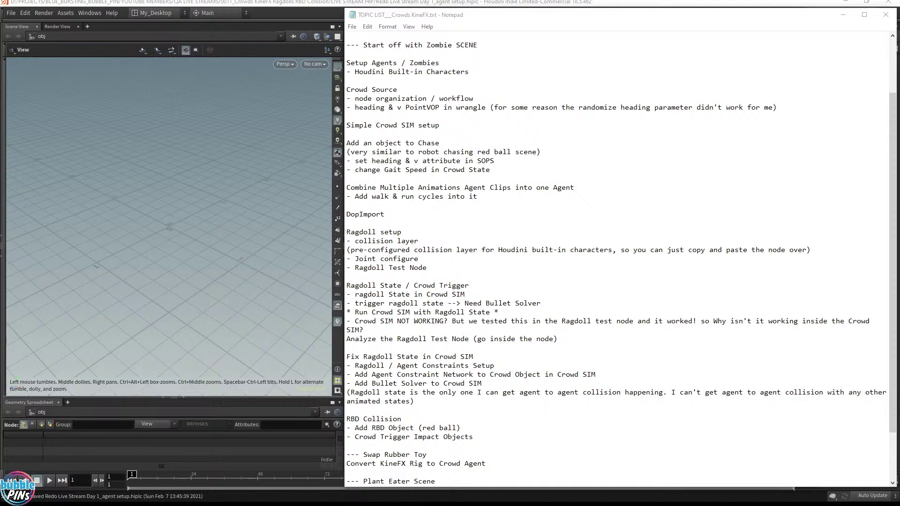
Step: Arrange the topic list and the live chat window side by side, and make the chat window taller
{"action": "left_click_drag", "start_coordinate": [899, 0], "coordinate": [747, 69]}
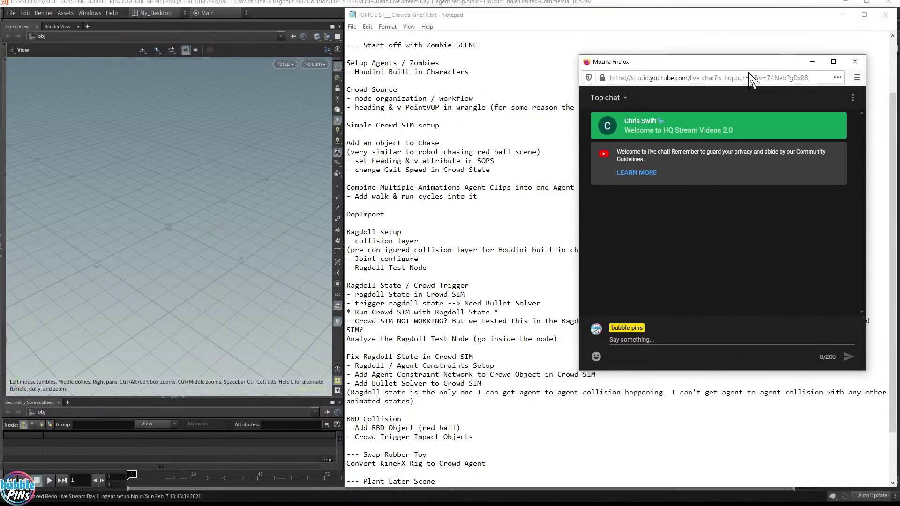
{"action": "left_click_drag", "start_coordinate": [799, 18], "coordinate": [503, 18]}
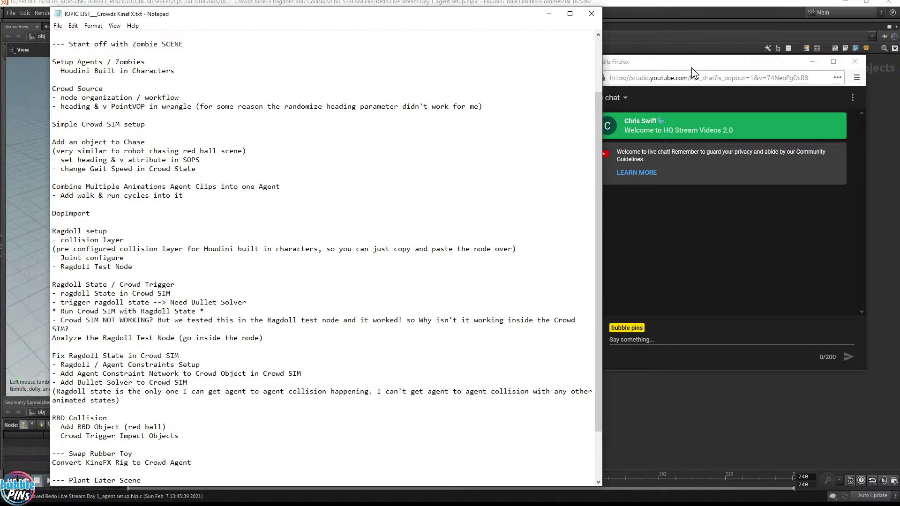
{"action": "left_click_drag", "start_coordinate": [691, 68], "coordinate": [710, 53]}
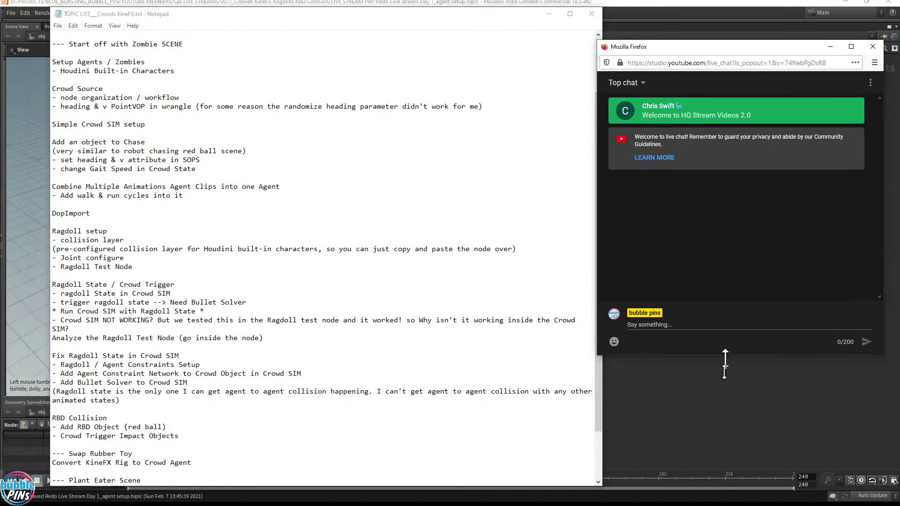
{"action": "left_click_drag", "start_coordinate": [726, 355], "coordinate": [724, 456]}
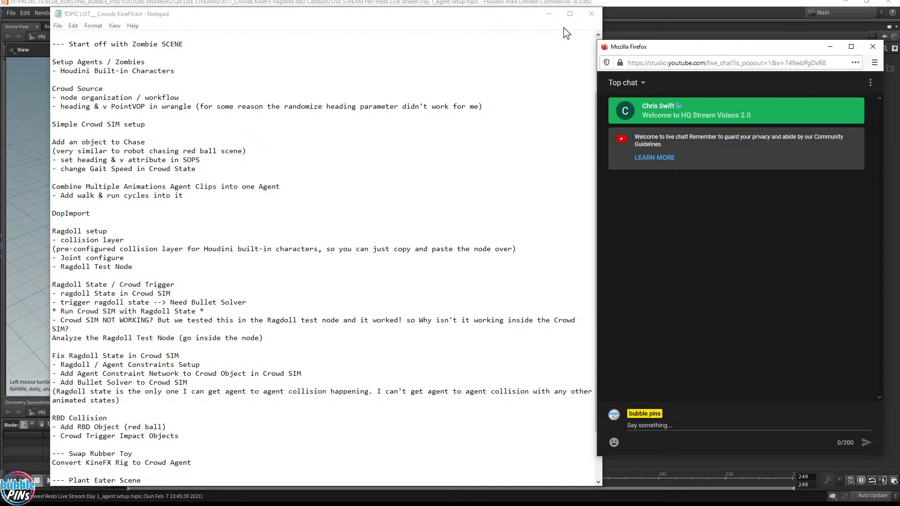
{"action": "left_click_drag", "start_coordinate": [492, 20], "coordinate": [476, 22]}
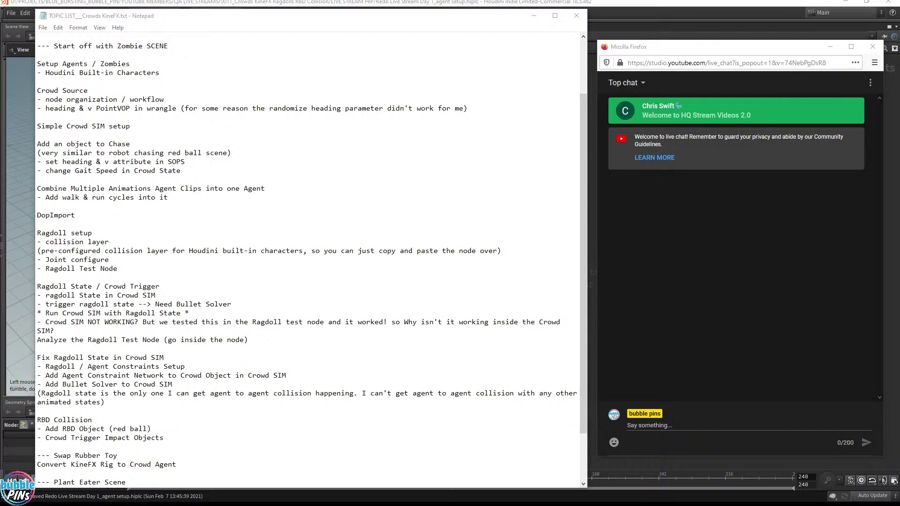
Step: Post the message "test" in the live chat
{"action": "left_click", "coordinate": [674, 426]}
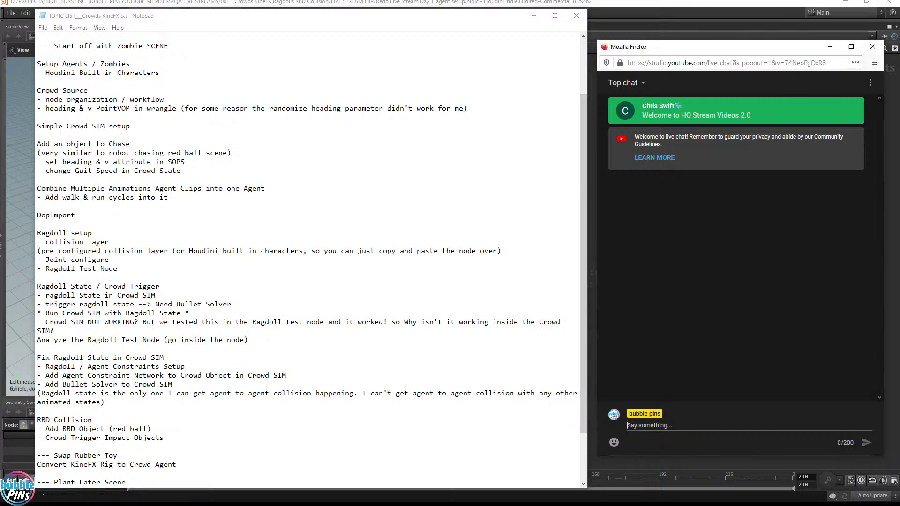
{"action": "type", "text": "test"}
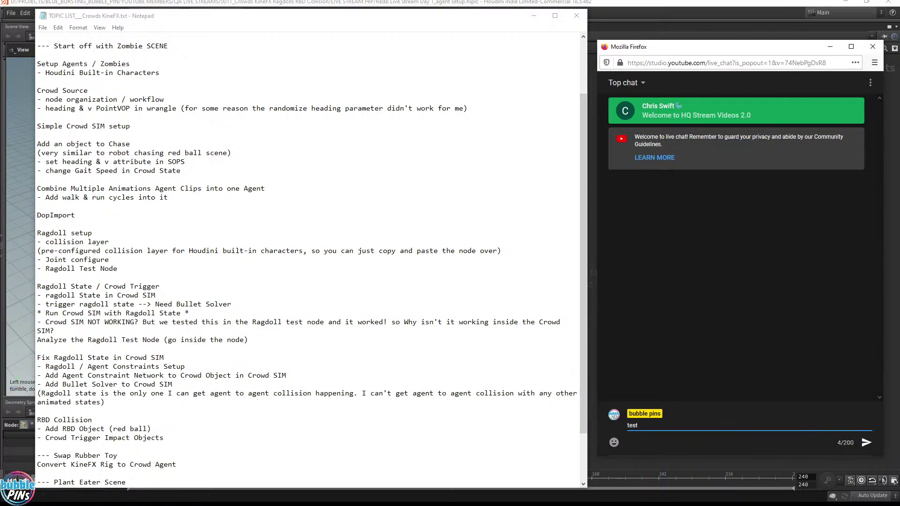
{"action": "key", "text": "Return"}
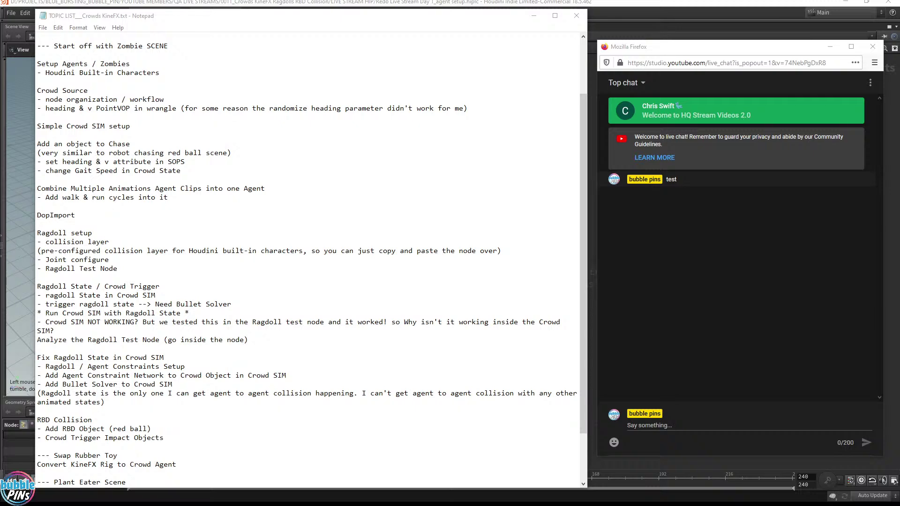
Step: Highlight the topic list from "Start off with Zombie SCENE" through "DopImport"
{"action": "key", "text": "shift+Down"}
{"action": "key", "text": "shift+Down"}
{"action": "key", "text": "shift+Down"}
{"action": "key", "text": "shift+Down"}
{"action": "key", "text": "shift+Down"}
{"action": "key", "text": "shift+Down"}
{"action": "key", "text": "shift+Down"}
{"action": "key", "text": "shift+Down"}
{"action": "key", "text": "shift+Down"}
{"action": "key", "text": "shift+Down"}
{"action": "key", "text": "shift+Down"}
{"action": "key", "text": "shift+Down"}
{"action": "key", "text": "shift+Down"}
{"action": "key", "text": "shift+Down"}
{"action": "key", "text": "shift+Down"}
{"action": "key", "text": "shift+Down"}
{"action": "key", "text": "shift+Down"}
{"action": "key", "text": "shift+Down"}
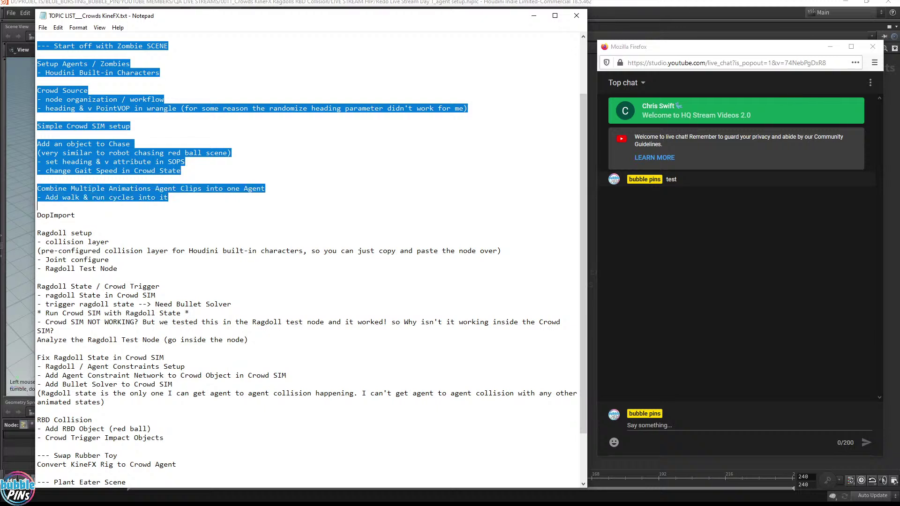
{"action": "key", "text": "shift+Down"}
{"action": "key", "text": "shift+Down"}
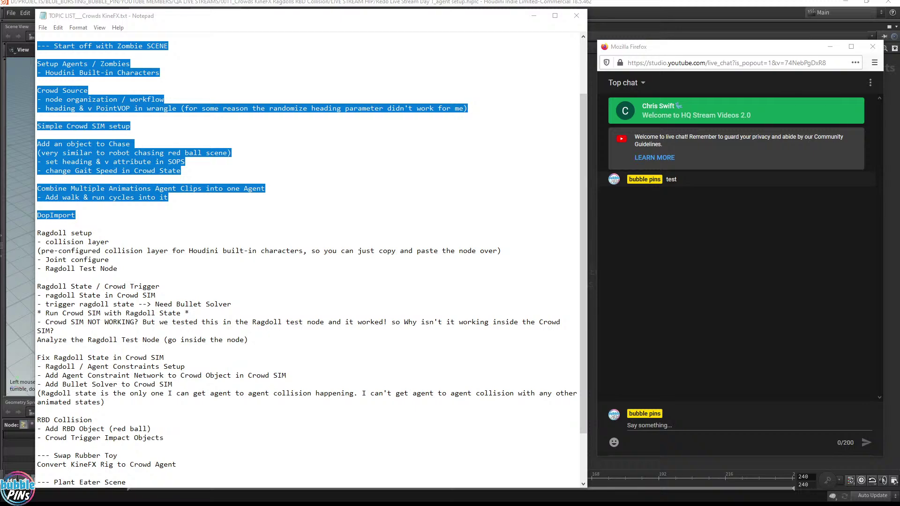
Step: Bring the PROMO Bug Army.mp4 player on screen, watch the promo, and close the video
{"action": "left_click_drag", "start_coordinate": [899, 136], "coordinate": [517, 42]}
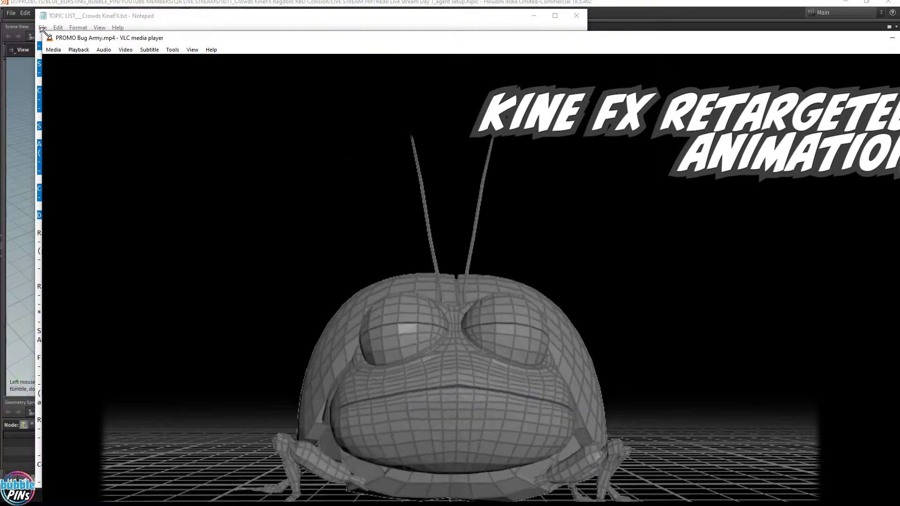
{"action": "left_click_drag", "start_coordinate": [41, 34], "coordinate": [276, 157]}
{"action": "left_click_drag", "start_coordinate": [631, 164], "coordinate": [479, 24]}
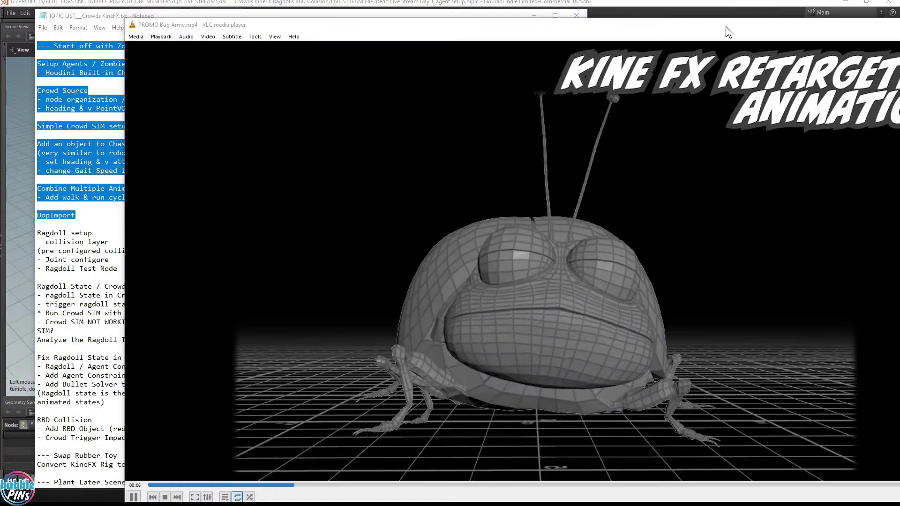
{"action": "double_click", "coordinate": [723, 24]}
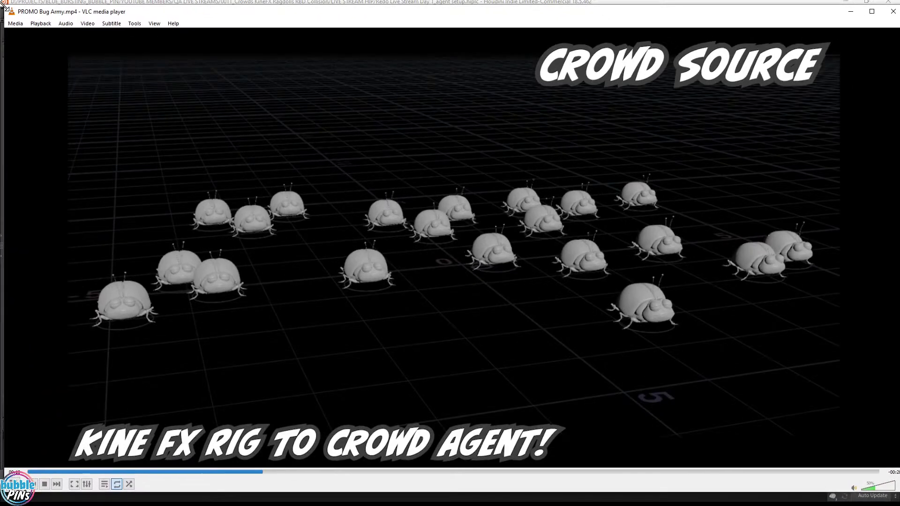
{"action": "double_click", "coordinate": [375, 12]}
{"action": "left_click_drag", "start_coordinate": [388, 42], "coordinate": [350, 35]}
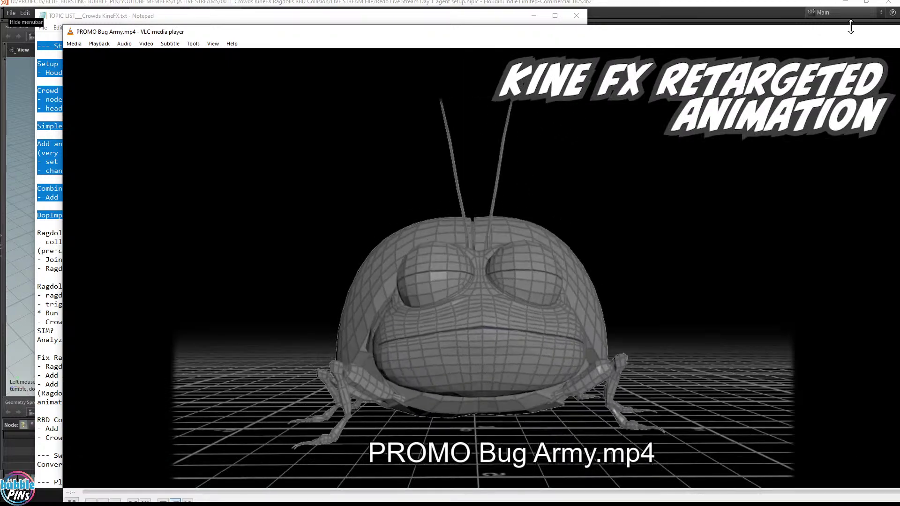
{"action": "left_click_drag", "start_coordinate": [708, 34], "coordinate": [598, 67]}
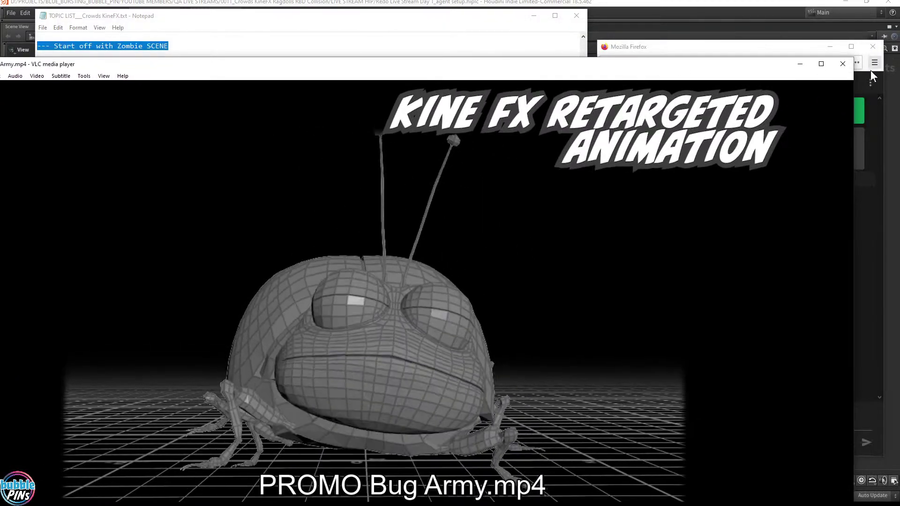
{"action": "left_click", "coordinate": [843, 64]}
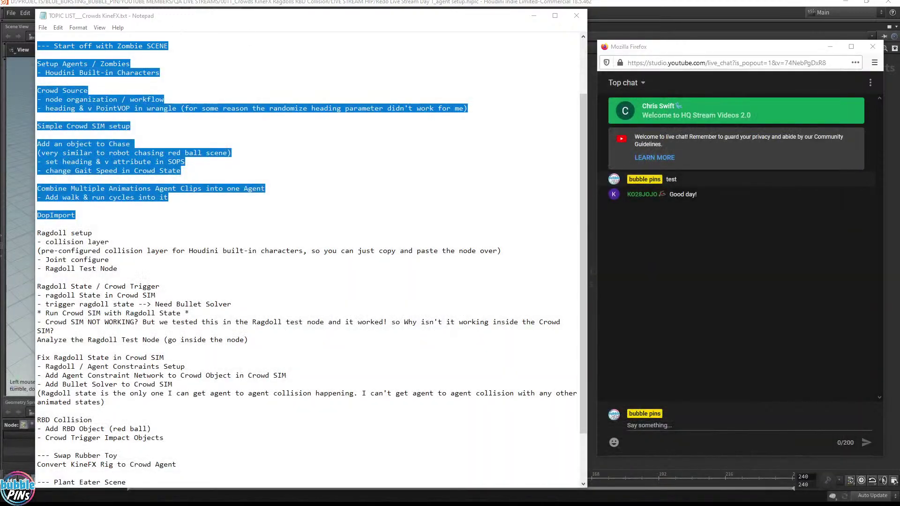
Step: Read the live chat and highlight the question about motion capture driving an ant army
{"action": "left_click", "coordinate": [656, 425]}
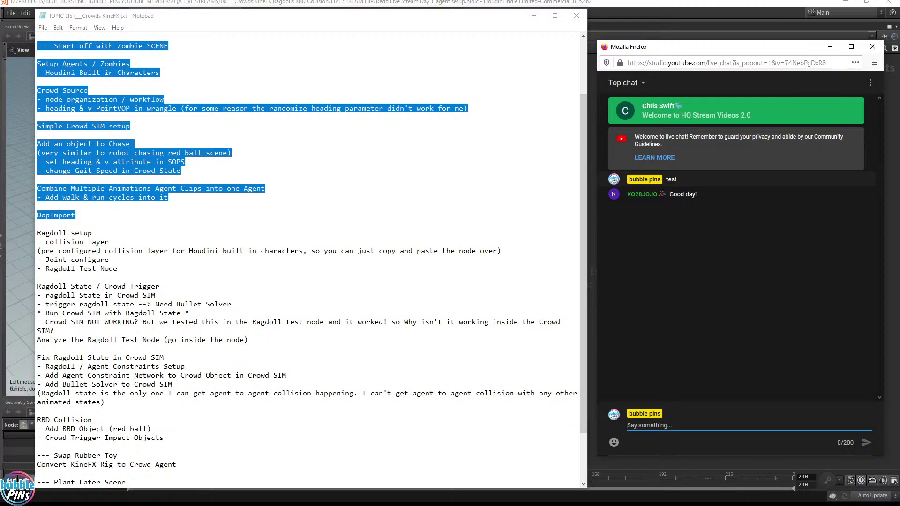
{"action": "key", "text": "alt+Tab"}
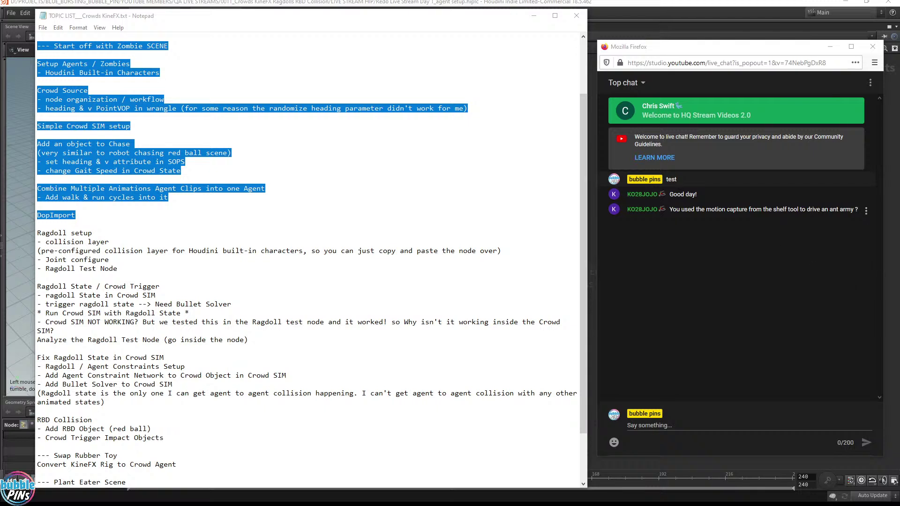
{"action": "left_click_drag", "start_coordinate": [701, 209], "coordinate": [857, 210]}
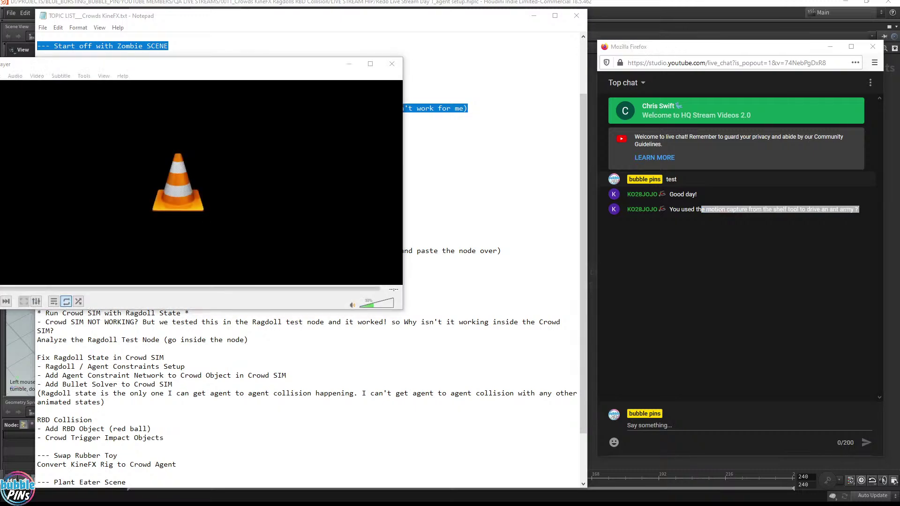
Step: Bring PROMO Bug Army.mp4 back in a smaller player window and find the "Mocap to Animation" section
{"action": "left_click_drag", "start_coordinate": [654, 376], "coordinate": [170, 244]}
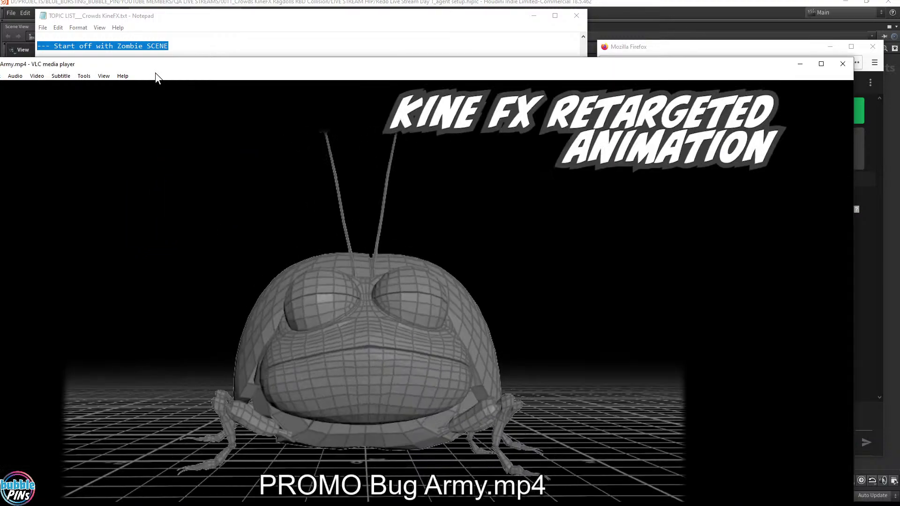
{"action": "left_click_drag", "start_coordinate": [169, 62], "coordinate": [238, 28]}
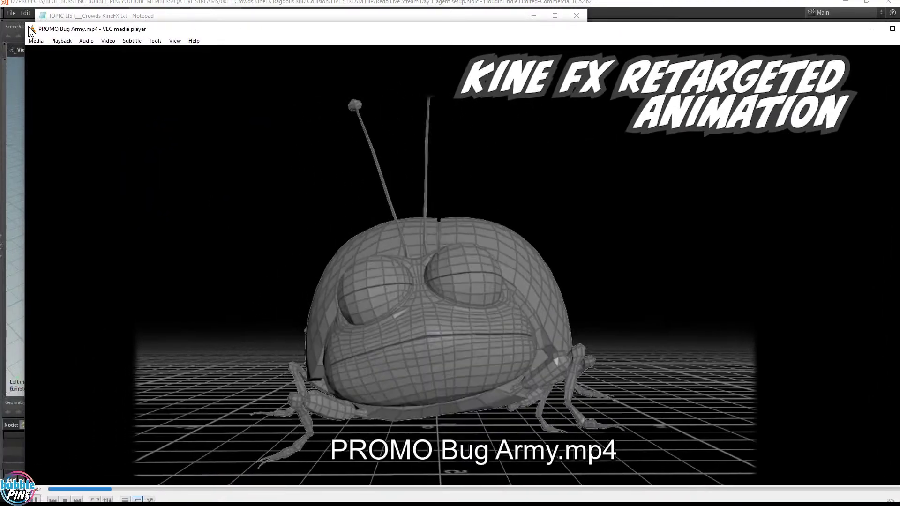
{"action": "left_click_drag", "start_coordinate": [23, 19], "coordinate": [233, 86]}
{"action": "left_click_drag", "start_coordinate": [427, 96], "coordinate": [317, 51]}
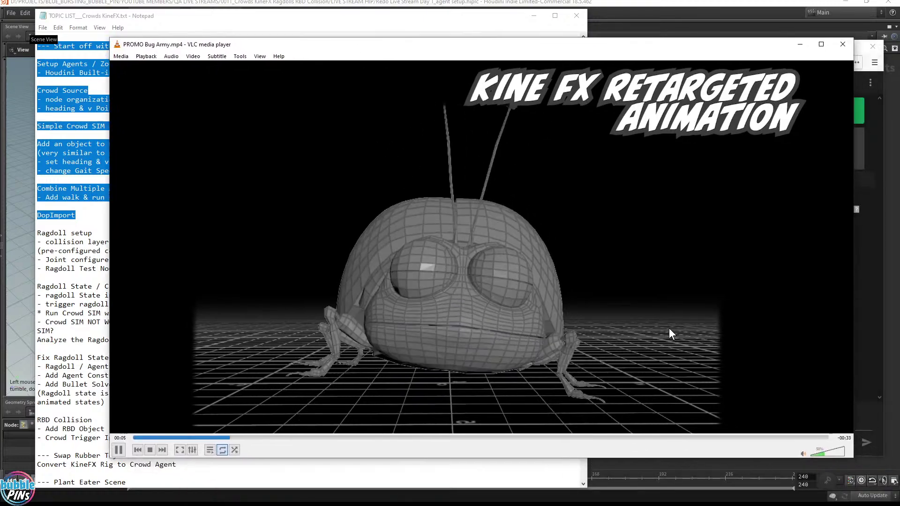
{"action": "left_click", "coordinate": [678, 437]}
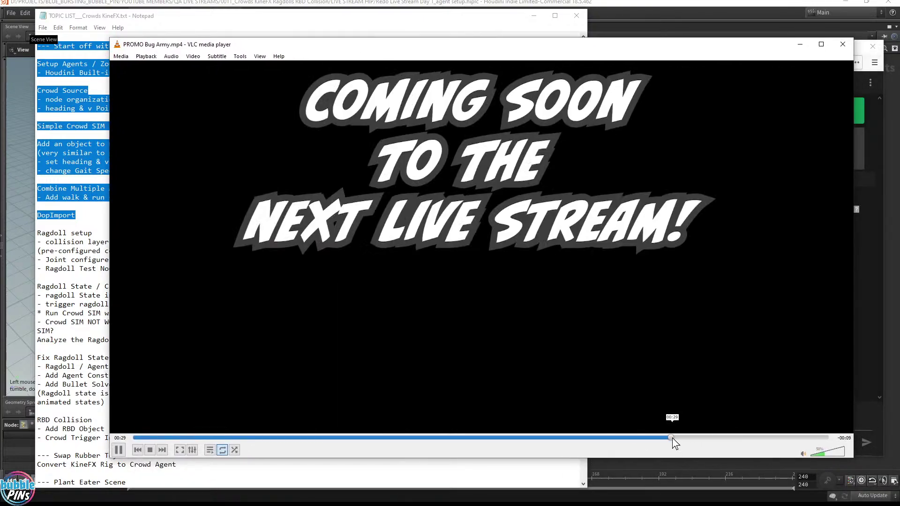
{"action": "left_click", "coordinate": [487, 437]}
{"action": "key", "text": "space"}
{"action": "left_click_drag", "start_coordinate": [442, 437], "coordinate": [569, 438]}
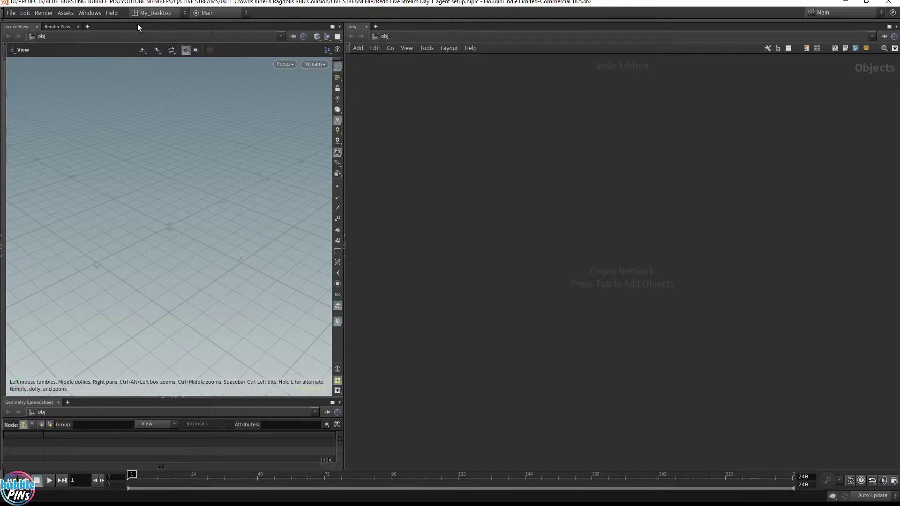
Step: Reveal the shelf in Houdini and add the Mocap Biped 3 character to the scene
{"action": "left_click", "coordinate": [140, 20]}
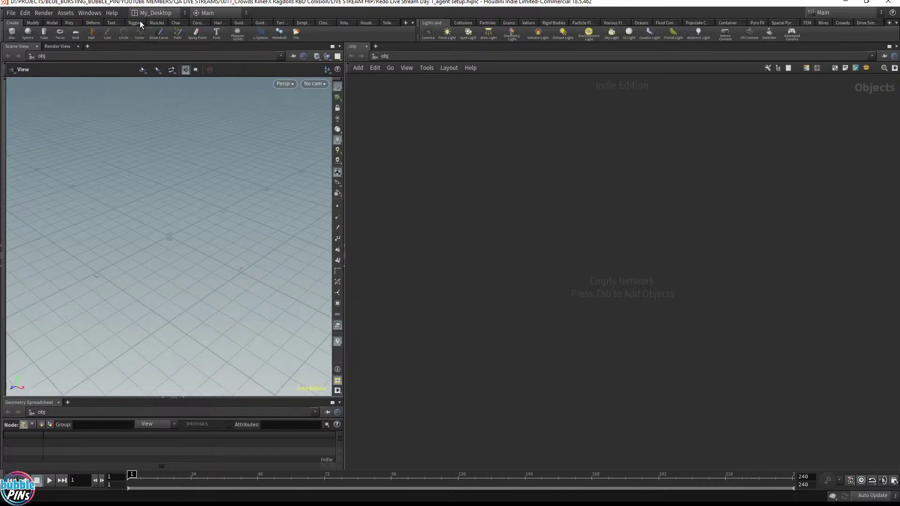
{"action": "left_click", "coordinate": [177, 23]}
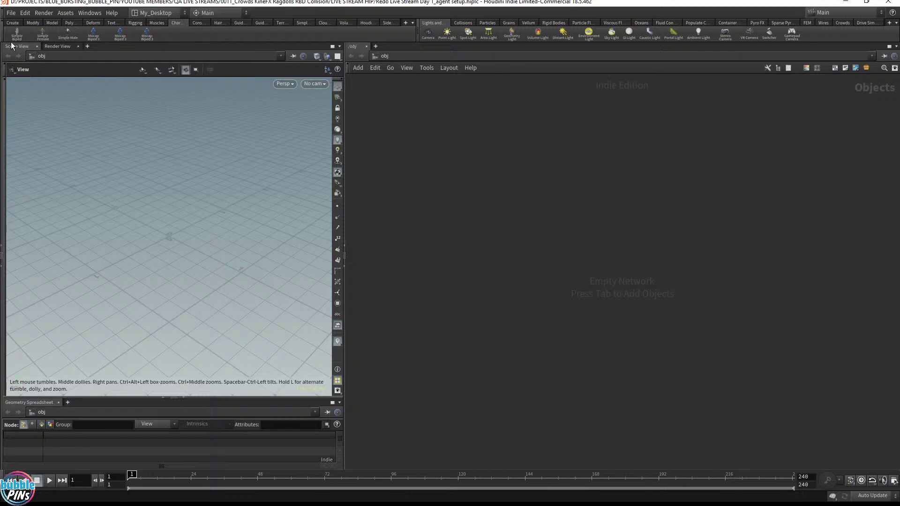
{"action": "left_click", "coordinate": [147, 38]}
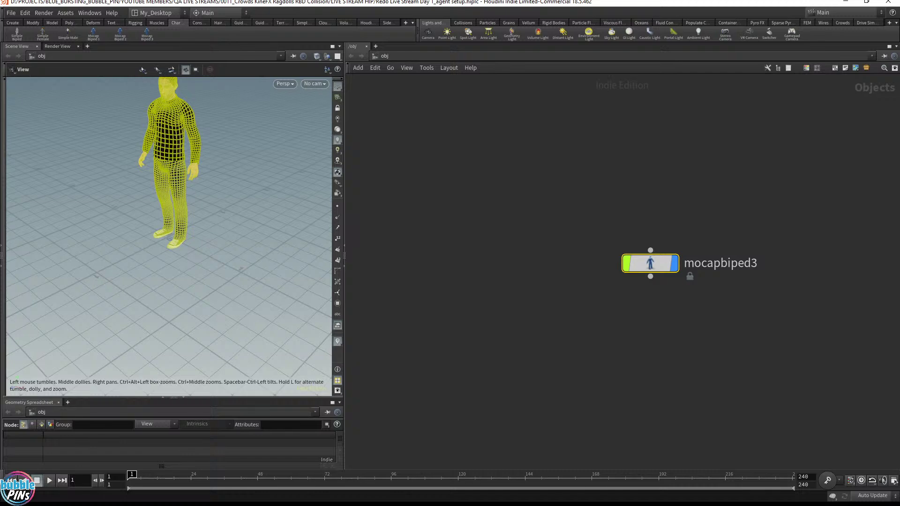
Step: Switch back to the promo video and play through the "Mocap to Animation" section, pausing at 00:28
{"action": "key", "text": "alt+Tab"}
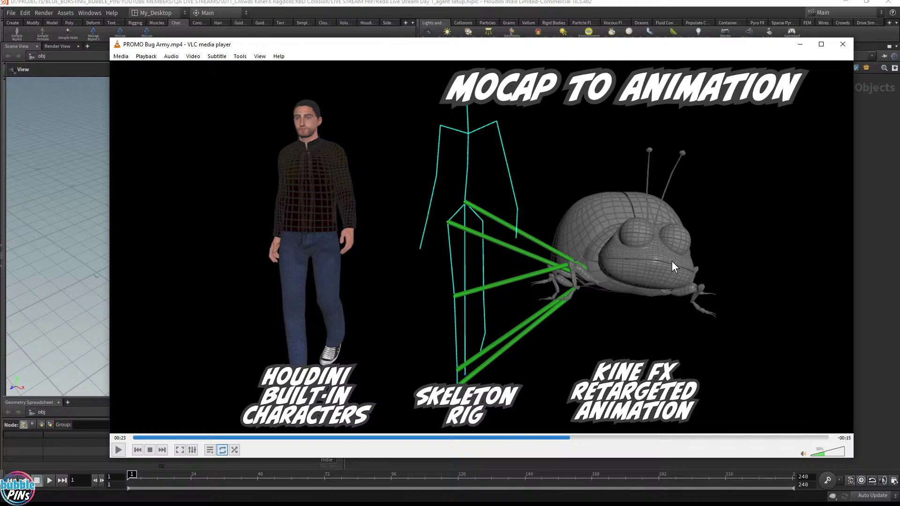
{"action": "key", "text": "space"}
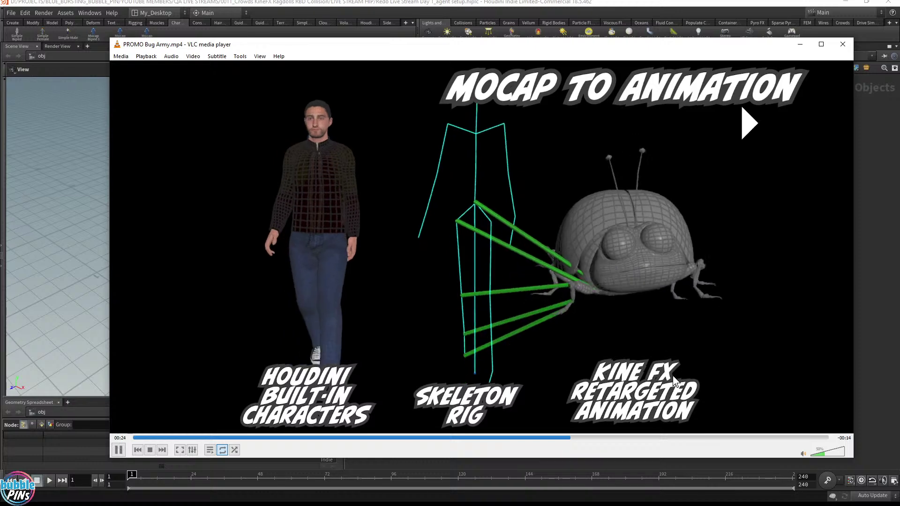
{"action": "left_click", "coordinate": [459, 224]}
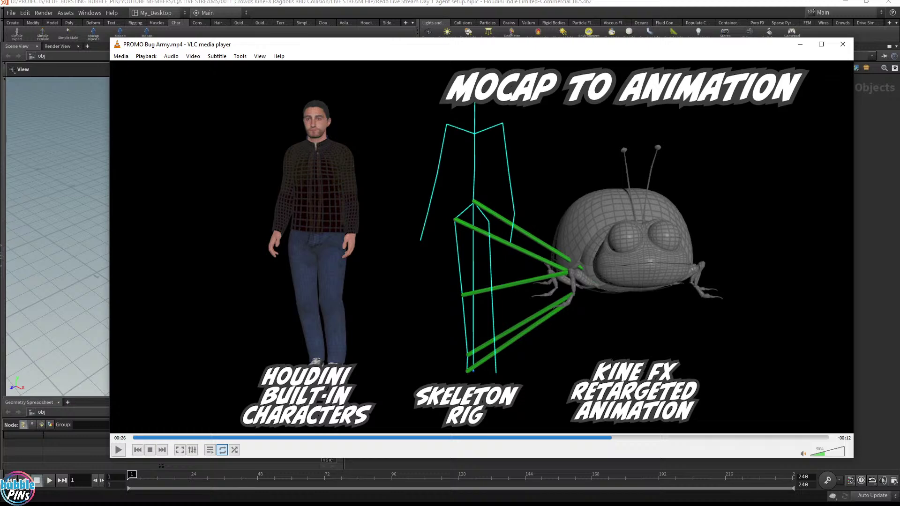
{"action": "key", "text": "space"}
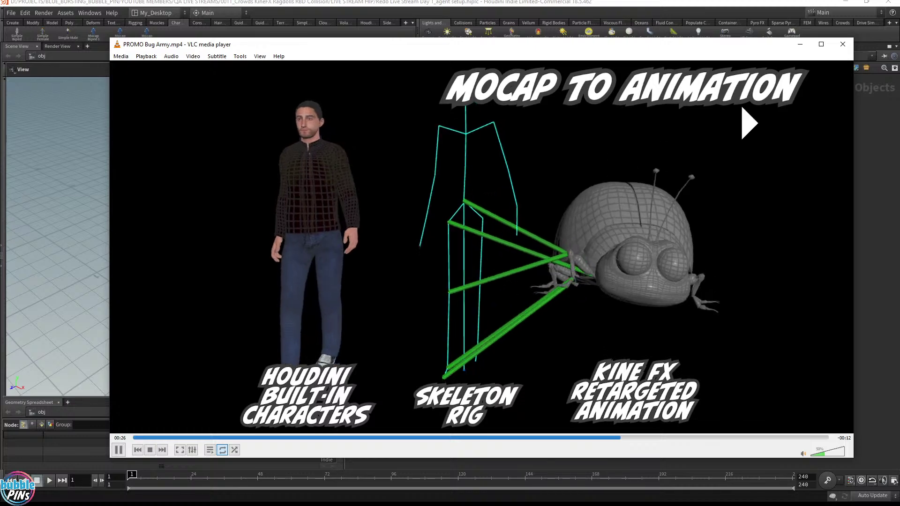
{"action": "key", "text": "space"}
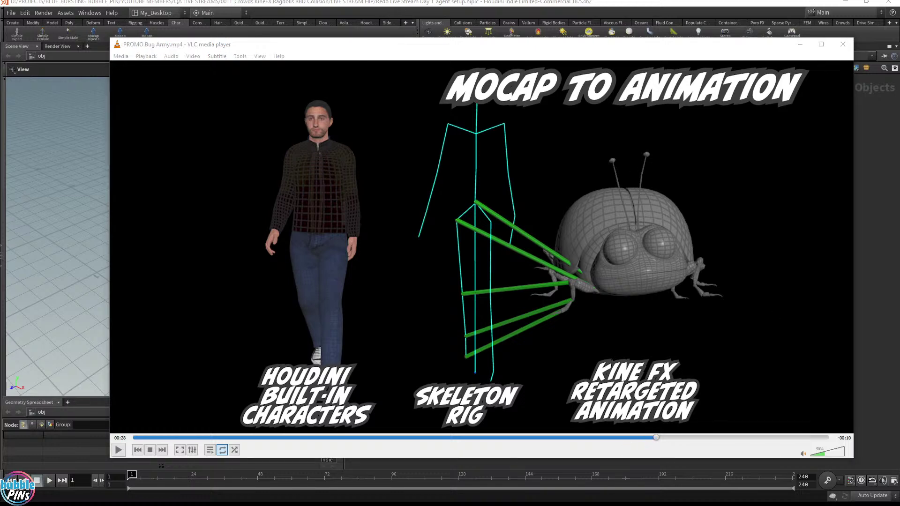
Step: Highlight the live chat message about rigging and animating an ant, and return to the promo video
{"action": "key", "text": "alt+Tab"}
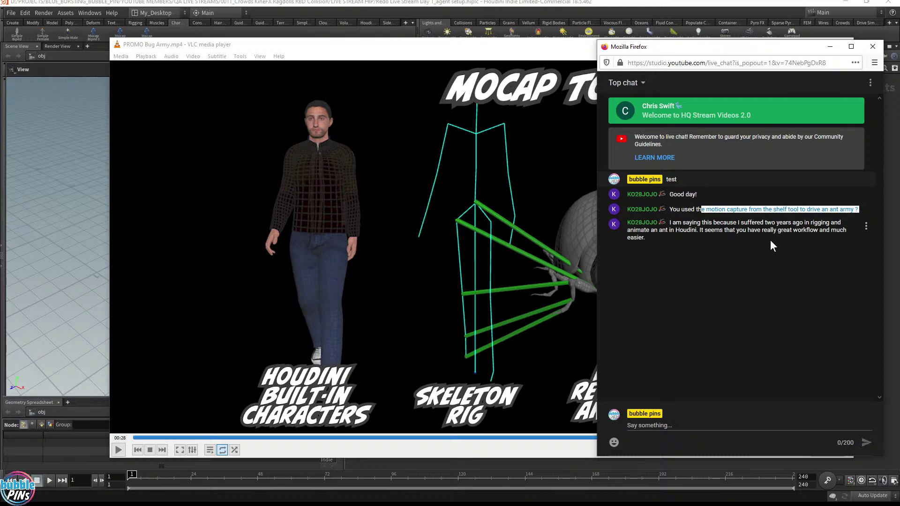
{"action": "left_click_drag", "start_coordinate": [807, 238], "coordinate": [669, 223]}
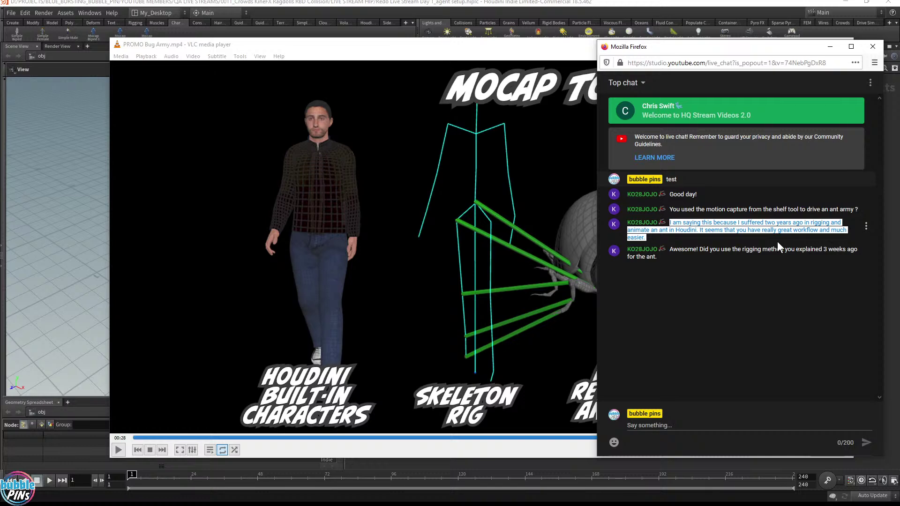
{"action": "left_click", "coordinate": [461, 219]}
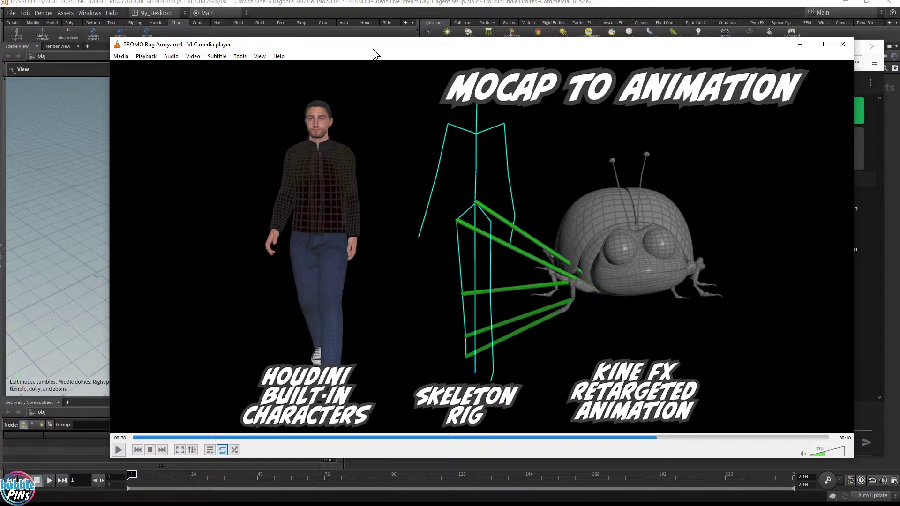
Step: Move the promo video off the screen and highlight the live chat message about the rigging method explained 3 weeks ago
{"action": "left_click_drag", "start_coordinate": [377, 43], "coordinate": [0, 42]}
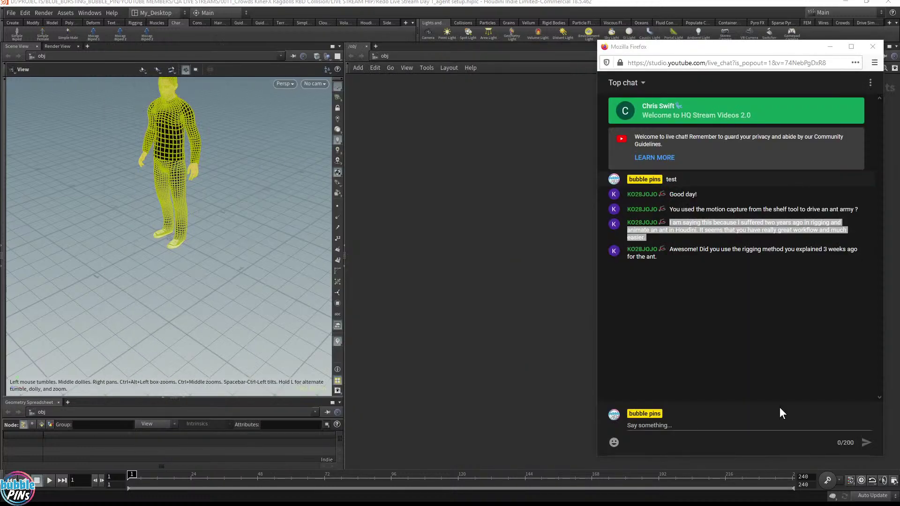
{"action": "left_click", "coordinate": [730, 266]}
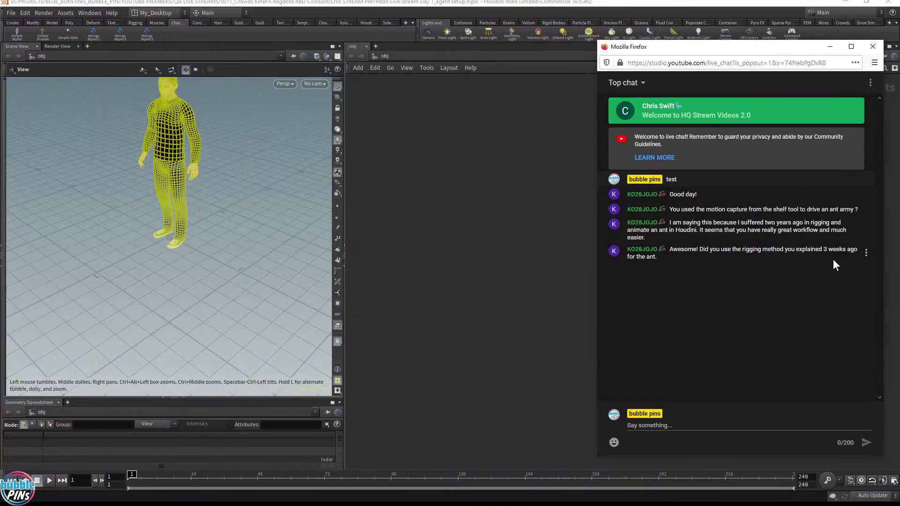
{"action": "left_click_drag", "start_coordinate": [659, 257], "coordinate": [693, 250]}
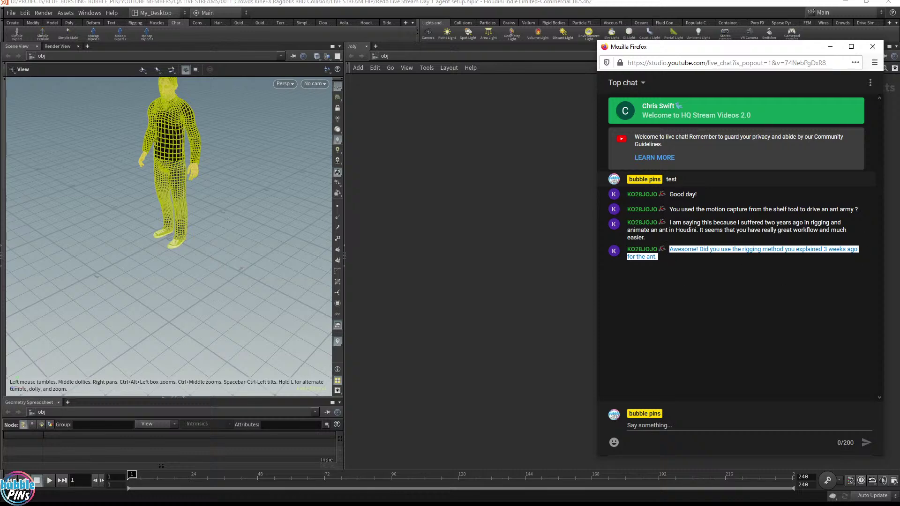
Step: Switch to the browser on the Bubblepins membership page and show the "Kine FX in Houdini! Rigging Character & Retargeting Animations!" post
{"action": "key", "text": "alt+Tab"}
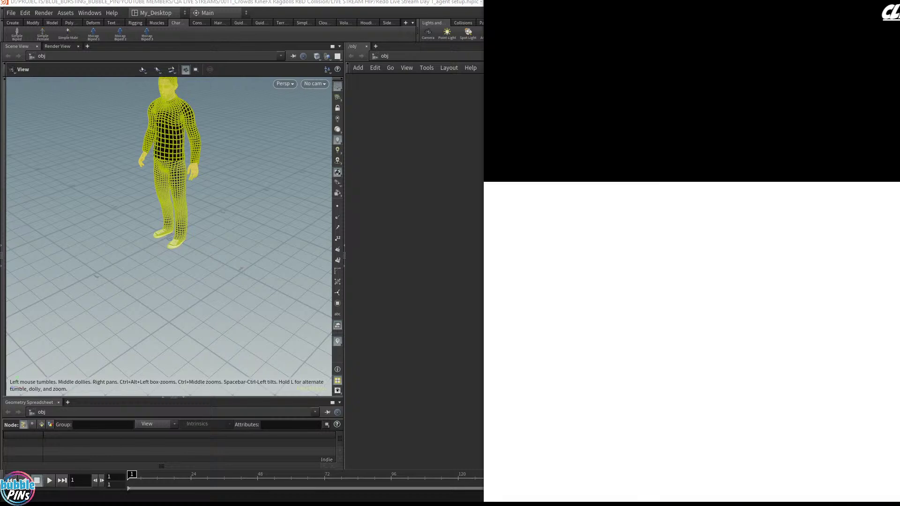
{"action": "left_click_drag", "start_coordinate": [887, 92], "coordinate": [398, 26]}
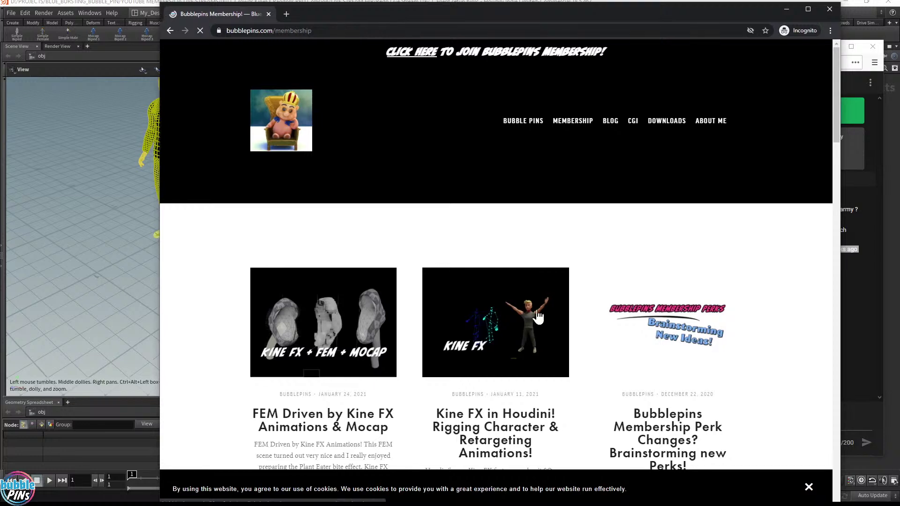
{"action": "left_click", "coordinate": [468, 347]}
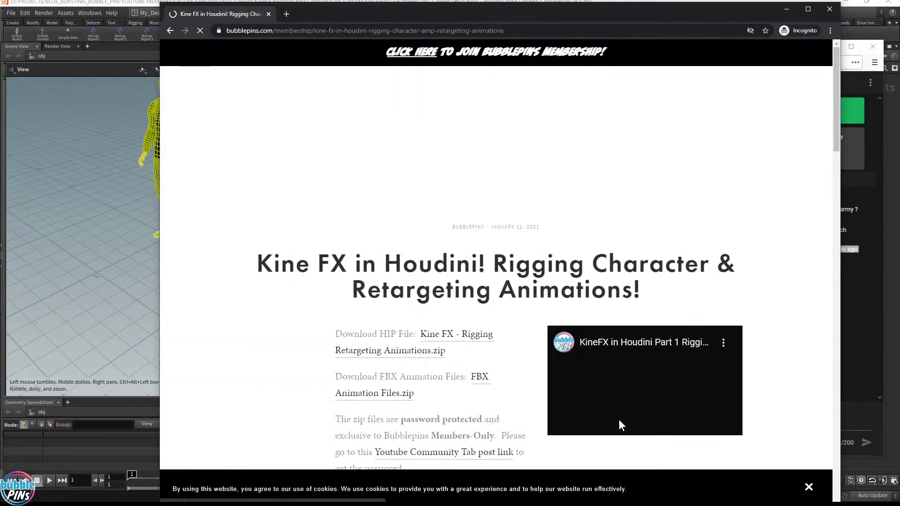
{"action": "scroll", "coordinate": [674, 328], "scroll_direction": "down", "scroll_amount": 2}
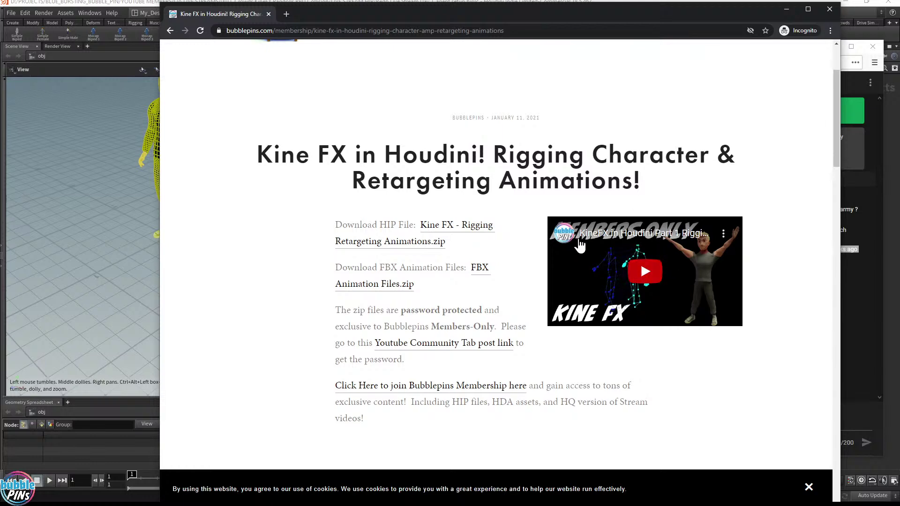
Step: Try to open youtube.com/c/bubbepins in a new browser tab
{"action": "left_click", "coordinate": [286, 14]}
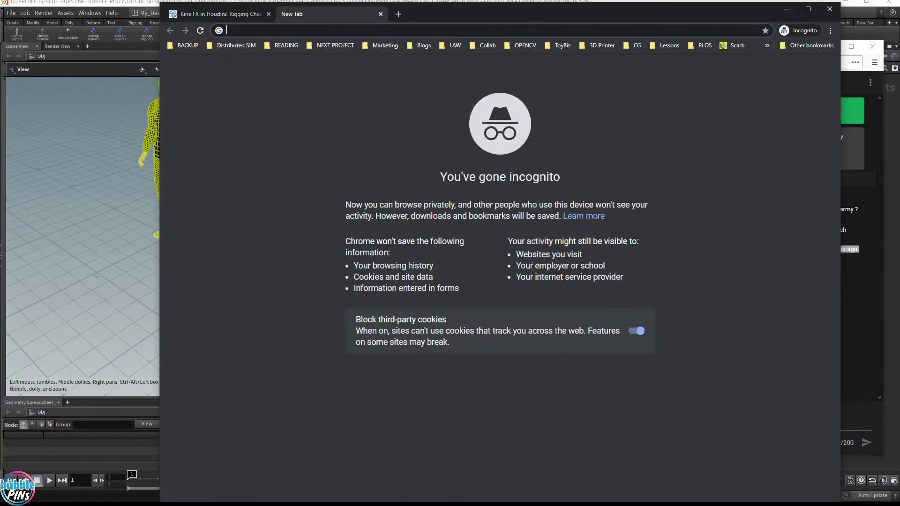
{"action": "type", "text": "youtub"}
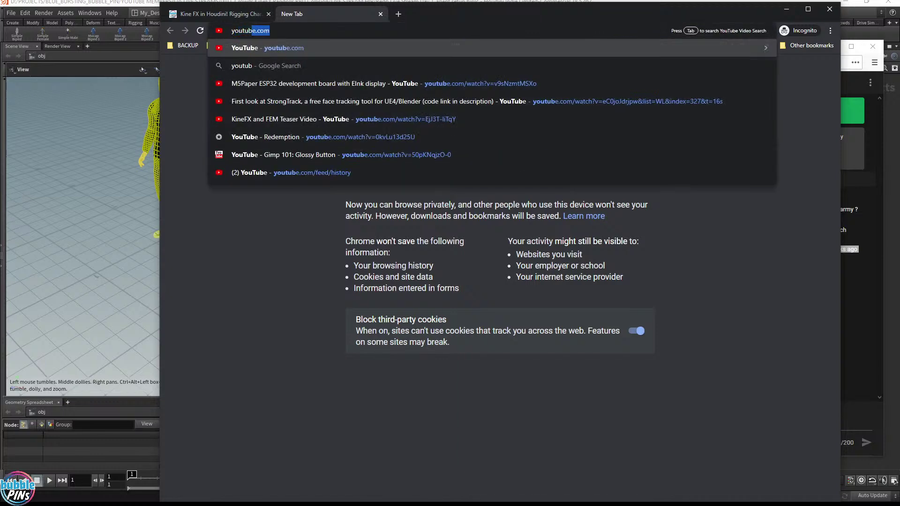
{"action": "type", "text": "e.com/c"}
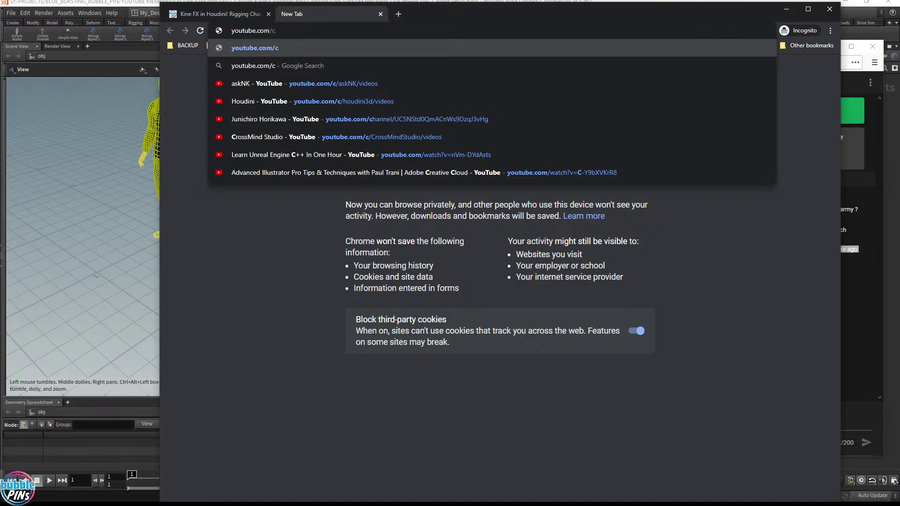
{"action": "type", "text": "/bubbepins"}
{"action": "key", "text": "Return"}
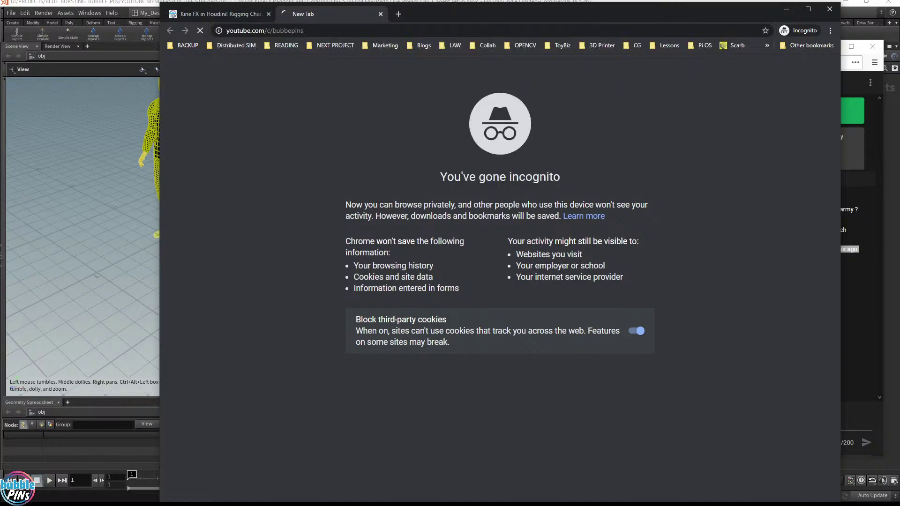
Step: Remove the channel path from the address and load the YouTube home page
{"action": "left_click", "coordinate": [305, 30]}
{"action": "left_click", "coordinate": [341, 30]}
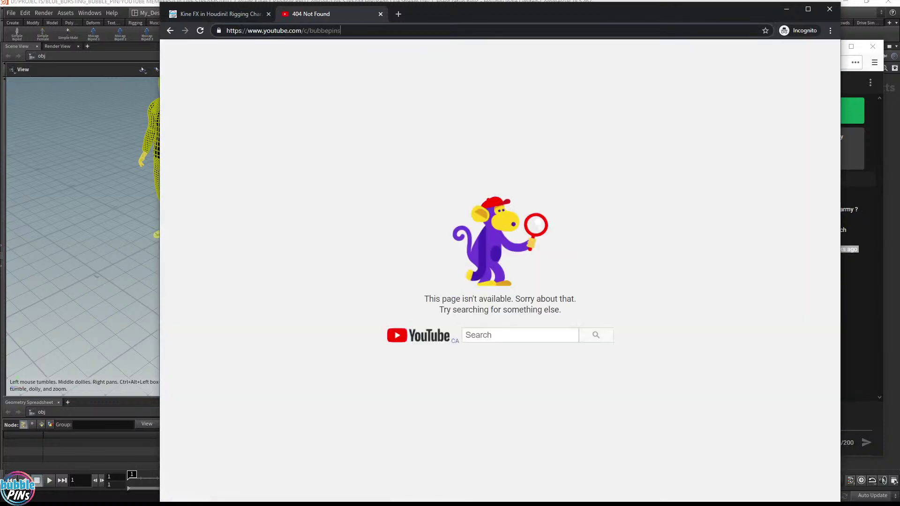
{"action": "key", "text": "BackSpace"}
{"action": "key", "text": "BackSpace"}
{"action": "key", "text": "BackSpace"}
{"action": "key", "text": "BackSpace"}
{"action": "key", "text": "BackSpace"}
{"action": "key", "text": "BackSpace"}
{"action": "key", "text": "BackSpace"}
{"action": "key", "text": "BackSpace"}
{"action": "key", "text": "BackSpace"}
{"action": "key", "text": "BackSpace"}
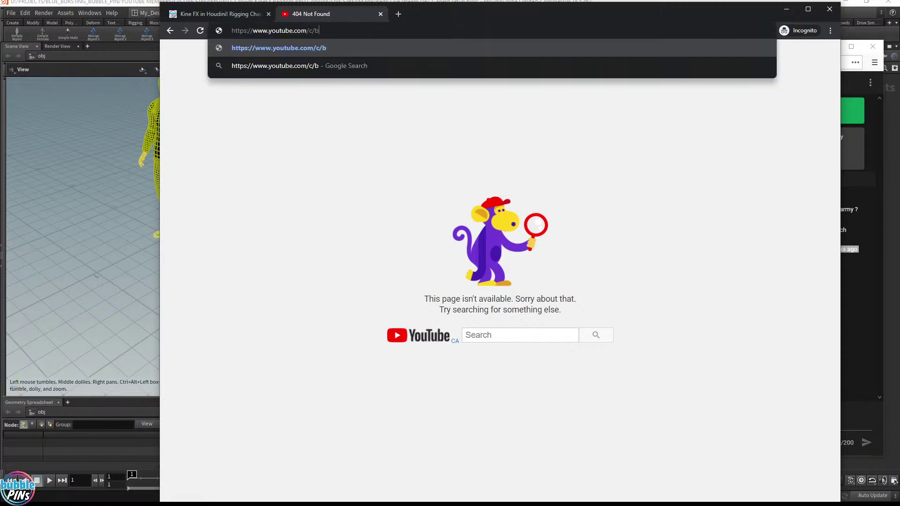
{"action": "key", "text": "BackSpace"}
{"action": "key", "text": "Return"}
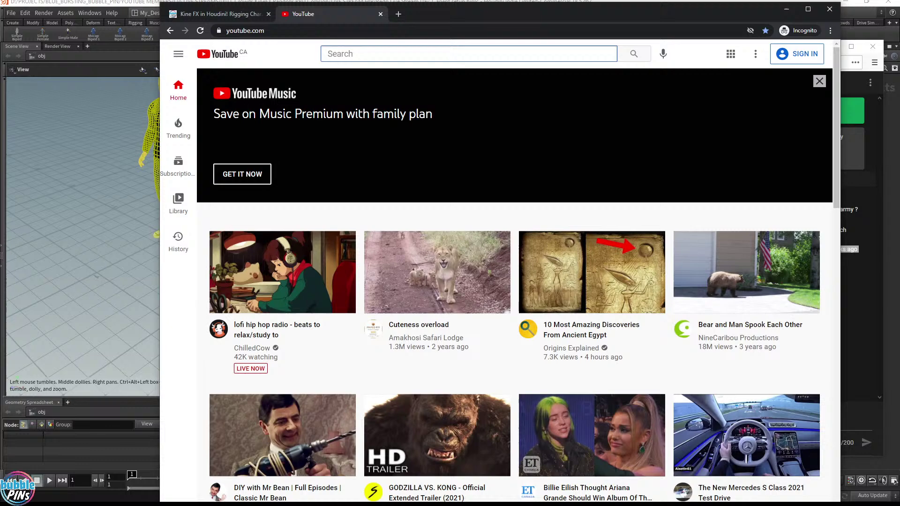
Step: Search YouTube for "bubblepins" and open the bubble pins channel
{"action": "left_click", "coordinate": [395, 55]}
{"action": "type", "text": "bubblepins"}
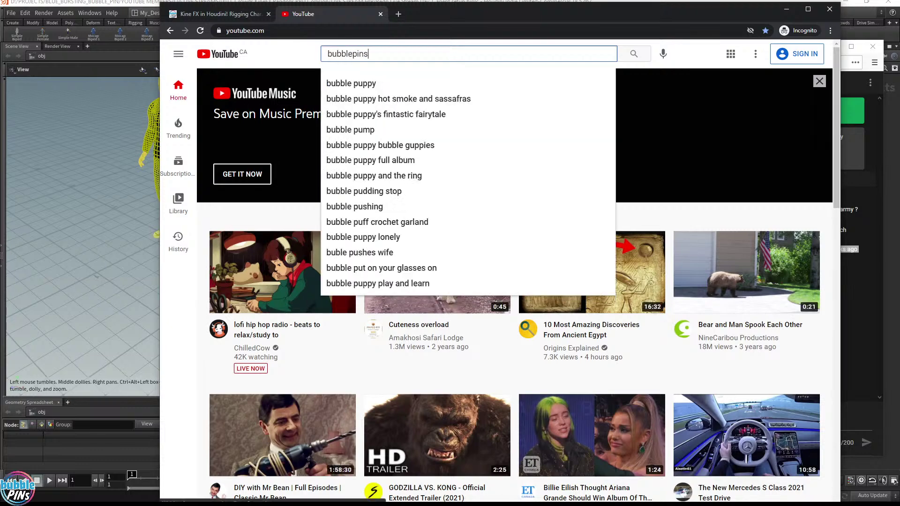
{"action": "key", "text": "Return"}
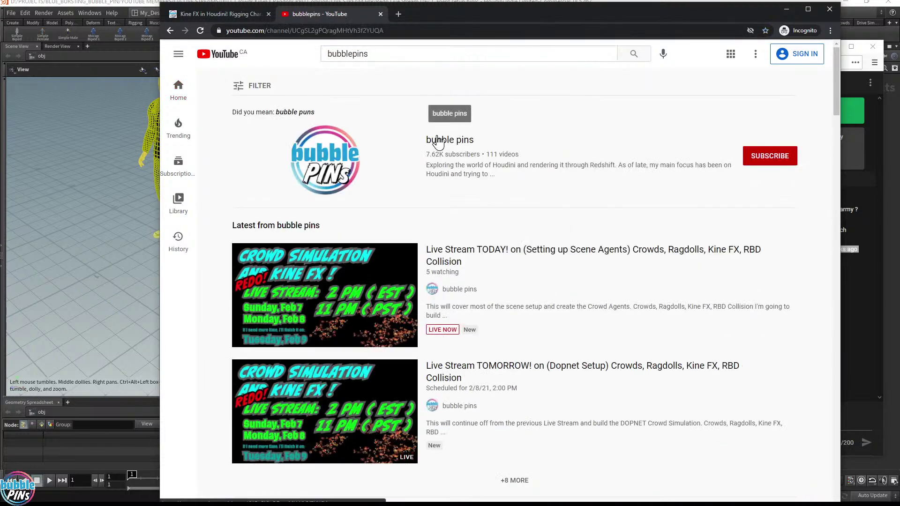
{"action": "left_click", "coordinate": [436, 139]}
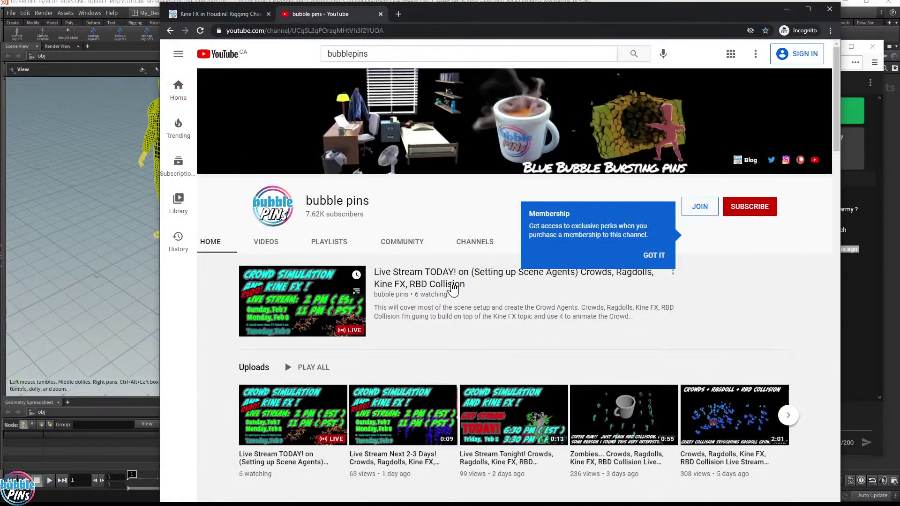
Step: Open "KineFX in Houdini! Live Stream!" from the channel's uploaded videos, then mute and pause it
{"action": "left_click", "coordinate": [654, 256]}
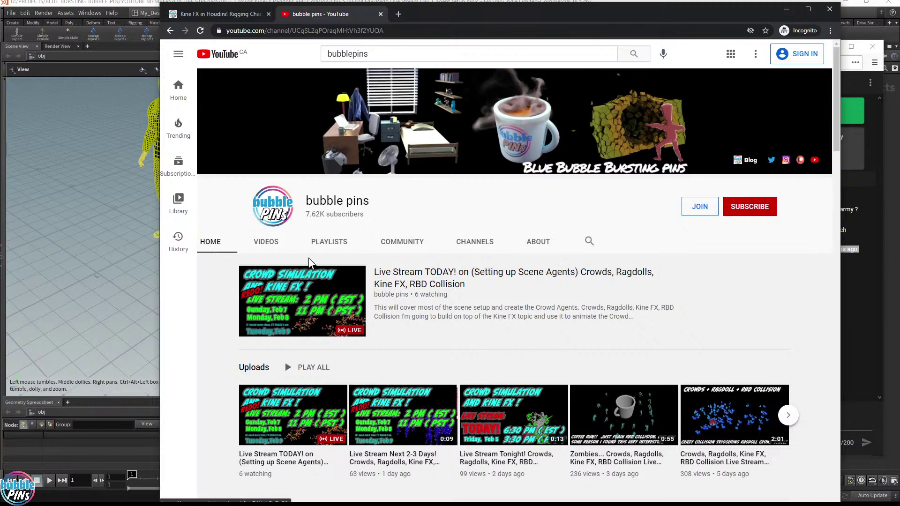
{"action": "left_click", "coordinate": [266, 241]}
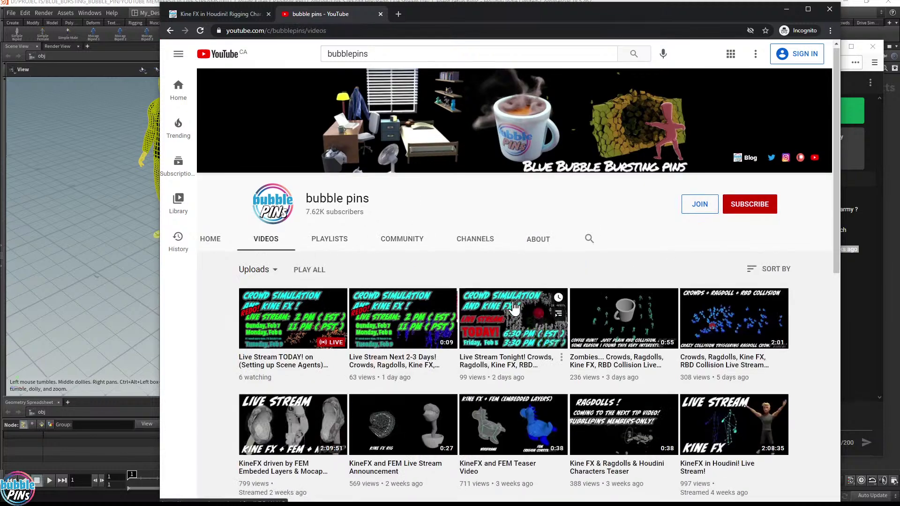
{"action": "scroll", "coordinate": [469, 186], "scroll_direction": "down", "scroll_amount": 5}
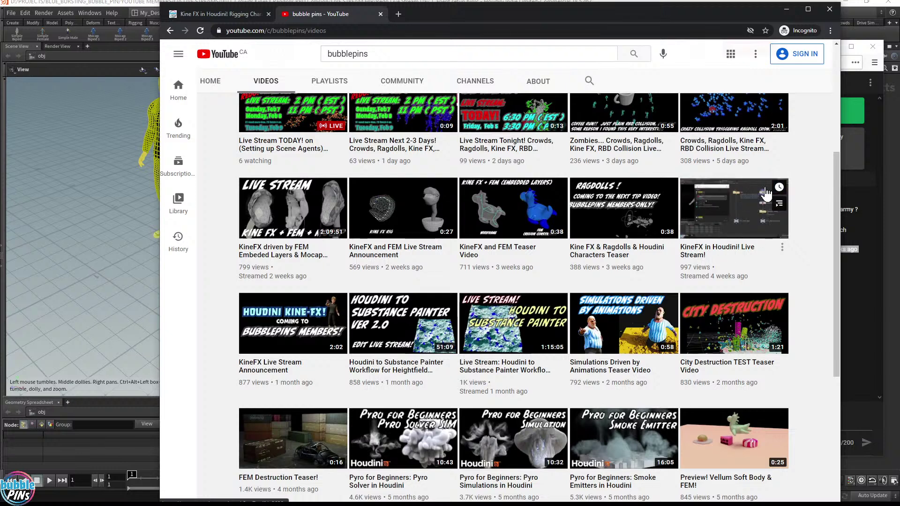
{"action": "left_click", "coordinate": [727, 255]}
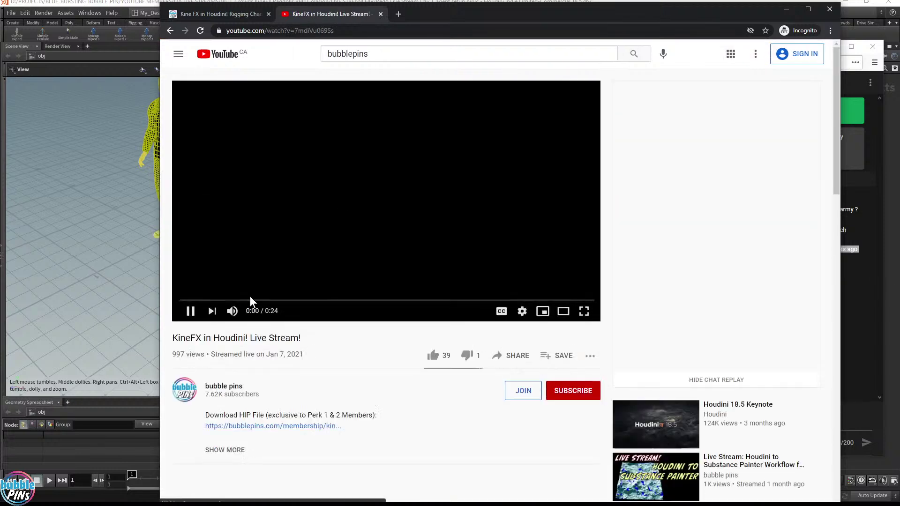
{"action": "left_click", "coordinate": [232, 311]}
{"action": "left_click", "coordinate": [191, 310]}
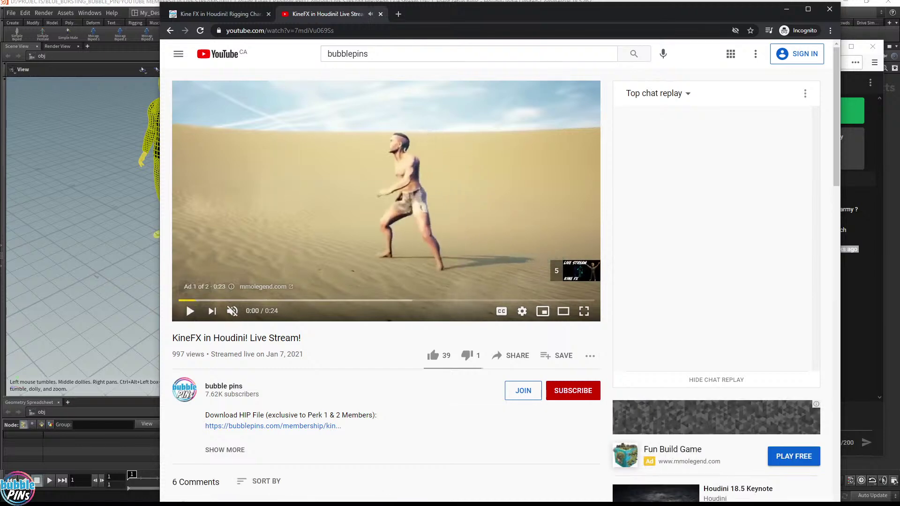
Step: Move the browser aside and back again, and skip the KineFX live stream recording to 25:10 and 59:35
{"action": "left_click_drag", "start_coordinate": [452, 21], "coordinate": [899, 21]}
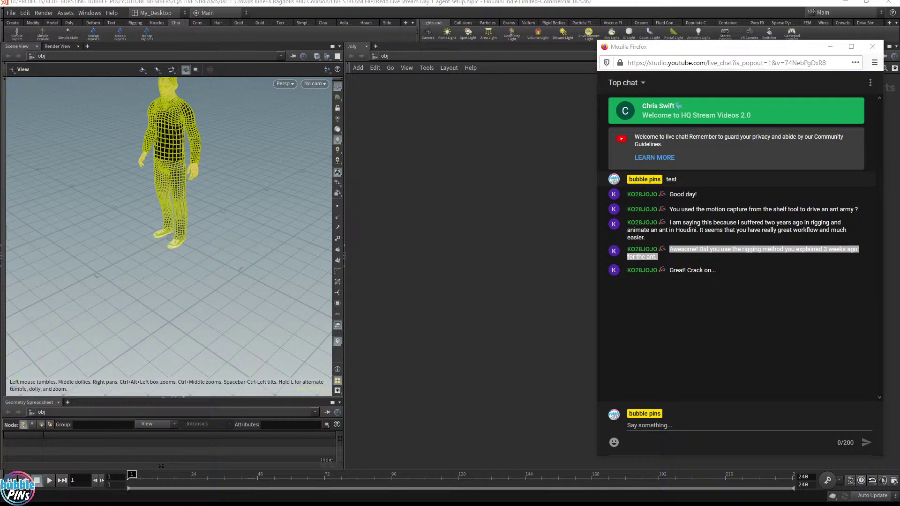
{"action": "left_click_drag", "start_coordinate": [895, 37], "coordinate": [345, 16]}
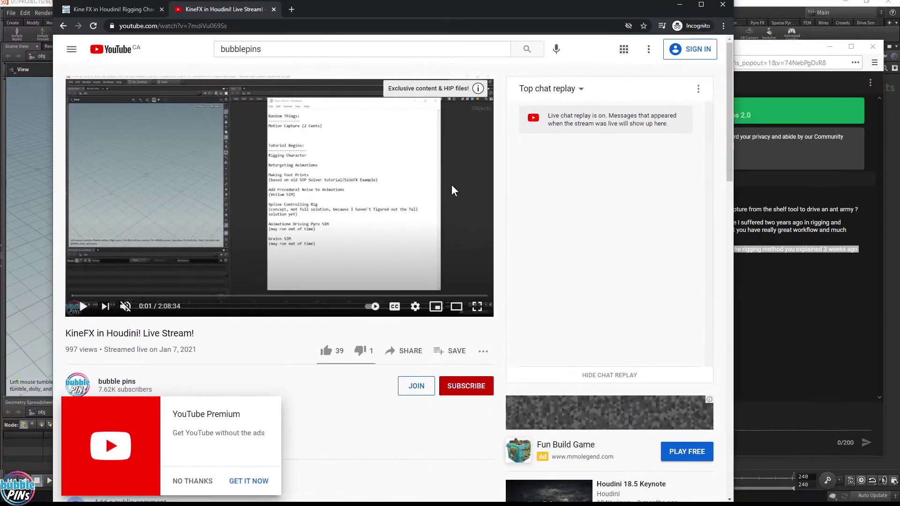
{"action": "left_click", "coordinate": [153, 295]}
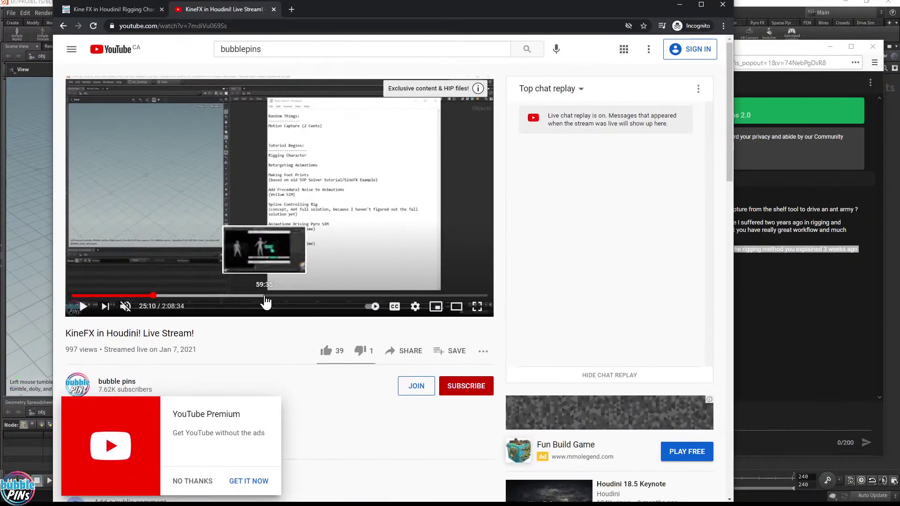
{"action": "left_click", "coordinate": [265, 296]}
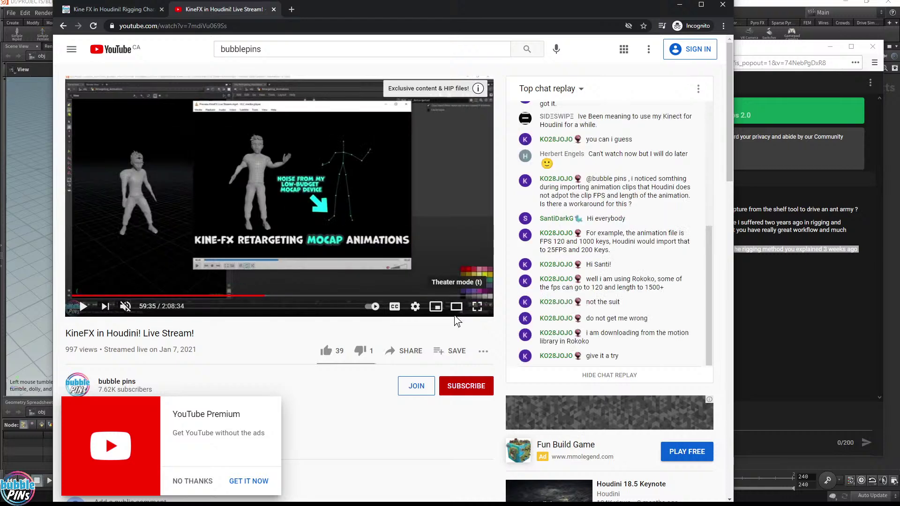
Step: Enlarge the player to theater mode and skip the recording to 1:12:34
{"action": "left_click", "coordinate": [455, 313]}
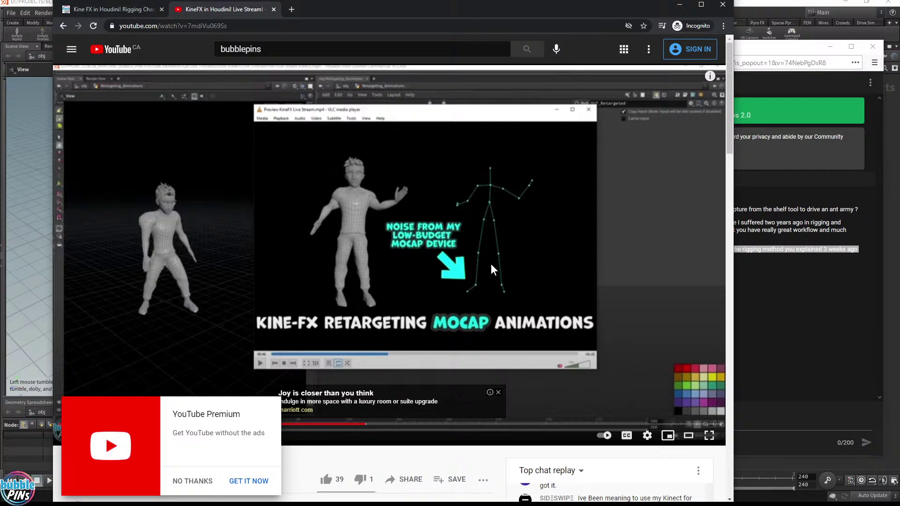
{"action": "left_click", "coordinate": [194, 482]}
{"action": "left_click", "coordinate": [433, 427]}
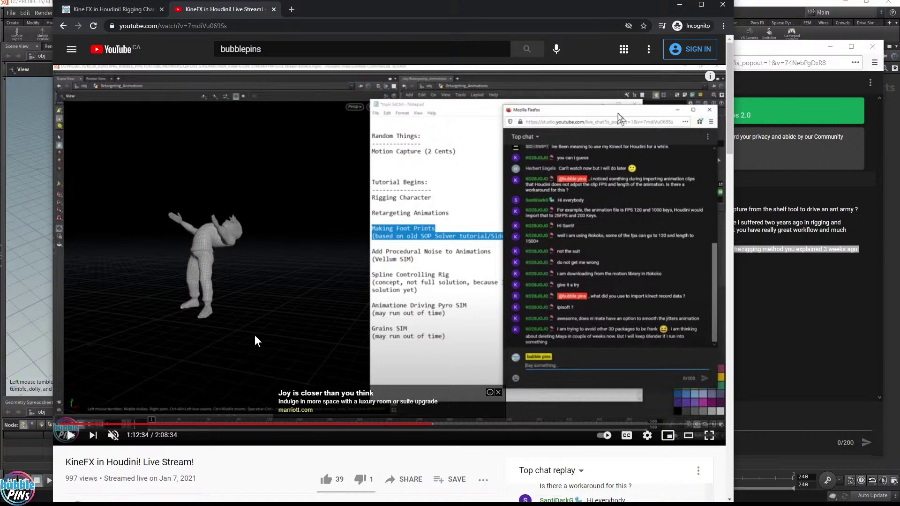
Step: Return to the Kine FX membership post's tab and move the browser off the screen to reveal Houdini
{"action": "left_click_drag", "start_coordinate": [57, 1], "coordinate": [111, 40]}
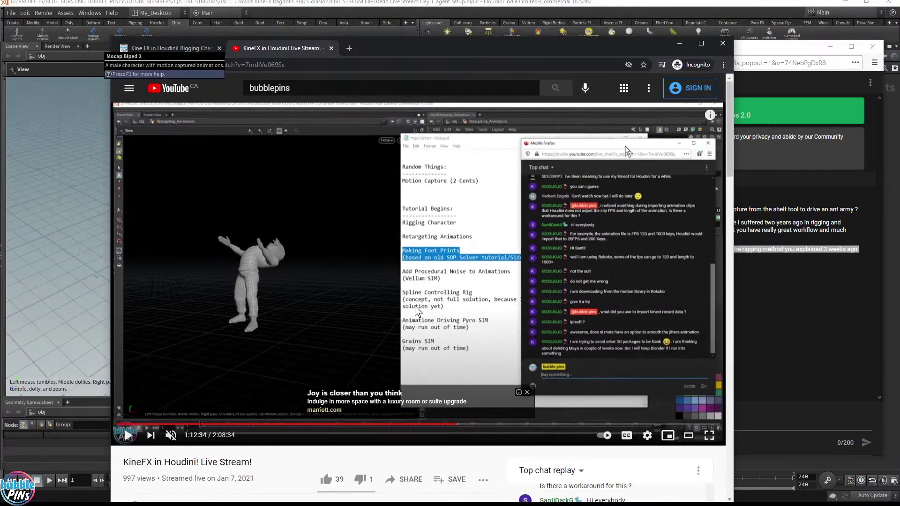
{"action": "left_click", "coordinate": [177, 51]}
{"action": "left_click_drag", "start_coordinate": [421, 40], "coordinate": [899, 2]}
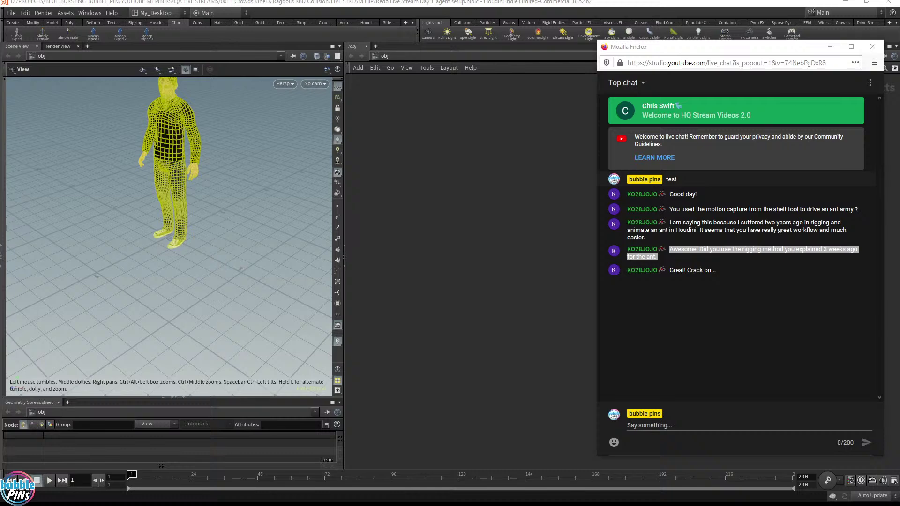
Step: Show the parameters of the mocapbiped3 node and set its Animation Type to Zombie
{"action": "left_click_drag", "start_coordinate": [174, 190], "coordinate": [234, 201]}
{"action": "middle_click_drag", "start_coordinate": [578, 252], "coordinate": [415, 154]}
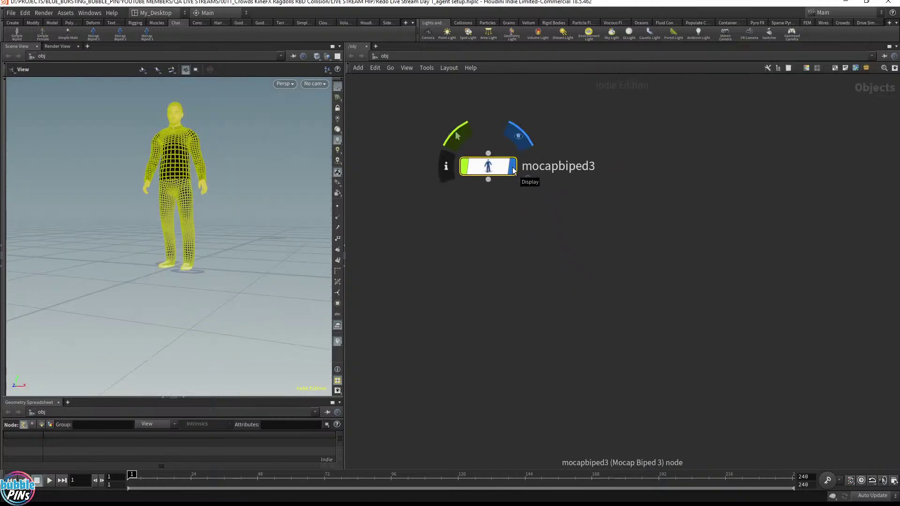
{"action": "left_click_drag", "start_coordinate": [432, 212], "coordinate": [515, 124]}
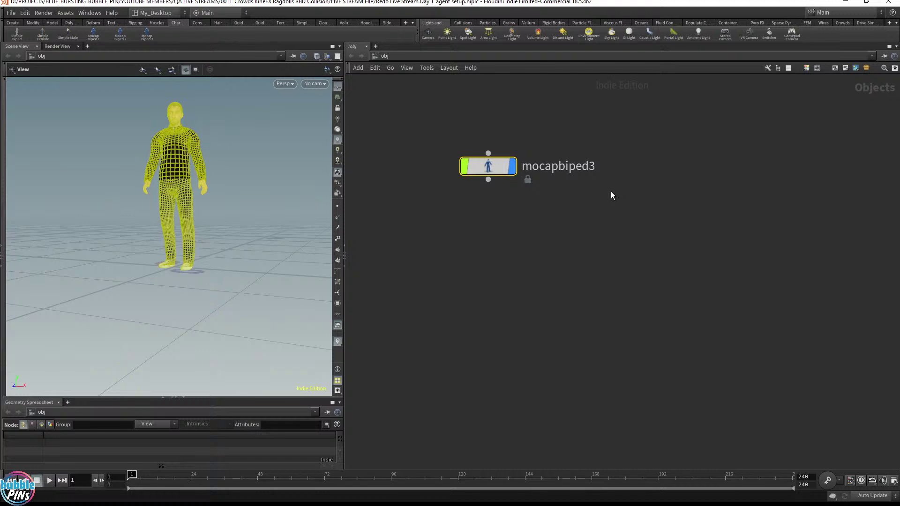
{"action": "key", "text": "p"}
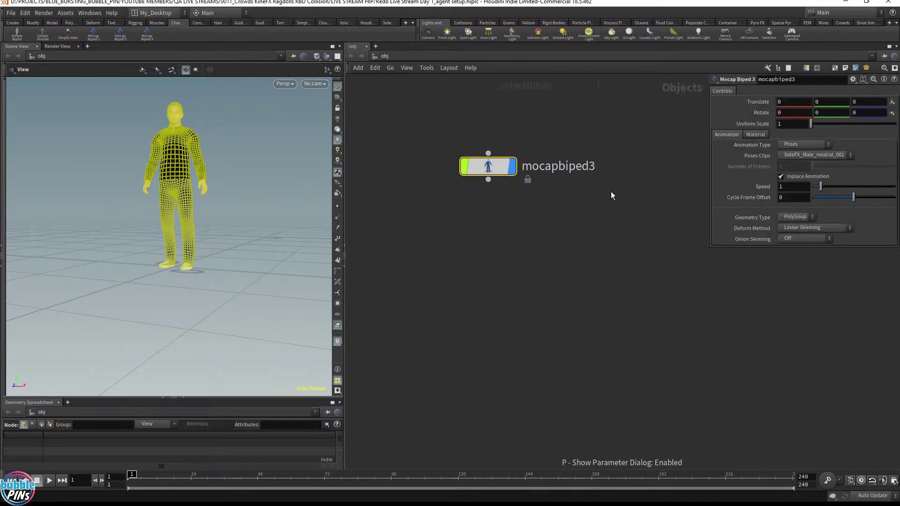
{"action": "left_click", "coordinate": [808, 147]}
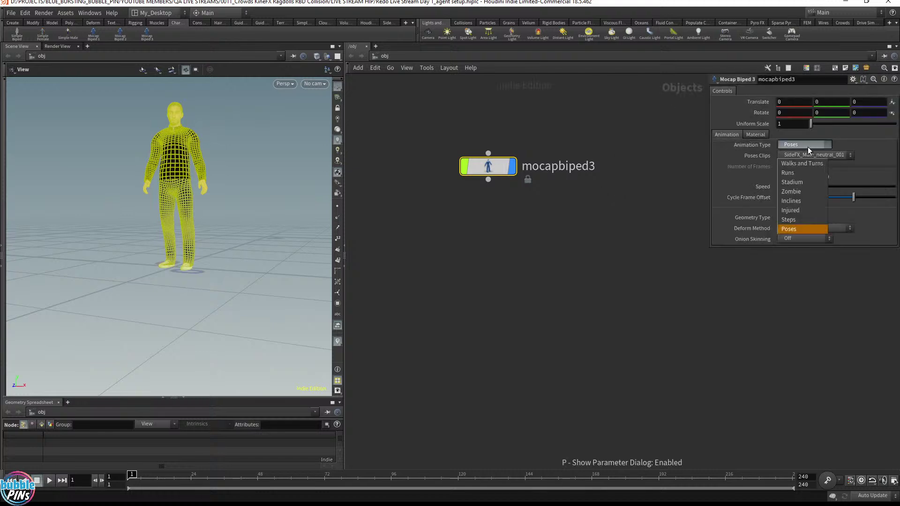
{"action": "left_click", "coordinate": [808, 194]}
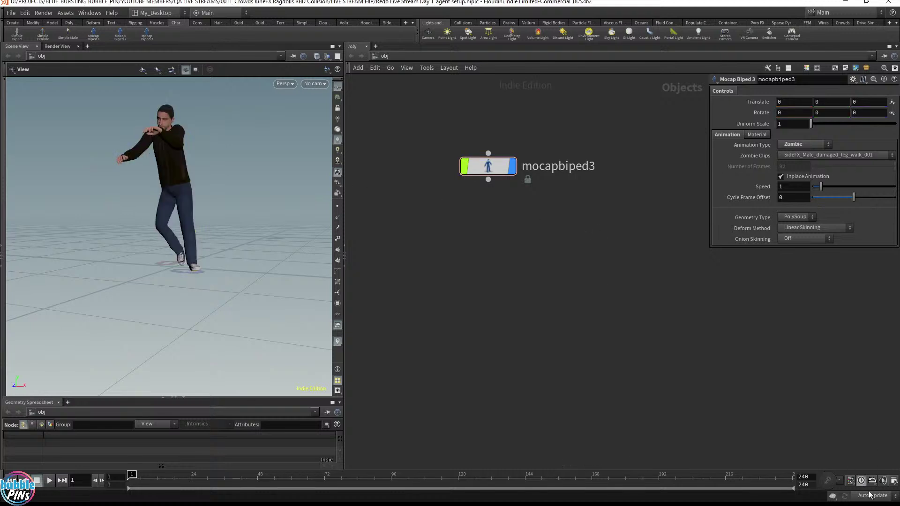
Step: Play the zombie walk of the mocapbiped3 character and return the timeline to frame 1
{"action": "key", "text": "Up"}
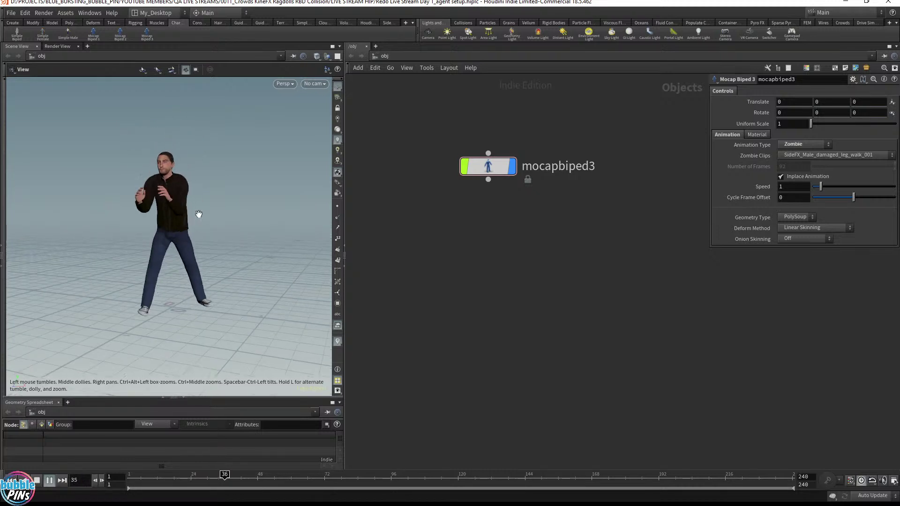
{"action": "key", "text": "ctrl+Up"}
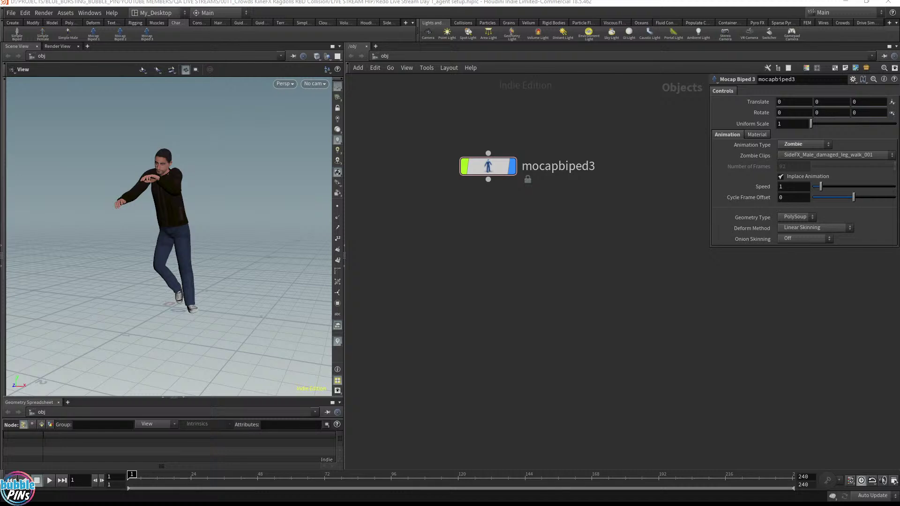
Step: Switch to the topic list in Notepad, highlight the "Setup Agents / Zombies - Houdini Built-in Characters" lines, and return to Houdini
{"action": "key", "text": "alt+Tab"}
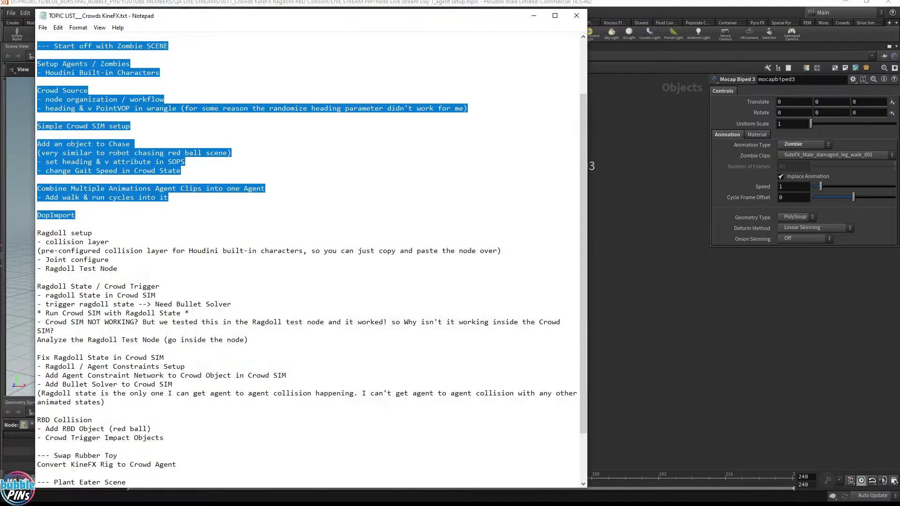
{"action": "left_click_drag", "start_coordinate": [161, 73], "coordinate": [37, 56]}
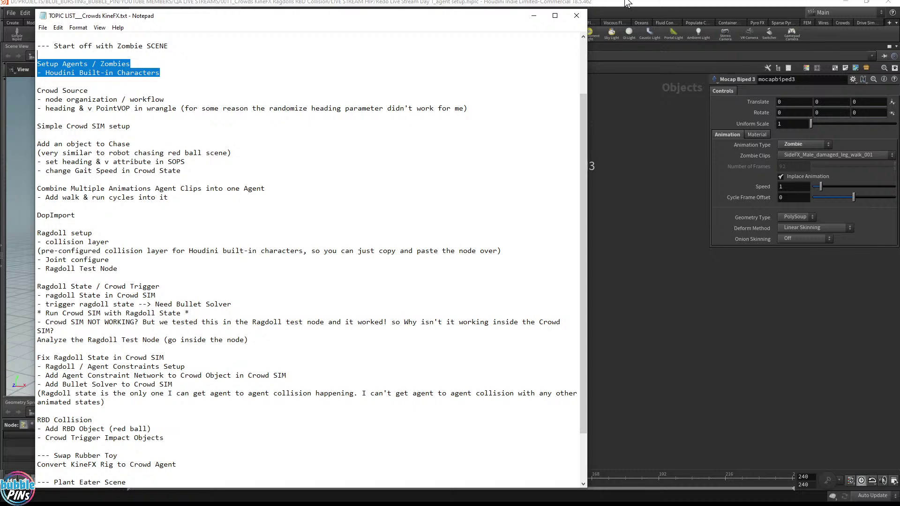
{"action": "left_click", "coordinate": [605, 3]}
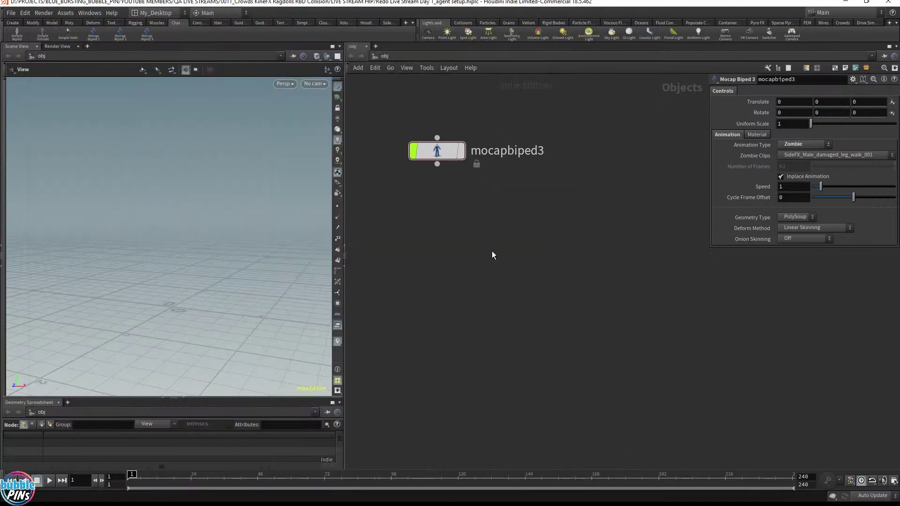
Step: Add a Geometry object below mocapbiped3 and name it Zombie_Agent
{"action": "key", "text": "Tab"}
{"action": "left_click", "coordinate": [572, 259]}
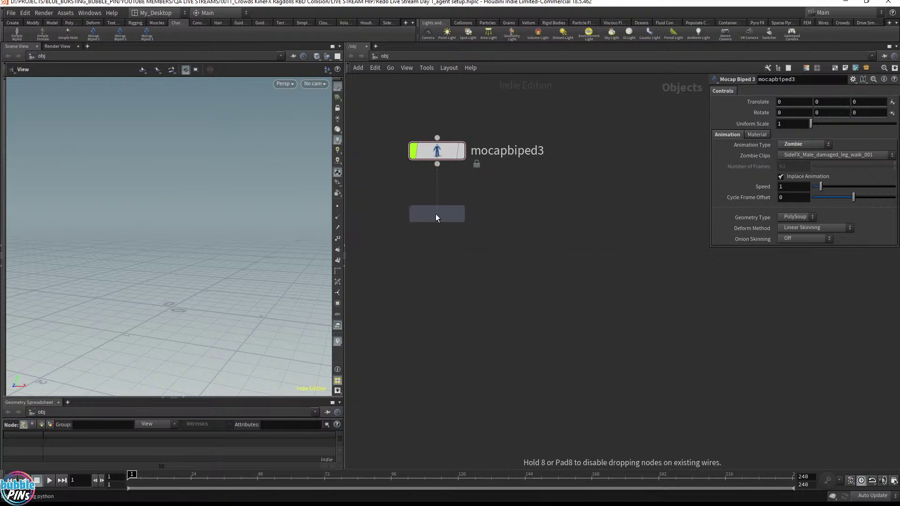
{"action": "left_click", "coordinate": [435, 214]}
{"action": "double_click", "coordinate": [485, 214]}
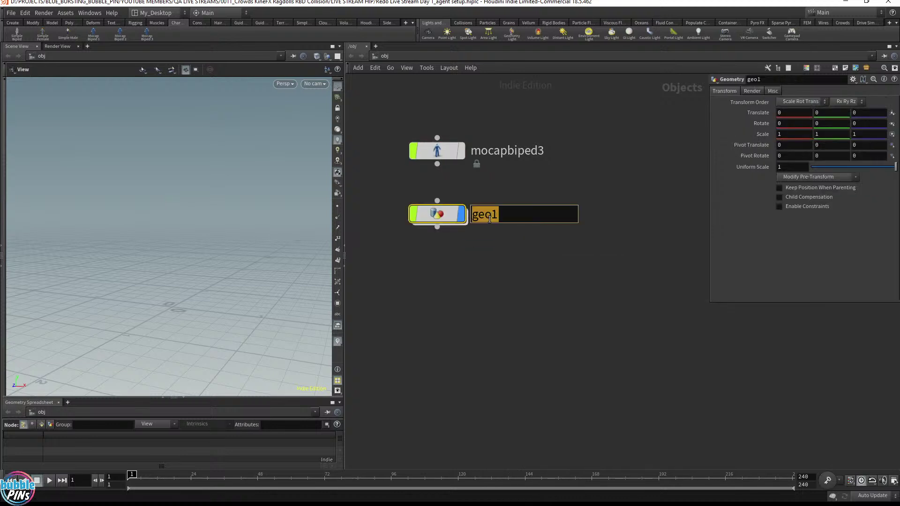
{"action": "type", "text": "Zombie_Agent"}
{"action": "key", "text": "Return"}
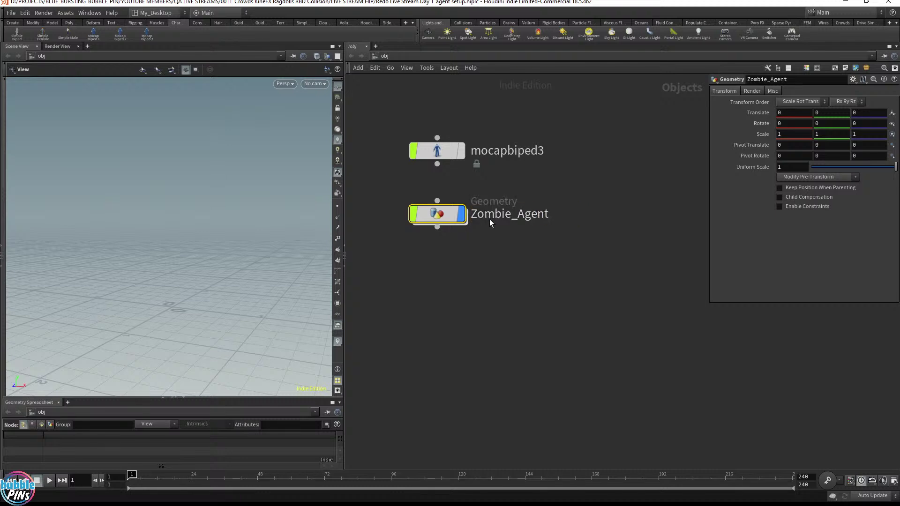
Step: Go inside the Zombie_Agent object and add an Agent node to its empty network
{"action": "double_click", "coordinate": [460, 218]}
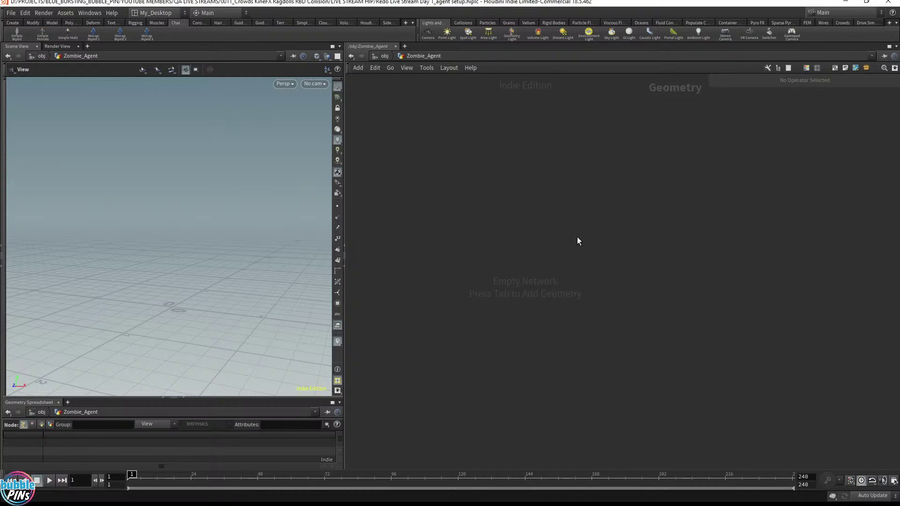
{"action": "key", "text": "Tab"}
{"action": "type", "text": "agen"}
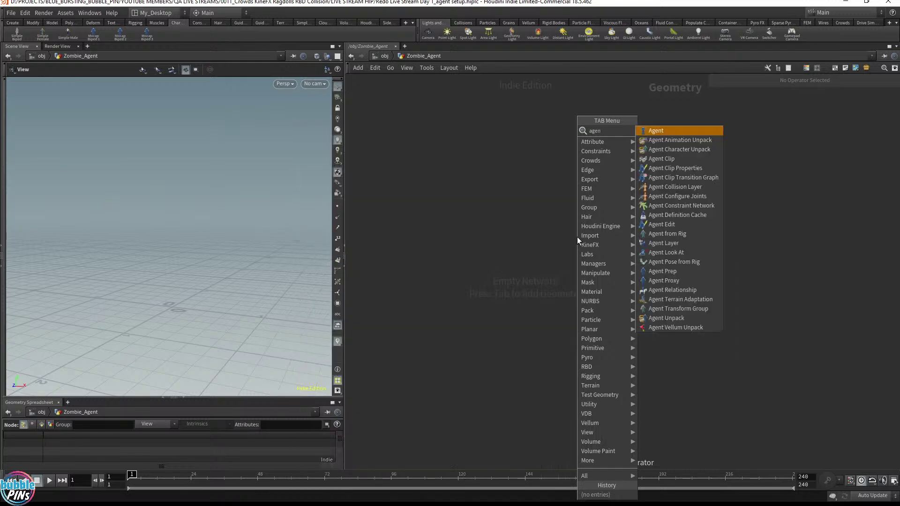
{"action": "key", "text": "Return"}
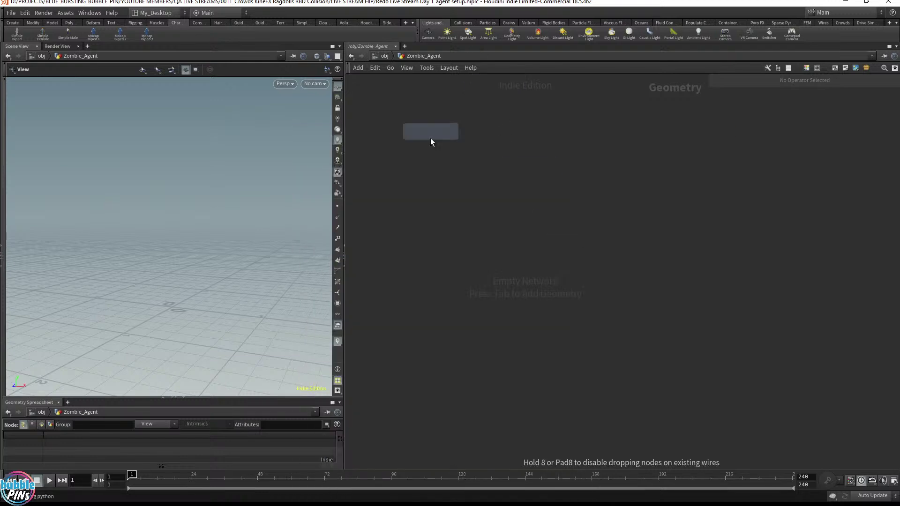
{"action": "left_click", "coordinate": [485, 167]}
{"action": "left_click_drag", "start_coordinate": [437, 209], "coordinate": [568, 116]}
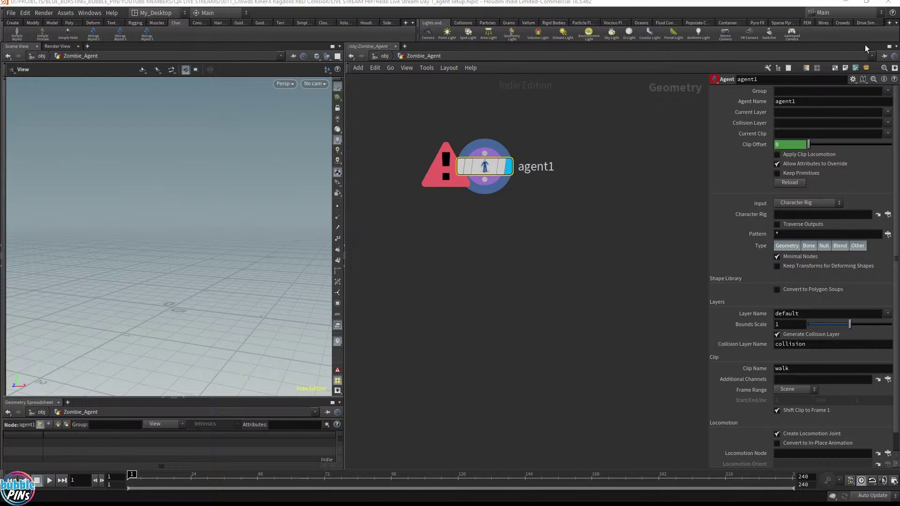
Step: Set the Agent Name of the agent1 node to zombie_agent
{"action": "left_click", "coordinate": [808, 104]}
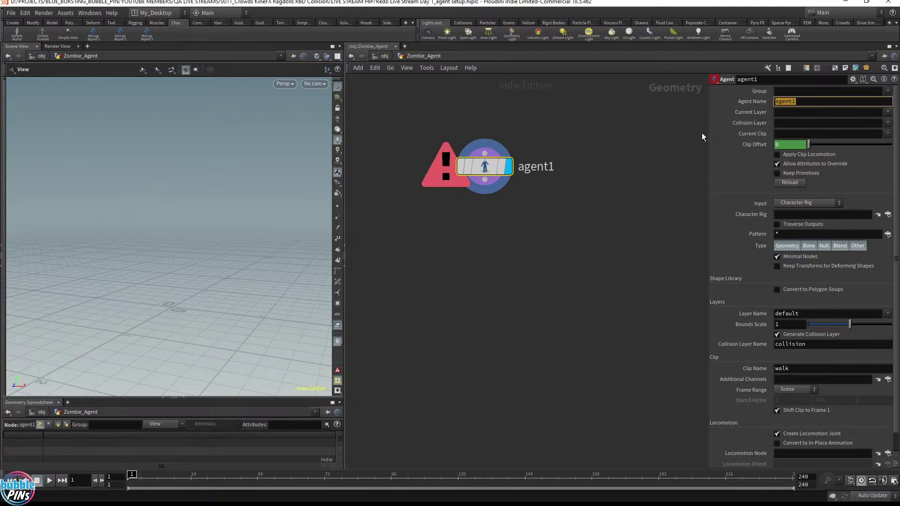
{"action": "type", "text": "zombie_agent"}
{"action": "key", "text": "Return"}
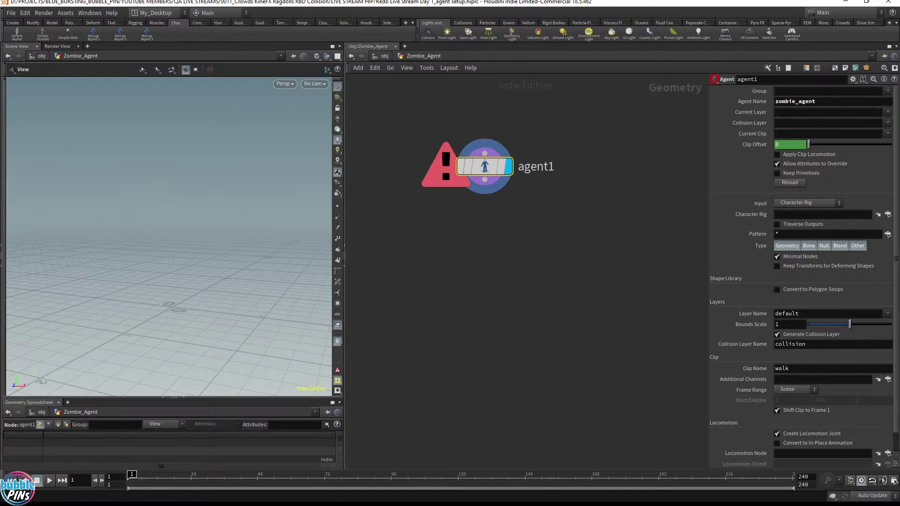
Step: Examine which Input source types the agent1 node offers, keeping Character Rig
{"action": "left_click", "coordinate": [797, 203]}
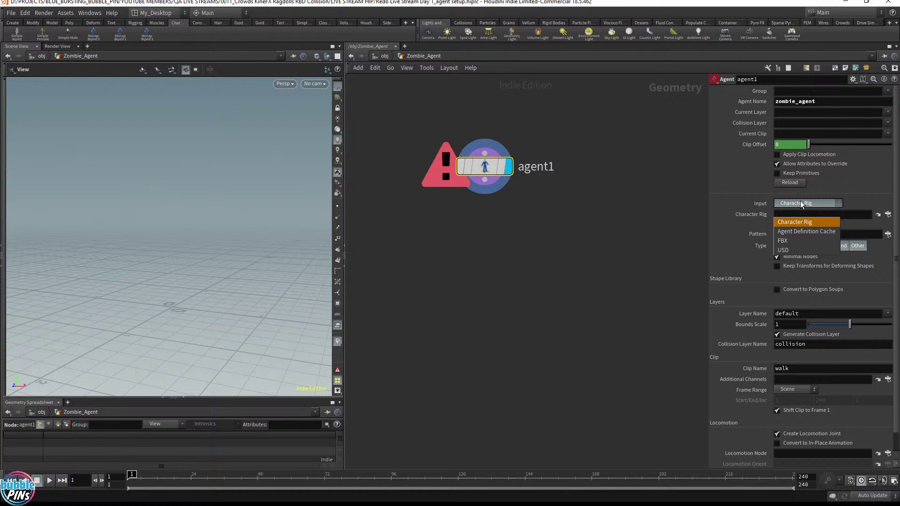
{"action": "left_click", "coordinate": [672, 199]}
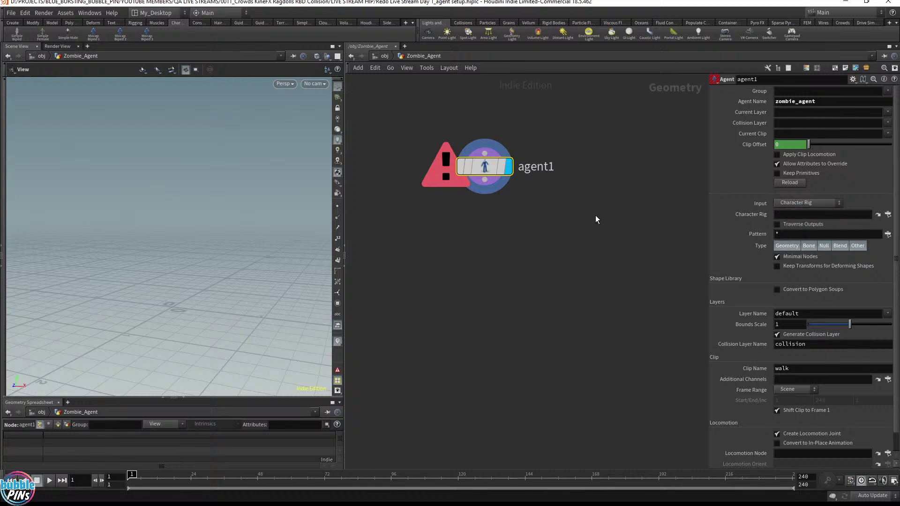
{"action": "left_click_drag", "start_coordinate": [595, 219], "coordinate": [404, 125]}
{"action": "left_click", "coordinate": [806, 203]}
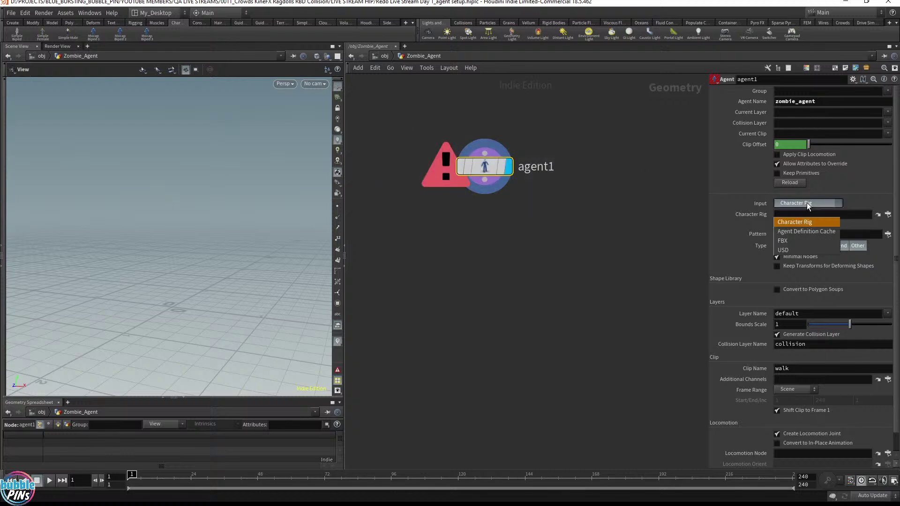
{"action": "left_click", "coordinate": [806, 203]}
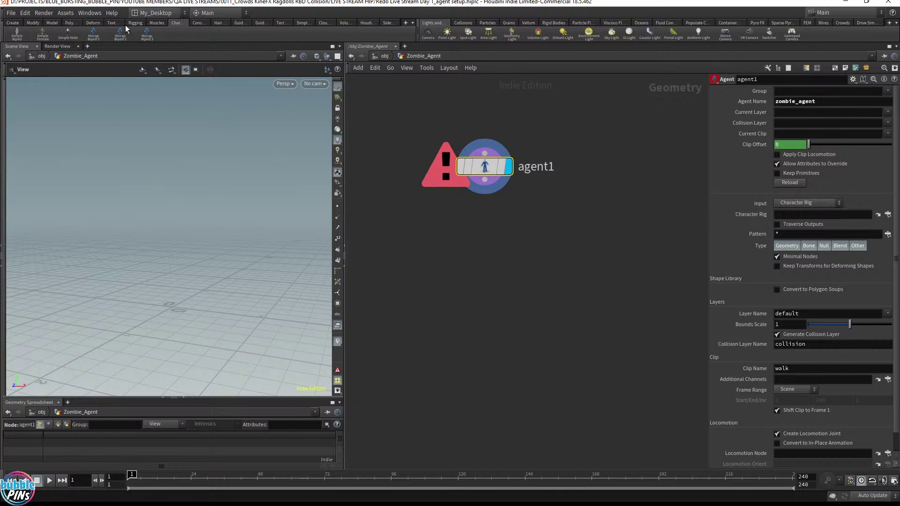
{"action": "left_click", "coordinate": [791, 205]}
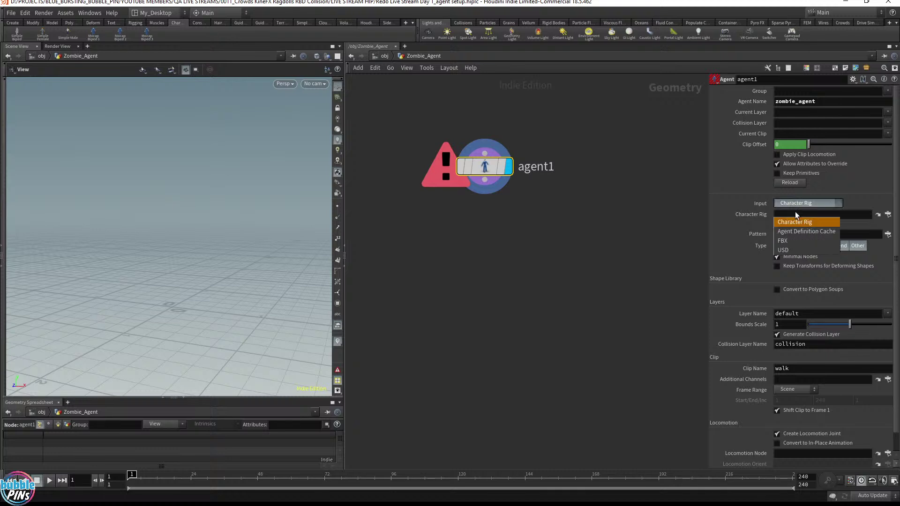
{"action": "left_click", "coordinate": [788, 223]}
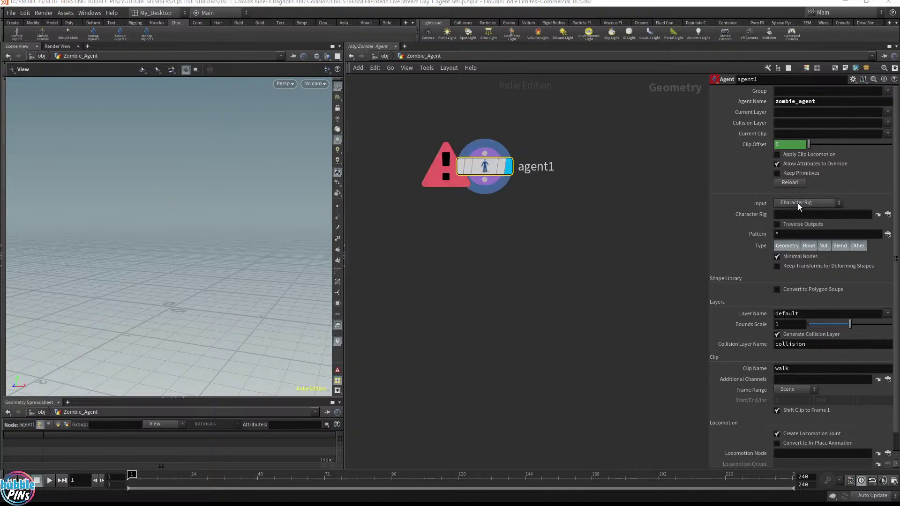
{"action": "left_click", "coordinate": [798, 203]}
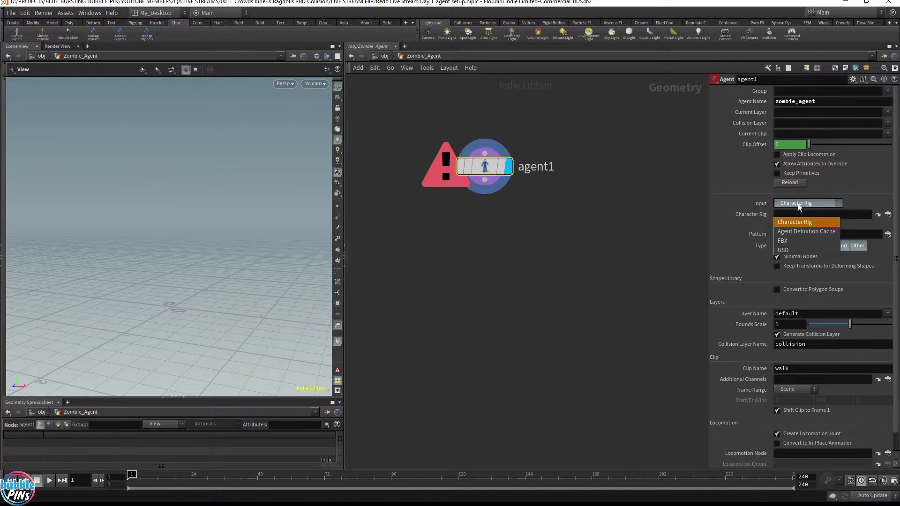
{"action": "left_click", "coordinate": [625, 165]}
Step: Add an FBX Character Import node beside agent1
{"action": "middle_click_drag", "start_coordinate": [647, 167], "coordinate": [603, 177]}
{"action": "key", "text": "Tab"}
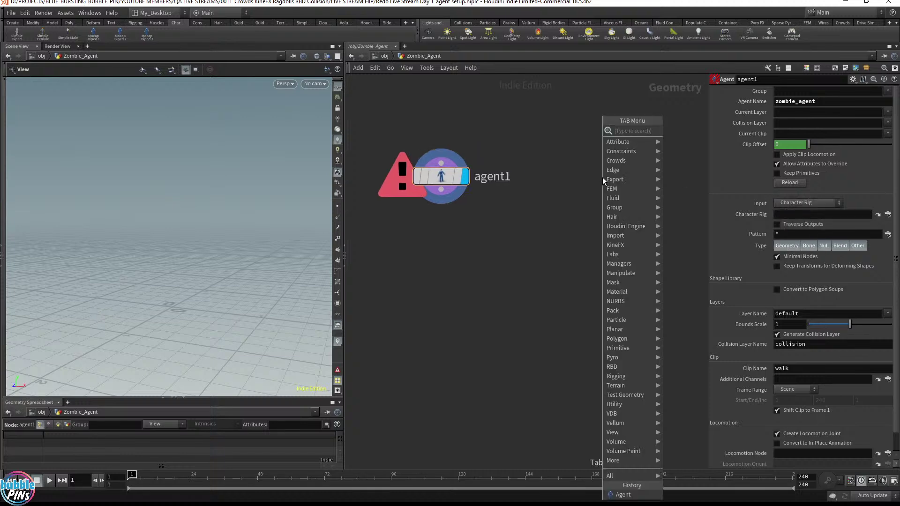
{"action": "type", "text": "fbx"}
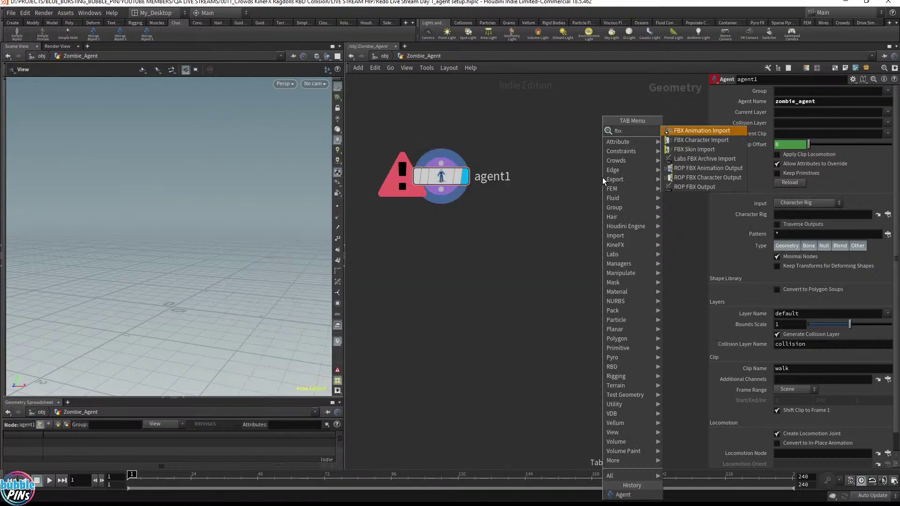
{"action": "key", "text": "Down"}
{"action": "key", "text": "Return"}
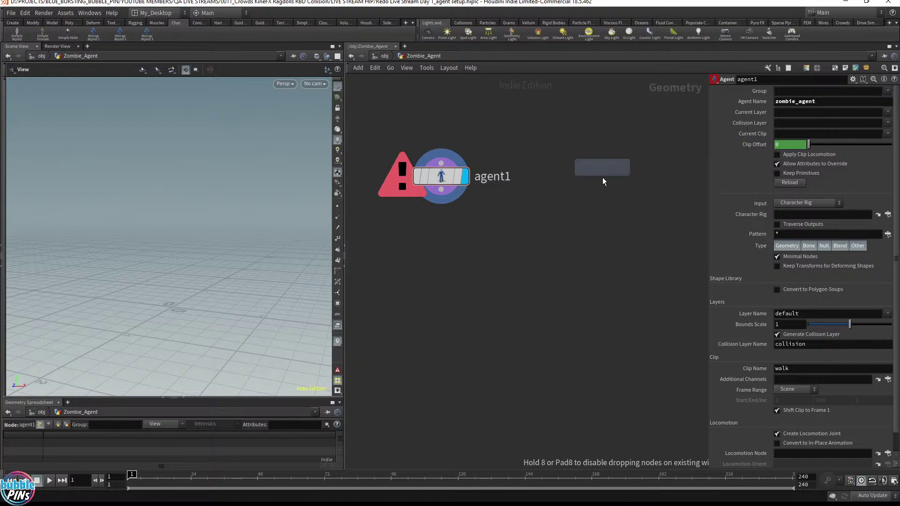
{"action": "left_click", "coordinate": [603, 177]}
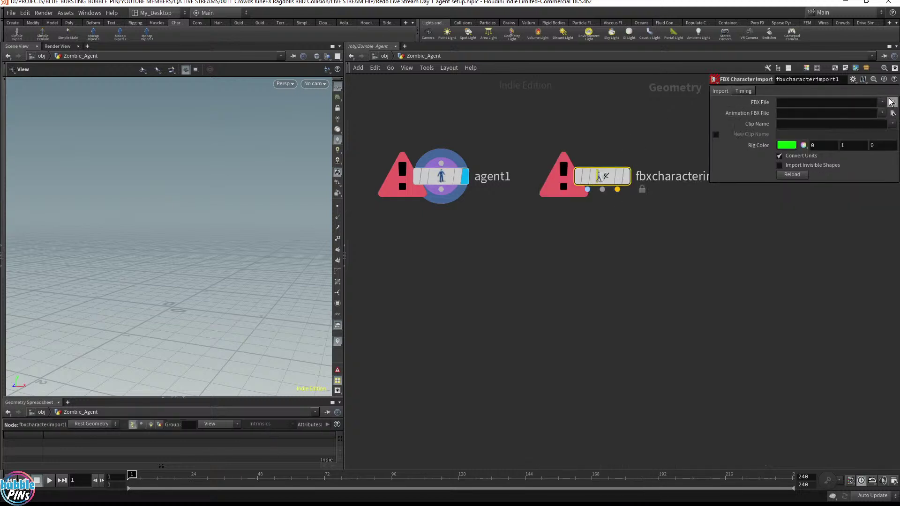
Step: Select the agent1 node and set its Input to FBX
{"action": "left_click_drag", "start_coordinate": [406, 133], "coordinate": [471, 227]}
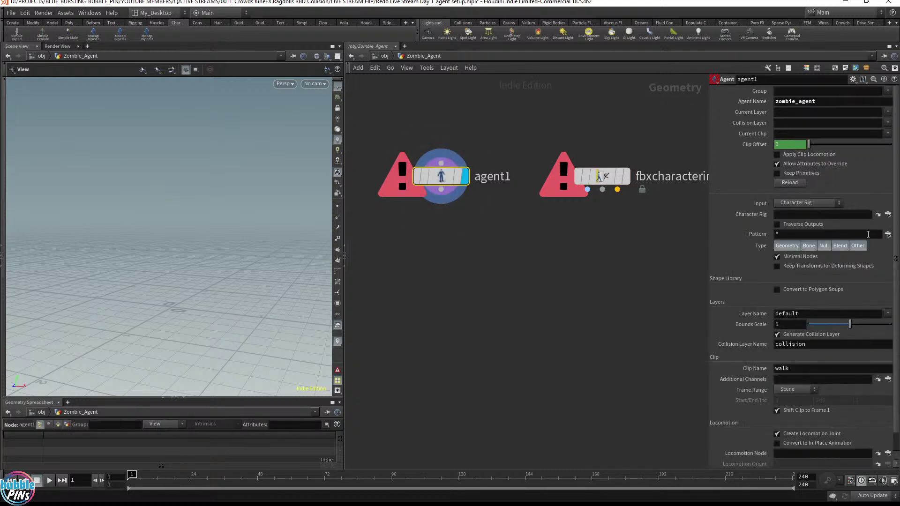
{"action": "left_click", "coordinate": [808, 203]}
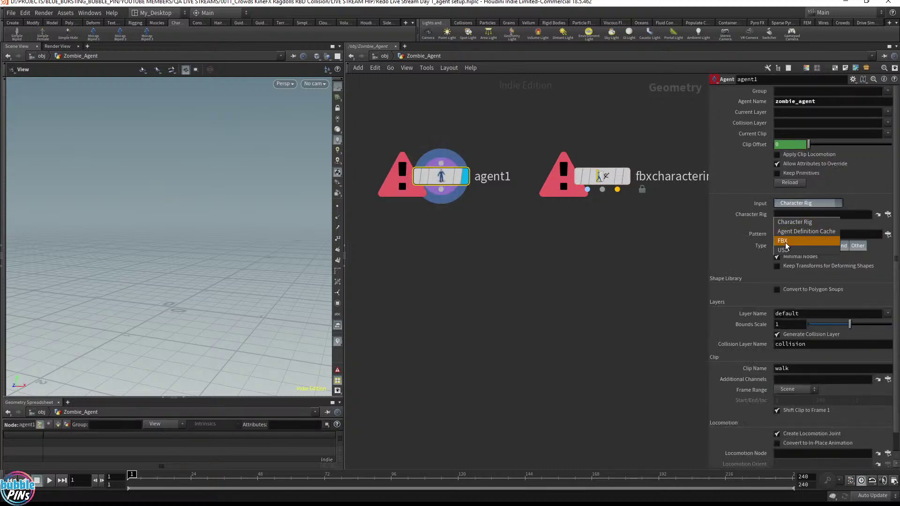
{"action": "left_click", "coordinate": [785, 242]}
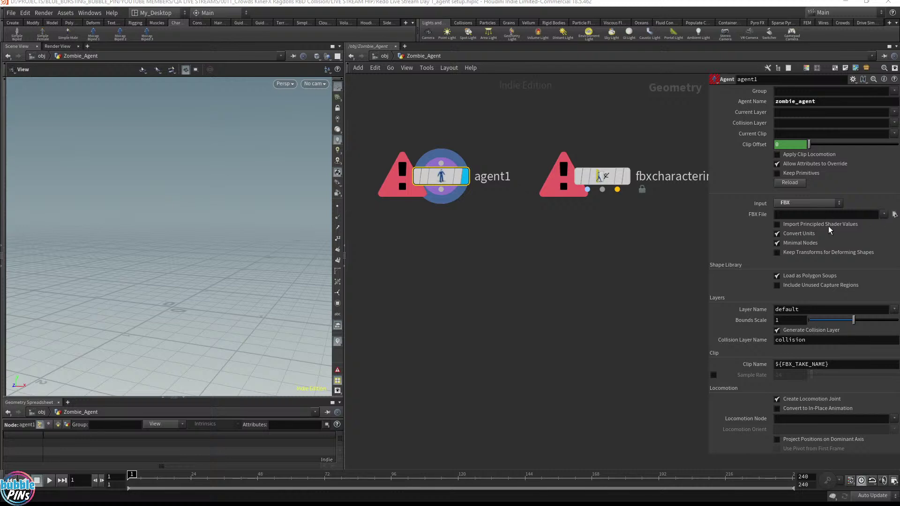
Step: Delete the FBX Character Import node beside agent1
{"action": "left_click", "coordinate": [609, 177]}
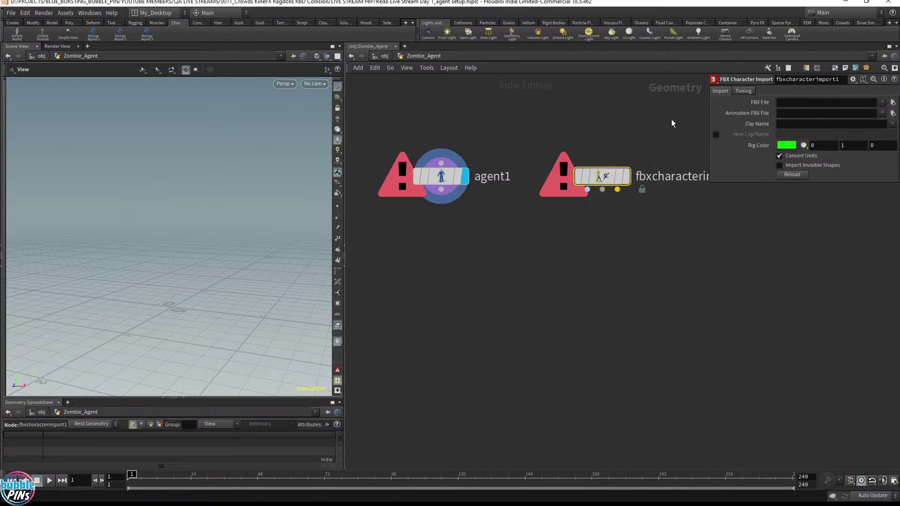
{"action": "key", "text": "Delete"}
Step: Set the Input of agent1 to Character Rig and assign mocapbiped3 as its Character Rig
{"action": "left_click", "coordinate": [436, 185]}
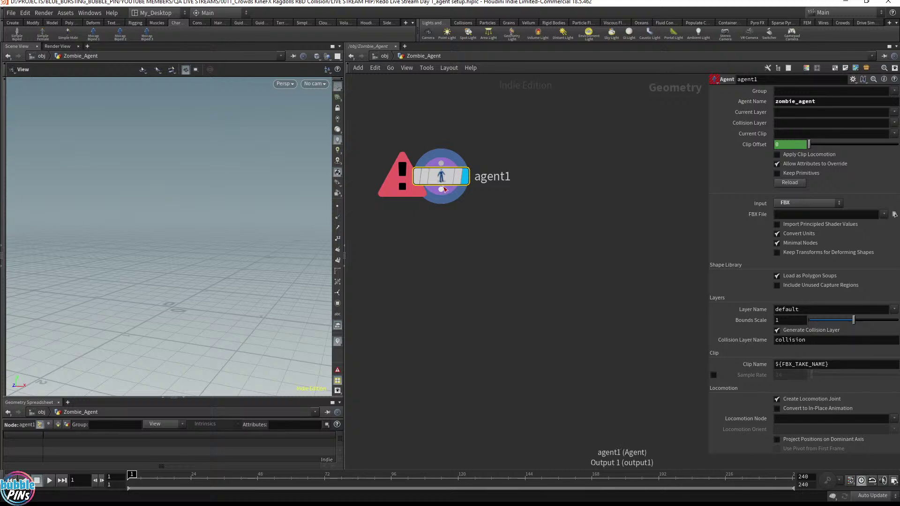
{"action": "mouse_move", "coordinate": [444, 189]}
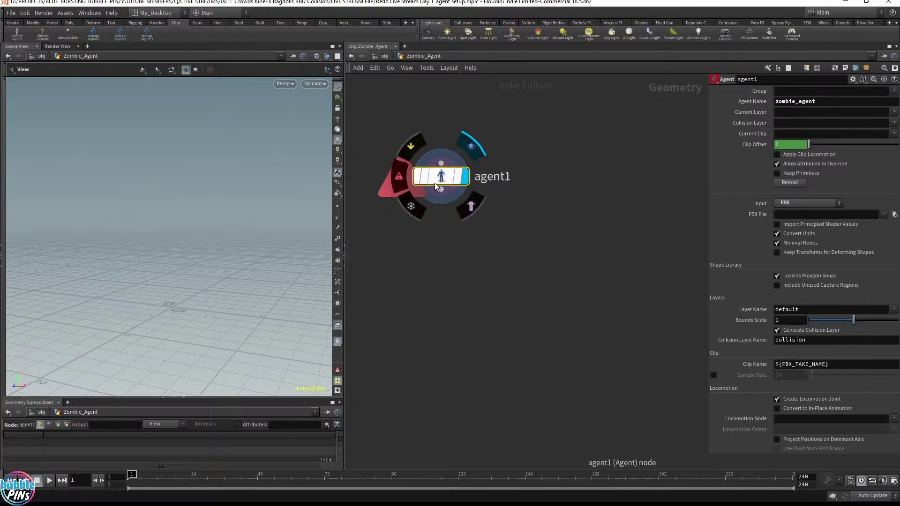
{"action": "left_click", "coordinate": [813, 208]}
{"action": "left_click", "coordinate": [811, 222]}
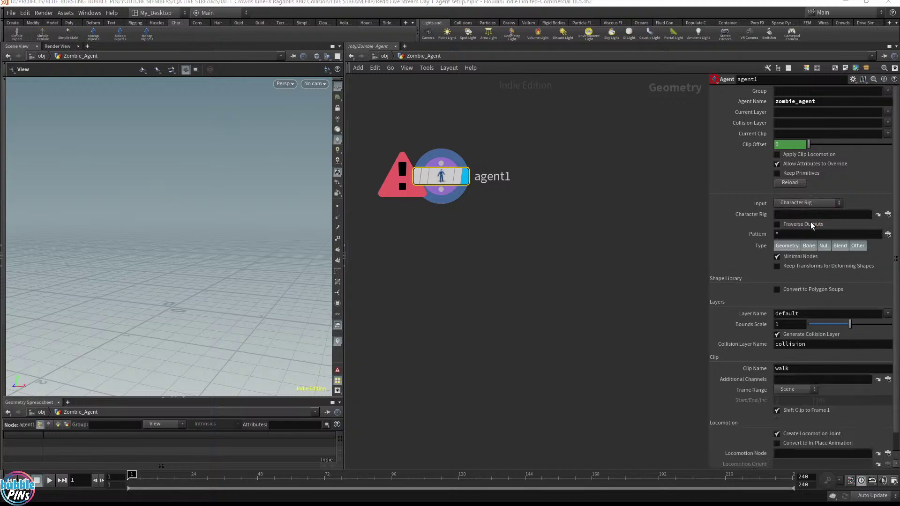
{"action": "left_click", "coordinate": [888, 214]}
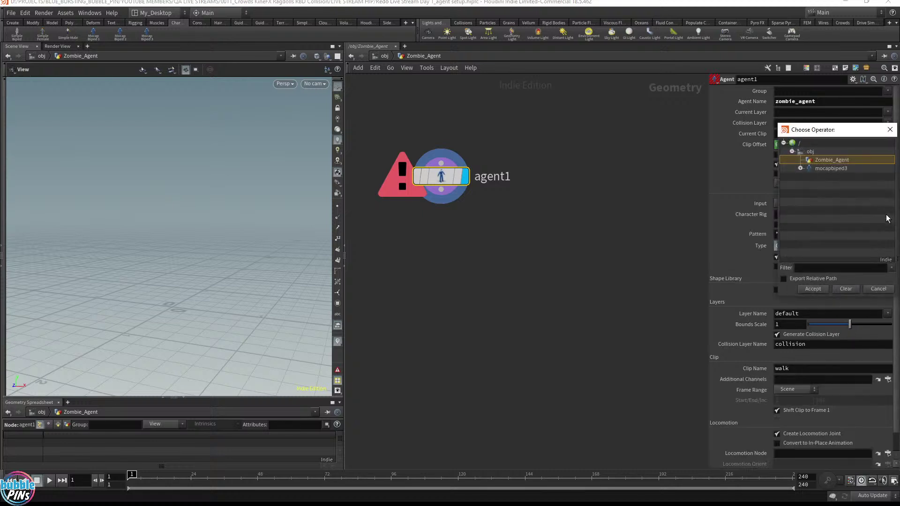
{"action": "left_click", "coordinate": [829, 168]}
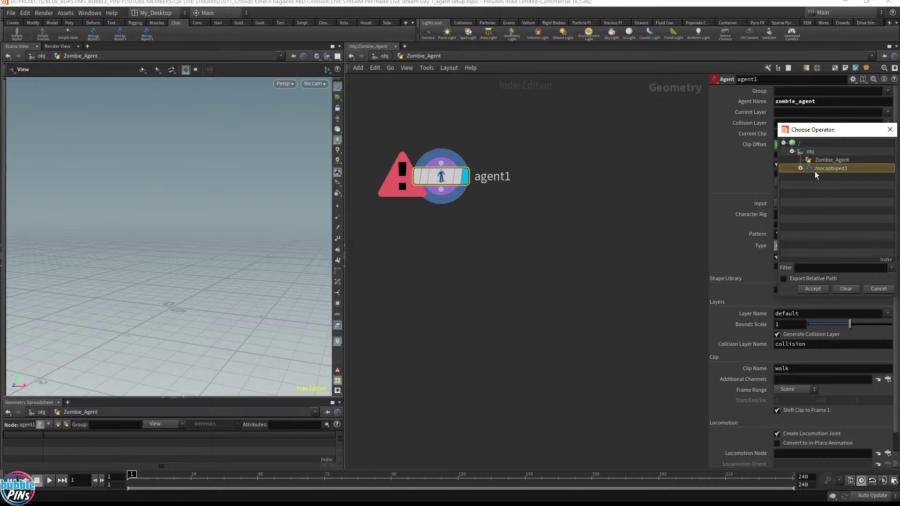
{"action": "left_click", "coordinate": [812, 289]}
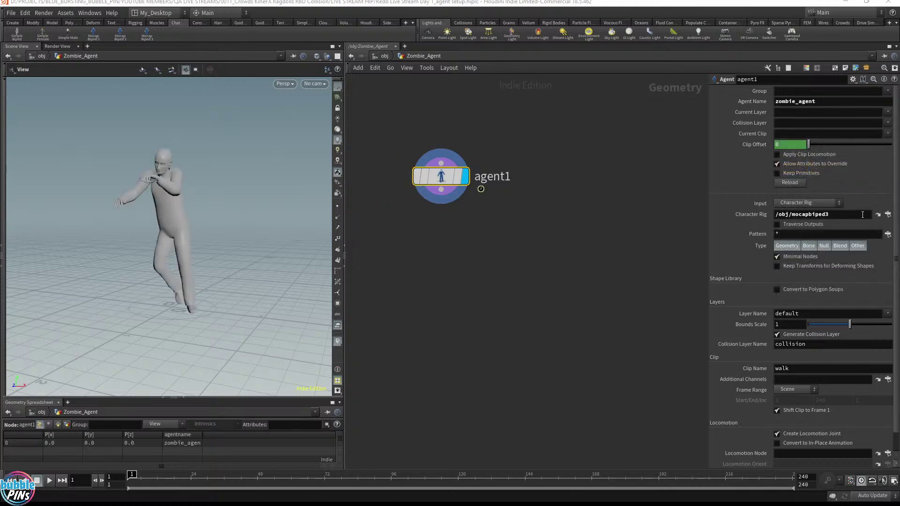
Step: Rename the mocapbiped3 character object as zombie_mocap
{"action": "left_click", "coordinate": [880, 214]}
{"action": "double_click", "coordinate": [534, 151]}
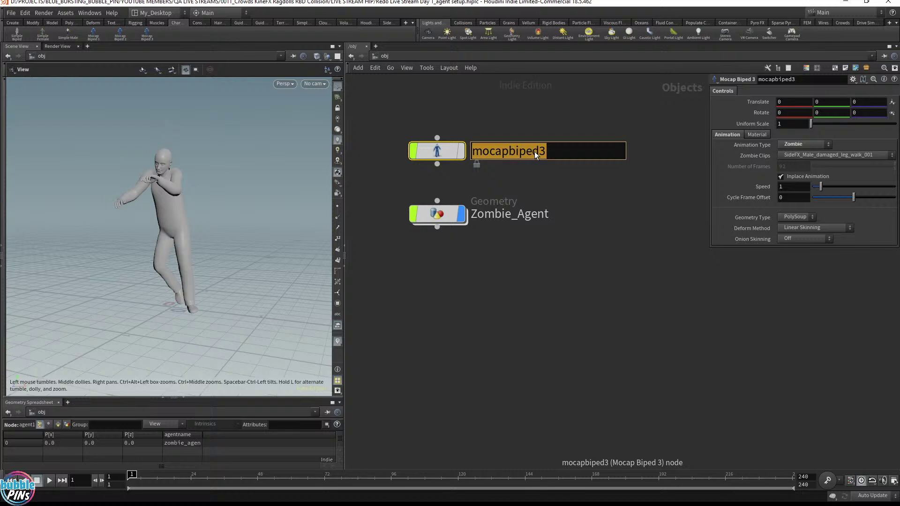
{"action": "type", "text": "zombie_mocap"}
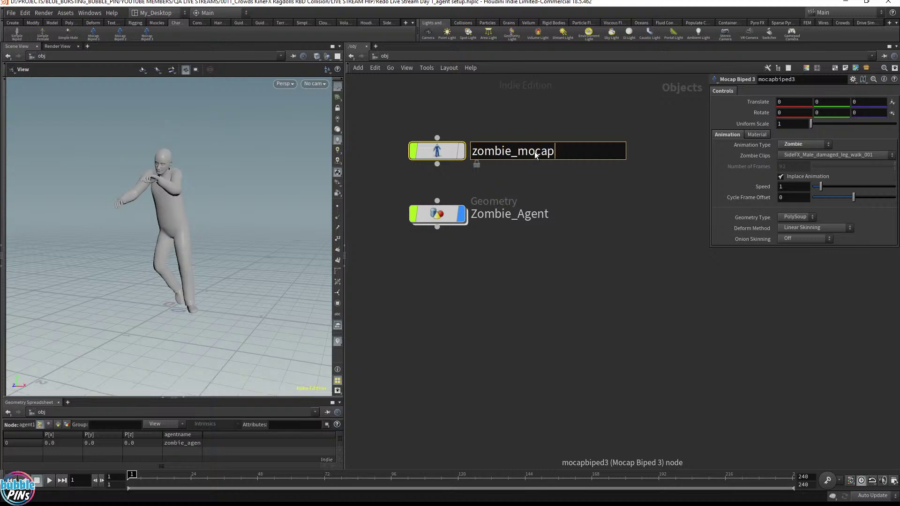
{"action": "key", "text": "Return"}
Step: Reopen the Zombie_Agent network, play back the agent's animation, and return to frame 1
{"action": "double_click", "coordinate": [440, 213]}
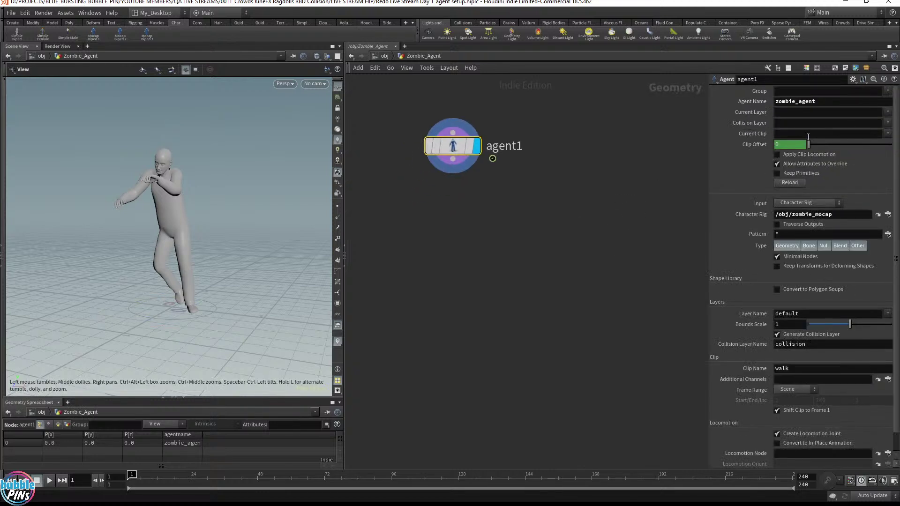
{"action": "scroll", "coordinate": [808, 137], "scroll_direction": "down", "scroll_amount": 1}
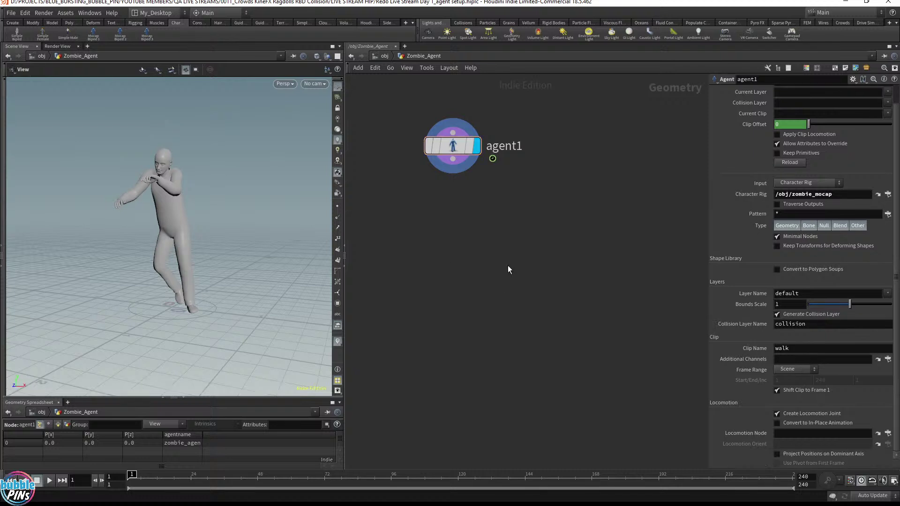
{"action": "key", "text": "Up"}
{"action": "scroll", "coordinate": [552, 282], "scroll_direction": "up", "scroll_amount": 1}
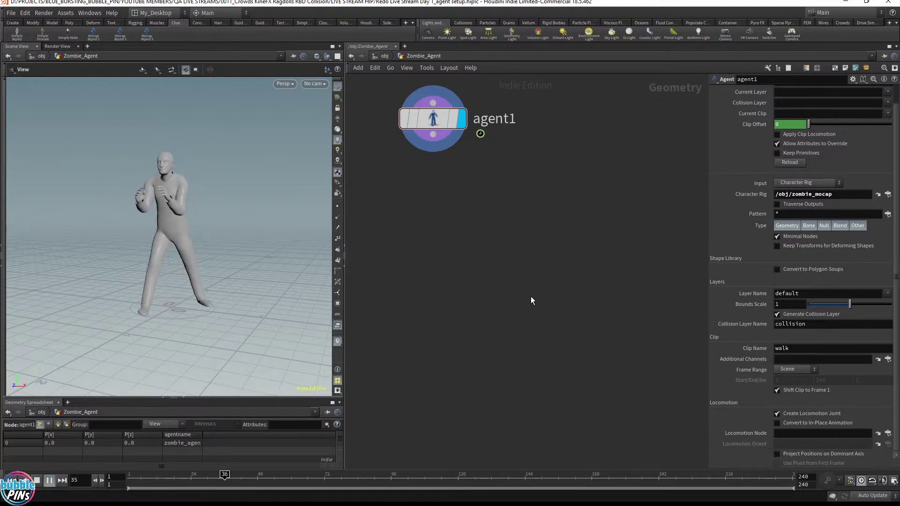
{"action": "key", "text": "ctrl+Up"}
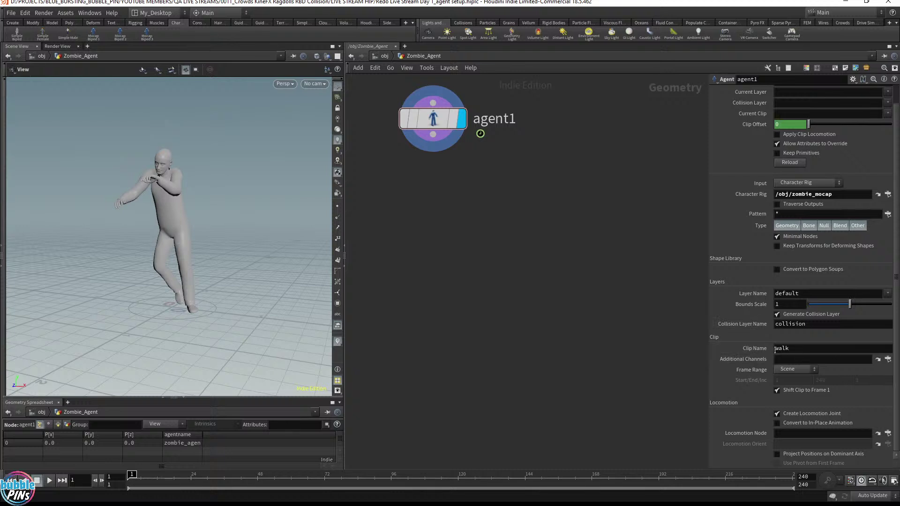
Step: Set the Current Clip of agent1 to walk
{"action": "scroll", "coordinate": [791, 146], "scroll_direction": "up", "scroll_amount": 1}
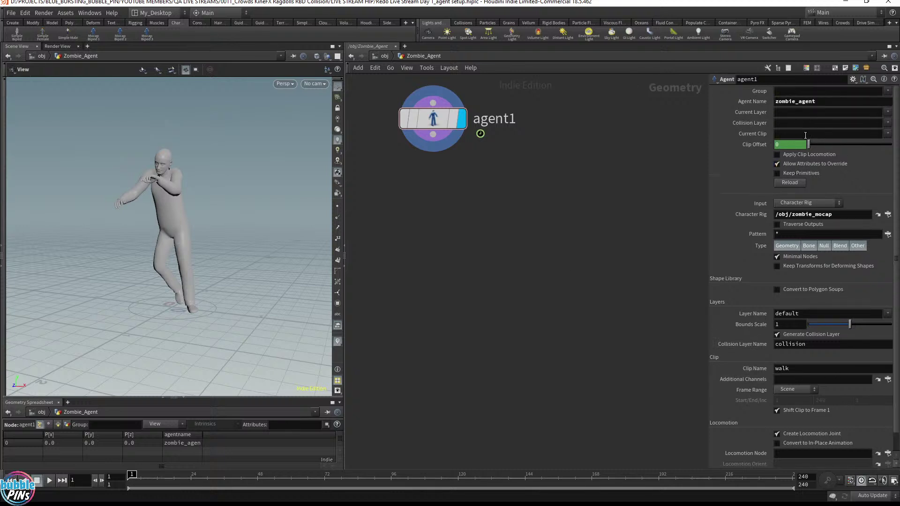
{"action": "left_click", "coordinate": [752, 134]}
{"action": "left_click", "coordinate": [888, 135]}
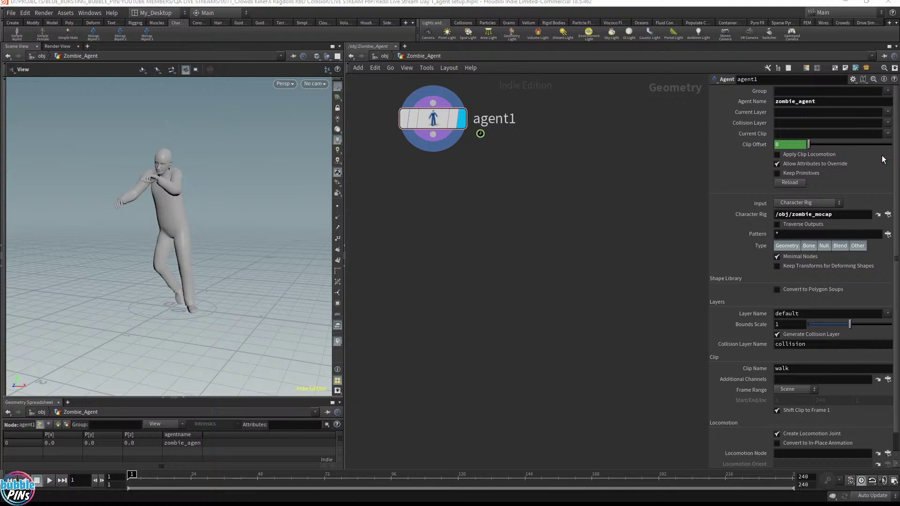
{"action": "left_click", "coordinate": [881, 155]}
{"action": "left_click", "coordinate": [804, 136]}
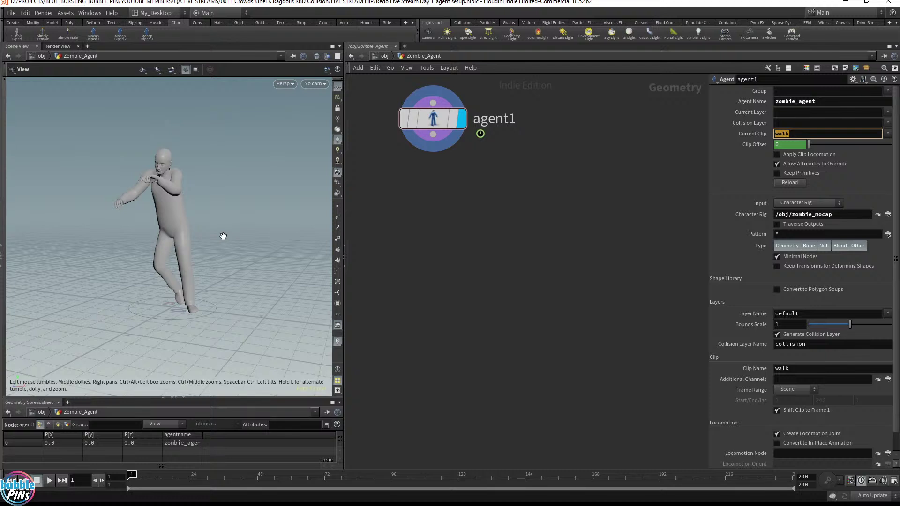
Step: Change the Clip Name of agent1 to zombie_walk
{"action": "scroll", "coordinate": [846, 347], "scroll_direction": "down", "scroll_amount": 1}
{"action": "left_click", "coordinate": [805, 351]}
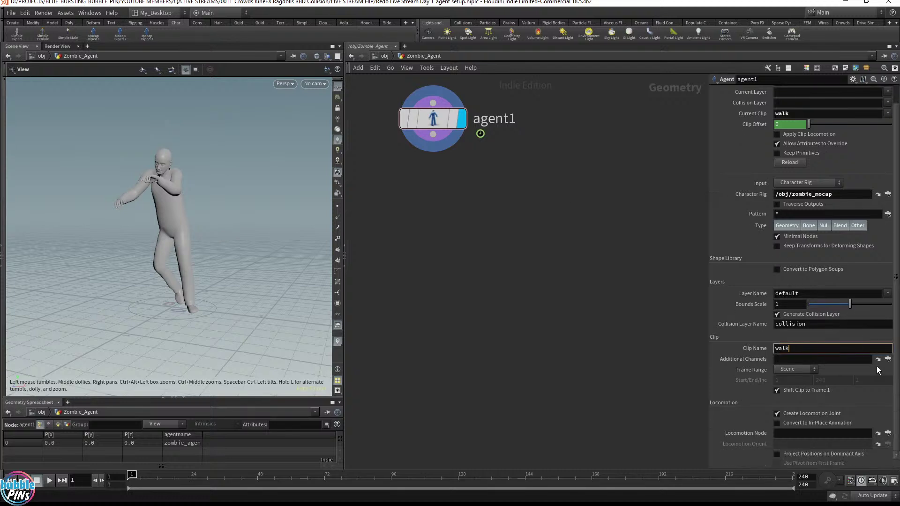
{"action": "type", "text": "zombie_"}
{"action": "key", "text": "Return"}
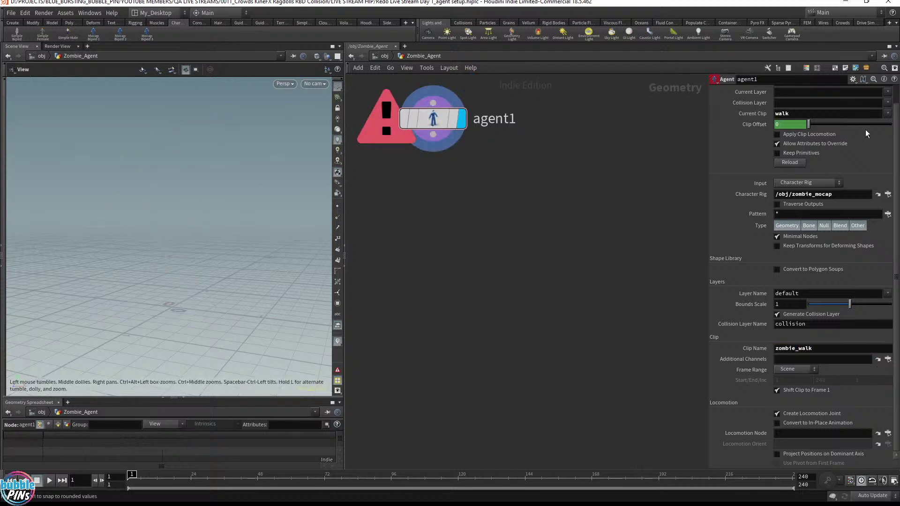
Step: Clear the Current Clip of agent1 and choose the zombie_walk clip instead
{"action": "double_click", "coordinate": [791, 113]}
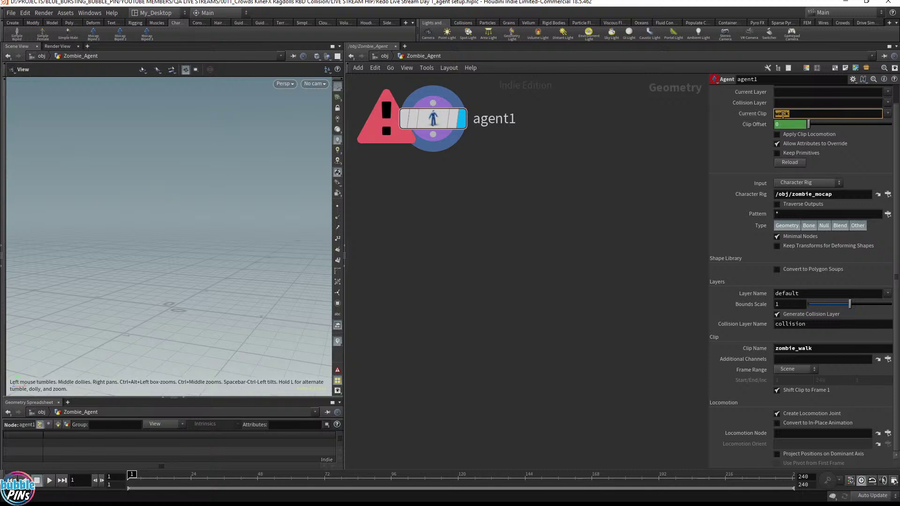
{"action": "key", "text": "BackSpace"}
{"action": "key", "text": "Return"}
{"action": "left_click", "coordinate": [888, 115]}
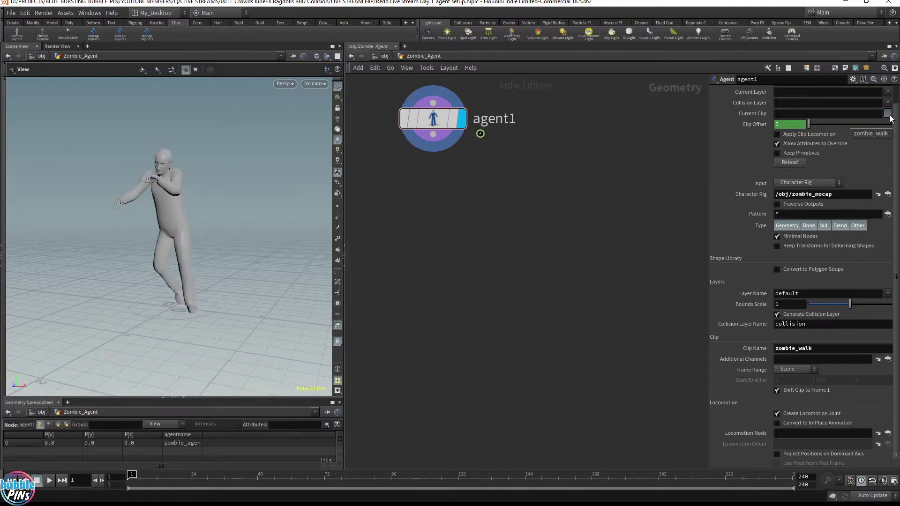
{"action": "left_click", "coordinate": [873, 134]}
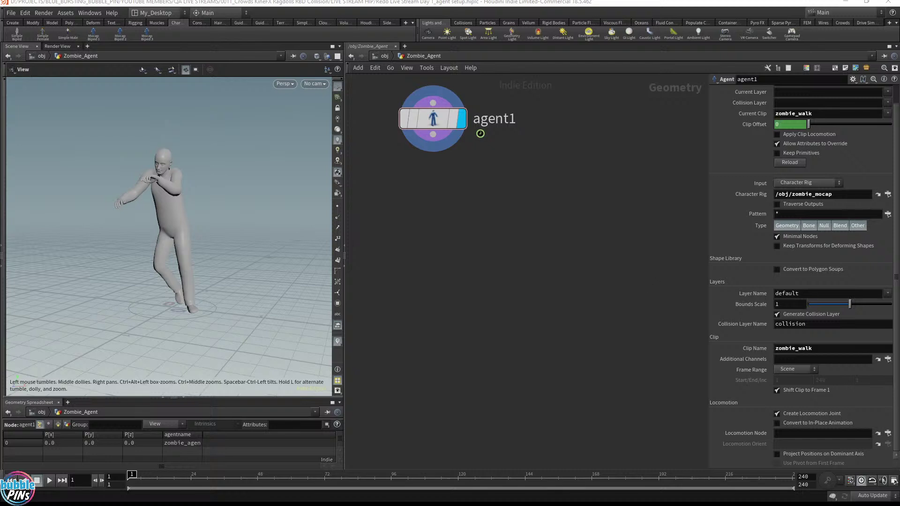
Step: Set the Current Layer of agent1 to default and its Collision Layer to collision
{"action": "scroll", "coordinate": [833, 432], "scroll_direction": "up", "scroll_amount": 2}
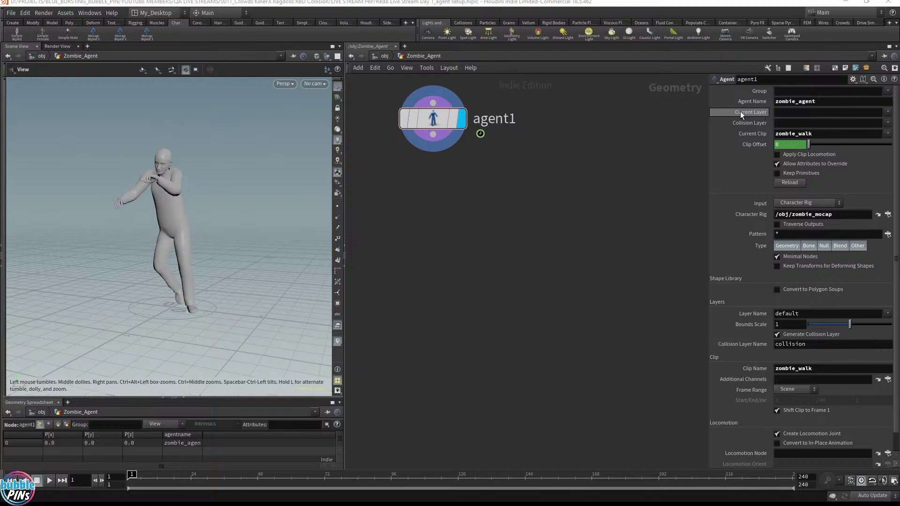
{"action": "left_click", "coordinate": [887, 122]}
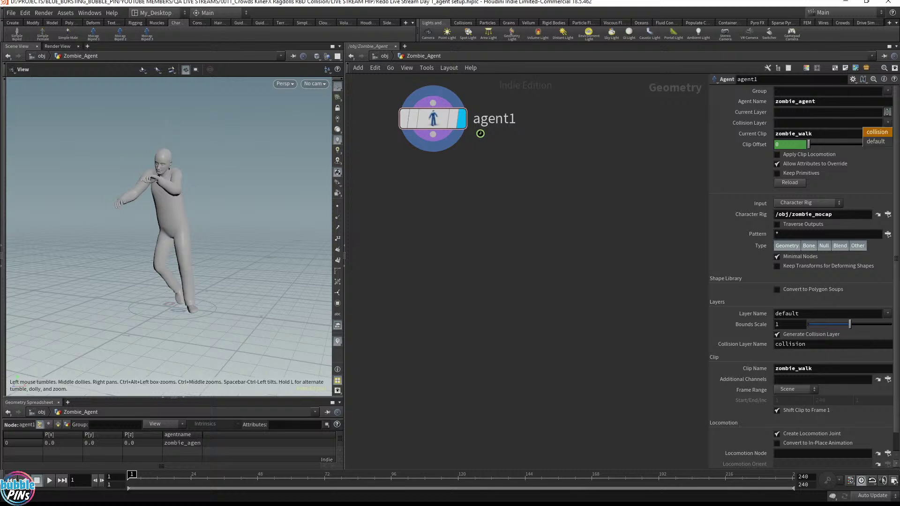
{"action": "left_click", "coordinate": [883, 142]}
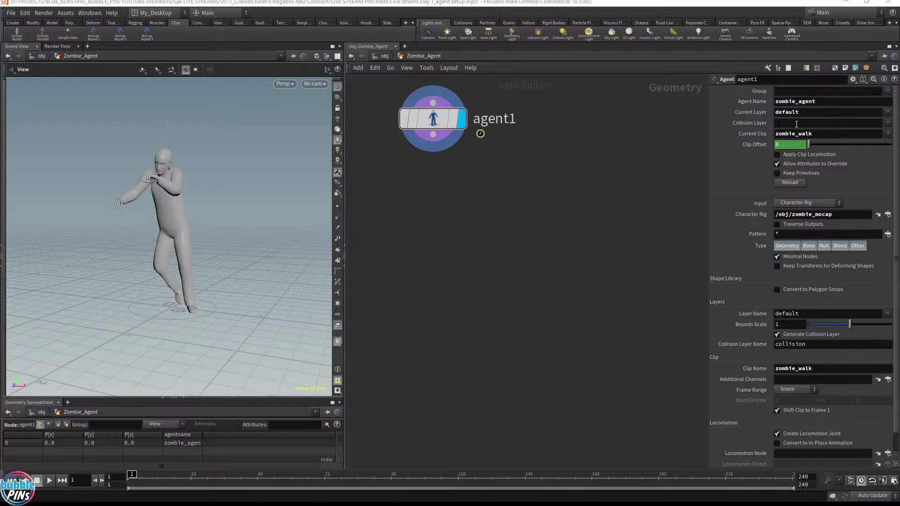
{"action": "left_click", "coordinate": [887, 124]}
{"action": "left_click", "coordinate": [883, 133]}
Step: Display the zombie_mocap object at the object level and play back its animation beside the agent
{"action": "middle_click_drag", "start_coordinate": [535, 197], "coordinate": [580, 222]}
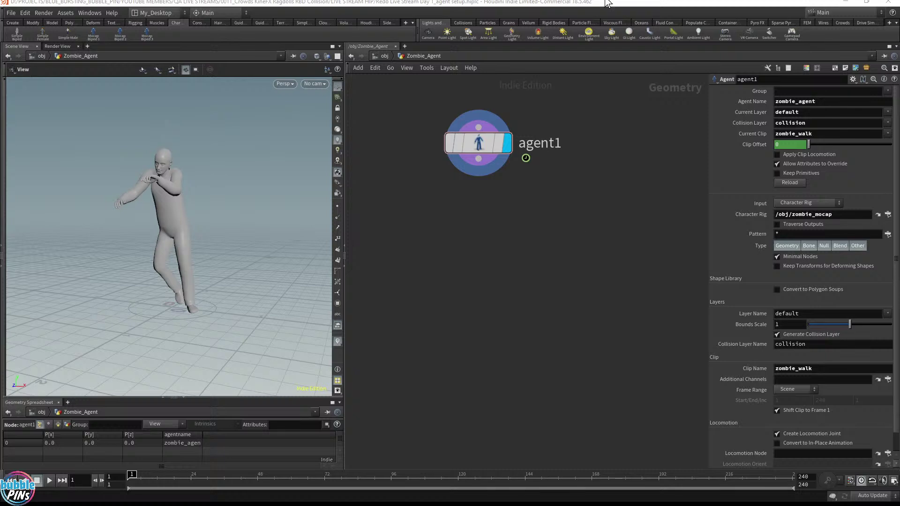
{"action": "left_click", "coordinate": [384, 56]}
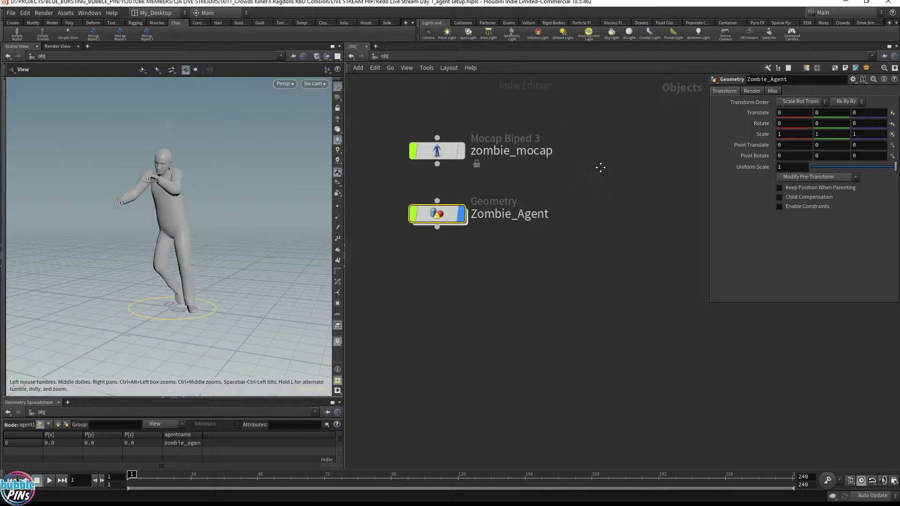
{"action": "left_click", "coordinate": [450, 179]}
{"action": "left_click", "coordinate": [453, 179]}
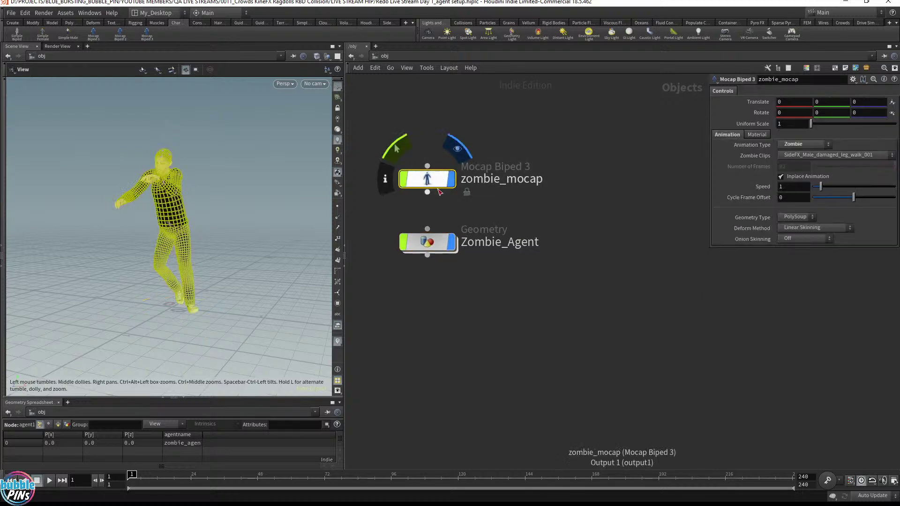
{"action": "key", "text": "Up"}
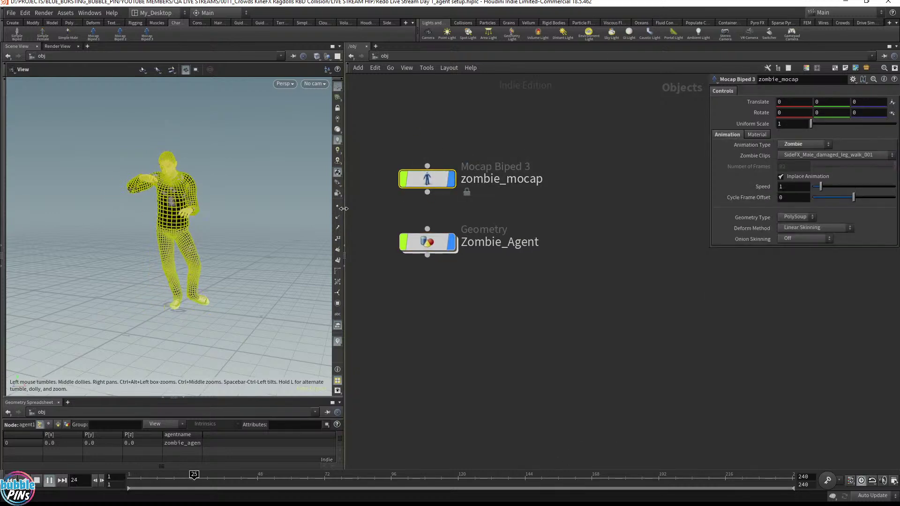
{"action": "left_click", "coordinate": [590, 217]}
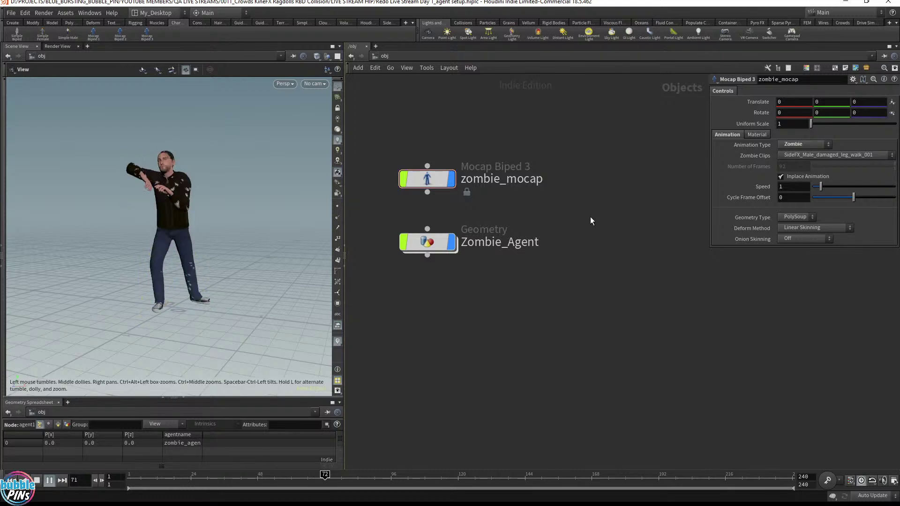
{"action": "key", "text": "ctrl+Up"}
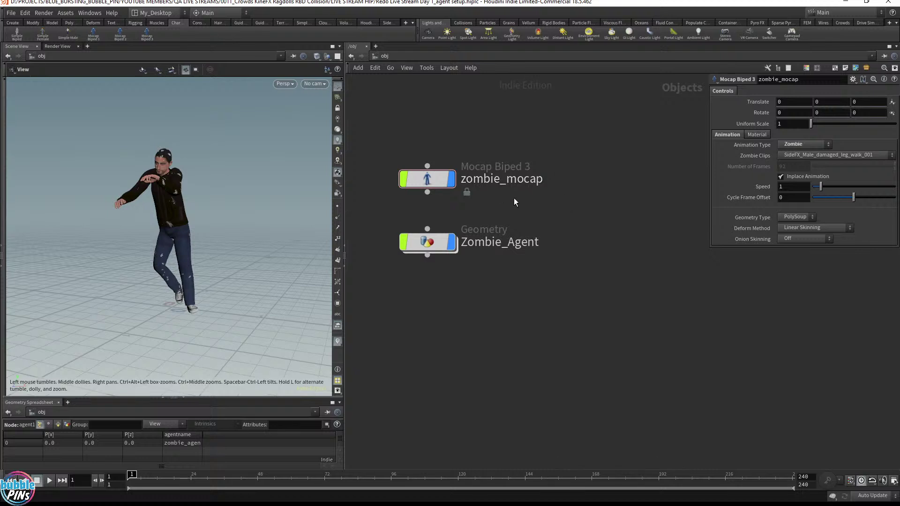
Step: Turn off the display of the zombie_mocap object
{"action": "mouse_move", "coordinate": [449, 182]}
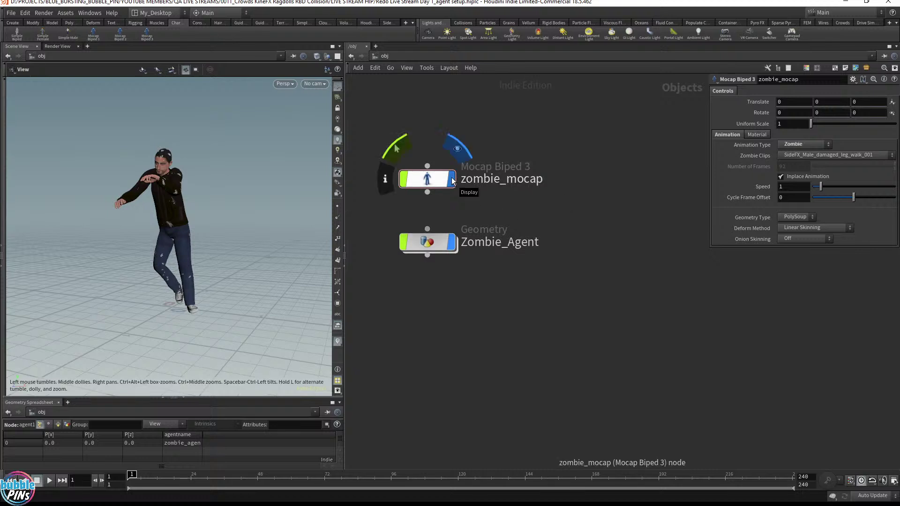
{"action": "left_click", "coordinate": [452, 181]}
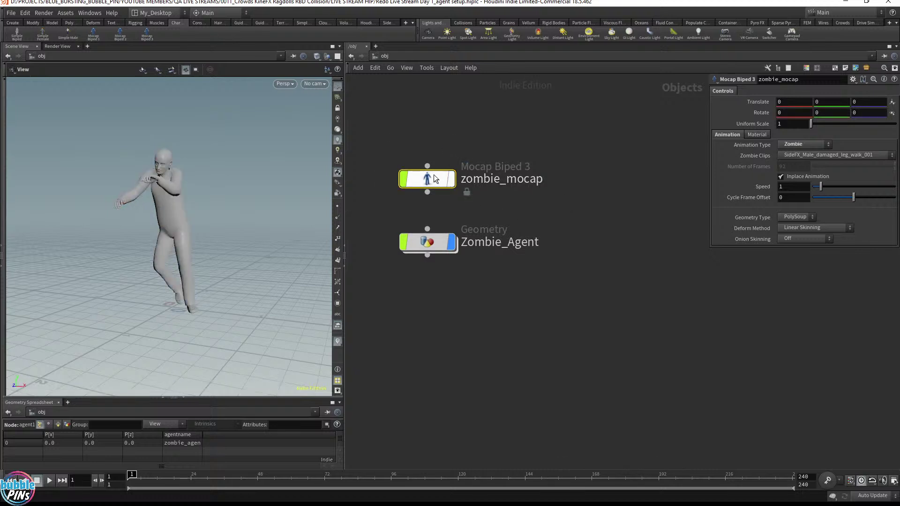
{"action": "left_click", "coordinate": [607, 194]}
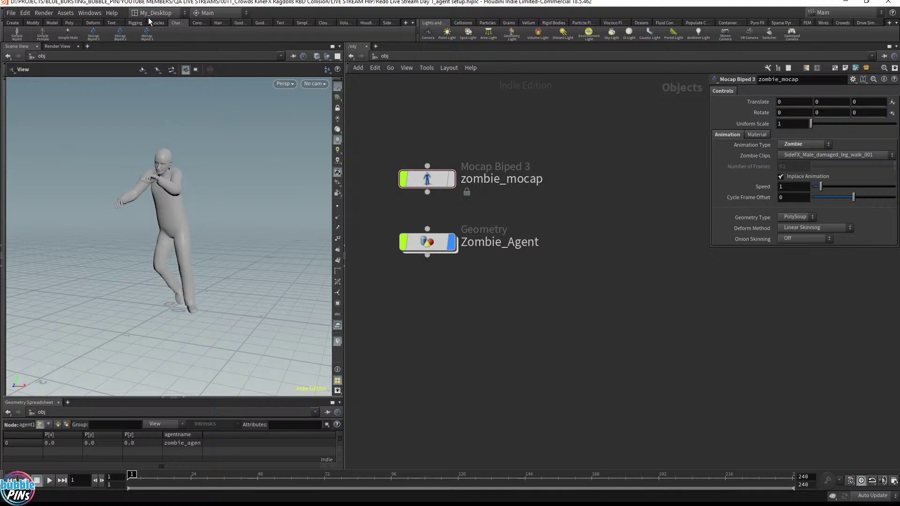
Step: Add another Mocap Biped 3 character beside zombie_mocap and turn off the display of Zombie_Agent
{"action": "left_click", "coordinate": [148, 34]}
{"action": "left_click", "coordinate": [516, 301]}
{"action": "mouse_move", "coordinate": [521, 307]}
{"action": "left_mouse_down"}
{"action": "mouse_move", "coordinate": [594, 204]}
{"action": "mouse_move", "coordinate": [594, 188]}
{"action": "left_mouse_up"}
{"action": "left_click_drag", "start_coordinate": [469, 301], "coordinate": [367, 223]}
{"action": "left_click", "coordinate": [441, 253]}
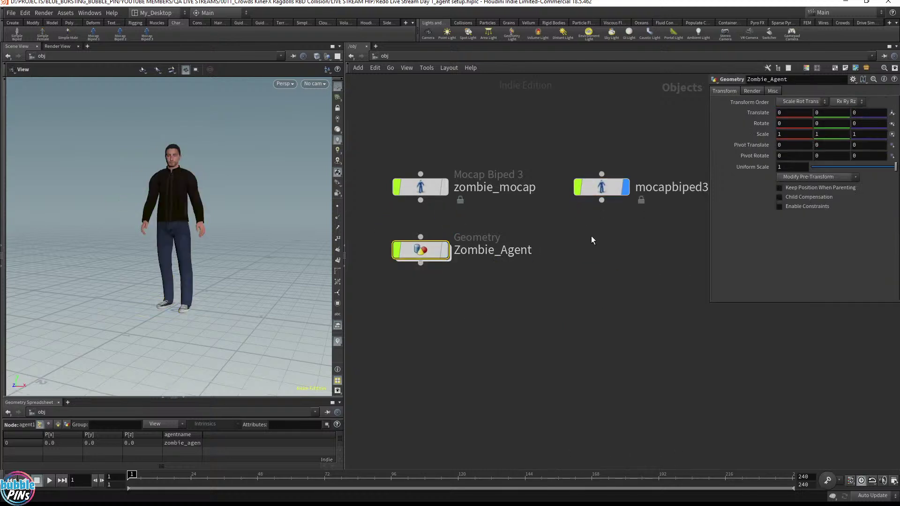
Step: Set the Animation Type of the new Mocap Biped 3 character to Runs
{"action": "middle_click_drag", "start_coordinate": [592, 235], "coordinate": [473, 253]}
{"action": "left_click", "coordinate": [488, 204]}
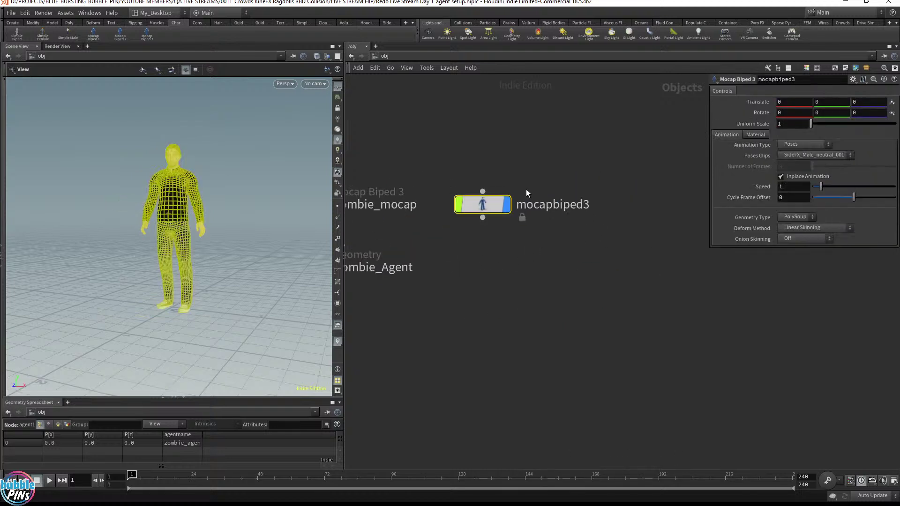
{"action": "left_click", "coordinate": [814, 146]}
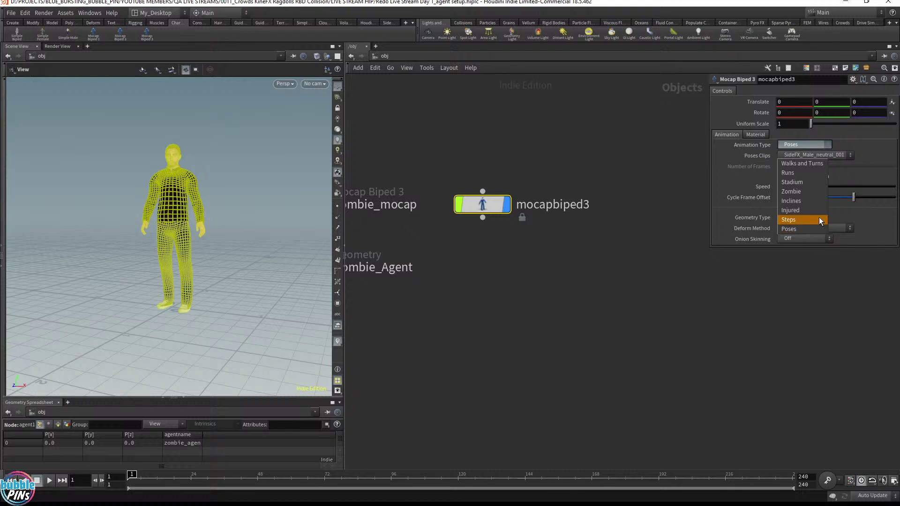
{"action": "left_click", "coordinate": [800, 175]}
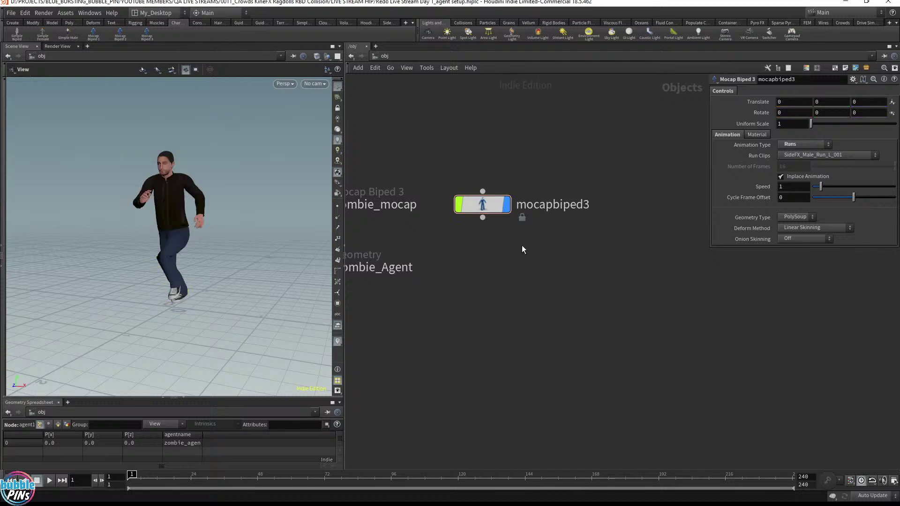
Step: Rename the new Mocap Biped 3 character as run
{"action": "middle_click_drag", "start_coordinate": [529, 207], "coordinate": [592, 214]}
{"action": "double_click", "coordinate": [609, 213]}
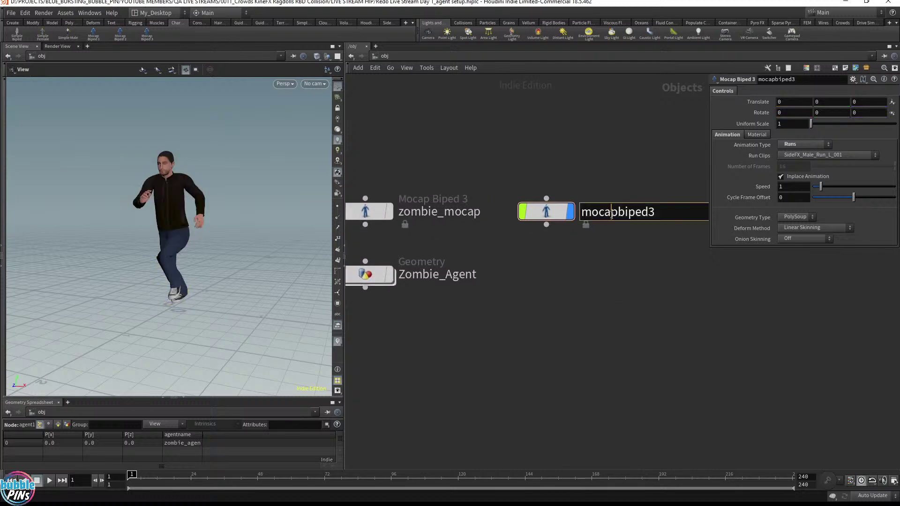
{"action": "type", "text": "zombie_"}
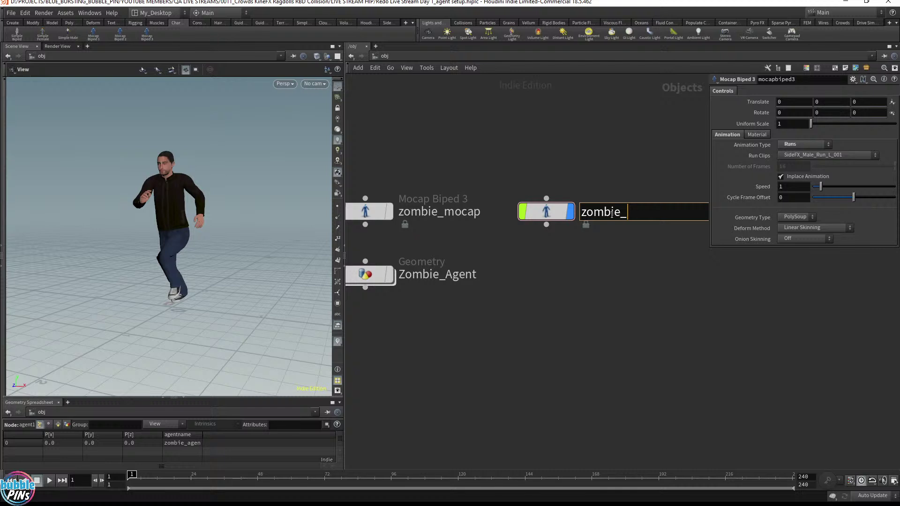
{"action": "key", "text": "BackSpace"}
{"action": "key", "text": "BackSpace"}
{"action": "key", "text": "BackSpace"}
{"action": "key", "text": "BackSpace"}
{"action": "key", "text": "BackSpace"}
{"action": "key", "text": "BackSpace"}
{"action": "key", "text": "BackSpace"}
{"action": "type", "text": "run"}
{"action": "key", "text": "Return"}
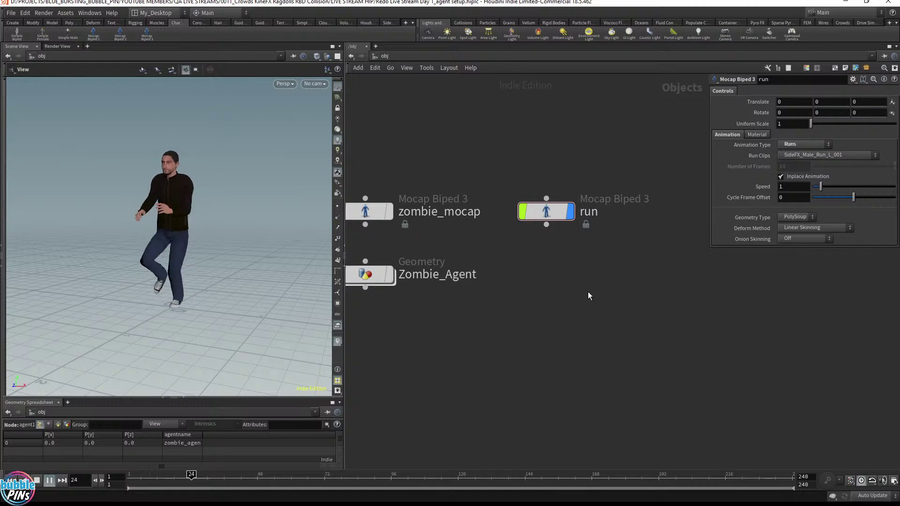
Step: Turn off the display of the run character and open the Zombie_Agent network
{"action": "middle_click_drag", "start_coordinate": [490, 326], "coordinate": [547, 325]}
{"action": "left_click", "coordinate": [627, 210]}
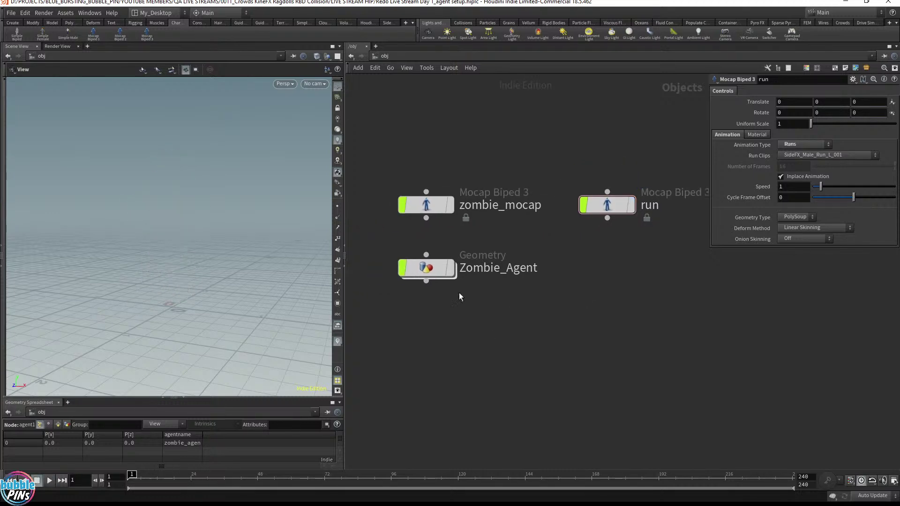
{"action": "left_click", "coordinate": [433, 270]}
{"action": "double_click", "coordinate": [433, 271]}
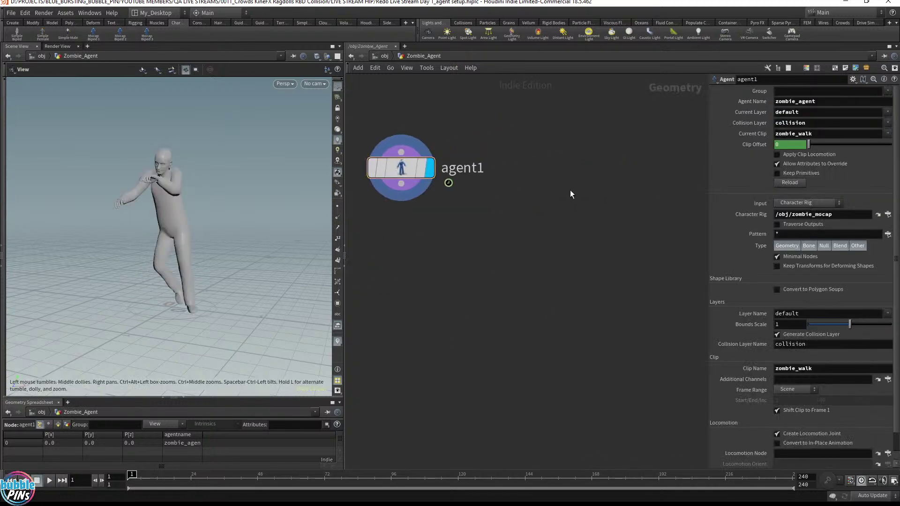
Step: Add a second Agent node beside agent1 in the Zombie_Agent network
{"action": "key", "text": "Tab"}
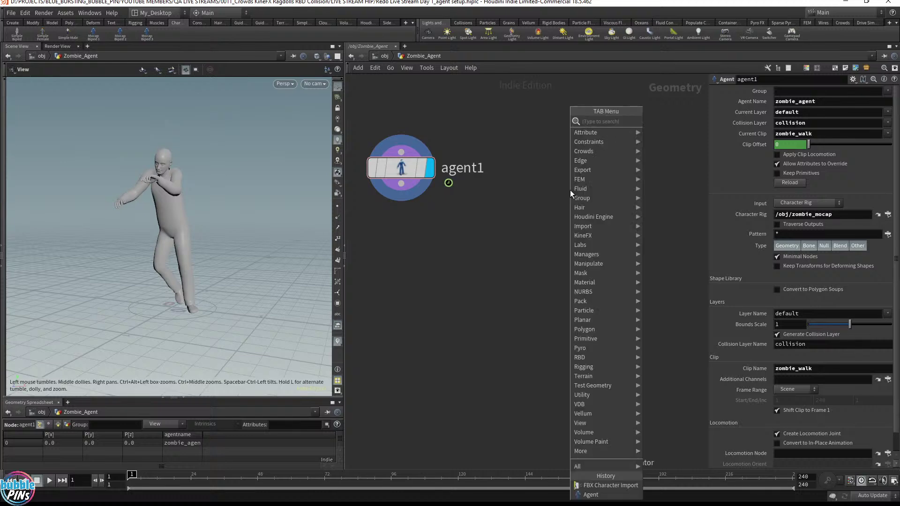
{"action": "left_click", "coordinate": [675, 141]}
{"action": "left_click", "coordinate": [588, 168]}
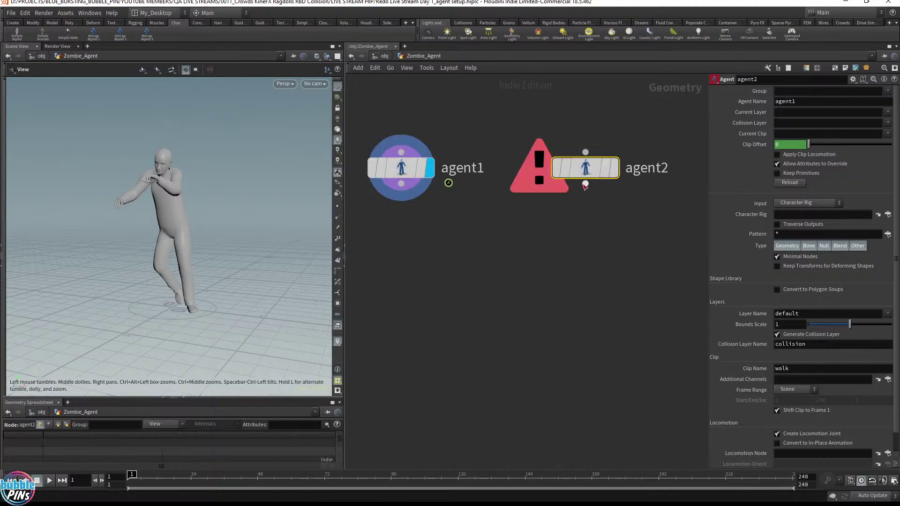
{"action": "left_click", "coordinate": [654, 188]}
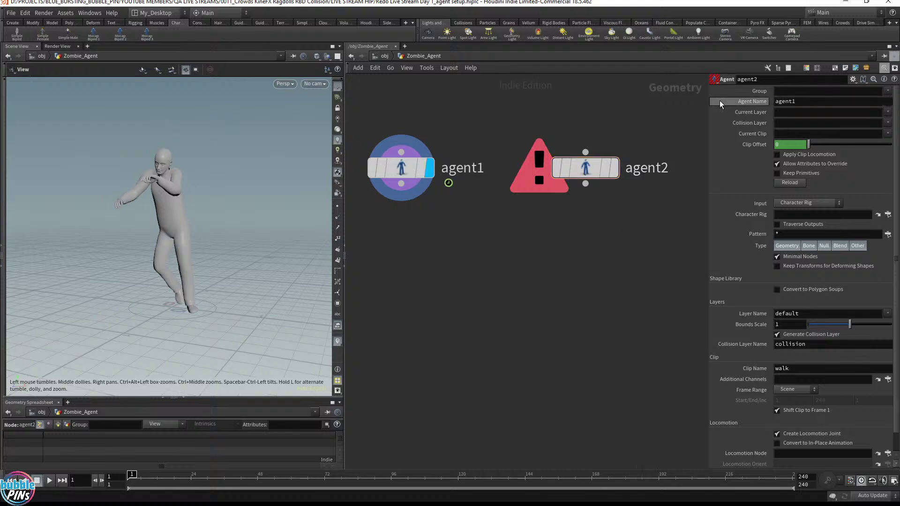
Step: Set the Character Rig of agent2 to /obj/run and display agent2
{"action": "left_click_drag", "start_coordinate": [514, 217], "coordinate": [643, 106]}
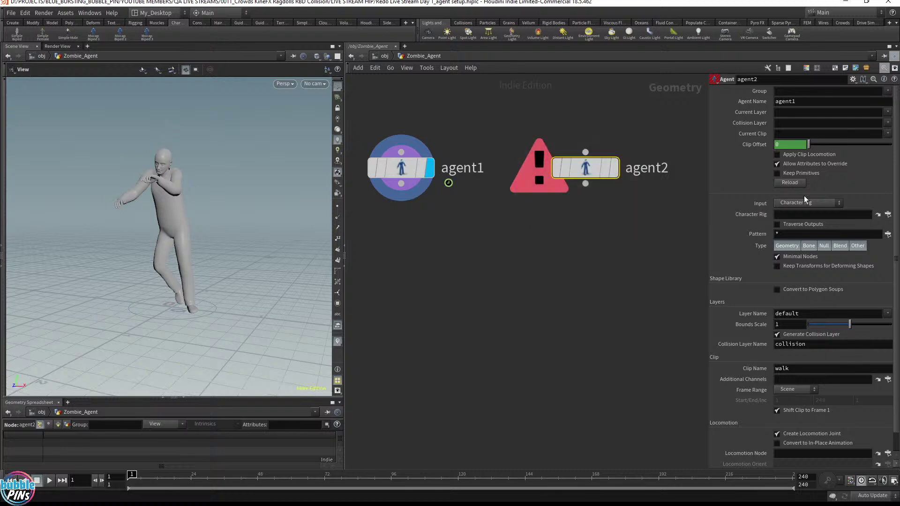
{"action": "left_click", "coordinate": [887, 214]}
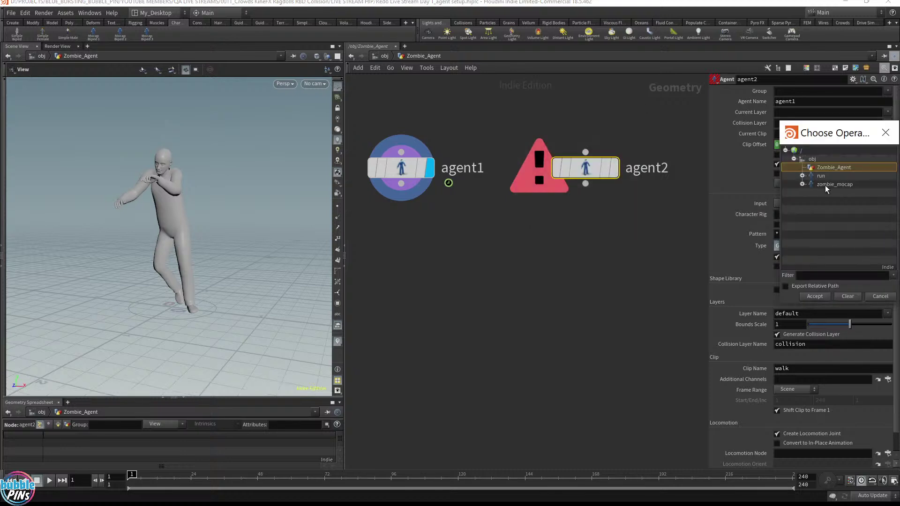
{"action": "double_click", "coordinate": [820, 176]}
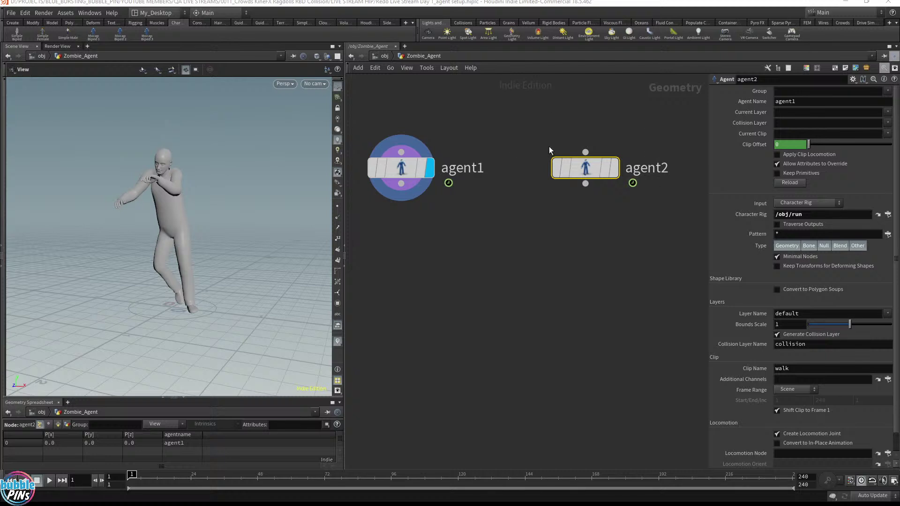
{"action": "left_click", "coordinate": [602, 169]}
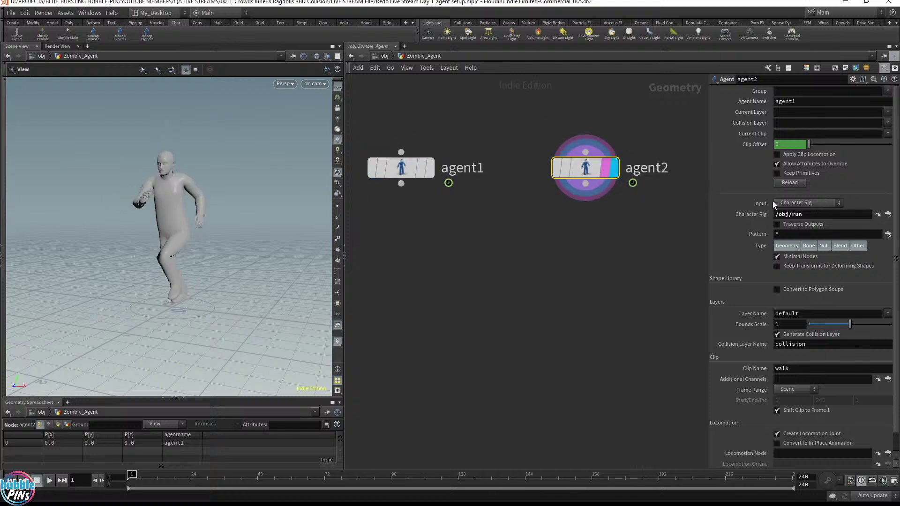
Step: Name the clip of agent2 run and choose run as its Current Clip
{"action": "double_click", "coordinate": [797, 369]}
{"action": "type", "text": "ru"}
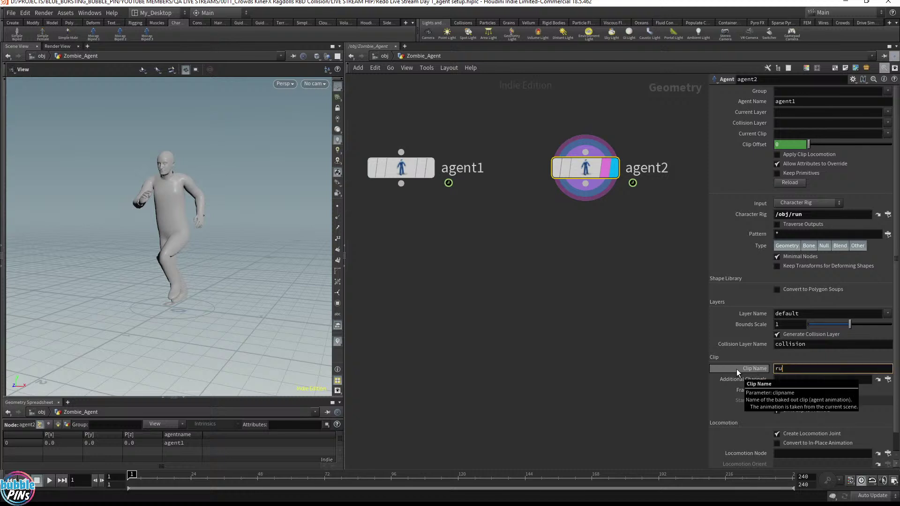
{"action": "type", "text": "n"}
{"action": "key", "text": "Return"}
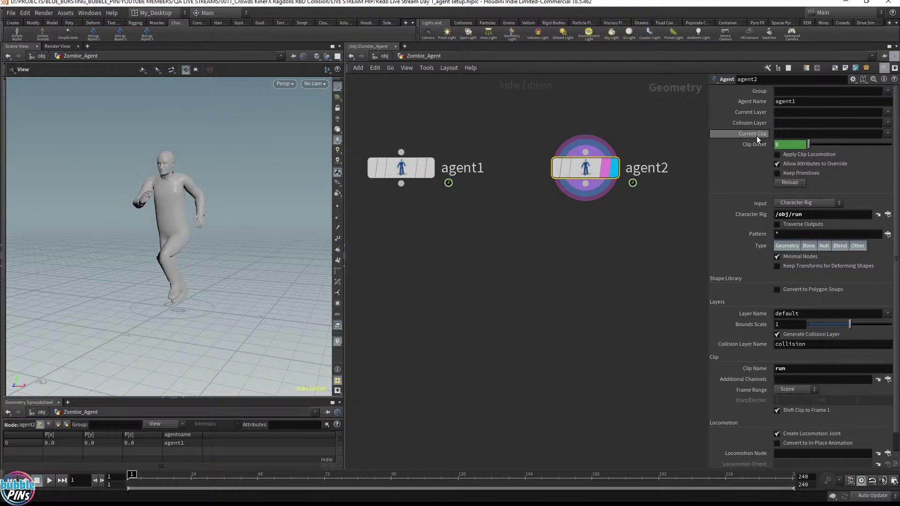
{"action": "left_click", "coordinate": [887, 133]}
{"action": "left_click", "coordinate": [881, 155]}
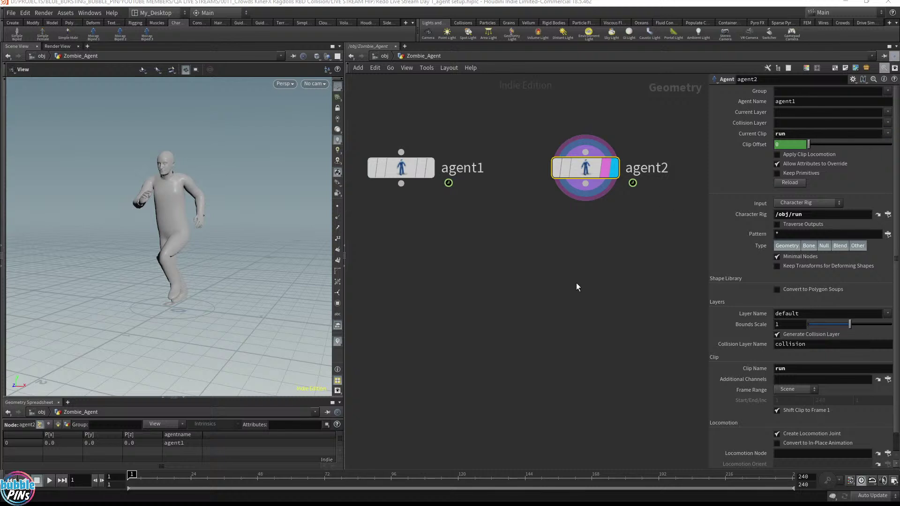
Step: Display agent1 again and add an Agent Clip node below it
{"action": "middle_click_drag", "start_coordinate": [571, 267], "coordinate": [599, 223]}
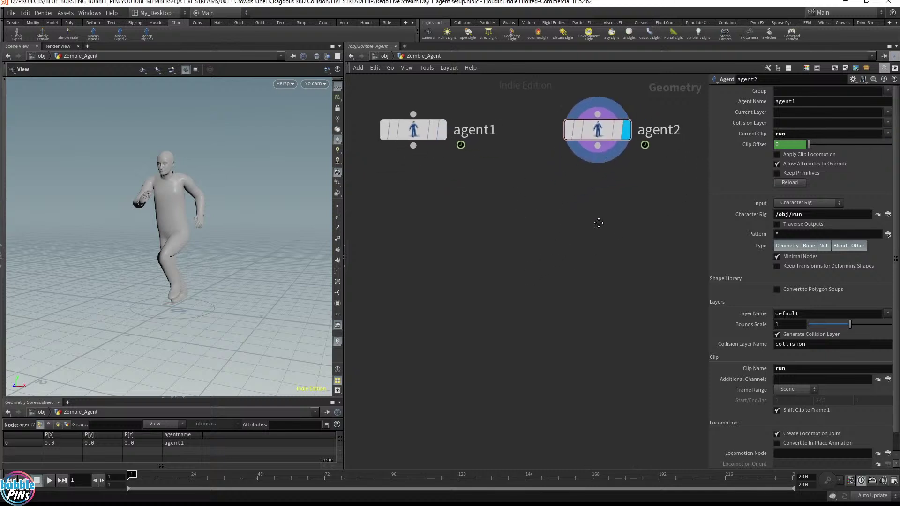
{"action": "left_click", "coordinate": [442, 131]}
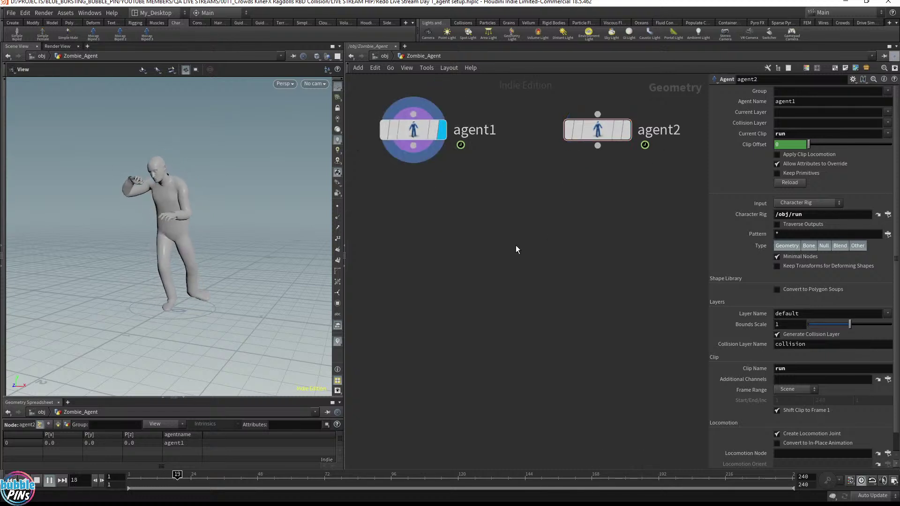
{"action": "key", "text": "Tab"}
{"action": "type", "text": "agent cli"}
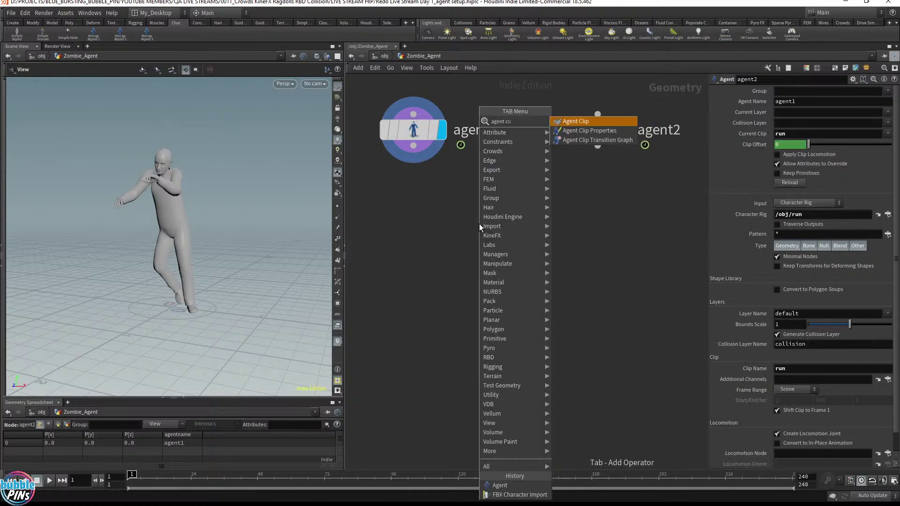
{"action": "key", "text": "Return"}
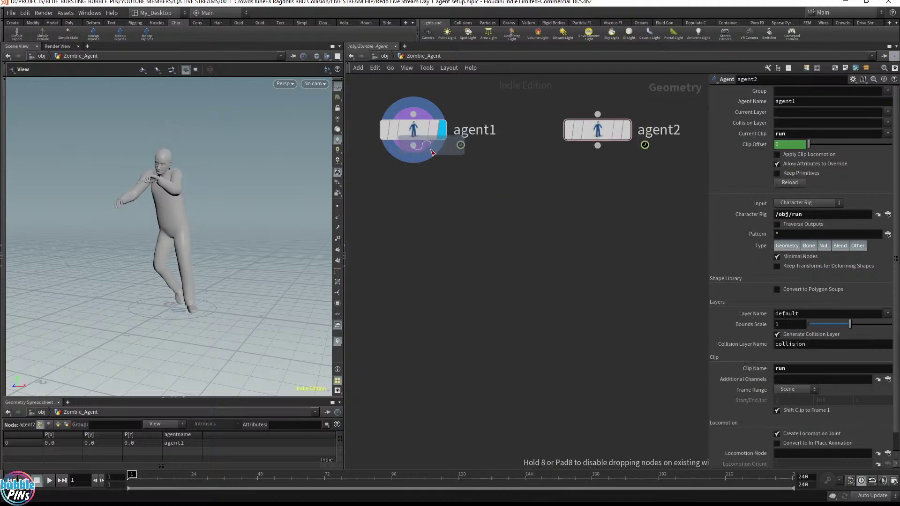
{"action": "left_click", "coordinate": [417, 240]}
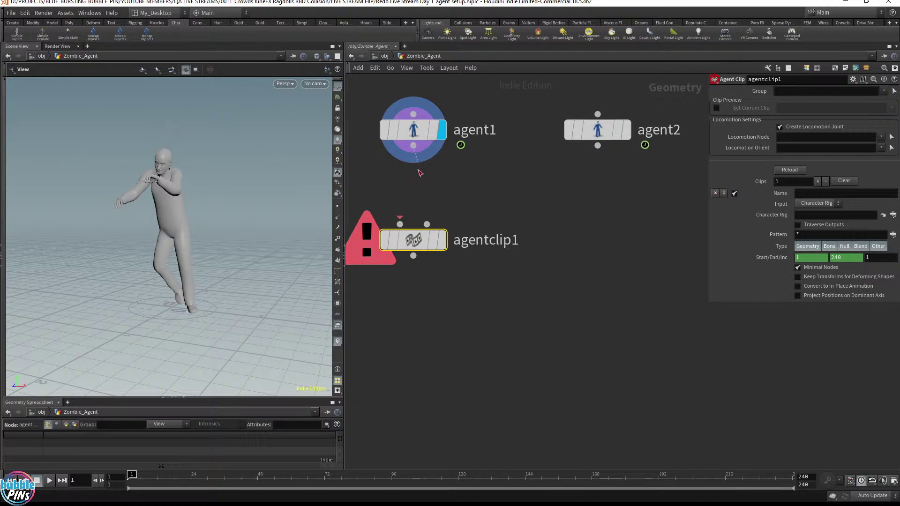
{"action": "left_click_drag", "start_coordinate": [413, 146], "coordinate": [392, 237]}
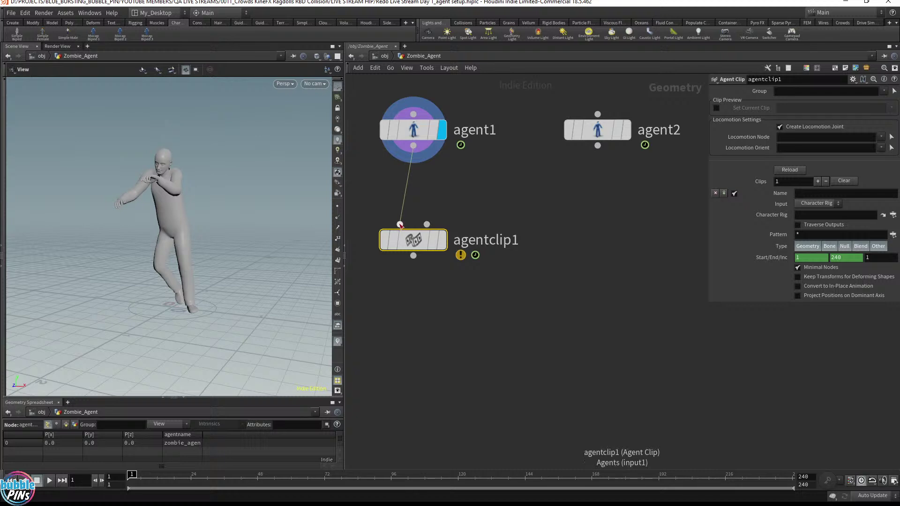
{"action": "left_click_drag", "start_coordinate": [399, 224], "coordinate": [425, 205]}
{"action": "left_click_drag", "start_coordinate": [413, 240], "coordinate": [605, 226]}
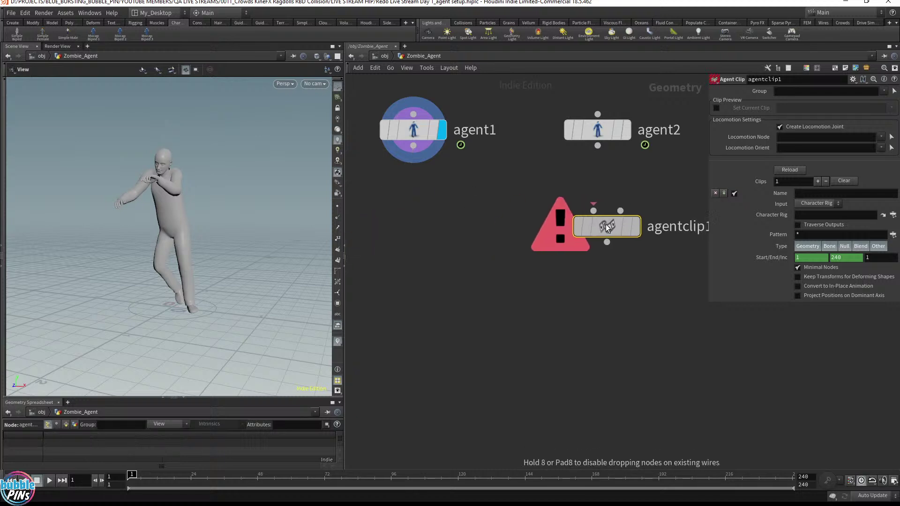
Step: Place agent2 above agentclip1 with agent1 beside it, and connect agent2 to the clip node's first input and agent1 to its MotionClip input
{"action": "left_click", "coordinate": [592, 130], "text": "shift"}
{"action": "left_click_drag", "start_coordinate": [591, 130], "coordinate": [414, 195]}
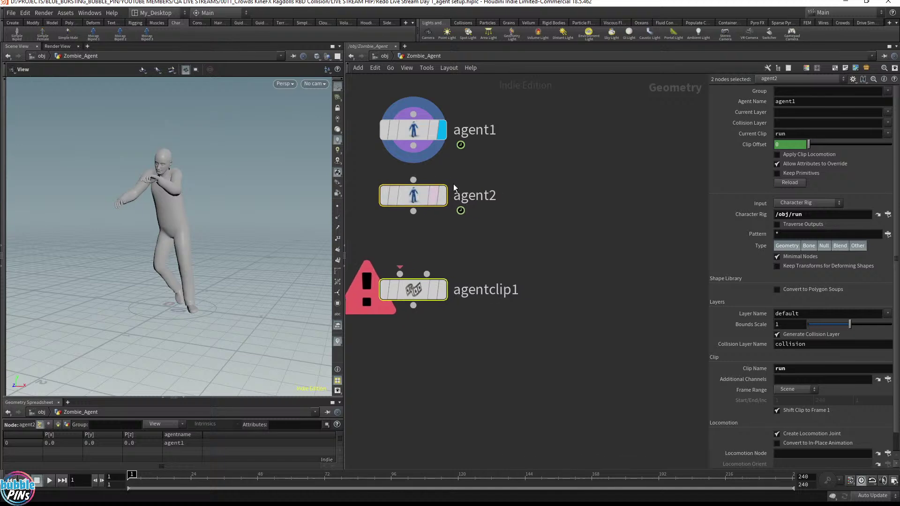
{"action": "left_click_drag", "start_coordinate": [413, 130], "coordinate": [619, 194]}
{"action": "middle_click_drag", "start_coordinate": [519, 224], "coordinate": [513, 197]}
{"action": "left_click_drag", "start_coordinate": [407, 183], "coordinate": [615, 185]}
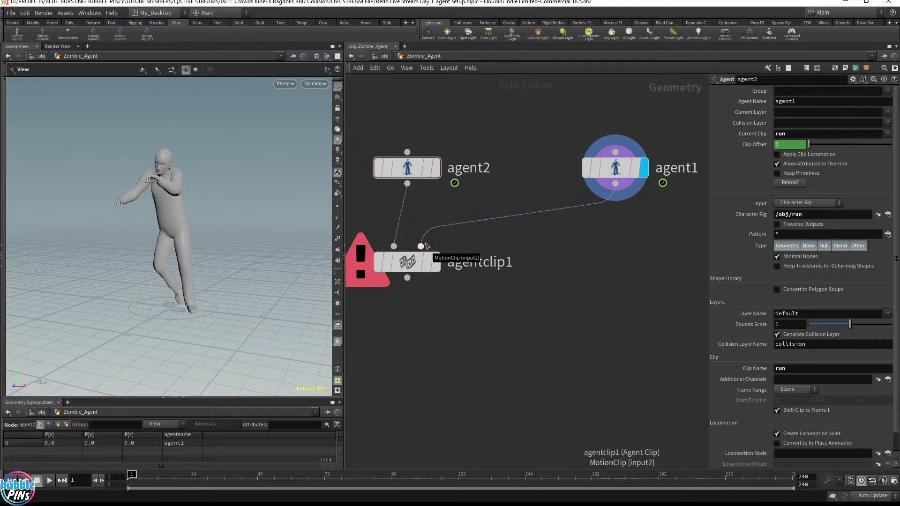
Step: Display agentclip1, select agent1 to show its settings, and save the scene file
{"action": "left_click", "coordinate": [437, 265]}
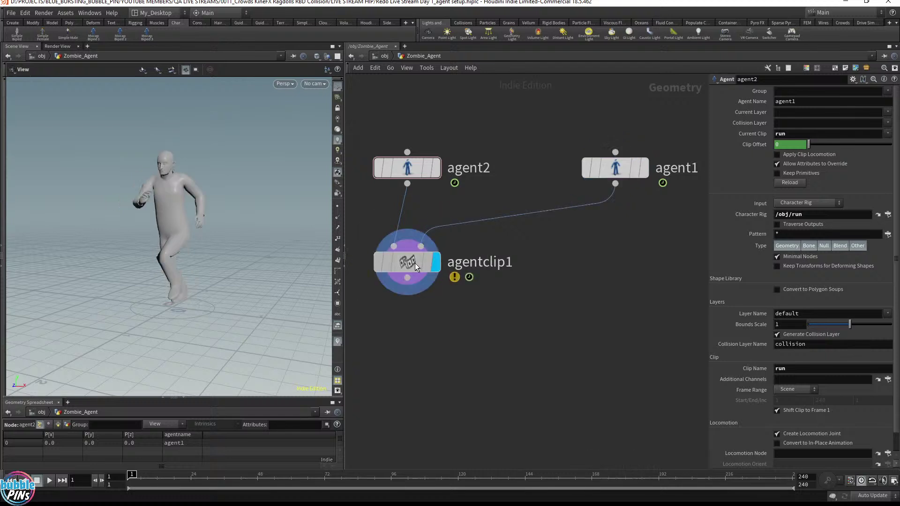
{"action": "left_click", "coordinate": [415, 263]}
{"action": "left_click_drag", "start_coordinate": [561, 106], "coordinate": [562, 108]}
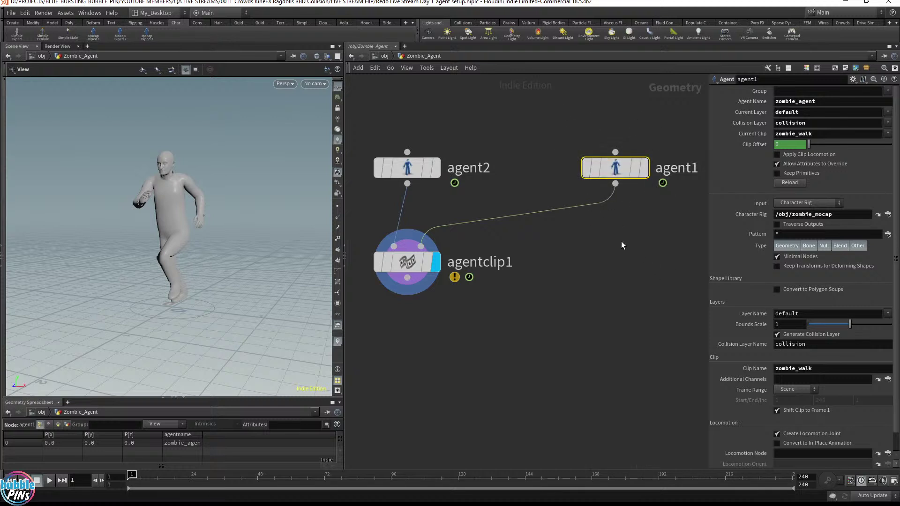
{"action": "left_click", "coordinate": [586, 274]}
{"action": "key", "text": "ctrl+s"}
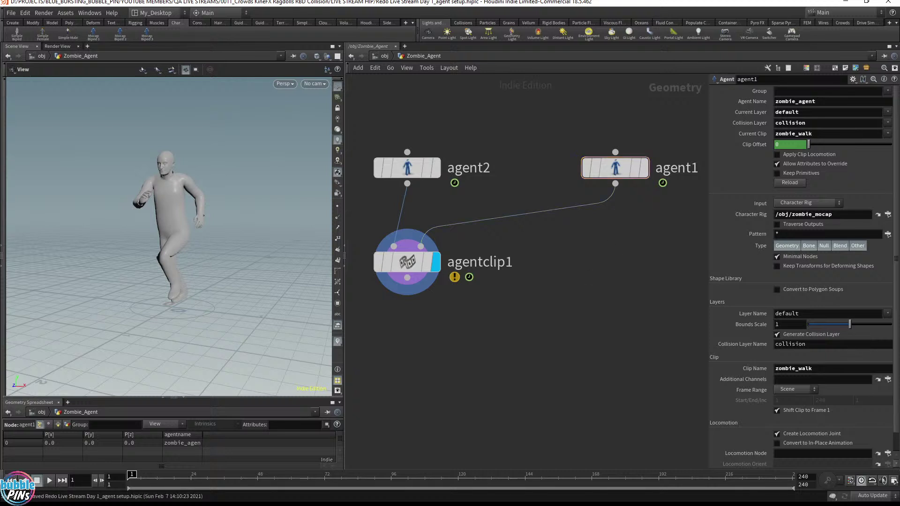
Step: Check the stream's live chat in Firefox and return to Houdini
{"action": "key", "text": "alt+Tab"}
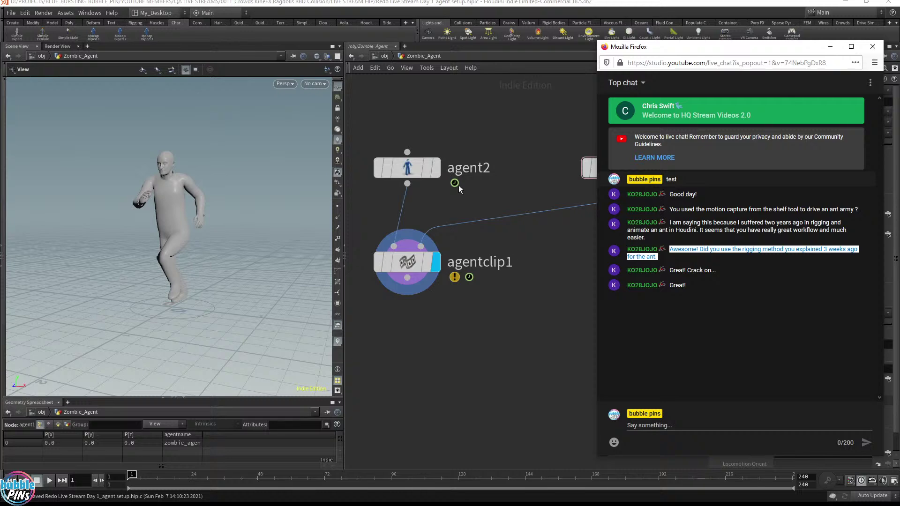
{"action": "left_click", "coordinate": [488, 1]}
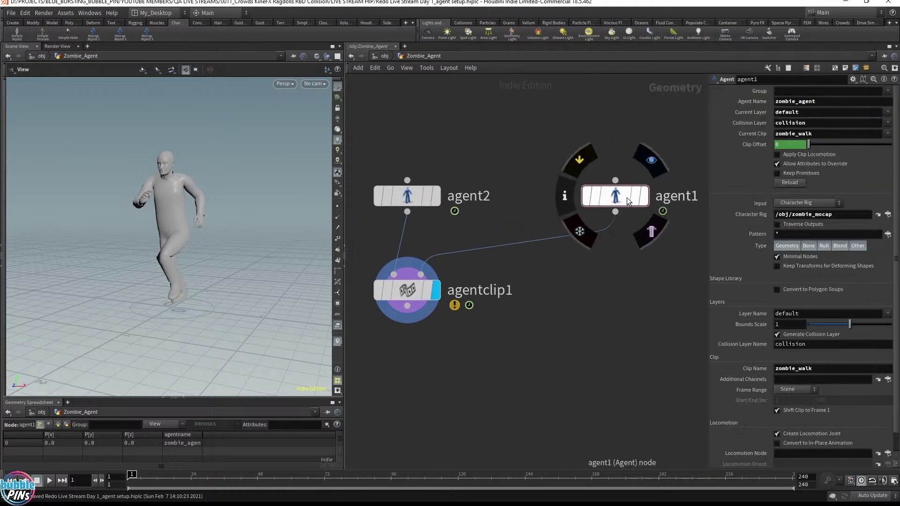
Step: Move agent1 higher above agentclip1 and alternate the display between agent1 and agent2, ending on agent1
{"action": "left_click_drag", "start_coordinate": [626, 198], "coordinate": [618, 121]}
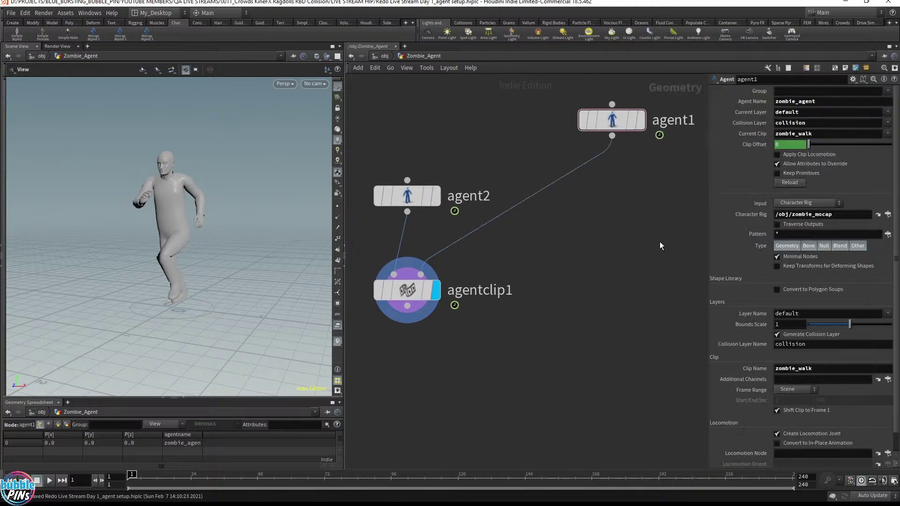
{"action": "mouse_move", "coordinate": [641, 125]}
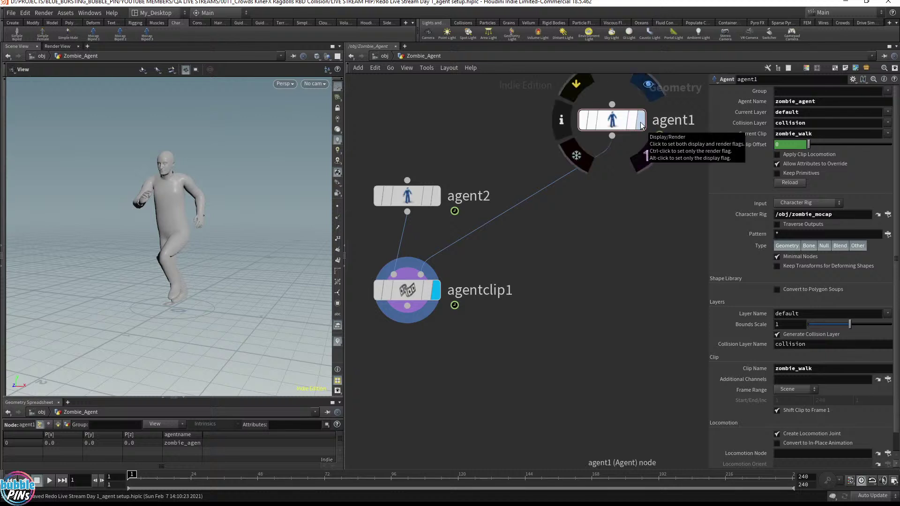
{"action": "left_click", "coordinate": [641, 124]}
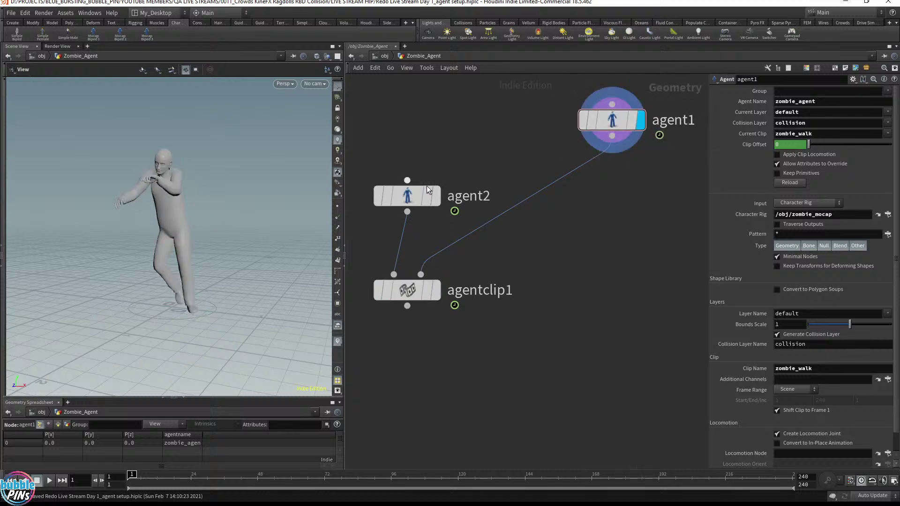
{"action": "left_click", "coordinate": [437, 199]}
{"action": "mouse_move", "coordinate": [644, 125]}
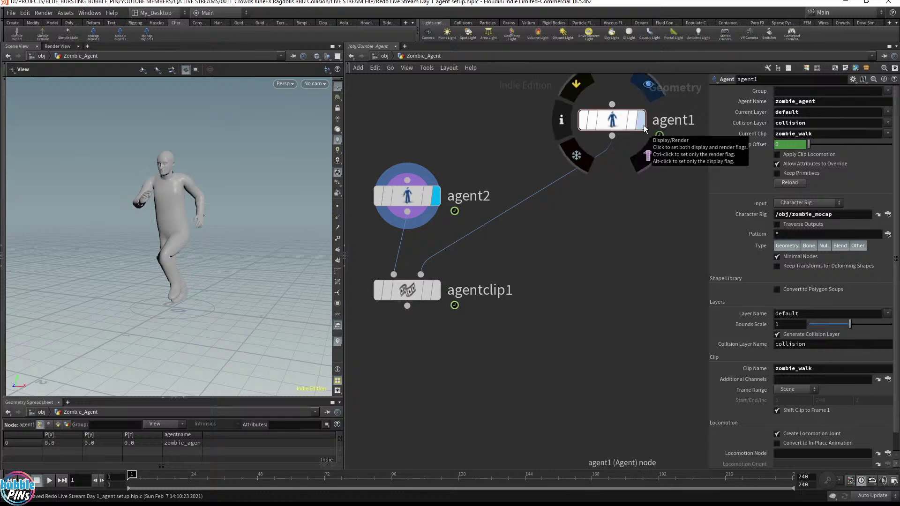
{"action": "left_click", "coordinate": [643, 125]}
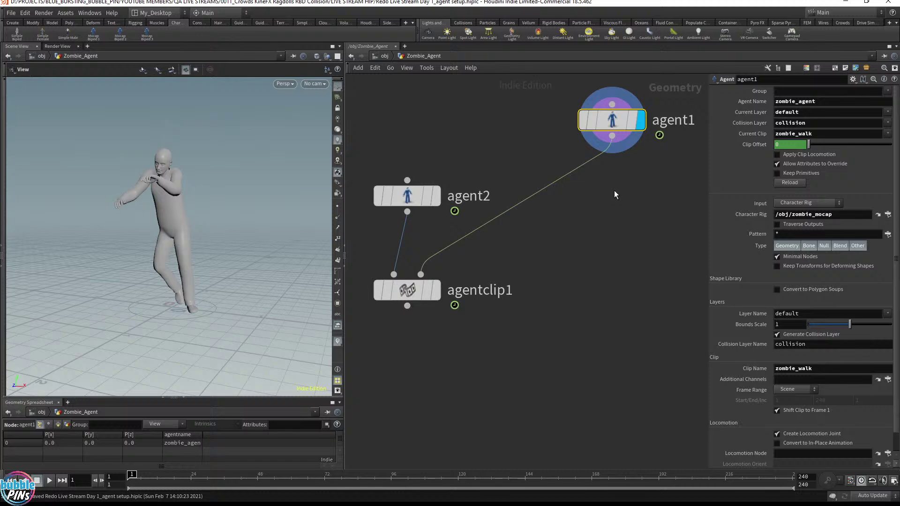
Step: Insert an Agent Unpack node between agent1 and agentclip1, aligned below agent1
{"action": "key", "text": "Tab"}
{"action": "type", "text": "agent"}
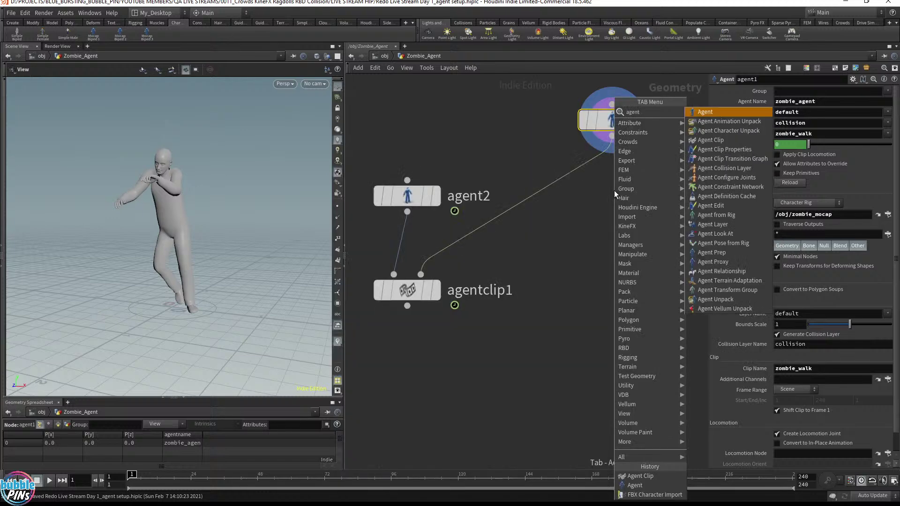
{"action": "key", "text": "Return"}
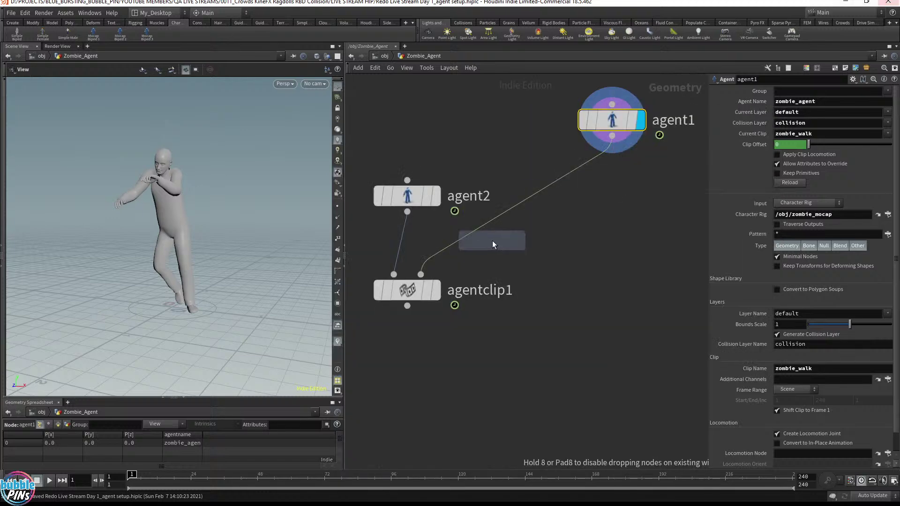
{"action": "left_click", "coordinate": [556, 196]}
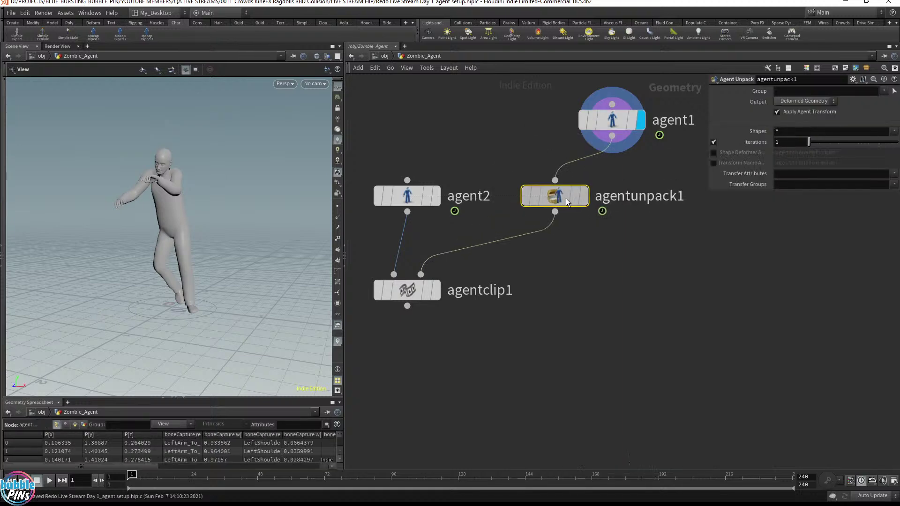
{"action": "left_click_drag", "start_coordinate": [566, 198], "coordinate": [622, 199]}
Step: Display agentunpack1 and set its Output to Skeleton
{"action": "key", "text": "r"}
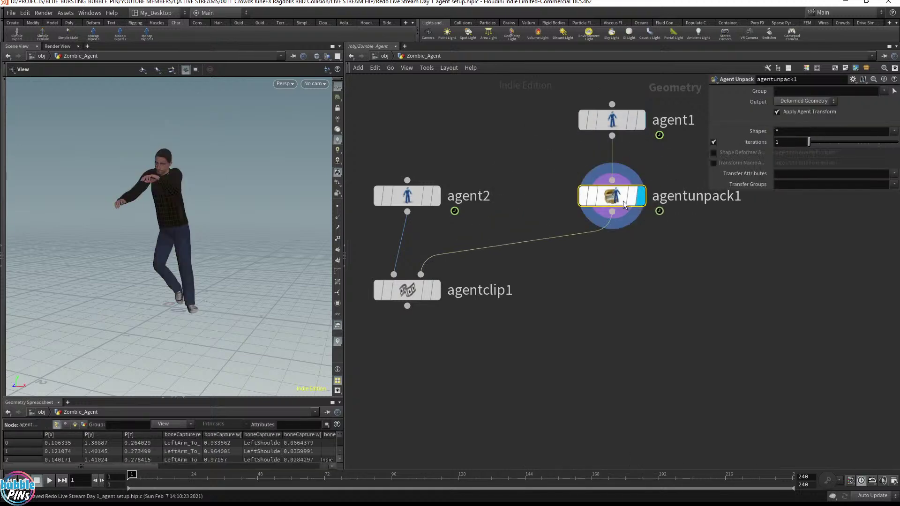
{"action": "left_click", "coordinate": [806, 100]}
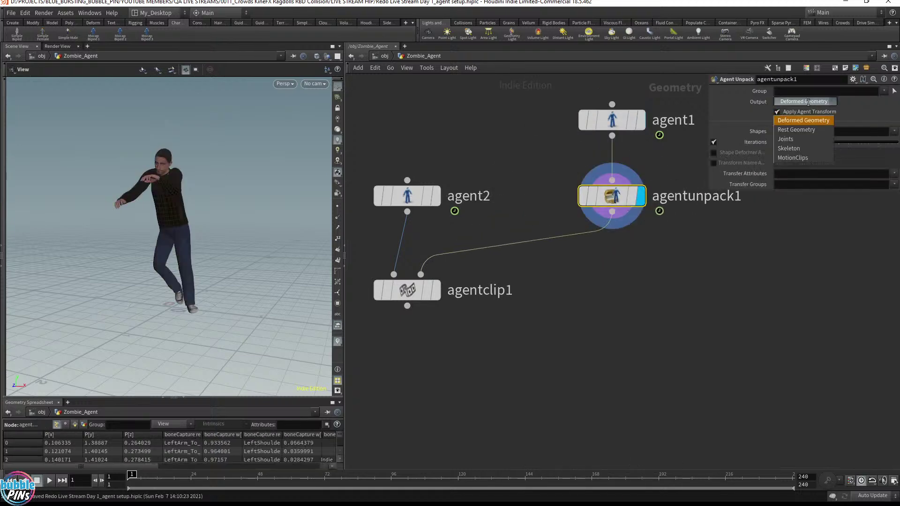
{"action": "left_click", "coordinate": [808, 149]}
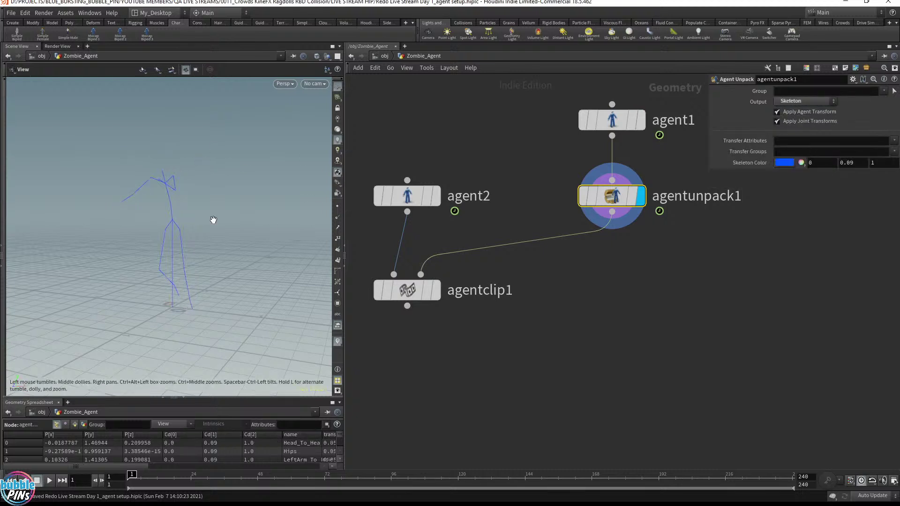
Step: Play the agentunpack1 skeleton animation closer in view and switch the viewport background to the dark color scheme
{"action": "key", "text": "d"}
{"action": "left_click", "coordinate": [385, 119]}
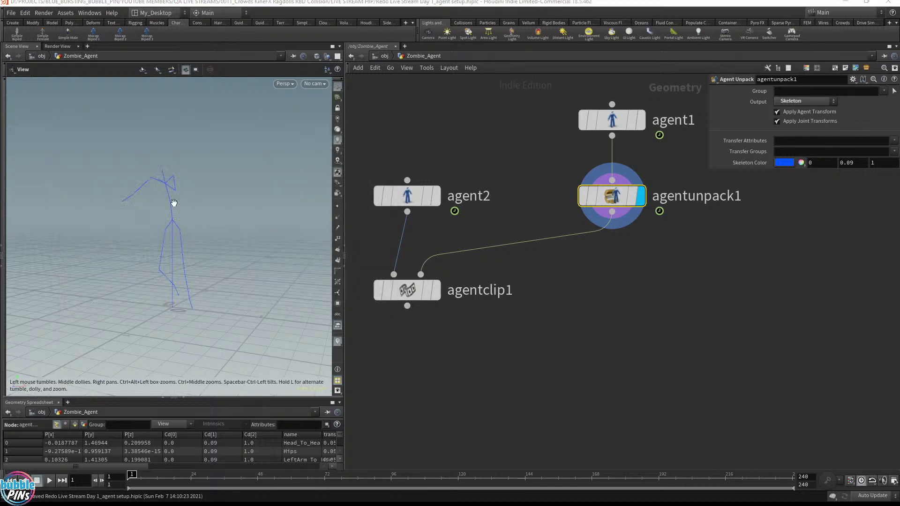
{"action": "key", "text": "Up"}
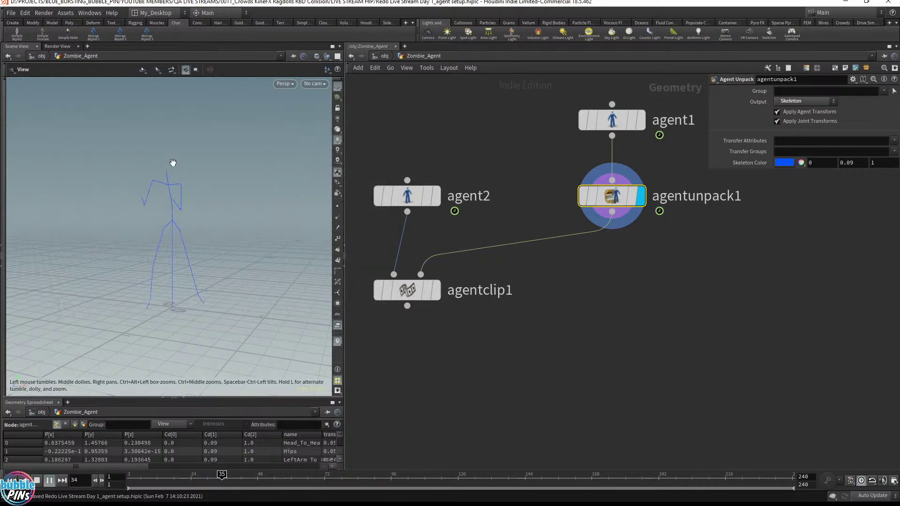
{"action": "middle_click_drag", "start_coordinate": [175, 165], "coordinate": [276, 245]}
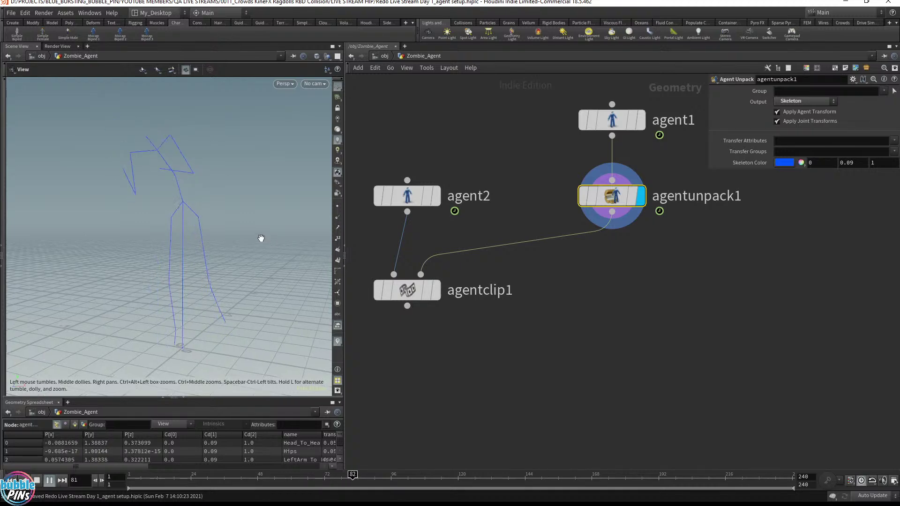
{"action": "key", "text": "d"}
{"action": "left_click", "coordinate": [302, 143]}
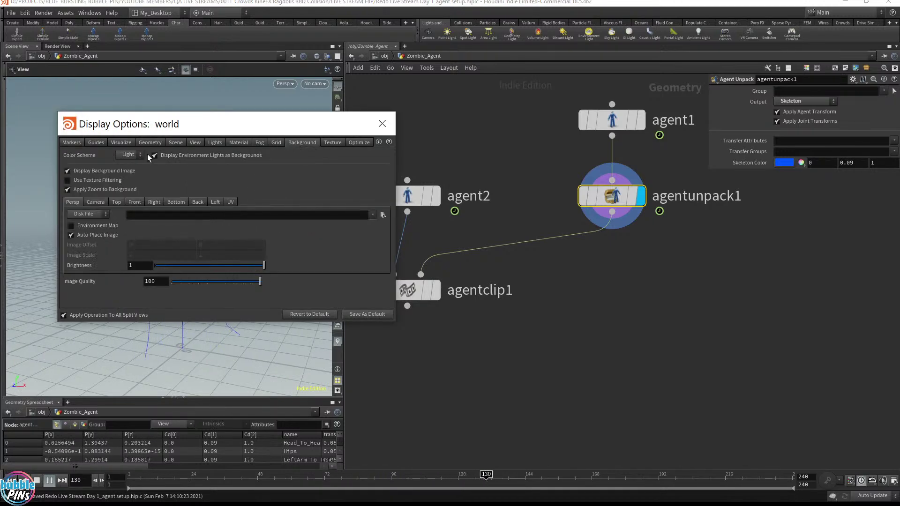
{"action": "left_click", "coordinate": [147, 154]}
{"action": "left_click", "coordinate": [128, 173]}
{"action": "left_click", "coordinate": [379, 122]}
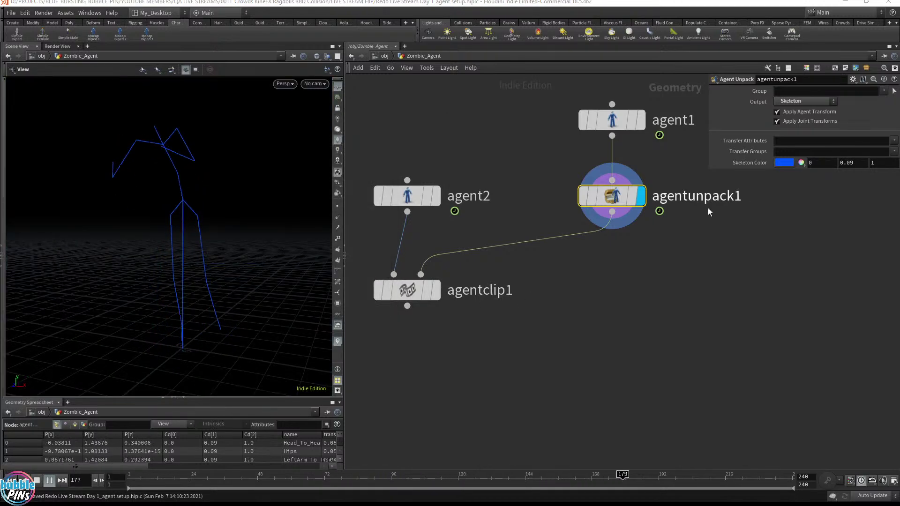
Step: Set agentunpack1's Skeleton Color to cyan (0, 1, 1)
{"action": "left_click", "coordinate": [785, 163]}
{"action": "left_click", "coordinate": [807, 95]}
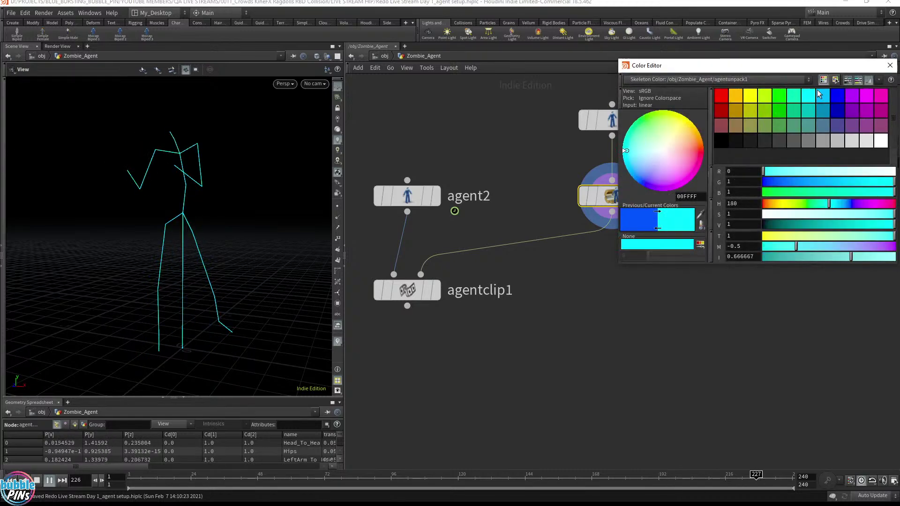
{"action": "left_click", "coordinate": [890, 65]}
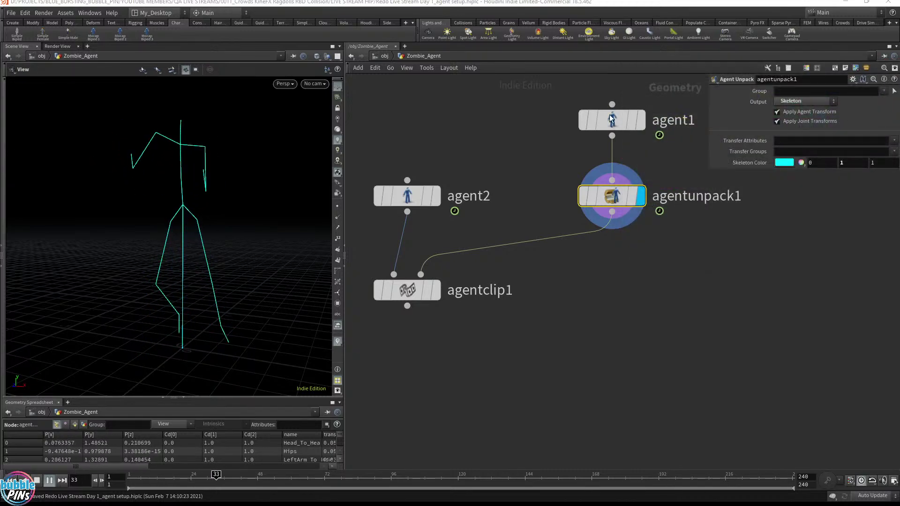
Step: Compare the agent1 mesh with the agentunpack1 skeleton during playback and return the timeline to frame 1
{"action": "left_click", "coordinate": [641, 120]}
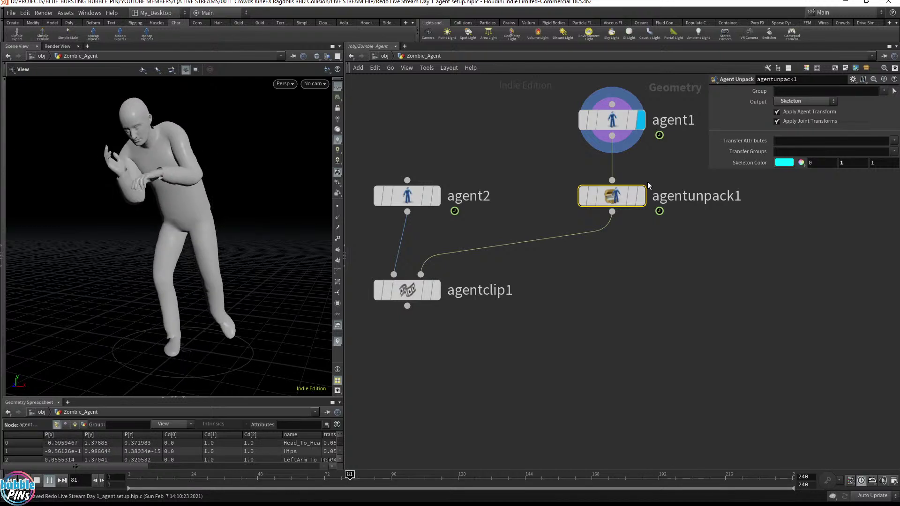
{"action": "left_click", "coordinate": [640, 196]}
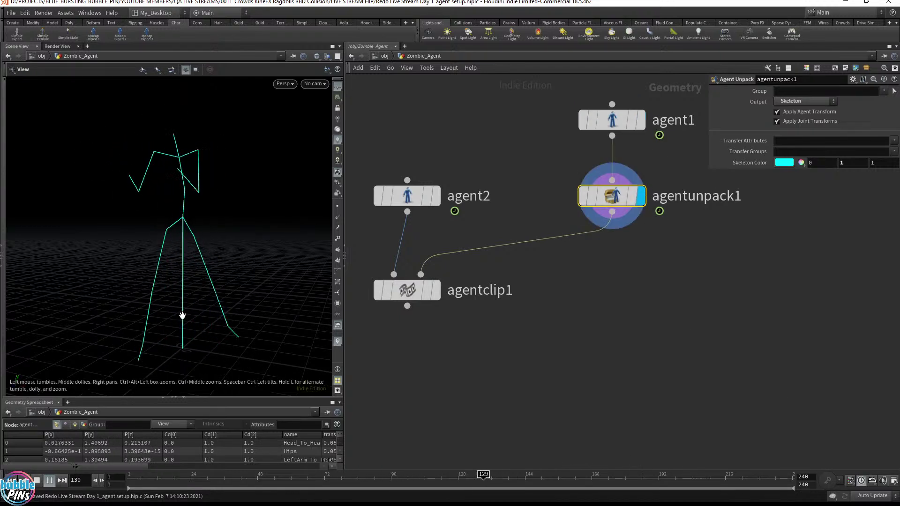
{"action": "key", "text": "ctrl+Up"}
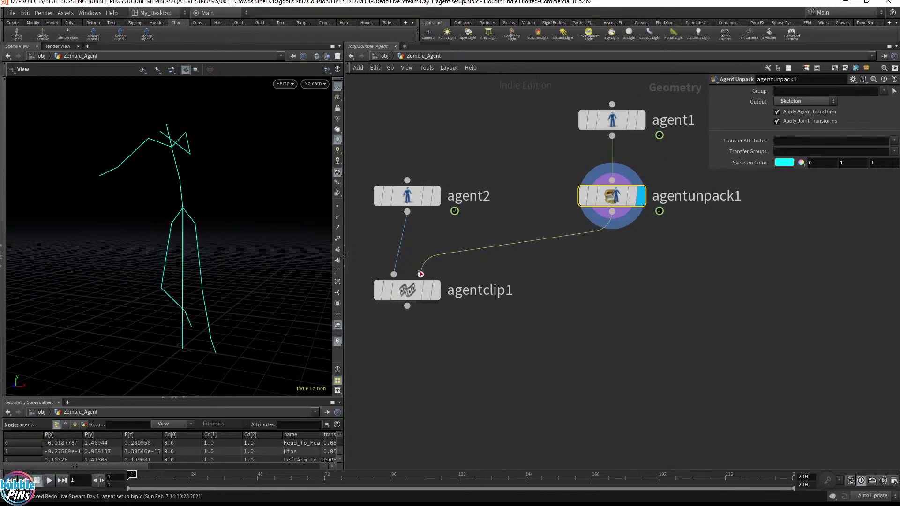
Step: Display agentclip1 with its parameters, enlarge the parameter area downward and widen the network editor
{"action": "left_click", "coordinate": [432, 295]}
{"action": "left_click", "coordinate": [419, 291]}
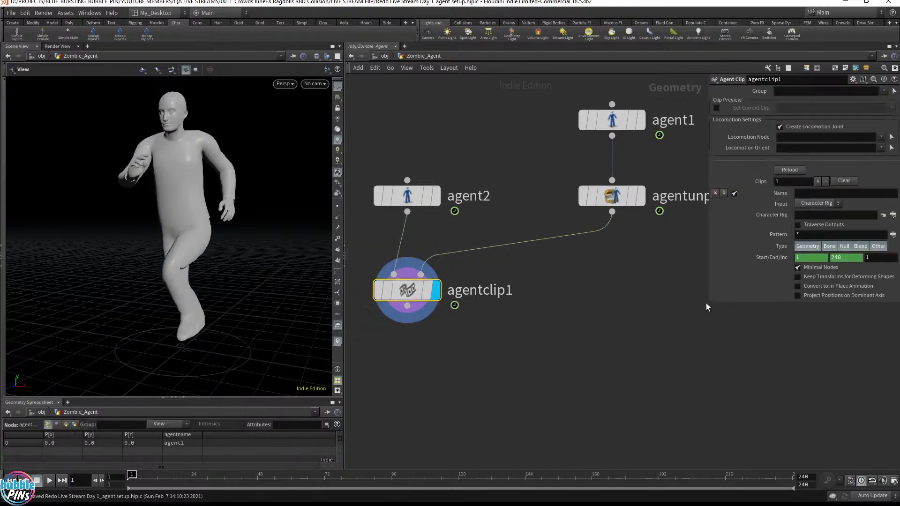
{"action": "left_click_drag", "start_coordinate": [707, 302], "coordinate": [699, 389]}
{"action": "left_click", "coordinate": [671, 359]}
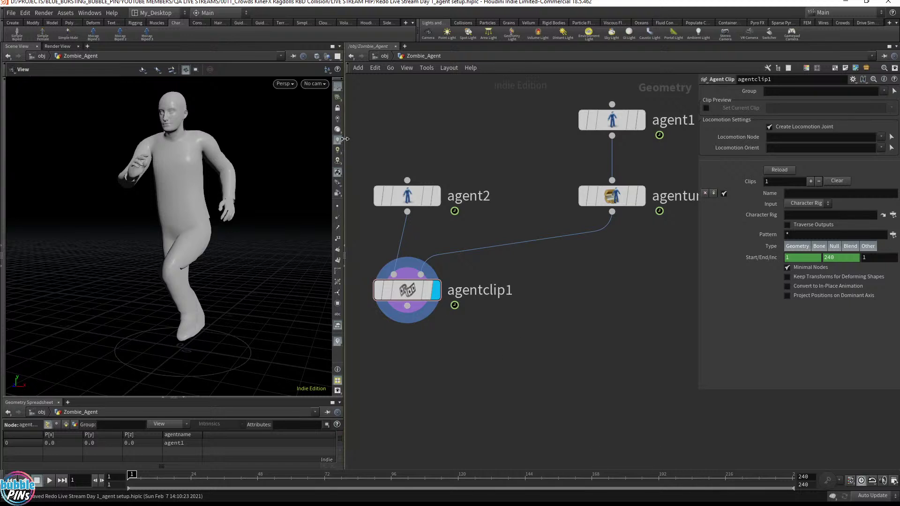
{"action": "left_click_drag", "start_coordinate": [344, 149], "coordinate": [242, 156]}
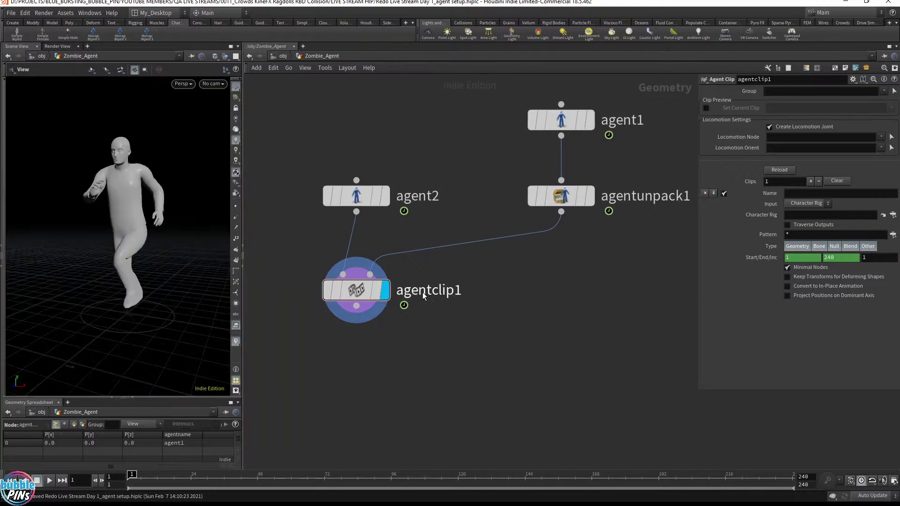
Step: Review the Input type options of agentclip1's clip entry, leaving Character Rig selected
{"action": "left_click_drag", "start_coordinate": [293, 334], "coordinate": [412, 262]}
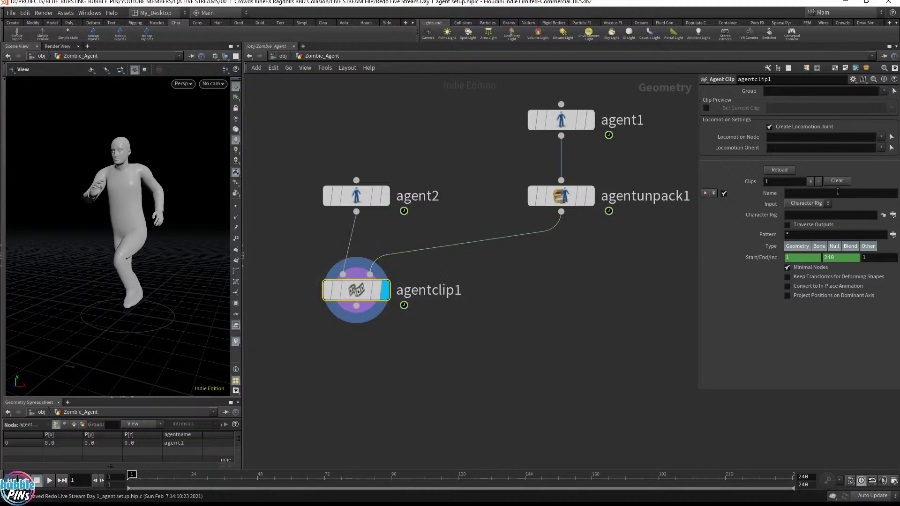
{"action": "left_click", "coordinate": [816, 206]}
{"action": "left_click", "coordinate": [801, 222]}
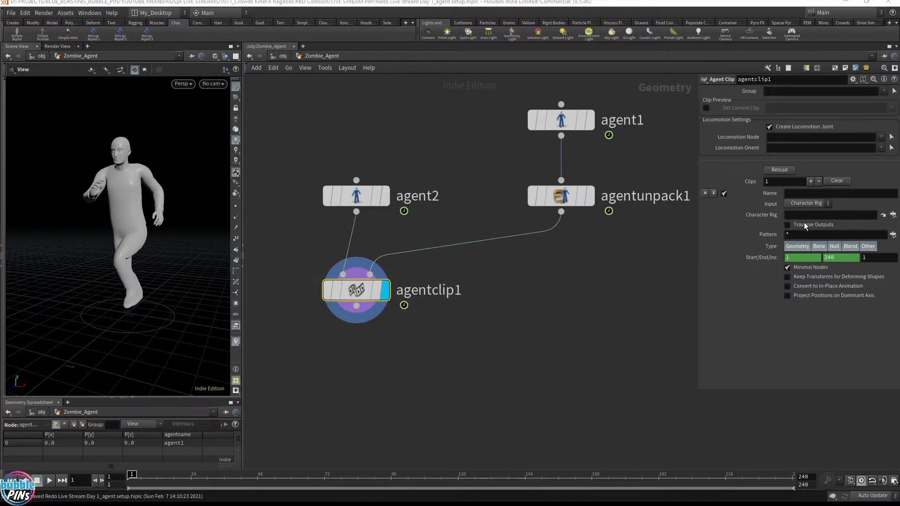
{"action": "scroll", "coordinate": [634, 239], "scroll_direction": "down", "scroll_amount": 2}
{"action": "middle_click_drag", "start_coordinate": [640, 251], "coordinate": [562, 231]}
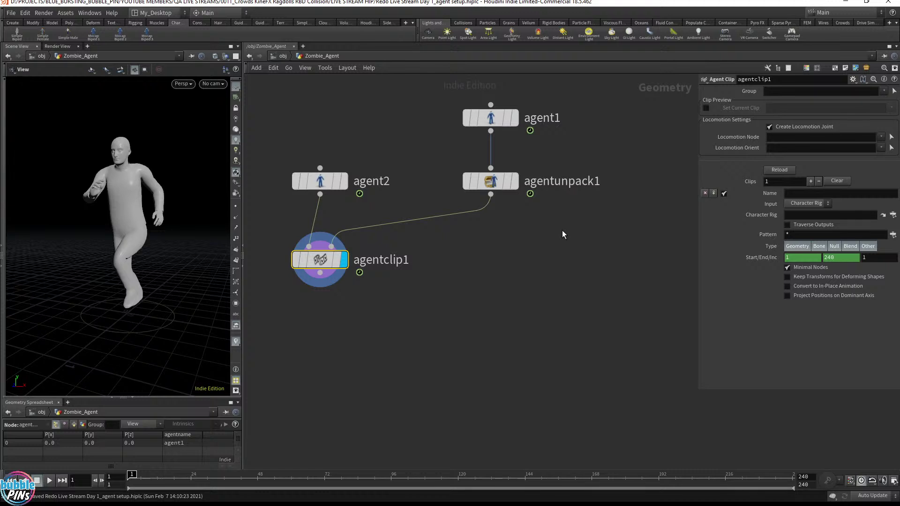
Step: Display agent2 and disconnect agentunpack1 from agentclip1's second input
{"action": "left_click", "coordinate": [345, 181]}
{"action": "left_click", "coordinate": [317, 184]}
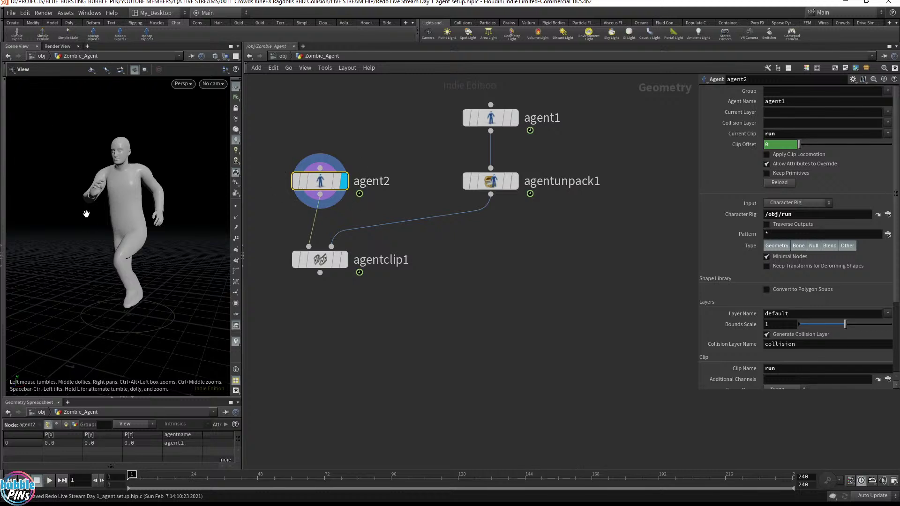
{"action": "left_click_drag", "start_coordinate": [86, 211], "coordinate": [154, 201]}
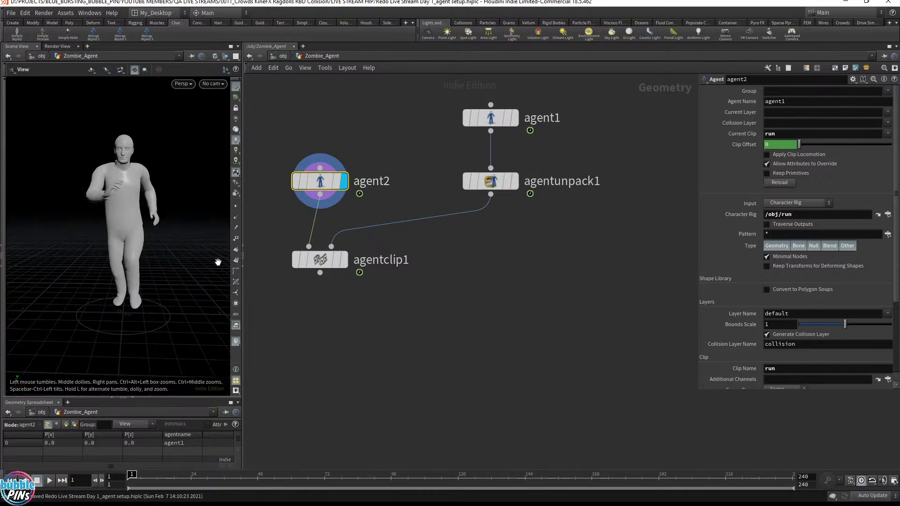
{"action": "key", "text": "Escape"}
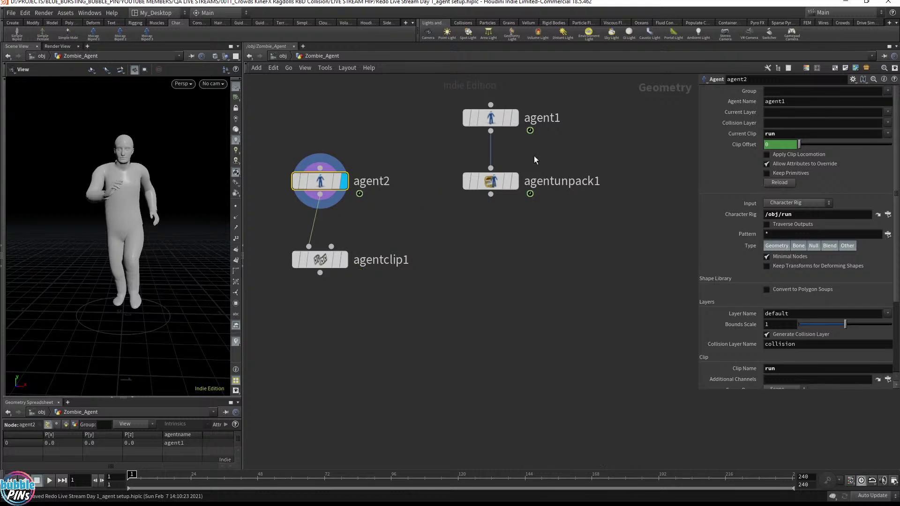
{"action": "left_click_drag", "start_coordinate": [428, 228], "coordinate": [537, 87]}
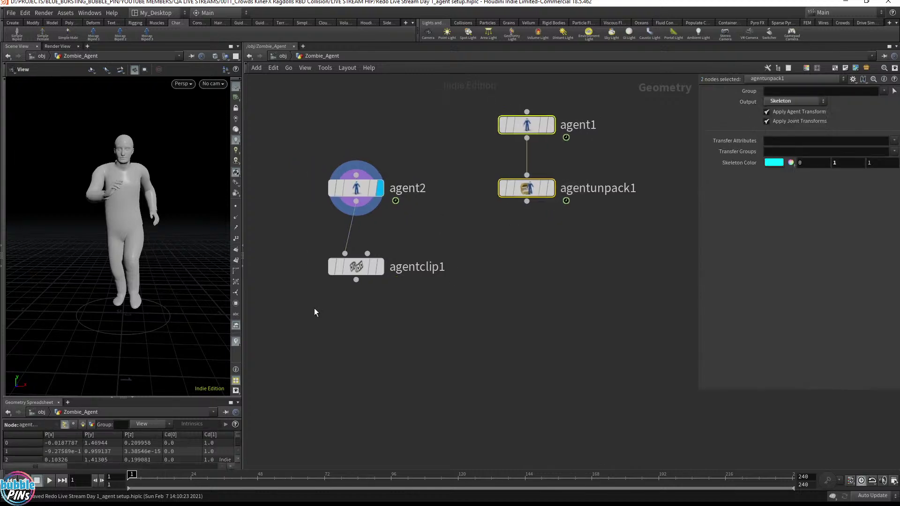
Step: Display agentclip1 and check which rigs are available for its Character Rig without choosing one
{"action": "left_click", "coordinate": [356, 267]}
{"action": "left_click", "coordinate": [381, 269]}
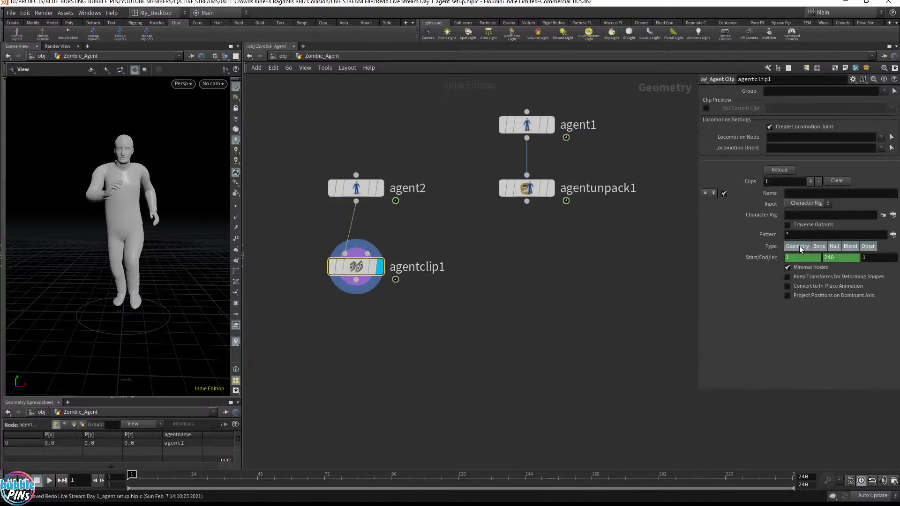
{"action": "left_click", "coordinate": [893, 215]}
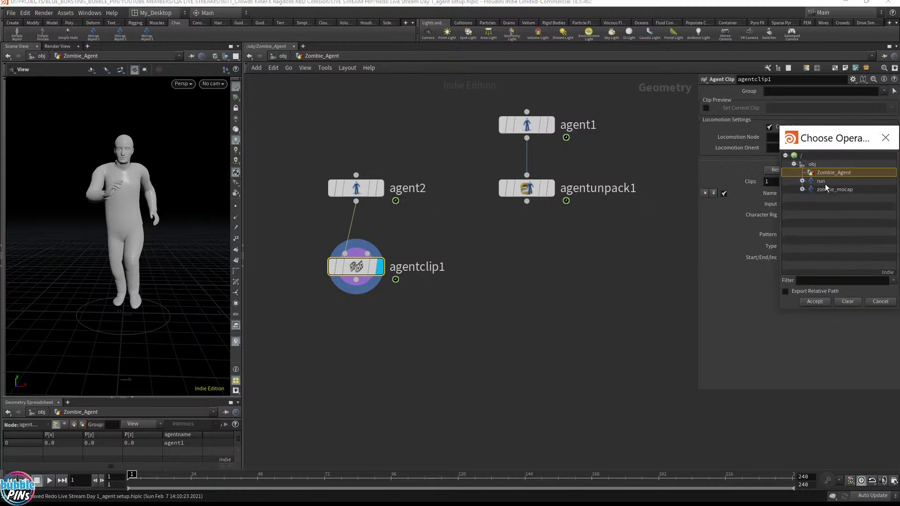
{"action": "left_click", "coordinate": [885, 138]}
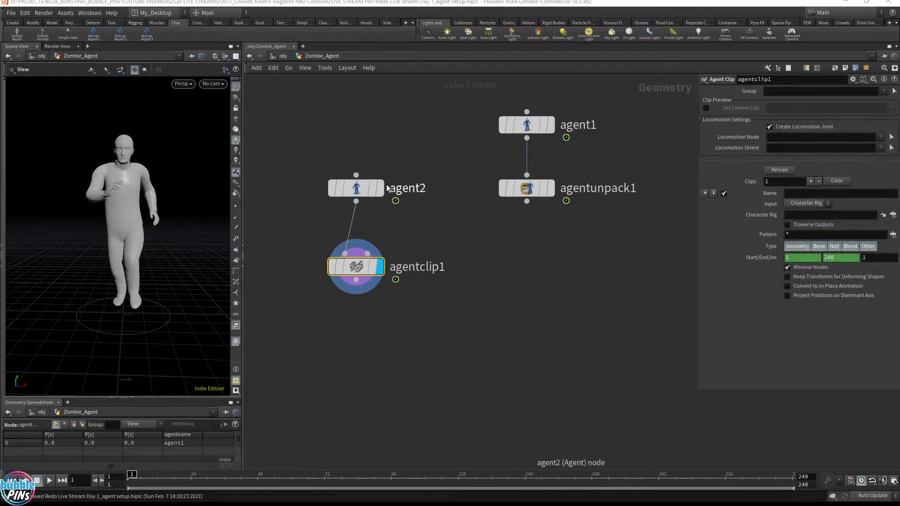
Step: Rename agent2 as run and agent1 as zombie_walk
{"action": "left_click", "coordinate": [380, 188]}
{"action": "double_click", "coordinate": [404, 187]}
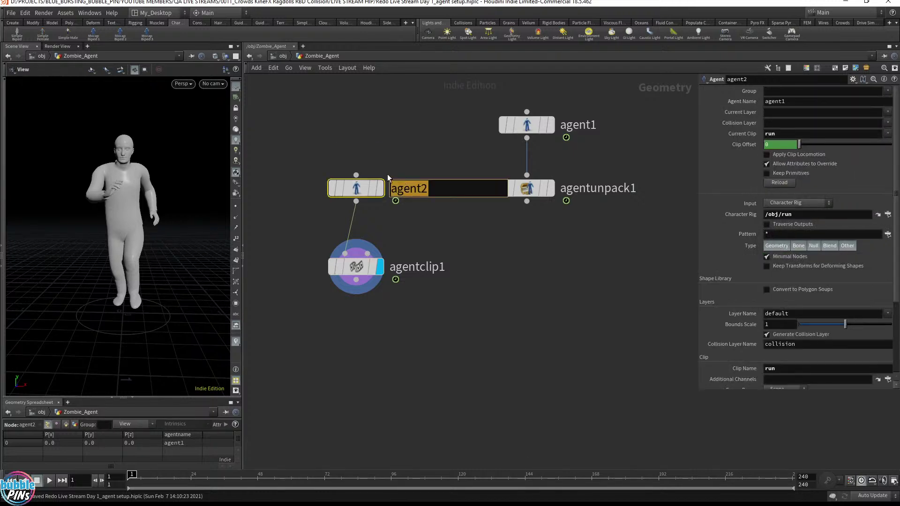
{"action": "type", "text": "run"}
{"action": "key", "text": "Return"}
{"action": "double_click", "coordinate": [595, 124]}
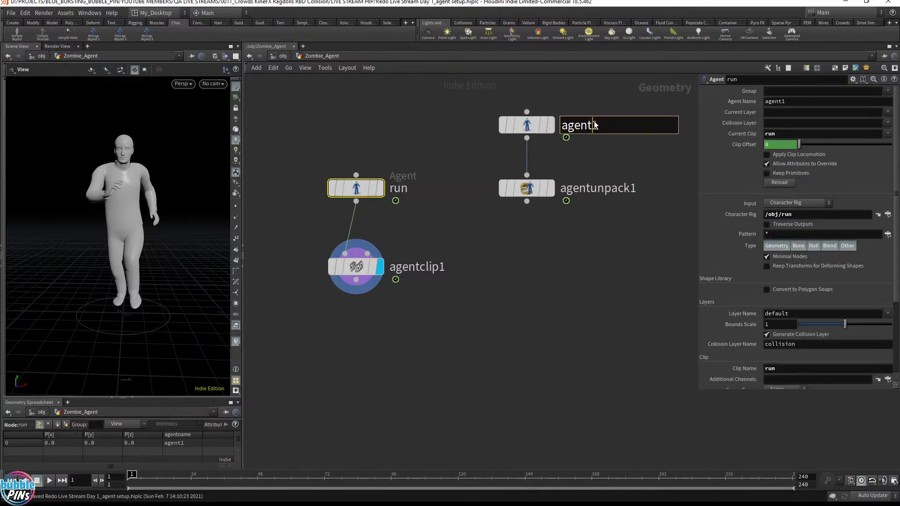
{"action": "double_click", "coordinate": [593, 123]}
{"action": "type", "text": "zombie_walk"}
{"action": "key", "text": "Return"}
Step: Set agentclip1's Character Rig to /obj/zombie_mocap and name the clip zombie_walk
{"action": "left_click", "coordinate": [387, 267]}
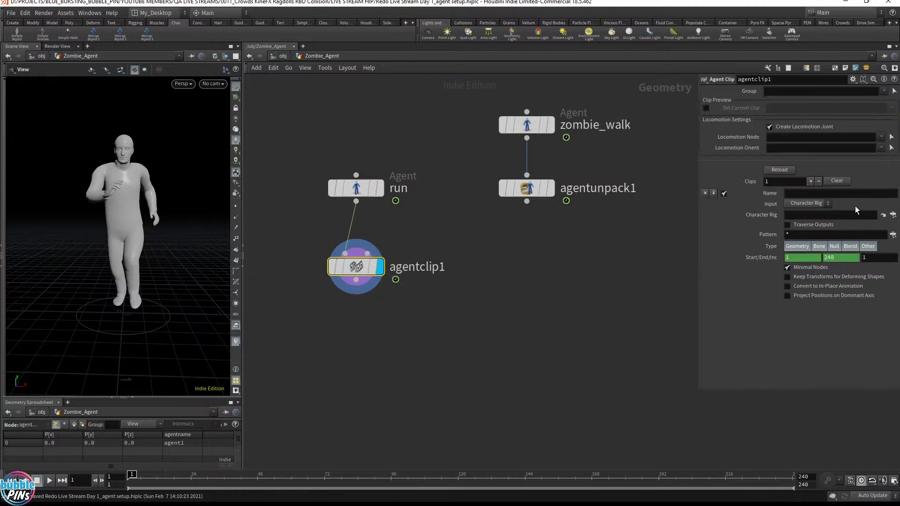
{"action": "left_click", "coordinate": [892, 215]}
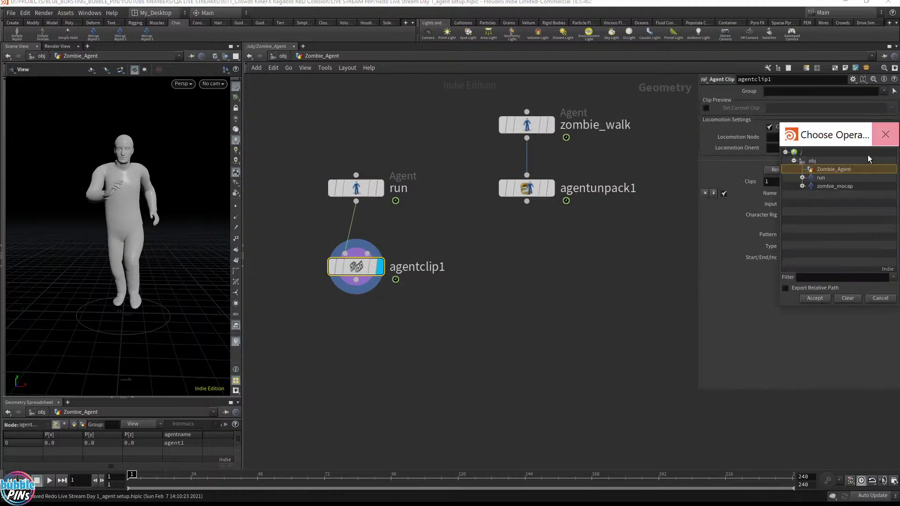
{"action": "double_click", "coordinate": [834, 186]}
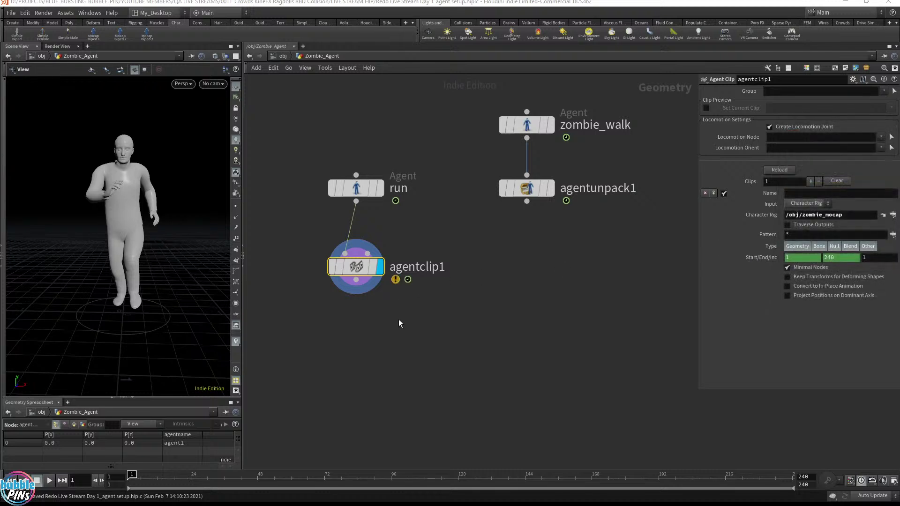
{"action": "left_click_drag", "start_coordinate": [308, 322], "coordinate": [426, 238]}
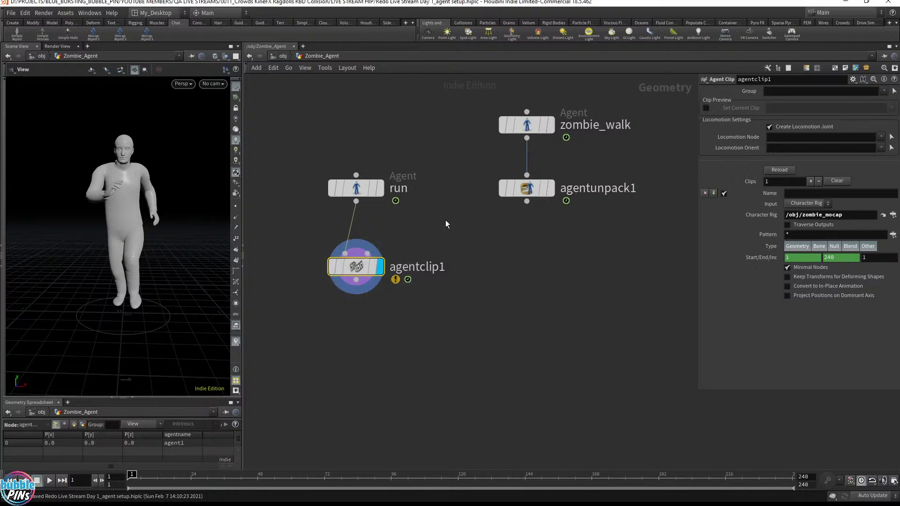
{"action": "left_click", "coordinate": [807, 194]}
{"action": "type", "text": "zombie_walk"}
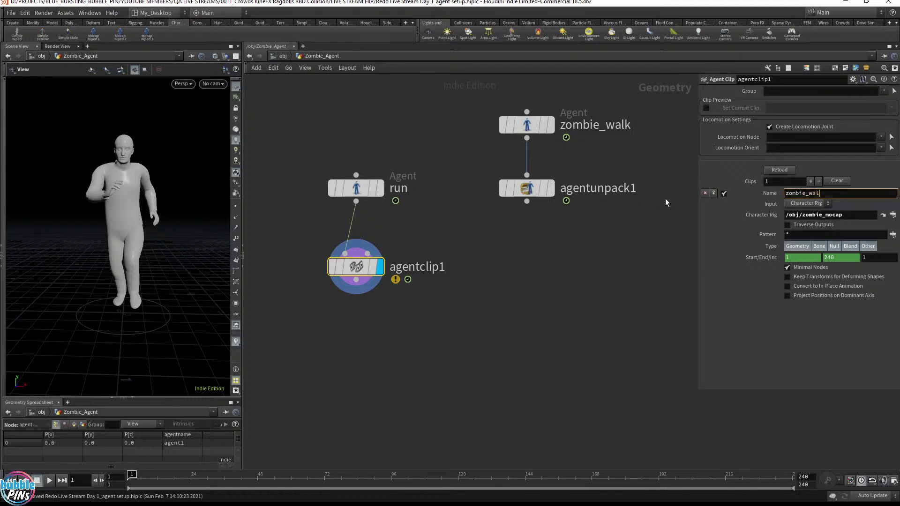
{"action": "key", "text": "Return"}
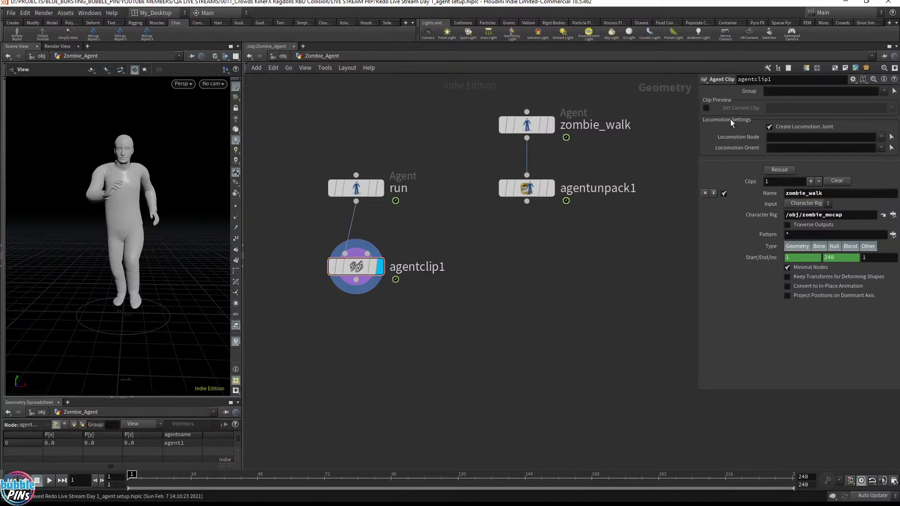
Step: Enable Set Current Clip on agentclip1 and preview the run clip in playback, ending on zombie_walk
{"action": "left_click", "coordinate": [705, 108]}
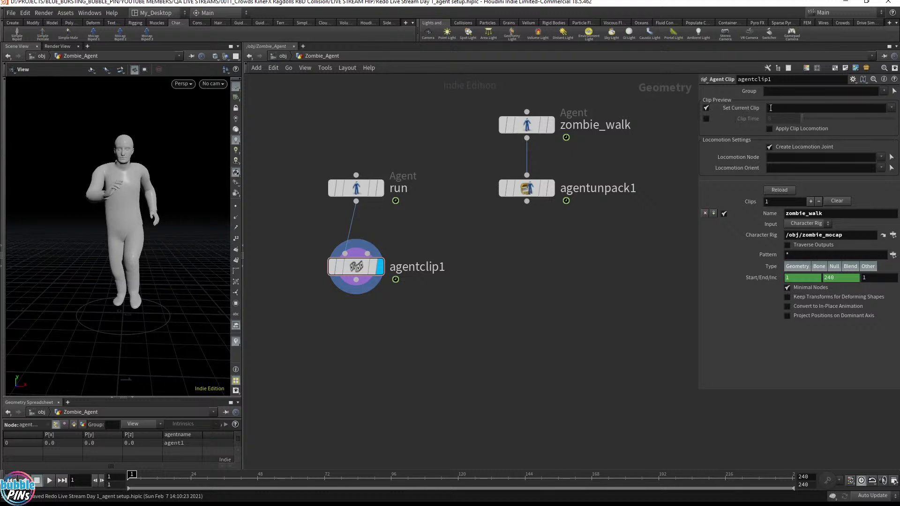
{"action": "left_click", "coordinate": [891, 109]}
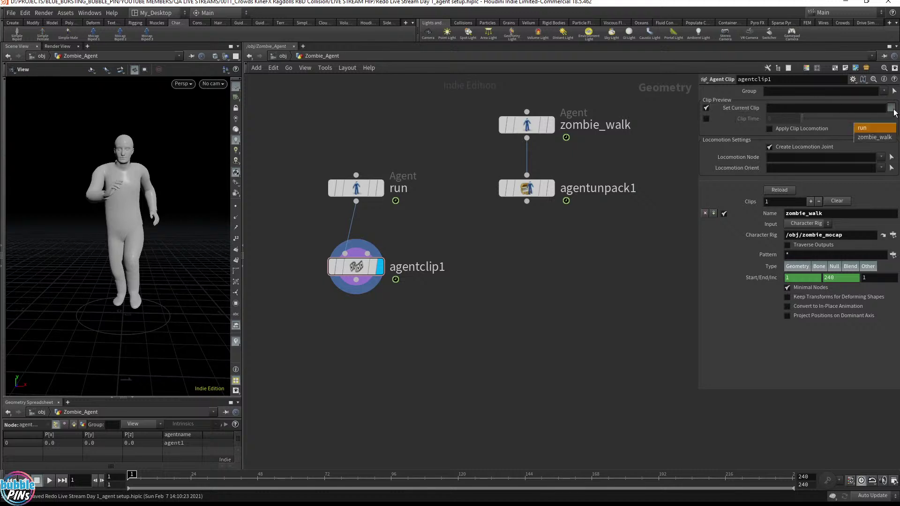
{"action": "left_click", "coordinate": [873, 125]}
{"action": "key", "text": "Up"}
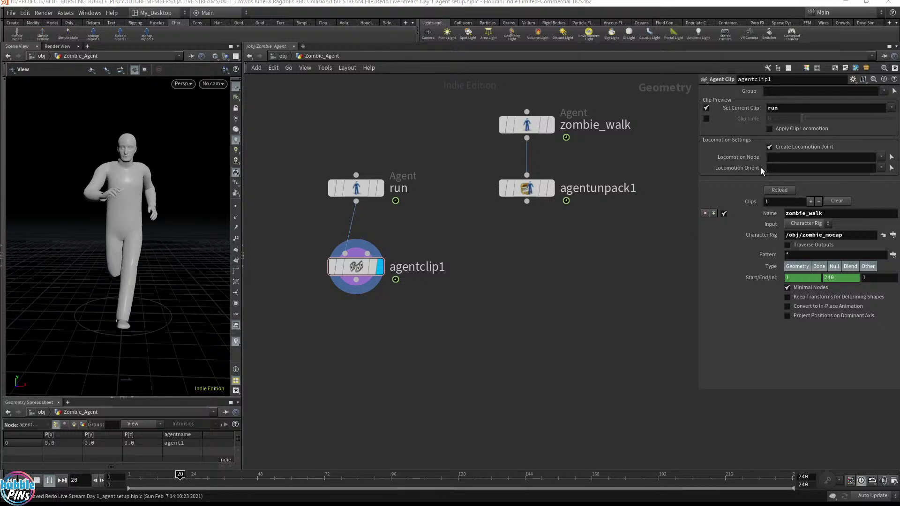
{"action": "left_click", "coordinate": [891, 109]}
{"action": "left_click", "coordinate": [863, 137]}
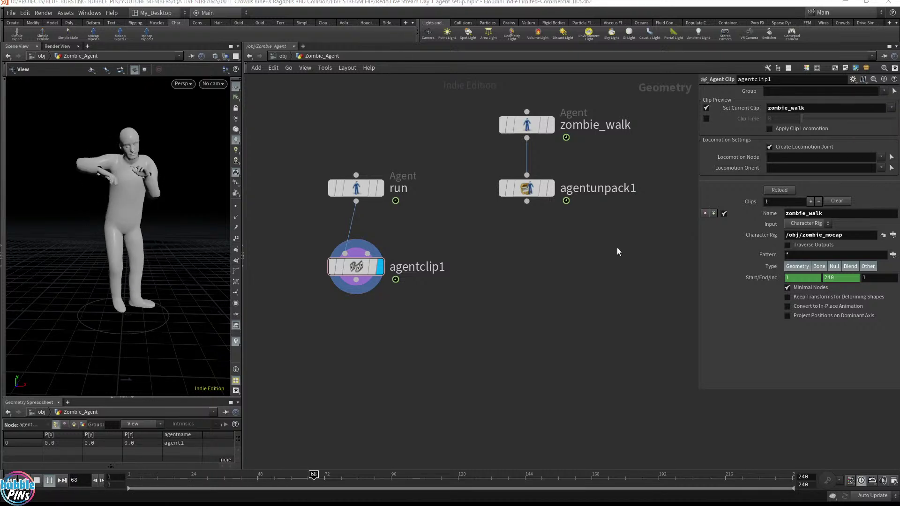
Step: Display agentunpack1's skeleton and reposition the zombie_walk and agentunpack1 nodes to make room below them
{"action": "left_click_drag", "start_coordinate": [305, 337], "coordinate": [485, 126]}
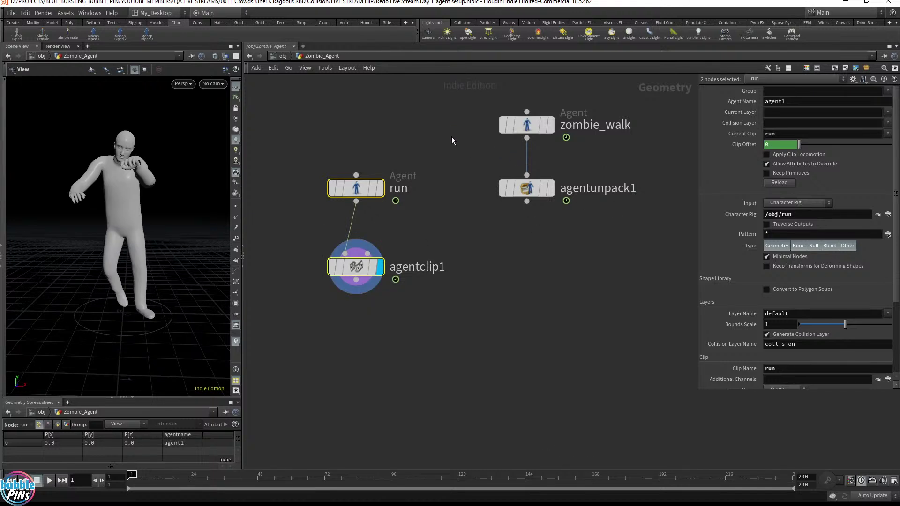
{"action": "left_click_drag", "start_coordinate": [452, 139], "coordinate": [648, 88]}
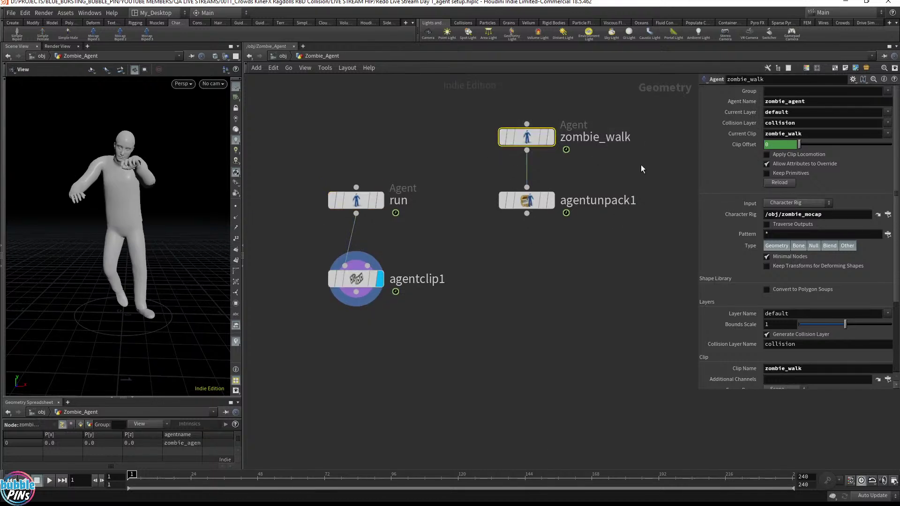
{"action": "left_click", "coordinate": [551, 201]}
{"action": "left_click", "coordinate": [522, 202]}
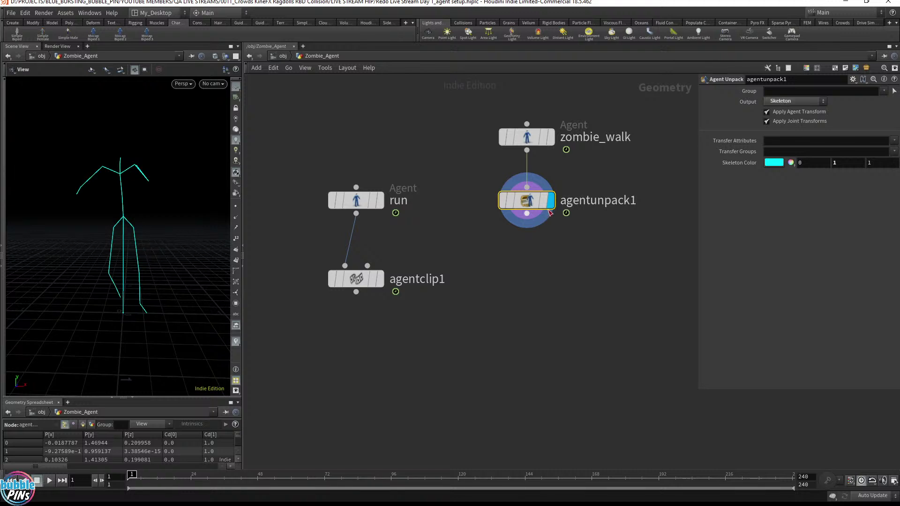
{"action": "left_click_drag", "start_coordinate": [486, 235], "coordinate": [653, 171]}
{"action": "mouse_move", "coordinate": [536, 180]}
{"action": "left_click_drag", "start_coordinate": [495, 92], "coordinate": [564, 132]}
Step: Add a Null named 3rd_party_animation directly beneath agentunpack1, wired to its output
{"action": "key", "text": "Tab"}
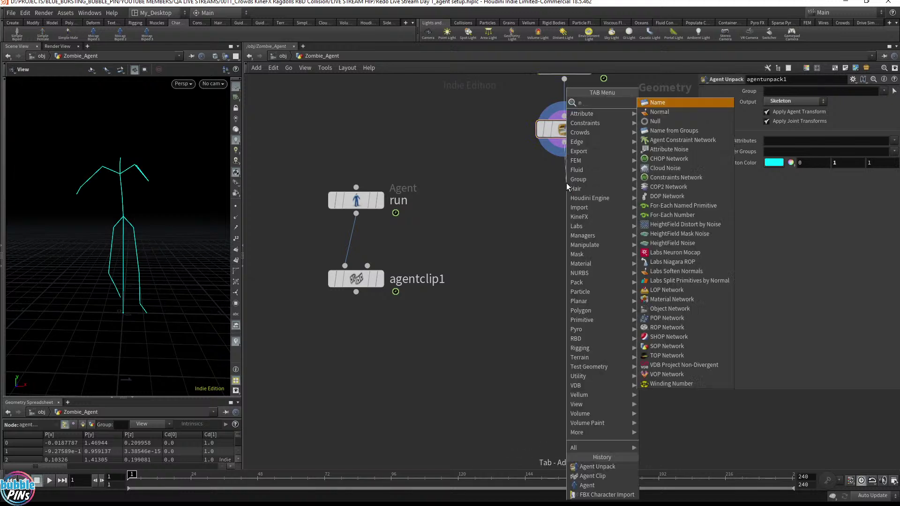
{"action": "type", "text": "null"}
{"action": "key", "text": "Return"}
{"action": "left_click", "coordinate": [566, 184]}
{"action": "left_click_drag", "start_coordinate": [566, 184], "coordinate": [566, 189]}
{"action": "double_click", "coordinate": [598, 190]}
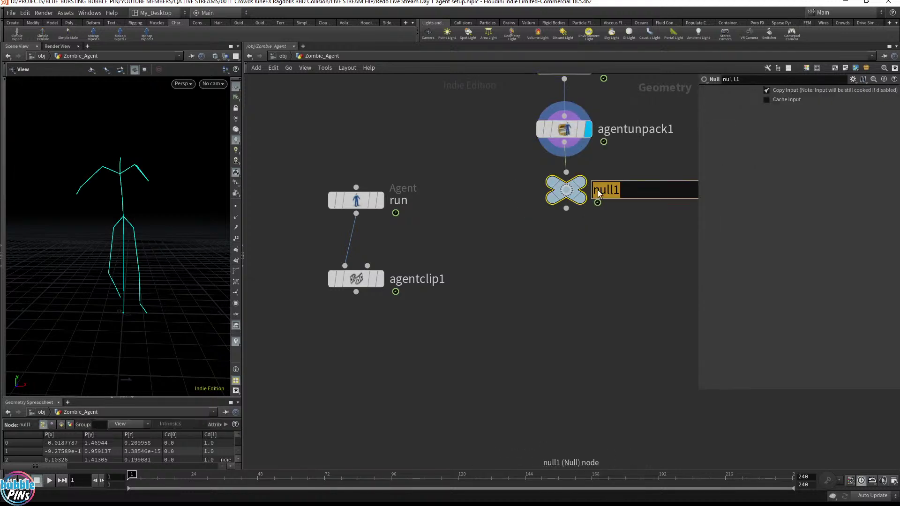
{"action": "type", "text": "3rd_party_ass"}
{"action": "key", "text": "BackSpace"}
{"action": "key", "text": "BackSpace"}
{"action": "type", "text": "nimation"}
{"action": "key", "text": "Return"}
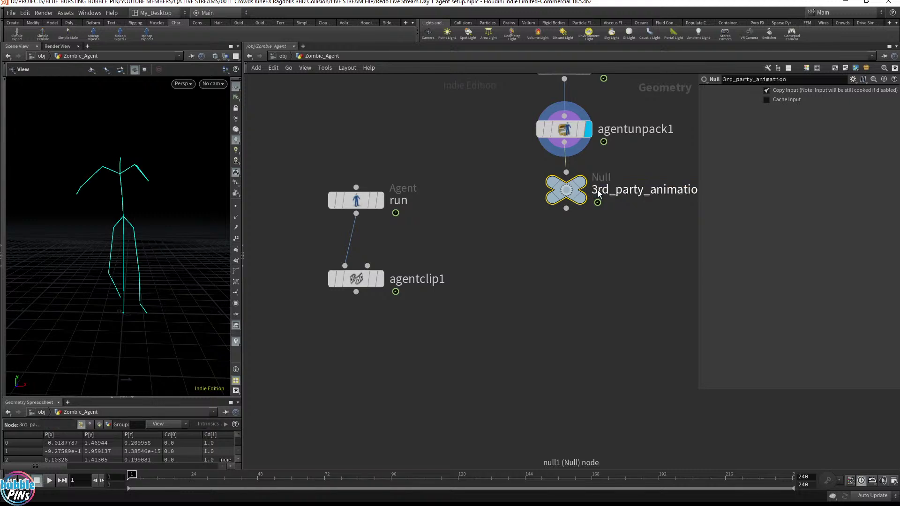
{"action": "left_click_drag", "start_coordinate": [561, 191], "coordinate": [562, 202]}
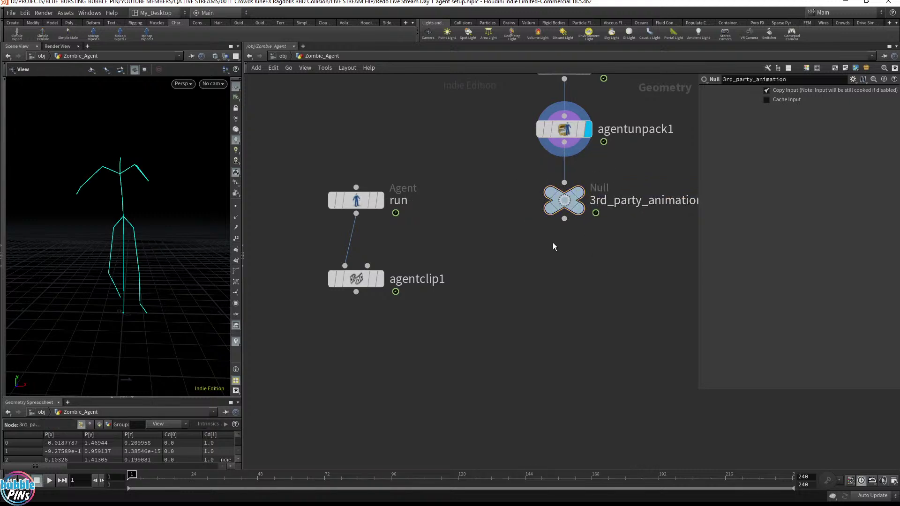
Step: Connect 3rd_party_animation to agentclip1's second input and set the displayed agentclip1's clip Input to MotionClip
{"action": "left_click_drag", "start_coordinate": [356, 279], "coordinate": [356, 313]}
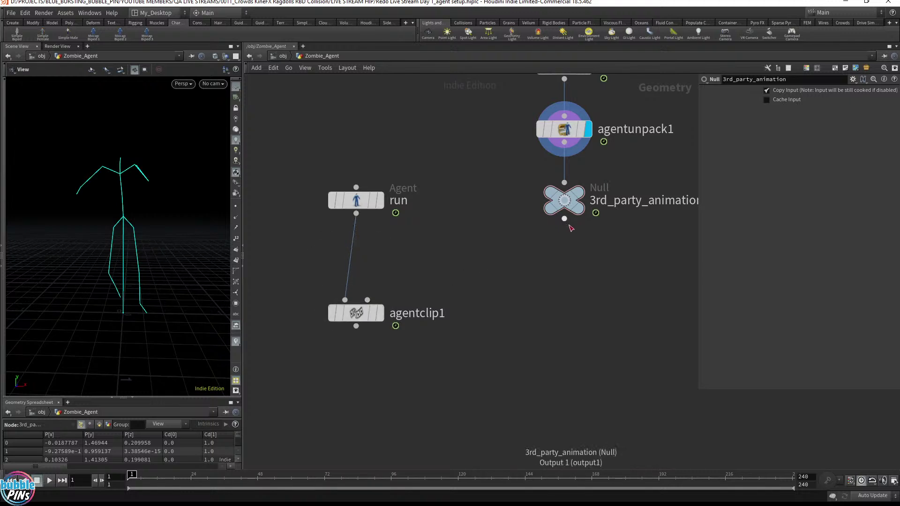
{"action": "left_click_drag", "start_coordinate": [565, 219], "coordinate": [367, 300]}
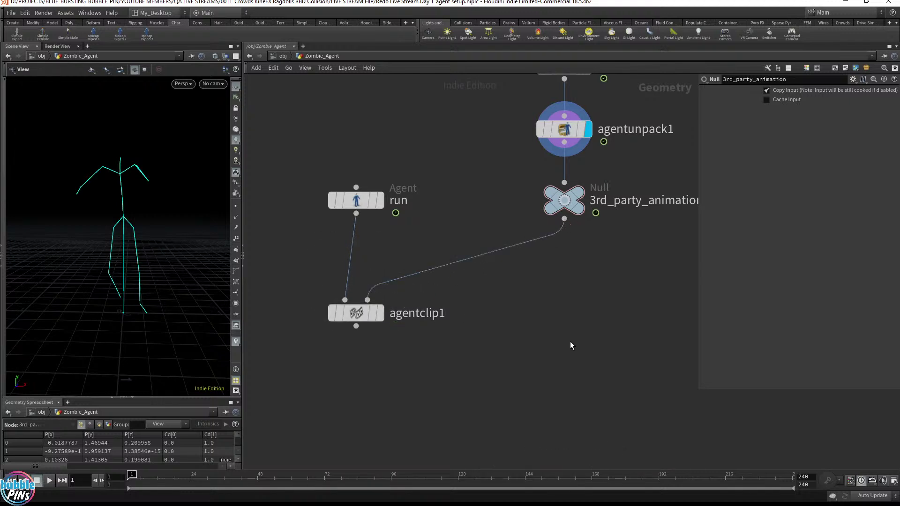
{"action": "left_click", "coordinate": [378, 280]}
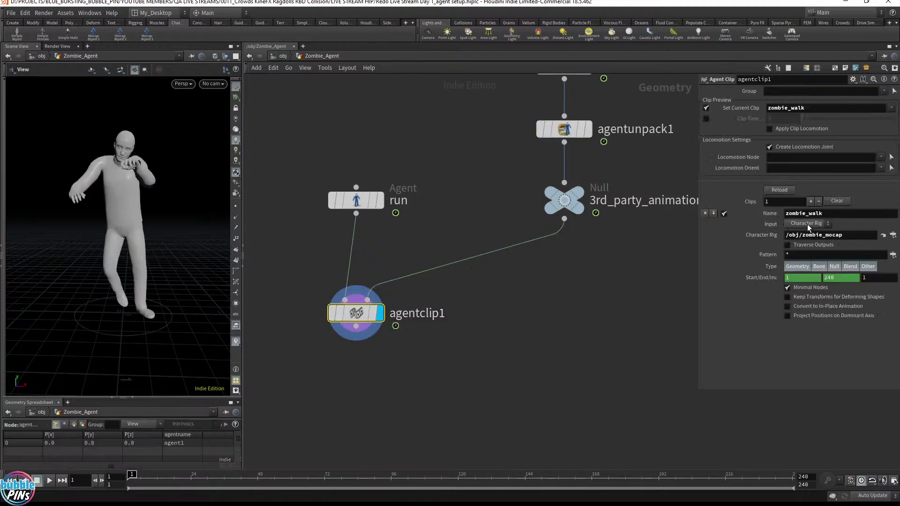
{"action": "left_click", "coordinate": [807, 224]}
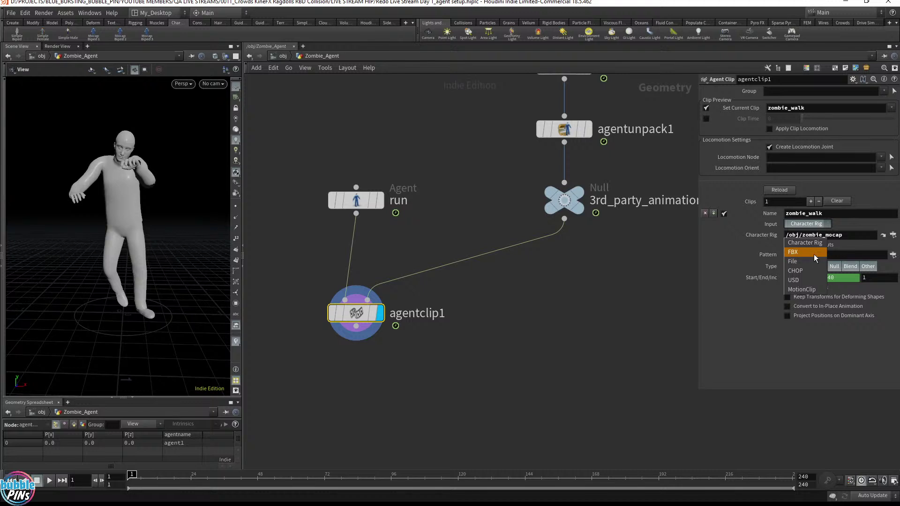
{"action": "left_click", "coordinate": [807, 289]}
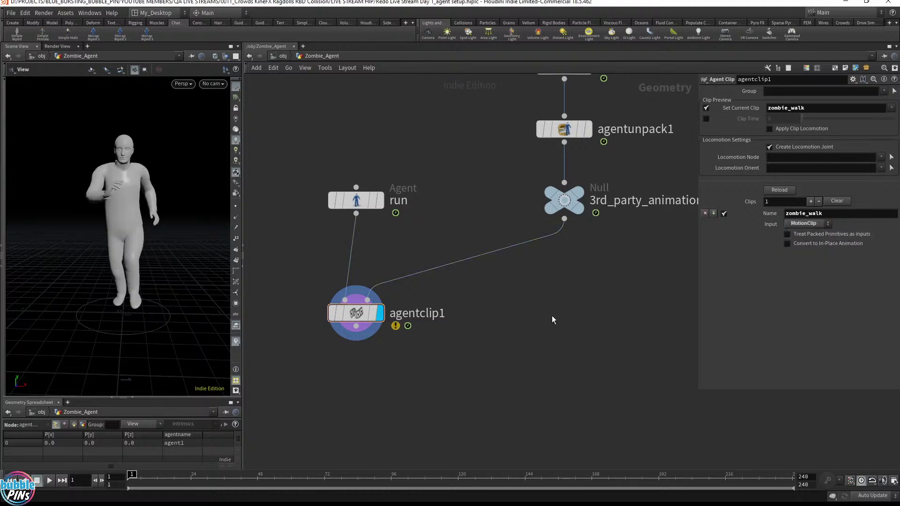
Step: Move zombie_walk, agentunpack1 and 3rd_party_animation up together to free space above agentclip1
{"action": "scroll", "coordinate": [621, 251], "scroll_direction": "down", "scroll_amount": 2}
{"action": "middle_click_drag", "start_coordinate": [620, 252], "coordinate": [617, 301]}
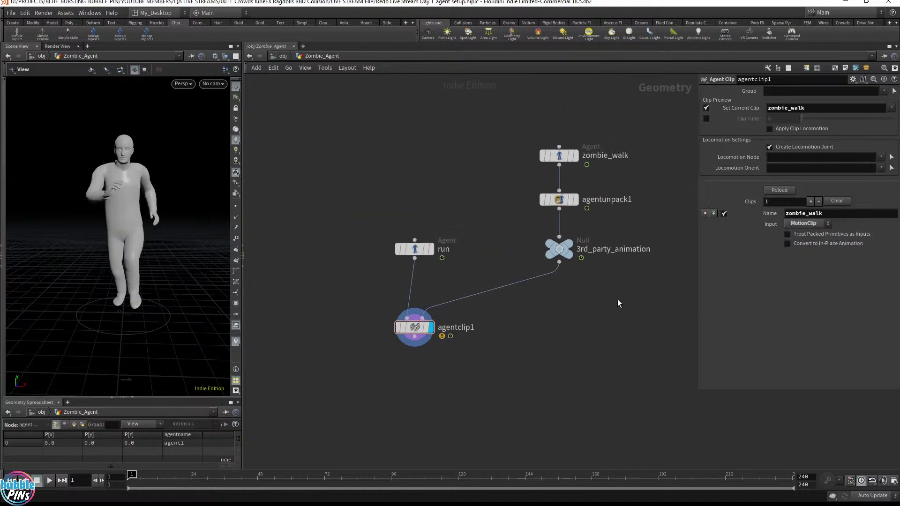
{"action": "left_click_drag", "start_coordinate": [617, 301], "coordinate": [534, 136]}
{"action": "left_click_drag", "start_coordinate": [556, 247], "coordinate": [571, 201]}
{"action": "left_click", "coordinate": [583, 257]}
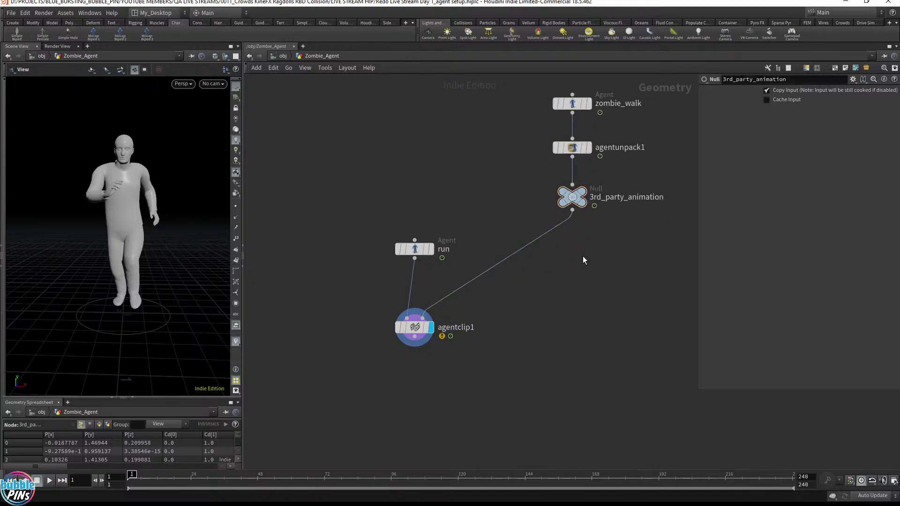
Step: Display 3rd_party_animation and check its detail attributes in the Geometry Spreadsheet
{"action": "key", "text": "Tab"}
{"action": "left_click", "coordinate": [583, 197]}
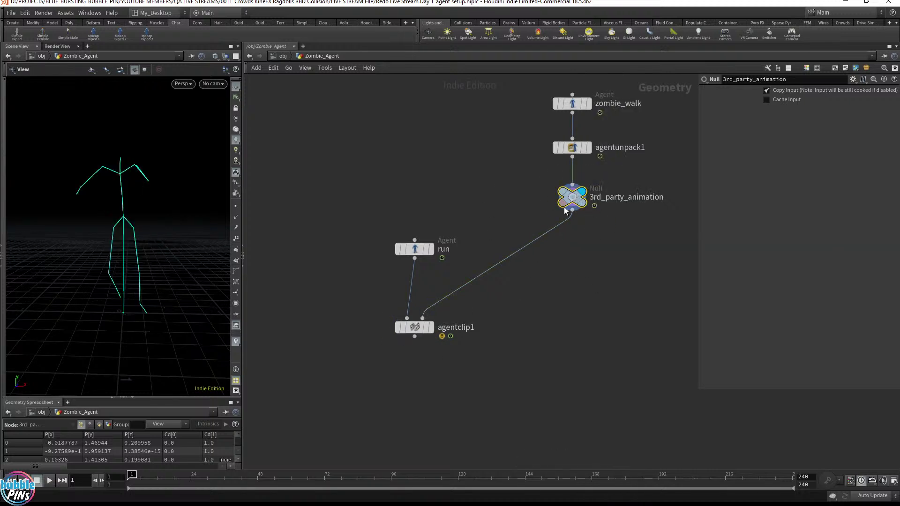
{"action": "left_click", "coordinate": [109, 425]}
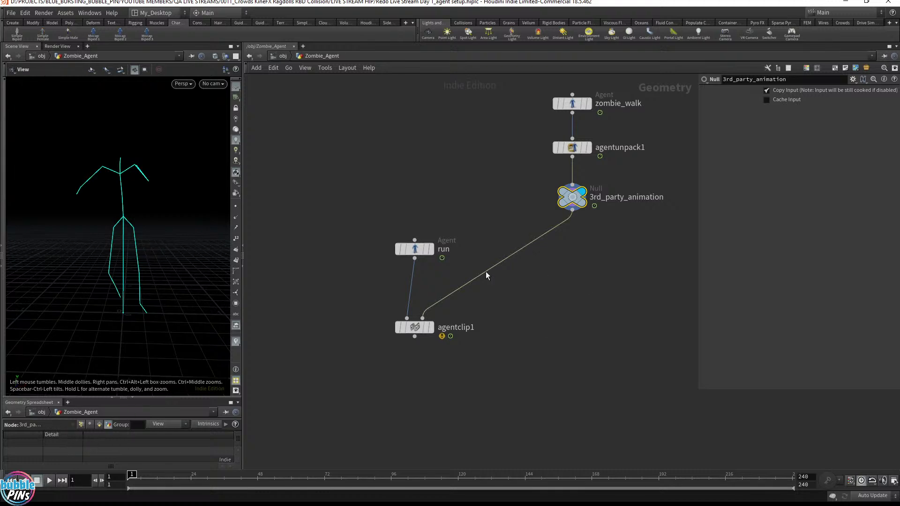
{"action": "left_click", "coordinate": [618, 260]}
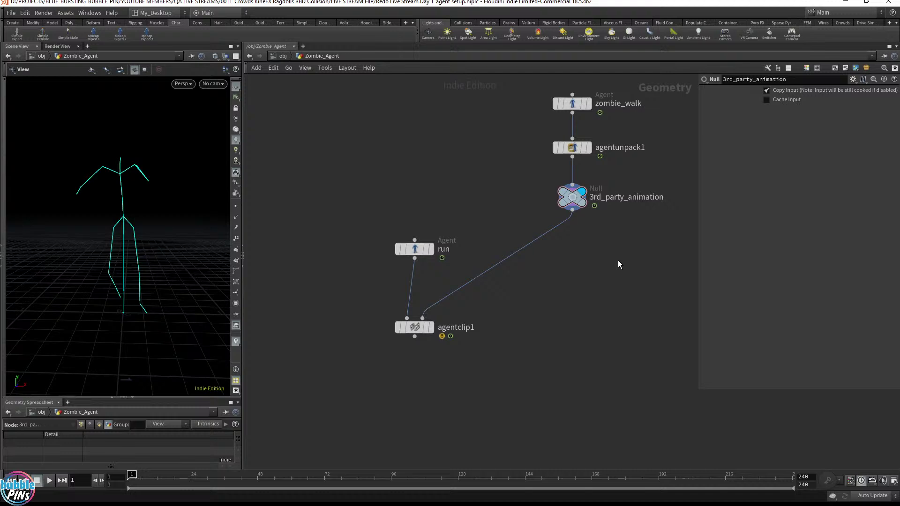
Step: Preview agentunpack1 with its Output set to MotionClips, orbit around the result, and restore the Output to Skeleton
{"action": "left_click", "coordinate": [582, 150]}
{"action": "mouse_move", "coordinate": [580, 153]}
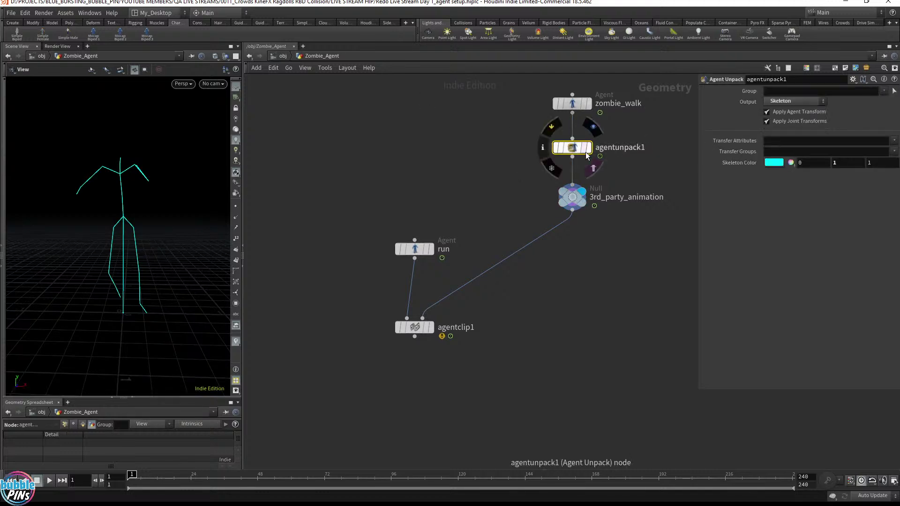
{"action": "left_click", "coordinate": [794, 102]}
{"action": "left_click", "coordinate": [776, 156]}
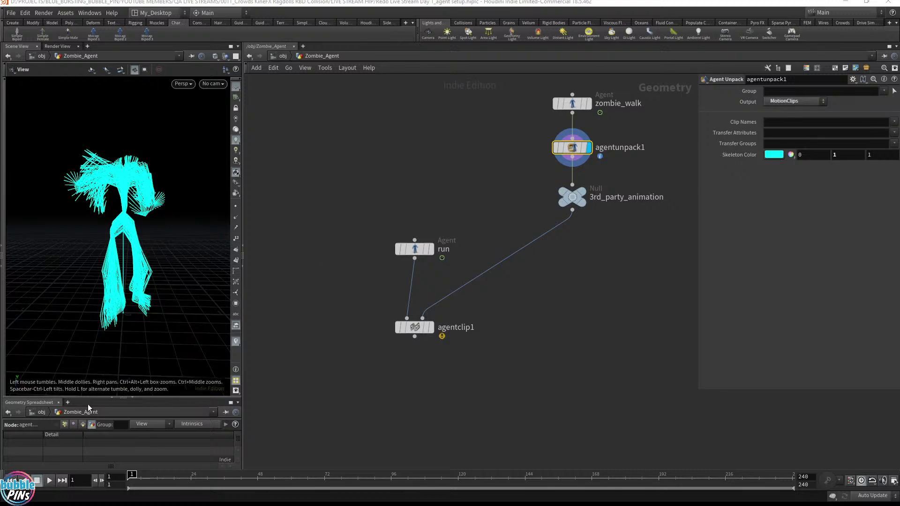
{"action": "left_click_drag", "start_coordinate": [222, 167], "coordinate": [195, 177]}
{"action": "mouse_move", "coordinate": [142, 189]}
{"action": "left_mouse_down"}
{"action": "mouse_move", "coordinate": [127, 192]}
{"action": "mouse_move", "coordinate": [139, 192]}
{"action": "left_mouse_up"}
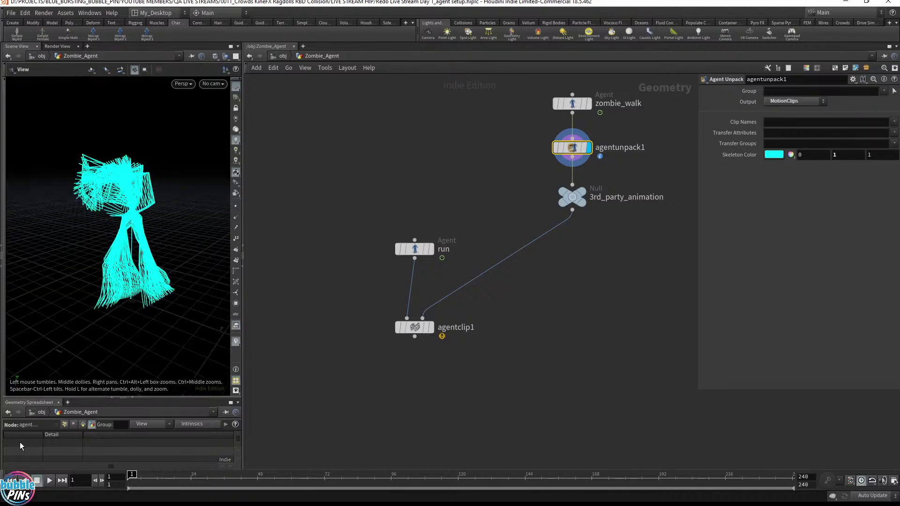
{"action": "left_click", "coordinate": [796, 101]}
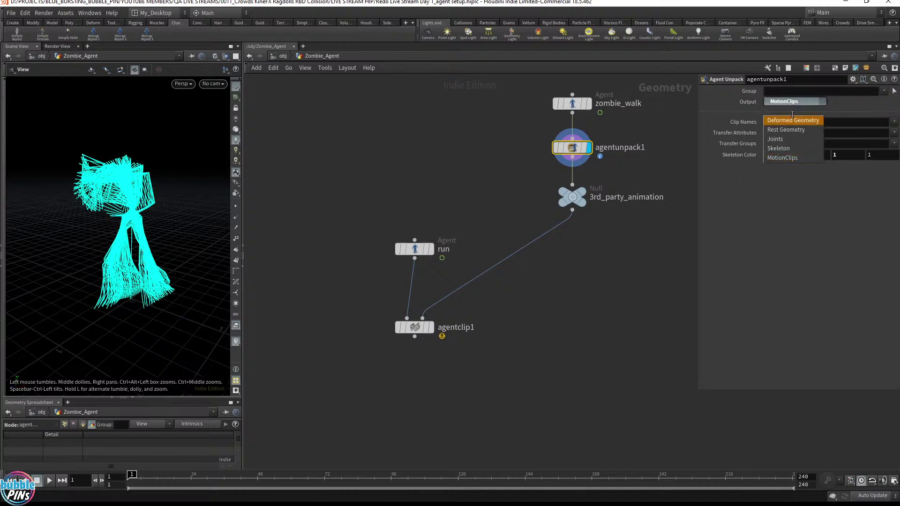
{"action": "left_click", "coordinate": [780, 148]}
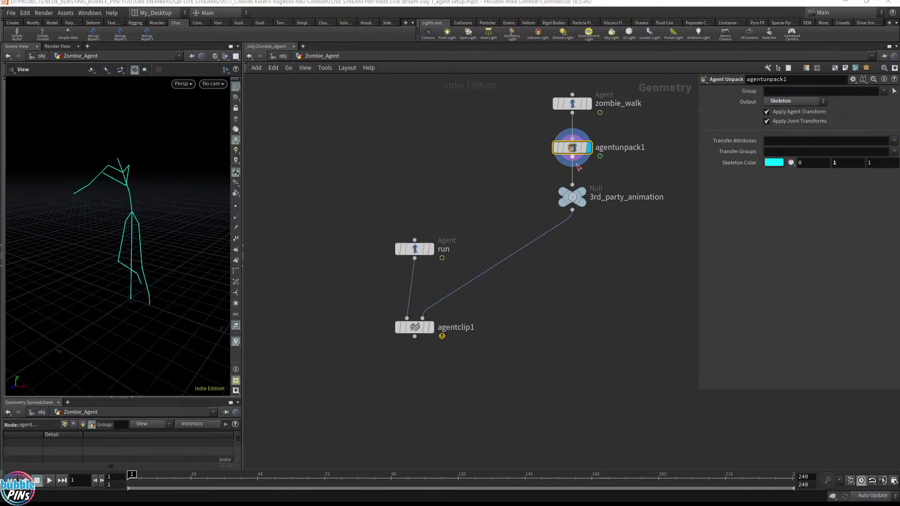
Step: Insert a MotionClip node between 3rd_party_animation and agentclip1, aligned beneath the null
{"action": "left_click_drag", "start_coordinate": [539, 186], "coordinate": [614, 212]}
{"action": "left_click", "coordinate": [581, 197]}
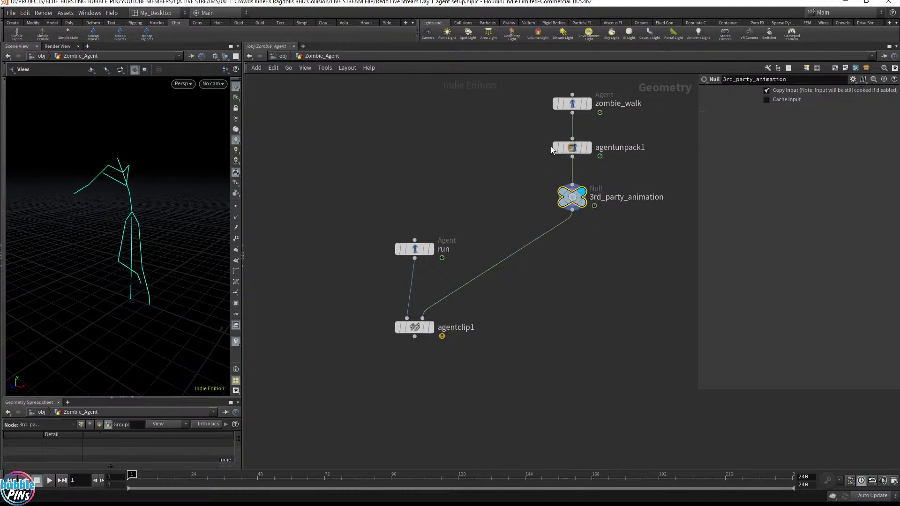
{"action": "key", "text": "Tab"}
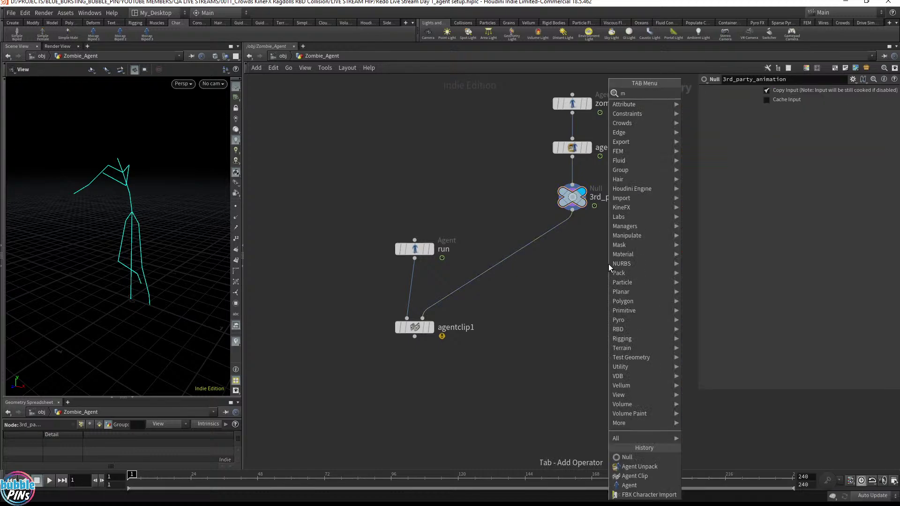
{"action": "type", "text": "motionclip"}
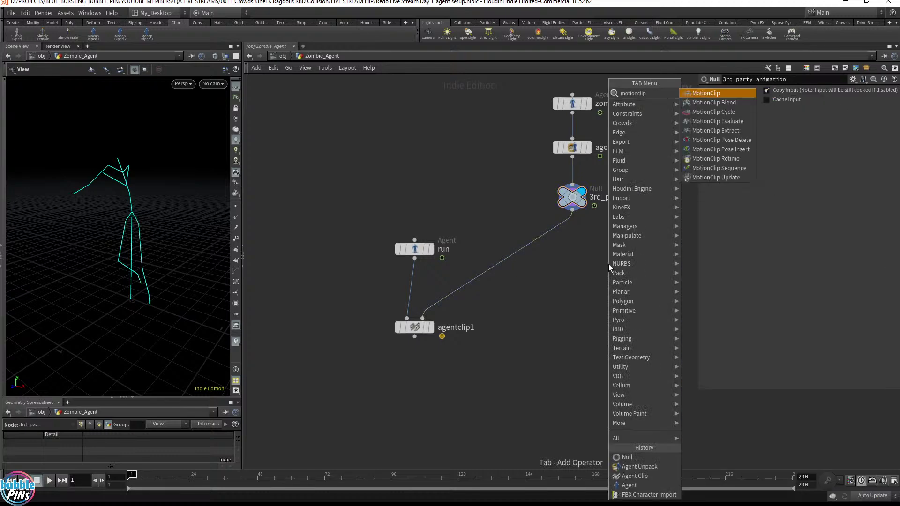
{"action": "key", "text": "Return"}
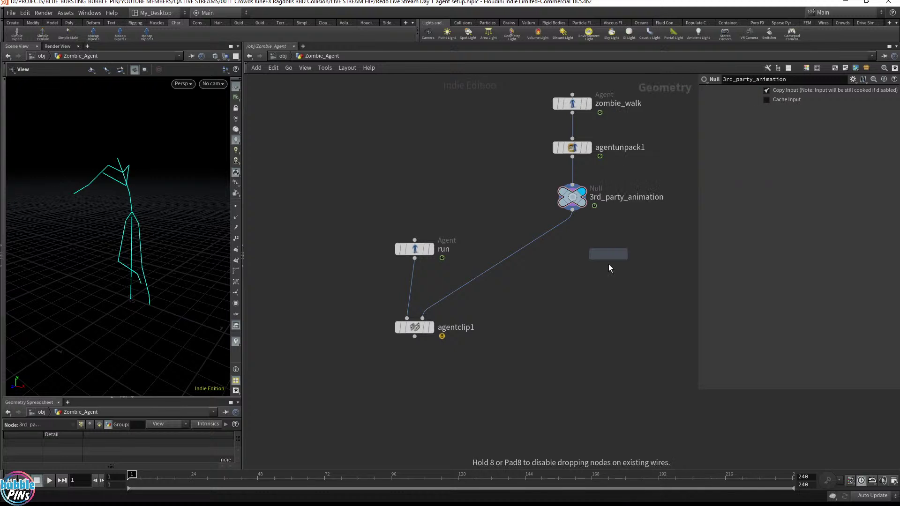
{"action": "left_click", "coordinate": [535, 239]}
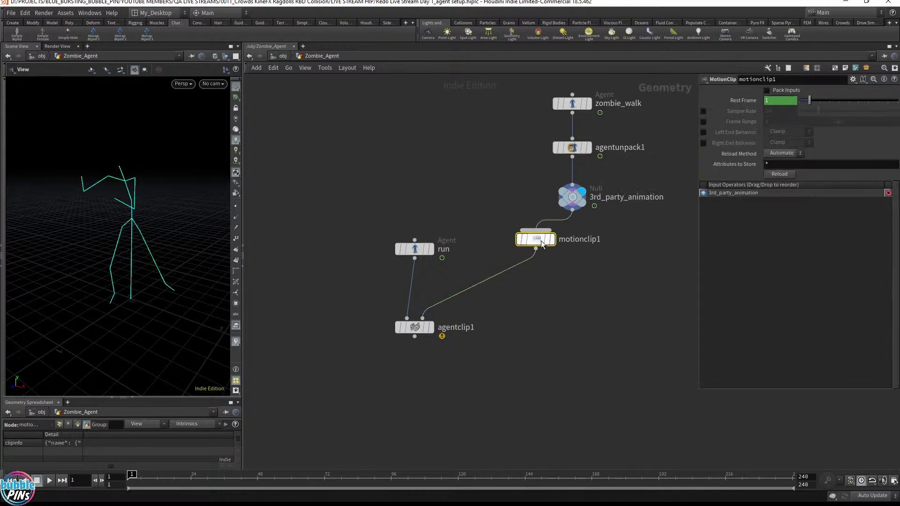
{"action": "left_click_drag", "start_coordinate": [536, 239], "coordinate": [573, 257]}
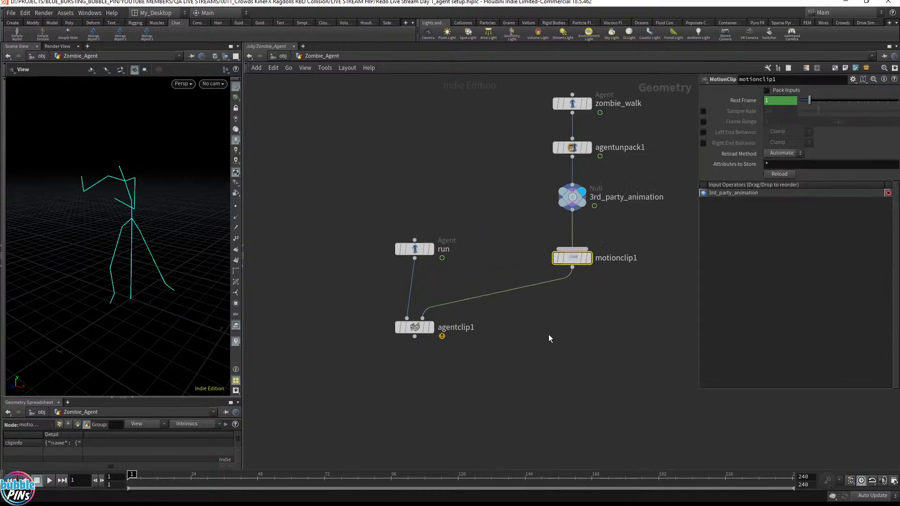
Step: Display agentclip1 and save the scene file
{"action": "left_click", "coordinate": [427, 328]}
{"action": "left_click", "coordinate": [426, 330]}
{"action": "key", "text": "ctrl+s"}
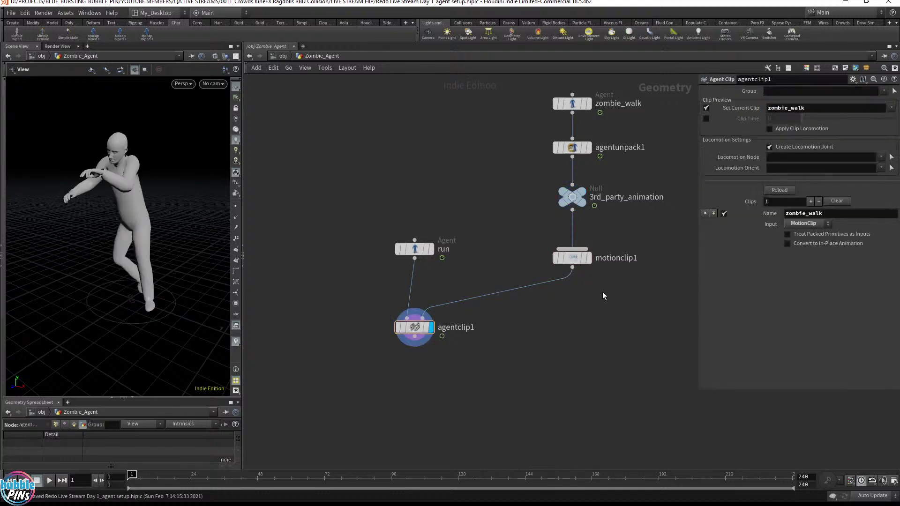
Step: Inspect motionclip1's clipinfo detail attribute and agentclip1's MotionClip input settings
{"action": "left_click", "coordinate": [572, 257]}
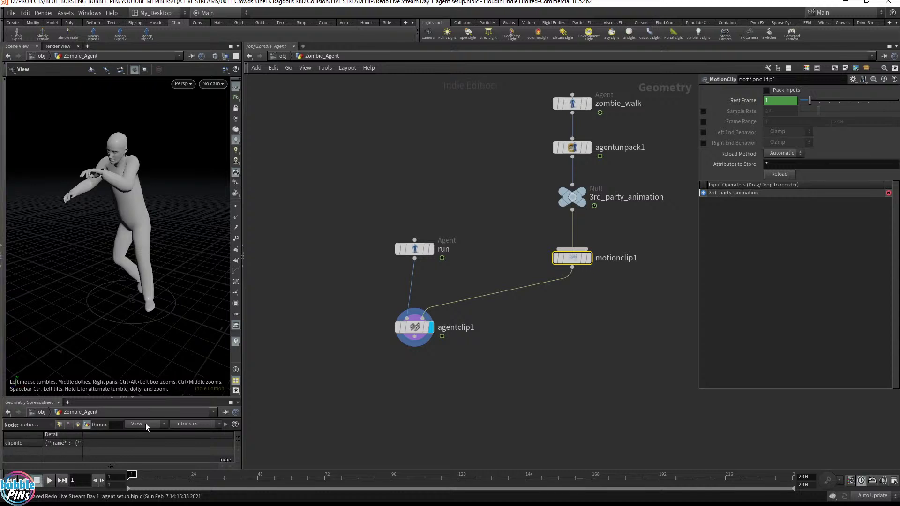
{"action": "left_click_drag", "start_coordinate": [441, 350], "coordinate": [466, 305]}
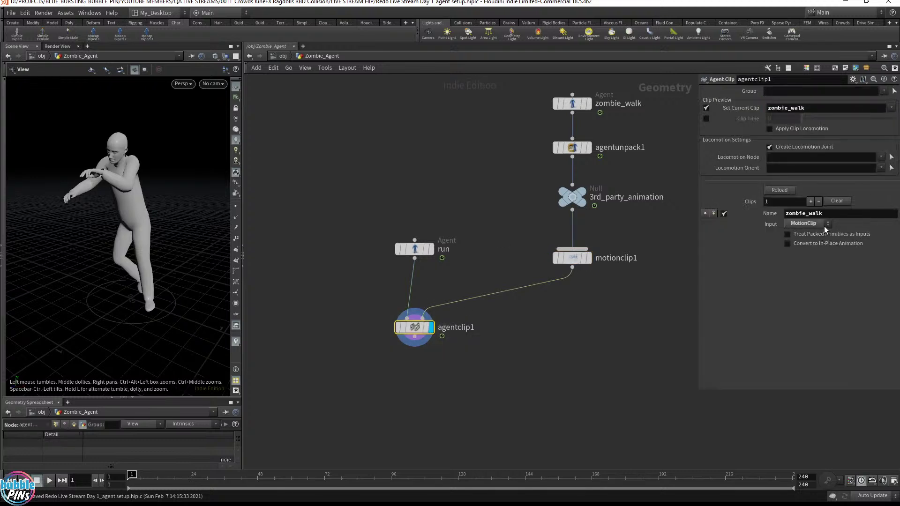
{"action": "left_click_drag", "start_coordinate": [328, 298], "coordinate": [497, 358]}
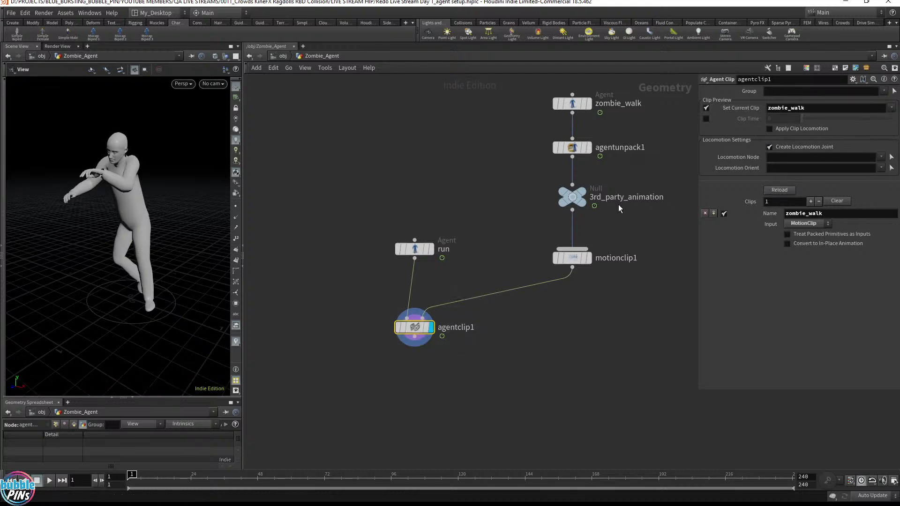
Step: Play the animation, switch agentclip1's Current Clip to run, and return to the first frame
{"action": "left_click", "coordinate": [579, 331]}
{"action": "key", "text": "Up"}
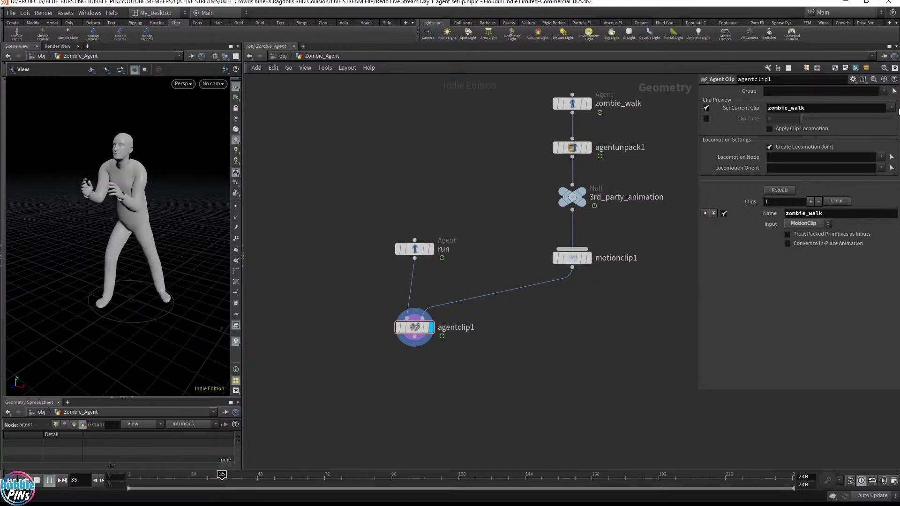
{"action": "left_click", "coordinate": [891, 108]}
{"action": "left_click", "coordinate": [873, 125]}
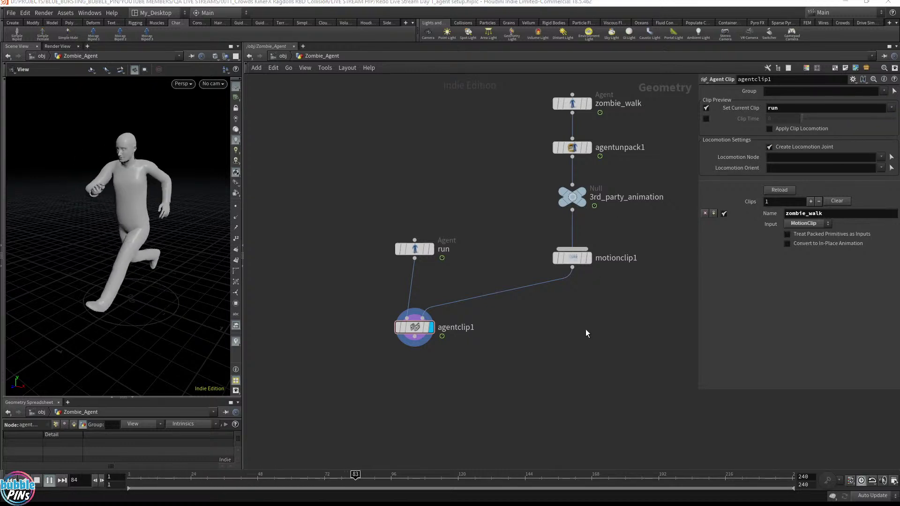
{"action": "key", "text": "ctrl+Up"}
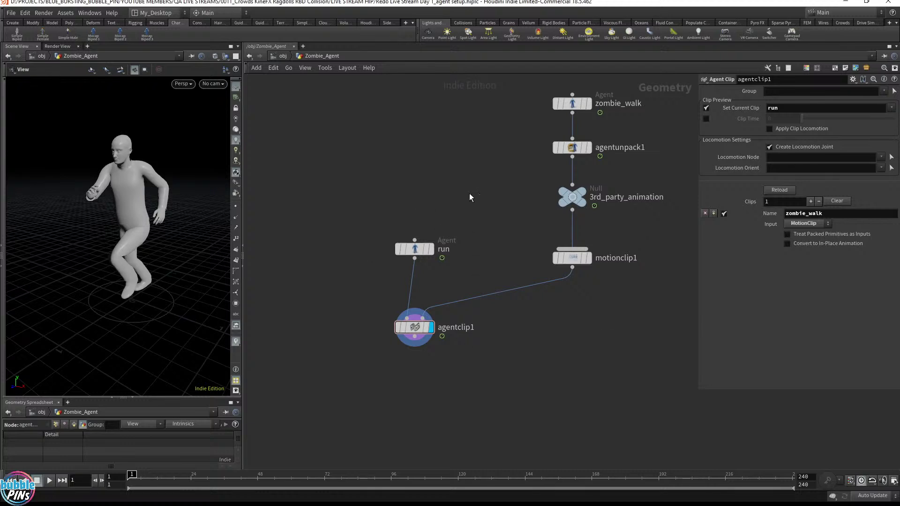
Step: Move motionclip1 slightly up so it lines up horizontally with the run agent node
{"action": "middle_click_drag", "start_coordinate": [469, 194], "coordinate": [460, 246]}
{"action": "left_click_drag", "start_coordinate": [502, 86], "coordinate": [670, 388]}
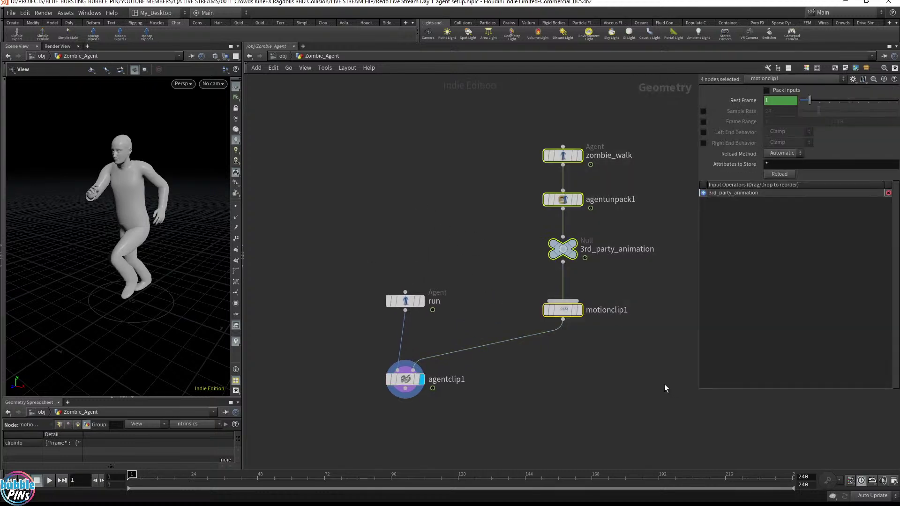
{"action": "left_click_drag", "start_coordinate": [512, 131], "coordinate": [637, 221]}
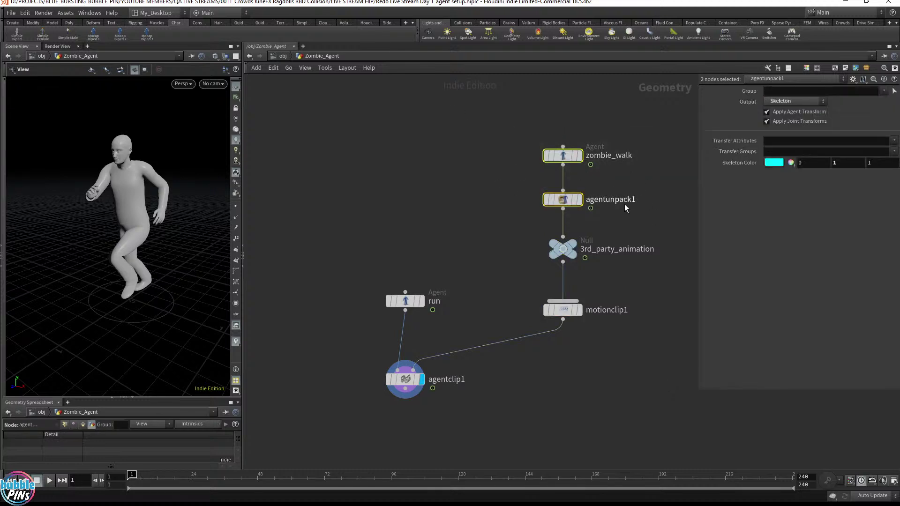
{"action": "middle_click_drag", "start_coordinate": [348, 163], "coordinate": [446, 121]}
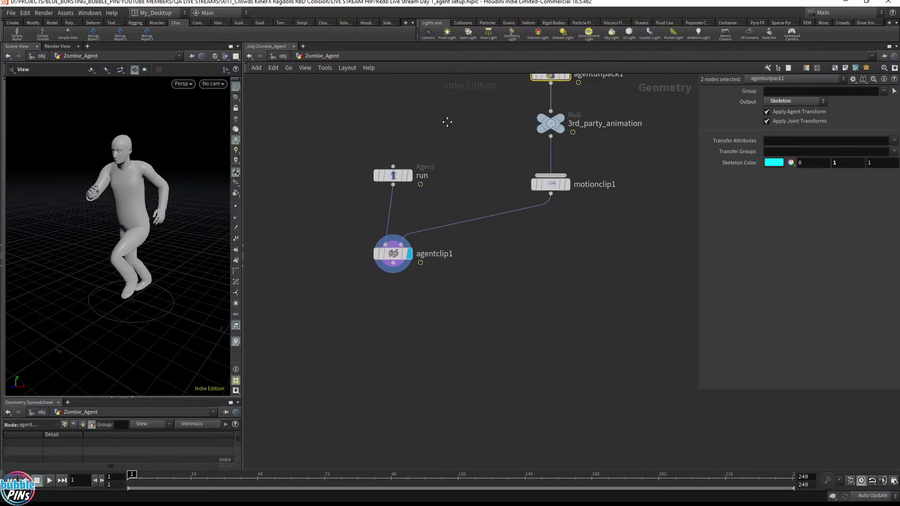
{"action": "left_click_drag", "start_coordinate": [546, 191], "coordinate": [547, 181]}
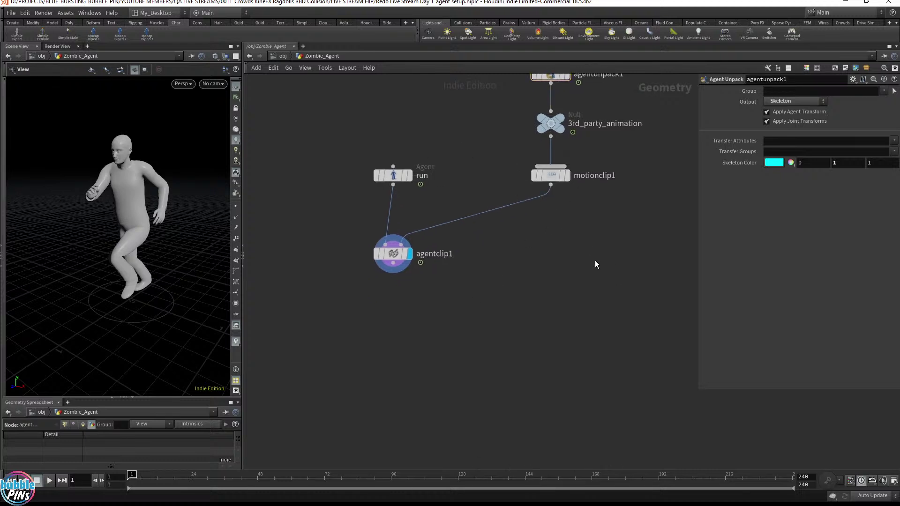
Step: Rename the run mocap biped object at the obj level to rest
{"action": "left_click_drag", "start_coordinate": [320, 203], "coordinate": [419, 159]}
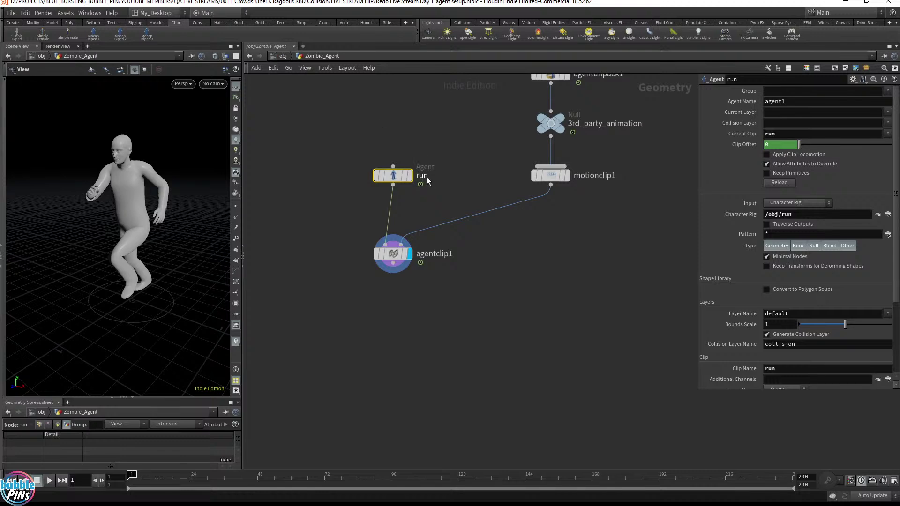
{"action": "left_click", "coordinate": [283, 57]}
{"action": "left_click_drag", "start_coordinate": [496, 154], "coordinate": [611, 254]}
{"action": "double_click", "coordinate": [599, 206]}
{"action": "type", "text": "rest"}
{"action": "key", "text": "Return"}
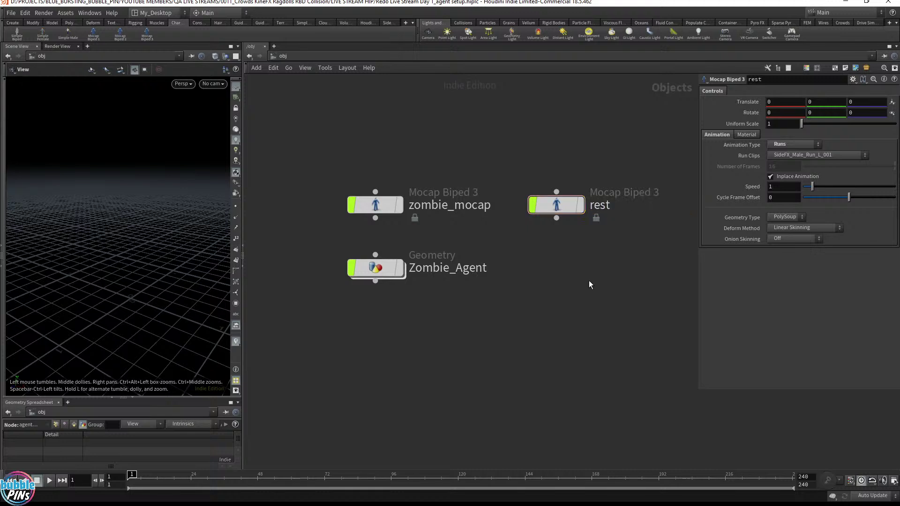
Step: Set the rest biped's animation type to Poses with the SideFX_Male_t_pose_001 clip, and briefly display it to check the pose
{"action": "left_click", "coordinate": [794, 145]}
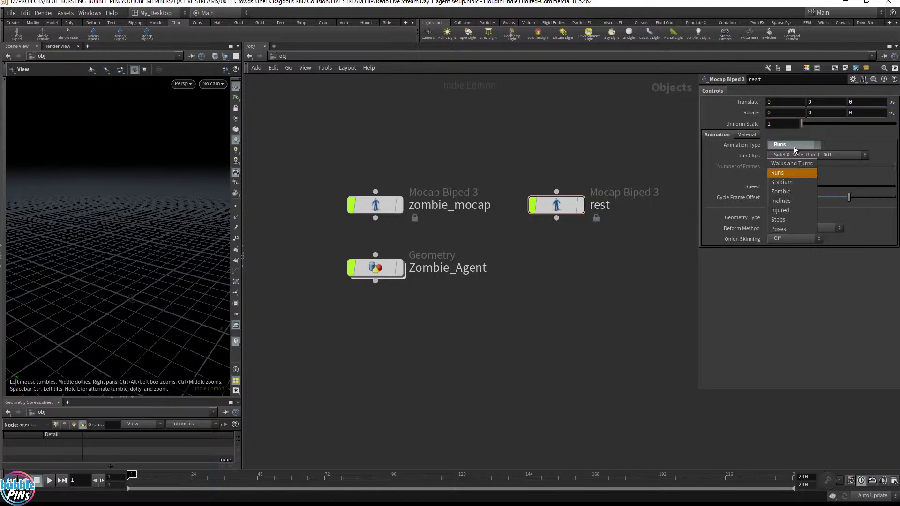
{"action": "left_click", "coordinate": [795, 229]}
{"action": "left_click", "coordinate": [820, 157]}
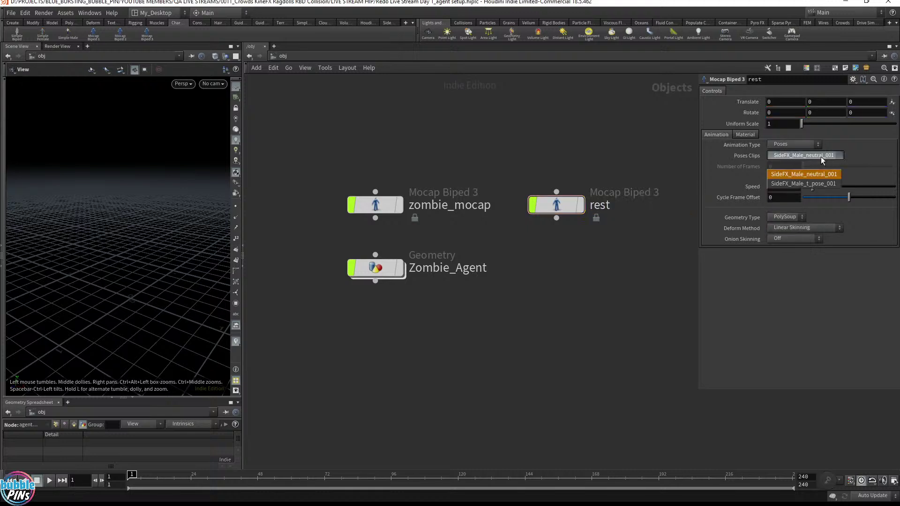
{"action": "left_click", "coordinate": [811, 184]}
{"action": "left_click", "coordinate": [581, 204]}
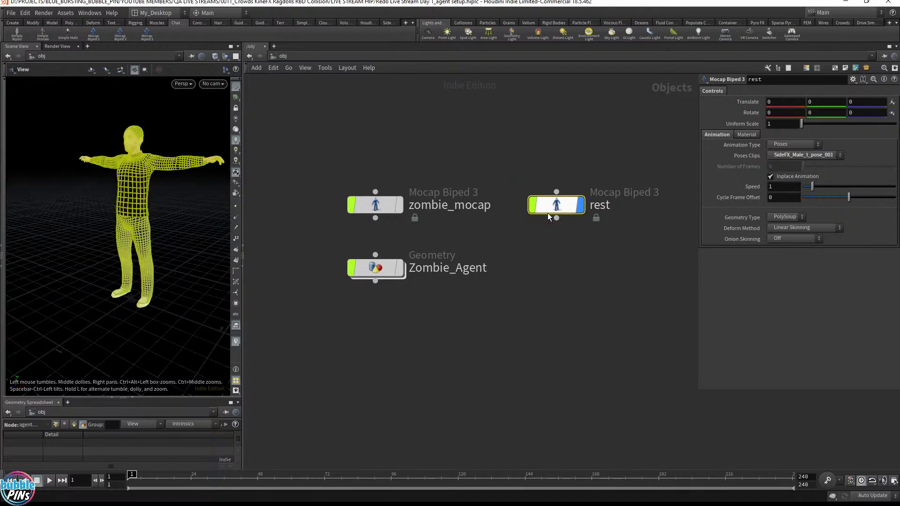
{"action": "left_click", "coordinate": [581, 205]}
Step: Rename the run agent node inside Zombie_Agent to rest and reload it
{"action": "double_click", "coordinate": [387, 267]}
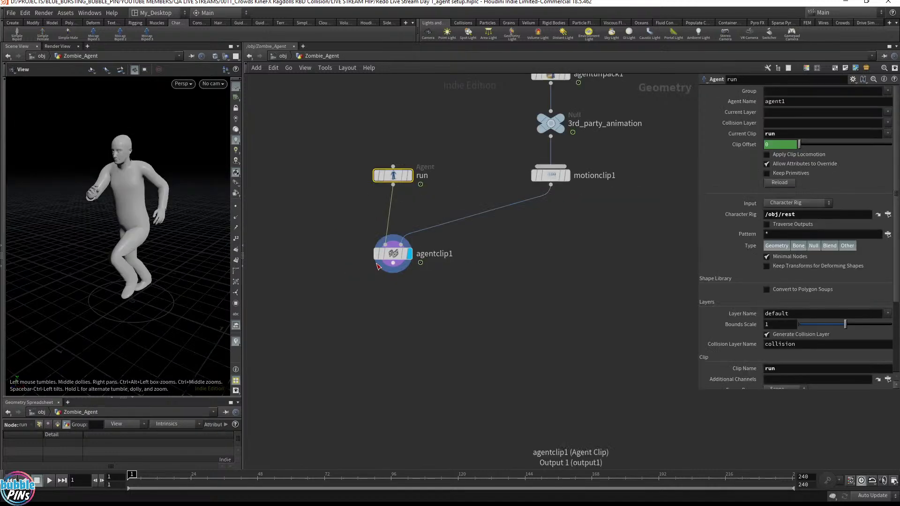
{"action": "left_click", "coordinate": [392, 175]}
{"action": "double_click", "coordinate": [425, 175]}
{"action": "type", "text": "rest"}
{"action": "key", "text": "Return"}
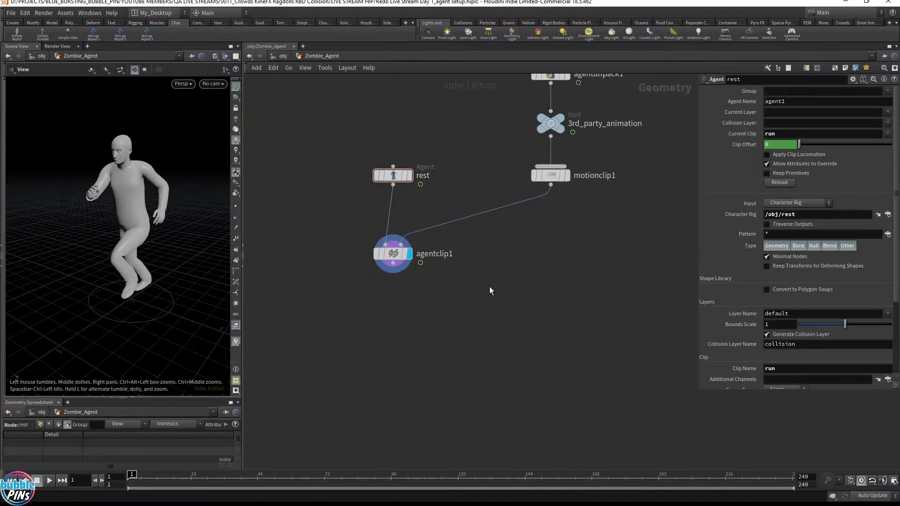
{"action": "left_click_drag", "start_coordinate": [344, 150], "coordinate": [416, 200]}
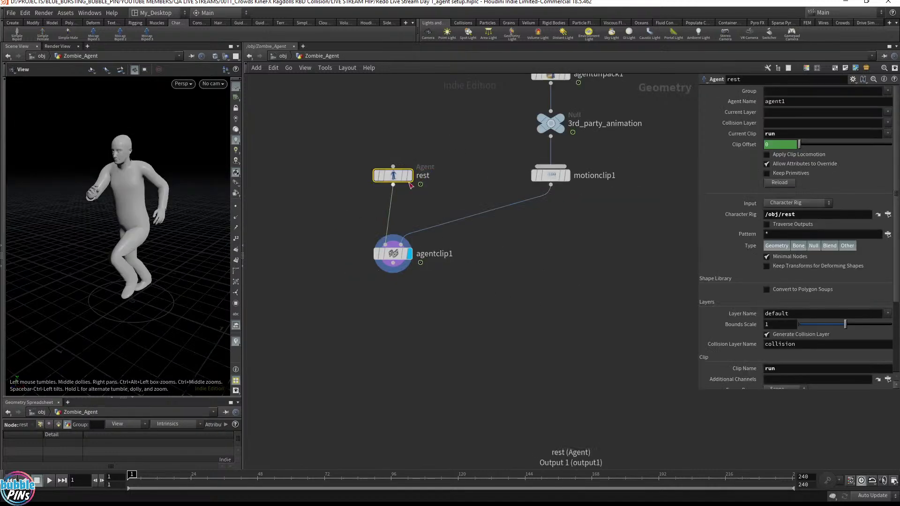
{"action": "left_click", "coordinate": [778, 182]}
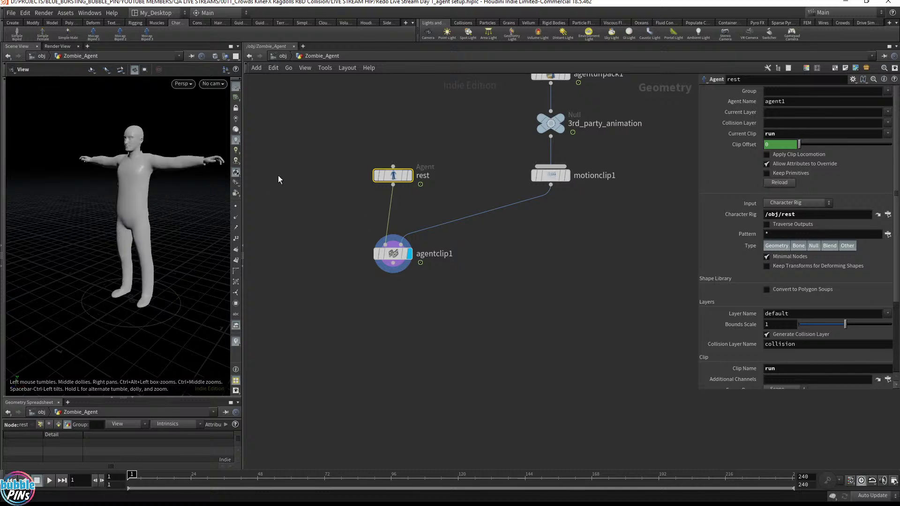
Step: Set the rest agent's Clip Name and Current Clip to rest
{"action": "left_click", "coordinate": [796, 134]}
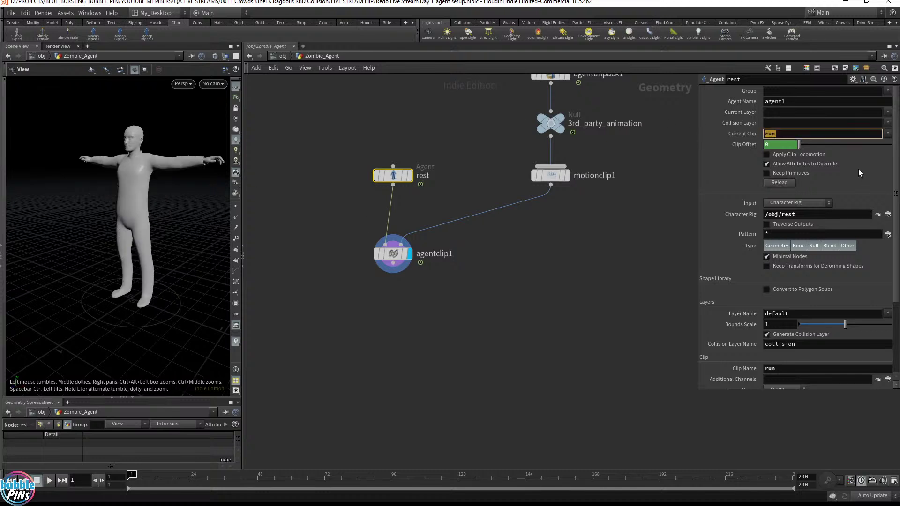
{"action": "key", "text": "BackSpace"}
{"action": "scroll", "coordinate": [779, 313], "scroll_direction": "down", "scroll_amount": 5}
{"action": "left_click", "coordinate": [769, 307]}
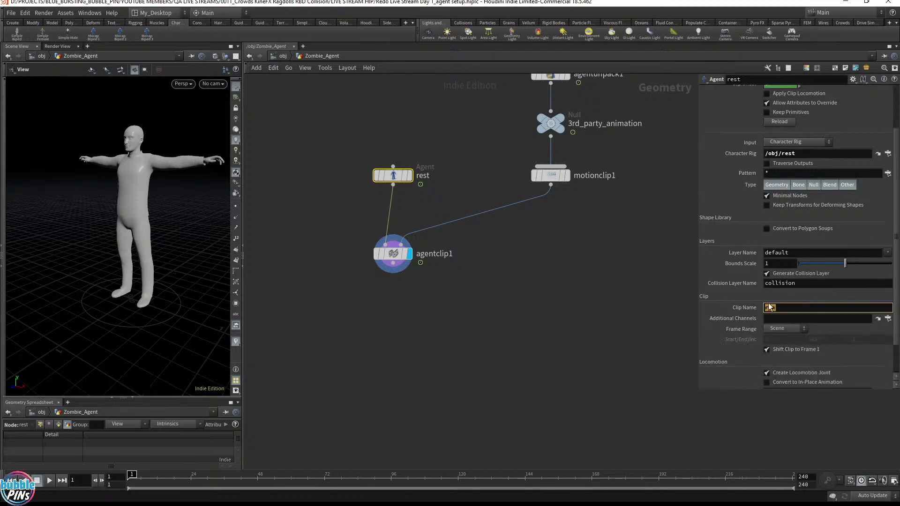
{"action": "type", "text": "rest"}
{"action": "key", "text": "Return"}
{"action": "scroll", "coordinate": [792, 134], "scroll_direction": "up", "scroll_amount": 5}
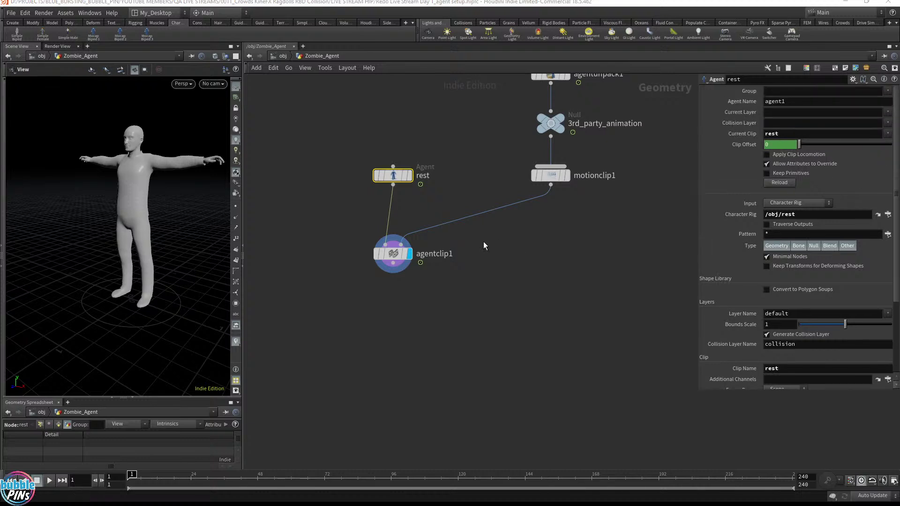
{"action": "left_click", "coordinate": [797, 133]}
{"action": "type", "text": "rest"}
Step: Preview agentclip1 with Current Clip set to rest, and set it to zombie_walk
{"action": "left_click_drag", "start_coordinate": [359, 280], "coordinate": [451, 229]}
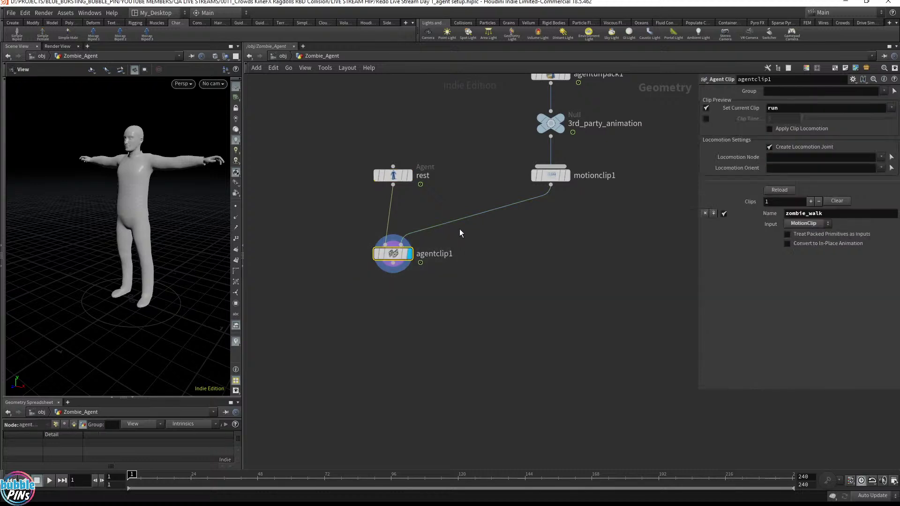
{"action": "left_click", "coordinate": [891, 107]}
{"action": "left_click", "coordinate": [879, 130]}
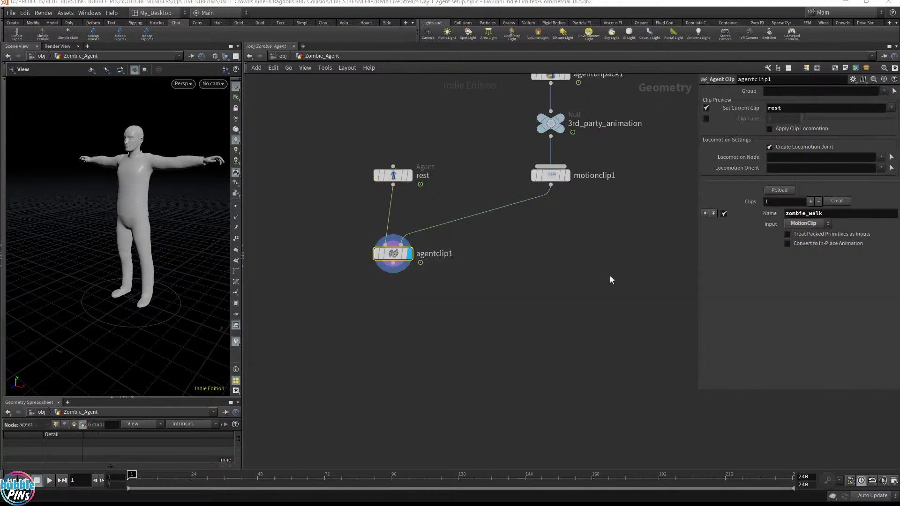
{"action": "left_click", "coordinate": [891, 109]}
{"action": "left_click", "coordinate": [870, 128]}
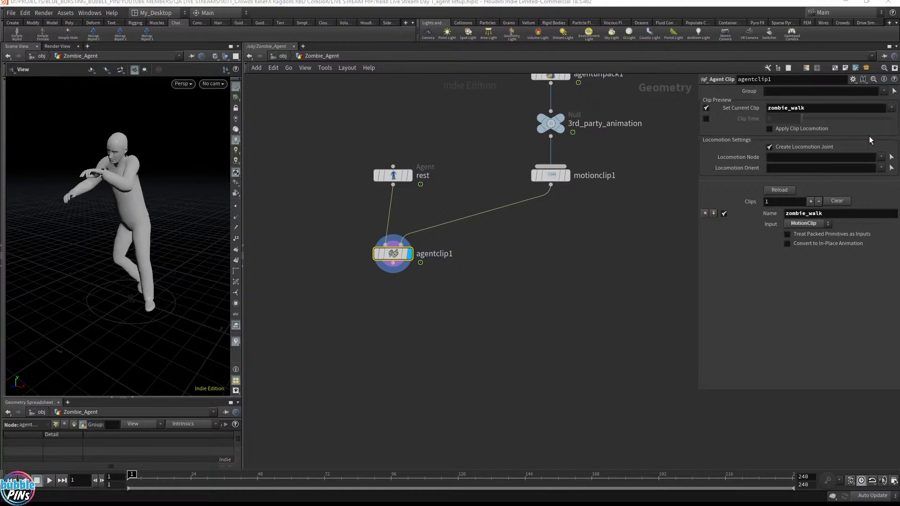
{"action": "left_click", "coordinate": [891, 107]}
{"action": "left_click", "coordinate": [875, 138]}
Step: Move agentclip1 closer beneath the rest node and save the scene file
{"action": "mouse_move", "coordinate": [397, 261]}
{"action": "left_click_drag", "start_coordinate": [395, 237], "coordinate": [395, 236]}
{"action": "key", "text": "ctrl+s"}
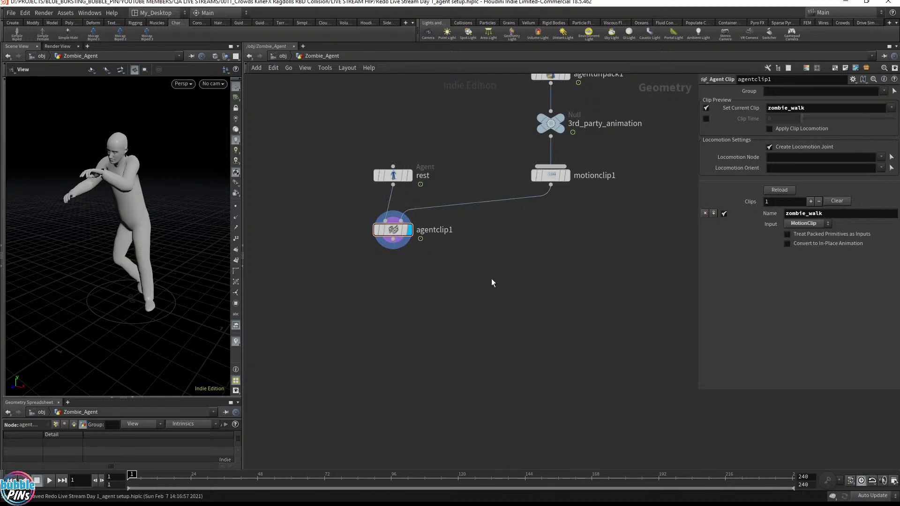
{"action": "middle_click_drag", "start_coordinate": [596, 281], "coordinate": [597, 271]}
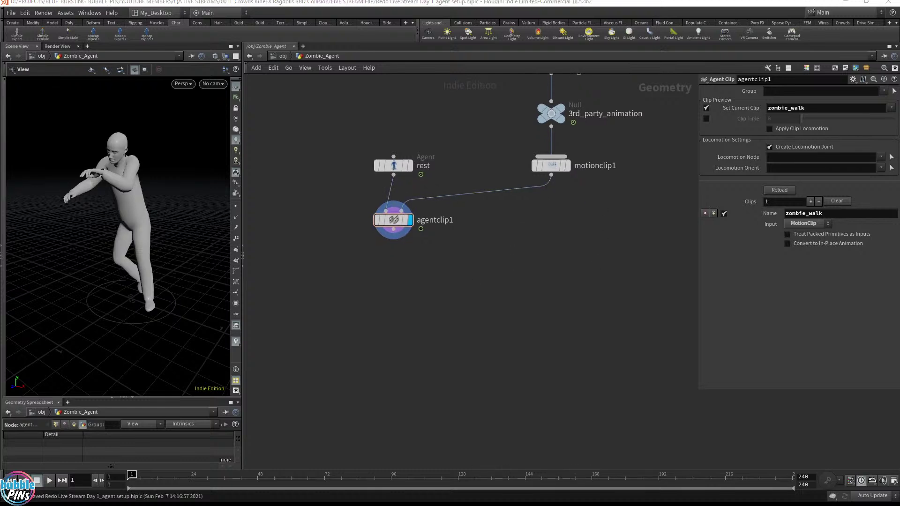
Step: Add an Agent Collision Layer node beneath agentclip1, fed by its output, and display it
{"action": "left_click", "coordinate": [530, 304]}
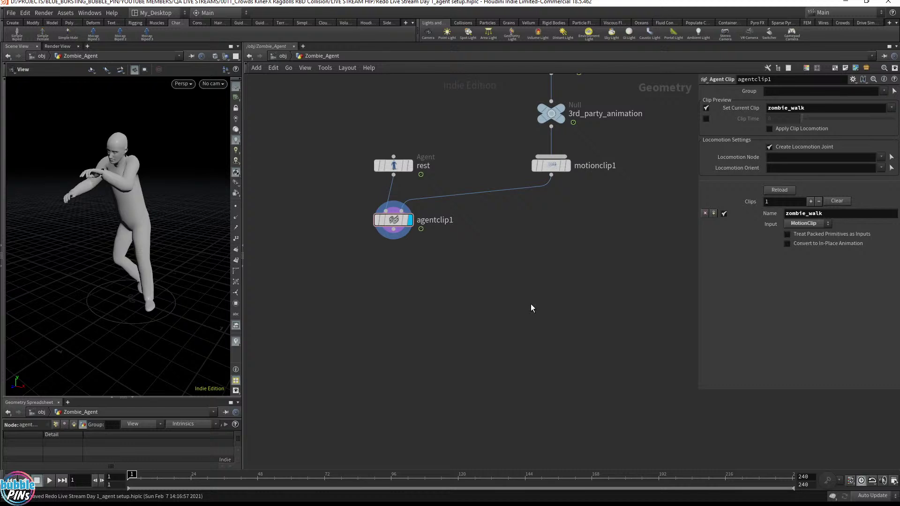
{"action": "key", "text": "Tab"}
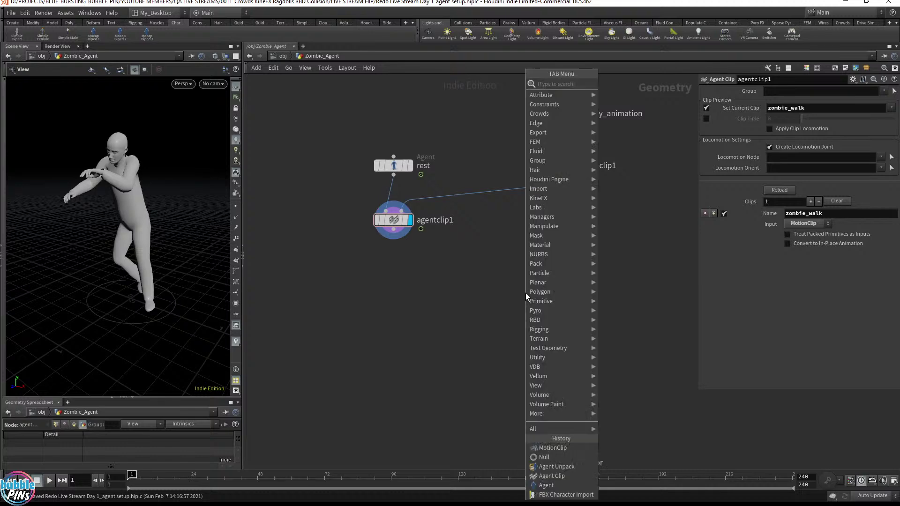
{"action": "type", "text": "agent"}
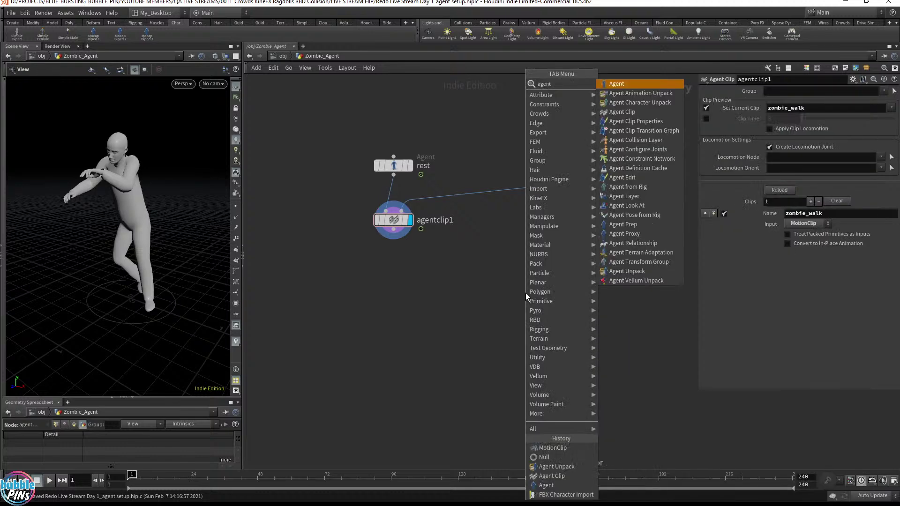
{"action": "type", "text": " coll"}
{"action": "key", "text": "Return"}
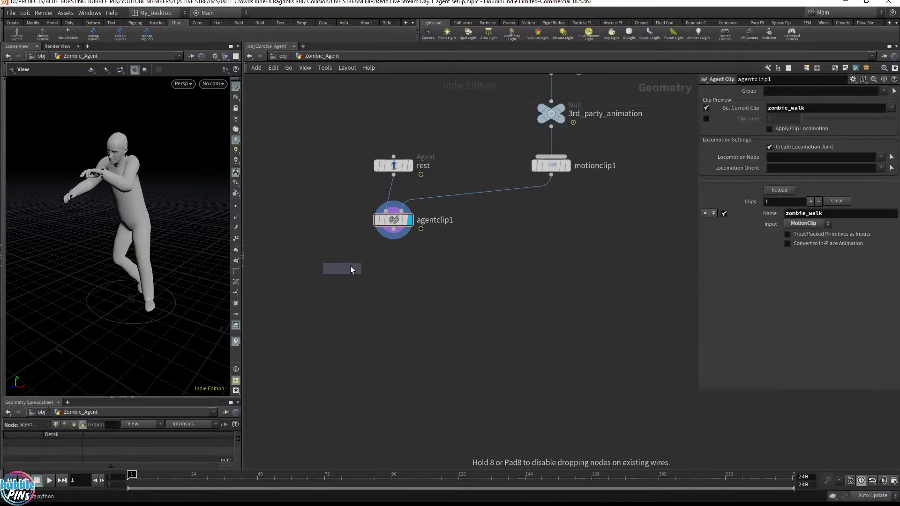
{"action": "left_click", "coordinate": [395, 262]}
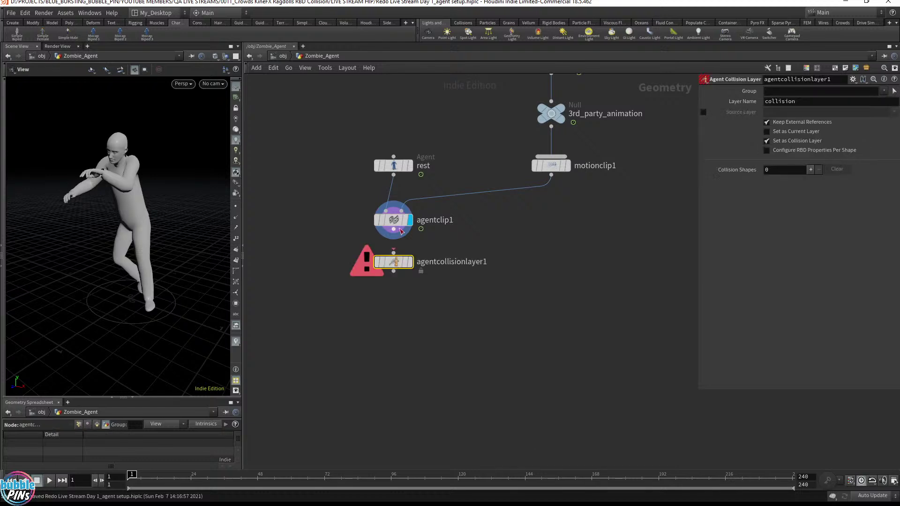
{"action": "left_click", "coordinate": [410, 264]}
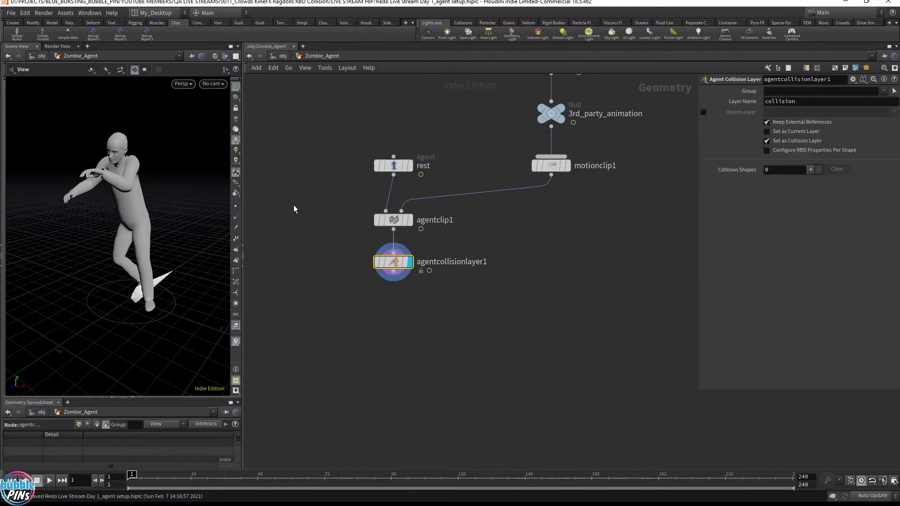
Step: Widen the scene viewport, hide the tool shelves, and inspect the displayed agent from another angle
{"action": "left_click_drag", "start_coordinate": [242, 213], "coordinate": [302, 213]}
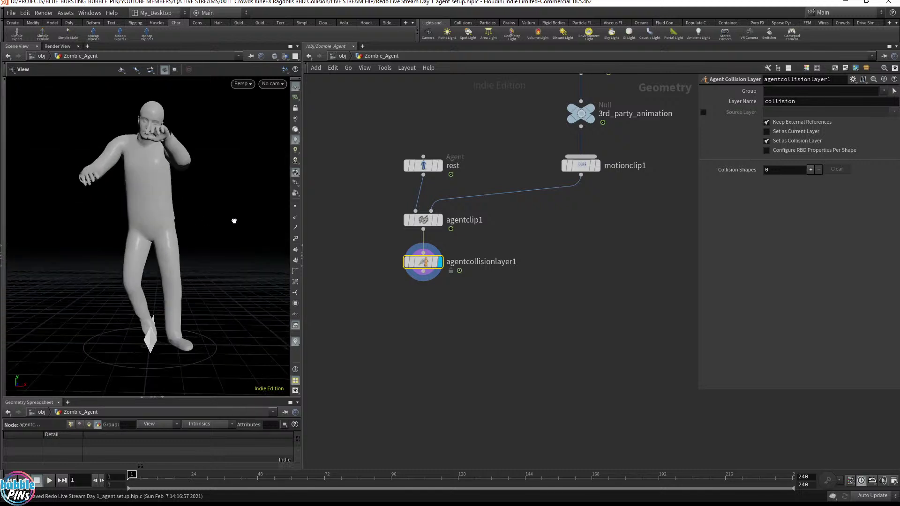
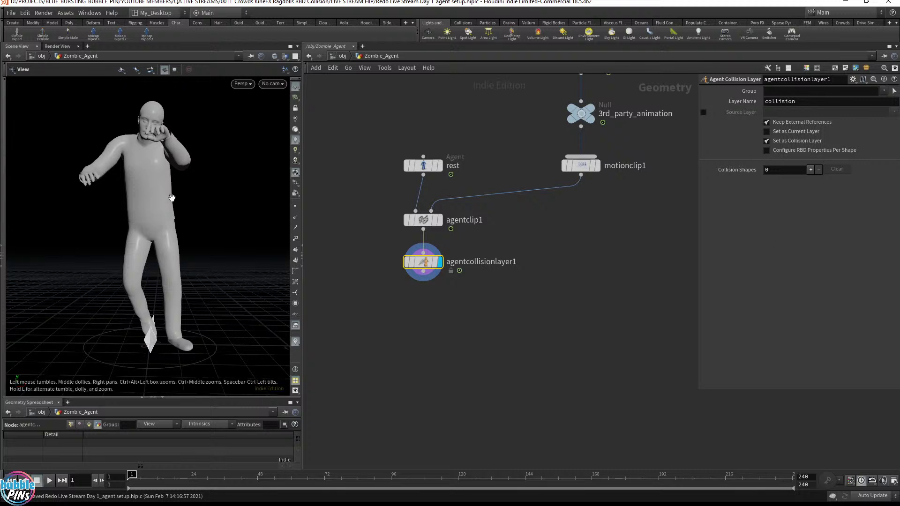
{"action": "left_click_drag", "start_coordinate": [176, 202], "coordinate": [136, 202]}
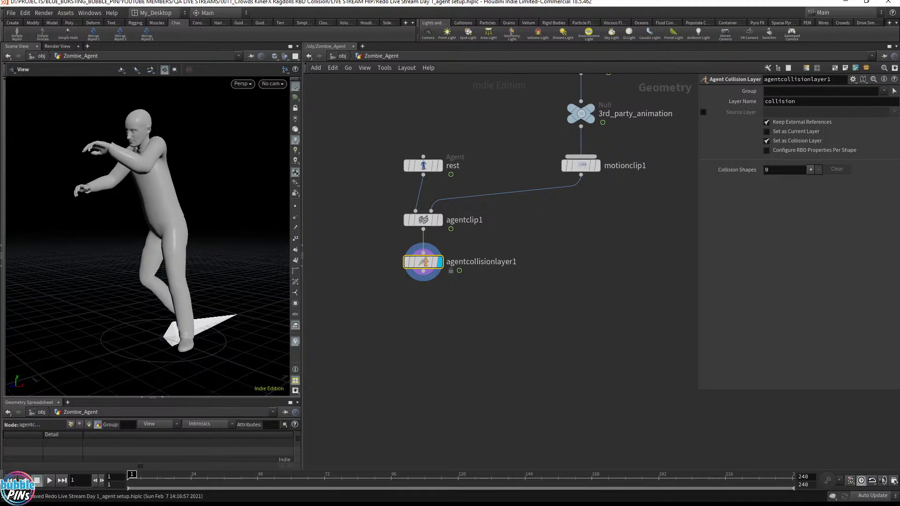
{"action": "left_click_drag", "start_coordinate": [334, 322], "coordinate": [630, 246]}
{"action": "left_click", "coordinate": [2, 31]}
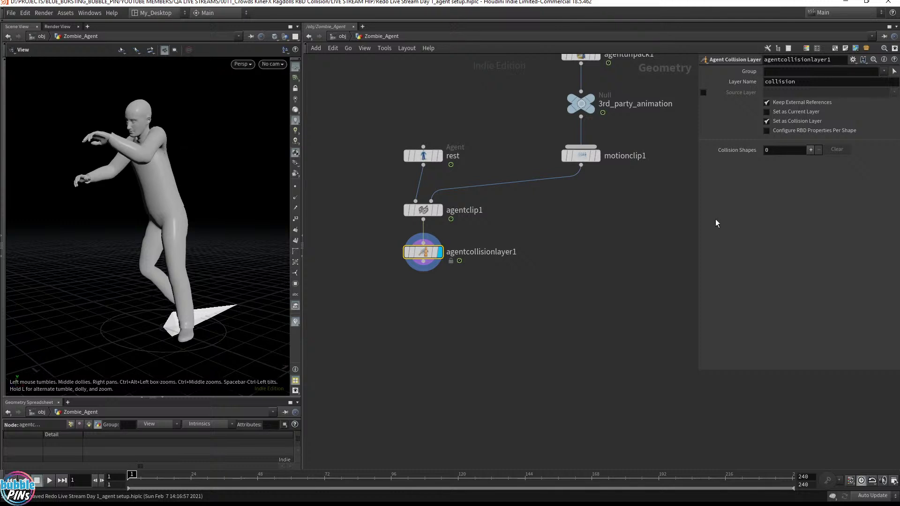
{"action": "middle_click_drag", "start_coordinate": [597, 217], "coordinate": [613, 250]}
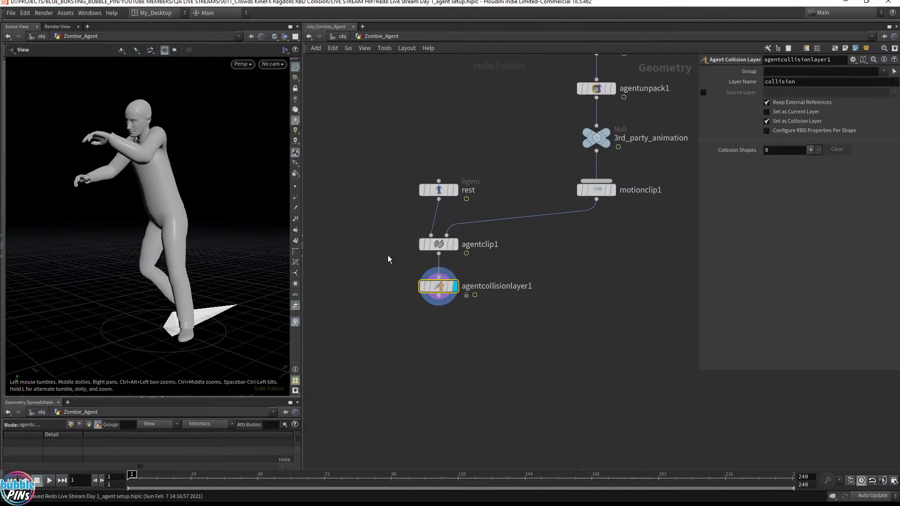
{"action": "left_click_drag", "start_coordinate": [401, 310], "coordinate": [491, 252]}
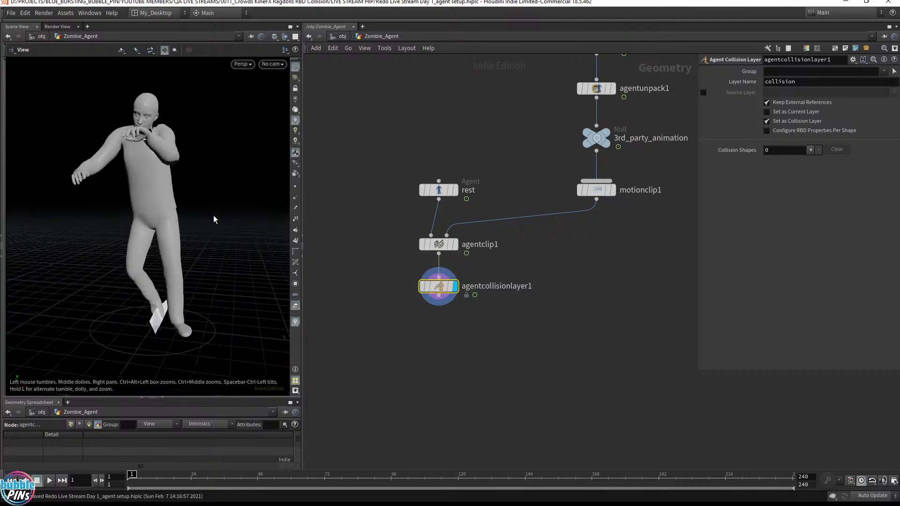
Step: Show agentcollisionlayer1's transform markers in the viewport and examine the agent's bones without the shaded body
{"action": "key", "text": "Return"}
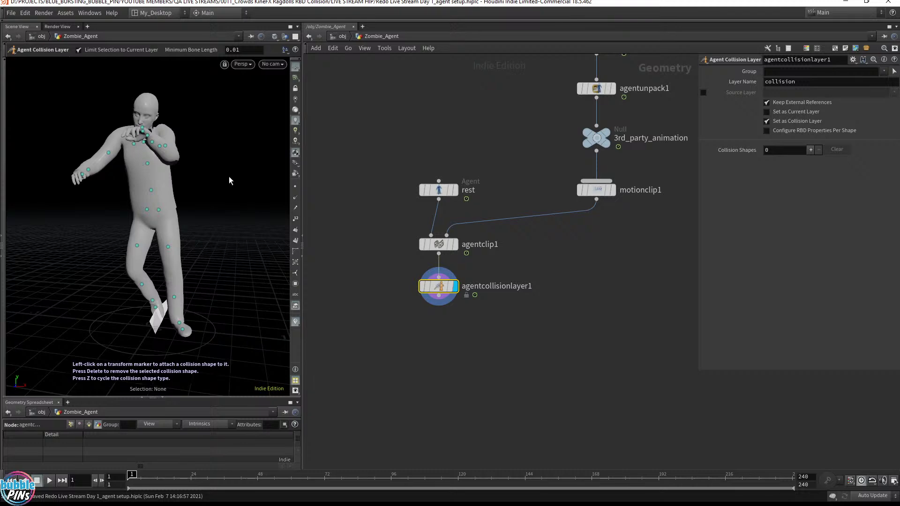
{"action": "key", "text": "w"}
{"action": "mouse_move", "coordinate": [186, 168]}
{"action": "left_mouse_down", "text": "alt"}
{"action": "mouse_move", "coordinate": [263, 164]}
{"action": "mouse_move", "coordinate": [255, 173]}
{"action": "mouse_move", "coordinate": [187, 167]}
{"action": "left_mouse_up", "text": "alt"}
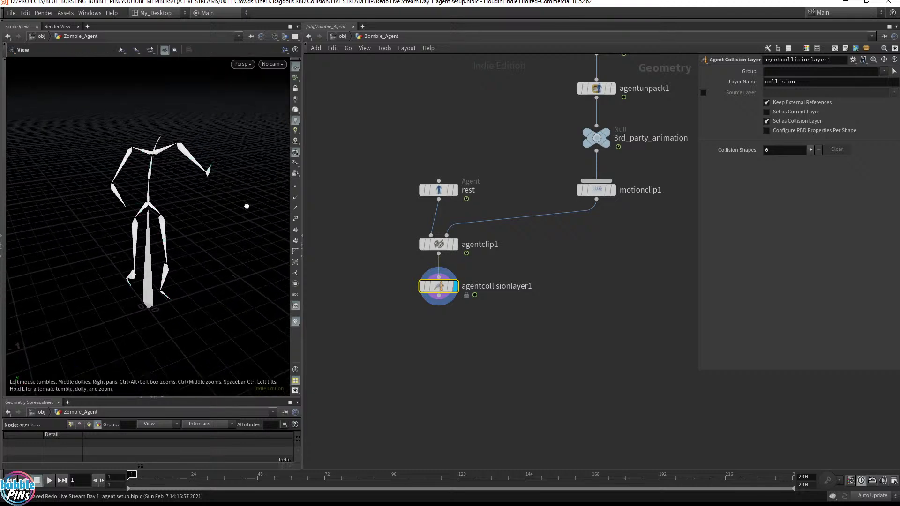
Step: Attach a capsule collision shape to the agent's left upper arm marker and show the shaded body around it
{"action": "left_click_drag", "start_coordinate": [245, 203], "coordinate": [164, 150], "text": "alt"}
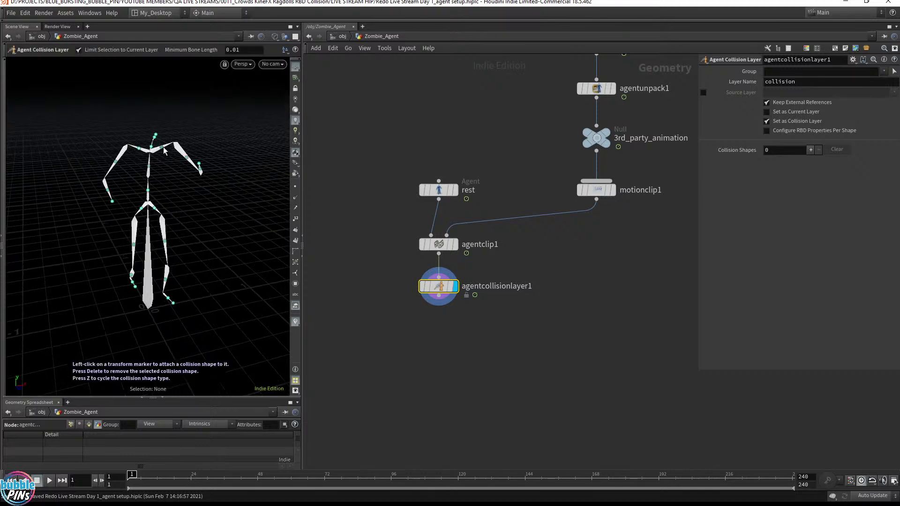
{"action": "left_click", "coordinate": [187, 161]}
{"action": "key", "text": "Escape"}
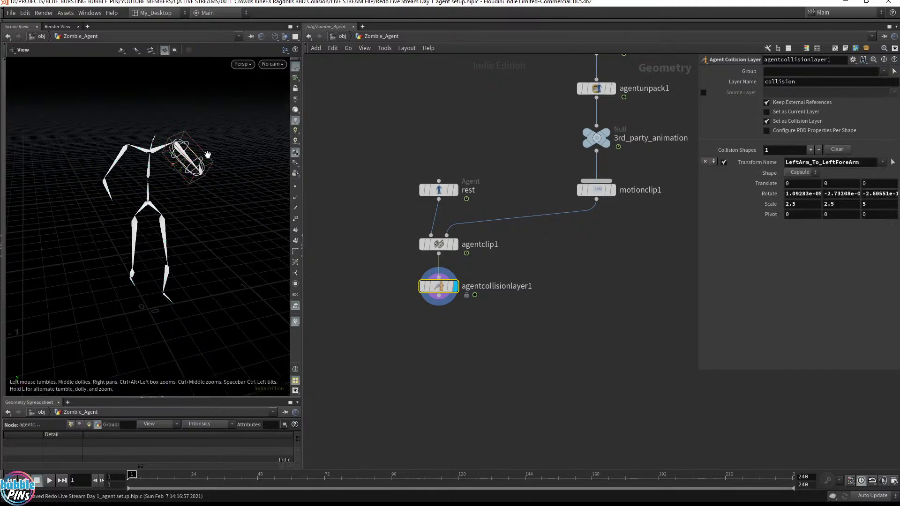
{"action": "key", "text": "f"}
{"action": "left_click_drag", "start_coordinate": [263, 154], "coordinate": [232, 167]}
{"action": "key", "text": "Return"}
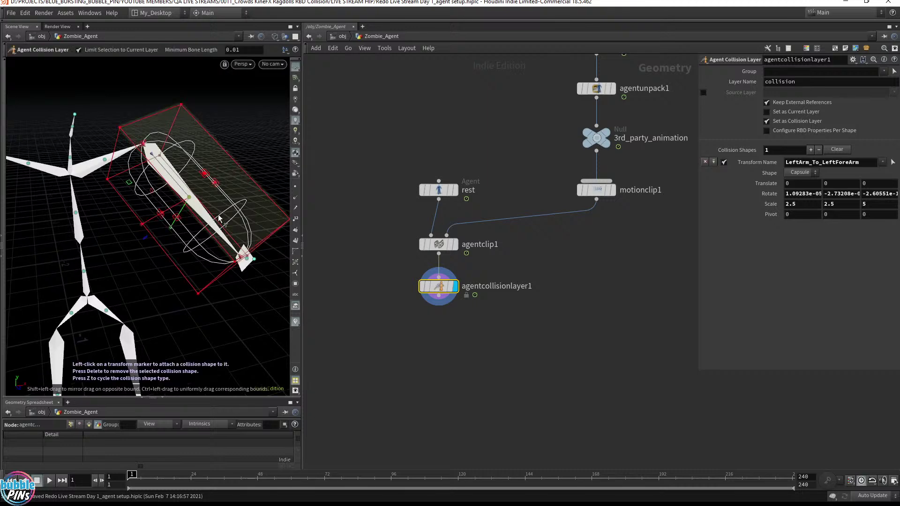
{"action": "key", "text": "w"}
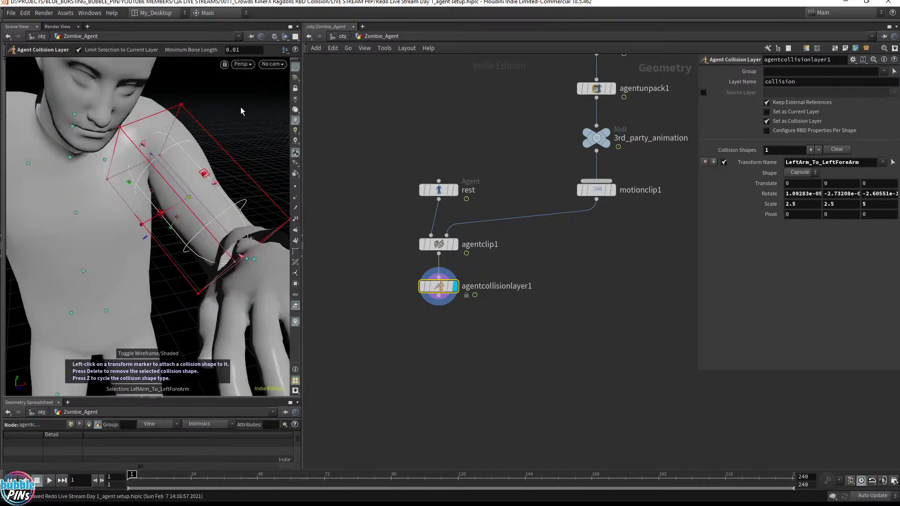
Step: Fit the left upper arm capsule to the arm by reshaping its bounds to a scale of about 2.05 × 2.36 × 5
{"action": "key", "text": "Escape"}
{"action": "left_click_drag", "start_coordinate": [219, 143], "coordinate": [221, 205]}
{"action": "key", "text": "Return"}
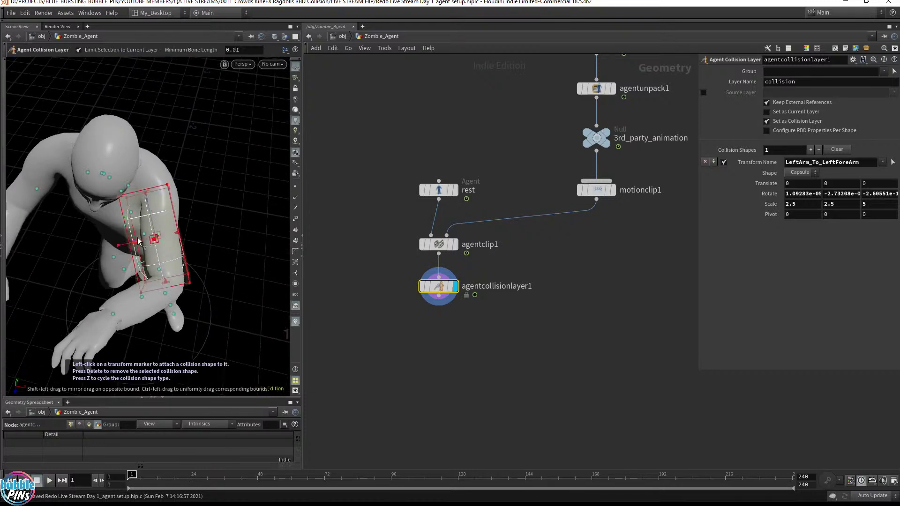
{"action": "key", "text": "Escape"}
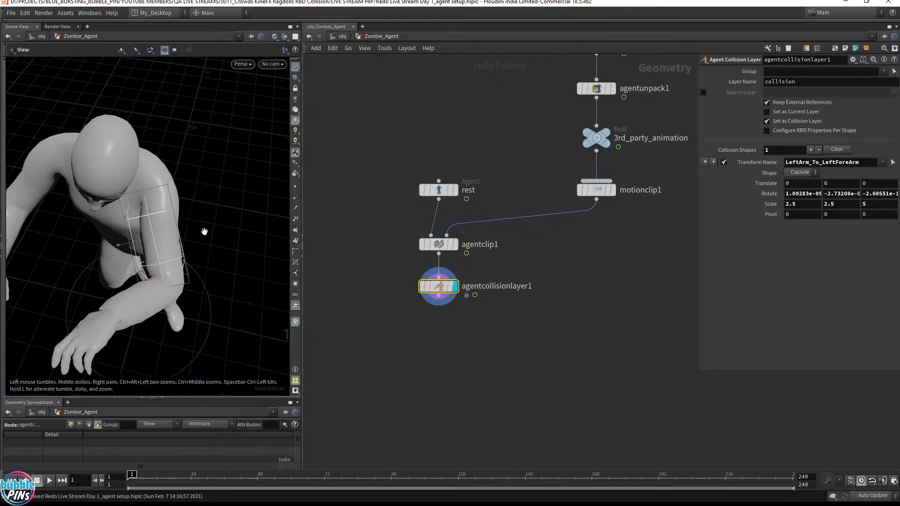
{"action": "scroll", "coordinate": [257, 222], "scroll_direction": "up", "scroll_amount": 5}
{"action": "left_click_drag", "start_coordinate": [257, 219], "coordinate": [235, 211]}
{"action": "key", "text": "Return"}
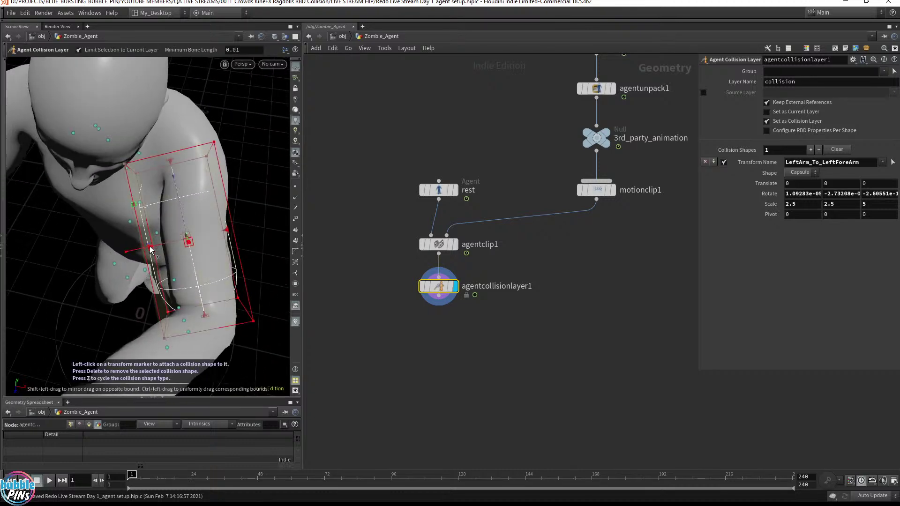
{"action": "mouse_move", "coordinate": [177, 241]}
{"action": "left_mouse_down"}
{"action": "mouse_move", "coordinate": [160, 246]}
{"action": "mouse_move", "coordinate": [166, 244]}
{"action": "left_mouse_up"}
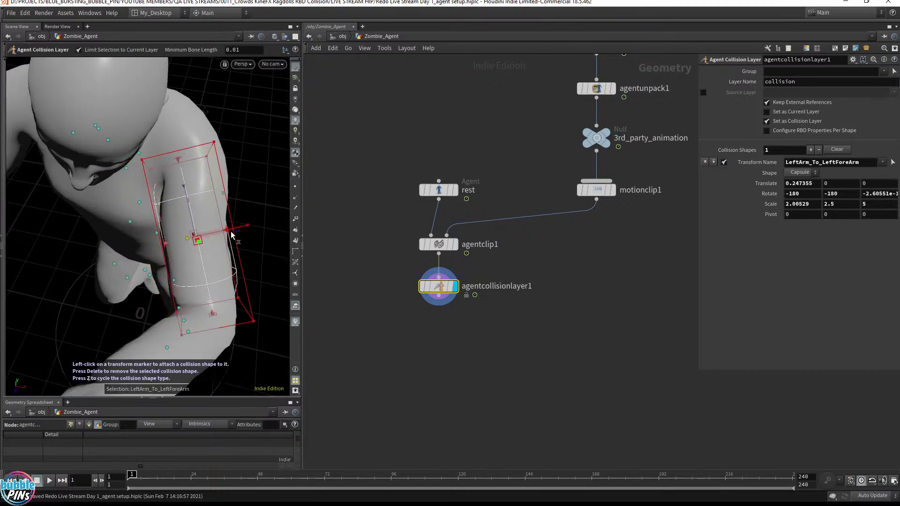
{"action": "left_click_drag", "start_coordinate": [227, 233], "coordinate": [193, 246]}
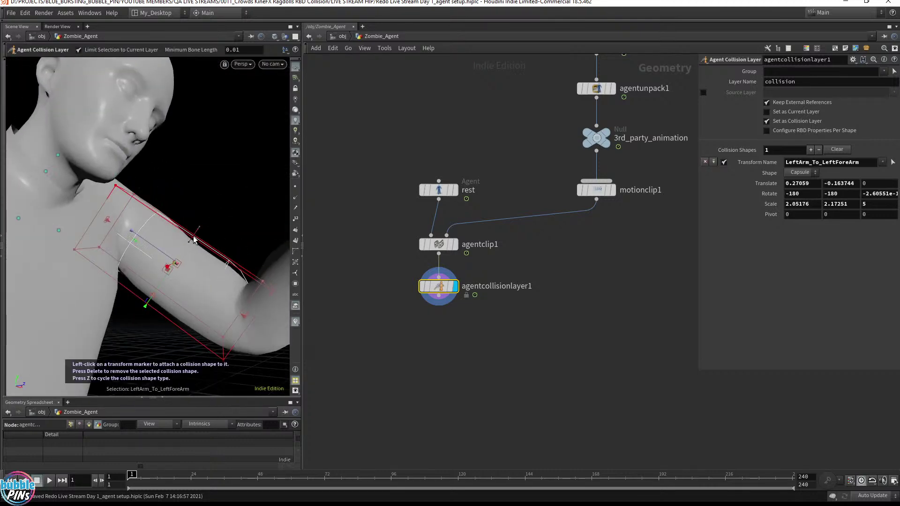
{"action": "left_click_drag", "start_coordinate": [154, 300], "coordinate": [226, 190]}
{"action": "key", "text": "Escape"}
{"action": "key", "text": "Return"}
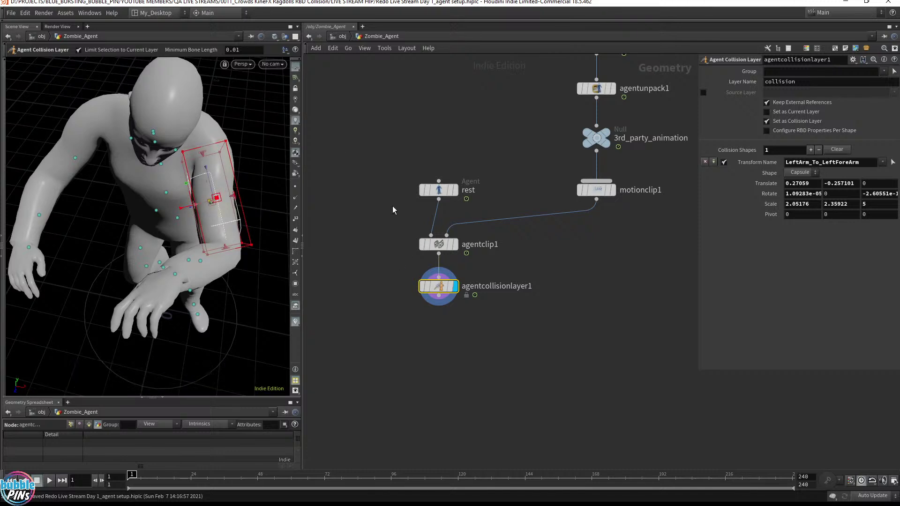
Step: Set agentclip1's current clip to rest and reframe the agent in its T-pose
{"action": "left_click_drag", "start_coordinate": [393, 227], "coordinate": [483, 262]}
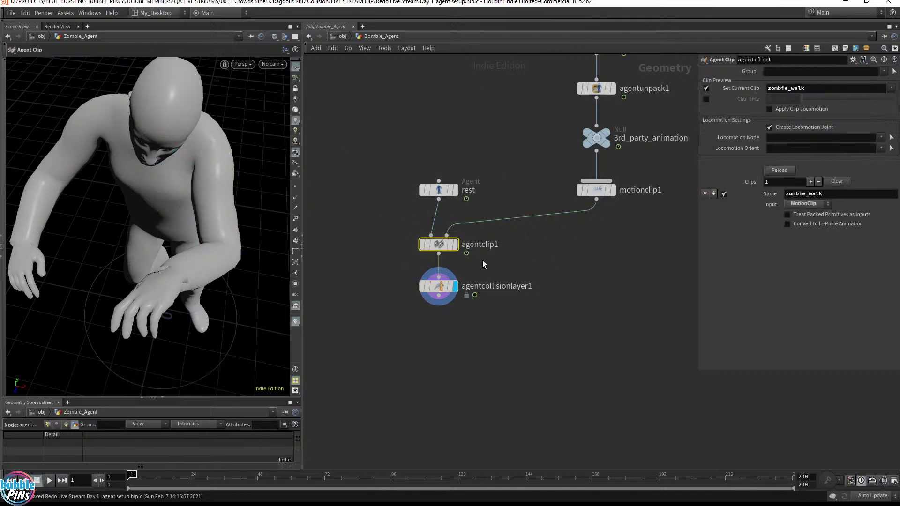
{"action": "left_click_drag", "start_coordinate": [388, 210], "coordinate": [488, 173]}
{"action": "left_click_drag", "start_coordinate": [381, 233], "coordinate": [531, 258]}
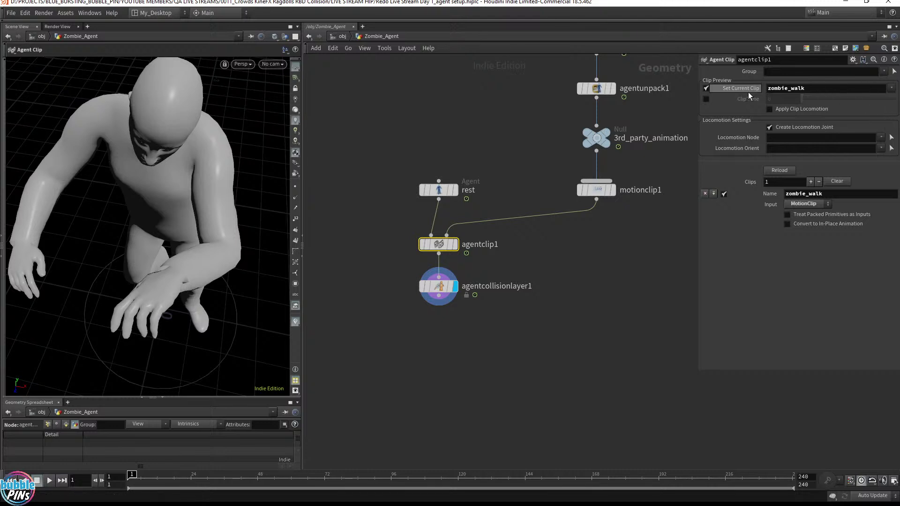
{"action": "left_click", "coordinate": [891, 89]}
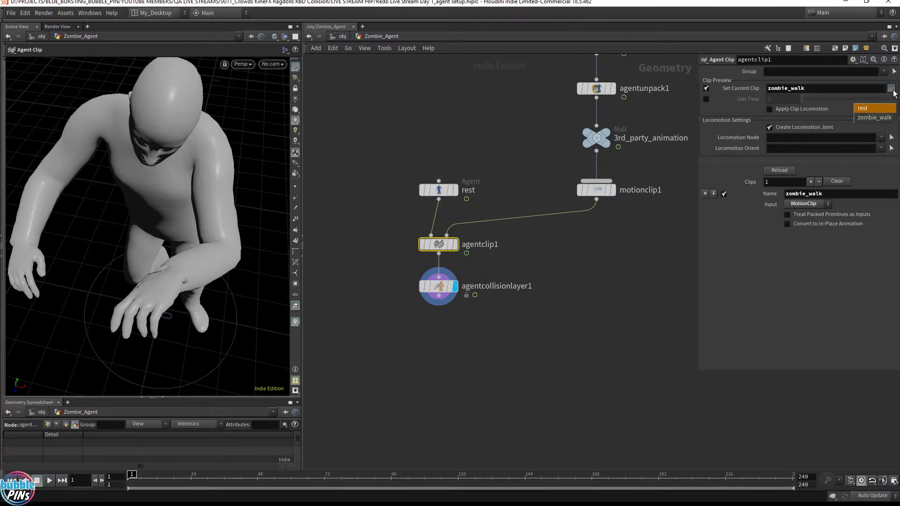
{"action": "left_click", "coordinate": [879, 111]}
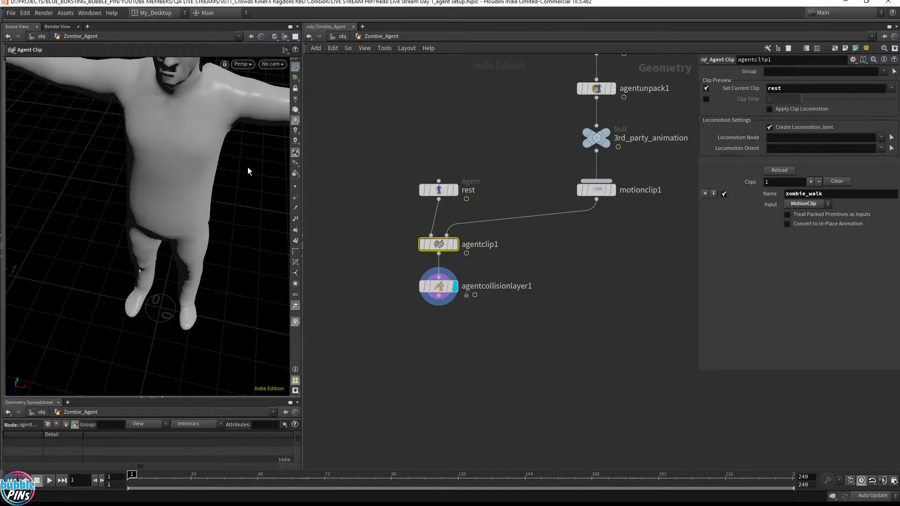
{"action": "key", "text": "Escape"}
{"action": "mouse_move", "coordinate": [249, 194]}
{"action": "left_mouse_down"}
{"action": "mouse_move", "coordinate": [261, 160]}
{"action": "mouse_move", "coordinate": [245, 195]}
{"action": "left_mouse_up"}
{"action": "key", "text": "Return"}
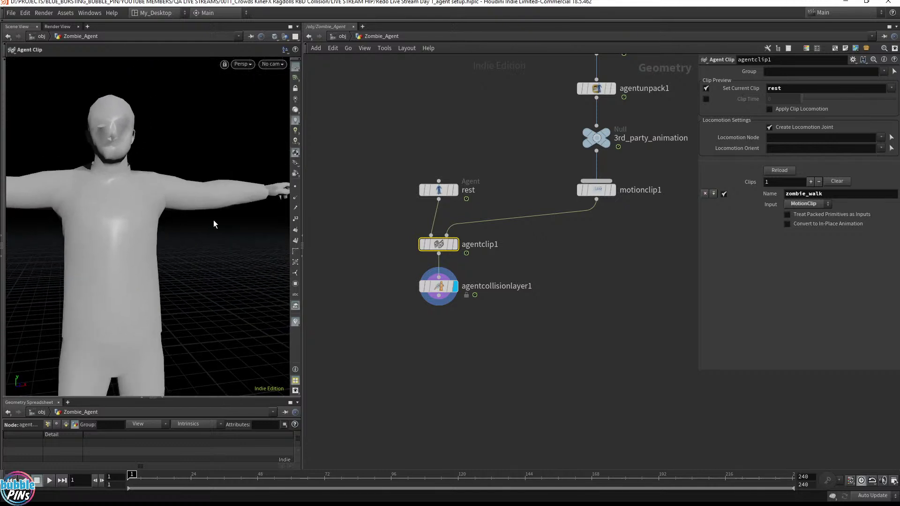
Step: In agentcollisionlayer1, extend the left upper arm capsule along the arm to a scale of about 2.16 × 2.36 × 5.98
{"action": "left_click_drag", "start_coordinate": [386, 305], "coordinate": [483, 275]}
{"action": "left_click_drag", "start_coordinate": [235, 221], "coordinate": [234, 215]}
{"action": "left_click_drag", "start_coordinate": [303, 170], "coordinate": [457, 170]}
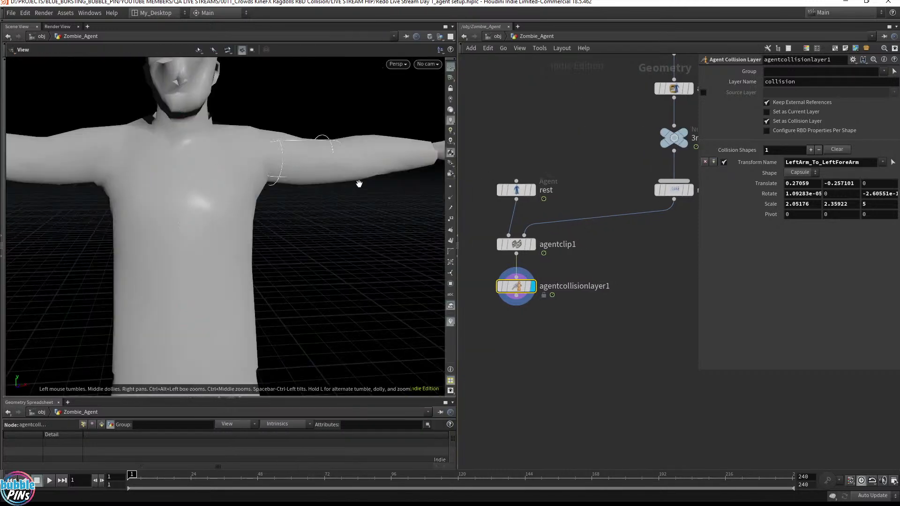
{"action": "left_click_drag", "start_coordinate": [358, 184], "coordinate": [351, 231]}
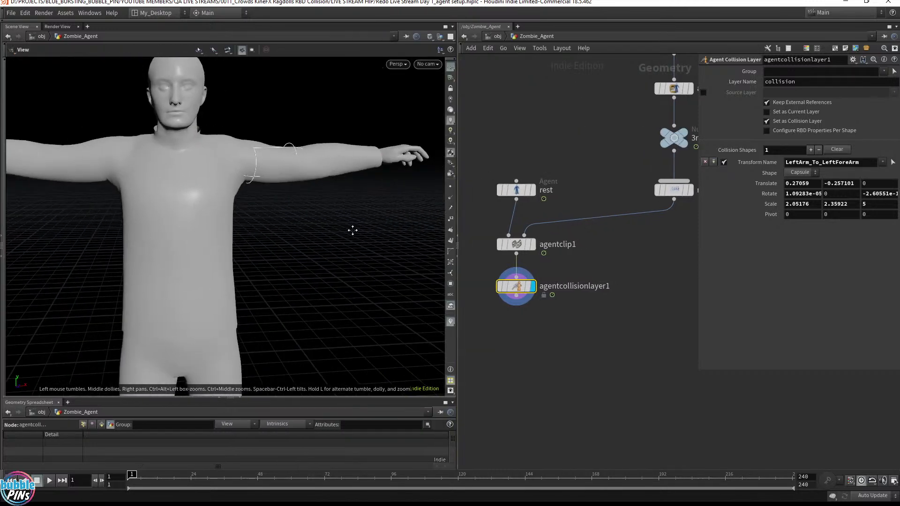
{"action": "left_click", "coordinate": [271, 164]}
{"action": "left_click_drag", "start_coordinate": [274, 178], "coordinate": [280, 139], "text": "alt"}
{"action": "key", "text": "space"}
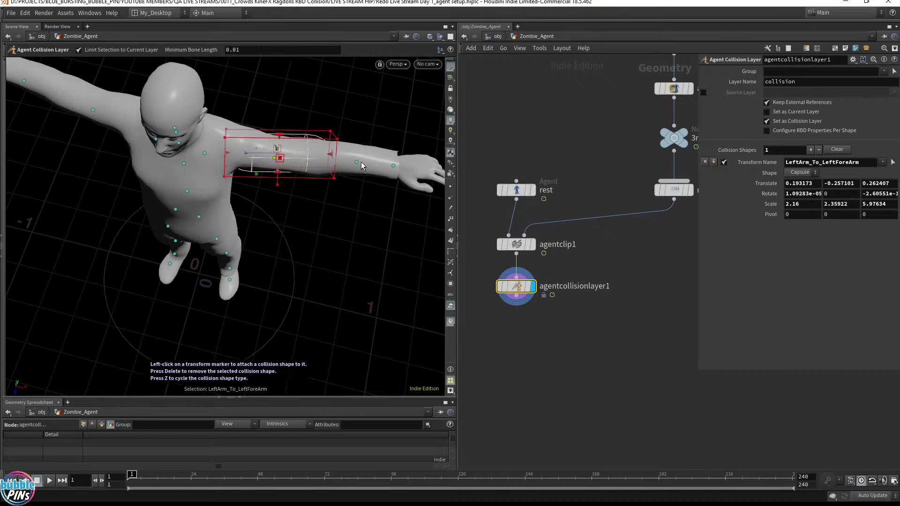
Step: Attach a capsule to the left forearm and fit it to a scale of about 2.11 × 2 × 4.85
{"action": "left_click", "coordinate": [356, 163]}
{"action": "left_click_drag", "start_coordinate": [323, 158], "coordinate": [307, 158]}
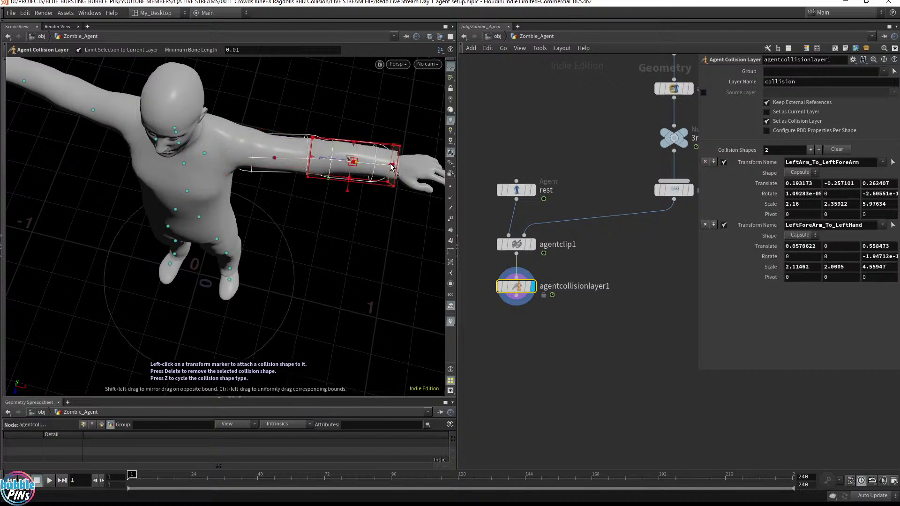
{"action": "left_click_drag", "start_coordinate": [393, 165], "coordinate": [391, 164]}
{"action": "left_click_drag", "start_coordinate": [355, 206], "coordinate": [347, 169], "text": "alt"}
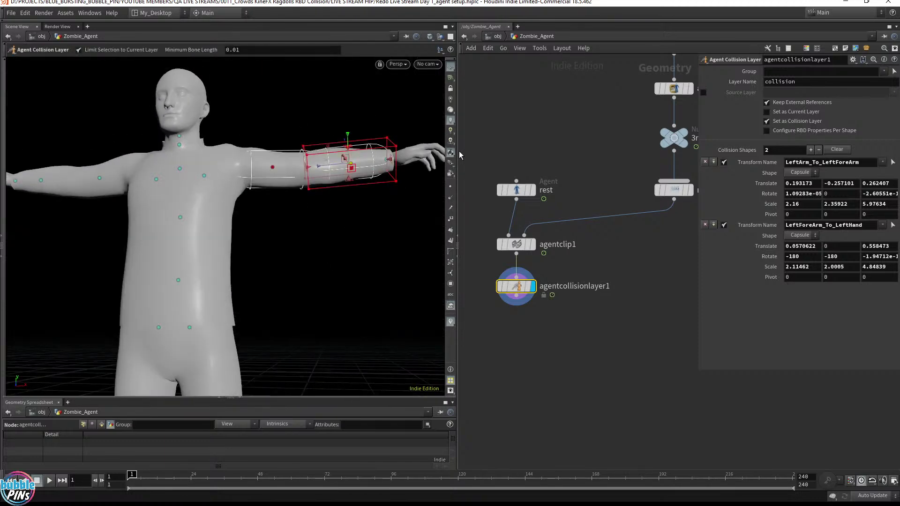
Step: Replace agentcollisionlayer1 with the prepared copy containing 27 collision shapes, placed beneath agentclip1, and narrow the scene viewport
{"action": "left_click_drag", "start_coordinate": [459, 155], "coordinate": [274, 157]}
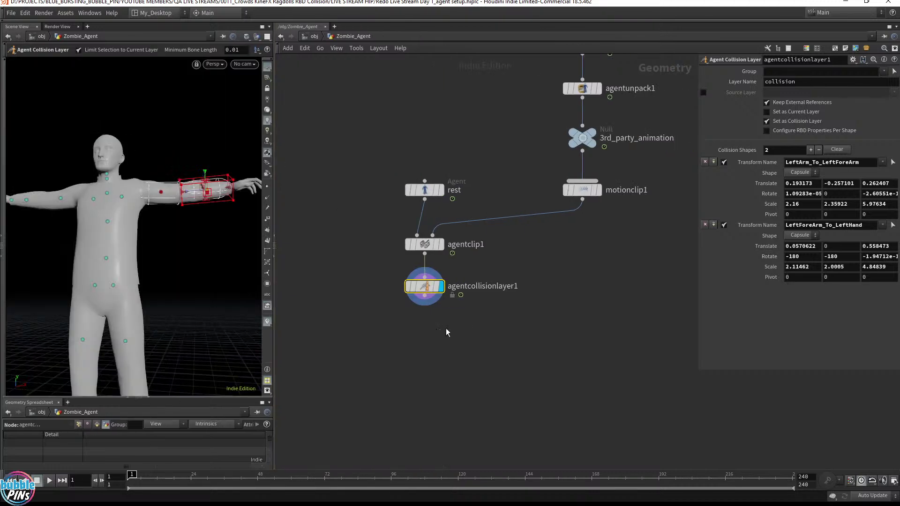
{"action": "key", "text": "Delete"}
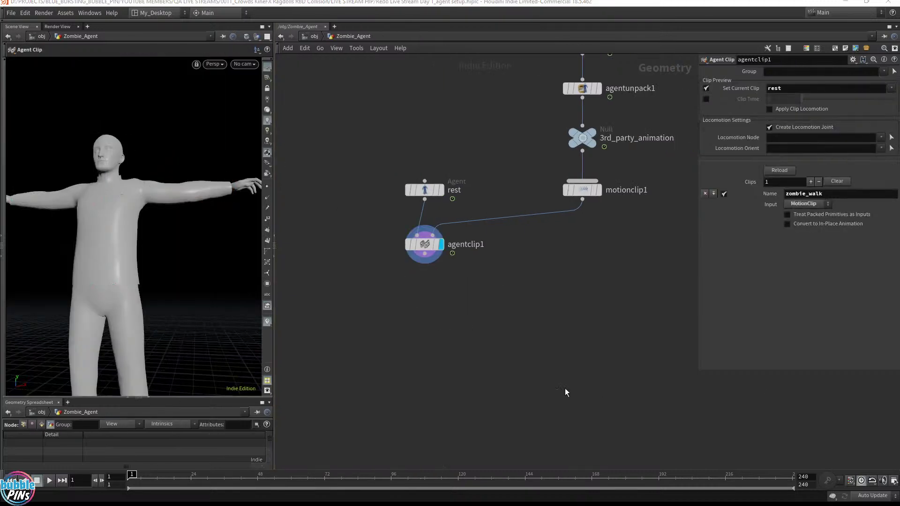
{"action": "key", "text": "ctrl+z"}
{"action": "left_click_drag", "start_coordinate": [516, 297], "coordinate": [447, 293]}
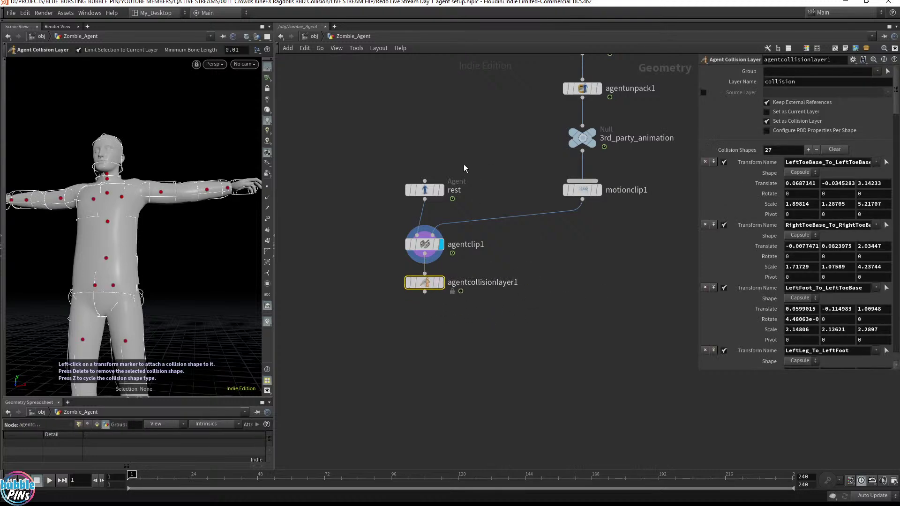
Step: Move agentclip1 and agentcollisionlayer1 up closer to the rest node, and display the collision layer with the whole agent in view
{"action": "left_click", "coordinate": [423, 247], "text": "shift"}
{"action": "left_click_drag", "start_coordinate": [423, 247], "coordinate": [423, 237]}
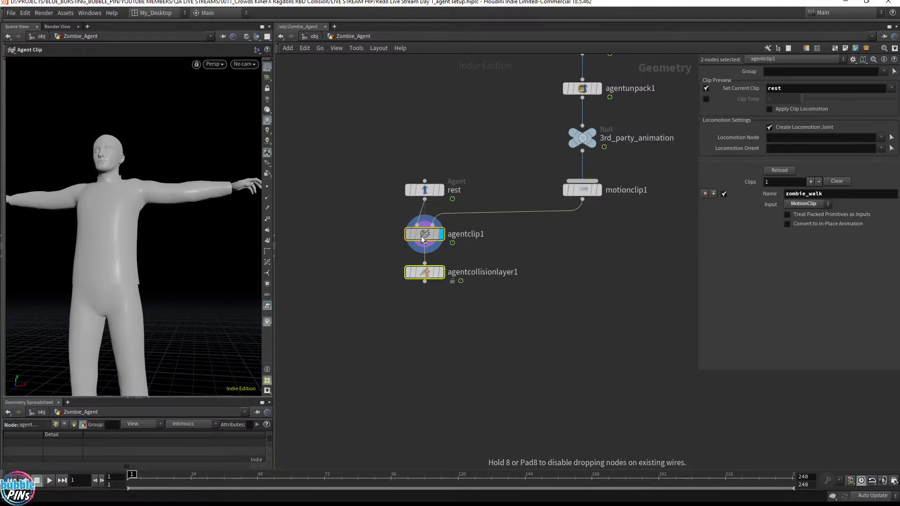
{"action": "left_click", "coordinate": [555, 258]}
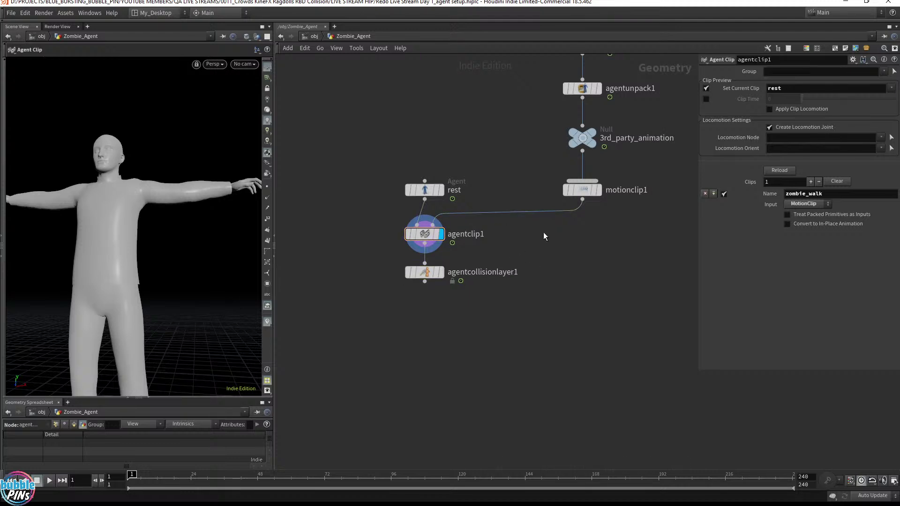
{"action": "left_click", "coordinate": [441, 272]}
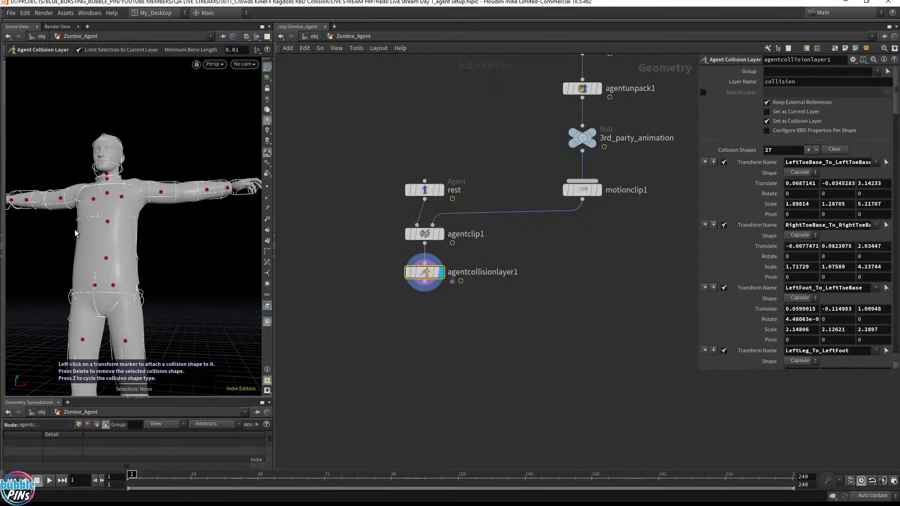
{"action": "key", "text": "Escape"}
{"action": "left_click_drag", "start_coordinate": [207, 246], "coordinate": [107, 170]}
{"action": "key", "text": "Return"}
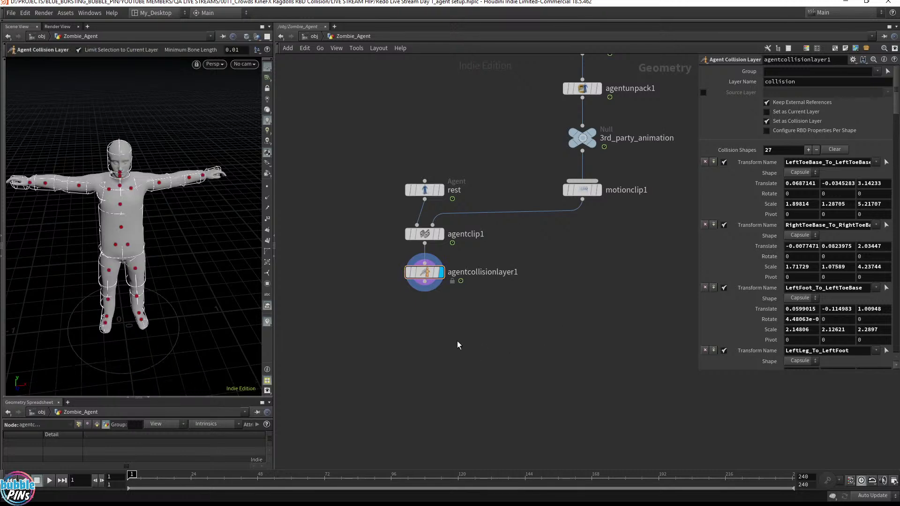
Step: Add an Agent Configure Joints node beneath agentcollisionlayer1, fed by its output, and display it
{"action": "key", "text": "Tab"}
{"action": "type", "text": "agent"}
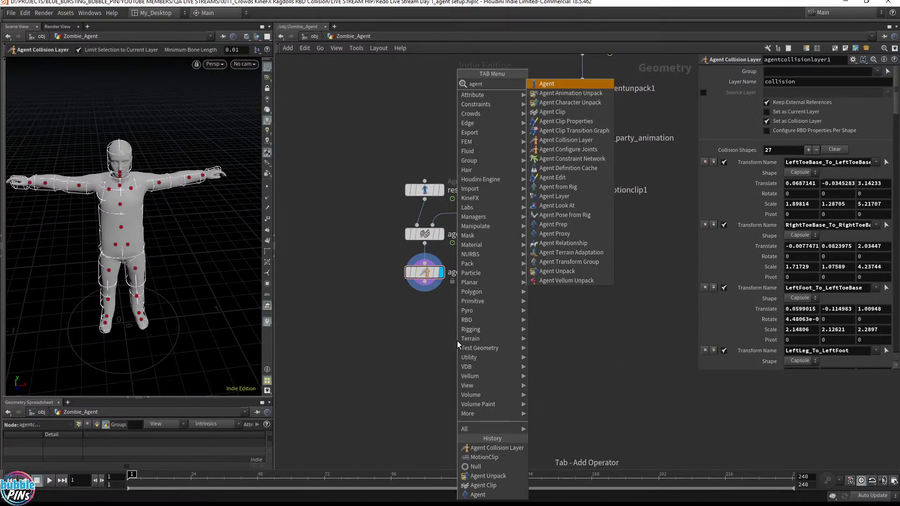
{"action": "type", "text": " join"}
{"action": "key", "text": "Return"}
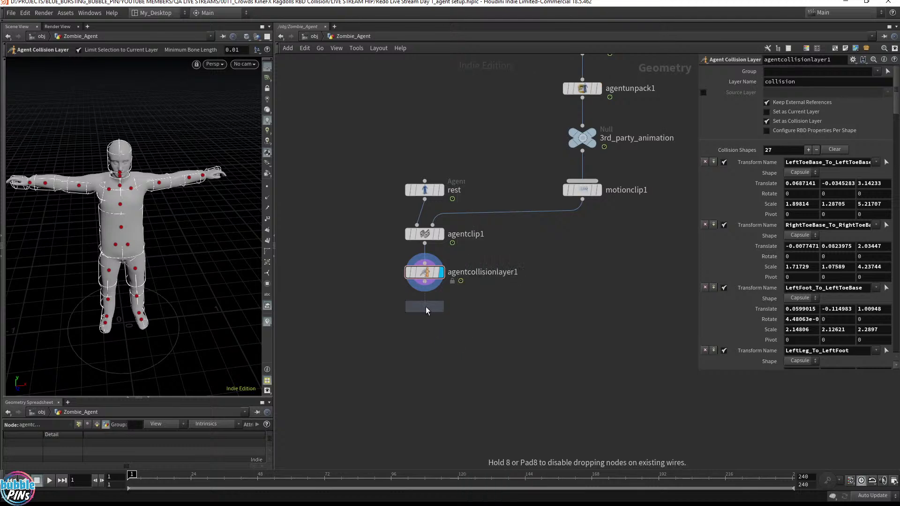
{"action": "left_click", "coordinate": [445, 317]}
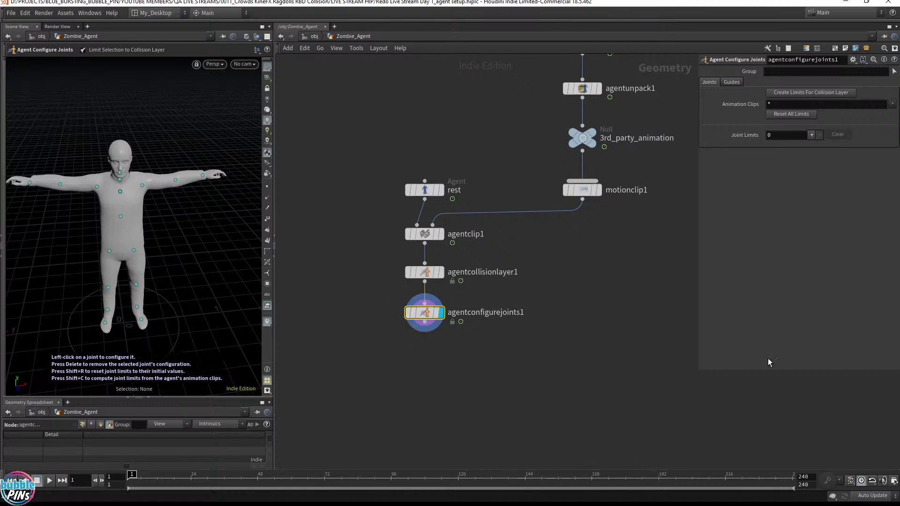
{"action": "left_click_drag", "start_coordinate": [380, 343], "coordinate": [546, 300]}
{"action": "key", "text": "Tab"}
{"action": "type", "text": "agent"}
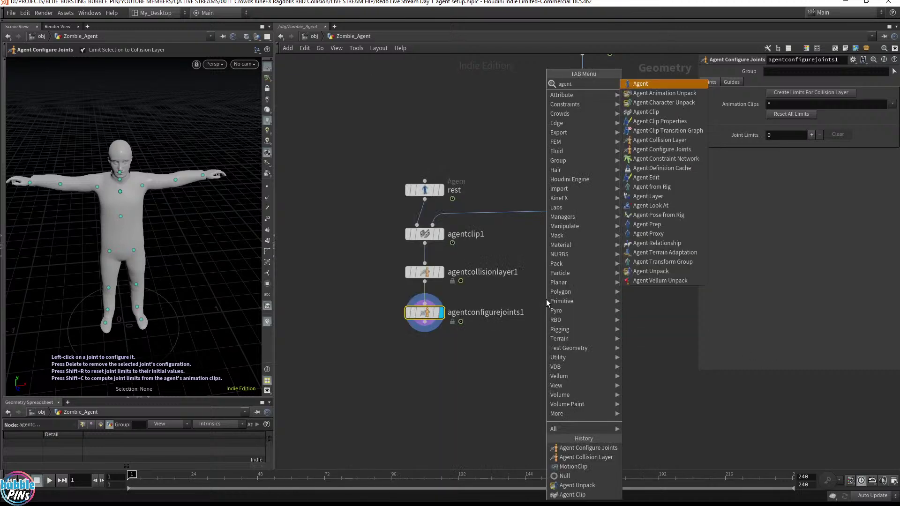
{"action": "type", "text": " join"}
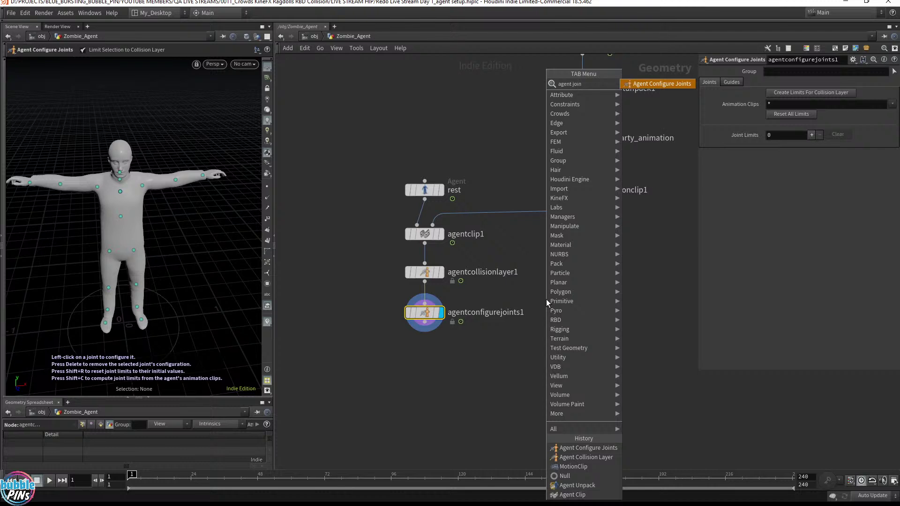
{"action": "key", "text": "Escape"}
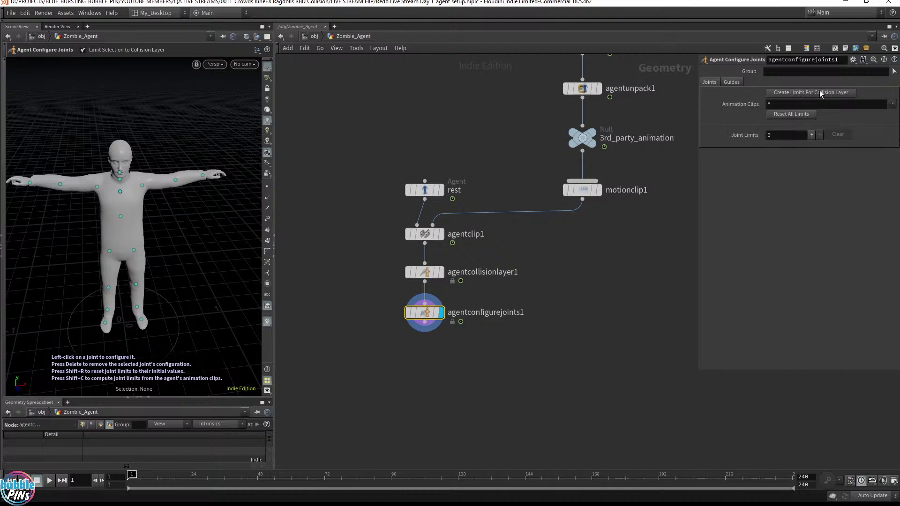
Step: Nudge agentcollisionlayer1 slightly down in the node chain and keep agentconfigurejoints1 selected
{"action": "mouse_move", "coordinate": [438, 268]}
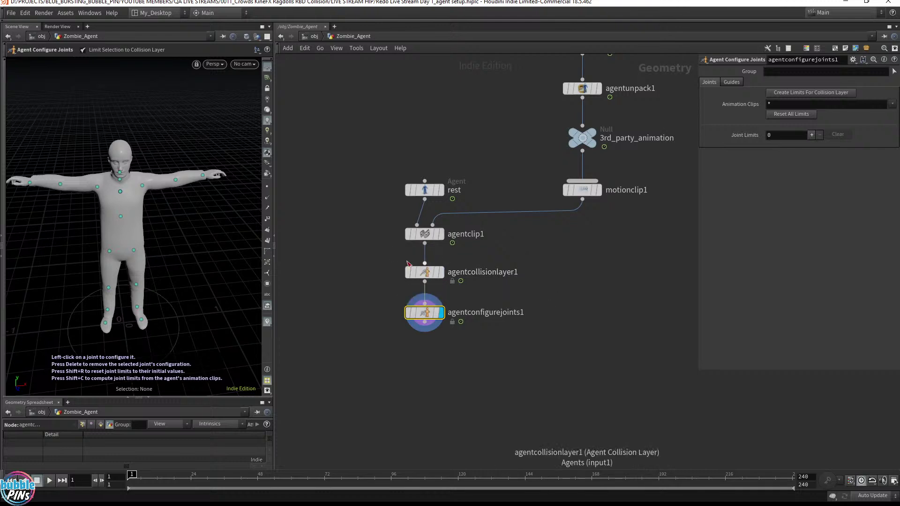
{"action": "mouse_move", "coordinate": [428, 276]}
{"action": "left_mouse_down"}
{"action": "mouse_move", "coordinate": [391, 272]}
{"action": "mouse_move", "coordinate": [428, 273]}
{"action": "left_mouse_up"}
{"action": "left_click_drag", "start_coordinate": [368, 346], "coordinate": [487, 271]}
{"action": "left_click_drag", "start_coordinate": [319, 356], "coordinate": [480, 301]}
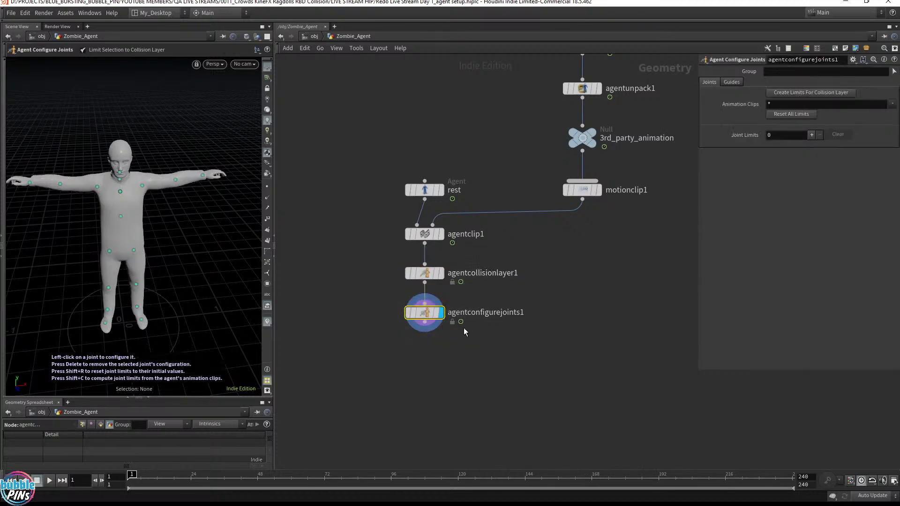
Step: Create joint limits for the agent's collision layer on agentconfigurejoints1 and look through the generated joint entries
{"action": "left_click", "coordinate": [815, 91]}
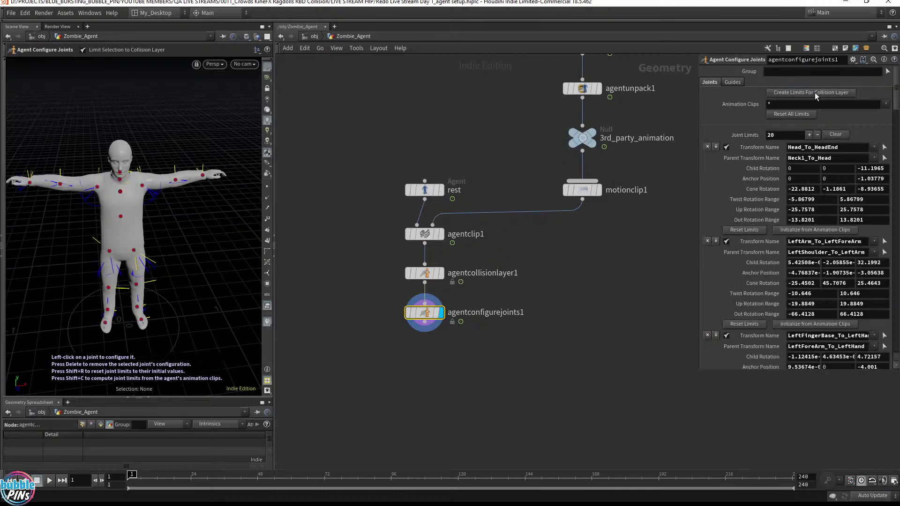
{"action": "scroll", "coordinate": [845, 219], "scroll_direction": "down", "scroll_amount": 3}
{"action": "scroll", "coordinate": [844, 218], "scroll_direction": "down", "scroll_amount": 8}
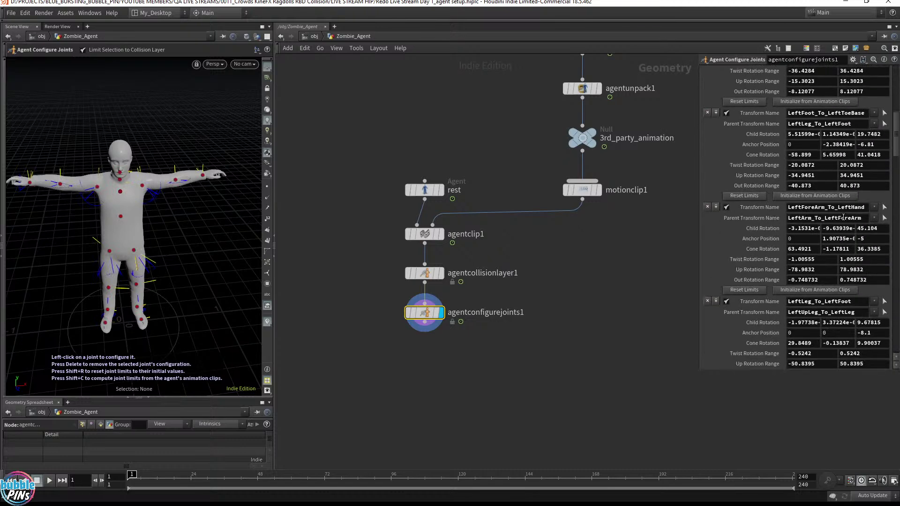
Step: Maximize the scene view and examine the joint limit guides around the agent's shoulders and arms
{"action": "key", "text": "Escape"}
{"action": "left_click_drag", "start_coordinate": [181, 234], "coordinate": [177, 201]}
{"action": "middle_click_drag", "start_coordinate": [177, 201], "coordinate": [294, 168]}
{"action": "scroll", "coordinate": [294, 168], "scroll_direction": "down", "scroll_amount": 2}
{"action": "left_click_drag", "start_coordinate": [178, 215], "coordinate": [217, 205]}
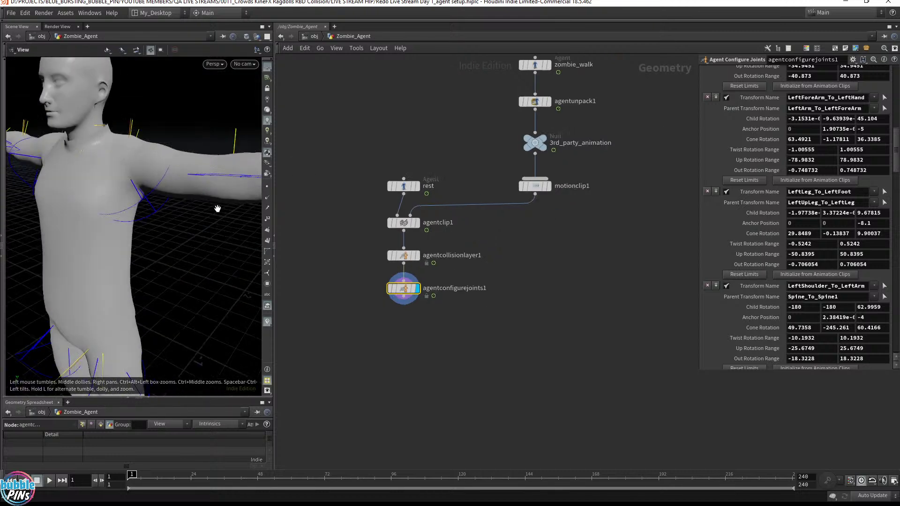
{"action": "key", "text": "Return"}
{"action": "left_click", "coordinate": [262, 28]}
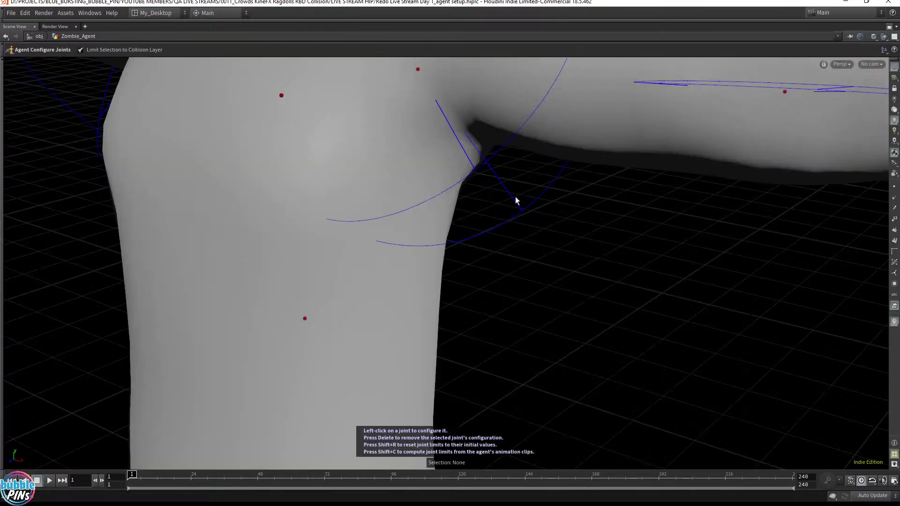
{"action": "key", "text": "Escape"}
{"action": "middle_click_drag", "start_coordinate": [515, 198], "coordinate": [444, 213]}
{"action": "left_click_drag", "start_coordinate": [444, 213], "coordinate": [711, 233]}
{"action": "middle_click_drag", "start_coordinate": [711, 233], "coordinate": [554, 233]}
{"action": "left_click_drag", "start_coordinate": [554, 232], "coordinate": [620, 237]}
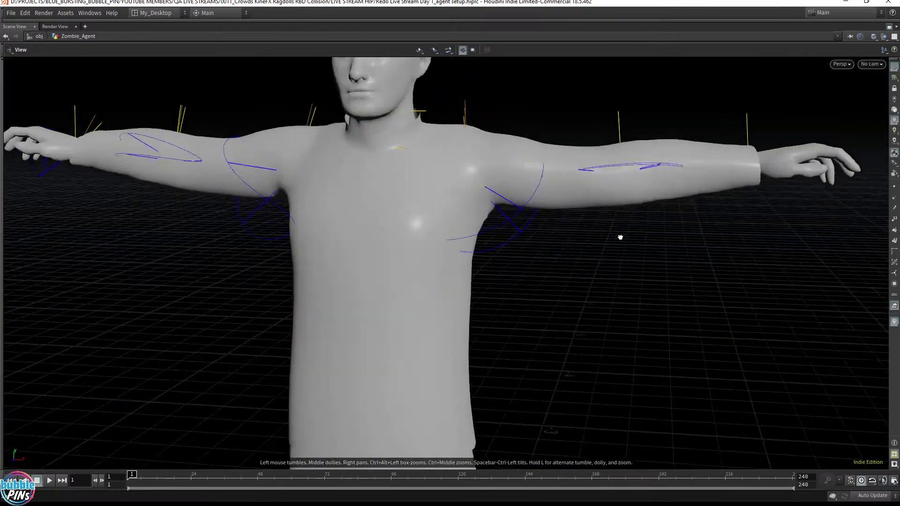
{"action": "key", "text": "Return"}
{"action": "left_click_drag", "start_coordinate": [563, 199], "coordinate": [526, 208]}
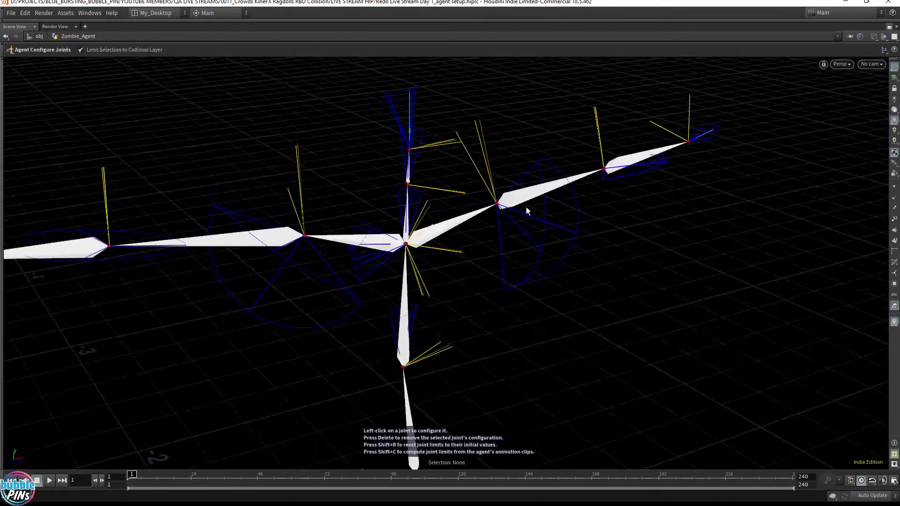
Step: Select the LeftArm_To_LeftForeArm joint and examine its rotation limit arcs from several angles
{"action": "left_click", "coordinate": [497, 204]}
{"action": "key", "text": "Escape"}
{"action": "left_click_drag", "start_coordinate": [498, 204], "coordinate": [612, 220]}
{"action": "key", "text": "Return"}
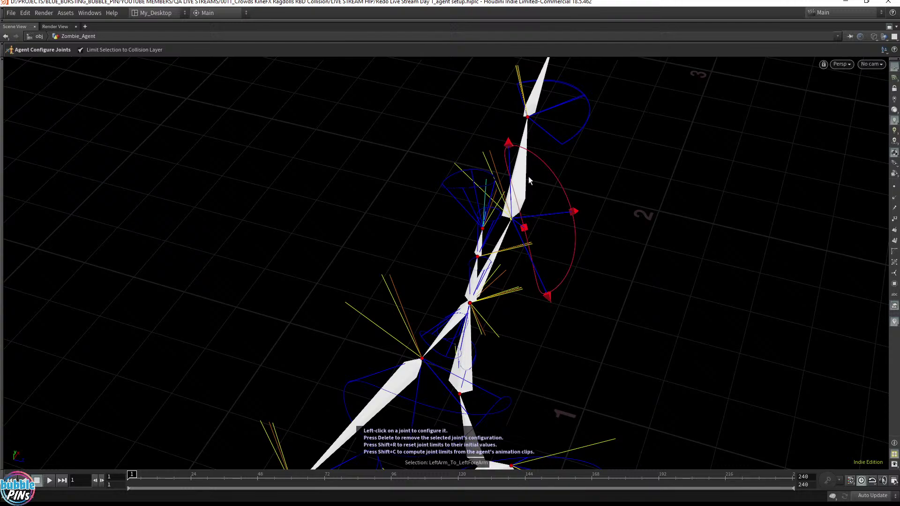
{"action": "left_click_drag", "start_coordinate": [527, 170], "coordinate": [424, 145]}
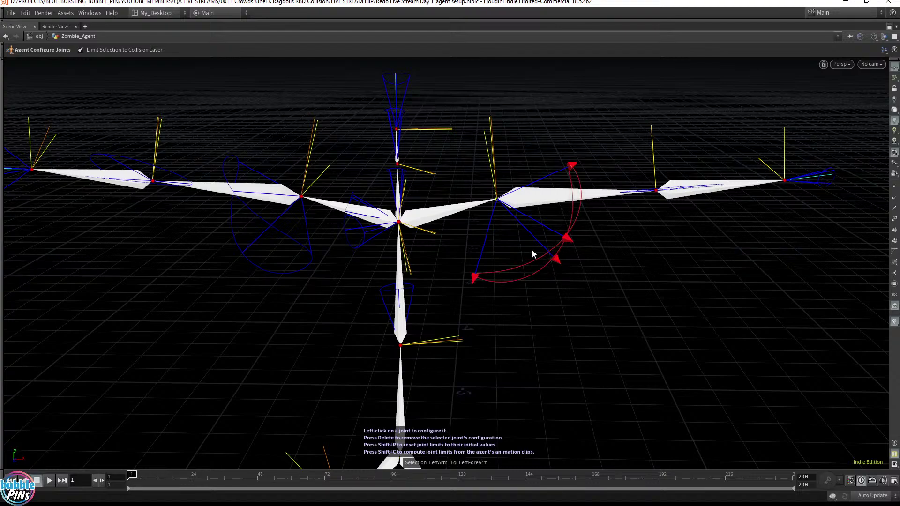
{"action": "left_click_drag", "start_coordinate": [567, 183], "coordinate": [493, 191], "text": "alt"}
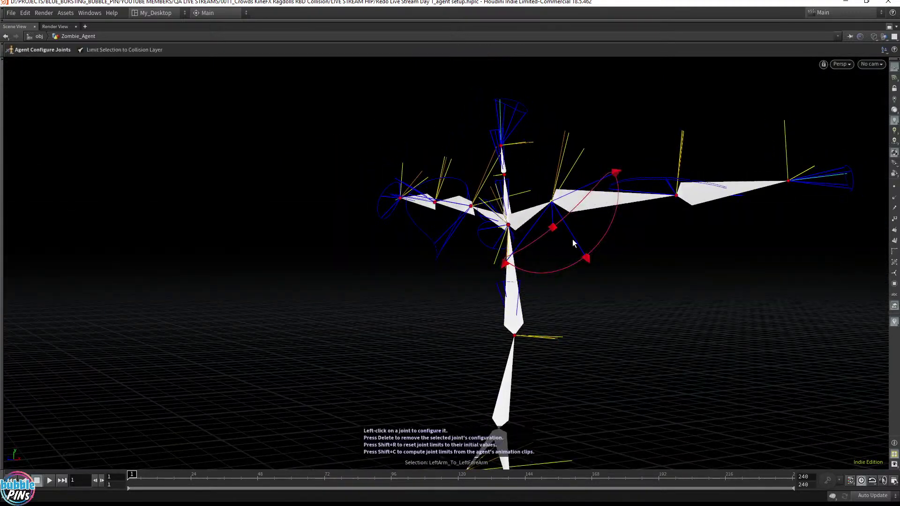
{"action": "left_click_drag", "start_coordinate": [616, 180], "coordinate": [725, 239]}
{"action": "key", "text": "Escape"}
{"action": "key", "text": "Return"}
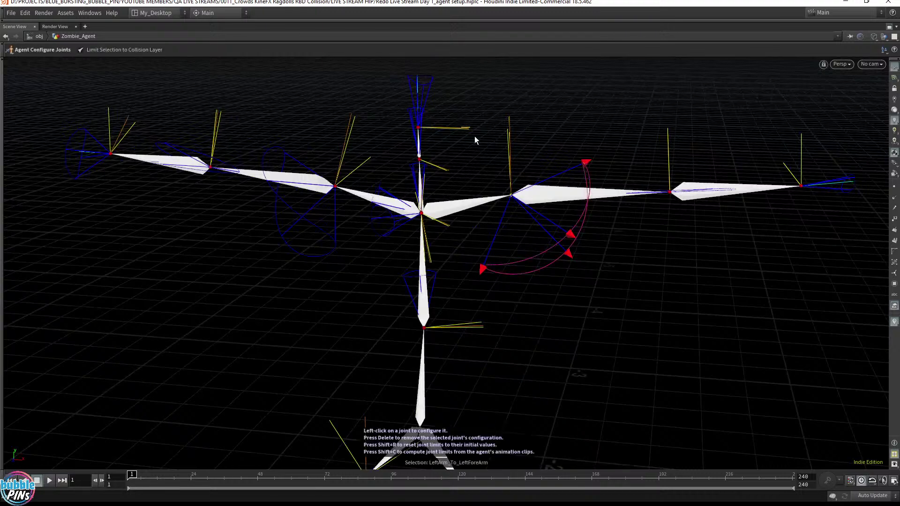
{"action": "left_click_drag", "start_coordinate": [587, 215], "coordinate": [637, 168]}
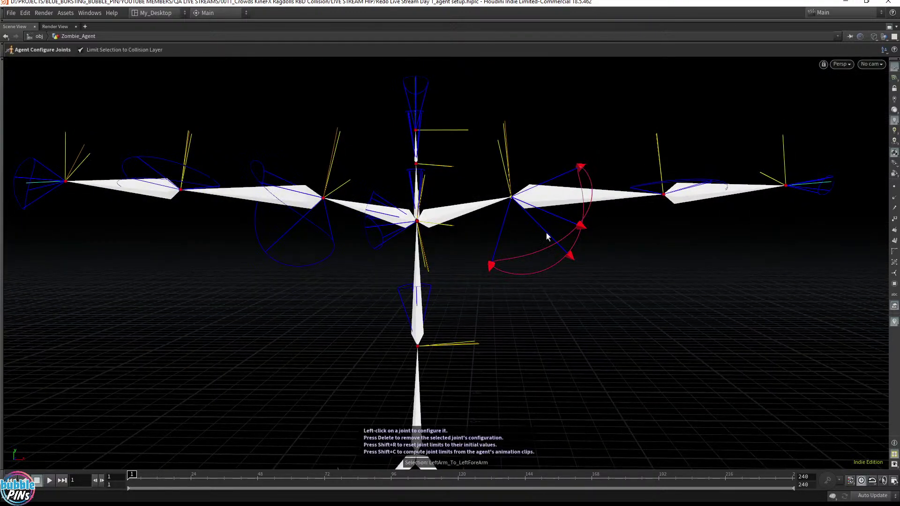
Step: Widen the rotation limits of the LeftArm_To_LeftForeArm joint upward and adjust the resulting cone
{"action": "left_click_drag", "start_coordinate": [582, 217], "coordinate": [533, 151]}
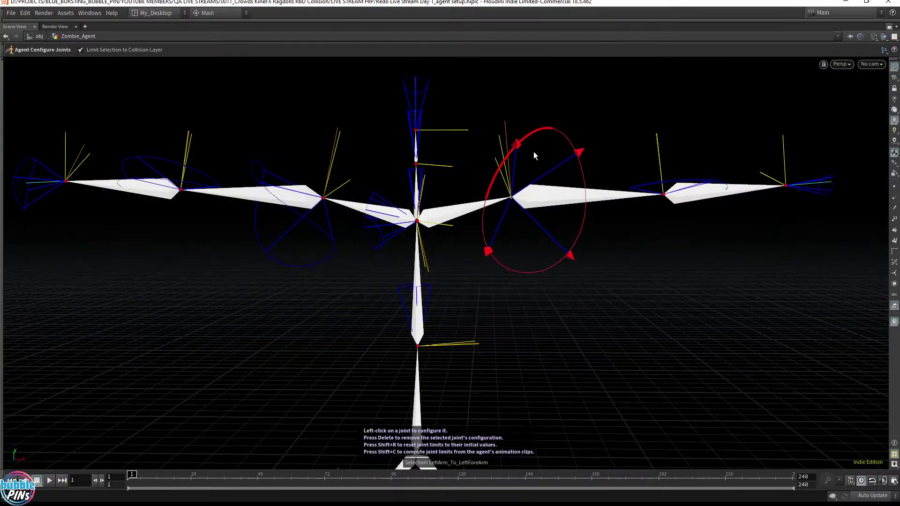
{"action": "left_click_drag", "start_coordinate": [576, 247], "coordinate": [776, 242]}
{"action": "key", "text": "Escape"}
{"action": "key", "text": "Return"}
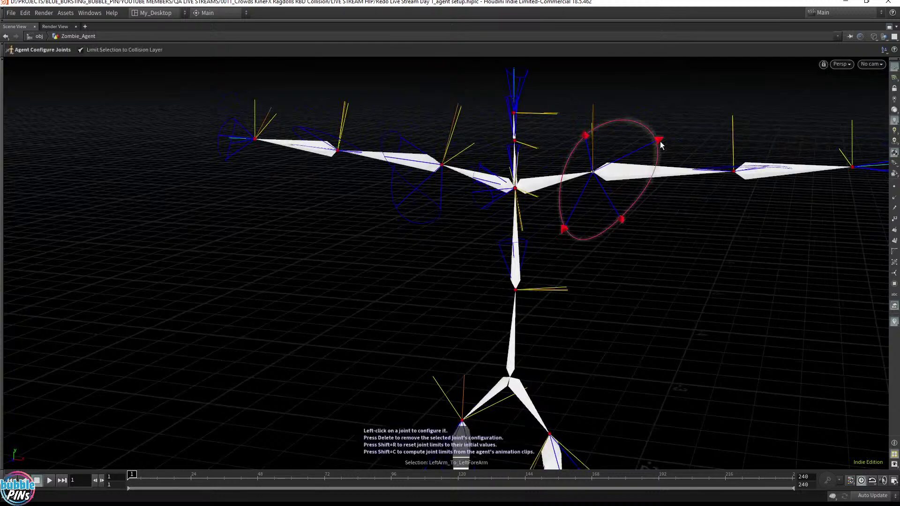
{"action": "left_click_drag", "start_coordinate": [657, 120], "coordinate": [644, 125]}
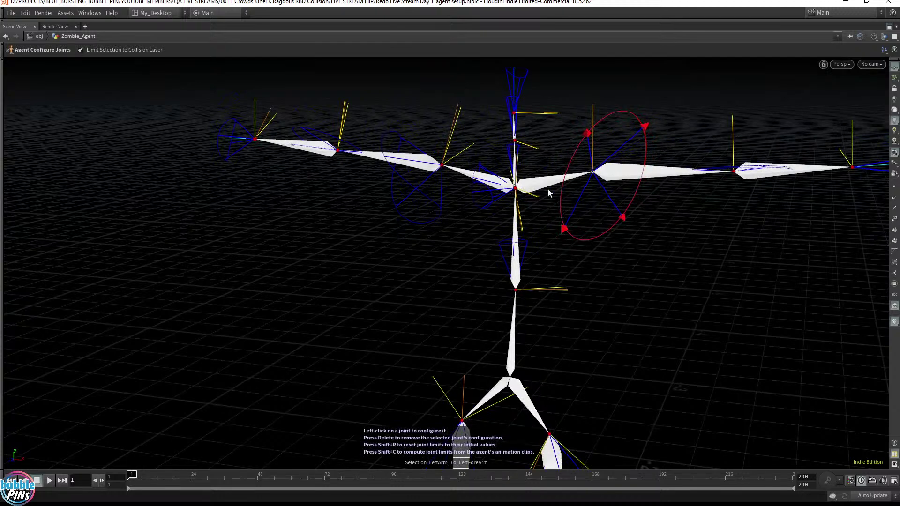
Step: Widen the LeftForeArm_To_LeftHand joint's out rotation range to about -15.6 and 31.5, and select the RightArm_To_RightForeArm joint
{"action": "left_click", "coordinate": [732, 172]}
{"action": "key", "text": "Escape"}
{"action": "left_click_drag", "start_coordinate": [716, 279], "coordinate": [736, 215]}
{"action": "key", "text": "Return"}
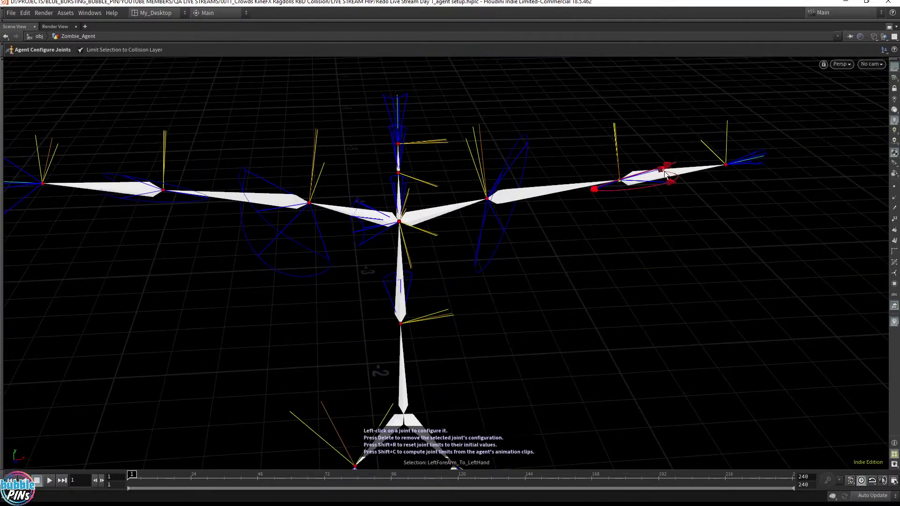
{"action": "key", "text": "Escape"}
{"action": "left_click_drag", "start_coordinate": [670, 182], "coordinate": [502, 191]}
{"action": "left_click", "coordinate": [493, 190]}
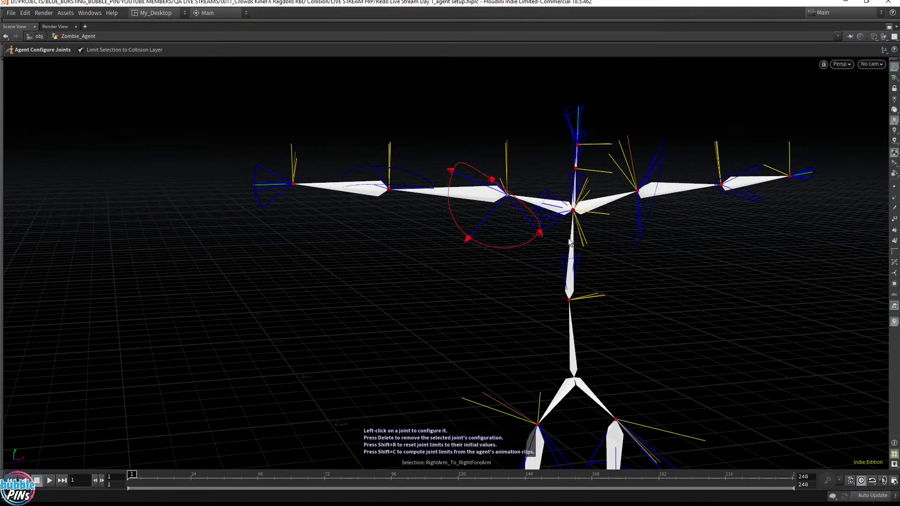
Step: Replace agentconfigurejoints1 with the prepared copy beneath agentcollisionlayer1, display it in the restored pane layout, and save the scene
{"action": "left_click", "coordinate": [889, 27]}
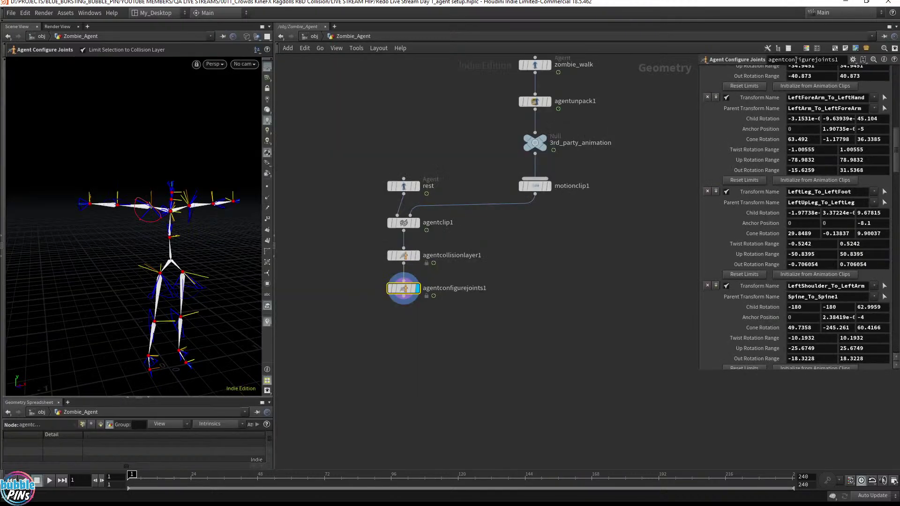
{"action": "left_click_drag", "start_coordinate": [354, 334], "coordinate": [454, 280]}
{"action": "key", "text": "Delete"}
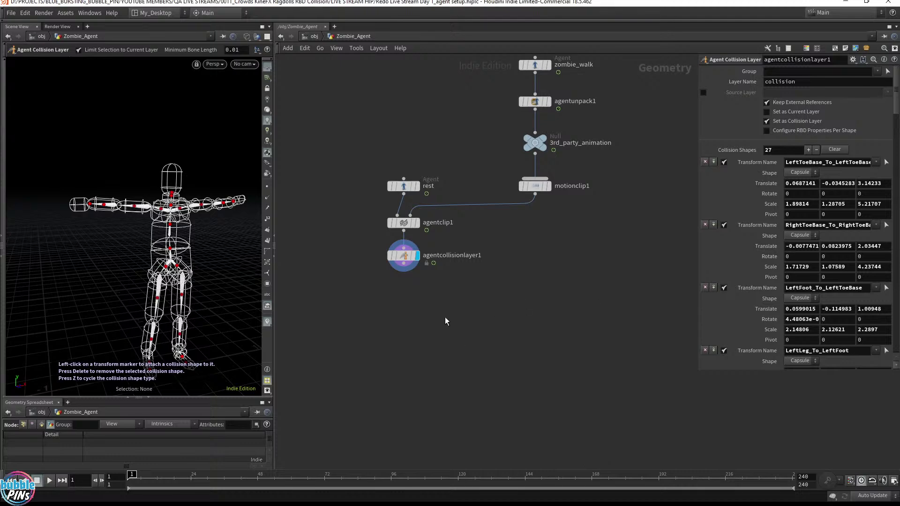
{"action": "key", "text": "ctrl+z"}
{"action": "left_click_drag", "start_coordinate": [454, 336], "coordinate": [406, 300]}
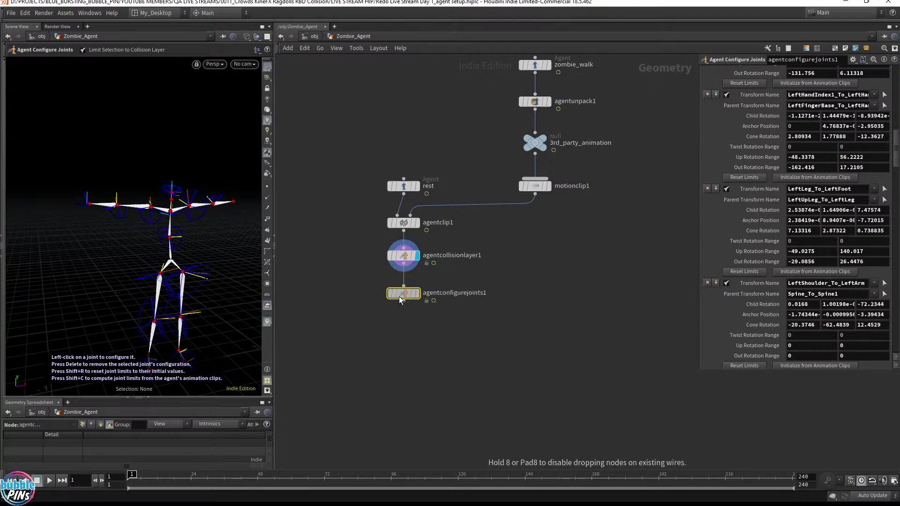
{"action": "left_click", "coordinate": [417, 293]}
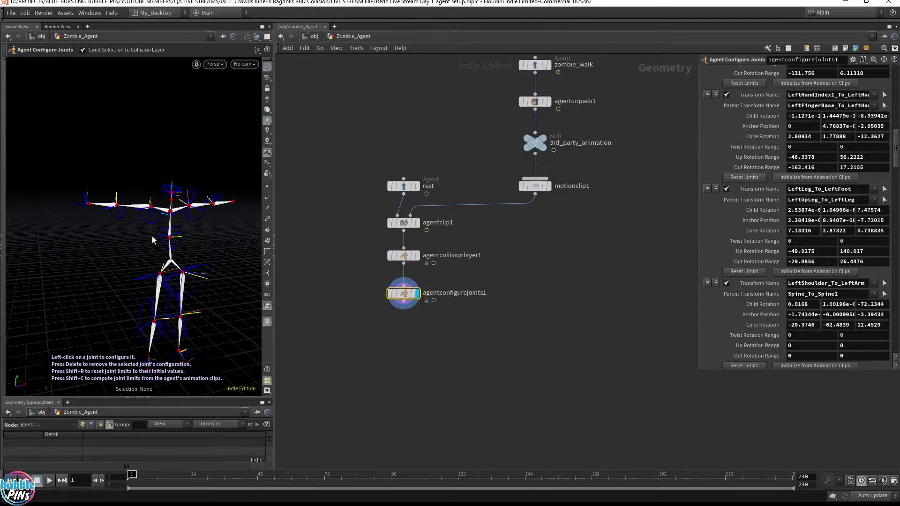
{"action": "left_click_drag", "start_coordinate": [152, 240], "coordinate": [218, 234], "text": "alt"}
{"action": "key", "text": "ctrl+s"}
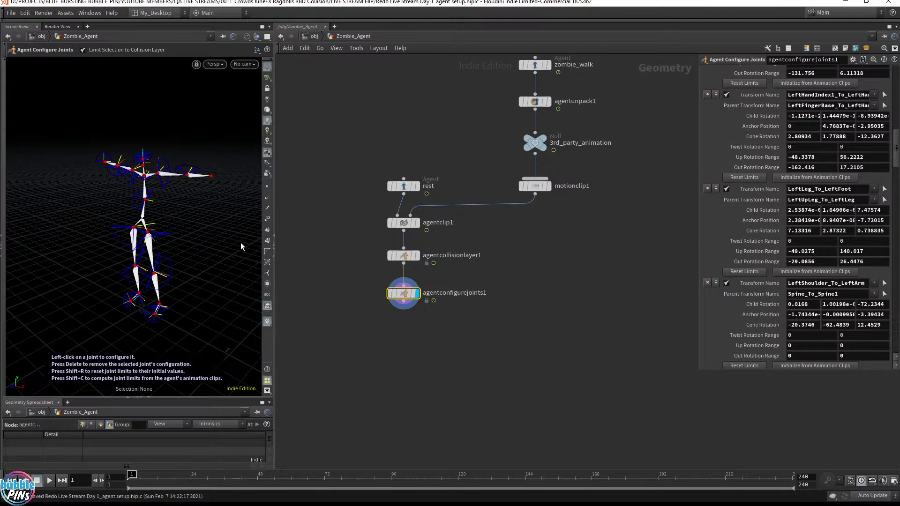
Step: Switch to the YouTube live chat in Firefox, check it for new messages, and return to Houdini
{"action": "key", "text": "alt+Tab"}
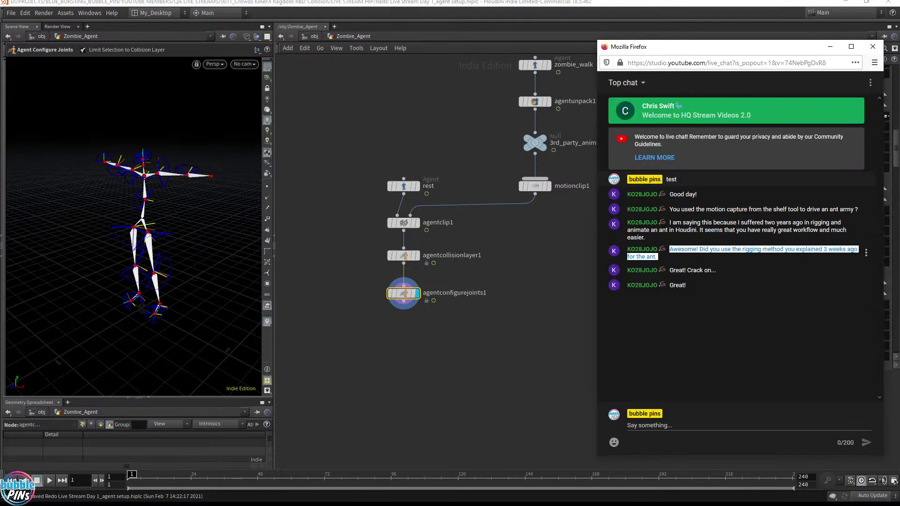
{"action": "left_click", "coordinate": [729, 292]}
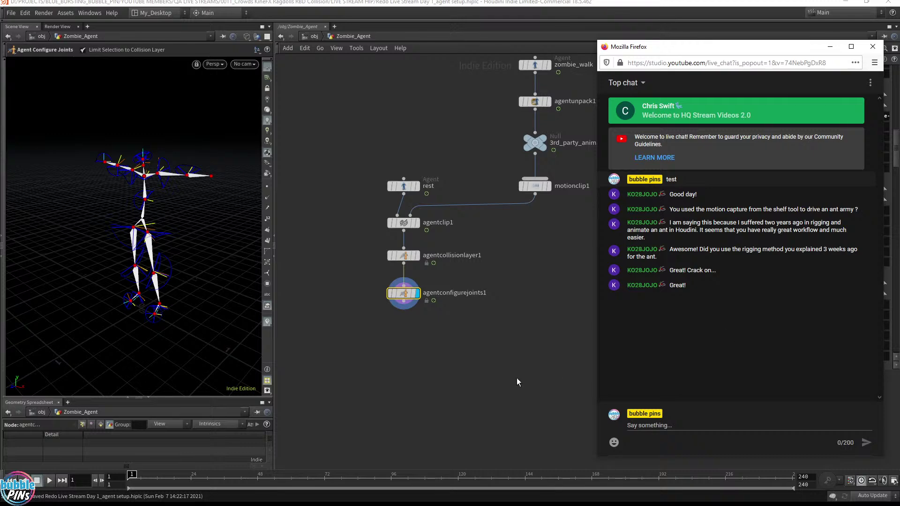
{"action": "key", "text": "alt+Tab"}
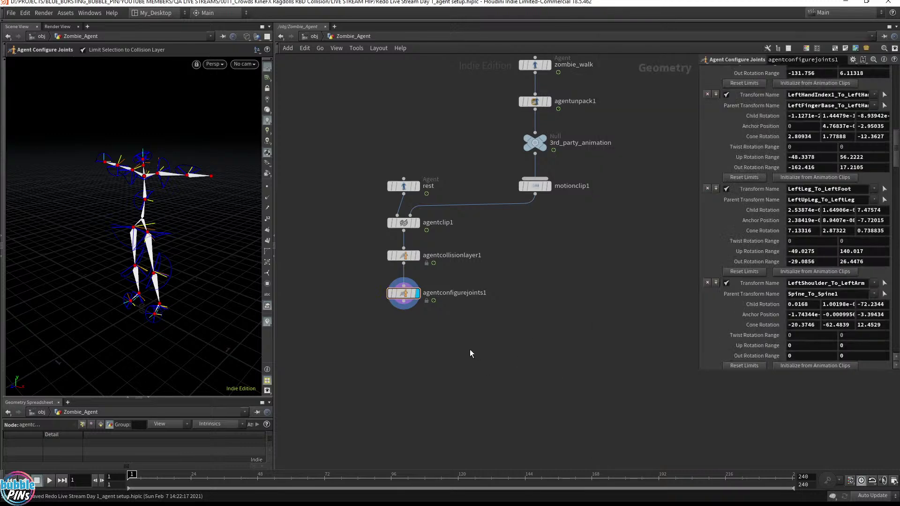
Step: Add a Null node beneath agentconfigurejoints1, fed by its output, and rename it OUT_Crowd_Agent
{"action": "key", "text": "Tab"}
{"action": "type", "text": "null"}
{"action": "key", "text": "Return"}
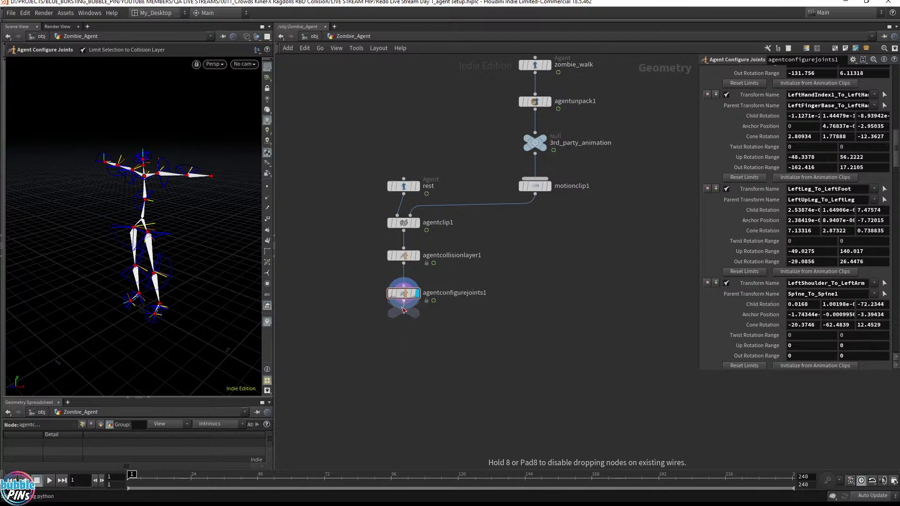
{"action": "left_click", "coordinate": [404, 329]}
{"action": "left_click_drag", "start_coordinate": [406, 333], "coordinate": [406, 344]}
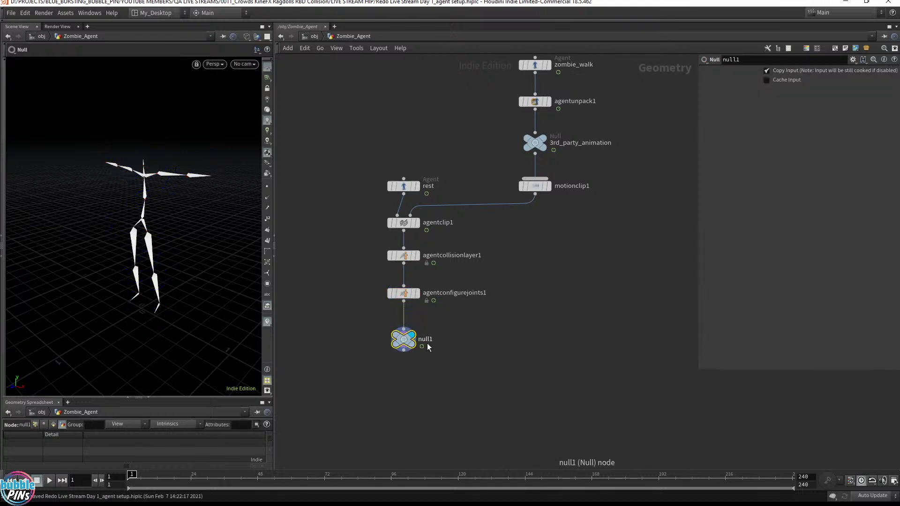
{"action": "double_click", "coordinate": [427, 339]}
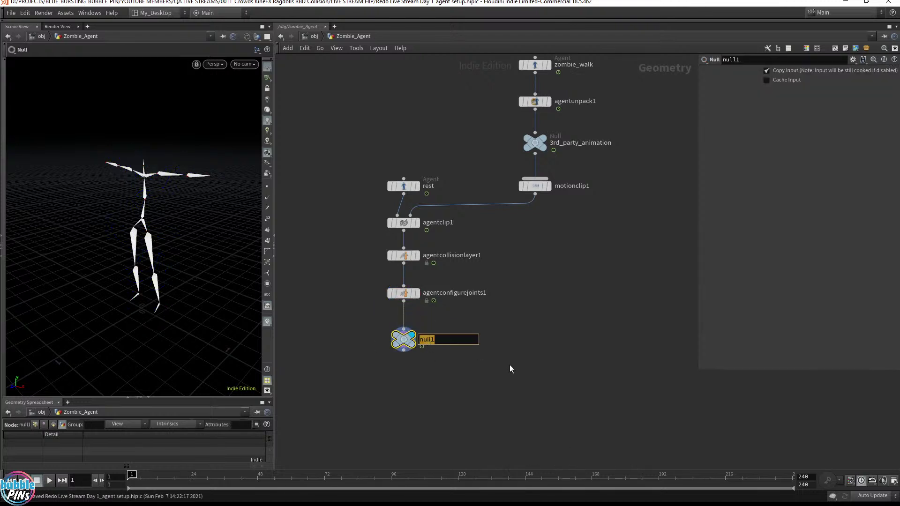
{"action": "type", "text": "OUT_Crowd_Agent"}
{"action": "key", "text": "Return"}
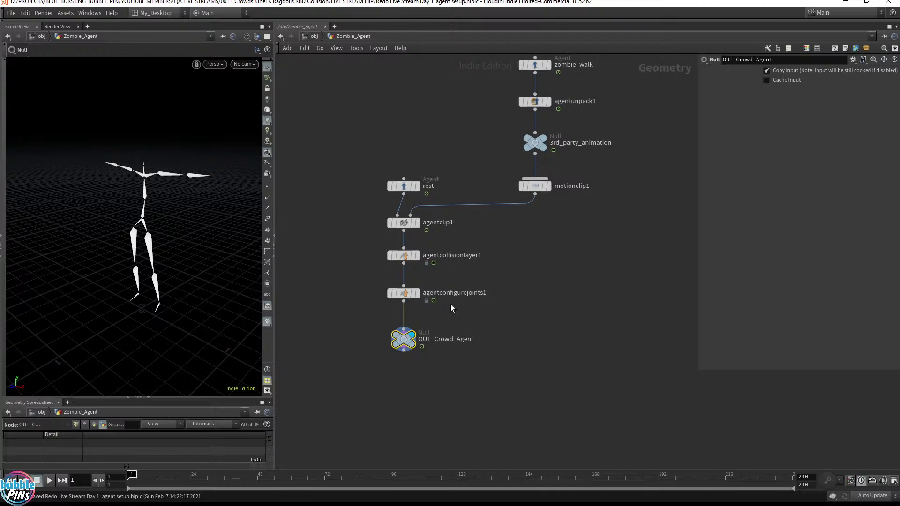
Step: Add a Test Simulation: Ragdoll node below OUT_Crowd_Agent, offset to its left, connect that null to its Agents input and display it
{"action": "middle_click_drag", "start_coordinate": [349, 279], "coordinate": [424, 242]}
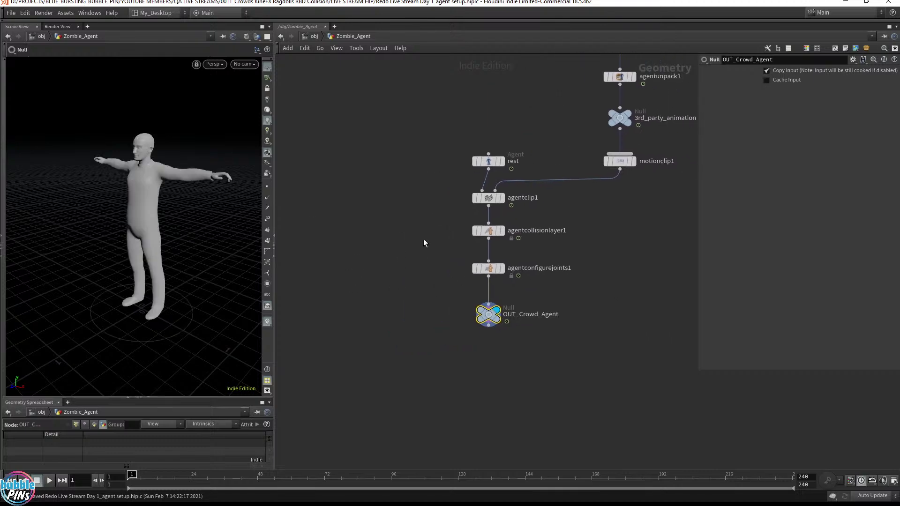
{"action": "left_click_drag", "start_coordinate": [213, 243], "coordinate": [155, 196]}
{"action": "middle_click_drag", "start_coordinate": [538, 377], "coordinate": [511, 356]}
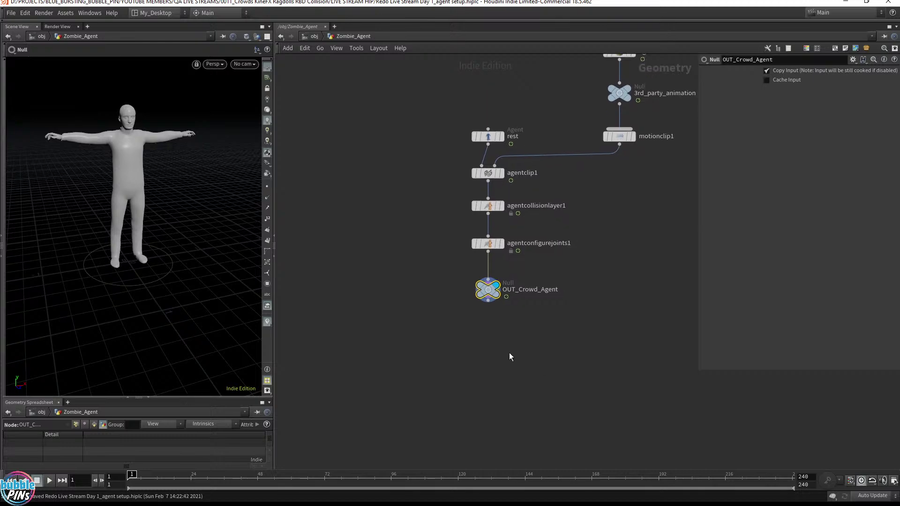
{"action": "key", "text": "Tab"}
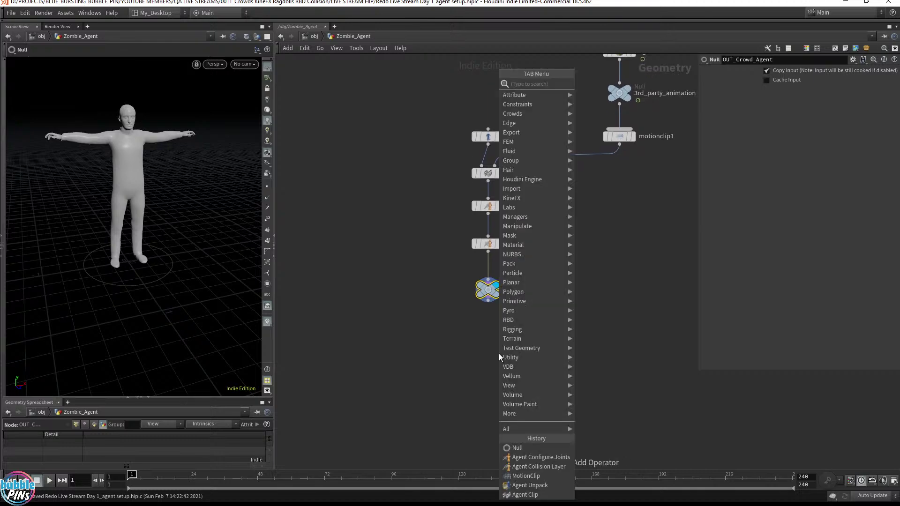
{"action": "type", "text": "test"}
{"action": "key", "text": "Down"}
{"action": "key", "text": "Down"}
{"action": "key", "text": "Down"}
{"action": "key", "text": "Down"}
{"action": "key", "text": "Down"}
{"action": "key", "text": "Down"}
{"action": "key", "text": "Down"}
{"action": "key", "text": "Down"}
{"action": "key", "text": "Down"}
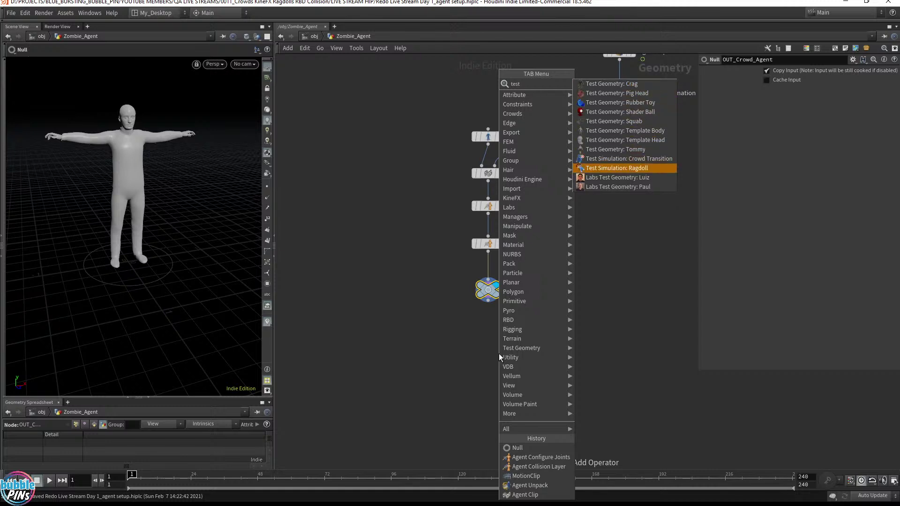
{"action": "key", "text": "Return"}
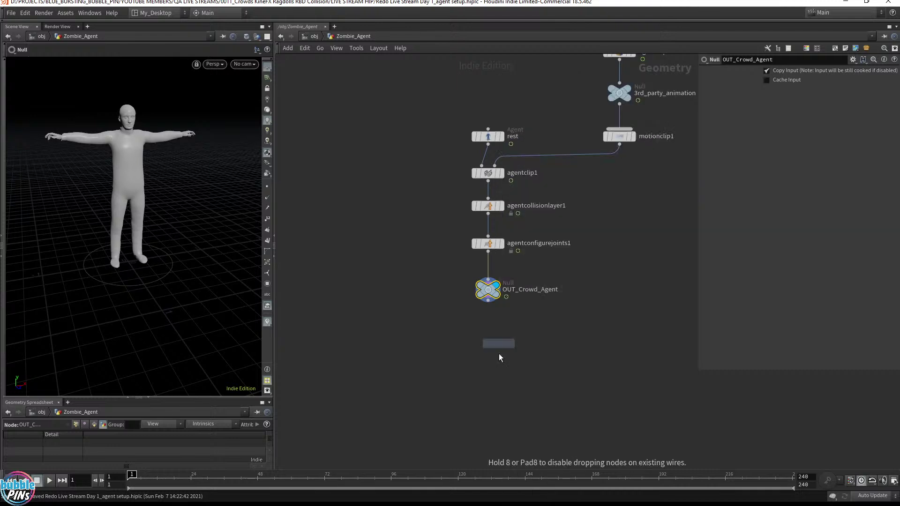
{"action": "left_click", "coordinate": [402, 346]}
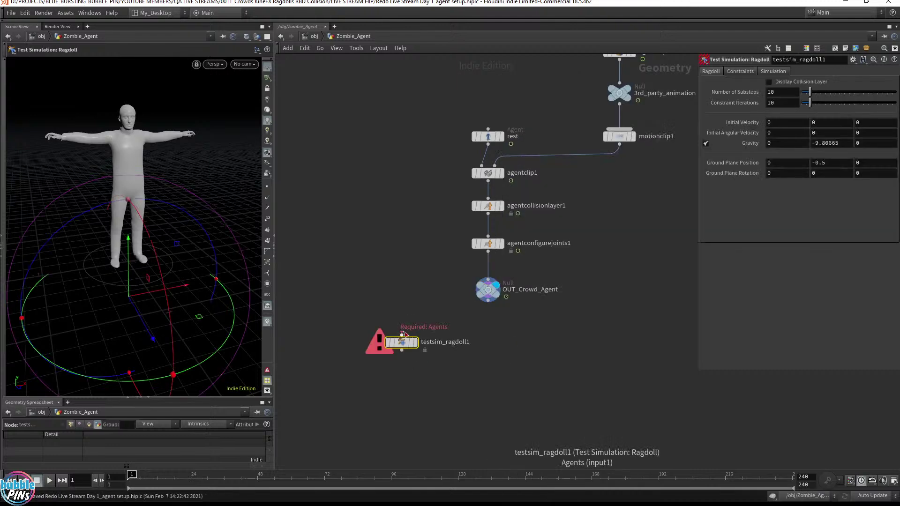
{"action": "left_click", "coordinate": [401, 334]}
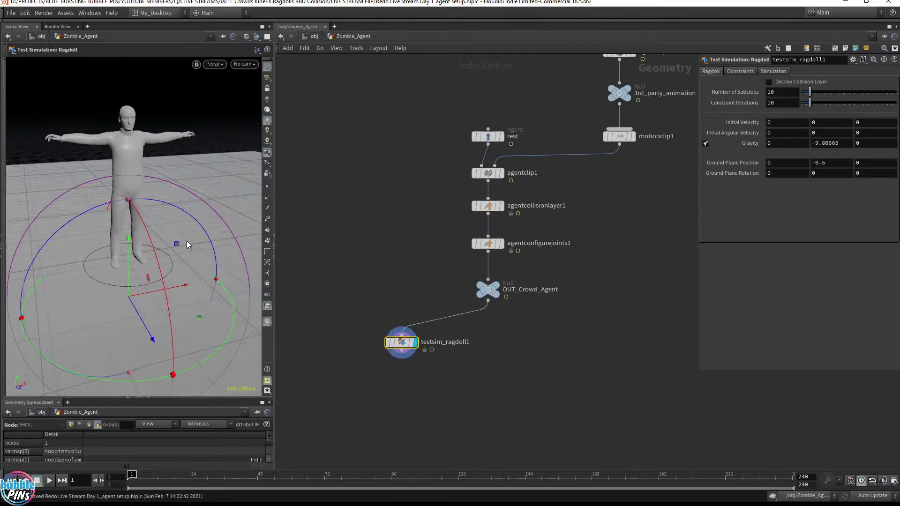
Step: Colour the testsim_ragdoll1 node black and reposition it slightly closer to OUT_Crowd_Agent, still below and to its left
{"action": "key", "text": "Escape"}
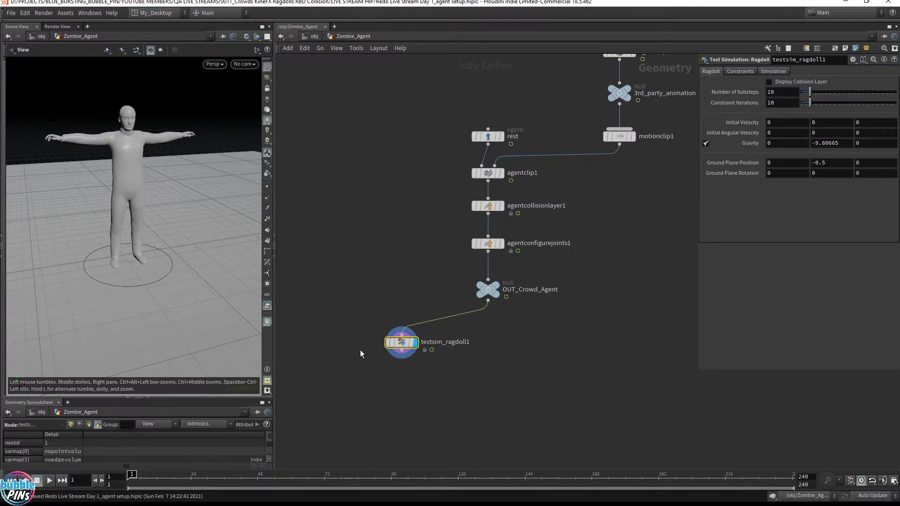
{"action": "middle_click_drag", "start_coordinate": [361, 354], "coordinate": [354, 337]}
{"action": "left_click_drag", "start_coordinate": [294, 394], "coordinate": [437, 303]}
{"action": "key", "text": "c"}
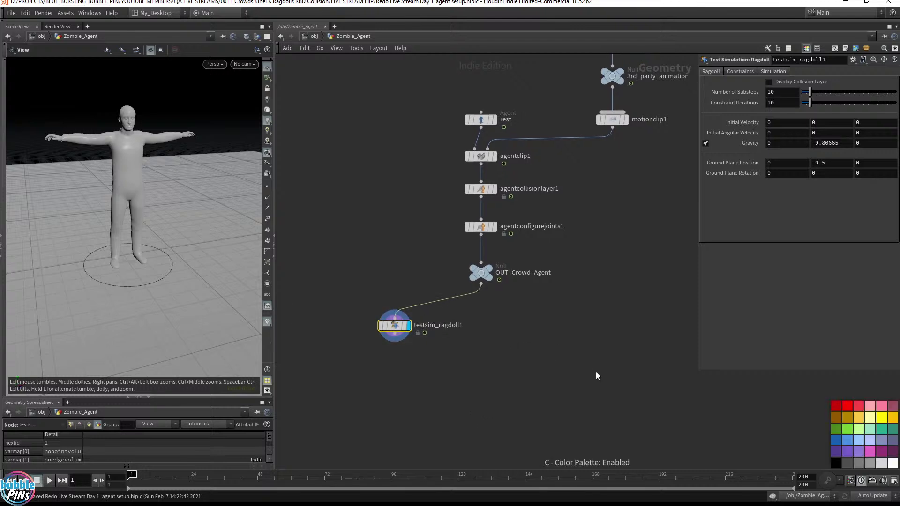
{"action": "mouse_move", "coordinate": [404, 328]}
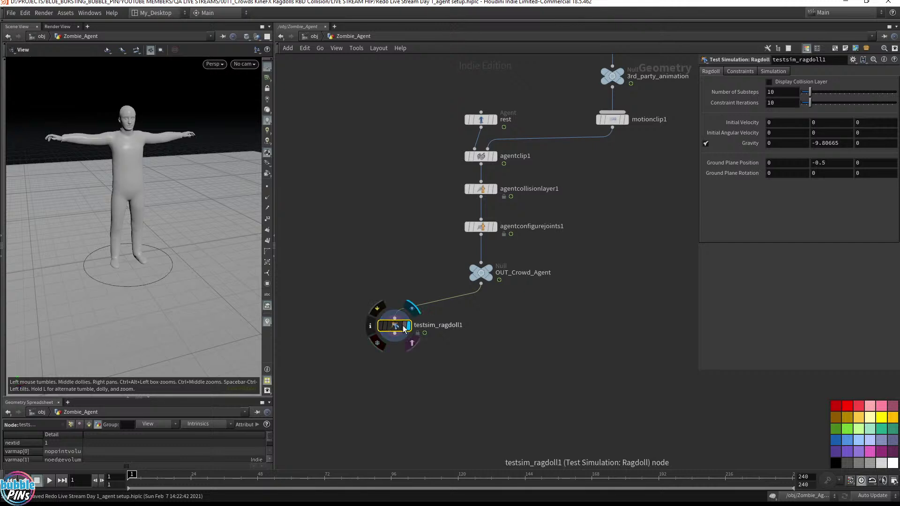
{"action": "left_click_drag", "start_coordinate": [404, 328], "coordinate": [391, 309]}
Step: Play the ragdoll simulation, scrub through its early frames from a closer angle, and return to frame 1
{"action": "middle_click_drag", "start_coordinate": [145, 213], "coordinate": [105, 200]}
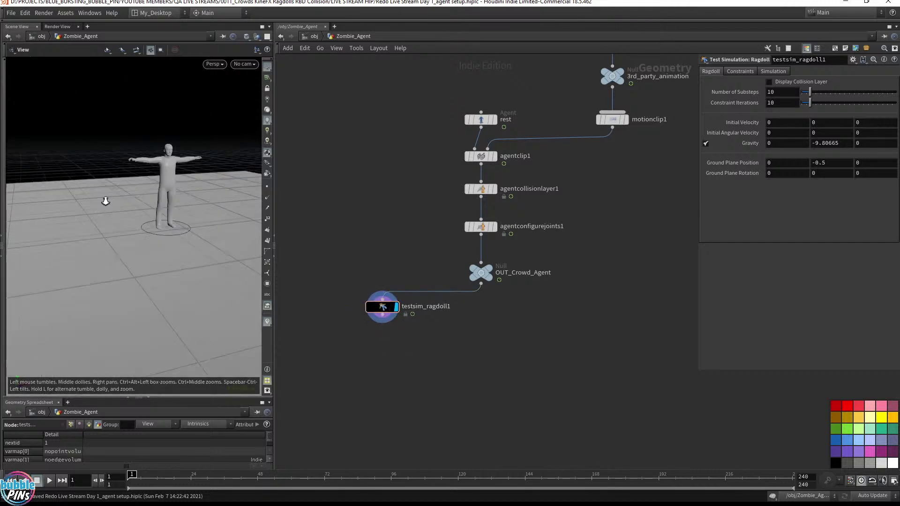
{"action": "left_click_drag", "start_coordinate": [106, 201], "coordinate": [215, 217]}
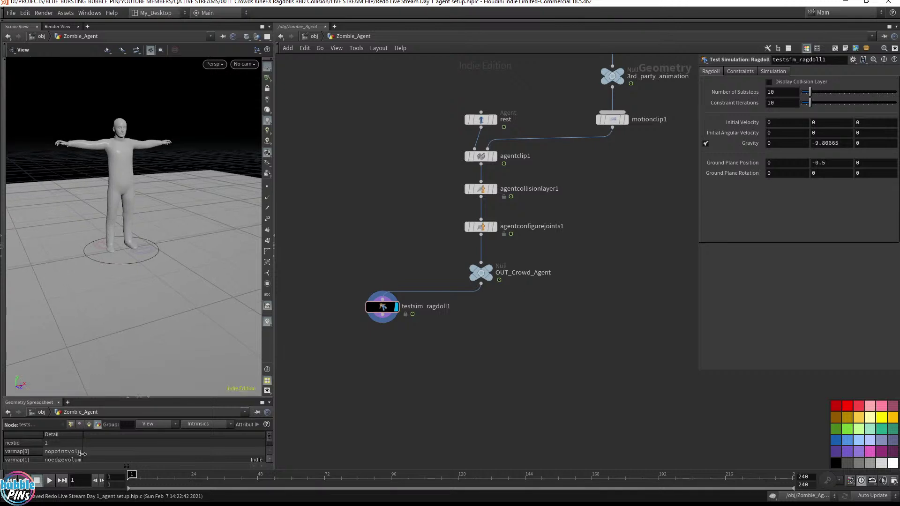
{"action": "left_click_drag", "start_coordinate": [351, 327], "coordinate": [426, 281]}
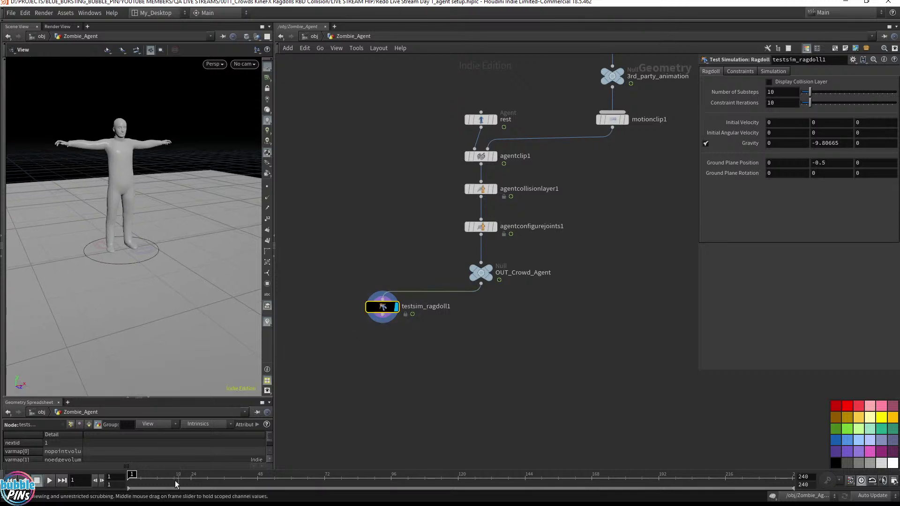
{"action": "left_click", "coordinate": [49, 481]}
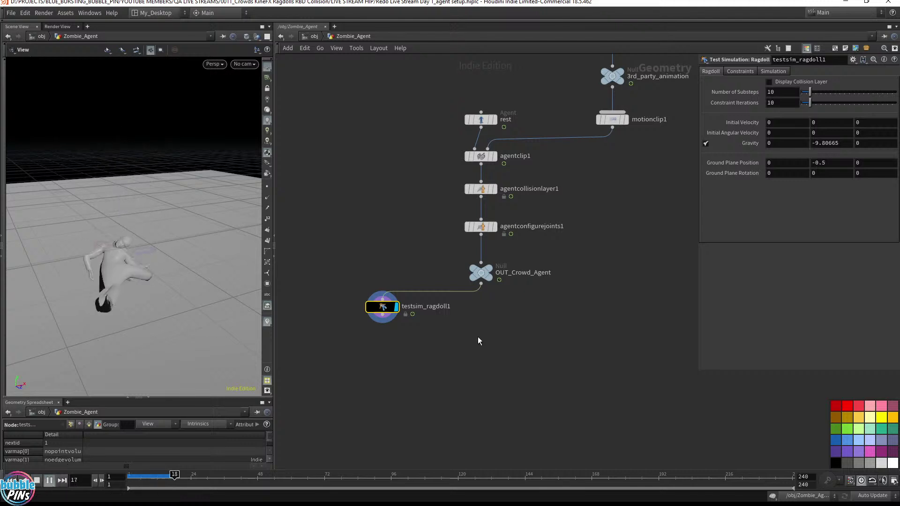
{"action": "key", "text": "ctrl+Up"}
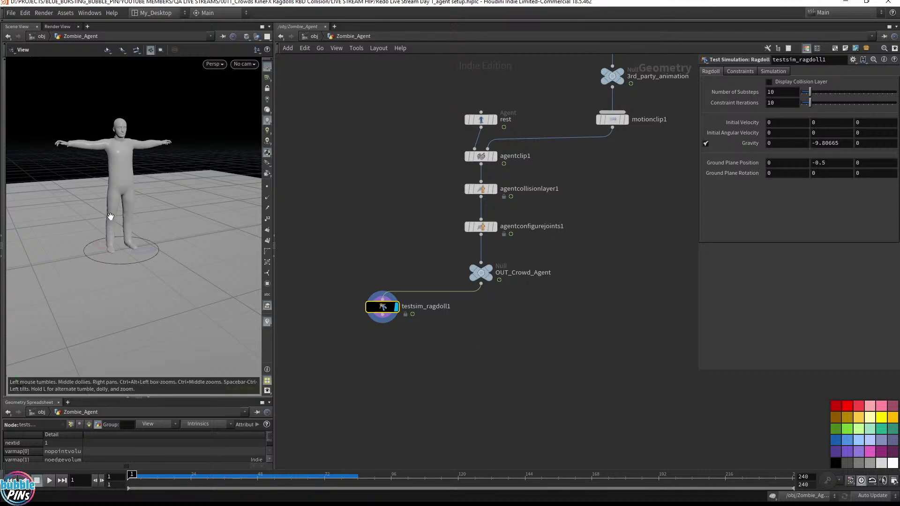
{"action": "left_click_drag", "start_coordinate": [110, 210], "coordinate": [128, 203]}
{"action": "middle_click_drag", "start_coordinate": [128, 202], "coordinate": [207, 188]}
{"action": "left_click_drag", "start_coordinate": [134, 476], "coordinate": [192, 476]}
{"action": "key", "text": "ctrl+Up"}
Step: Lower testsim_ragdoll1 to make room and insert a Color node between OUT_Crowd_Agent and testsim_ragdoll1
{"action": "left_click_drag", "start_coordinate": [382, 310], "coordinate": [359, 365]}
{"action": "key", "text": "Tab"}
{"action": "type", "text": "col"}
{"action": "key", "text": "Return"}
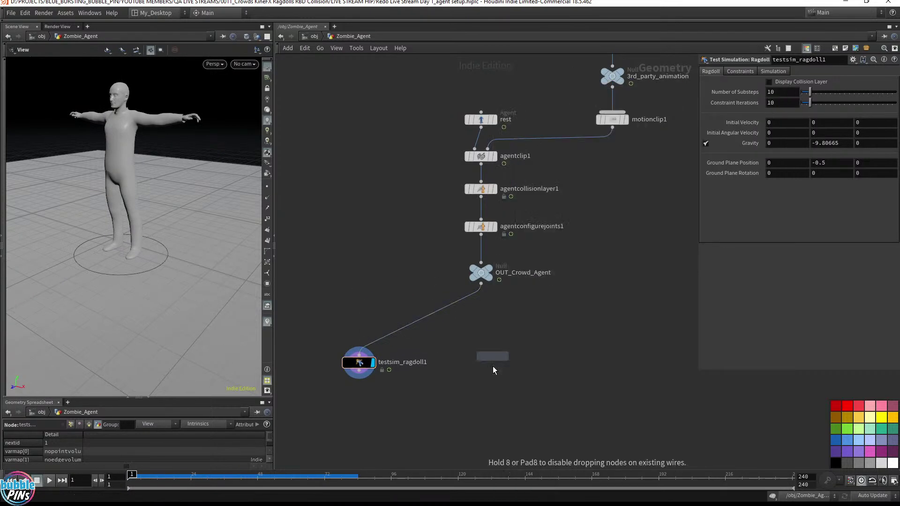
{"action": "left_click", "coordinate": [436, 309]}
{"action": "left_click_drag", "start_coordinate": [438, 311], "coordinate": [361, 323]}
Step: Set the Color node's constant colour to pure red (1, 0, 0) and close the colour editor
{"action": "left_click", "coordinate": [777, 126]}
{"action": "left_click", "coordinate": [811, 106]}
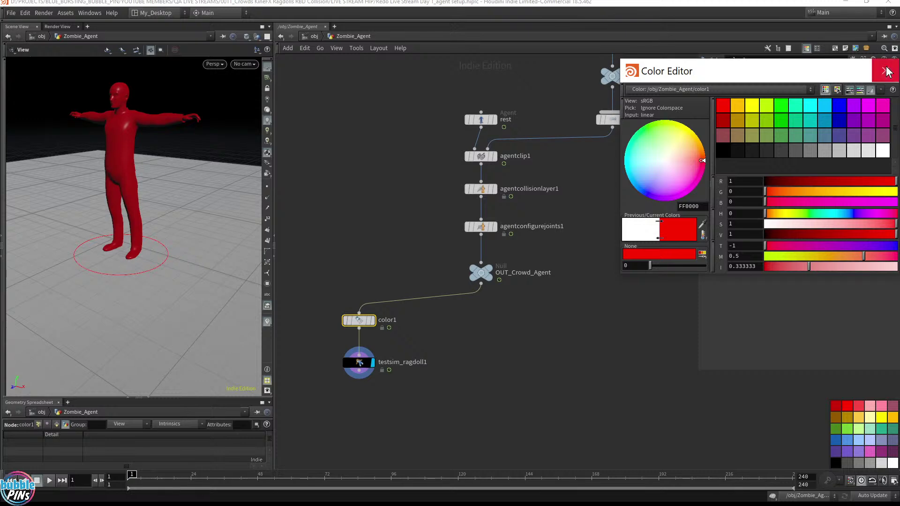
{"action": "left_click", "coordinate": [886, 71]}
Step: Play the ragdoll simulation with the red agent, stop it at frame 47, and examine the fallen body from above
{"action": "mouse_move", "coordinate": [137, 209]}
{"action": "left_mouse_down"}
{"action": "mouse_move", "coordinate": [153, 200]}
{"action": "mouse_move", "coordinate": [143, 209]}
{"action": "left_mouse_up"}
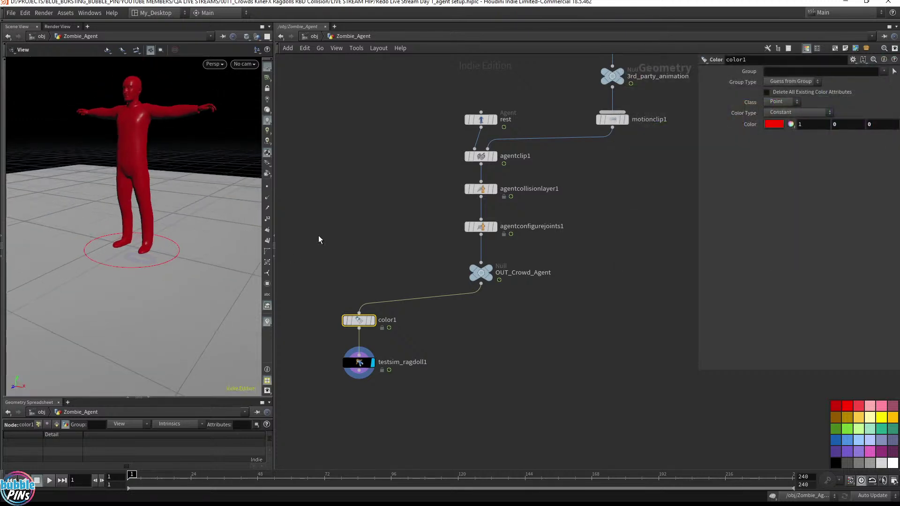
{"action": "left_click", "coordinate": [319, 238]}
{"action": "key", "text": "Up"}
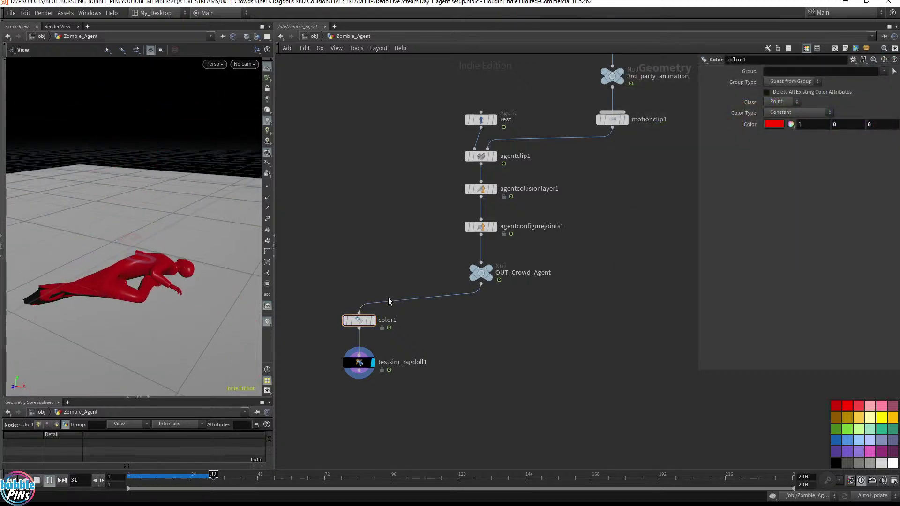
{"action": "key", "text": "Up"}
{"action": "left_click_drag", "start_coordinate": [160, 281], "coordinate": [168, 309]}
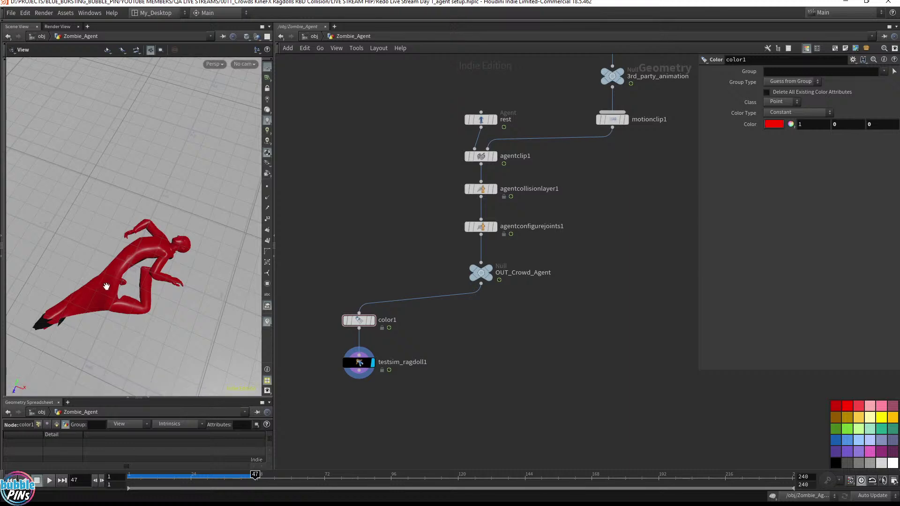
Step: Switch the viewport to wireframe and scrub back to frame 14 to examine the ragdoll's bones up close
{"action": "key", "text": "w"}
{"action": "left_click_drag", "start_coordinate": [134, 301], "coordinate": [136, 267]}
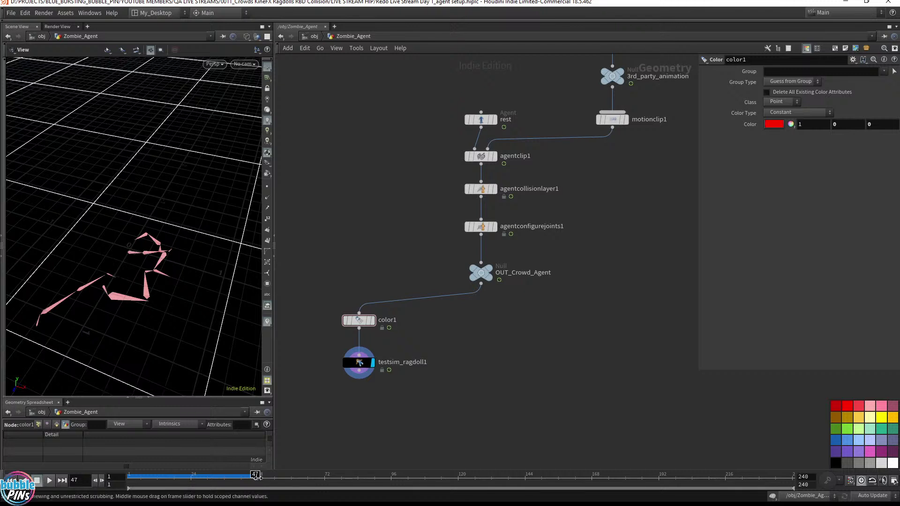
{"action": "left_click_drag", "start_coordinate": [256, 476], "coordinate": [168, 463]}
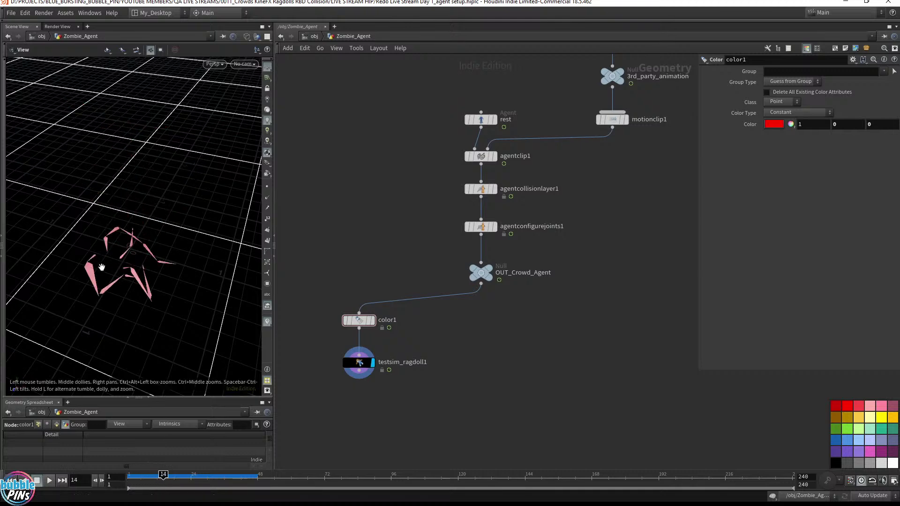
{"action": "scroll", "coordinate": [118, 264], "scroll_direction": "up", "scroll_amount": 5}
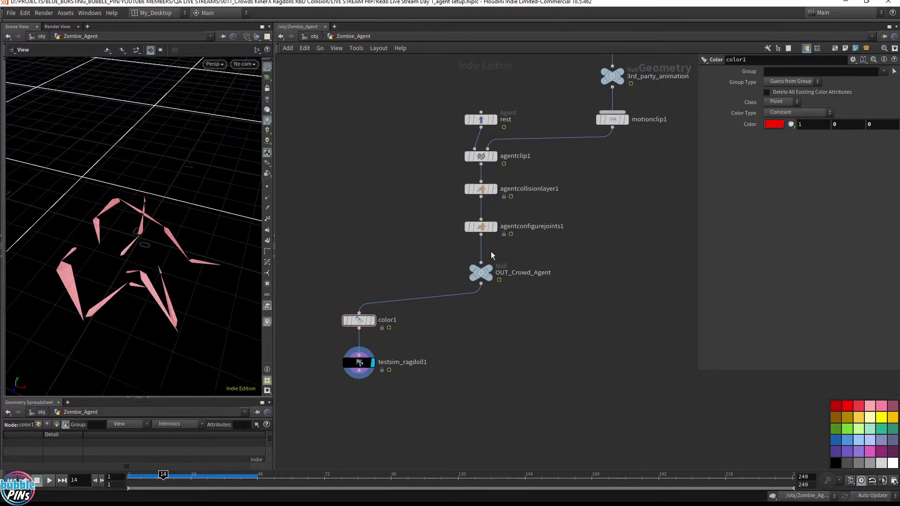
Step: Display agentcollisionlayer1, followed by agentconfigurejoints1, and examine the skeleton's hip connections and joint limits
{"action": "left_click", "coordinate": [495, 191]}
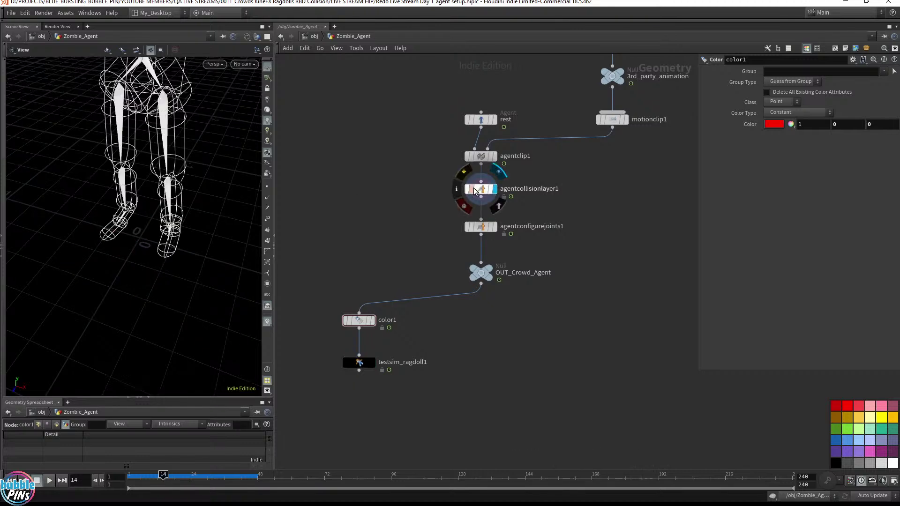
{"action": "left_click", "coordinate": [470, 190]}
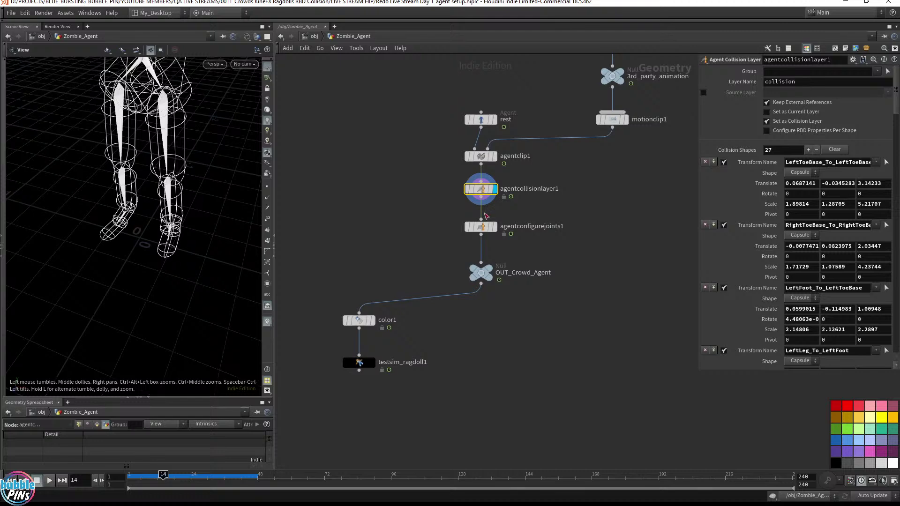
{"action": "left_click", "coordinate": [494, 227]}
{"action": "left_click", "coordinate": [475, 227]}
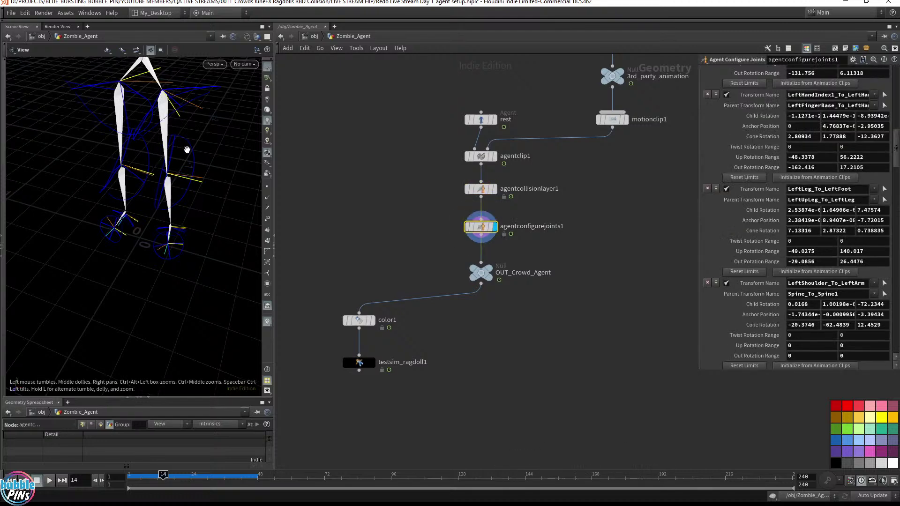
{"action": "left_click_drag", "start_coordinate": [187, 147], "coordinate": [131, 193]}
{"action": "scroll", "coordinate": [145, 155], "scroll_direction": "up", "scroll_amount": 6}
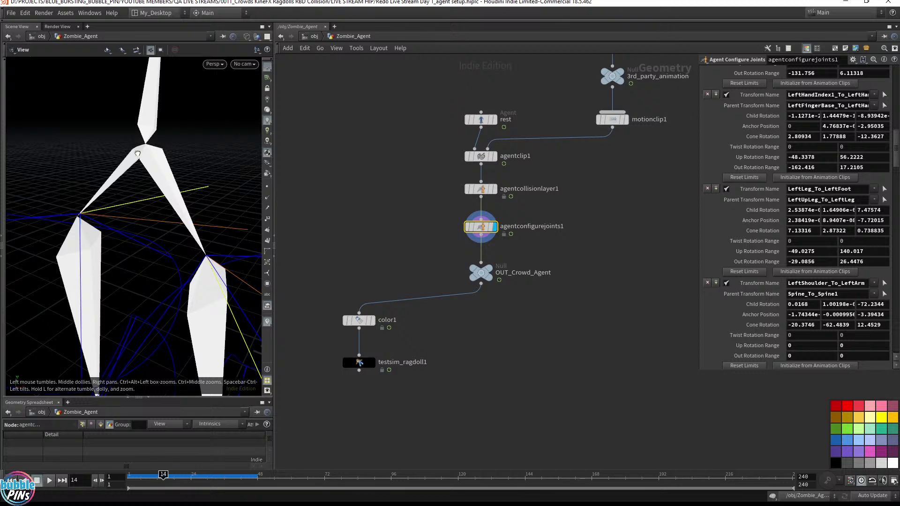
{"action": "left_click_drag", "start_coordinate": [137, 153], "coordinate": [183, 207]}
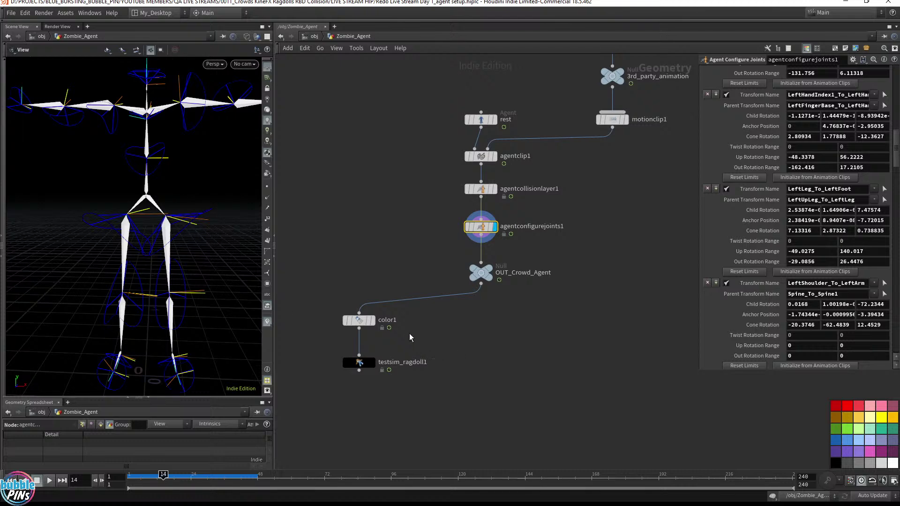
Step: Display testsim_ragdoll1 again, keep it selected, and open its constraint settings
{"action": "left_click", "coordinate": [373, 364]}
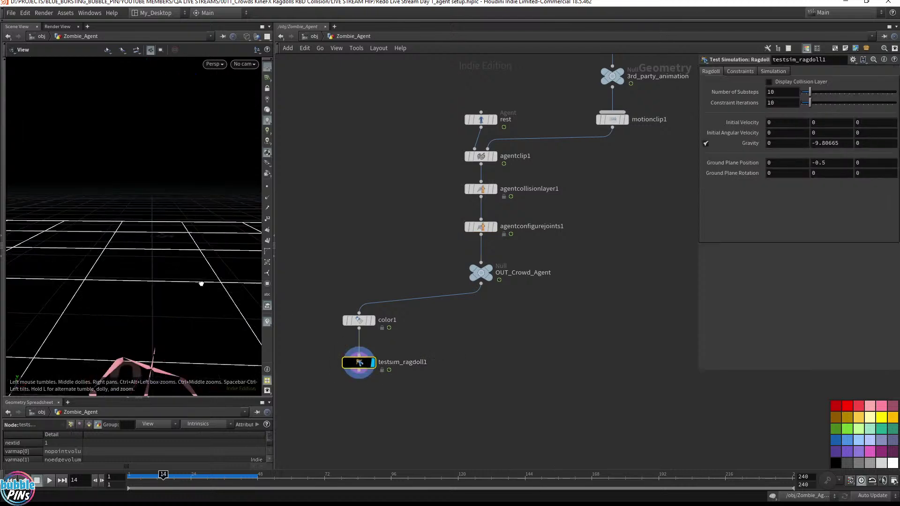
{"action": "left_click_drag", "start_coordinate": [201, 283], "coordinate": [61, 225]}
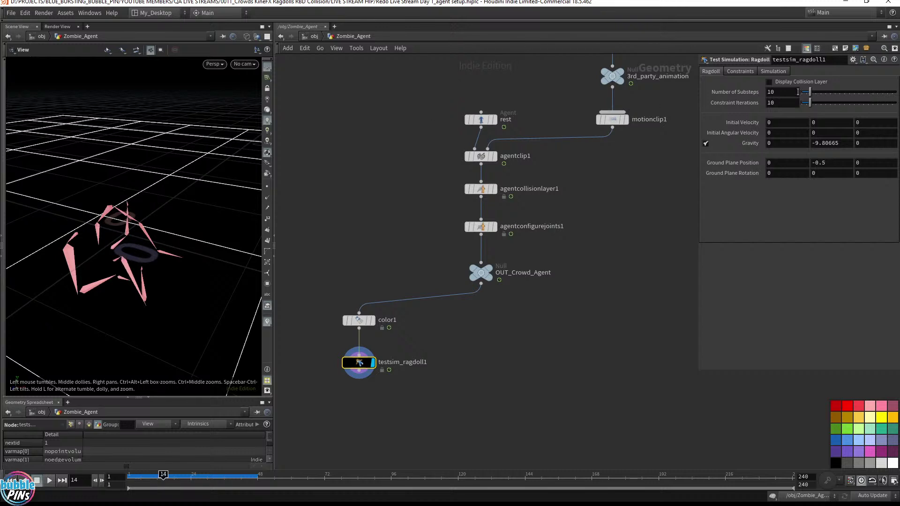
{"action": "left_click_drag", "start_coordinate": [328, 344], "coordinate": [412, 398]}
{"action": "left_click", "coordinate": [742, 72]}
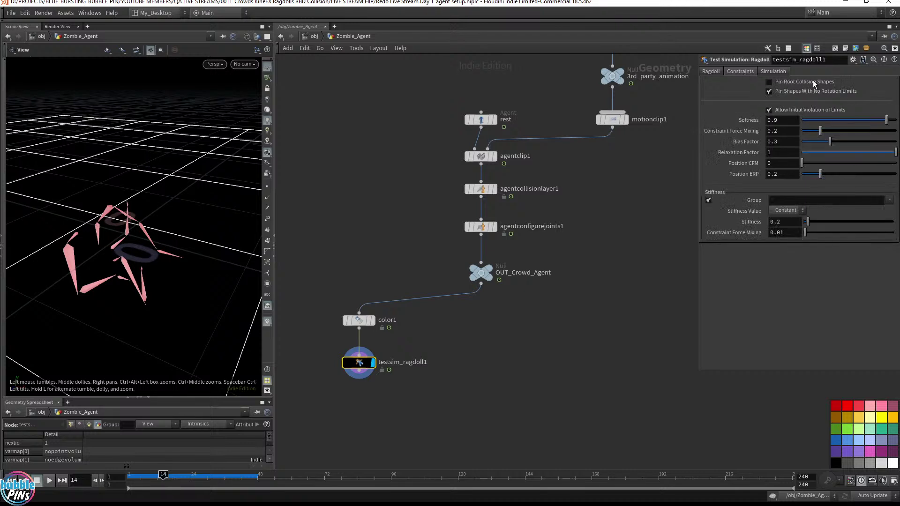
Step: Enable Pin Root Collision Shapes on testsim_ragdoll1 and play the simulation to check the ragdoll, returning to the first frame
{"action": "left_click", "coordinate": [769, 83]}
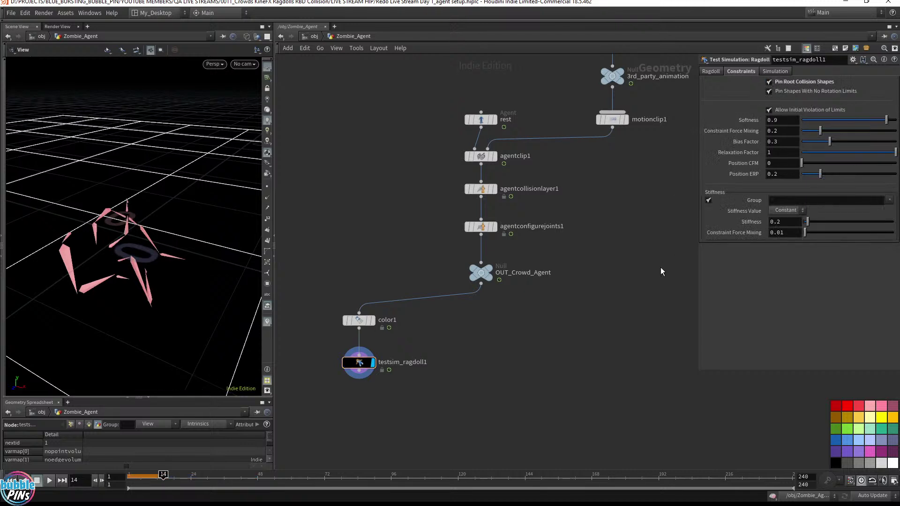
{"action": "key", "text": "ctrl+Up"}
{"action": "key", "text": "Up"}
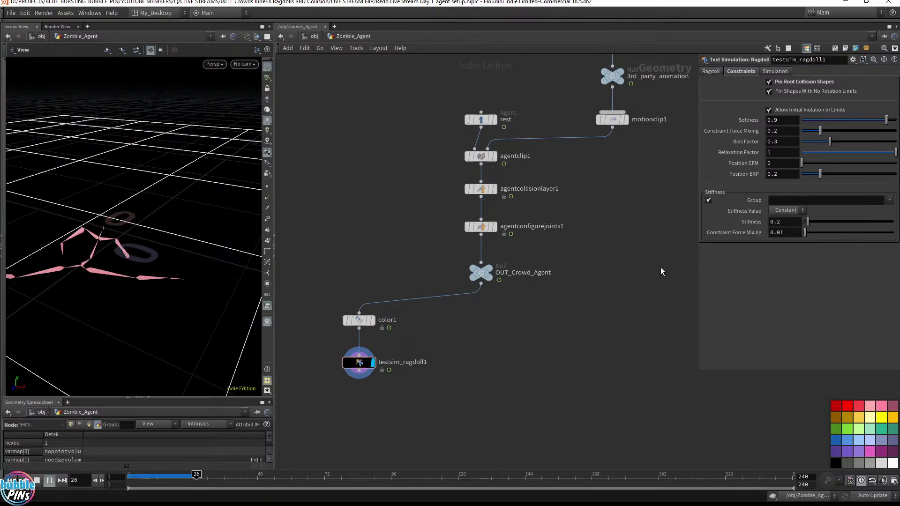
{"action": "key", "text": "ctrl+Up"}
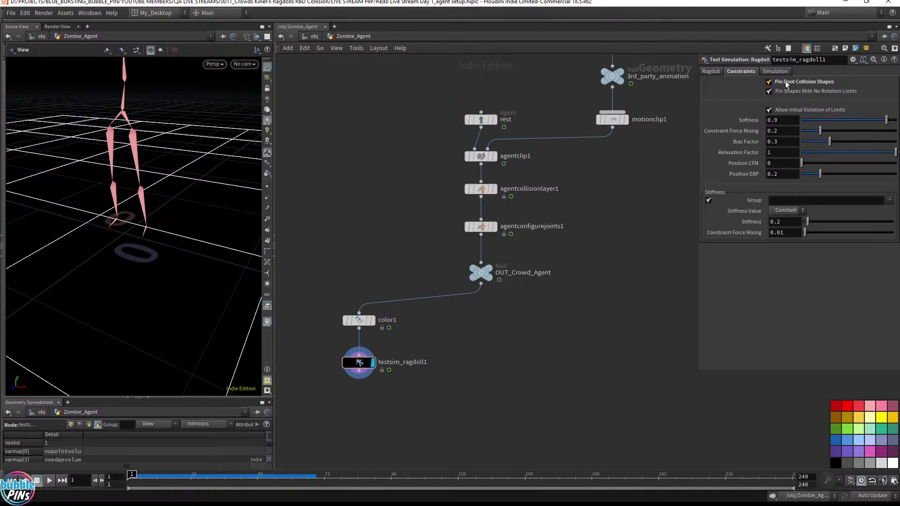
Step: Colour the color1 and testsim_ragdoll1 nodes black in the network
{"action": "middle_click_drag", "start_coordinate": [427, 396], "coordinate": [438, 350]}
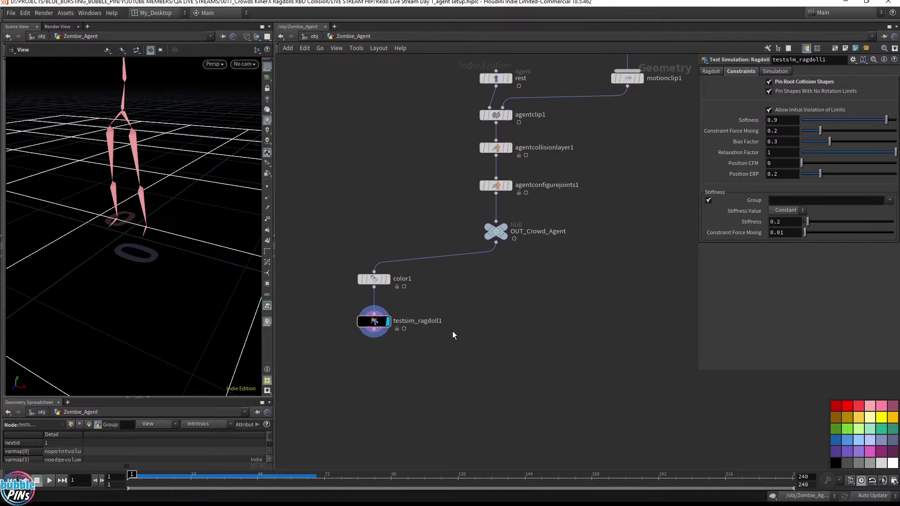
{"action": "left_click_drag", "start_coordinate": [326, 255], "coordinate": [446, 338]}
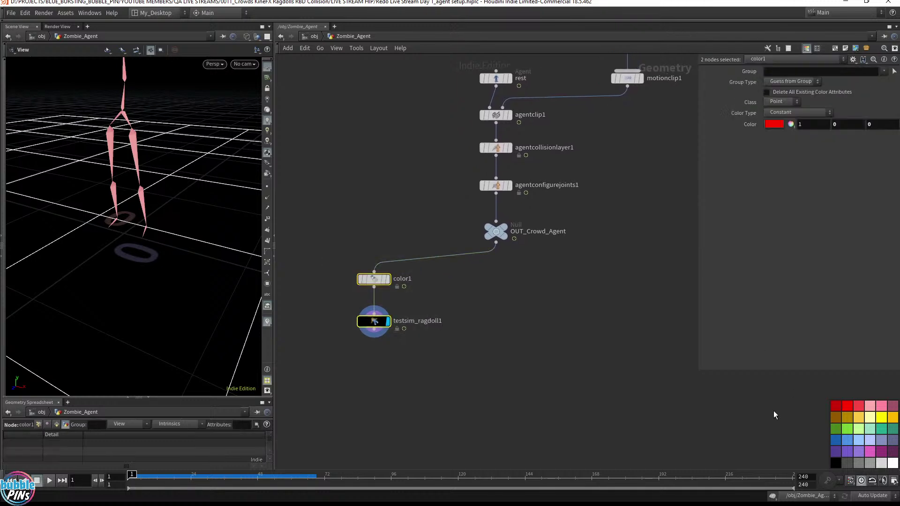
{"action": "left_click", "coordinate": [502, 365]}
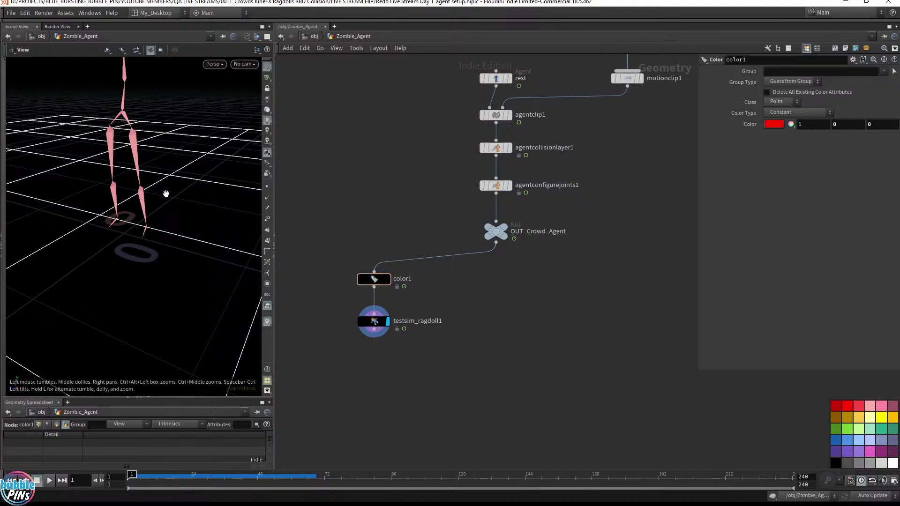
Step: Display the agent shaded, play the ragdoll simulation, and return to the first frame with testsim_ragdoll1 selected
{"action": "key", "text": "w"}
{"action": "scroll", "coordinate": [179, 197], "scroll_direction": "down", "scroll_amount": 5}
{"action": "mouse_move", "coordinate": [183, 192]}
{"action": "left_mouse_down"}
{"action": "mouse_move", "coordinate": [155, 197]}
{"action": "mouse_move", "coordinate": [179, 187]}
{"action": "mouse_move", "coordinate": [170, 180]}
{"action": "left_mouse_up"}
{"action": "key", "text": "Up"}
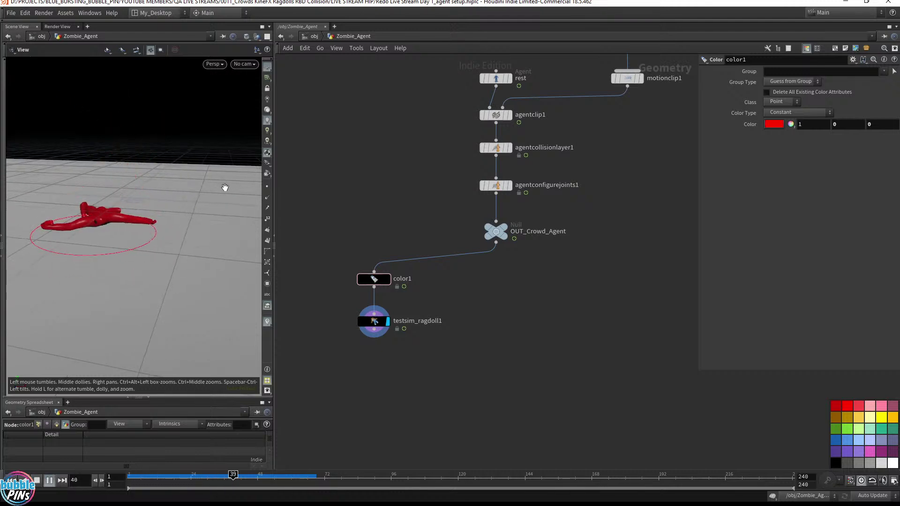
{"action": "key", "text": "ctrl+Up"}
{"action": "left_click", "coordinate": [375, 321]}
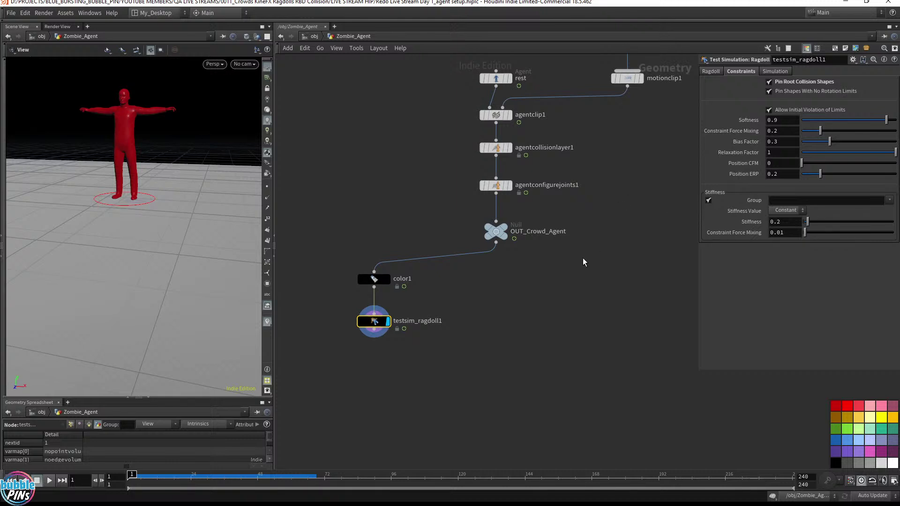
Step: Open the testsim_ragdoll1 network and tidy its layout by lowering the ragdoll_sim, visualization and CONSTRAINTS nodes
{"action": "mouse_move", "coordinate": [366, 329]}
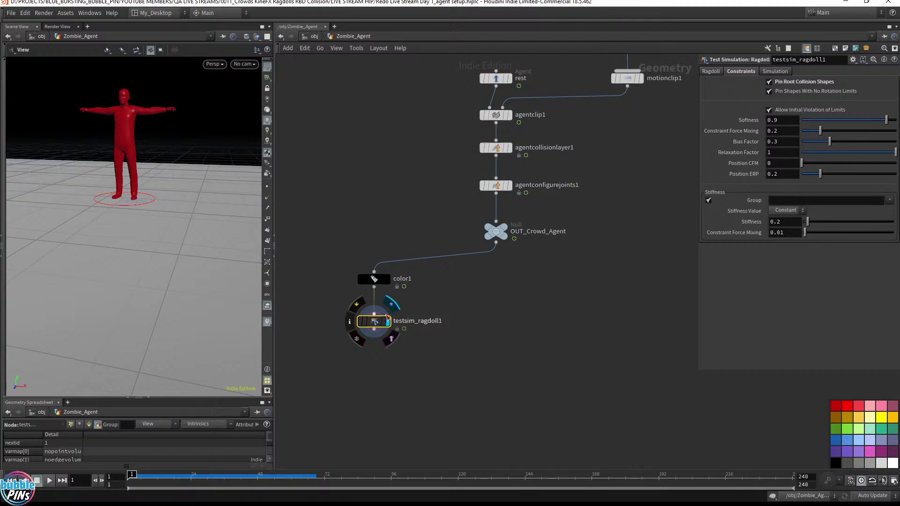
{"action": "left_click_drag", "start_coordinate": [318, 363], "coordinate": [466, 307]}
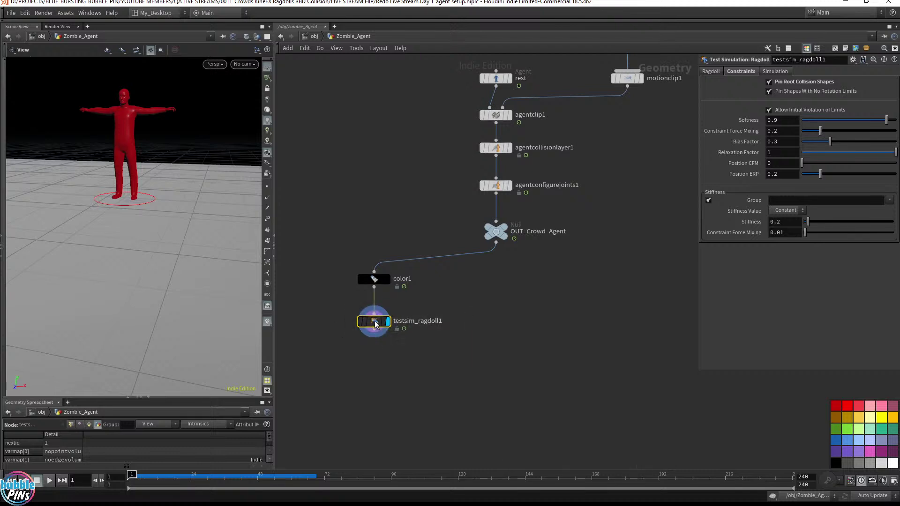
{"action": "double_click", "coordinate": [374, 322]}
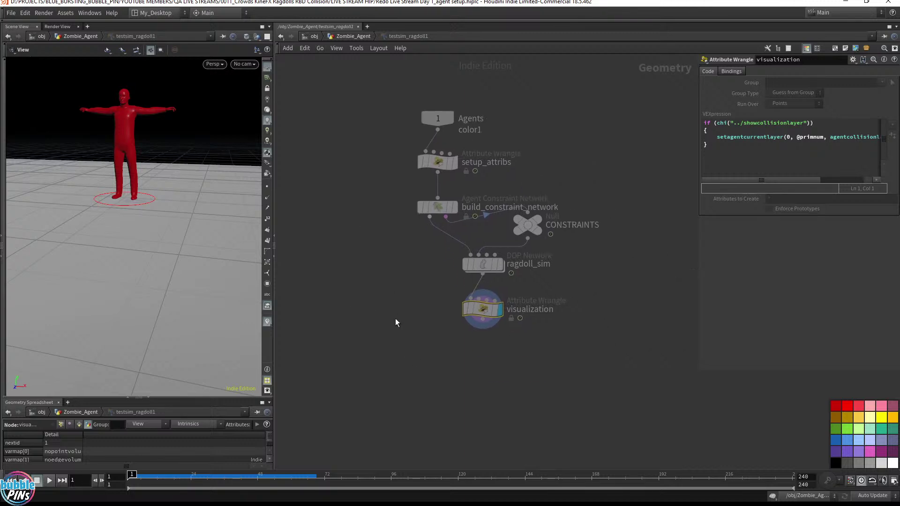
{"action": "left_click_drag", "start_coordinate": [401, 392], "coordinate": [440, 311]}
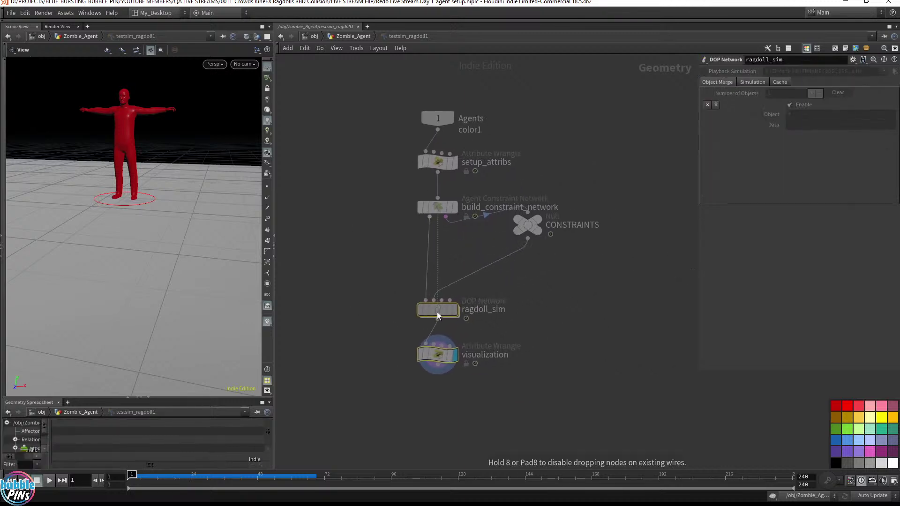
{"action": "left_click_drag", "start_coordinate": [523, 223], "coordinate": [516, 260]}
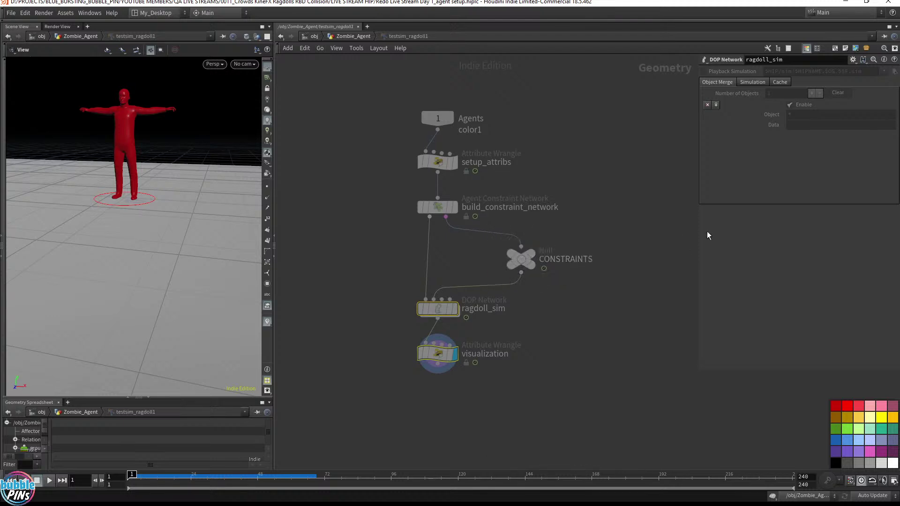
Step: Allow editing of the contents of testsim_ragdoll1 in the Zombie_Agent network and reopen it
{"action": "left_click", "coordinate": [349, 36]}
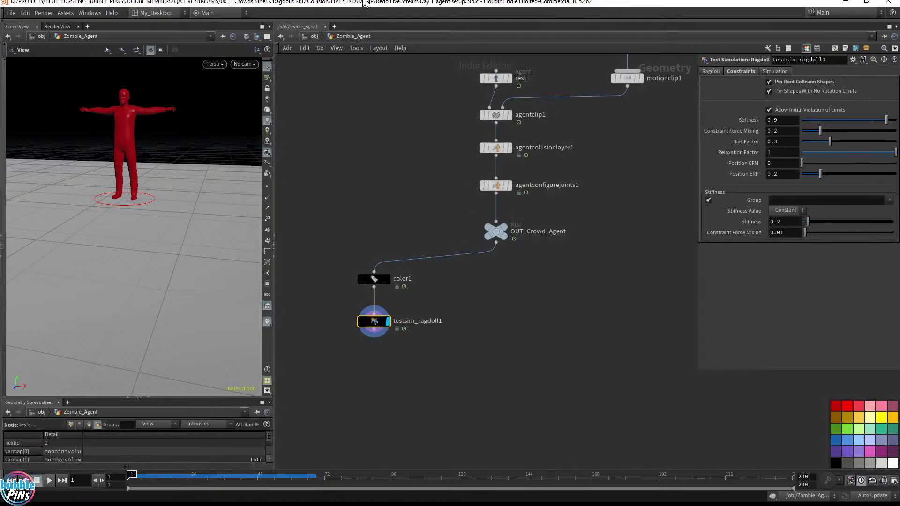
{"action": "right_click", "coordinate": [377, 322]}
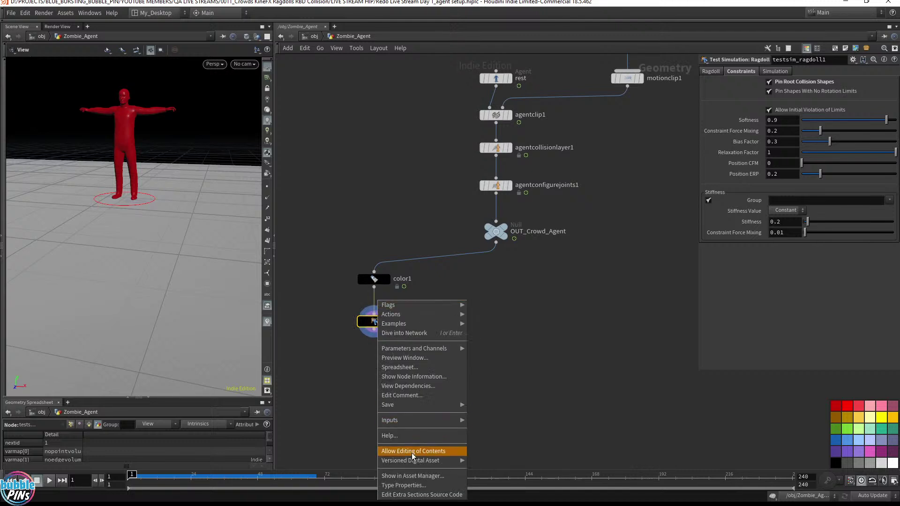
{"action": "left_click", "coordinate": [437, 450]}
{"action": "double_click", "coordinate": [376, 321]}
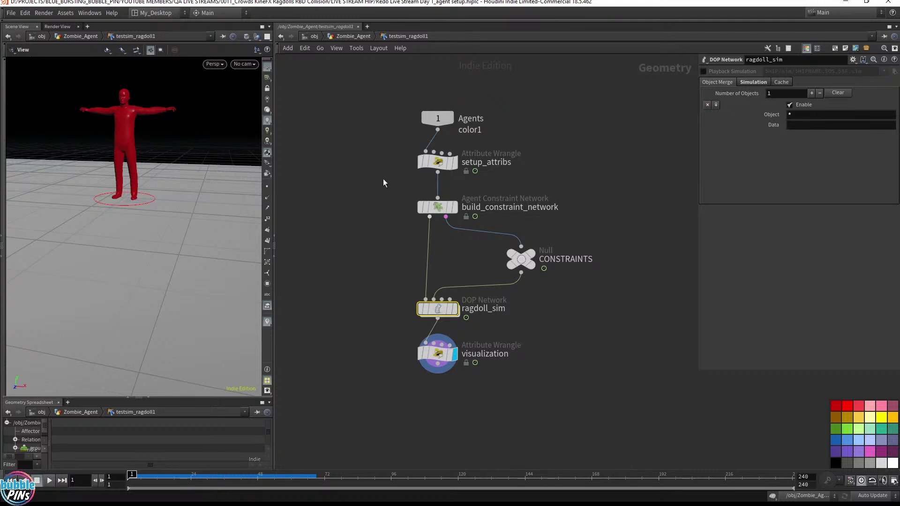
Step: Examine the setup_attribs wrangle's VEX code, covering the name and state attributes and the velocity arrays
{"action": "left_click_drag", "start_coordinate": [383, 179], "coordinate": [609, 146]}
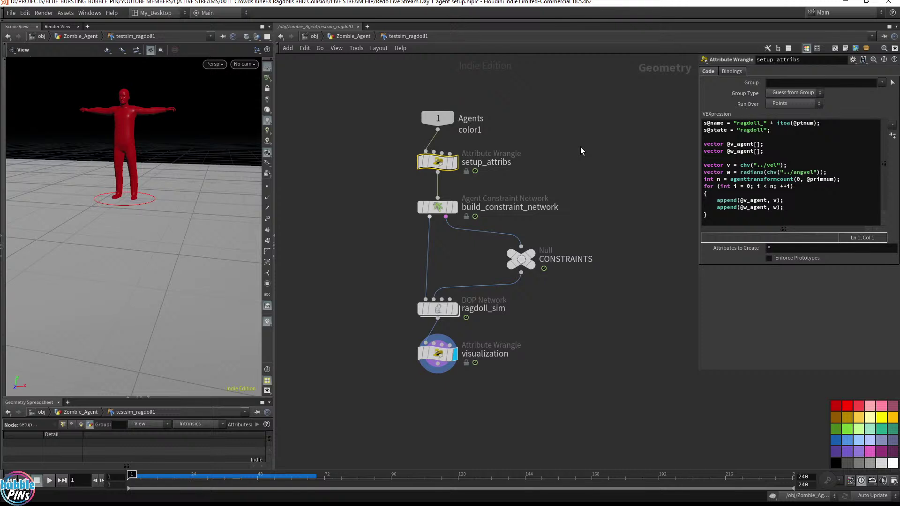
{"action": "left_click_drag", "start_coordinate": [706, 137], "coordinate": [676, 121]}
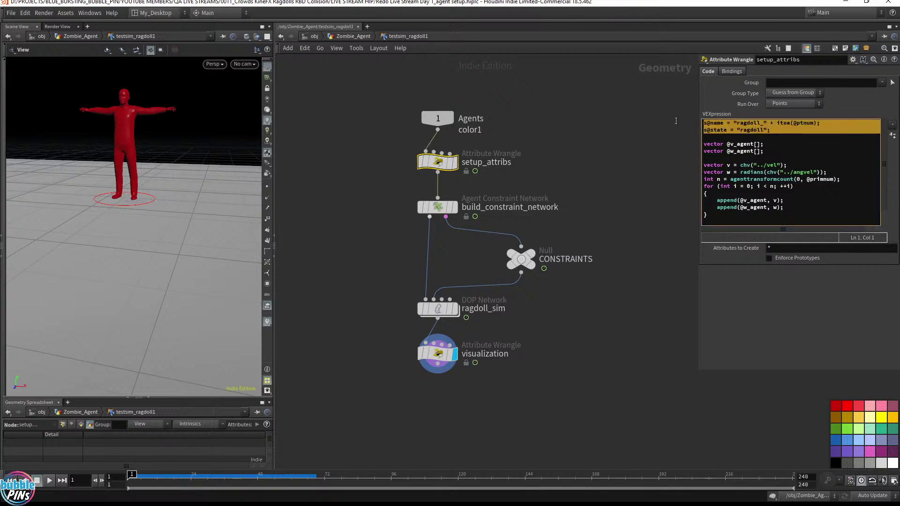
{"action": "left_click_drag", "start_coordinate": [717, 219], "coordinate": [662, 146]}
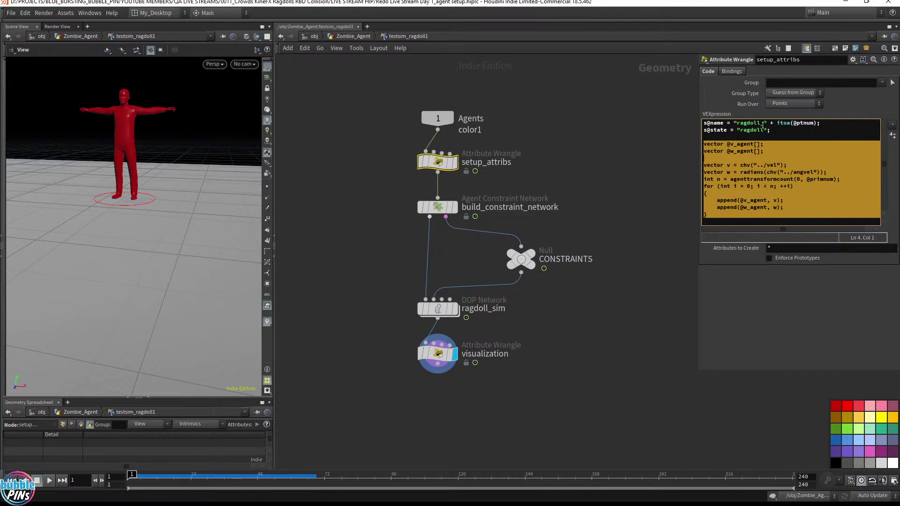
{"action": "left_click", "coordinate": [784, 135]}
{"action": "left_click_drag", "start_coordinate": [774, 215], "coordinate": [675, 141]}
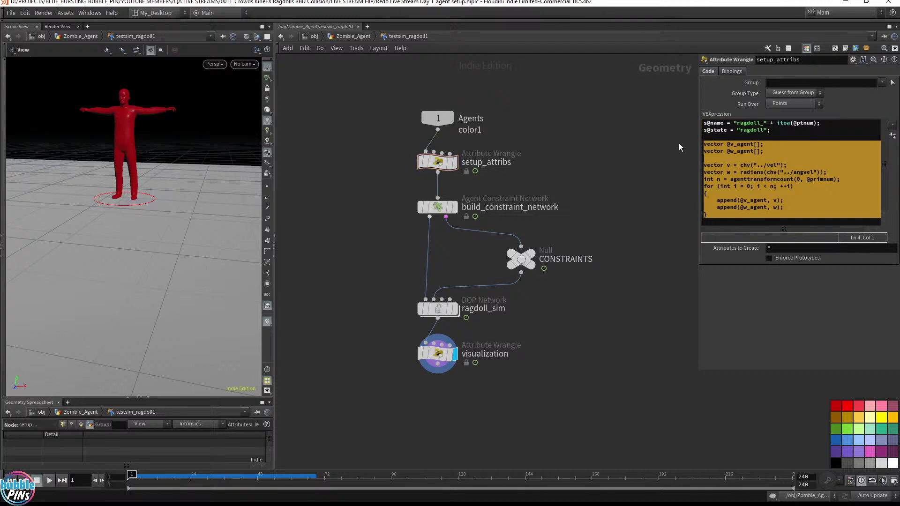
{"action": "left_click", "coordinate": [708, 137]}
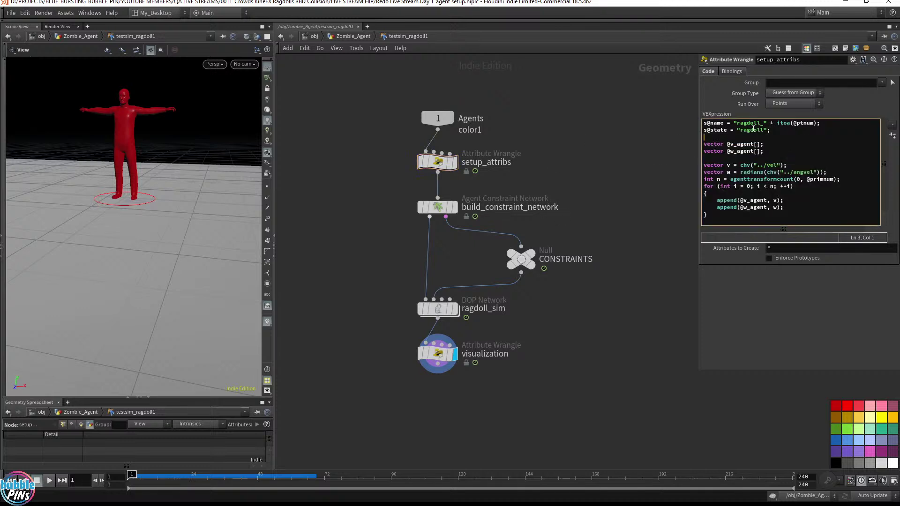
{"action": "key", "text": "shift+Up"}
{"action": "key", "text": "shift+Up"}
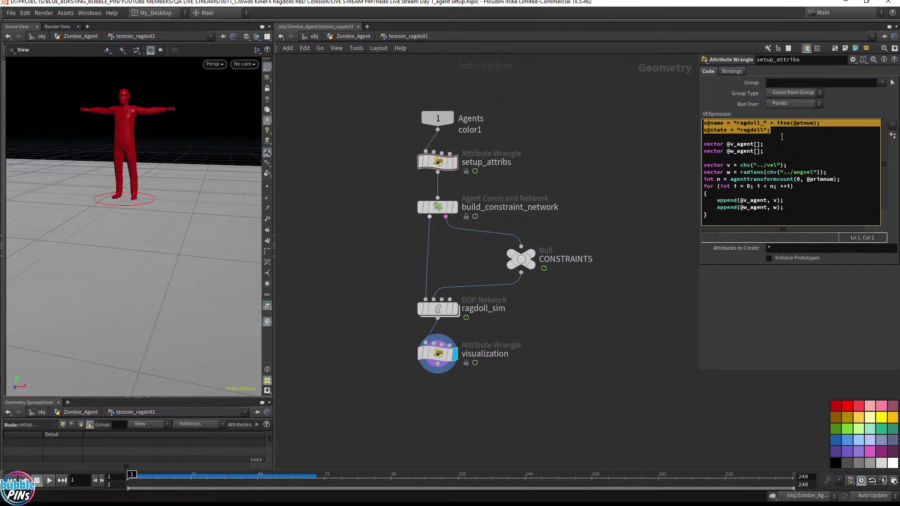
Step: Return to the Zombie_Agent network, then reopen testsim_ragdoll1 to view the build_constraint_network parameters
{"action": "left_click", "coordinate": [340, 37]}
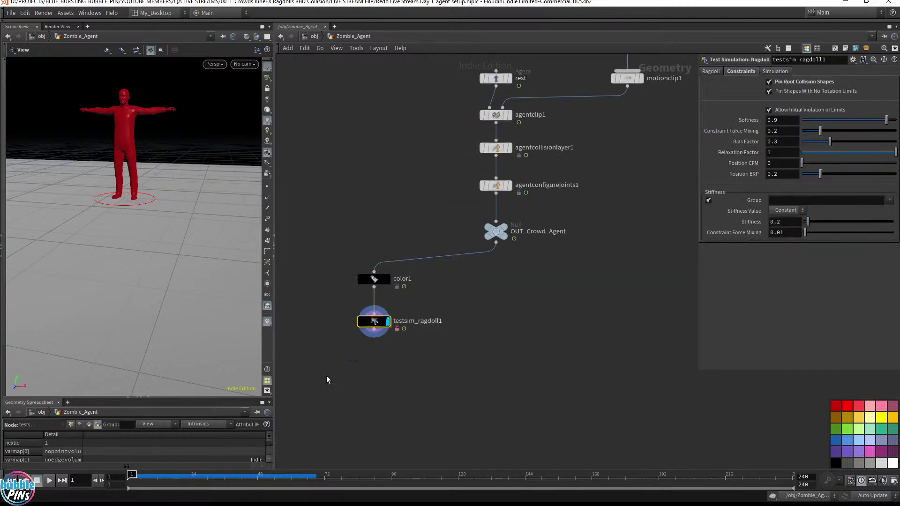
{"action": "left_click_drag", "start_coordinate": [310, 371], "coordinate": [448, 306]}
{"action": "double_click", "coordinate": [374, 322]}
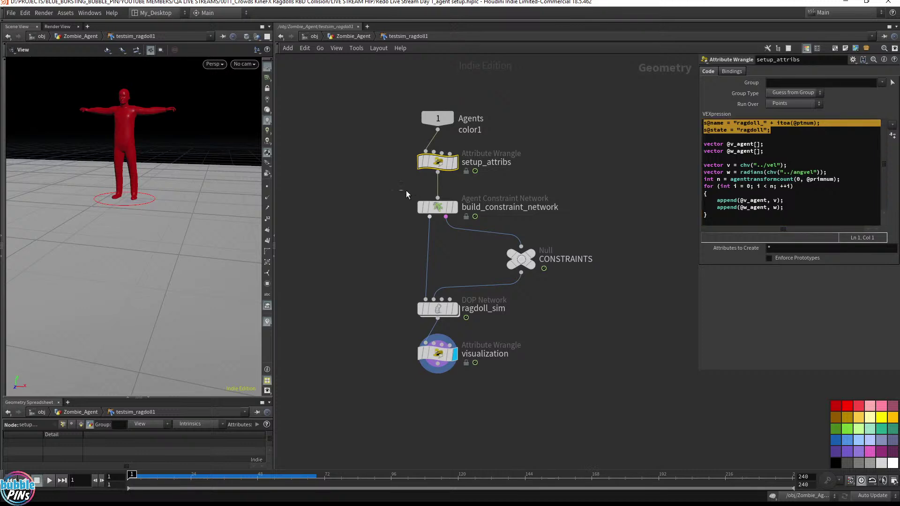
{"action": "left_click_drag", "start_coordinate": [400, 191], "coordinate": [474, 235]}
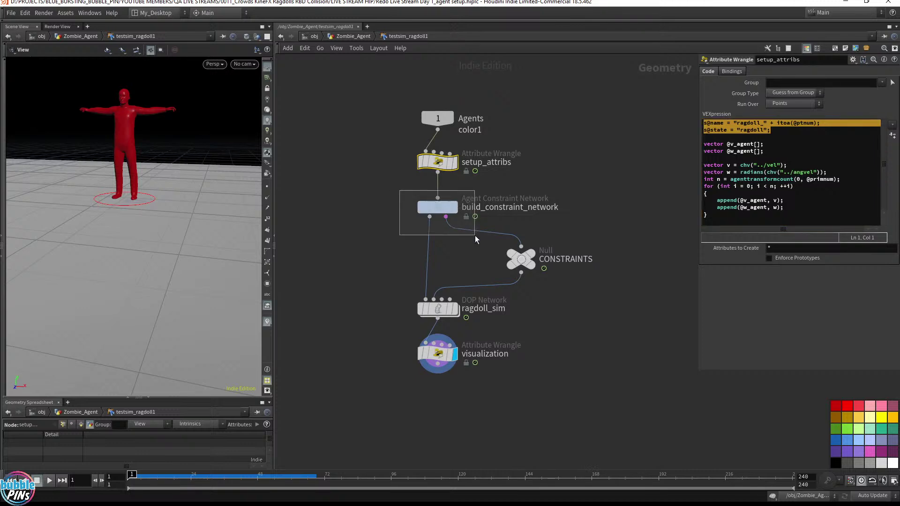
{"action": "left_click_drag", "start_coordinate": [388, 189], "coordinate": [587, 235]}
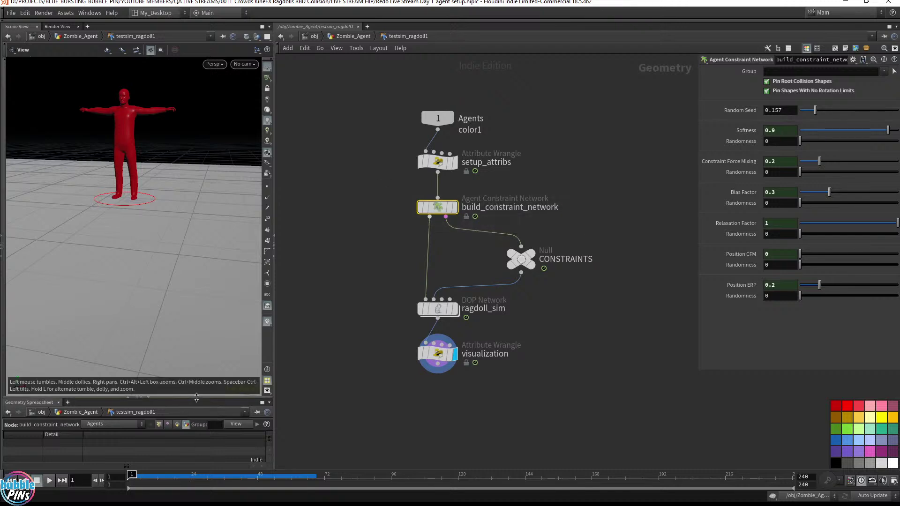
Step: Enlarge the Geometry Spreadsheet and list the point attributes of build_constraint_network
{"action": "left_click_drag", "start_coordinate": [196, 398], "coordinate": [196, 287]}
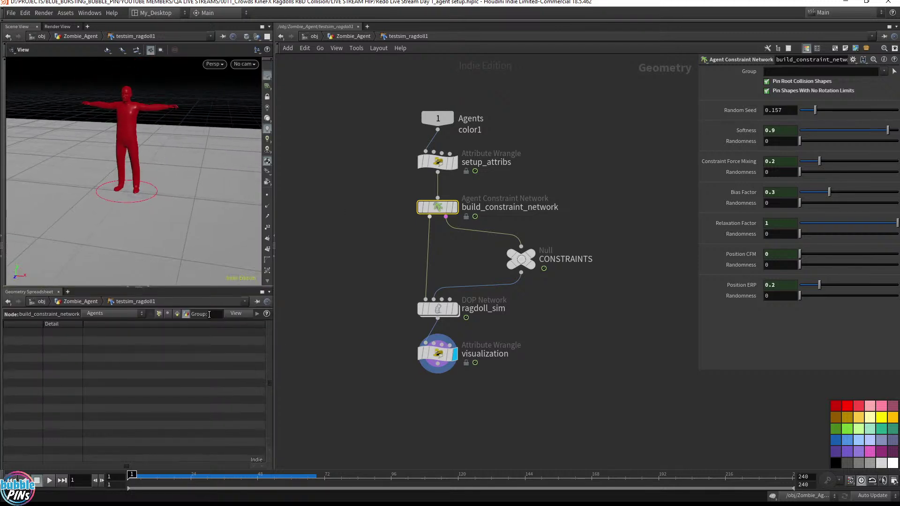
{"action": "left_click", "coordinate": [176, 314]}
{"action": "left_click", "coordinate": [159, 314]}
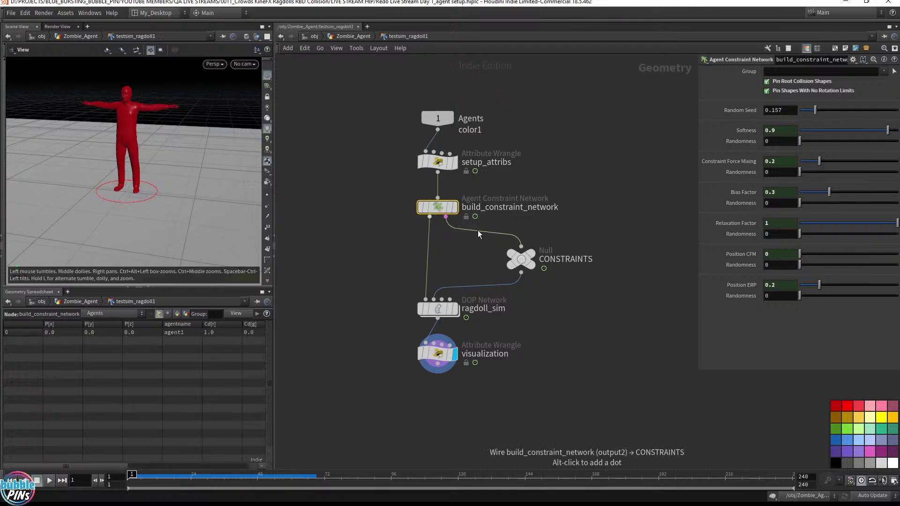
Step: Switch the viewport to wireframe and view the agent's skeleton up close from the front
{"action": "left_click_drag", "start_coordinate": [362, 246], "coordinate": [503, 187]}
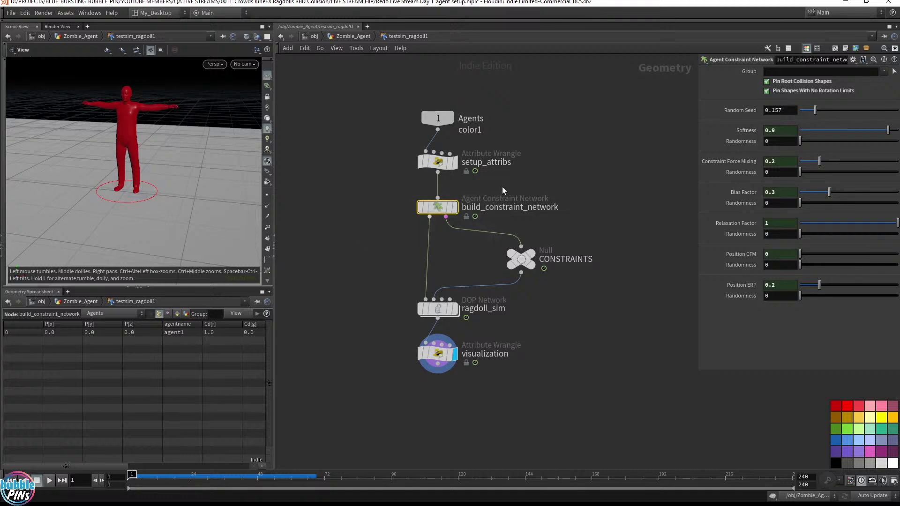
{"action": "key", "text": "w"}
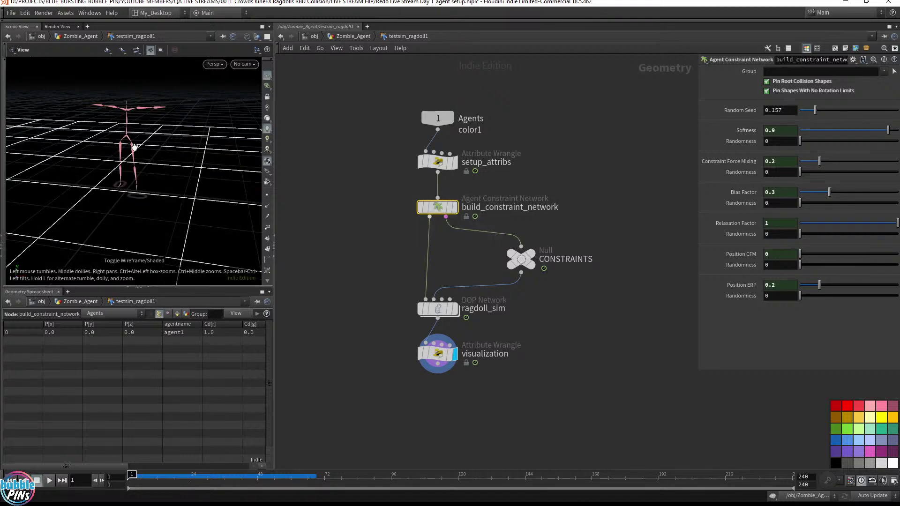
{"action": "middle_click_drag", "start_coordinate": [122, 137], "coordinate": [209, 135]}
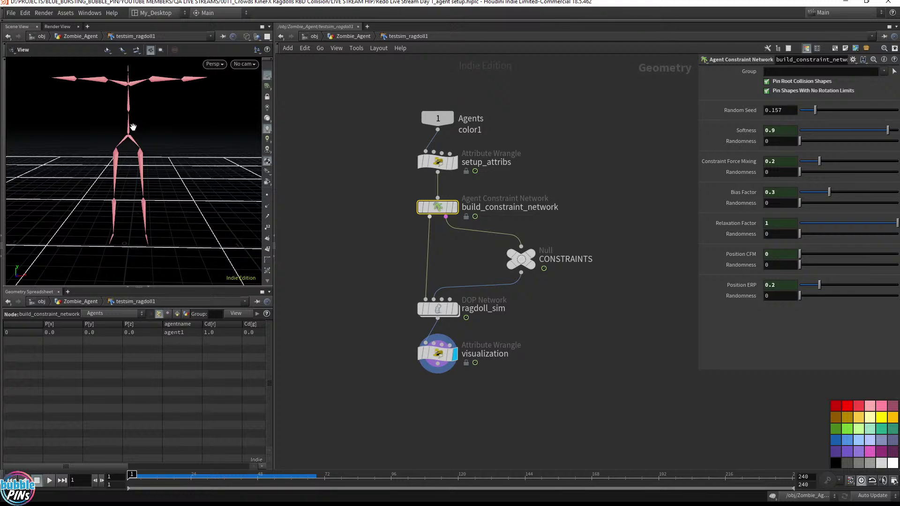
Step: Set the display flag on the ragdoll_sim DOP network and open its contents
{"action": "mouse_move", "coordinate": [458, 313]}
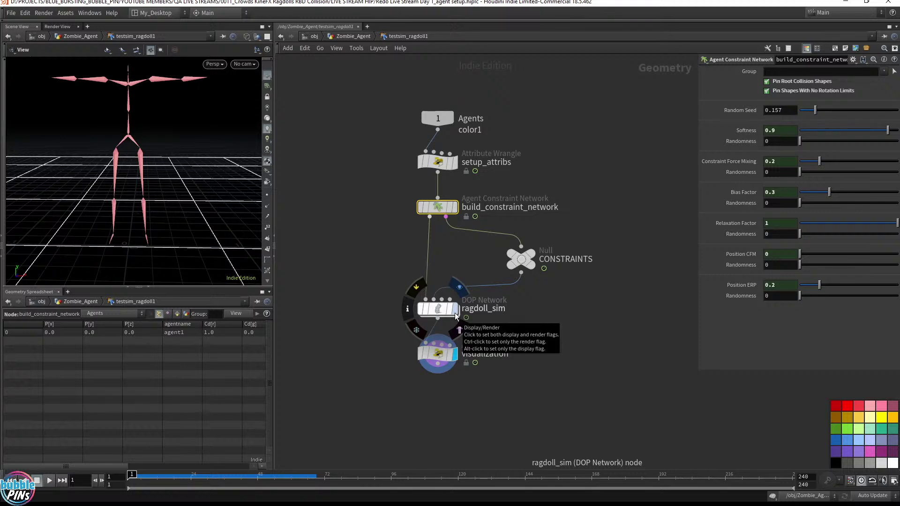
{"action": "left_click", "coordinate": [455, 313]}
{"action": "left_click", "coordinate": [435, 310]}
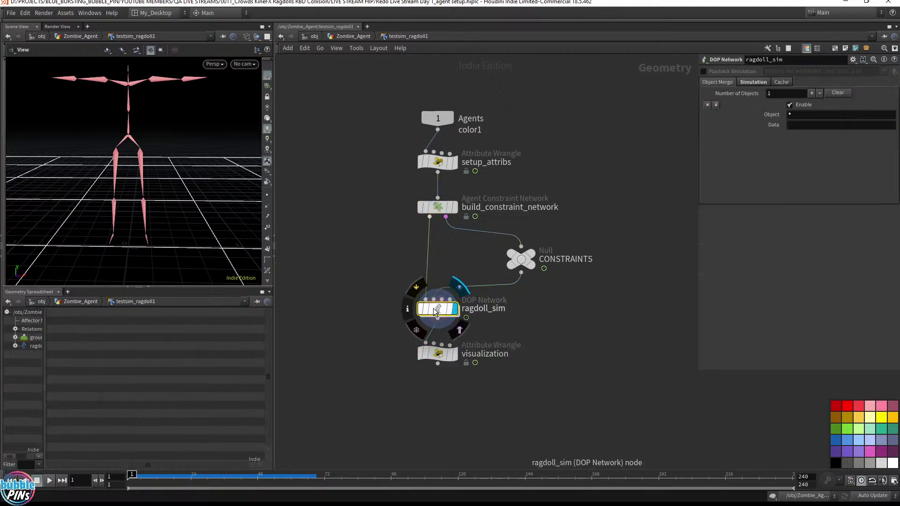
{"action": "double_click", "coordinate": [438, 310]}
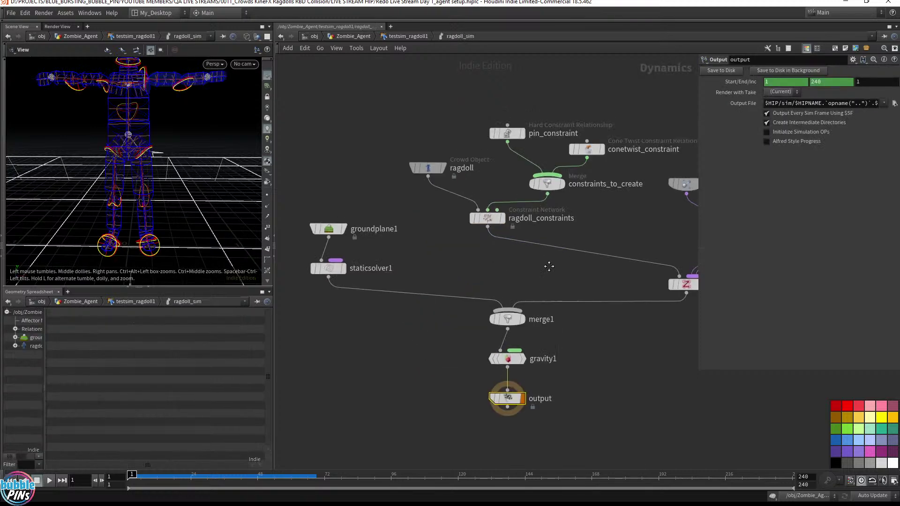
Step: Spread out the ragdoll_sim nodes, lowering the merge and ground plane branches and grouping the five ragdoll constraint nodes separately
{"action": "scroll", "coordinate": [496, 267], "scroll_direction": "down", "scroll_amount": 5}
{"action": "left_click_drag", "start_coordinate": [444, 357], "coordinate": [496, 289]}
{"action": "left_click_drag", "start_coordinate": [477, 290], "coordinate": [468, 407]}
{"action": "left_click_drag", "start_coordinate": [322, 300], "coordinate": [399, 360]}
{"action": "left_click_drag", "start_coordinate": [414, 271], "coordinate": [542, 165]}
{"action": "left_click_drag", "start_coordinate": [455, 243], "coordinate": [372, 237]}
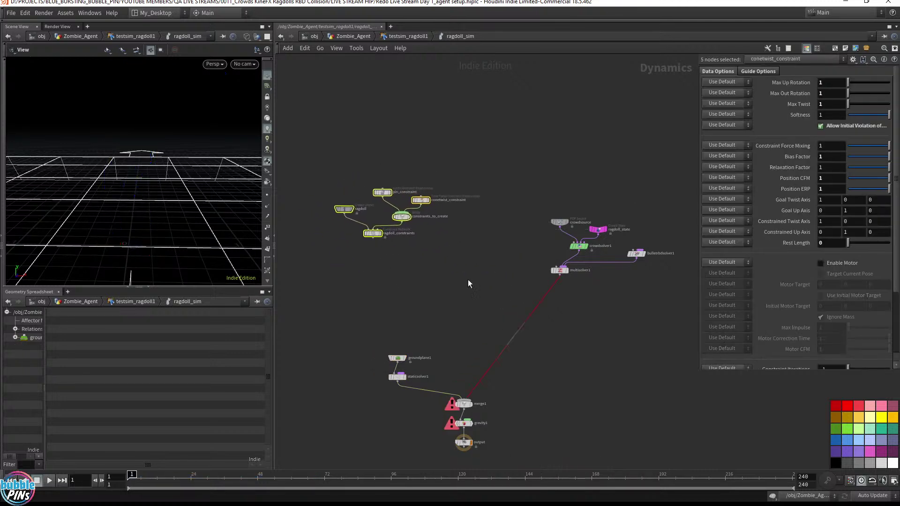
Step: Undo the disconnection of ragdoll_constraints from multisolver1, and move the five ragdoll constraint nodes farther from the crowd solver branch
{"action": "key", "text": "ctrl+z"}
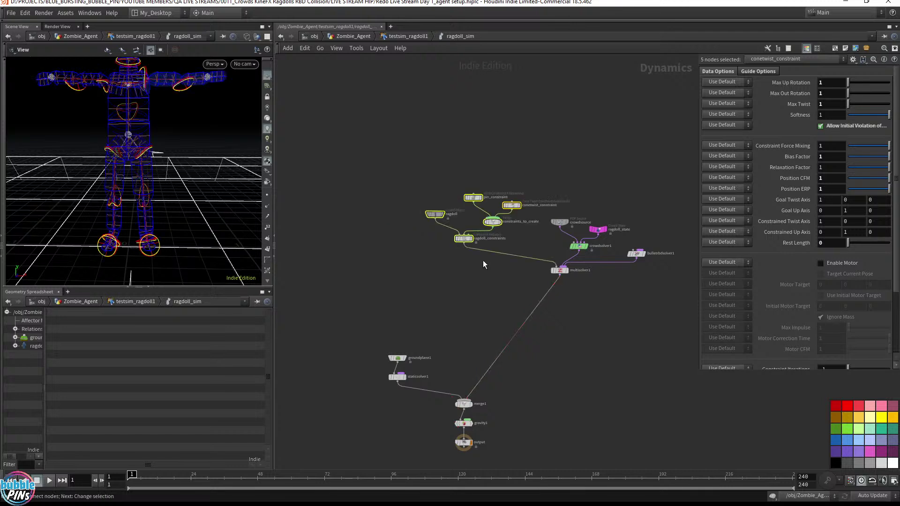
{"action": "left_click_drag", "start_coordinate": [414, 268], "coordinate": [535, 168]}
{"action": "left_click_drag", "start_coordinate": [463, 242], "coordinate": [359, 250]}
Step: Align multisolver1 above merge1, with the crowdsolver1 branch directly above it and bulletrbdsolver1 off to its right
{"action": "left_click_drag", "start_coordinate": [537, 288], "coordinate": [604, 220]}
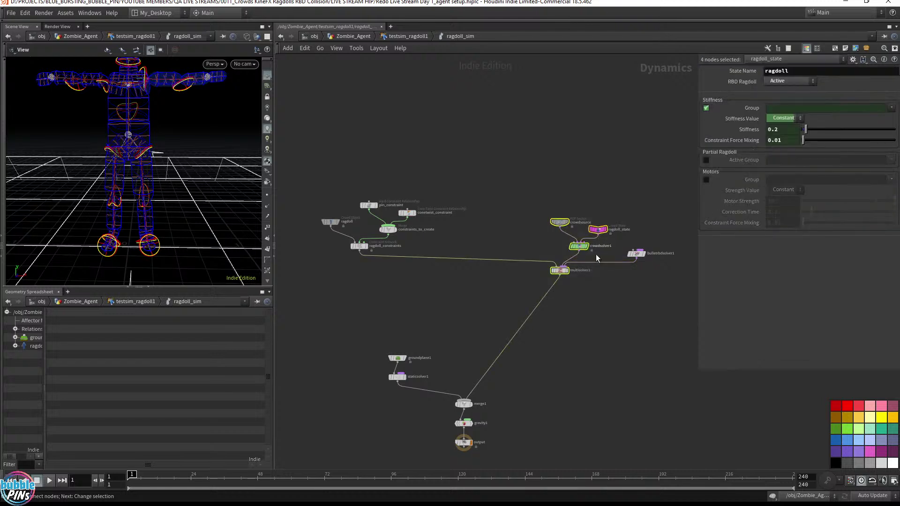
{"action": "left_click_drag", "start_coordinate": [560, 276], "coordinate": [462, 307]}
{"action": "left_click_drag", "start_coordinate": [446, 234], "coordinate": [463, 171]}
{"action": "left_click", "coordinate": [637, 255]}
{"action": "left_click_drag", "start_coordinate": [638, 255], "coordinate": [575, 173]}
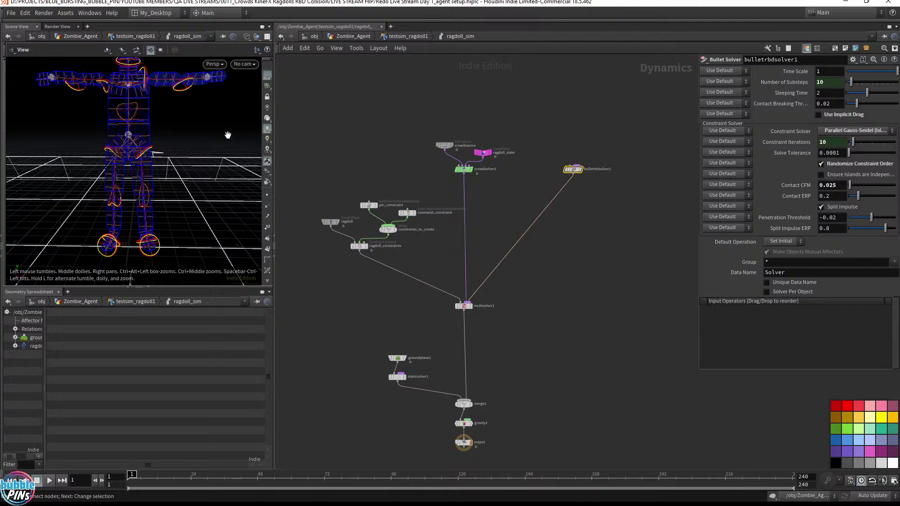
Step: Enlarge the viewport and frame the whole agent with its collision shapes
{"action": "left_click_drag", "start_coordinate": [227, 136], "coordinate": [213, 197]}
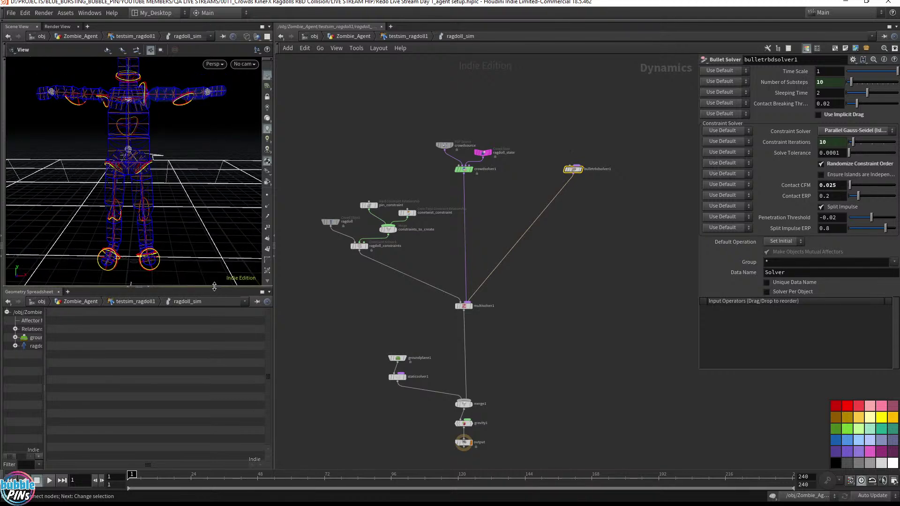
{"action": "left_click_drag", "start_coordinate": [219, 288], "coordinate": [219, 398]}
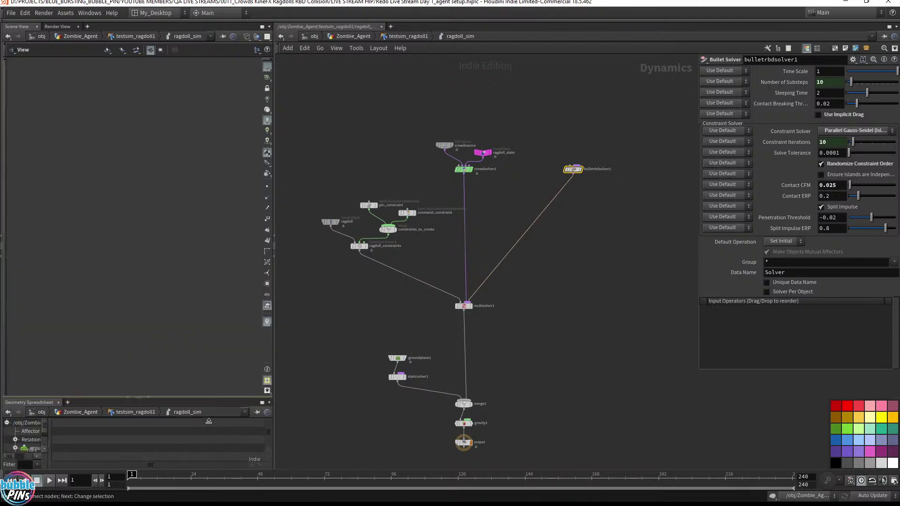
Step: Review the parameters of crowdsolver1, bulletrbdsolver1 and multisolver1 and how they connect
{"action": "middle_click_drag", "start_coordinate": [433, 243], "coordinate": [459, 230]}
{"action": "scroll", "coordinate": [516, 176], "scroll_direction": "up", "scroll_amount": 5}
{"action": "middle_click_drag", "start_coordinate": [518, 179], "coordinate": [569, 176]}
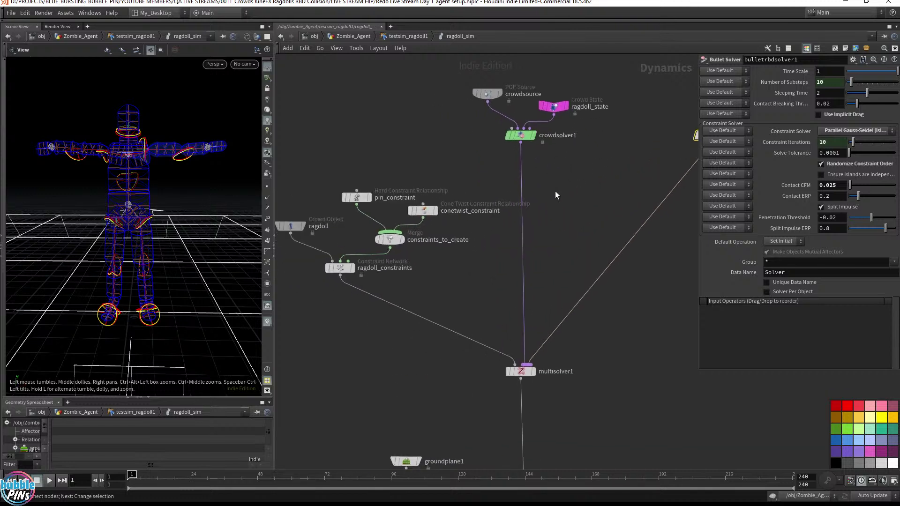
{"action": "scroll", "coordinate": [615, 313], "scroll_direction": "down", "scroll_amount": 4}
{"action": "middle_click_drag", "start_coordinate": [558, 294], "coordinate": [581, 272]}
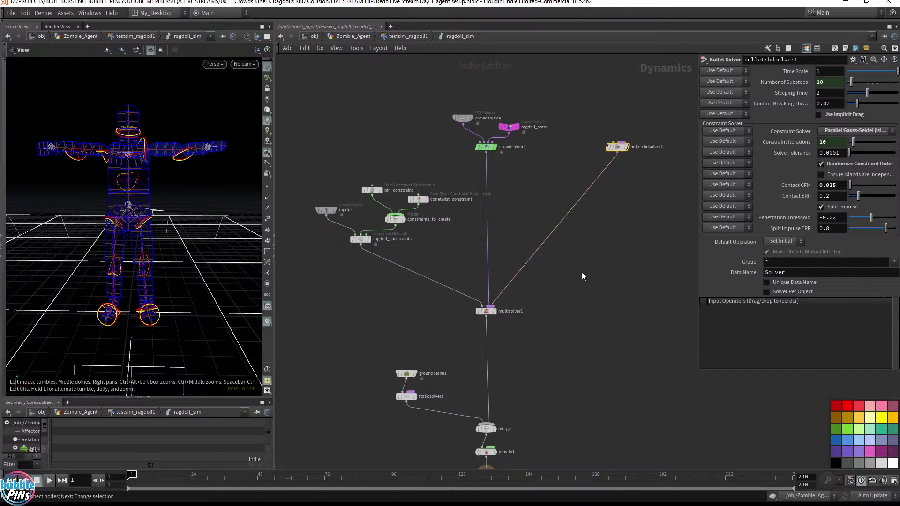
{"action": "left_click_drag", "start_coordinate": [648, 150], "coordinate": [592, 133]}
{"action": "left_click_drag", "start_coordinate": [536, 167], "coordinate": [466, 137]}
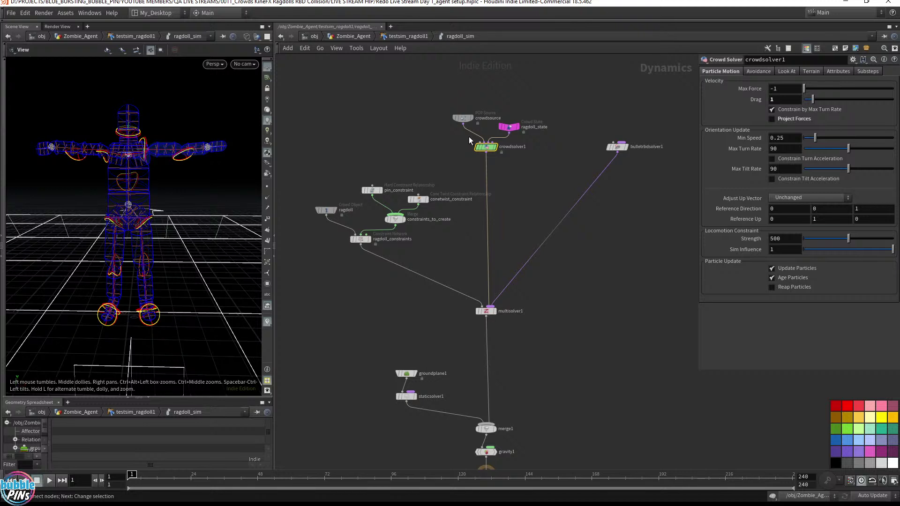
{"action": "left_click_drag", "start_coordinate": [659, 169], "coordinate": [471, 149]}
{"action": "left_click_drag", "start_coordinate": [534, 330], "coordinate": [465, 292]}
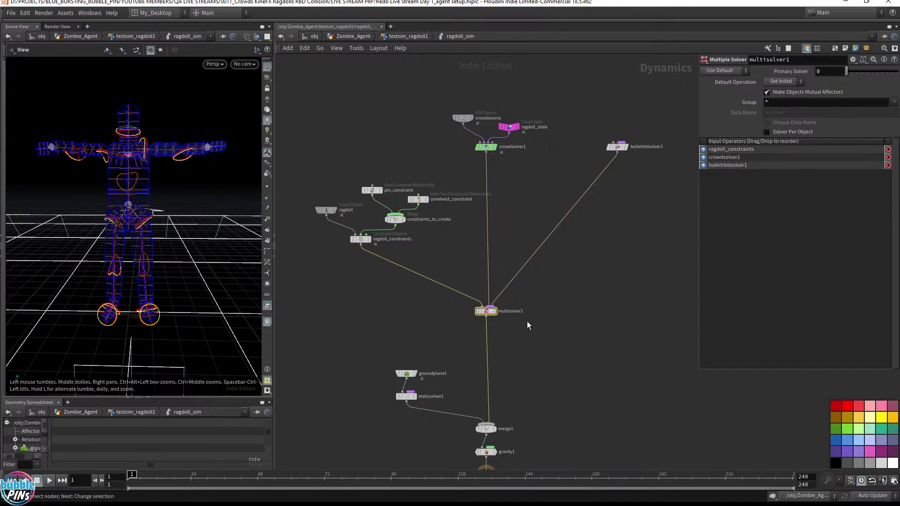
{"action": "left_click_drag", "start_coordinate": [542, 331], "coordinate": [452, 289]}
Step: Move pin_constraint, conetwist_constraint and constraints_to_create directly above ragdoll_constraints, and shift the ragdoll crowd object away to the left
{"action": "left_click_drag", "start_coordinate": [364, 168], "coordinate": [421, 221]}
{"action": "left_click_drag", "start_coordinate": [461, 341], "coordinate": [513, 297]}
{"action": "left_click_drag", "start_coordinate": [380, 165], "coordinate": [363, 192]}
{"action": "middle_click_drag", "start_coordinate": [364, 193], "coordinate": [454, 192]}
{"action": "scroll", "coordinate": [441, 220], "scroll_direction": "up", "scroll_amount": 2}
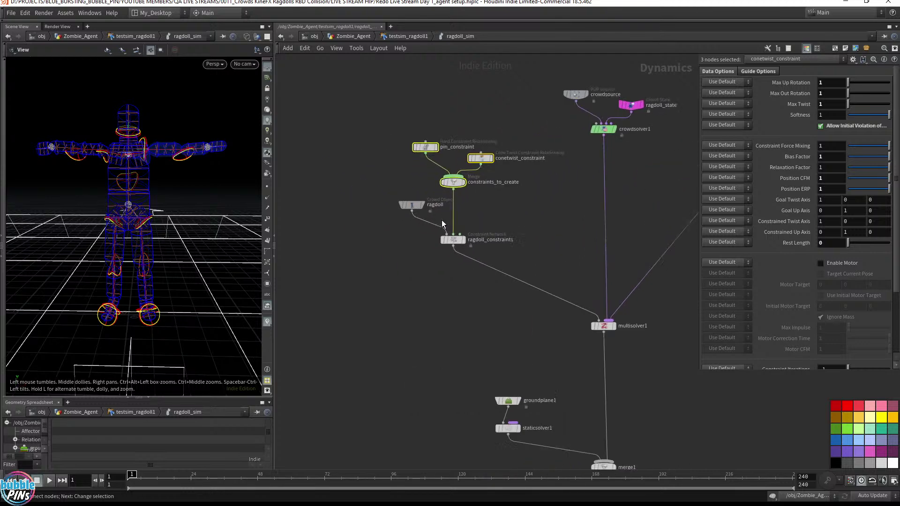
{"action": "scroll", "coordinate": [441, 221], "scroll_direction": "up", "scroll_amount": 4}
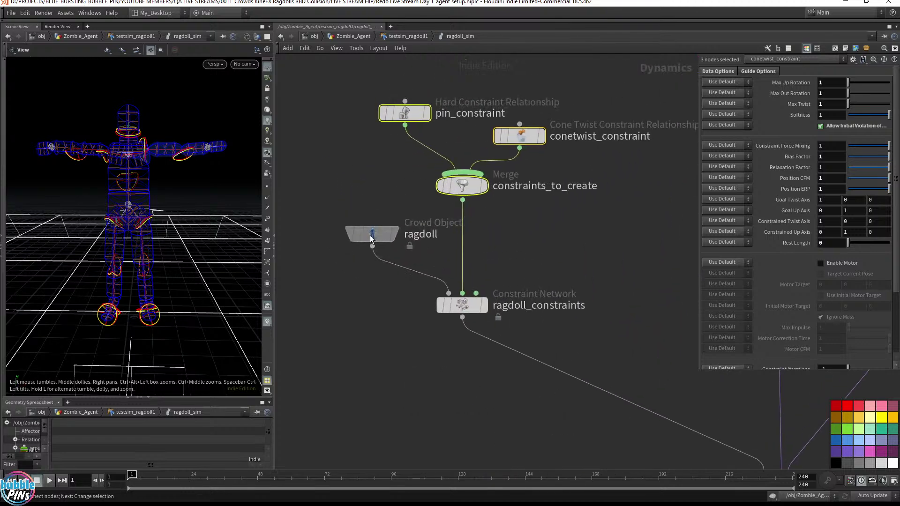
{"action": "left_click_drag", "start_coordinate": [371, 239], "coordinate": [318, 238]}
{"action": "middle_click_drag", "start_coordinate": [370, 220], "coordinate": [385, 228]}
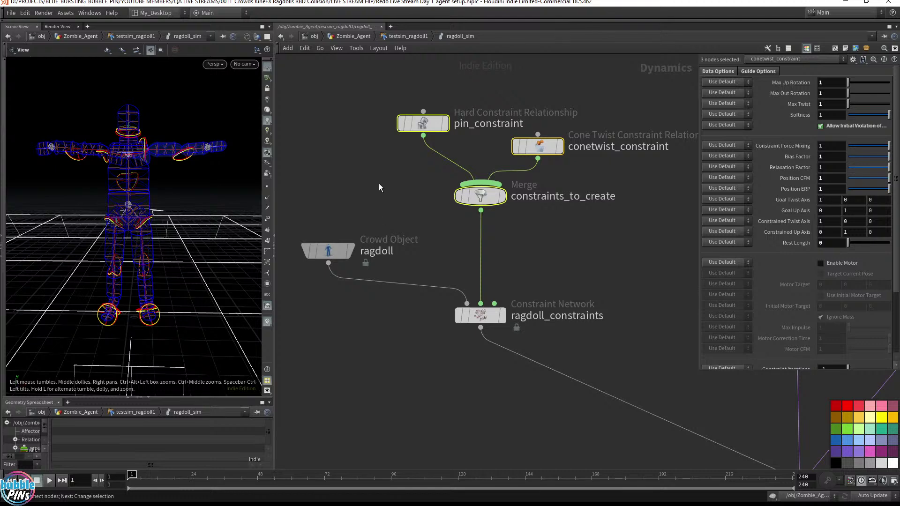
Step: Inspect the parameters of the ragdoll crowd object, pin_constraint and conetwist_constraint in turn
{"action": "left_click_drag", "start_coordinate": [381, 215], "coordinate": [308, 284]}
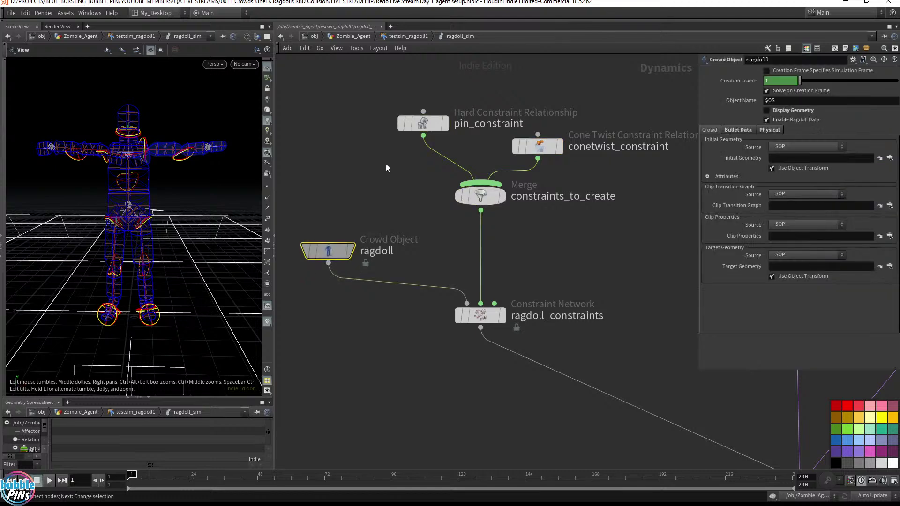
{"action": "left_click_drag", "start_coordinate": [391, 153], "coordinate": [489, 100]}
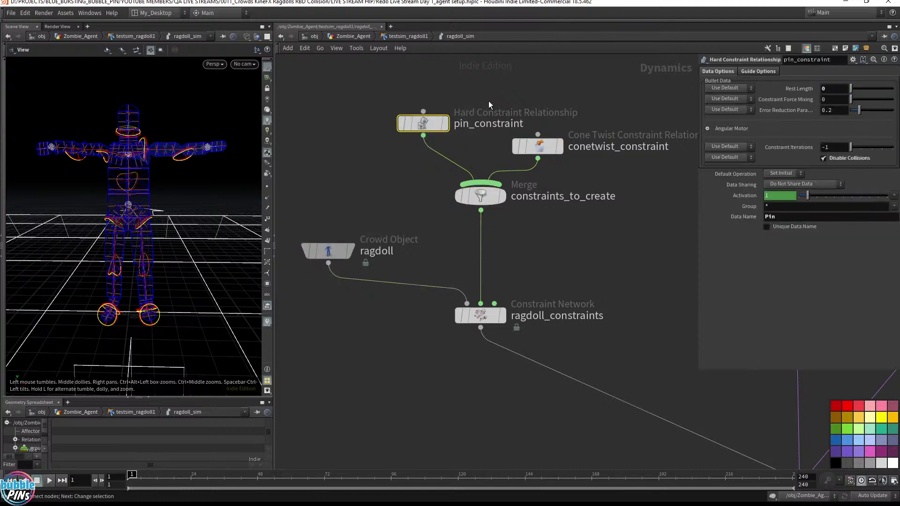
{"action": "left_click_drag", "start_coordinate": [632, 174], "coordinate": [530, 140]}
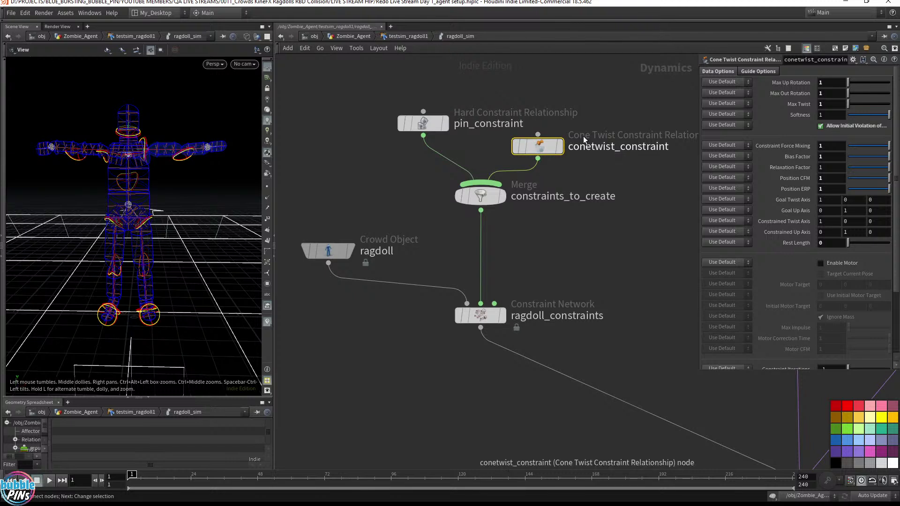
{"action": "left_click_drag", "start_coordinate": [612, 114], "coordinate": [546, 172]}
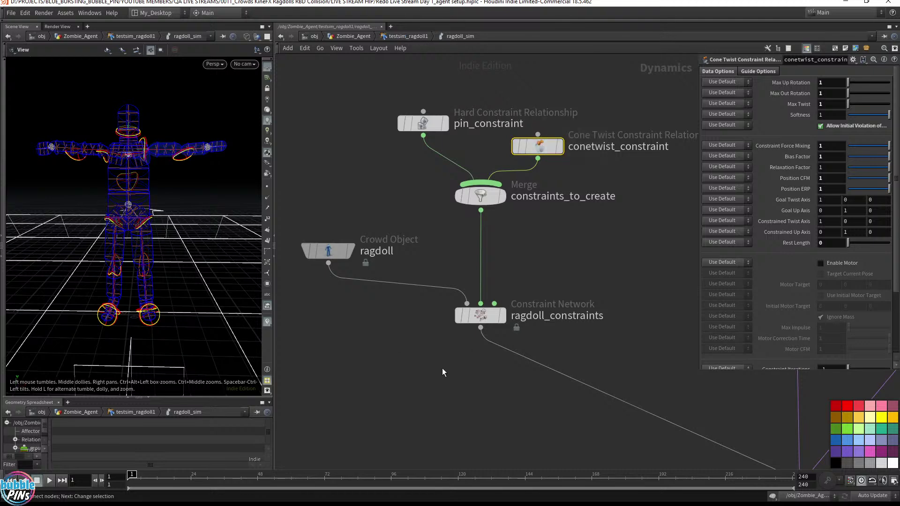
Step: Examine how the ragdoll object and the four constraint nodes feed into multisolver1, both up close and in the full network
{"action": "left_click_drag", "start_coordinate": [442, 368], "coordinate": [631, 104]}
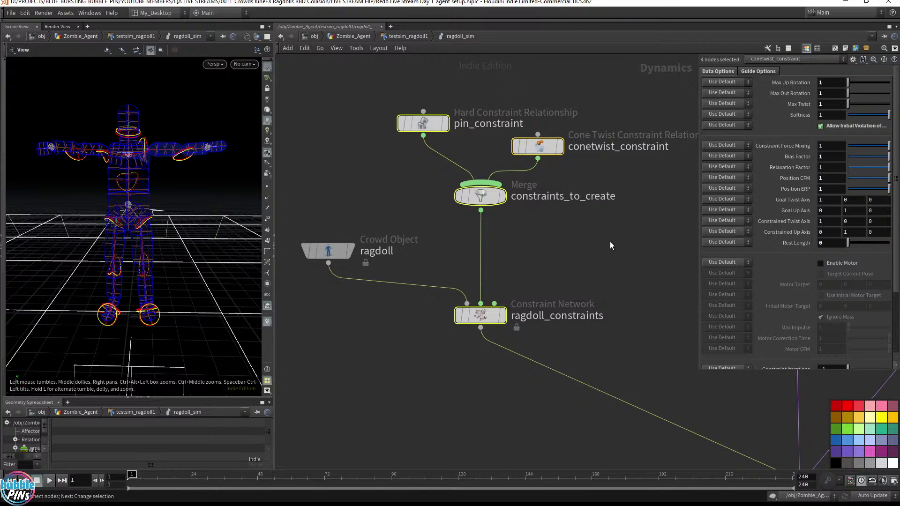
{"action": "left_click_drag", "start_coordinate": [475, 408], "coordinate": [575, 93]}
{"action": "scroll", "coordinate": [598, 203], "scroll_direction": "down", "scroll_amount": 2}
{"action": "scroll", "coordinate": [598, 202], "scroll_direction": "down", "scroll_amount": 1}
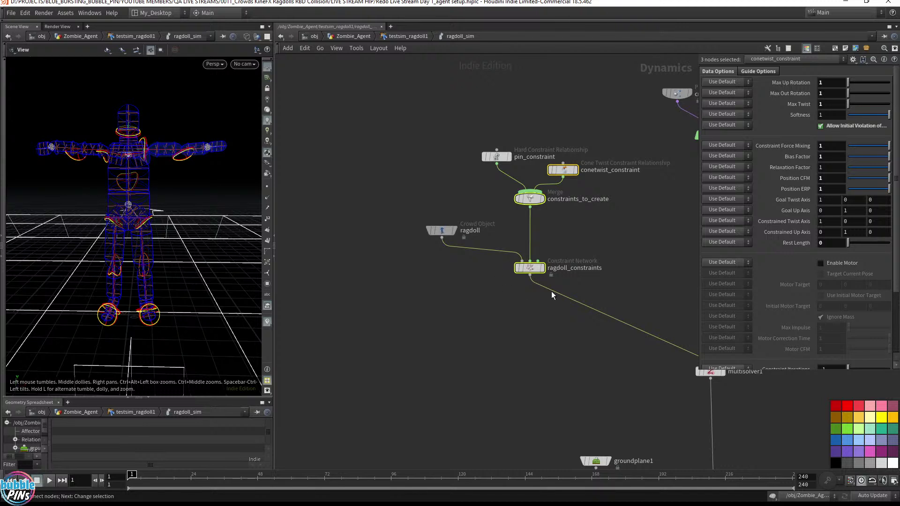
{"action": "left_click_drag", "start_coordinate": [414, 261], "coordinate": [504, 209]}
{"action": "key", "text": "h"}
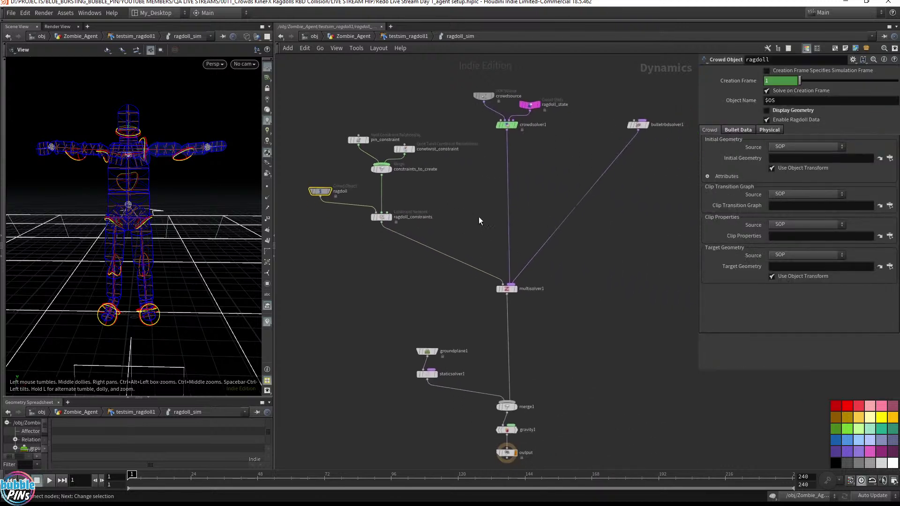
{"action": "left_click_drag", "start_coordinate": [363, 250], "coordinate": [442, 132]}
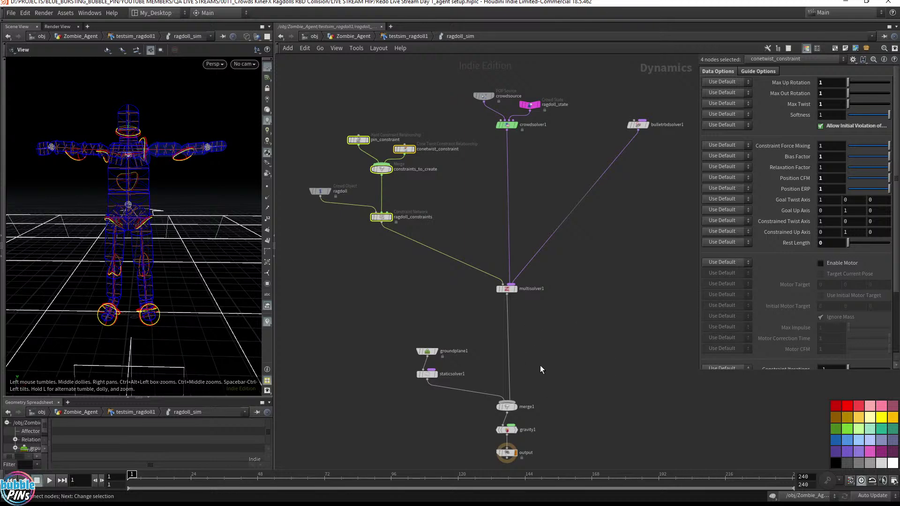
{"action": "key", "text": "f"}
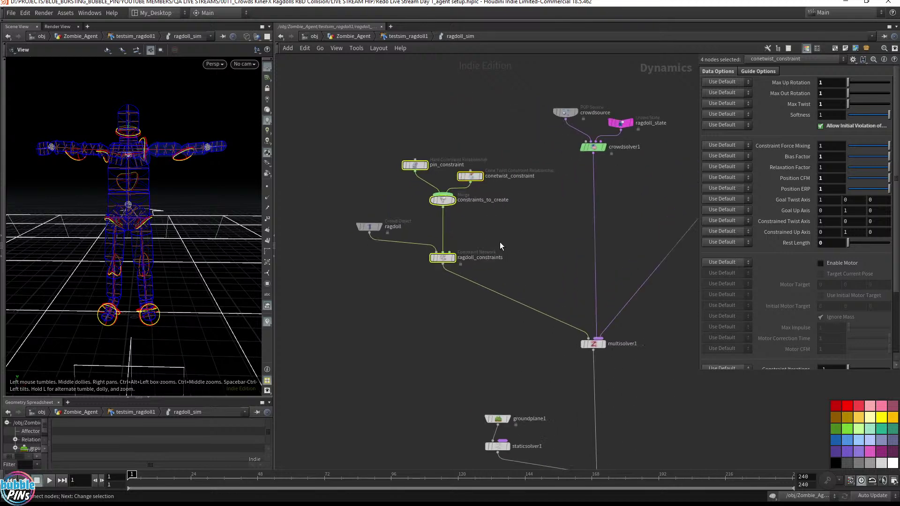
{"action": "middle_click_drag", "start_coordinate": [502, 241], "coordinate": [646, 276]}
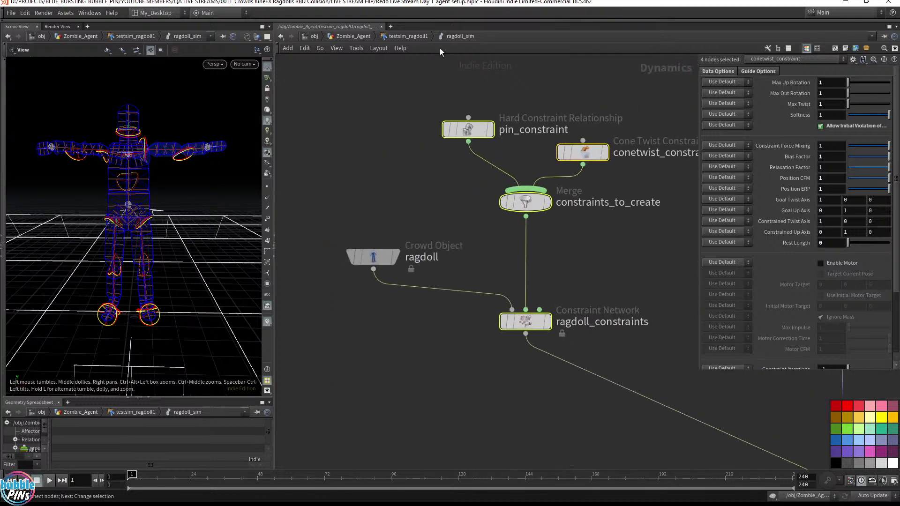
Step: Return to the testsim_ragdoll1 network, check build_constraint_network's two outputs, and display and select the CONSTRAINTS null
{"action": "left_click", "coordinate": [399, 37]}
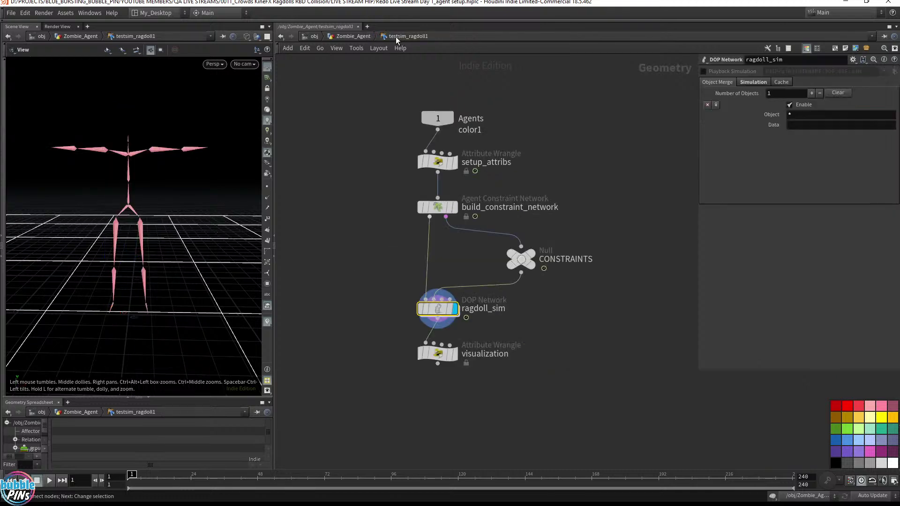
{"action": "left_click", "coordinate": [345, 36]}
{"action": "left_click", "coordinate": [445, 211]}
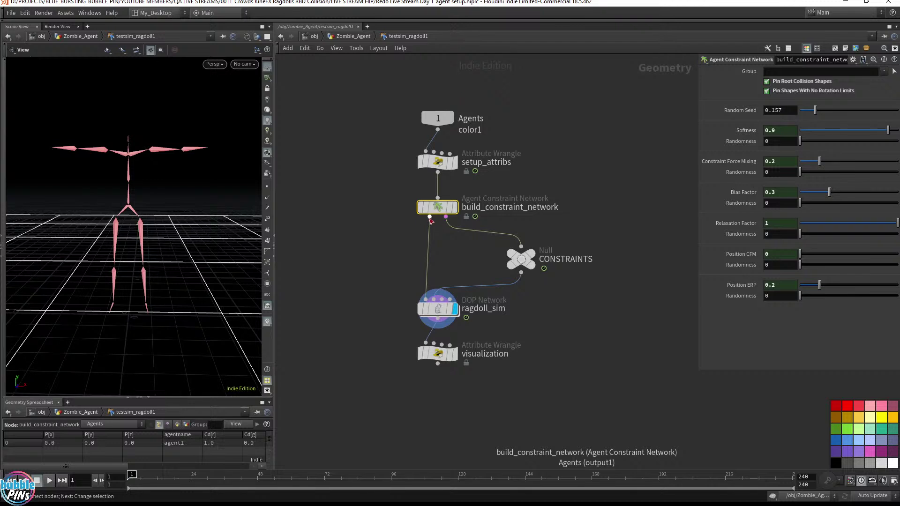
{"action": "left_click", "coordinate": [388, 234]}
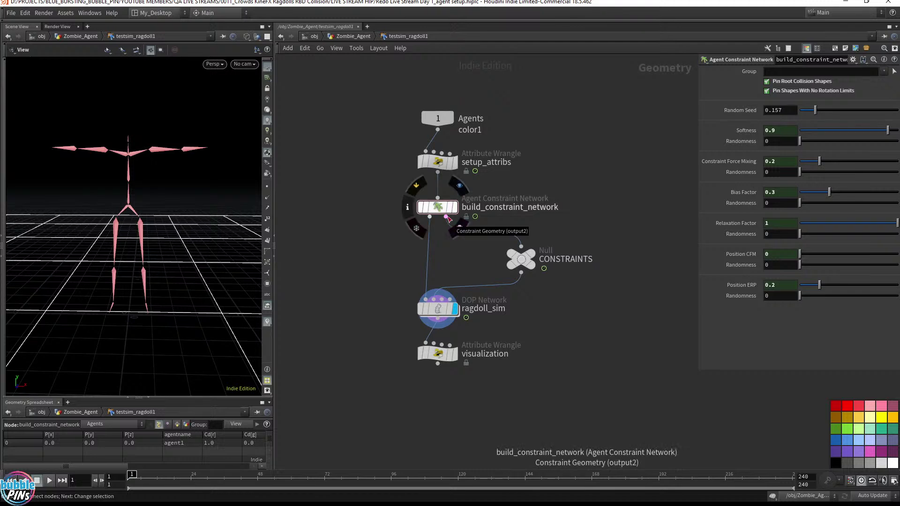
{"action": "left_click", "coordinate": [543, 239]}
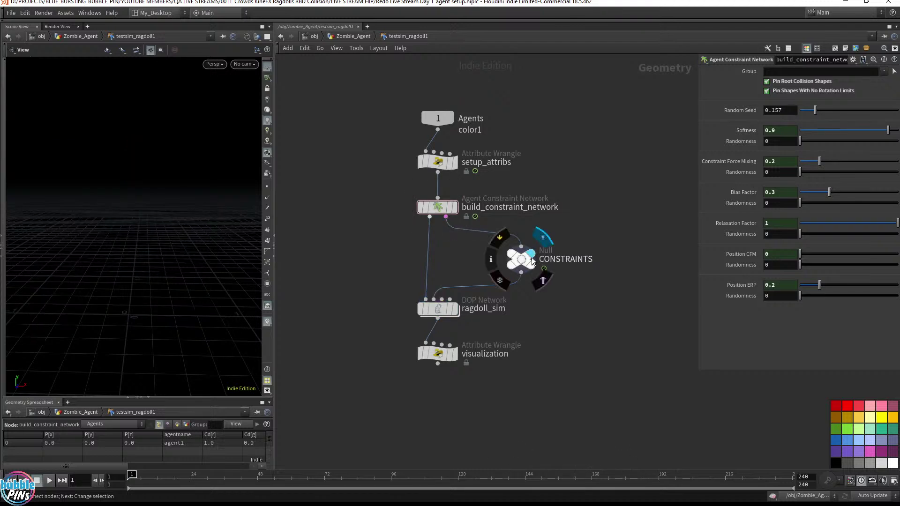
{"action": "left_click", "coordinate": [523, 262]}
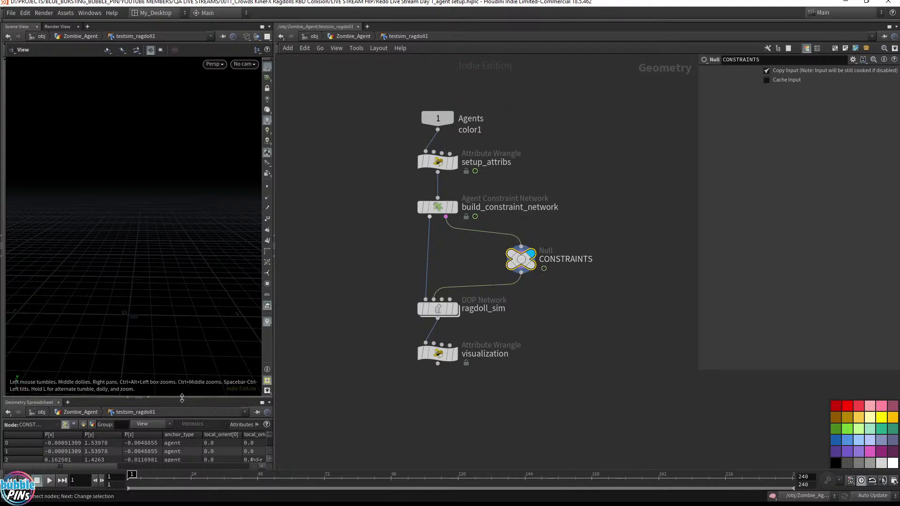
Step: Enlarge the Geometry Spreadsheet and filter the primitive attributes of CONSTRAINTS to constraint_name, widening its column to read the full name
{"action": "left_click_drag", "start_coordinate": [182, 397], "coordinate": [201, 245]}
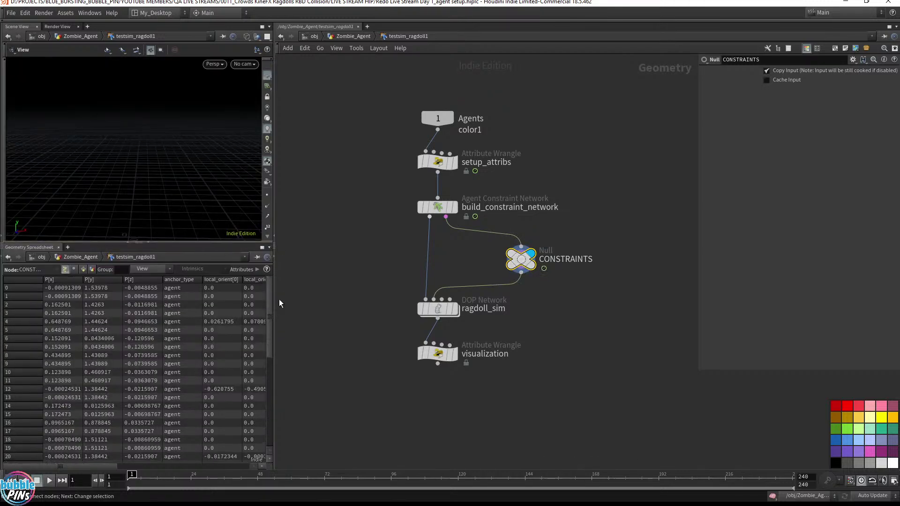
{"action": "left_click_drag", "start_coordinate": [276, 305], "coordinate": [363, 305]}
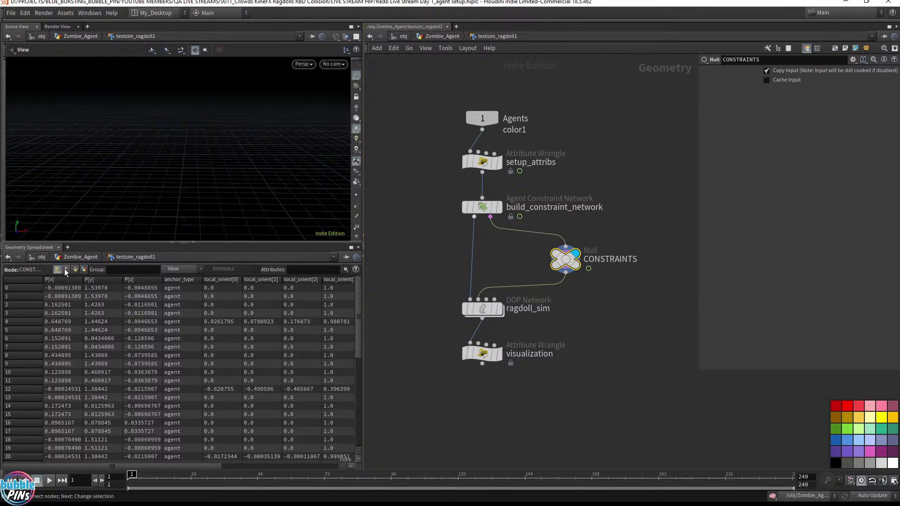
{"action": "left_click", "coordinate": [65, 269]}
{"action": "left_click", "coordinate": [77, 269]}
{"action": "left_click", "coordinate": [322, 271]}
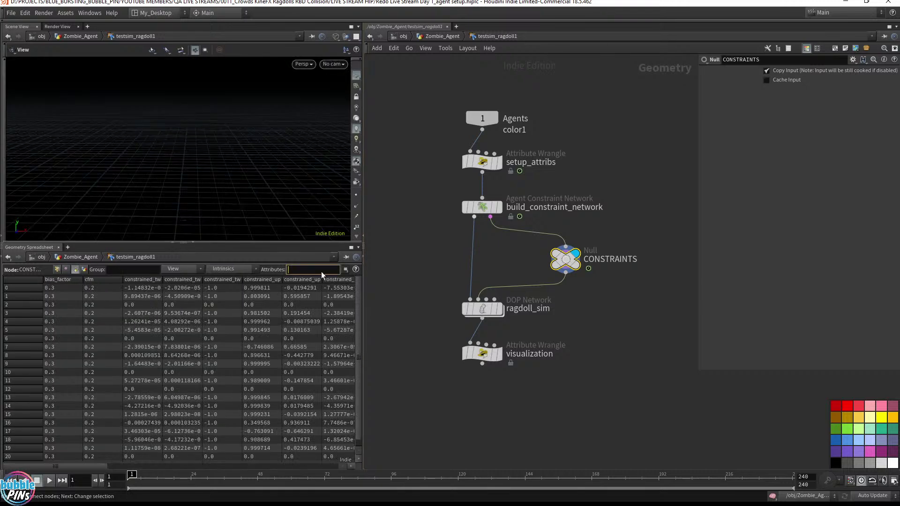
{"action": "type", "text": "constraint_name"}
{"action": "key", "text": "ctrl+a"}
{"action": "type", "text": "constraint_name"}
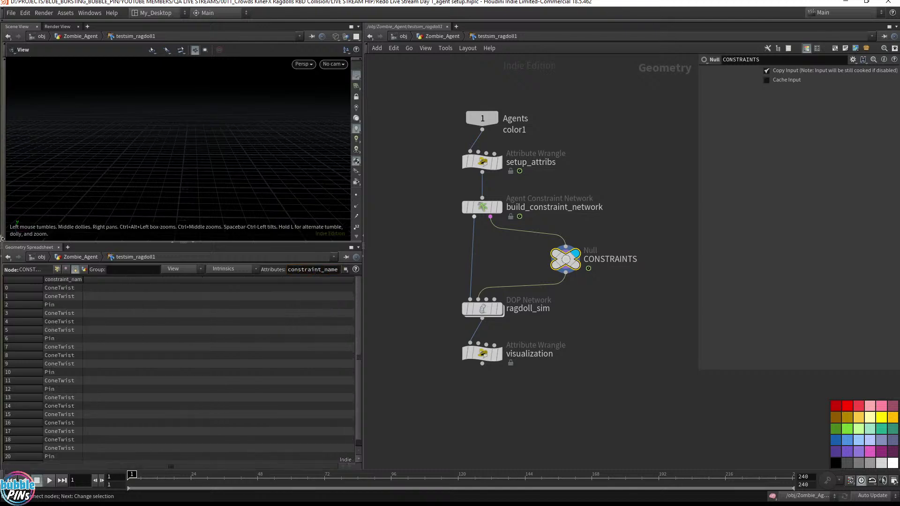
{"action": "left_click_drag", "start_coordinate": [84, 280], "coordinate": [125, 281]}
Step: Reopen the ragdoll_sim DOP network and check the Data Name of pin_constraint and conetwist_constraint against the constraint_name values
{"action": "left_click_drag", "start_coordinate": [430, 227], "coordinate": [496, 255]}
{"action": "mouse_move", "coordinate": [500, 305]}
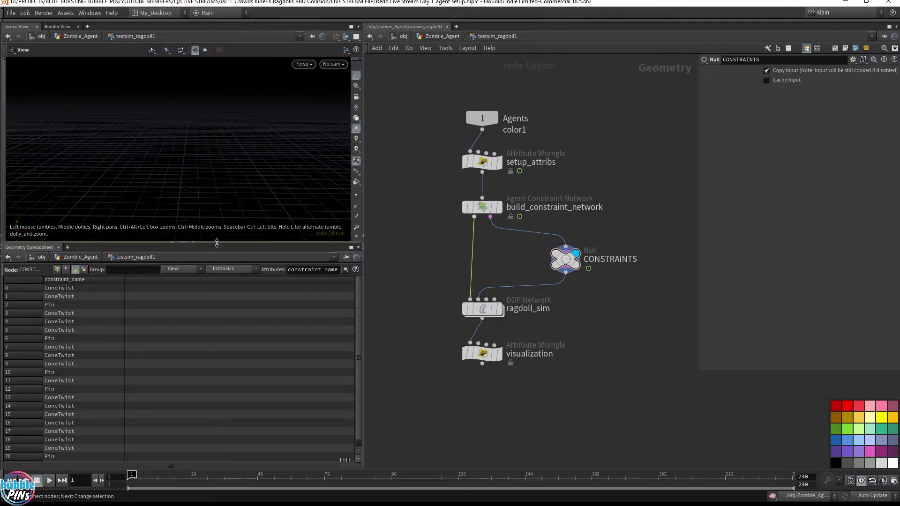
{"action": "left_click_drag", "start_coordinate": [216, 243], "coordinate": [217, 299]}
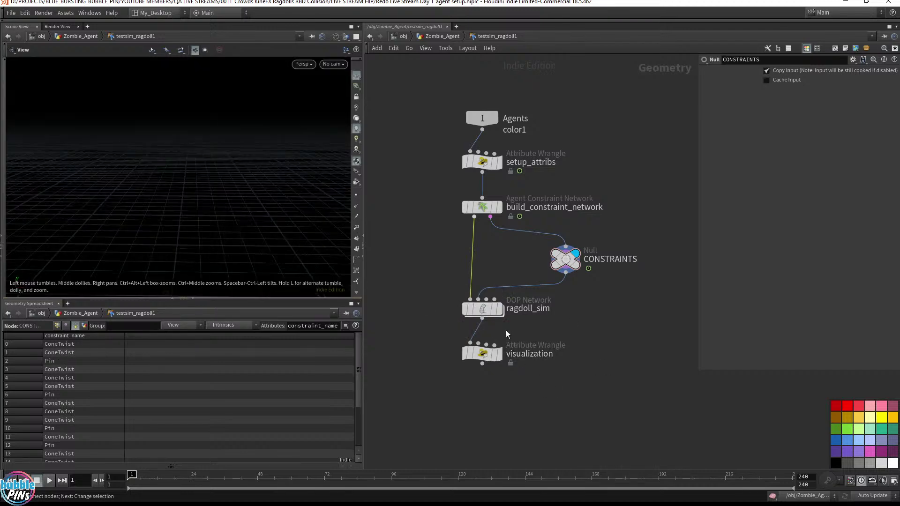
{"action": "double_click", "coordinate": [482, 308]}
{"action": "left_click_drag", "start_coordinate": [436, 193], "coordinate": [515, 145]}
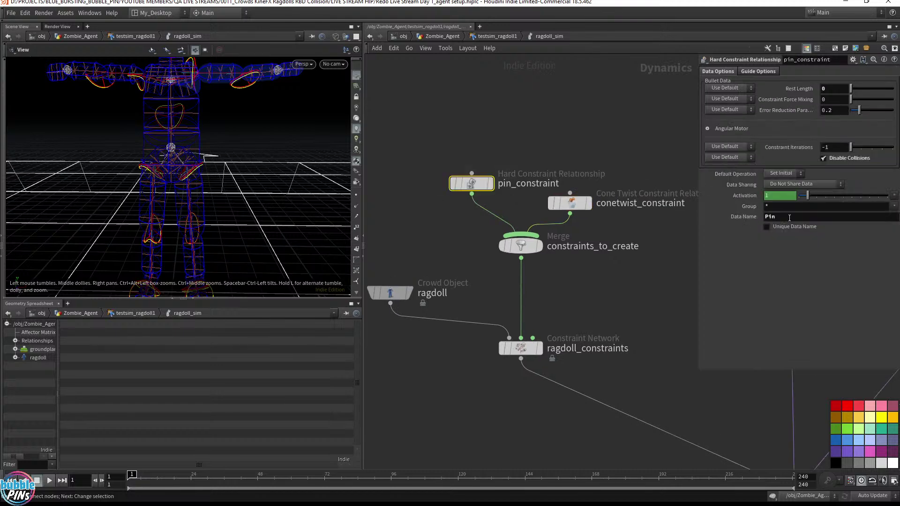
{"action": "left_click", "coordinate": [586, 202]}
{"action": "scroll", "coordinate": [809, 264], "scroll_direction": "down", "scroll_amount": 3}
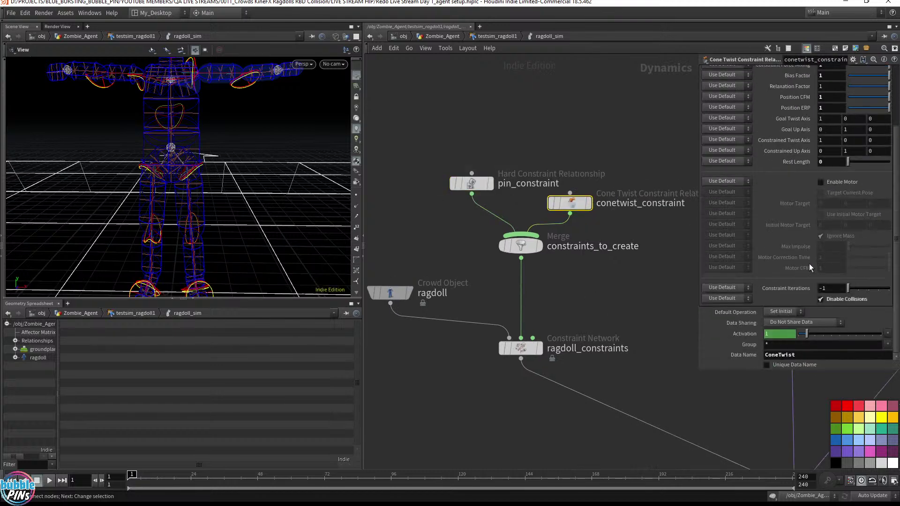
Step: Leave the ragdoll_sim DOP network, display the visualization wrangle in testsim_ragdoll1, and return to the Zombie_Agent network to view the full character
{"action": "left_click", "coordinate": [635, 304]}
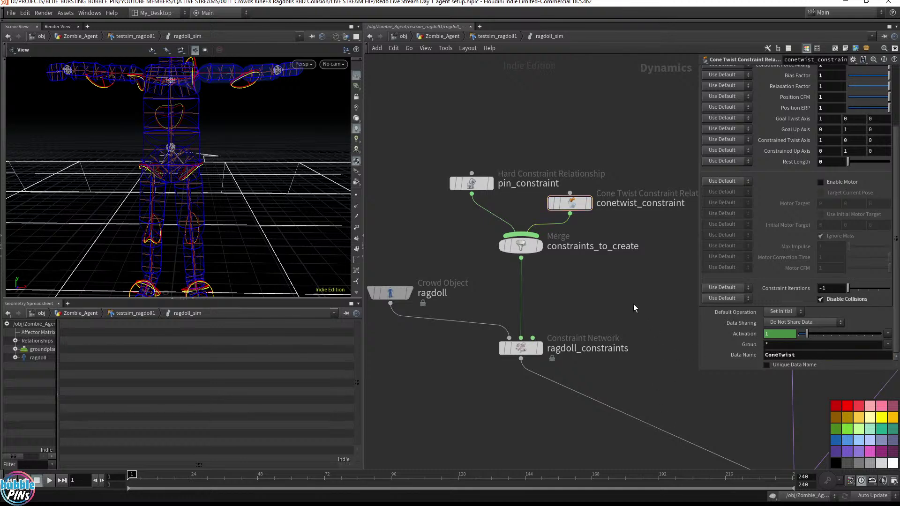
{"action": "key", "text": "h"}
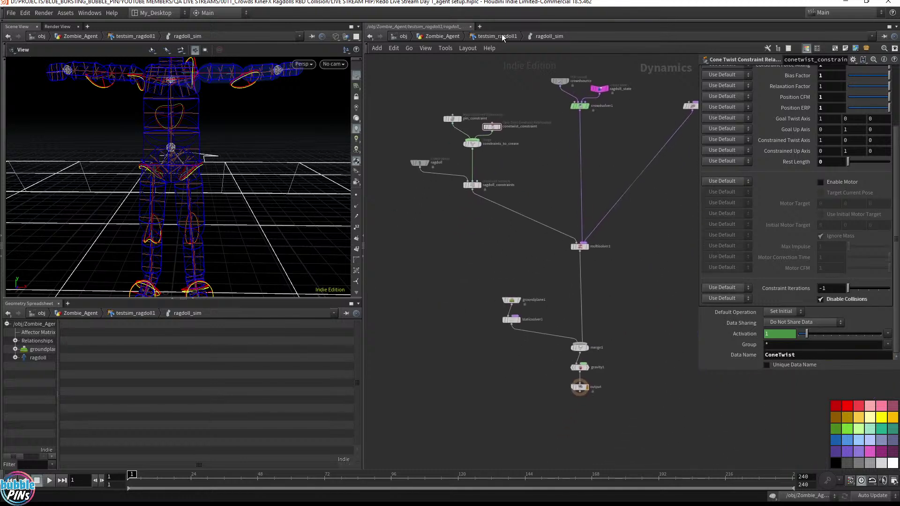
{"action": "left_click", "coordinate": [490, 38]}
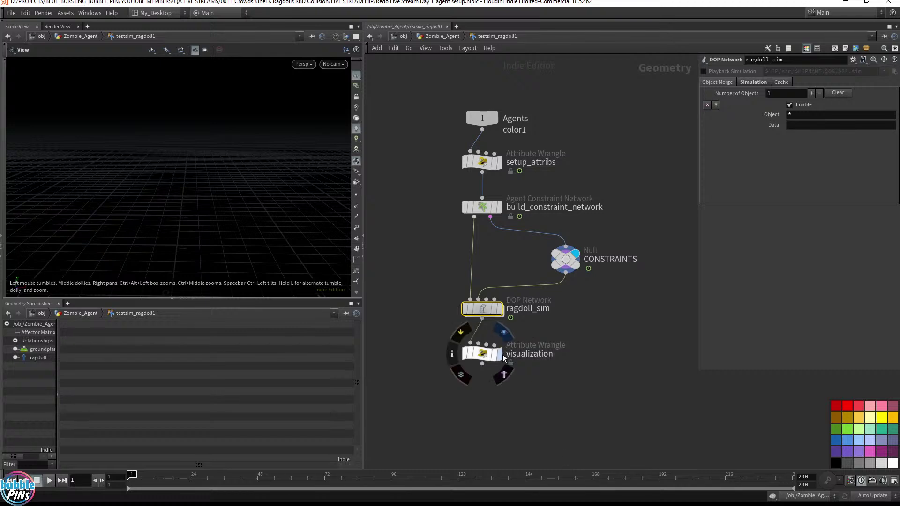
{"action": "left_click", "coordinate": [431, 36]}
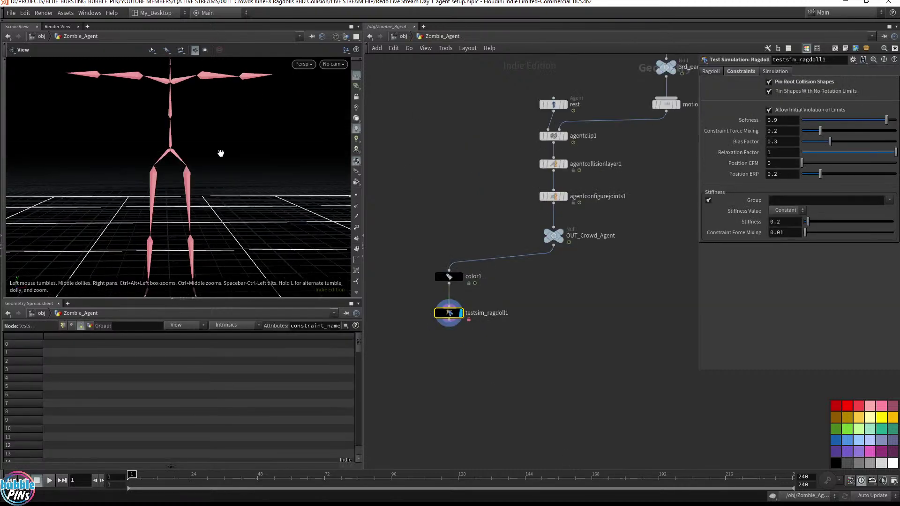
{"action": "left_click_drag", "start_coordinate": [420, 342], "coordinate": [523, 293]}
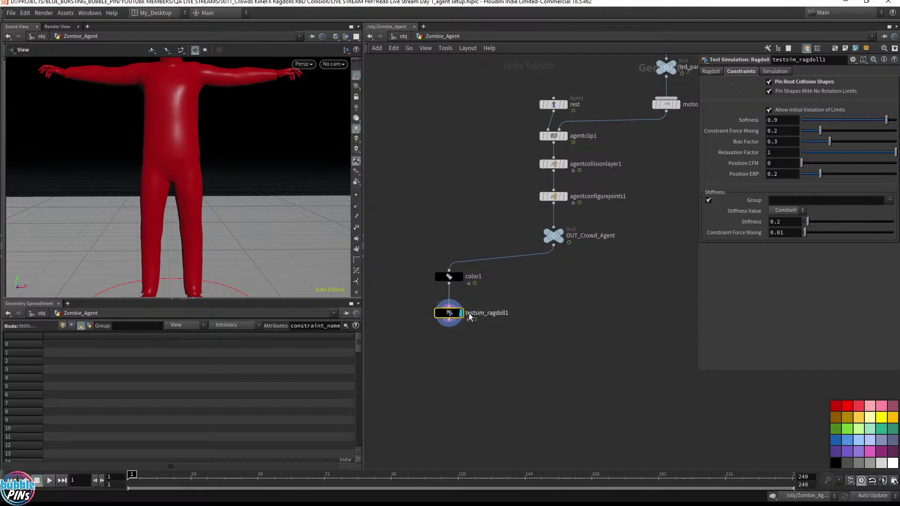
{"action": "scroll", "coordinate": [235, 154], "scroll_direction": "down", "scroll_amount": 5}
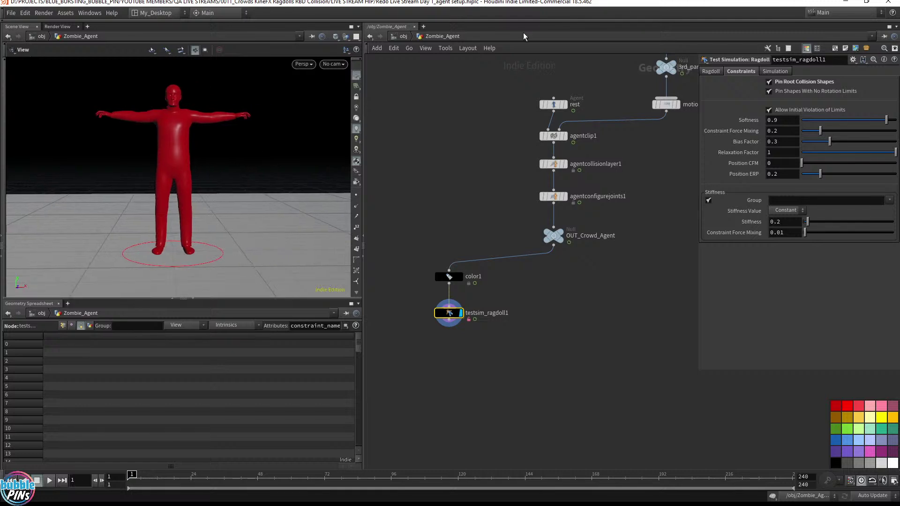
Step: Display and select the OUT_Crowd_Agent null, save the scene, and go up to the object level
{"action": "left_click", "coordinate": [560, 237]}
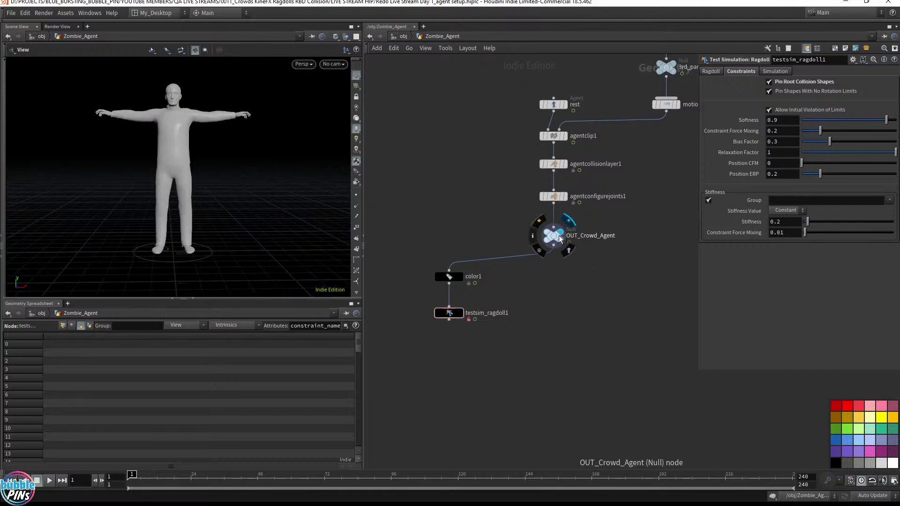
{"action": "left_click", "coordinate": [557, 237]}
{"action": "key", "text": "ctrl+s"}
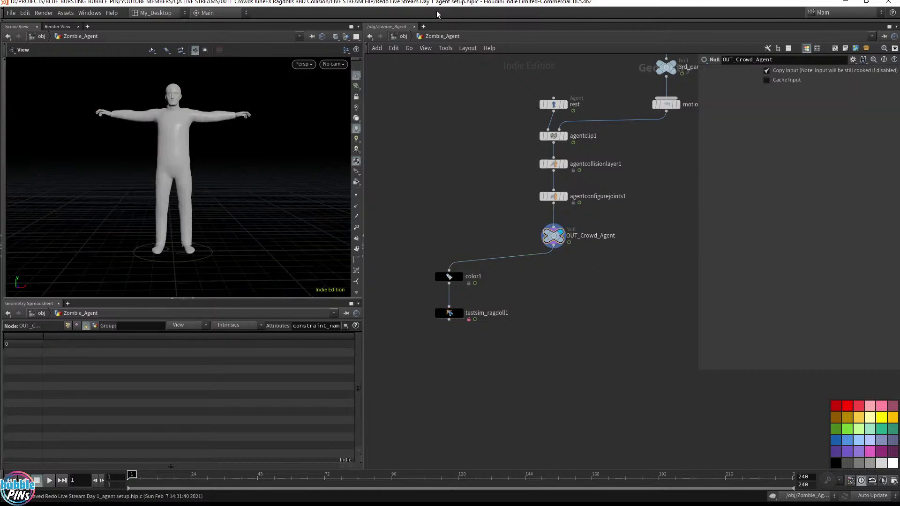
{"action": "left_click", "coordinate": [405, 38]}
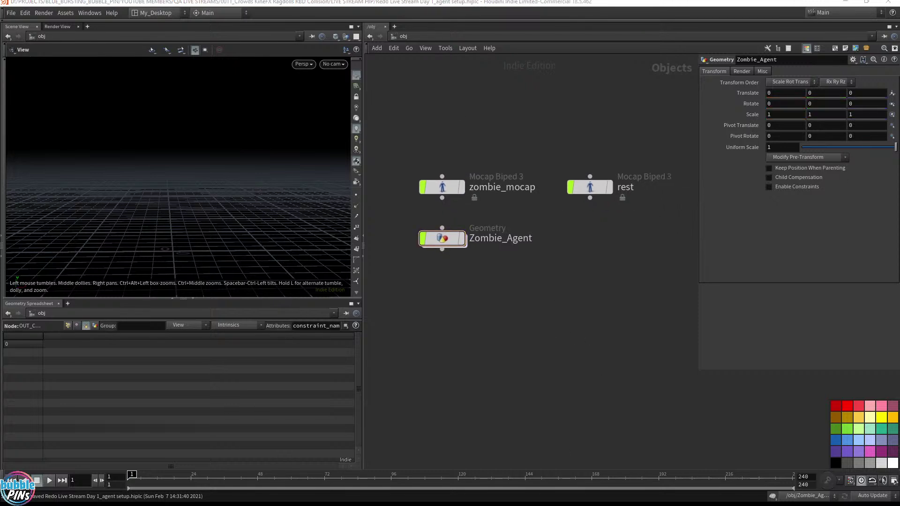
Step: Switch to the YouTube live chat window, read the viewer's request about the node network, and return to Houdini
{"action": "key", "text": "alt+Tab"}
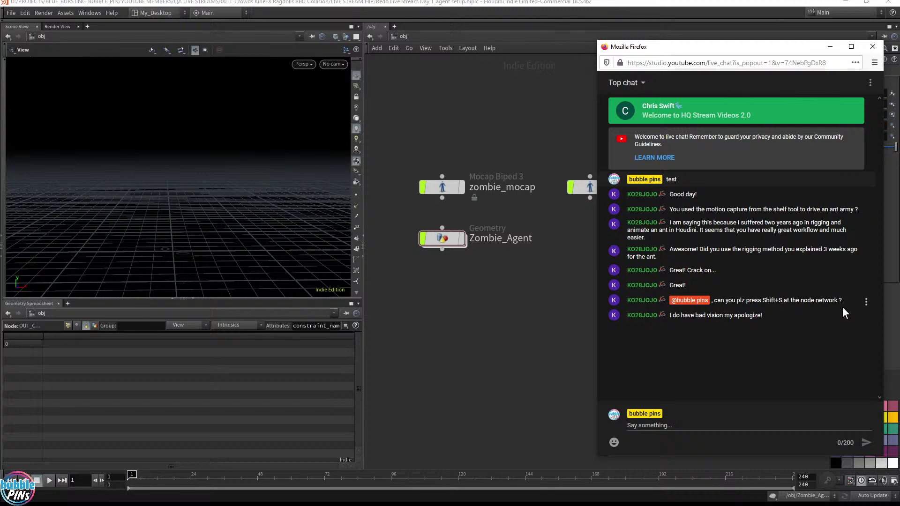
{"action": "left_click_drag", "start_coordinate": [755, 300], "coordinate": [824, 301]}
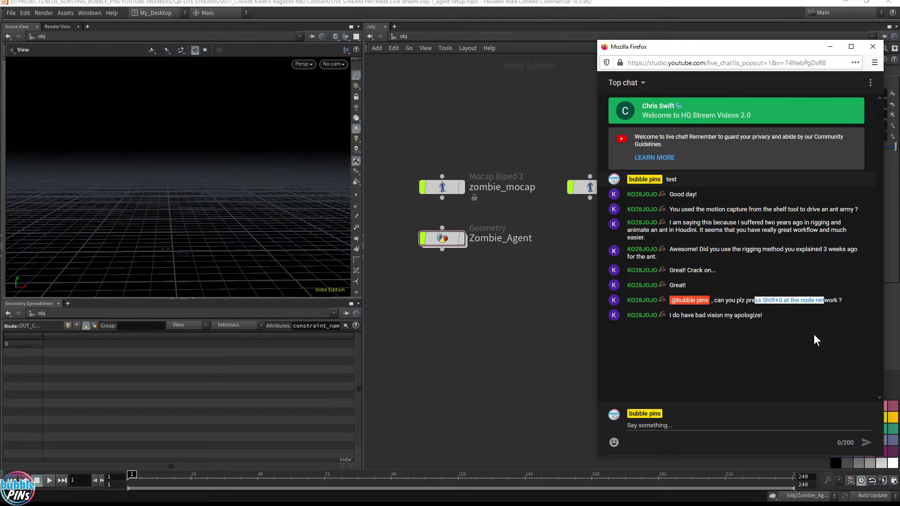
{"action": "left_click", "coordinate": [780, 327]}
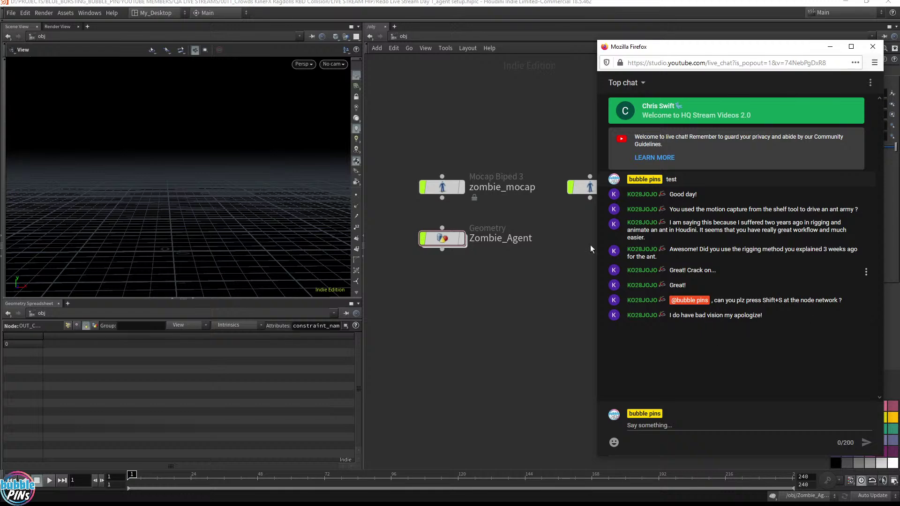
{"action": "left_click", "coordinate": [476, 329]}
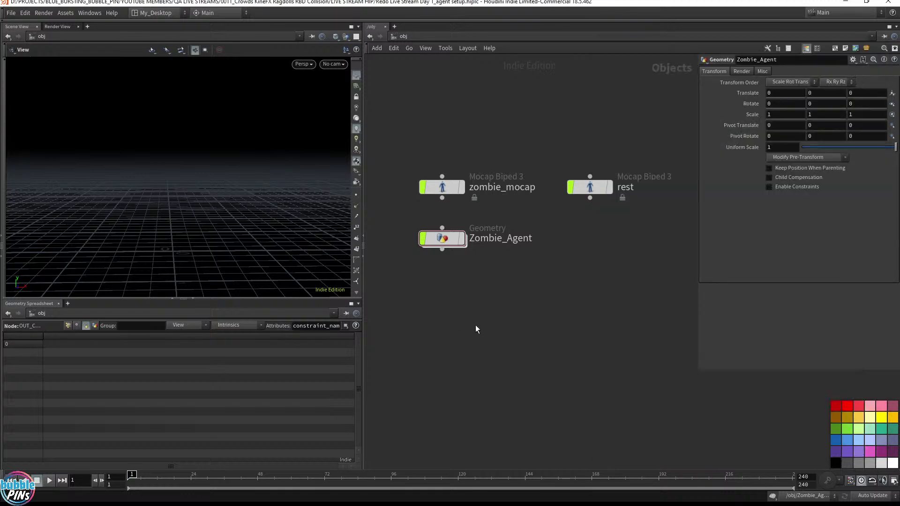
Step: Reopen the ragdoll_sim DOP network inside Zombie_Agent's testsim_ragdoll1 node
{"action": "left_click", "coordinate": [442, 239]}
{"action": "double_click", "coordinate": [443, 238]}
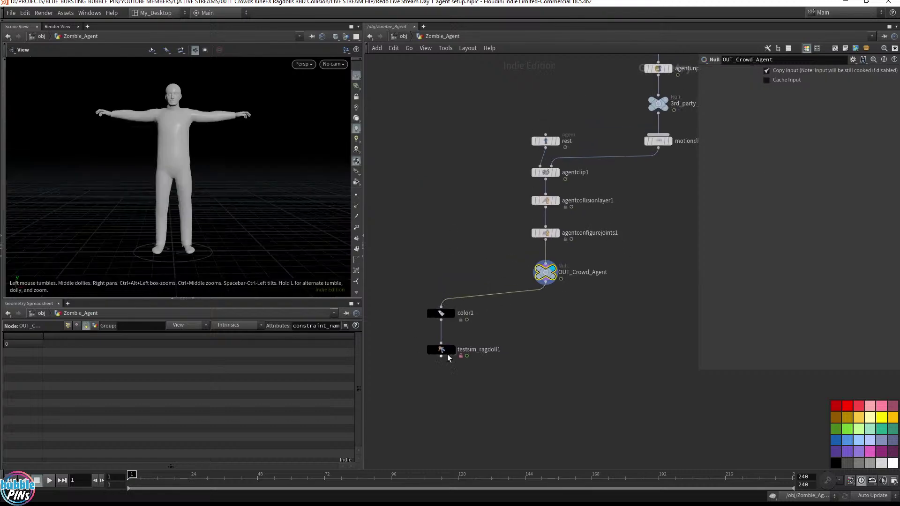
{"action": "double_click", "coordinate": [441, 350]}
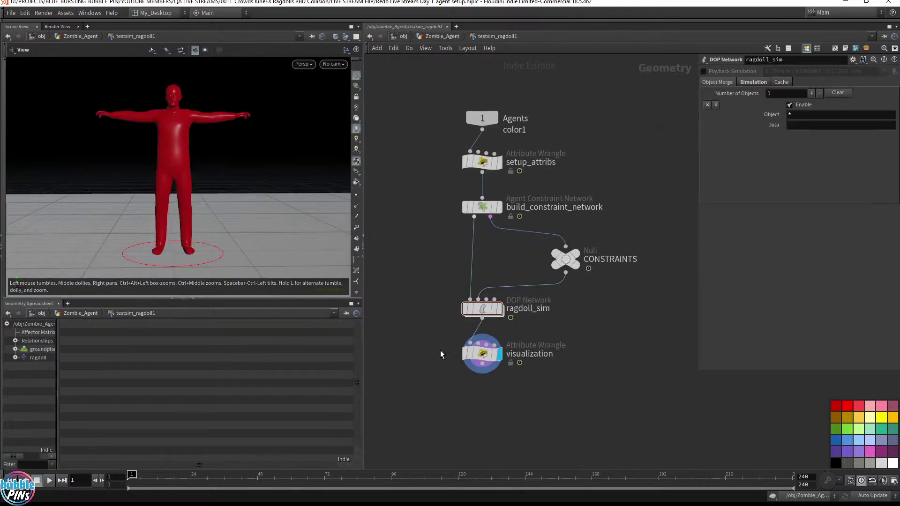
{"action": "double_click", "coordinate": [483, 308]}
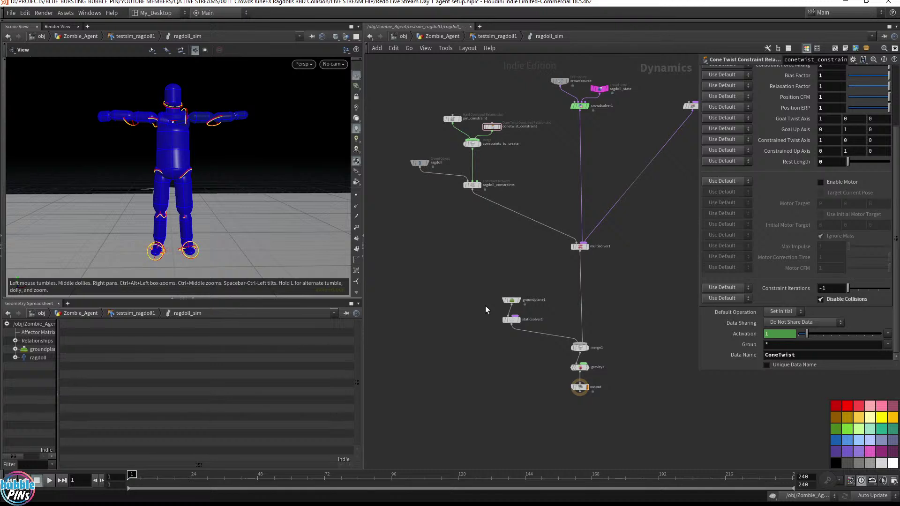
Step: Cycle the network wiring style between Straight and Rounded, finishing on Rounded
{"action": "key", "text": "shift+s"}
{"action": "key", "text": "shift+s"}
{"action": "key", "text": "shift+s"}
{"action": "key", "text": "shift+s"}
{"action": "key", "text": "shift+s"}
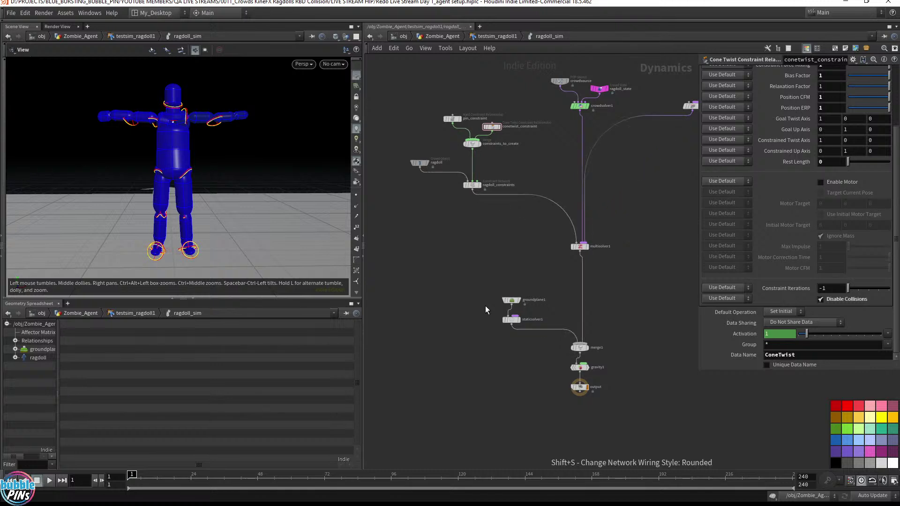
{"action": "key", "text": "shift+s"}
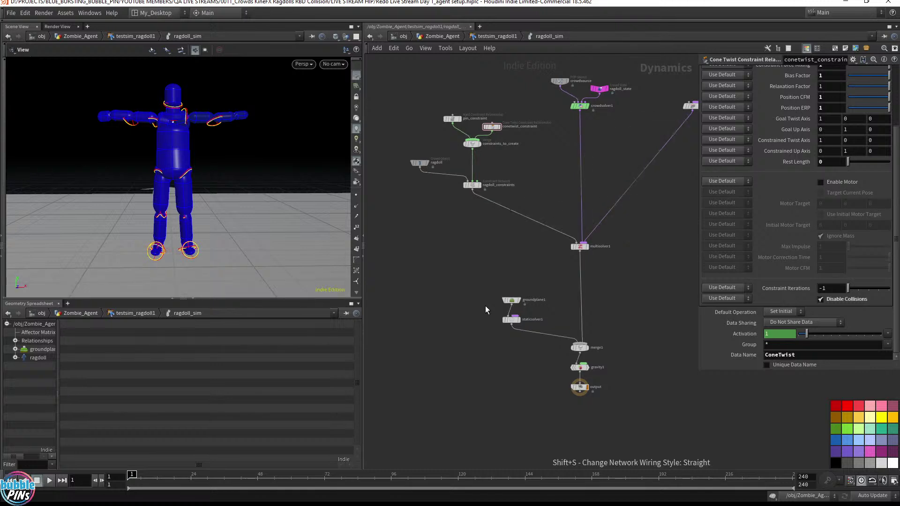
{"action": "key", "text": "shift+s"}
{"action": "key", "text": "shift+s"}
{"action": "key", "text": "shift+s"}
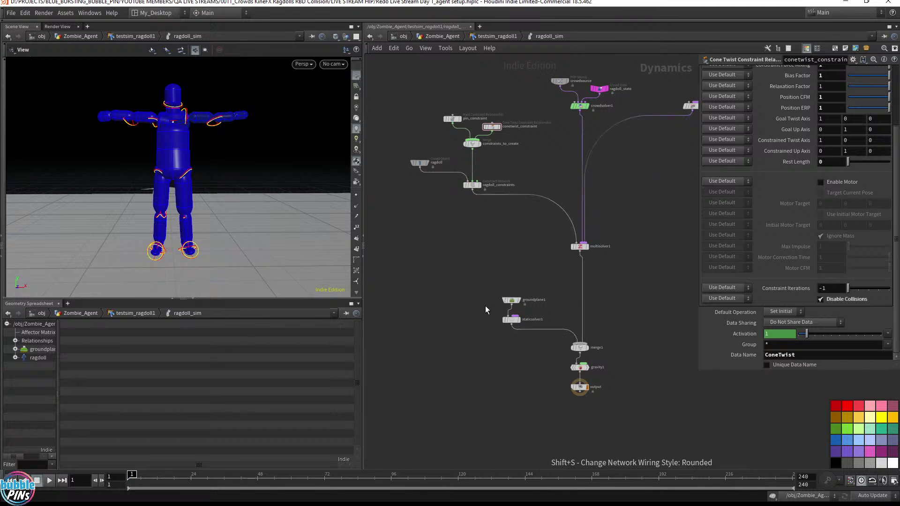
{"action": "middle_click_drag", "start_coordinate": [590, 223], "coordinate": [580, 241]}
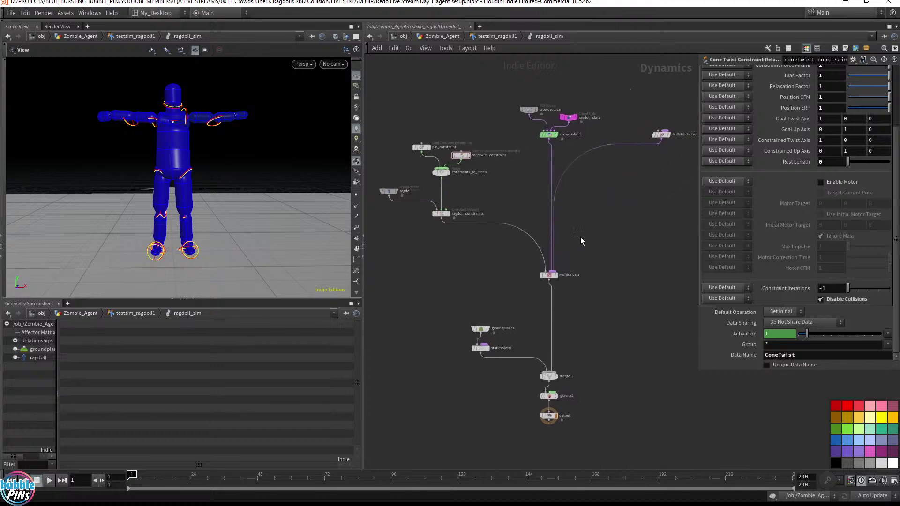
Step: Return to the object level, add a Geometry node below Zombie_Agent, and name it Crowd_SIM
{"action": "left_click", "coordinate": [442, 37]}
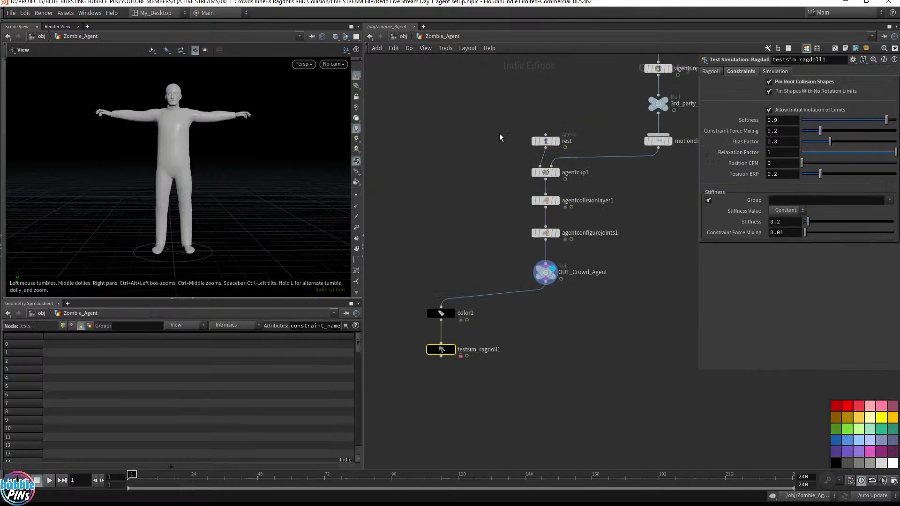
{"action": "left_click", "coordinate": [399, 36]}
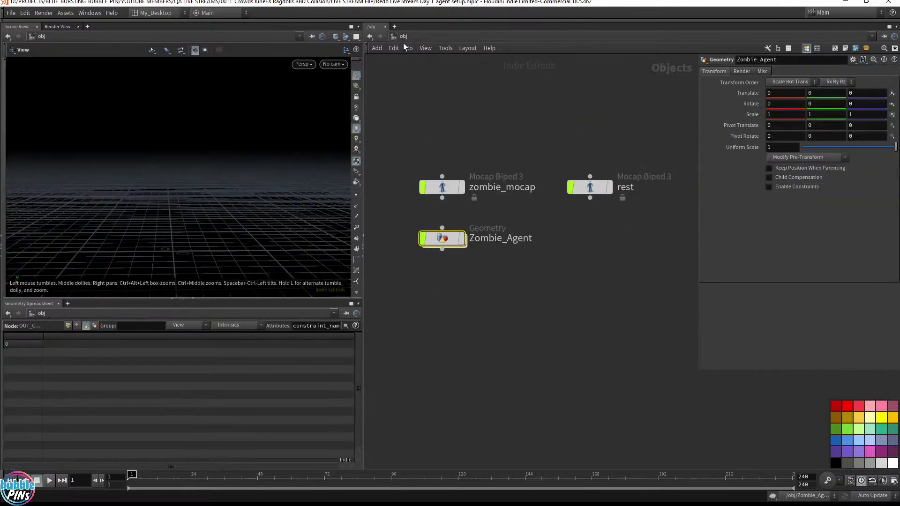
{"action": "key", "text": "Tab"}
{"action": "key", "text": "Return"}
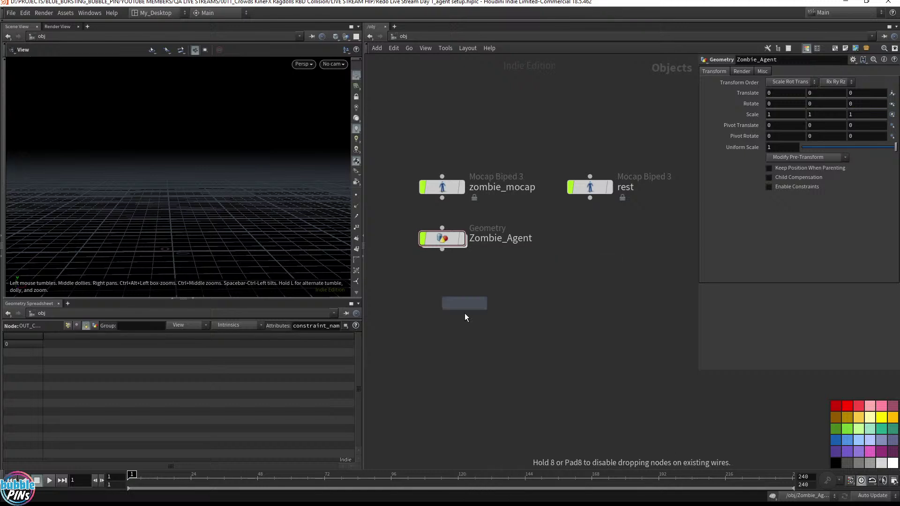
{"action": "left_click", "coordinate": [445, 286]}
{"action": "double_click", "coordinate": [482, 286]}
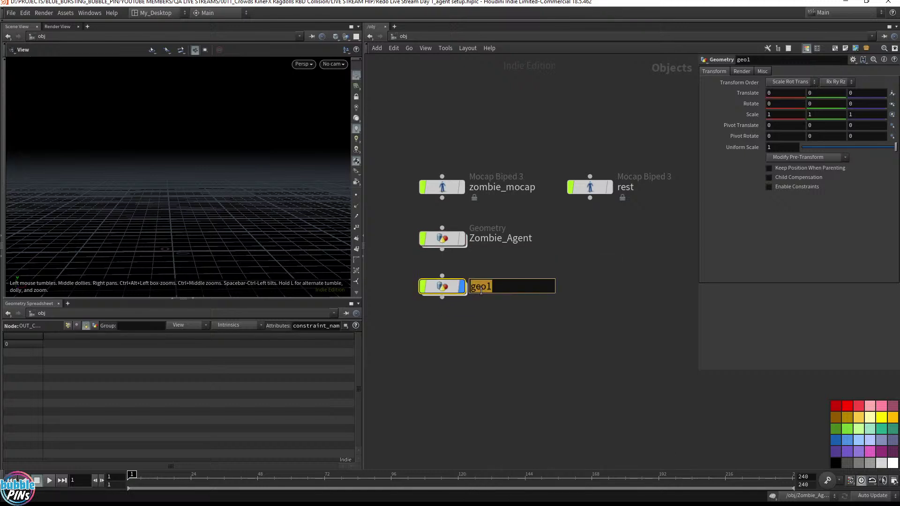
{"action": "type", "text": "Crowd_SIM"}
{"action": "key", "text": "Return"}
Step: Enter the Crowd_SIM network, save the scene, and add an Object Merge node
{"action": "double_click", "coordinate": [445, 287]}
{"action": "key", "text": "ctrl+s"}
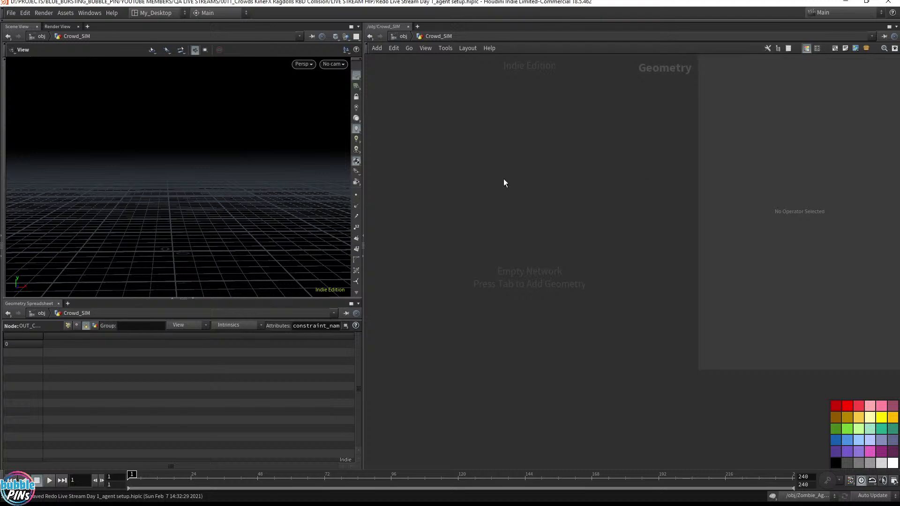
{"action": "key", "text": "Tab"}
{"action": "type", "text": "obj"}
{"action": "key", "text": "Return"}
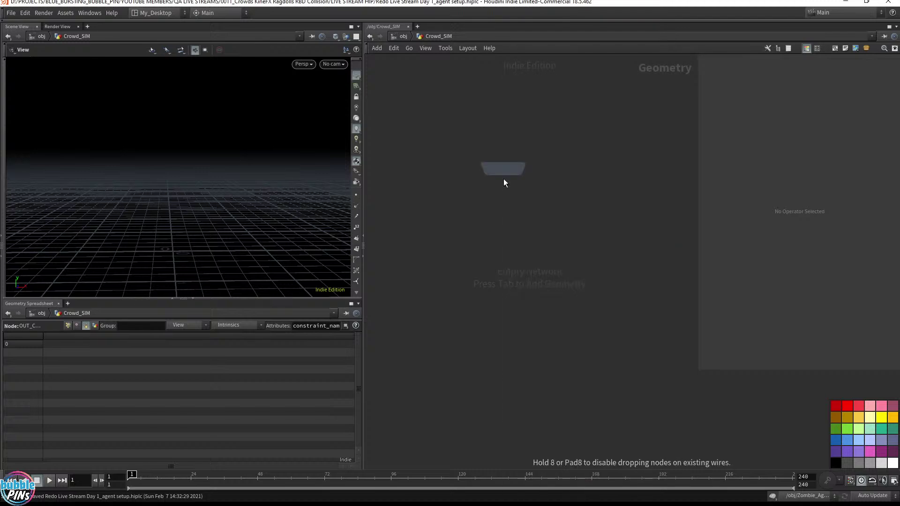
{"action": "left_click", "coordinate": [498, 175]}
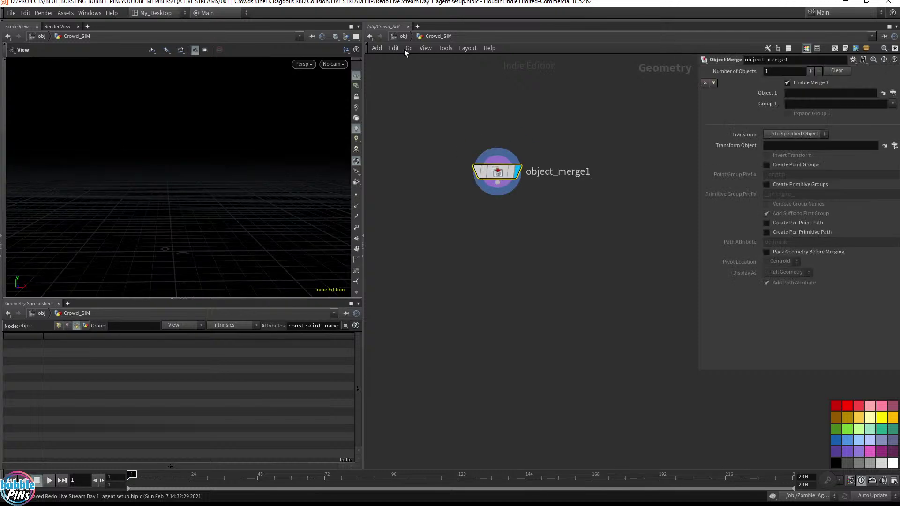
Step: Set object_merge1's Object 1 to /obj/Zombie_Agent/OUT_Crowd_Agent and its Transform to Into This Object
{"action": "left_click", "coordinate": [403, 36]}
{"action": "double_click", "coordinate": [443, 237]}
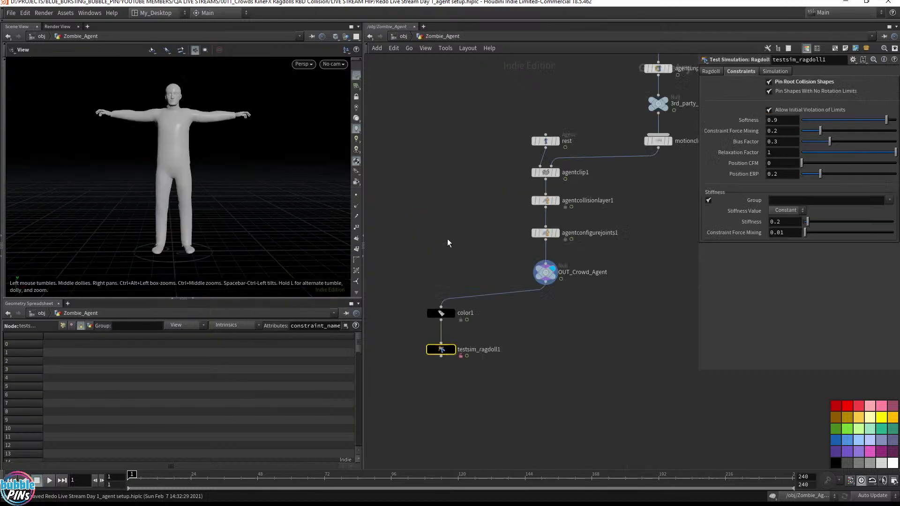
{"action": "left_click", "coordinate": [545, 272]}
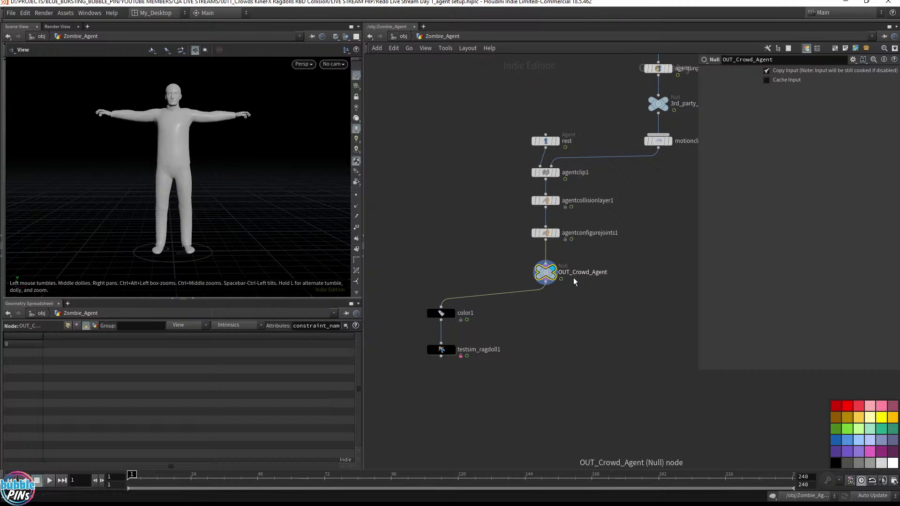
{"action": "left_click", "coordinate": [404, 36]}
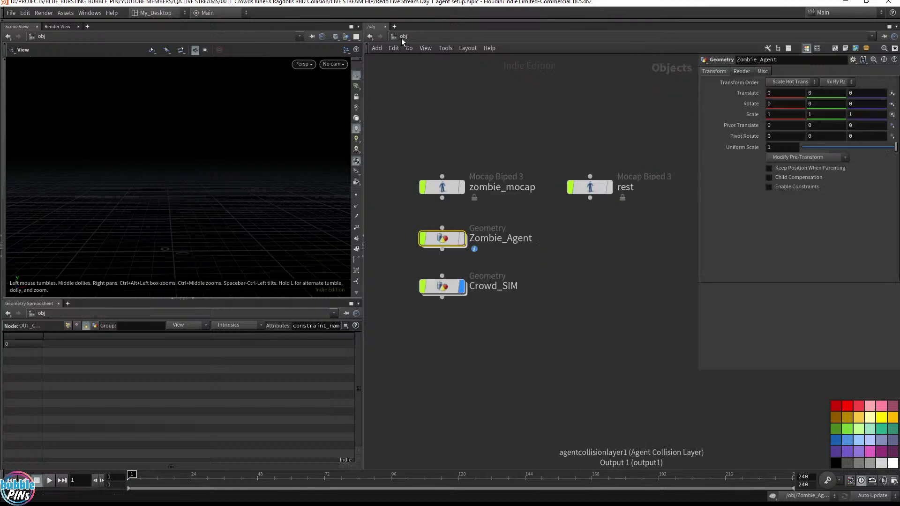
{"action": "double_click", "coordinate": [440, 287]}
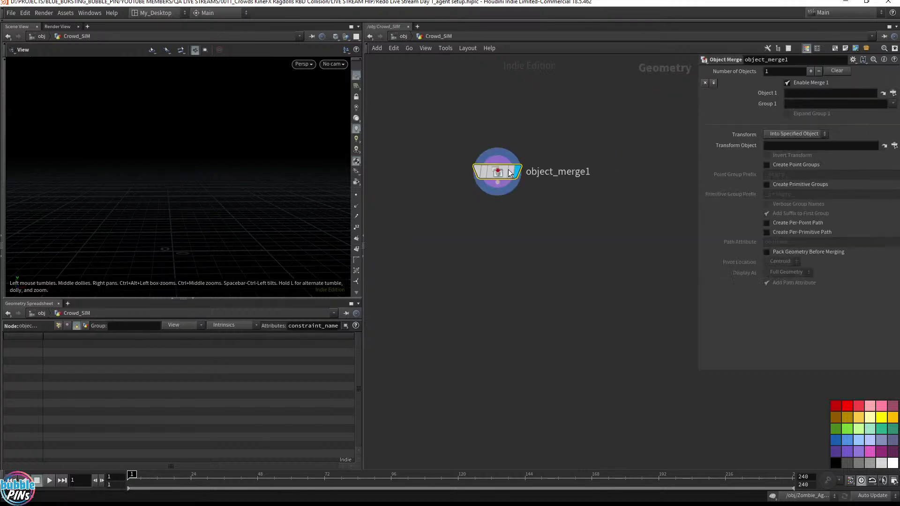
{"action": "left_click", "coordinate": [806, 93]}
{"action": "type", "text": "/obj/Zombie_Agent/OUT_Crowd_Agent"}
{"action": "left_click", "coordinate": [787, 134]}
{"action": "left_click", "coordinate": [783, 162]}
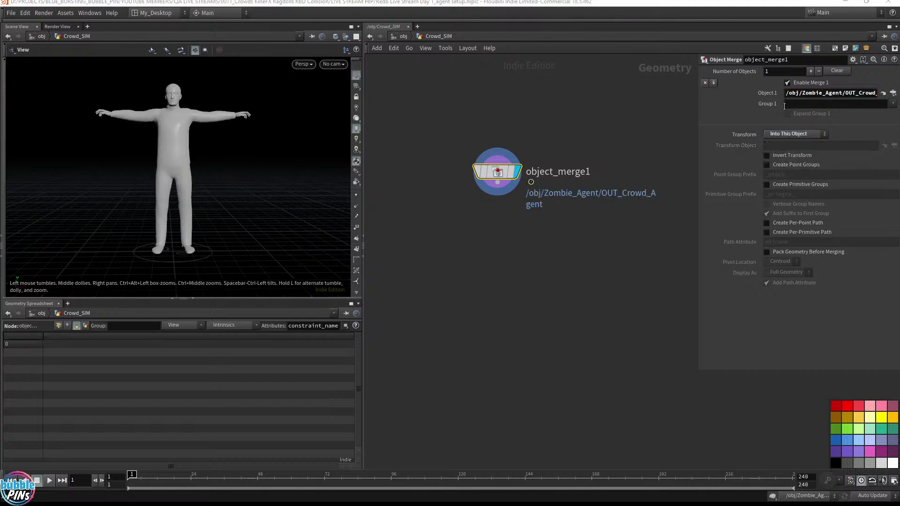
Step: Add a Null node wired below object_merge1, display it, and name it Agent
{"action": "left_click_drag", "start_coordinate": [497, 183], "coordinate": [498, 229]}
{"action": "left_click", "coordinate": [497, 226]}
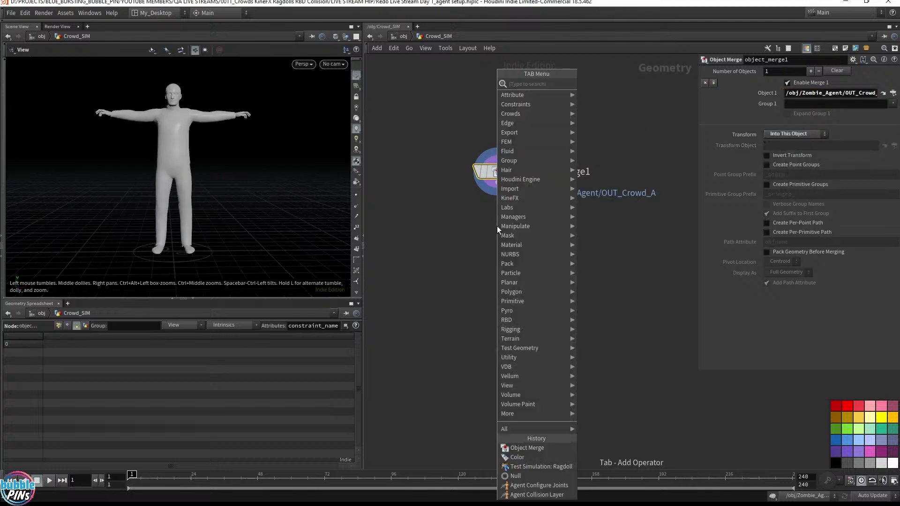
{"action": "type", "text": "null"}
{"action": "key", "text": "Return"}
{"action": "left_click_drag", "start_coordinate": [497, 226], "coordinate": [496, 246]}
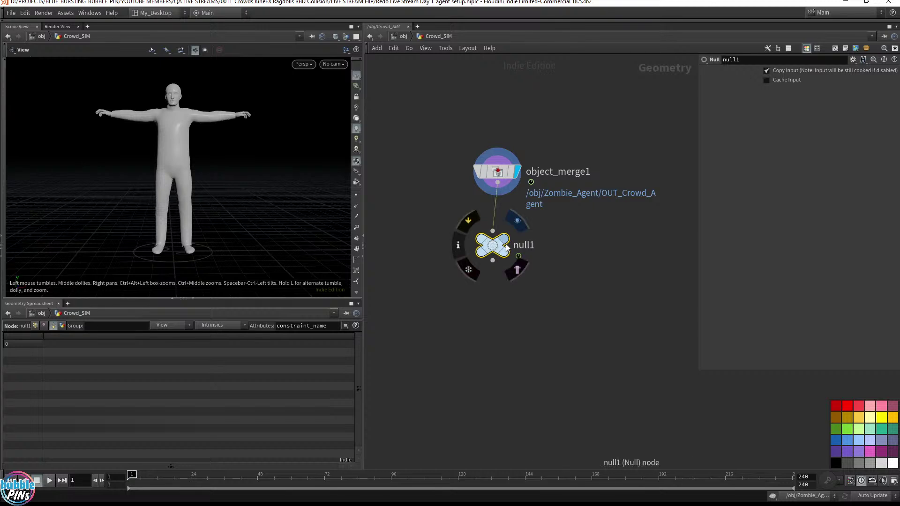
{"action": "double_click", "coordinate": [529, 247]}
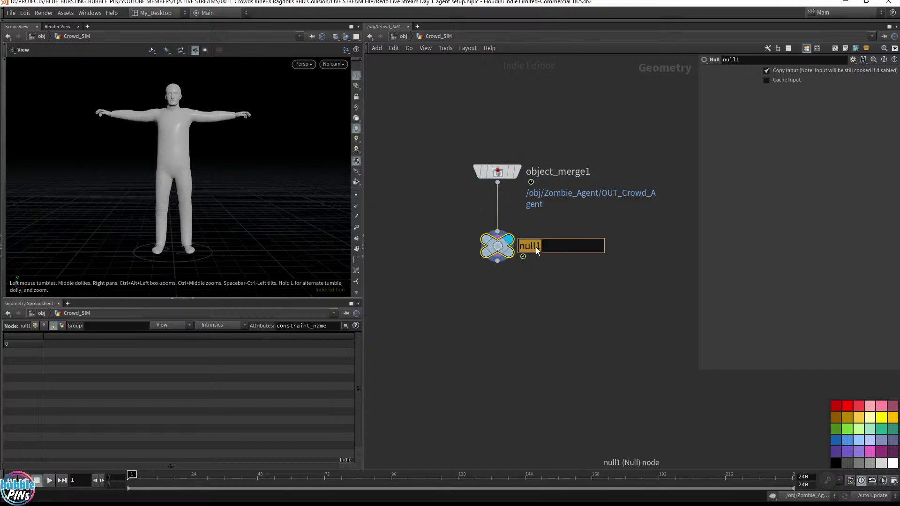
{"action": "type", "text": "Agent"}
{"action": "key", "text": "Return"}
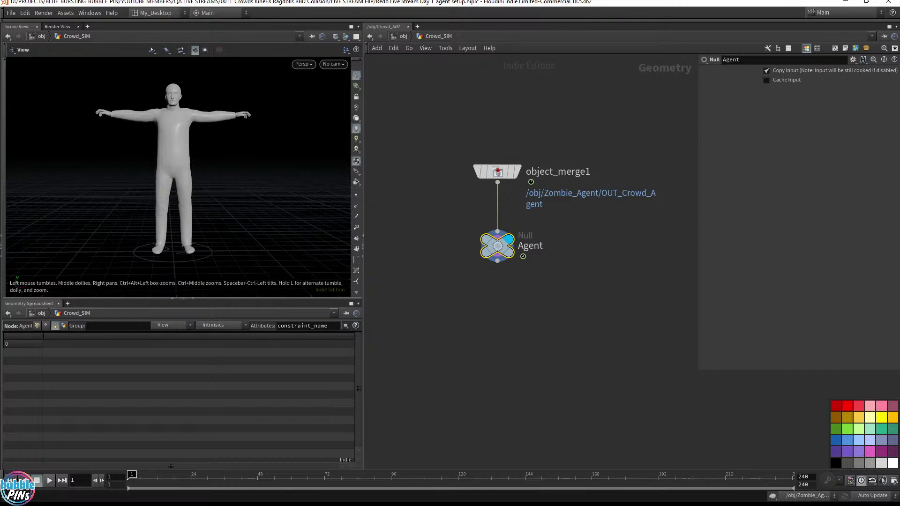
Step: Add a Crowd Source node wired below the Agent null, align it, and display the scattered agents
{"action": "scroll", "coordinate": [570, 267], "scroll_direction": "down", "scroll_amount": 1}
{"action": "middle_click_drag", "start_coordinate": [571, 267], "coordinate": [554, 220]}
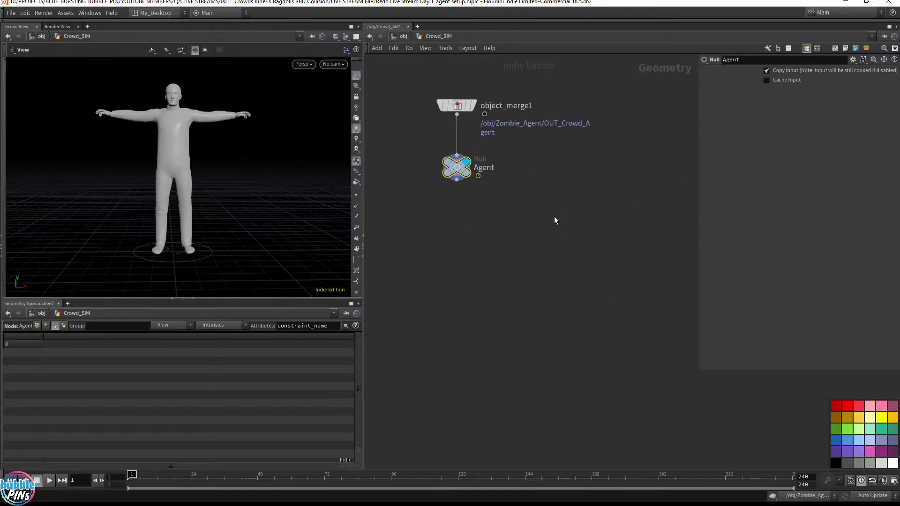
{"action": "left_click", "coordinate": [555, 220]}
{"action": "left_click_drag", "start_coordinate": [461, 185], "coordinate": [475, 249]}
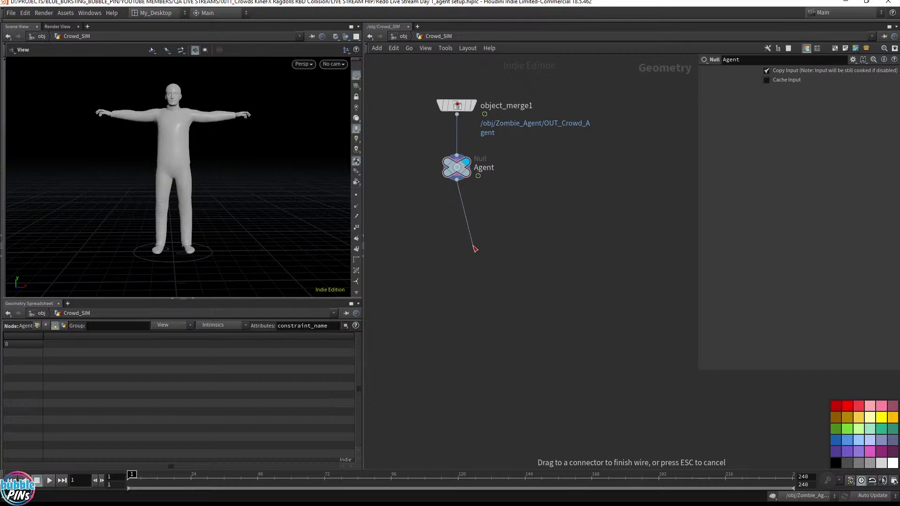
{"action": "key", "text": "Tab"}
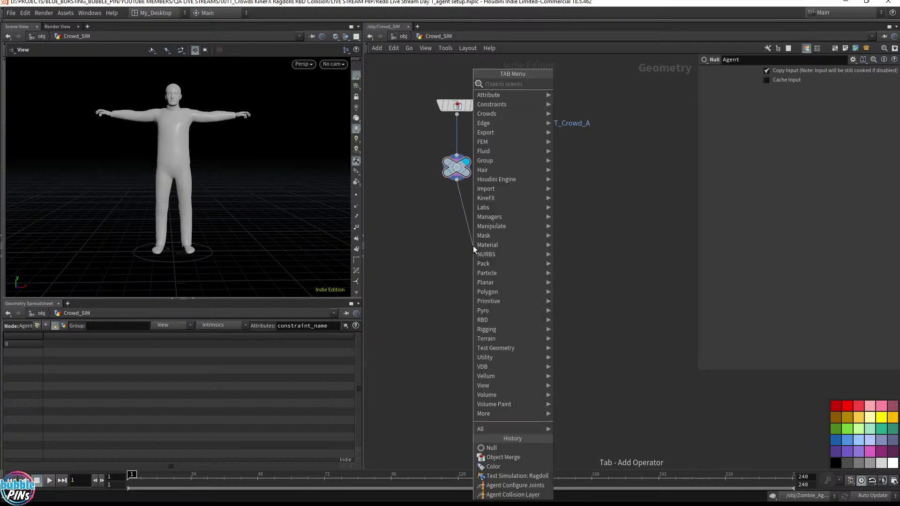
{"action": "type", "text": "crowd"}
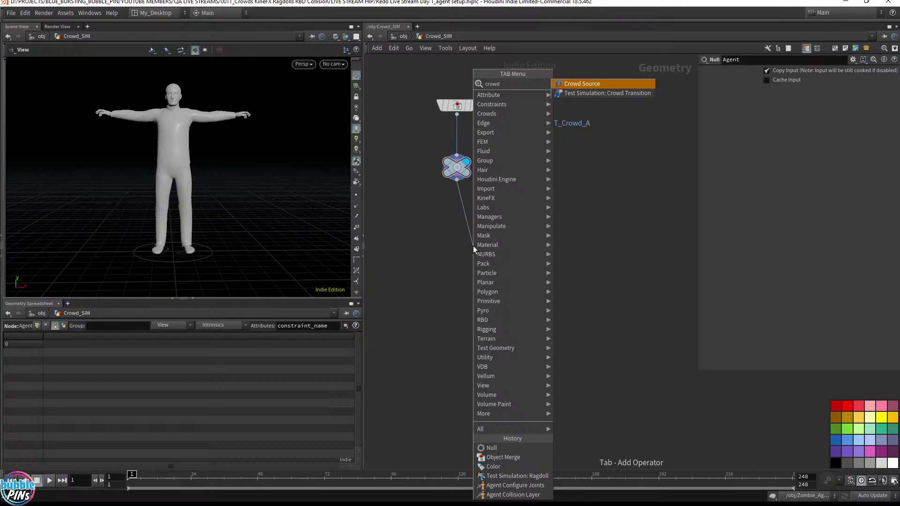
{"action": "key", "text": "Return"}
{"action": "left_click", "coordinate": [472, 246]}
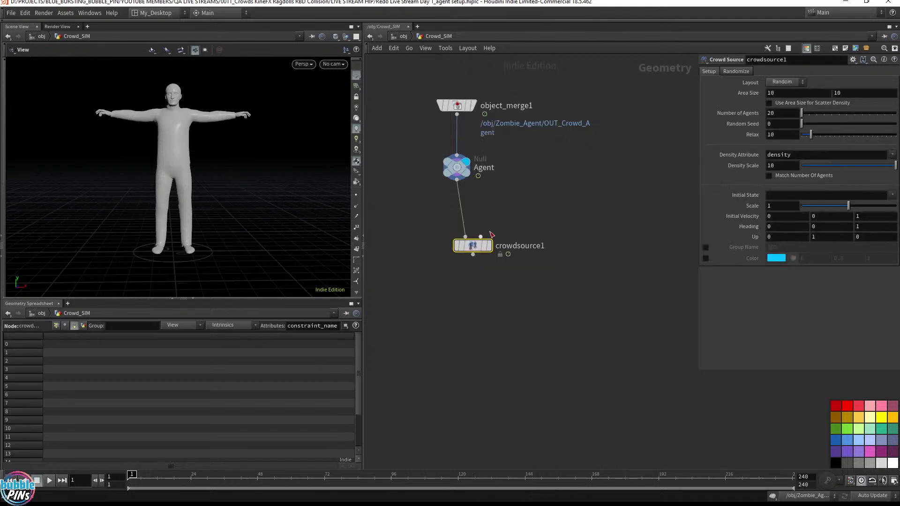
{"action": "left_click_drag", "start_coordinate": [470, 249], "coordinate": [454, 243]}
{"action": "left_click", "coordinate": [474, 239]}
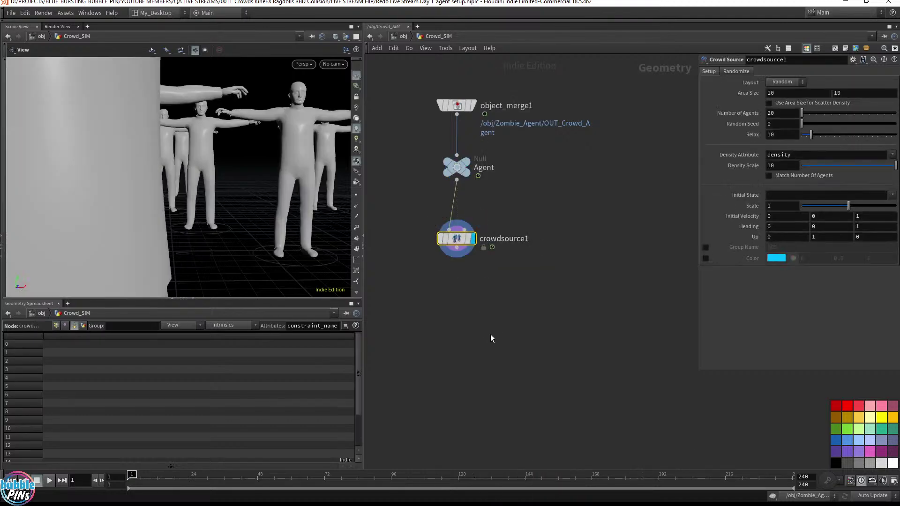
{"action": "left_click_drag", "start_coordinate": [240, 164], "coordinate": [233, 194]}
{"action": "right_click_drag", "start_coordinate": [225, 188], "coordinate": [181, 162]}
{"action": "left_click_drag", "start_coordinate": [283, 168], "coordinate": [255, 175]}
{"action": "right_click_drag", "start_coordinate": [256, 175], "coordinate": [265, 173]}
{"action": "left_click_drag", "start_coordinate": [265, 174], "coordinate": [175, 192]}
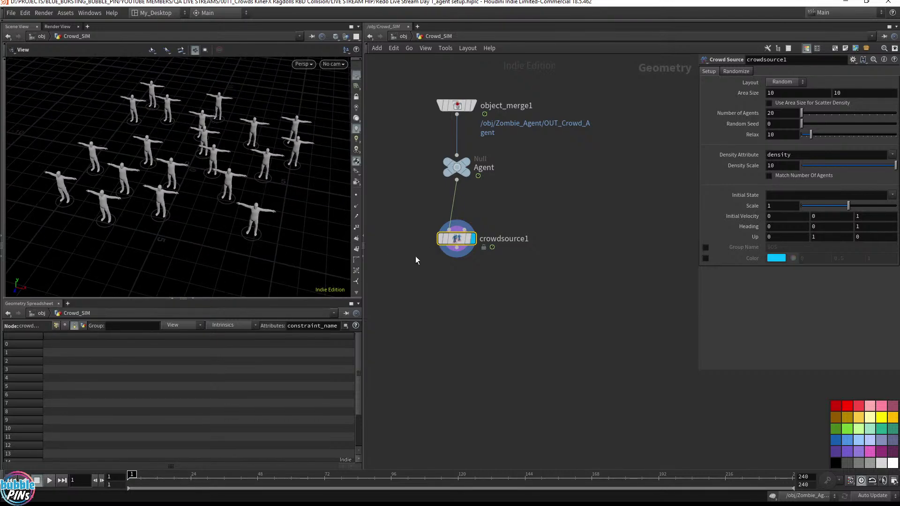
Step: Add a Grid node beside the Agent null as a surface for the crowd
{"action": "left_click_drag", "start_coordinate": [465, 229], "coordinate": [561, 198]}
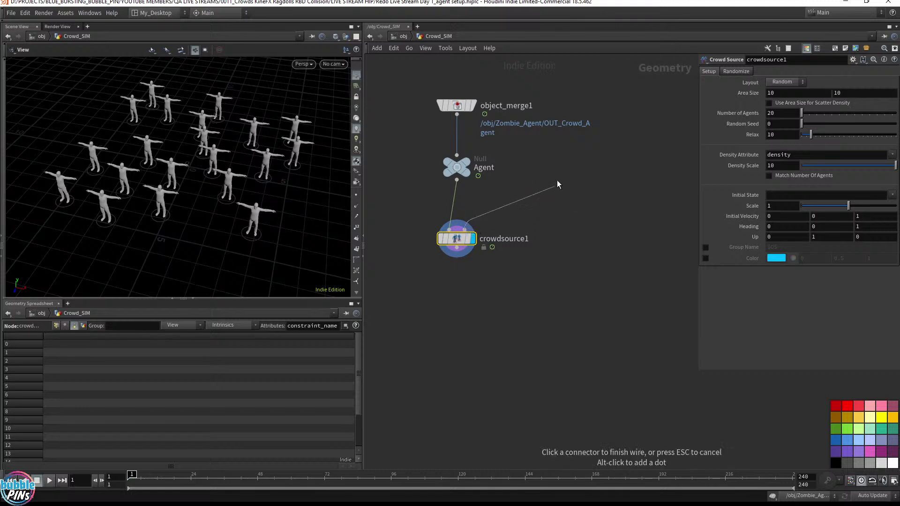
{"action": "key", "text": "Escape"}
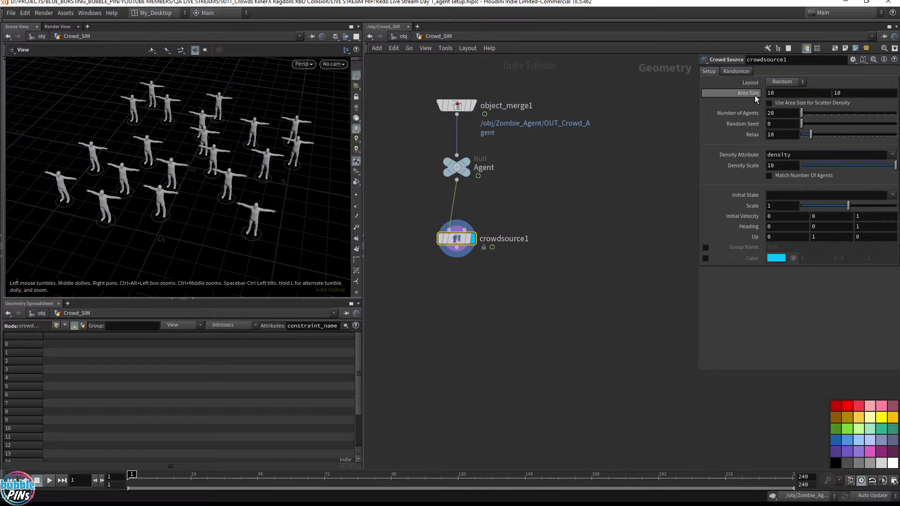
{"action": "left_click", "coordinate": [779, 93]}
{"action": "key", "text": "Tab"}
{"action": "key", "text": "Tab"}
{"action": "type", "text": "grid"}
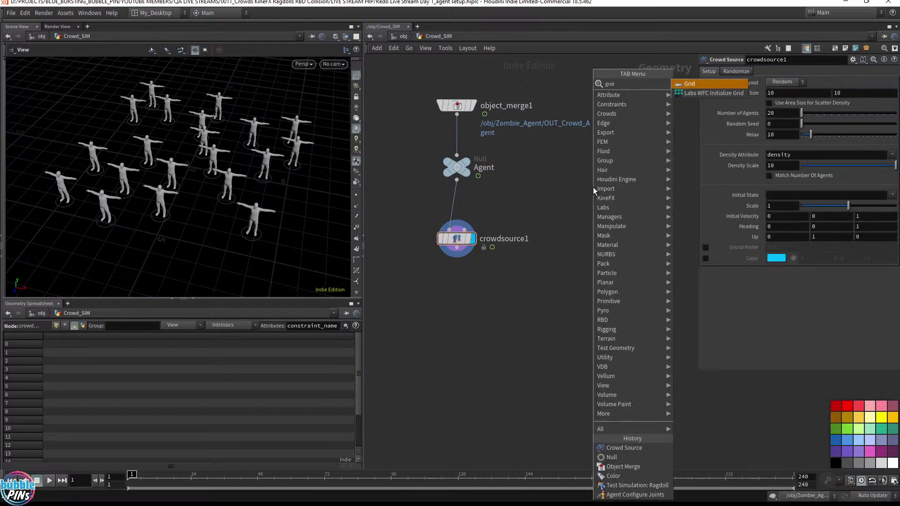
{"action": "key", "text": "Return"}
{"action": "left_click", "coordinate": [647, 162]}
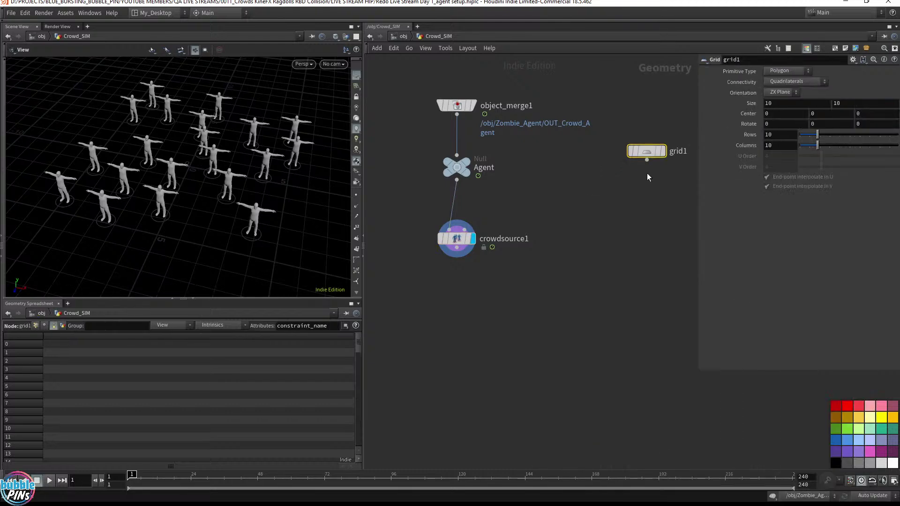
Step: Wire grid1 into crowdsource1's Custom Surface/Points input and show the grid as a template
{"action": "left_click_drag", "start_coordinate": [649, 164], "coordinate": [478, 227]}
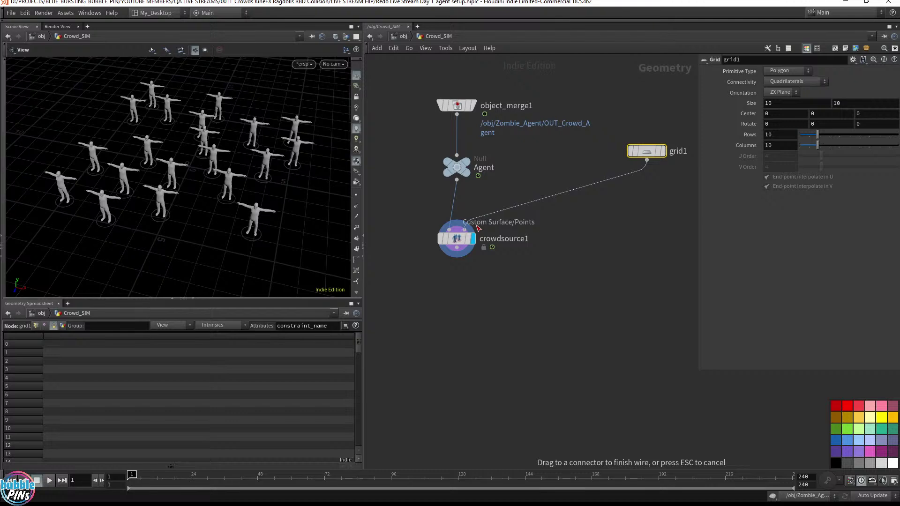
{"action": "left_click", "coordinate": [478, 228]}
{"action": "left_click", "coordinate": [457, 239]}
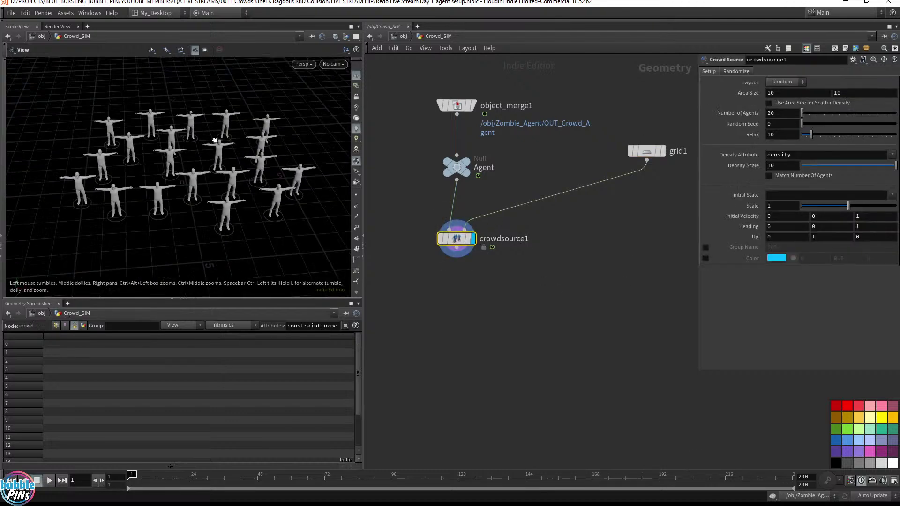
{"action": "left_click", "coordinate": [659, 152]}
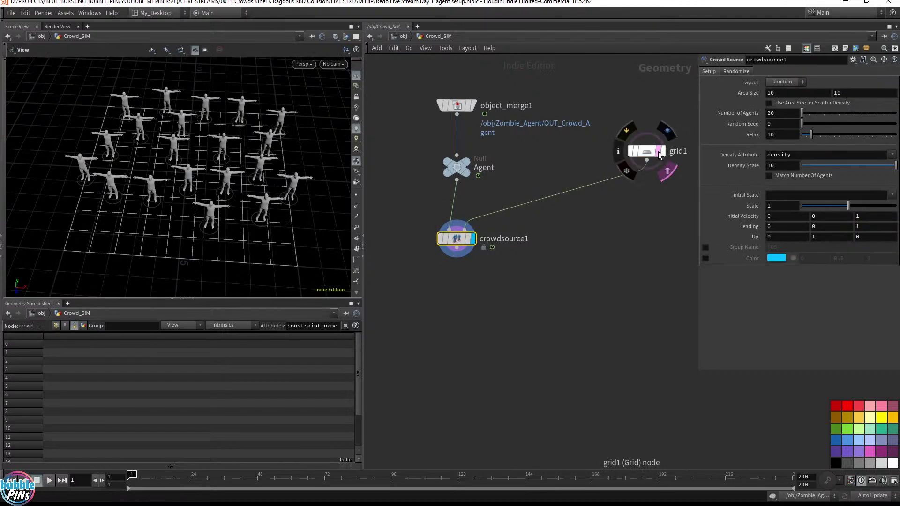
{"action": "left_click_drag", "start_coordinate": [263, 122], "coordinate": [238, 227]}
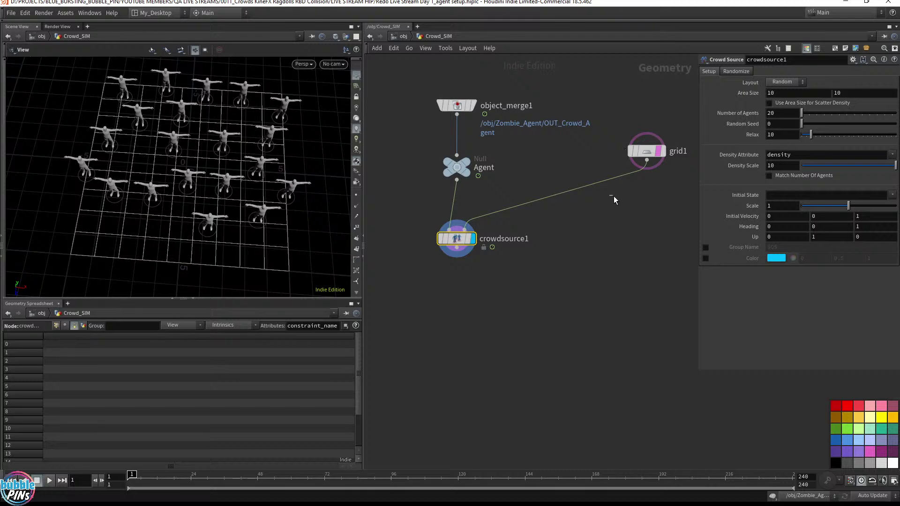
Step: Try raising grid1's Center Y to about 2.1 to test the crowd's height, and reset it to default
{"action": "left_click_drag", "start_coordinate": [611, 196], "coordinate": [679, 135]}
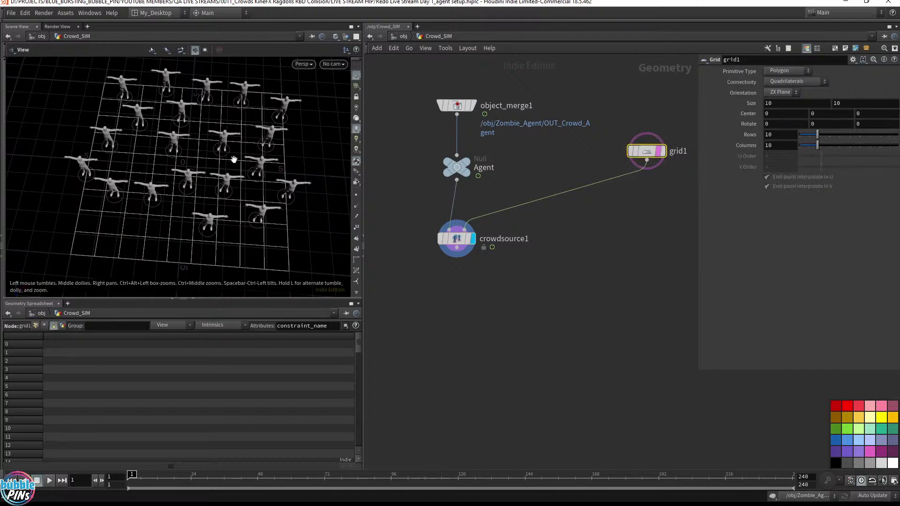
{"action": "left_click_drag", "start_coordinate": [234, 160], "coordinate": [239, 115]}
{"action": "left_click", "coordinate": [831, 113]}
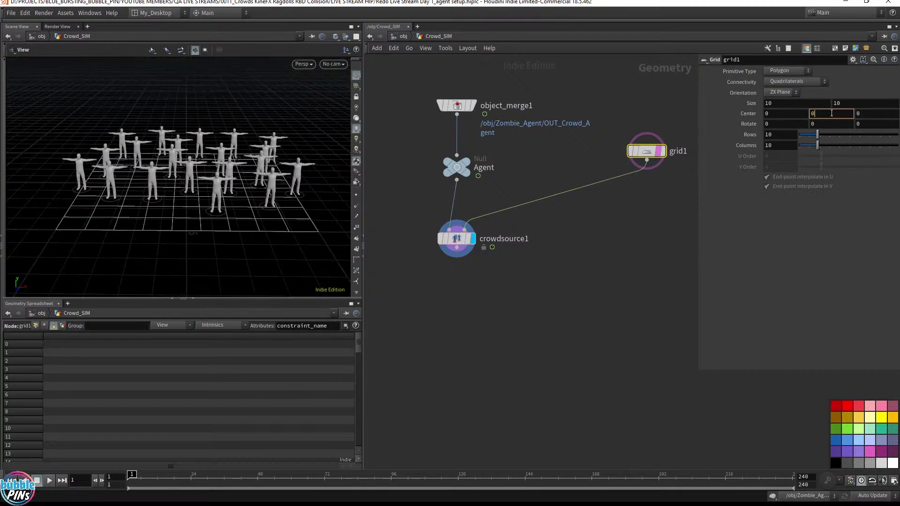
{"action": "scroll", "coordinate": [831, 113], "scroll_direction": "up", "scroll_amount": 20}
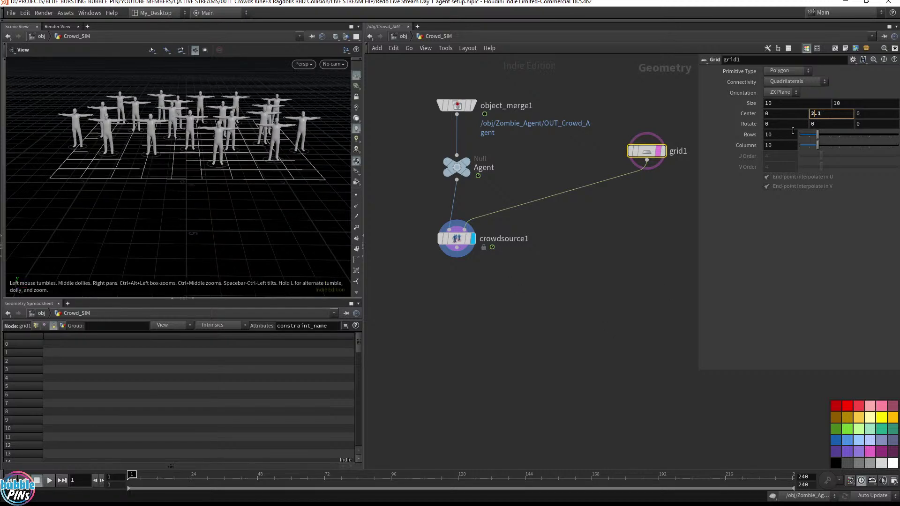
{"action": "middle_click", "coordinate": [706, 112], "text": "ctrl"}
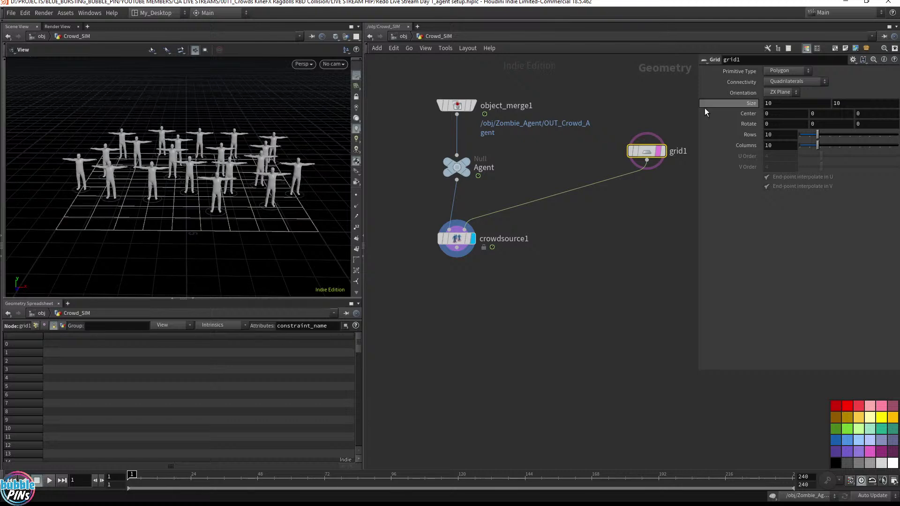
{"action": "left_click", "coordinate": [575, 271]}
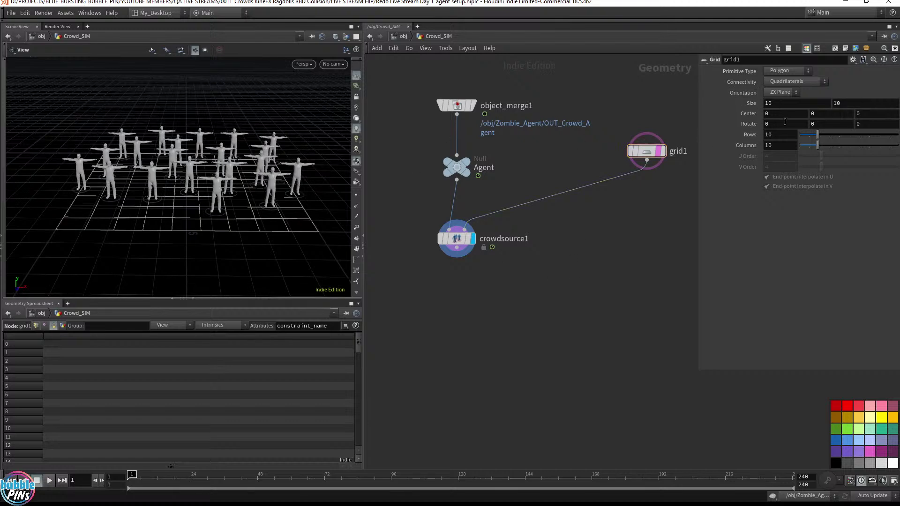
Step: Try rotating grid1 by 35.6 in X to test the crowd on a slope, and reset the rotation to default
{"action": "mouse_move", "coordinate": [784, 122]}
{"action": "middle_mouse_down"}
{"action": "mouse_move", "coordinate": [782, 115]}
{"action": "mouse_move", "coordinate": [783, 133]}
{"action": "mouse_move", "coordinate": [782, 115]}
{"action": "mouse_move", "coordinate": [797, 115]}
{"action": "mouse_move", "coordinate": [784, 131]}
{"action": "middle_mouse_up"}
{"action": "left_click_drag", "start_coordinate": [241, 151], "coordinate": [189, 161]}
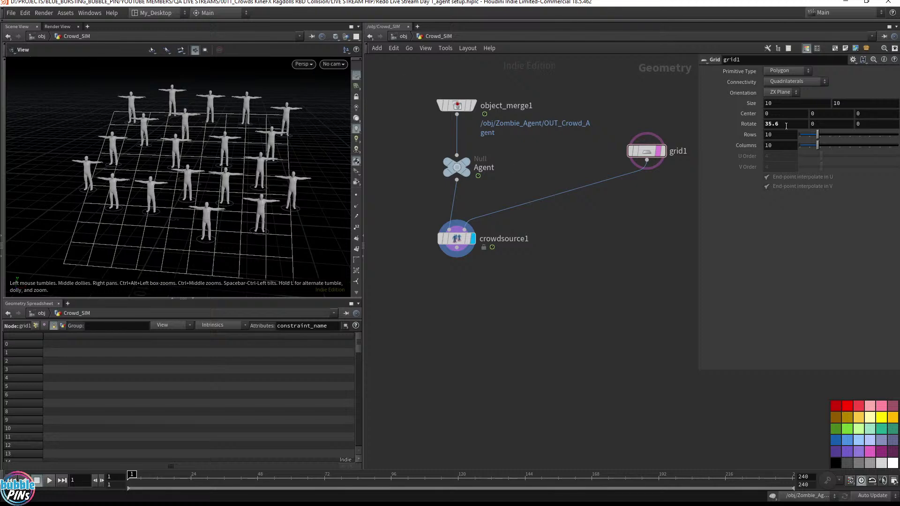
{"action": "middle_click", "coordinate": [707, 129], "text": "ctrl"}
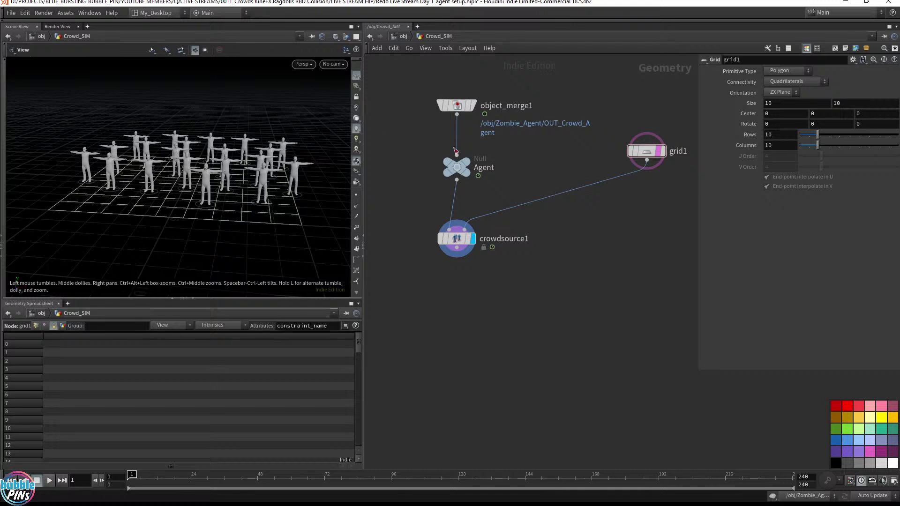
Step: Save the scene with crowdsource1 selected and enlarge the 3D view pane
{"action": "left_click", "coordinate": [457, 238]}
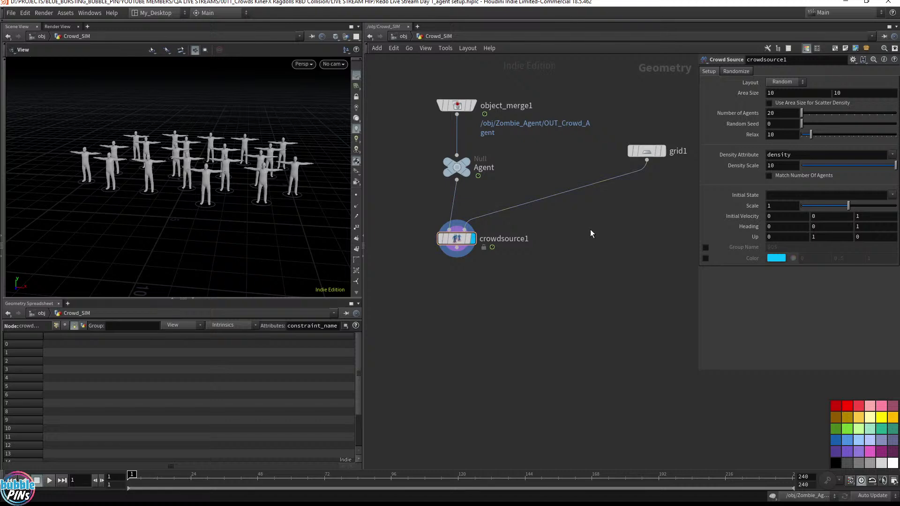
{"action": "key", "text": "ctrl+s"}
{"action": "left_click_drag", "start_coordinate": [263, 197], "coordinate": [271, 211]}
{"action": "left_click_drag", "start_coordinate": [182, 299], "coordinate": [183, 338]}
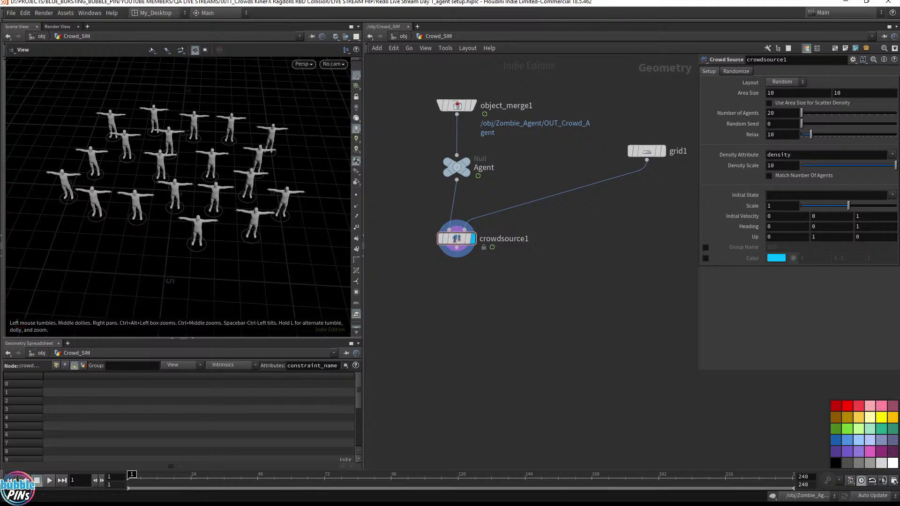
Step: Switch to the Notepad topic list, read the Crowd Source node organization topic, and return to Houdini
{"action": "key", "text": "alt+Tab"}
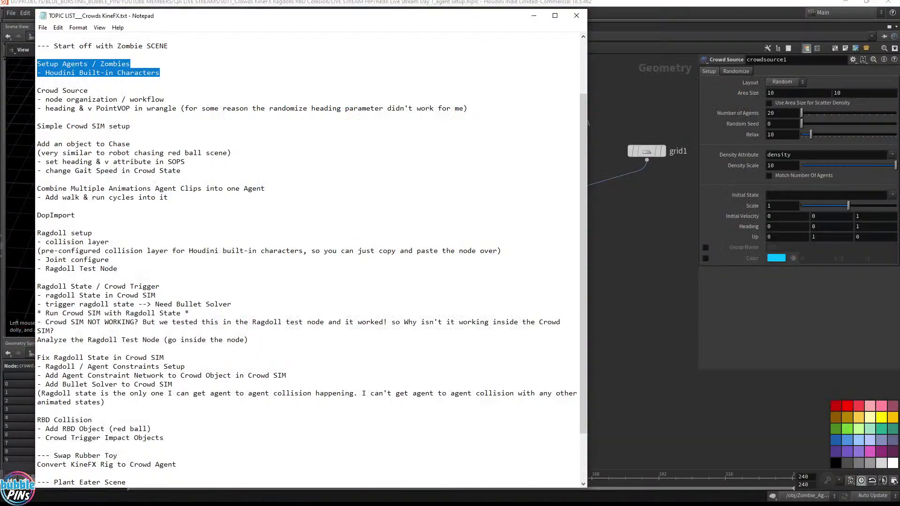
{"action": "left_click_drag", "start_coordinate": [164, 100], "coordinate": [71, 99]}
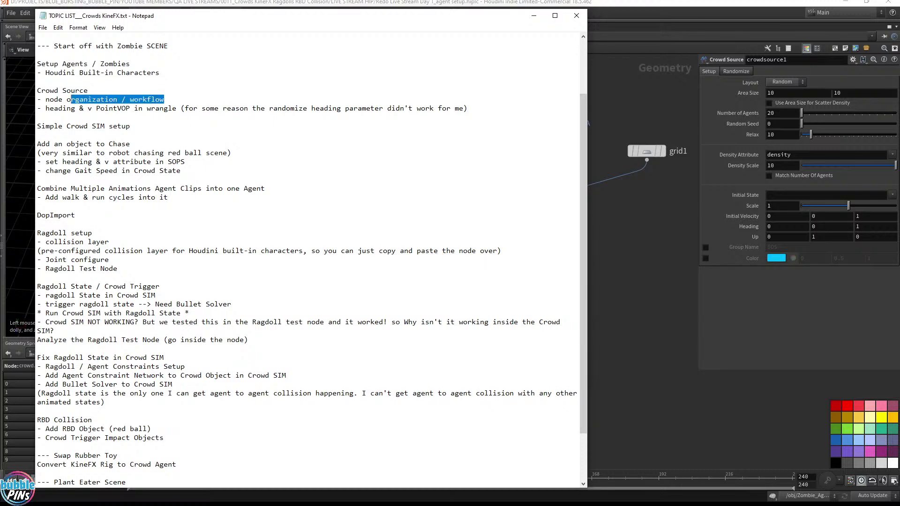
{"action": "left_click", "coordinate": [271, 4]}
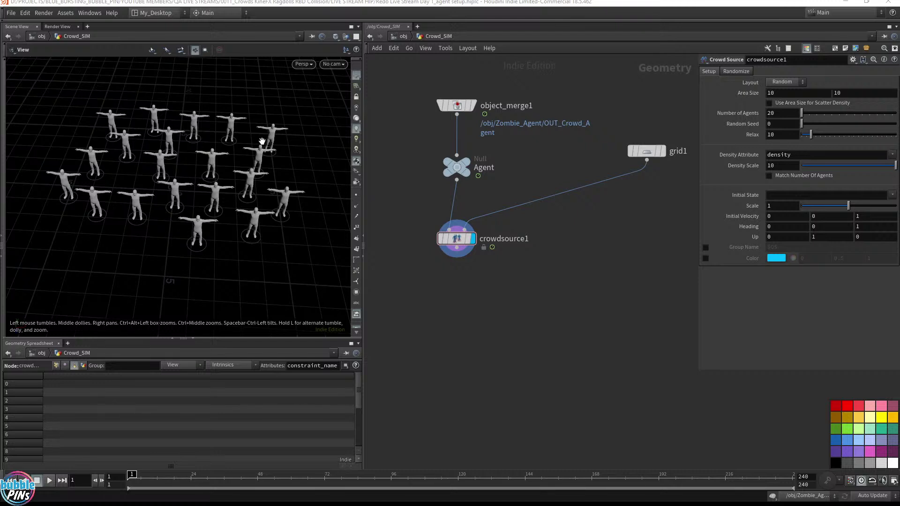
{"action": "key", "text": "h"}
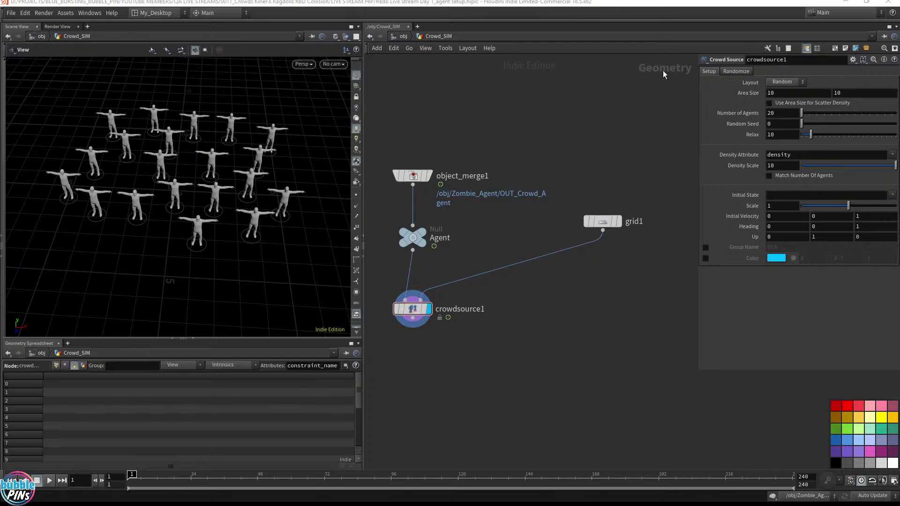
Step: Replace grid1 with the copied network of a grid, the Larger_Grid and Wider_Edge_Surface transforms, and a Boolean
{"action": "left_click", "coordinate": [603, 221]}
{"action": "key", "text": "Delete"}
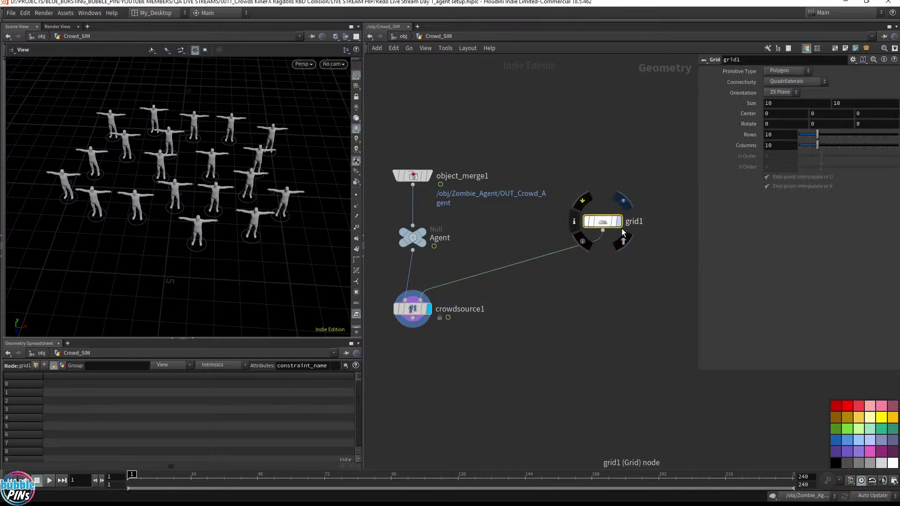
{"action": "key", "text": "ctrl+v"}
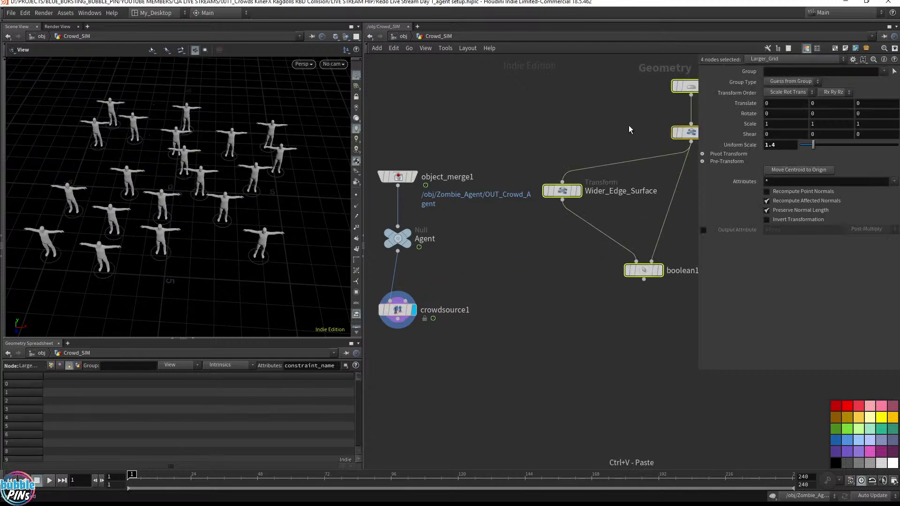
{"action": "key", "text": "f"}
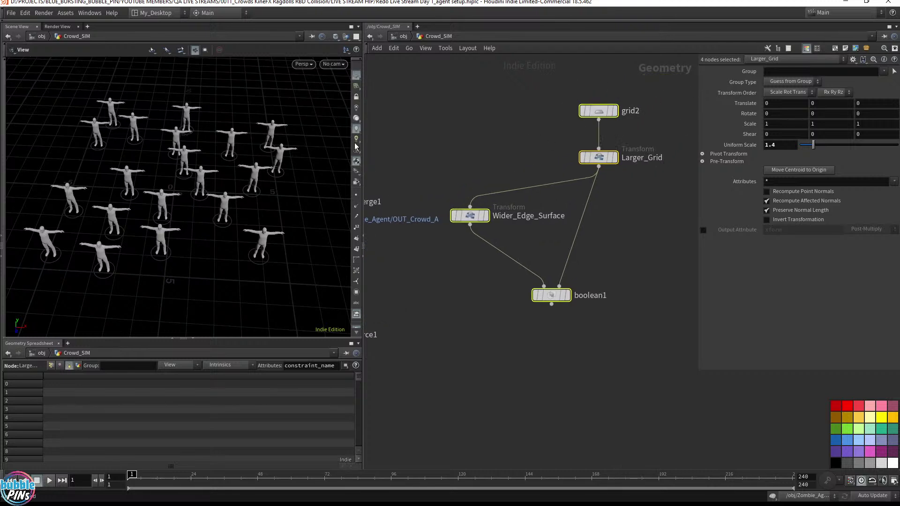
Step: Widen the network pane and set the network wiring style to Rounded
{"action": "left_click_drag", "start_coordinate": [364, 132], "coordinate": [229, 141]}
{"action": "middle_click_drag", "start_coordinate": [347, 144], "coordinate": [410, 134]}
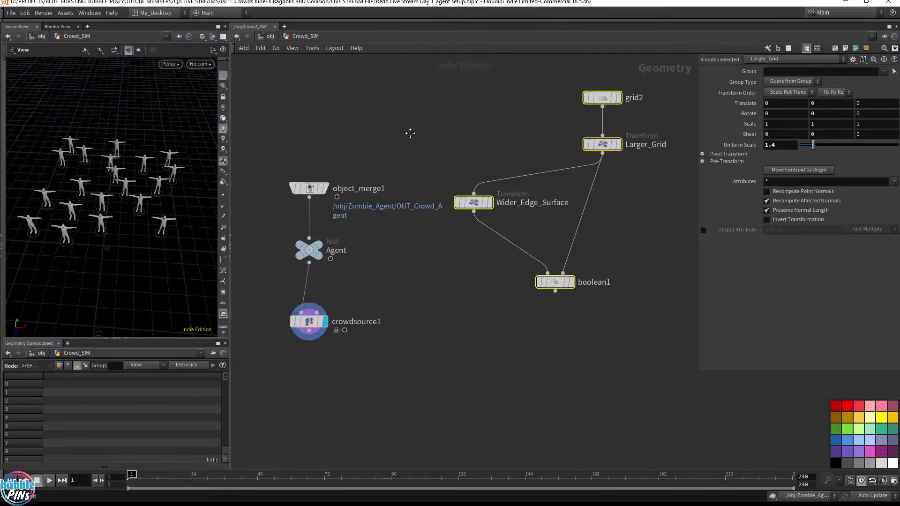
{"action": "key", "text": "shift+s"}
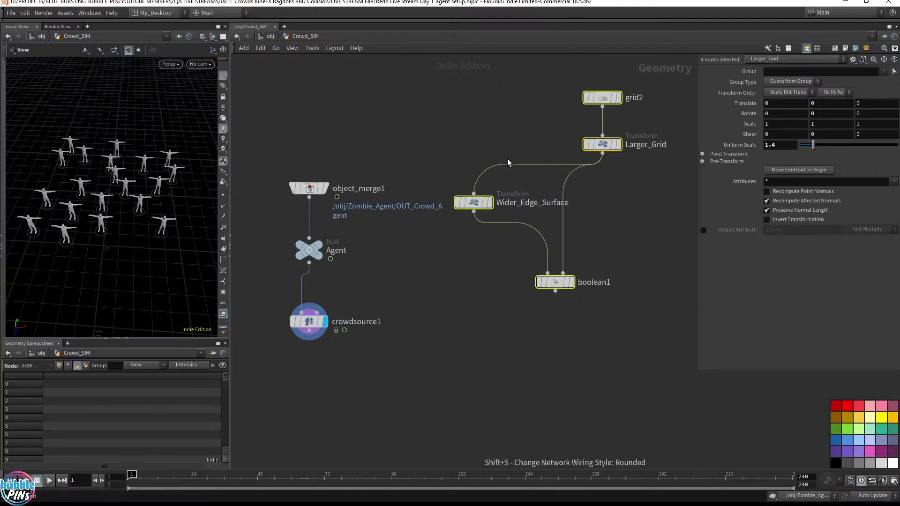
Step: Display grid2, Larger_Grid, Wider_Edge_Surface and boolean1 in turn, templating Wider_Edge_Surface, to examine how the border surface is built
{"action": "left_click", "coordinate": [617, 97]}
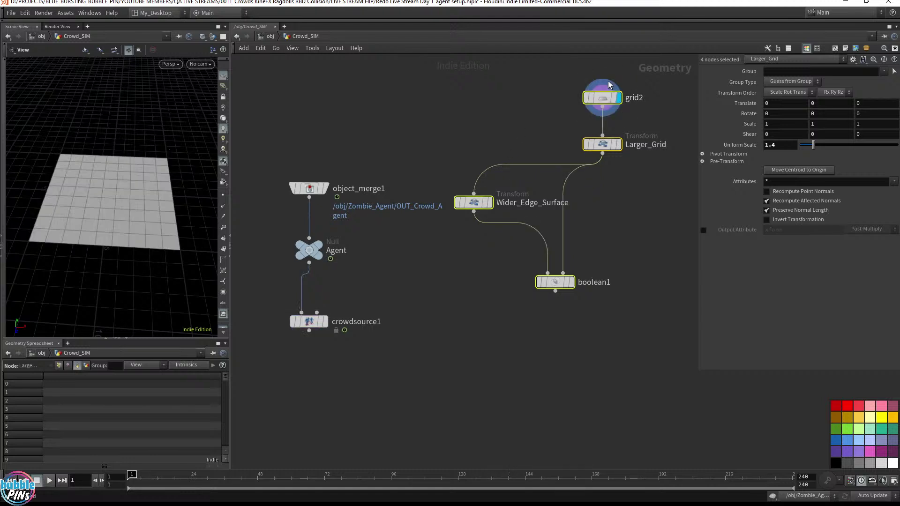
{"action": "left_click", "coordinate": [617, 145]}
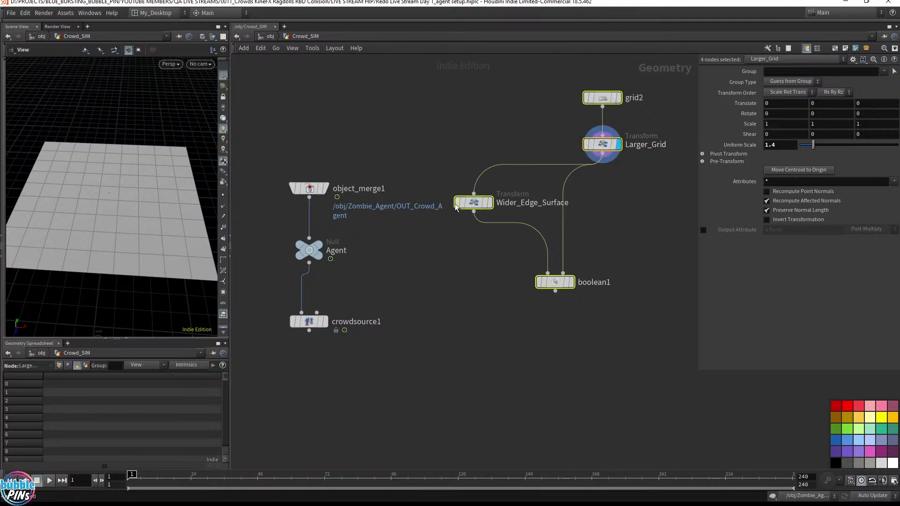
{"action": "left_click", "coordinate": [491, 205]}
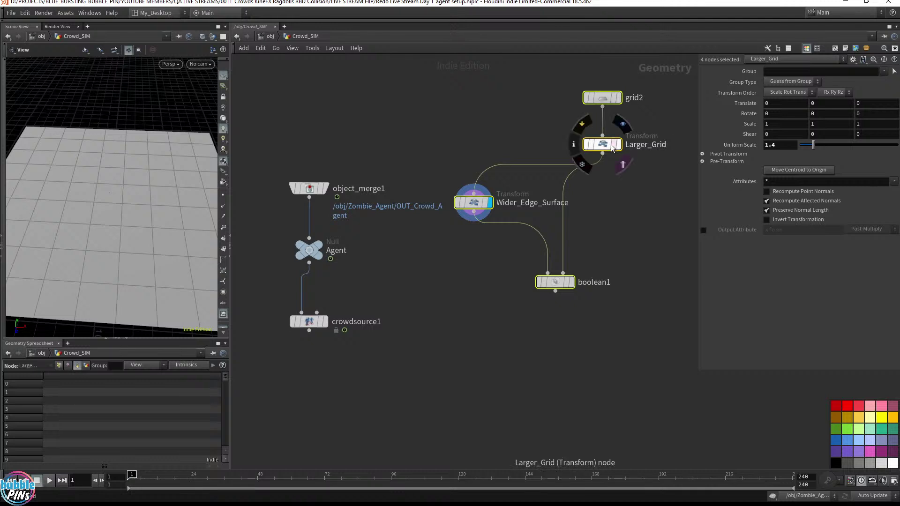
{"action": "left_click", "coordinate": [490, 214]}
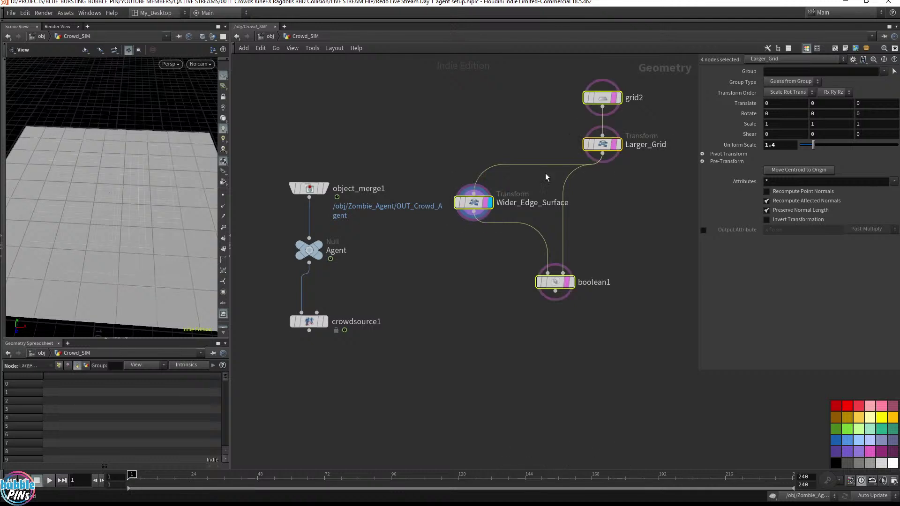
{"action": "left_click", "coordinate": [643, 205]}
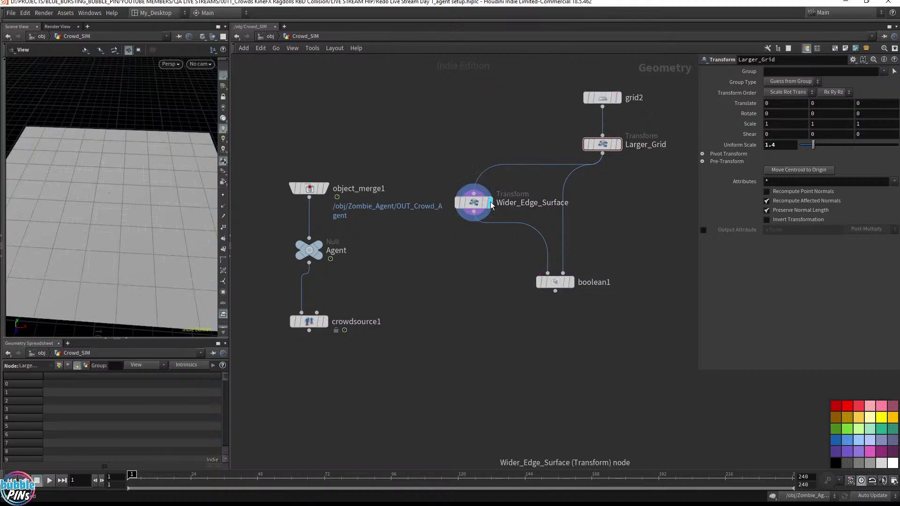
{"action": "left_click", "coordinate": [617, 144]}
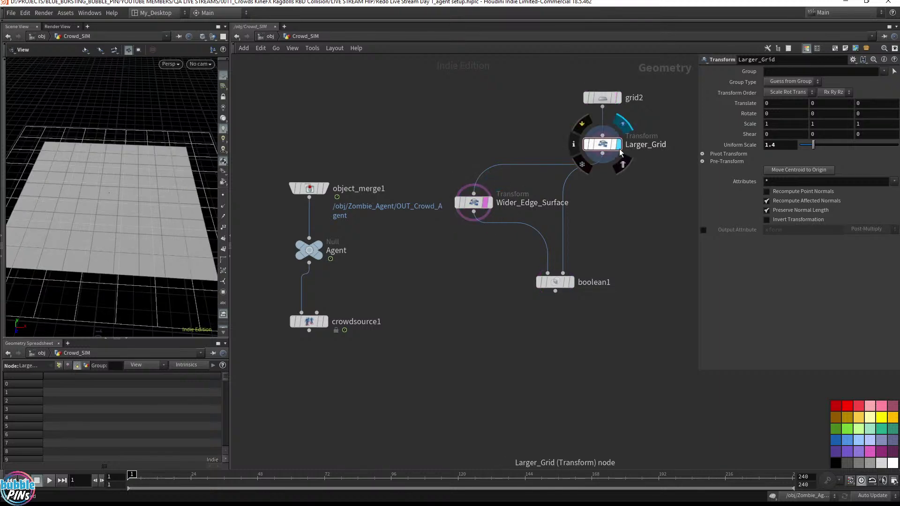
{"action": "key", "text": "h"}
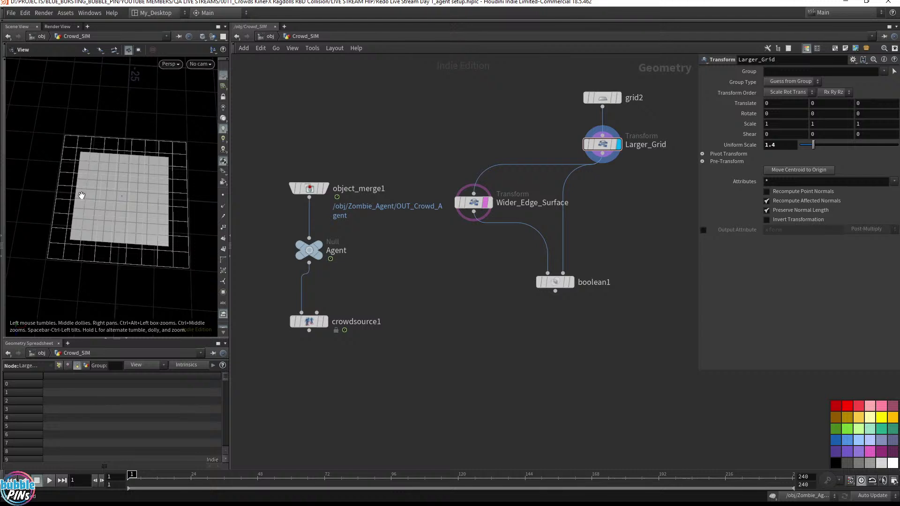
{"action": "left_click", "coordinate": [571, 281]}
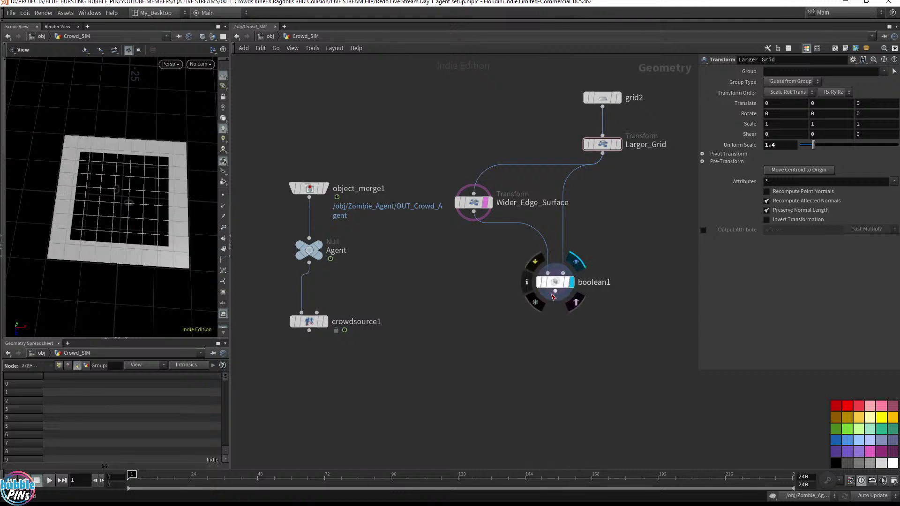
Step: Place boolean1 below Larger_Grid, wire it into crowdsource1's Custom Surface/Points input, and display crowdsource1
{"action": "left_click_drag", "start_coordinate": [549, 287], "coordinate": [600, 242]}
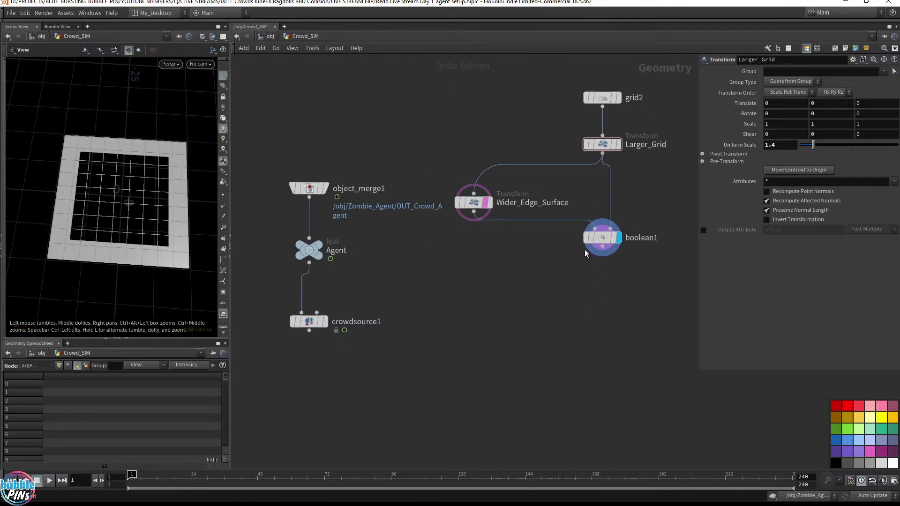
{"action": "left_click", "coordinate": [603, 248]}
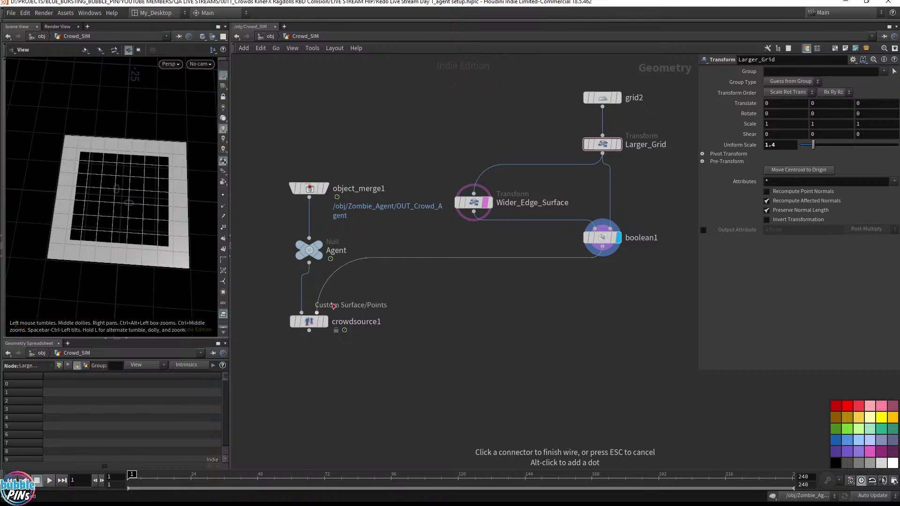
{"action": "left_click", "coordinate": [327, 313]}
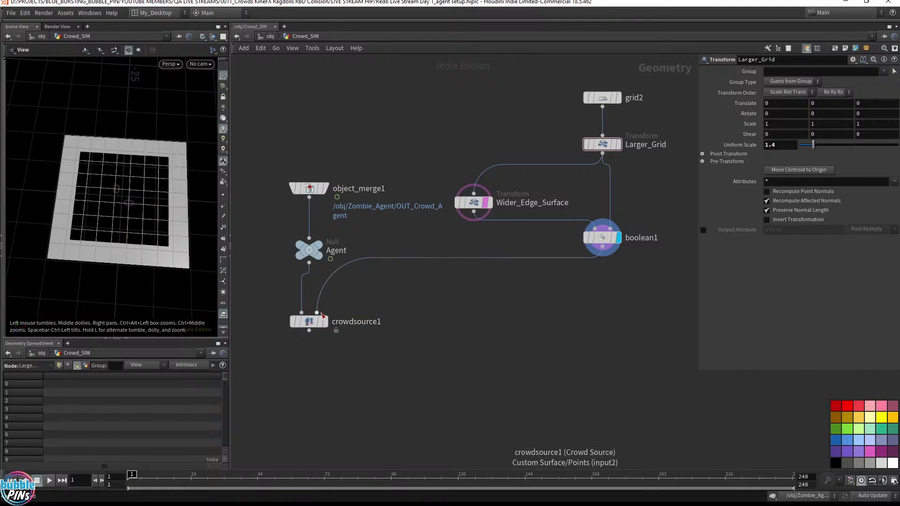
{"action": "left_click", "coordinate": [325, 321]}
{"action": "left_click", "coordinate": [309, 322]}
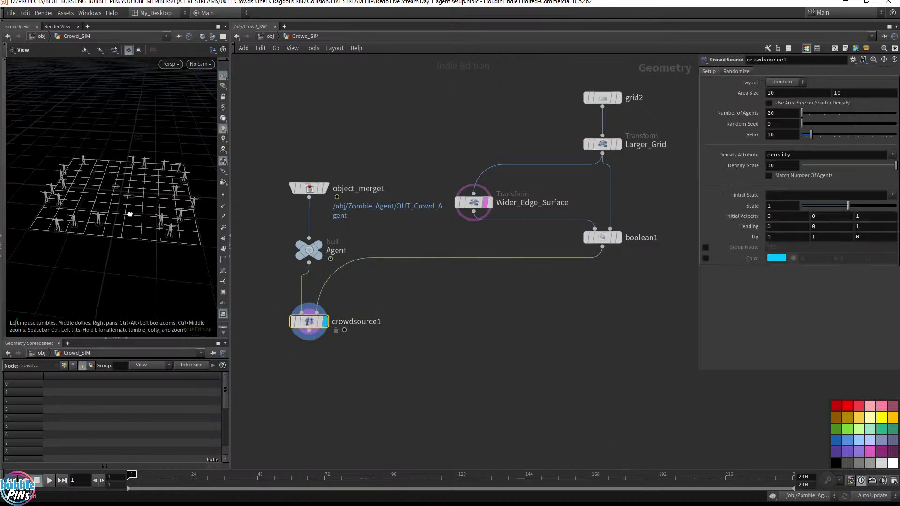
Step: Enlarge the 3D view pane and template boolean1 to show the border surface beneath the crowd
{"action": "middle_click_drag", "start_coordinate": [156, 208], "coordinate": [171, 203]}
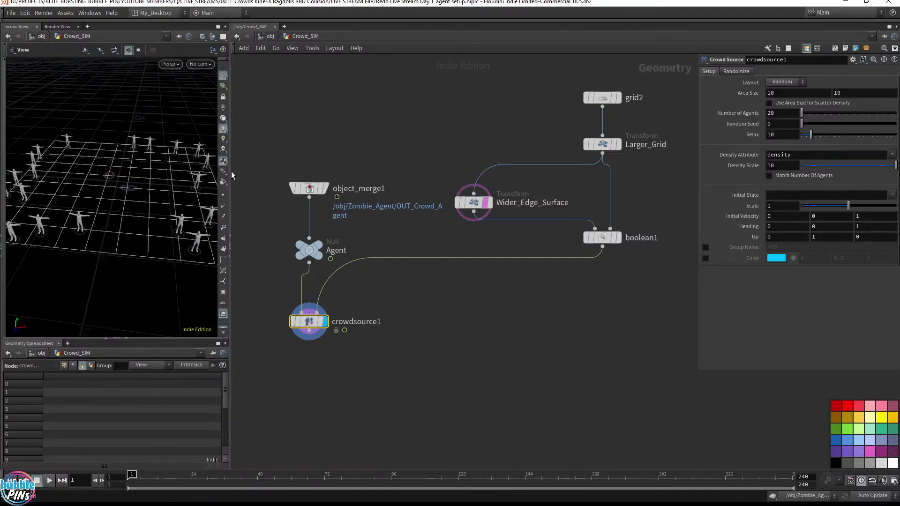
{"action": "left_click_drag", "start_coordinate": [230, 173], "coordinate": [297, 173]}
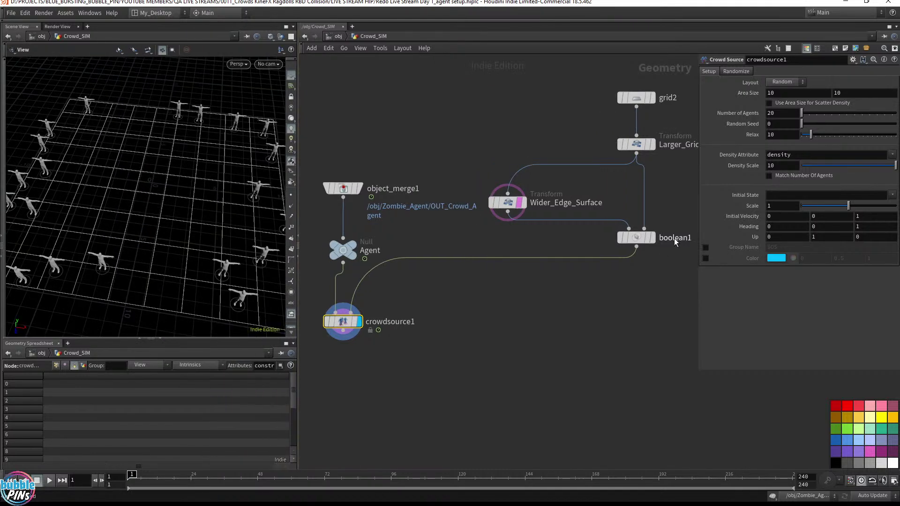
{"action": "left_click", "coordinate": [649, 238]}
{"action": "left_click_drag", "start_coordinate": [241, 193], "coordinate": [244, 202]}
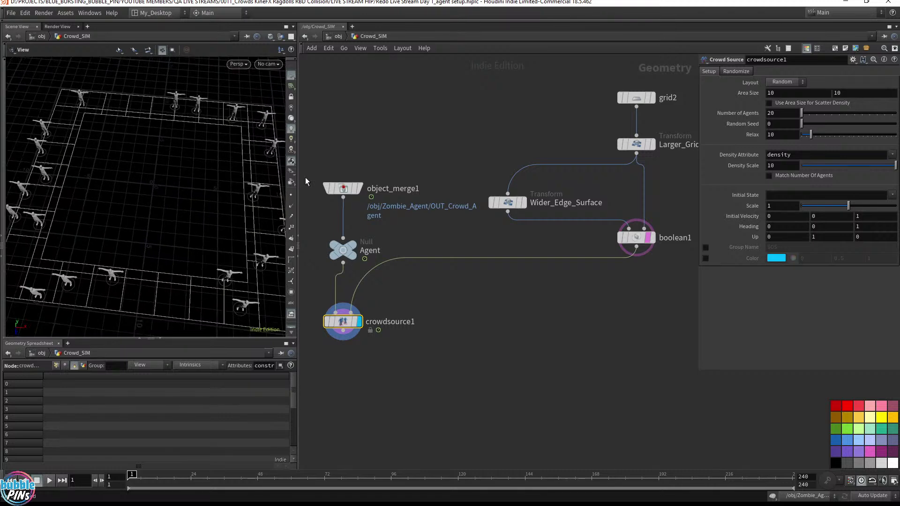
Step: Insert a Scatter node between boolean1 and crowdsource1 and align it under boolean1
{"action": "left_click", "coordinate": [623, 309]}
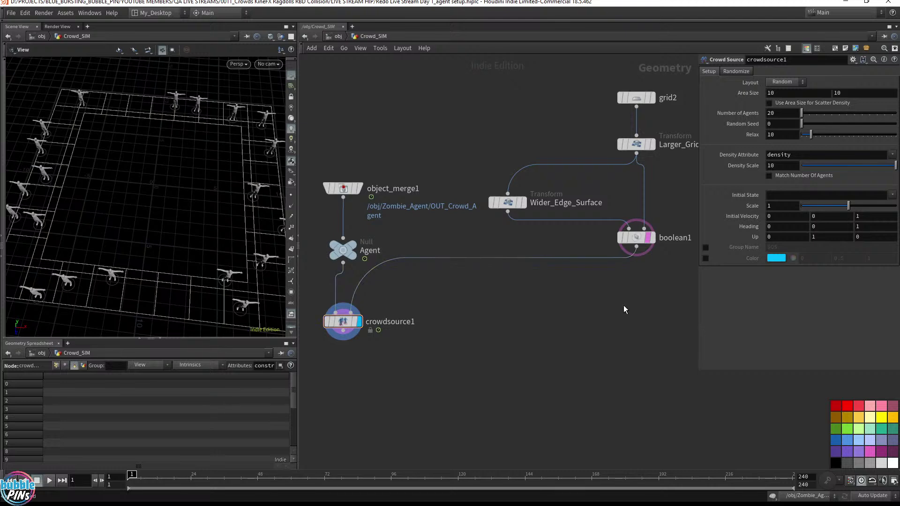
{"action": "key", "text": "Tab"}
{"action": "type", "text": "scatt"}
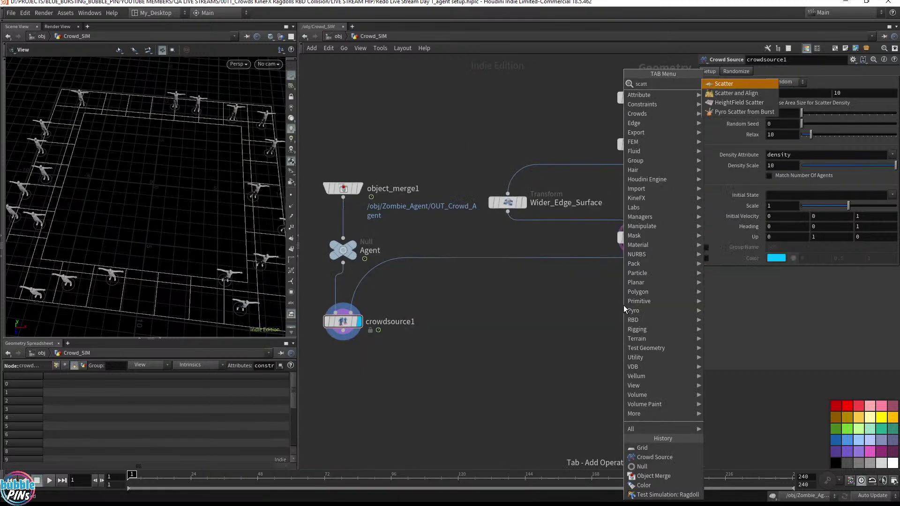
{"action": "key", "text": "Return"}
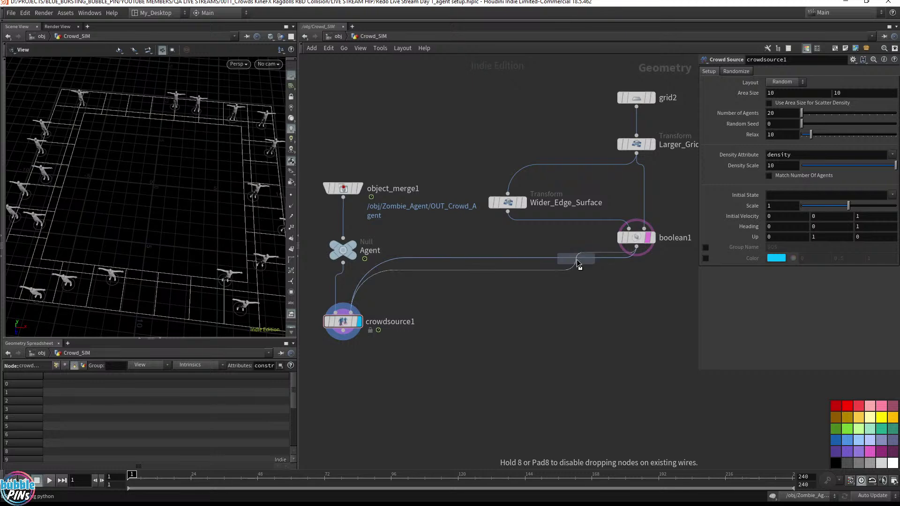
{"action": "left_click", "coordinate": [577, 265]}
{"action": "left_click_drag", "start_coordinate": [581, 277], "coordinate": [640, 279]}
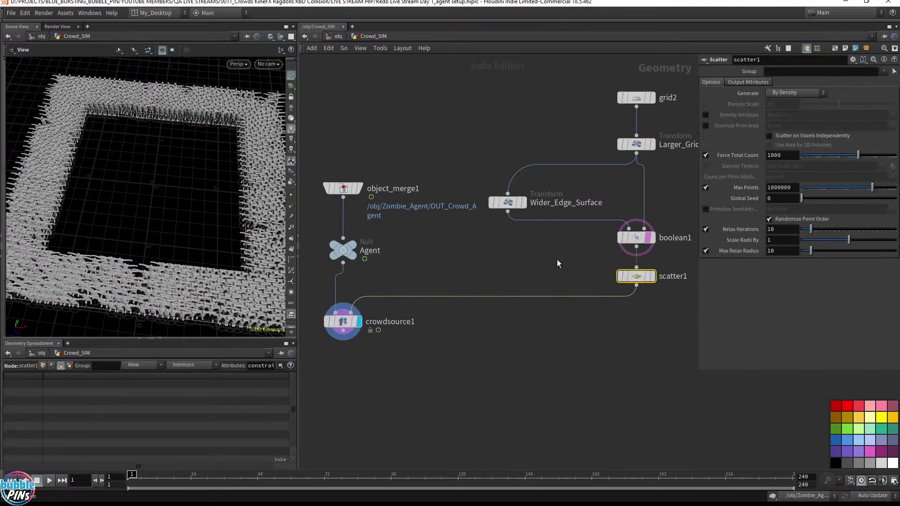
Step: Set the Scatter node's Force Total Count to 20
{"action": "left_click", "coordinate": [782, 155]}
{"action": "key", "text": "BackSpace"}
{"action": "key", "text": "BackSpace"}
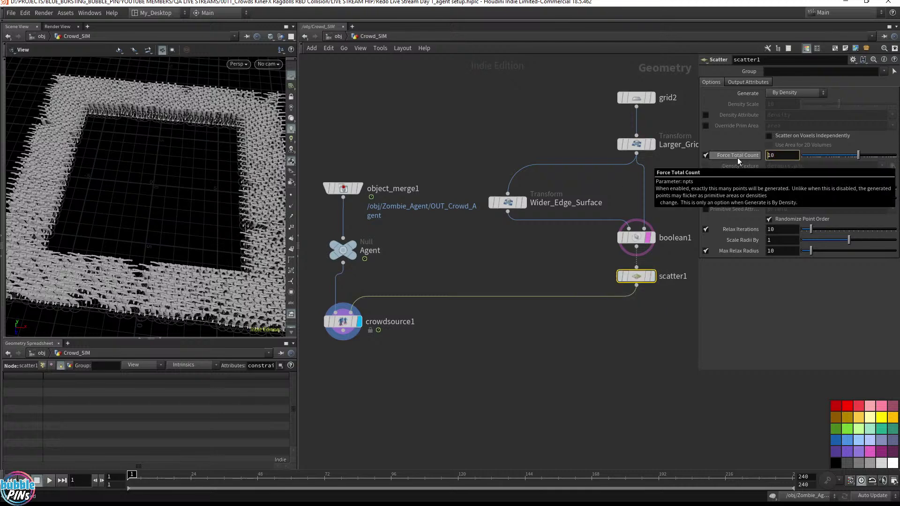
{"action": "key", "text": "BackSpace"}
{"action": "key", "text": "BackSpace"}
{"action": "type", "text": "20"}
{"action": "key", "text": "Return"}
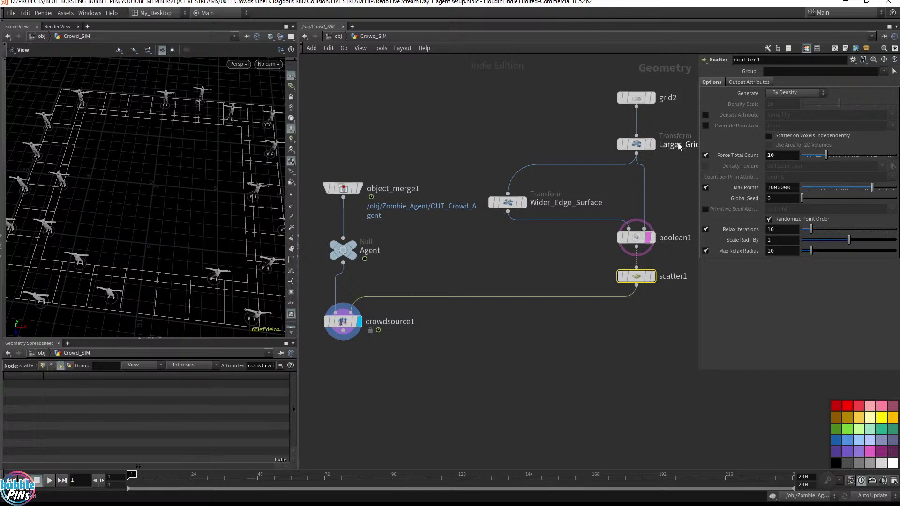
Step: Move the five surface nodes from grid2 to scatter1 farther from the agent branch and save the scene
{"action": "scroll", "coordinate": [571, 274], "scroll_direction": "down", "scroll_amount": 3}
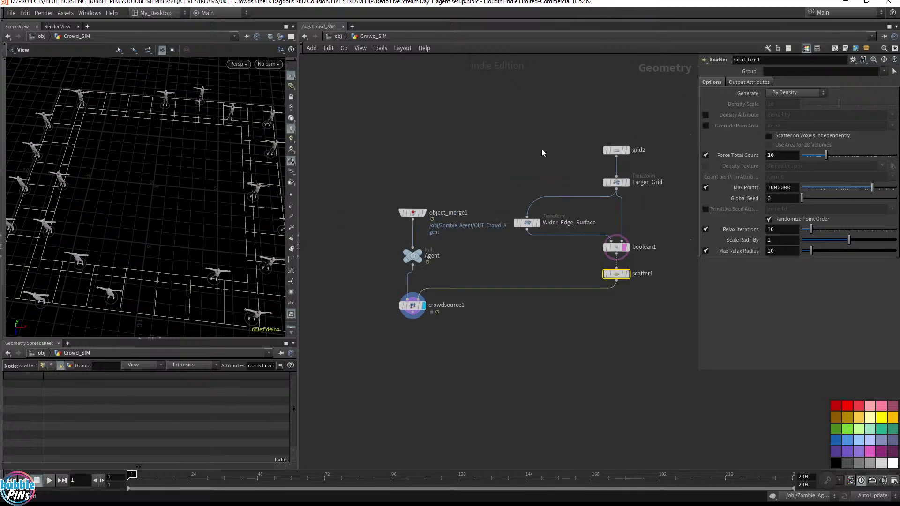
{"action": "left_click_drag", "start_coordinate": [516, 131], "coordinate": [679, 275]}
{"action": "left_click_drag", "start_coordinate": [616, 274], "coordinate": [648, 261]}
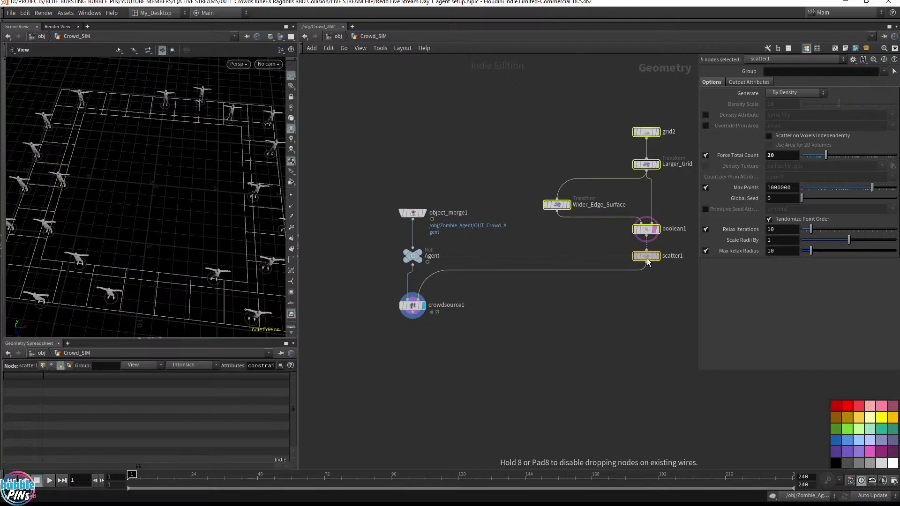
{"action": "middle_click_drag", "start_coordinate": [613, 303], "coordinate": [574, 241]}
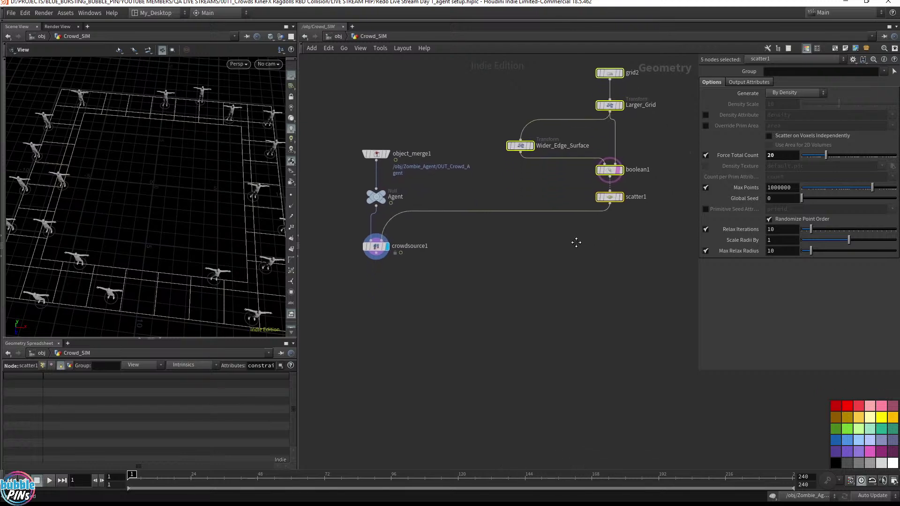
{"action": "left_click", "coordinate": [504, 274]}
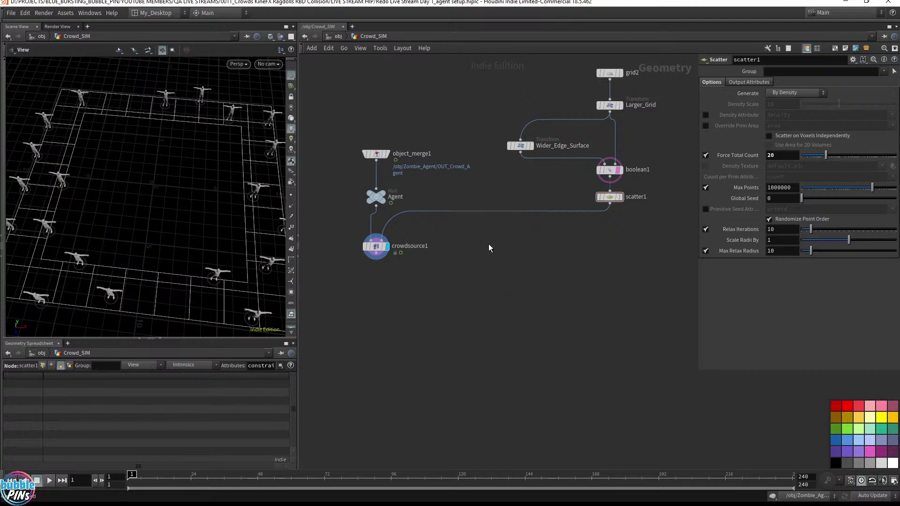
{"action": "key", "text": "ctrl+s"}
{"action": "left_click_drag", "start_coordinate": [195, 220], "coordinate": [189, 199]}
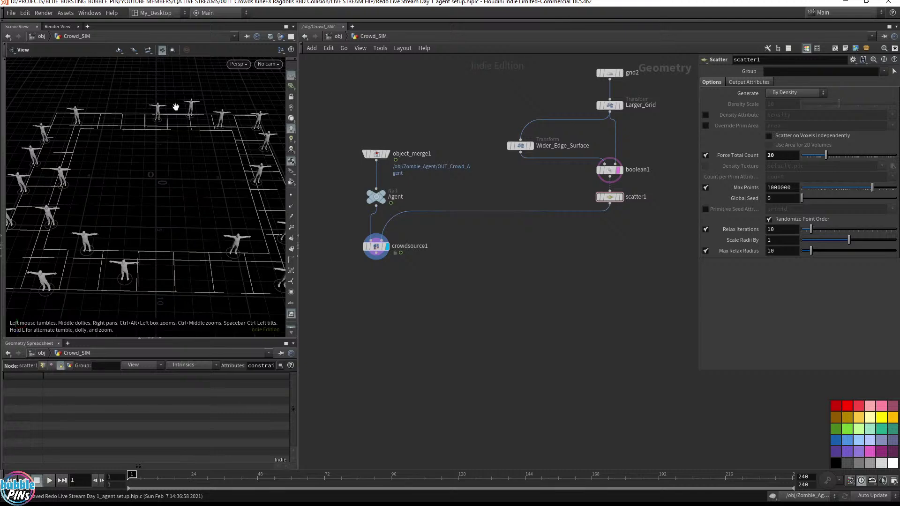
Step: Inside Zombie_Agent, set agentclip1's current clip to zombie_walk and return to the object level
{"action": "left_click", "coordinate": [338, 36]}
{"action": "double_click", "coordinate": [410, 238]}
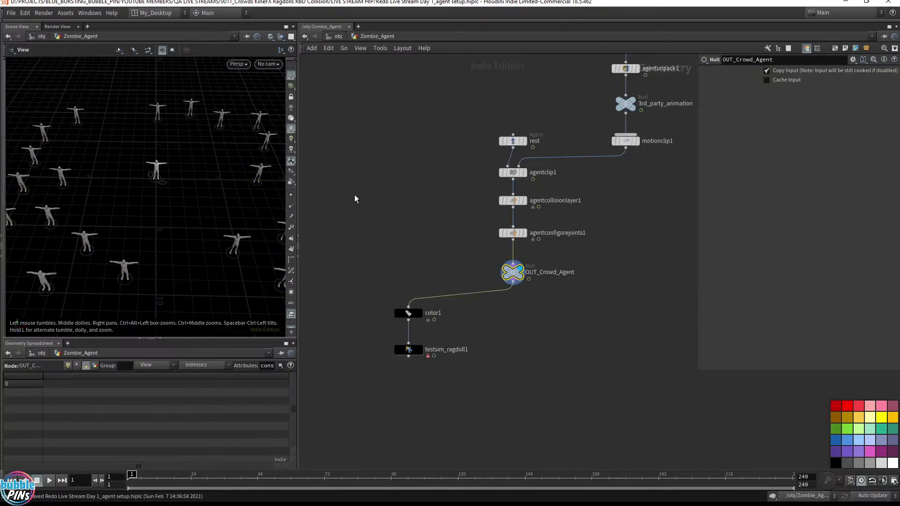
{"action": "left_click", "coordinate": [510, 172]}
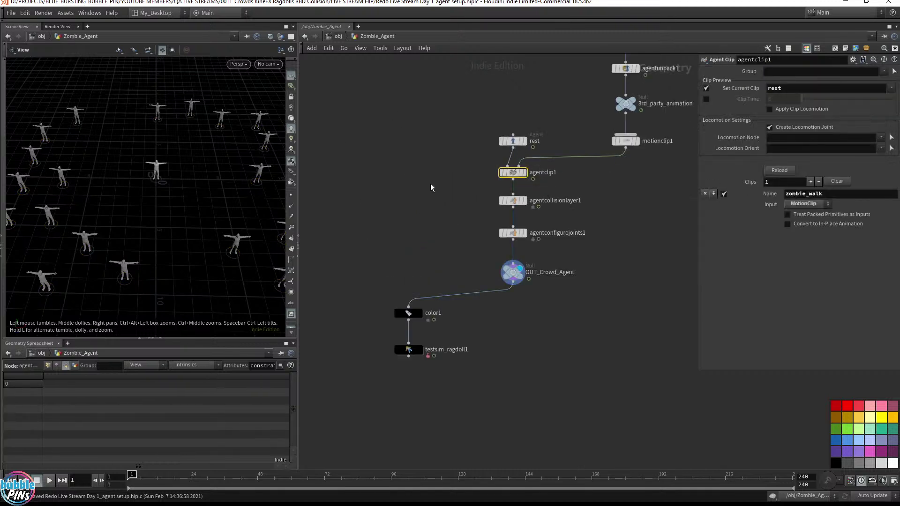
{"action": "left_click_drag", "start_coordinate": [430, 184], "coordinate": [604, 165]}
{"action": "left_click_drag", "start_coordinate": [788, 91], "coordinate": [758, 95]}
{"action": "left_click", "coordinate": [610, 196]}
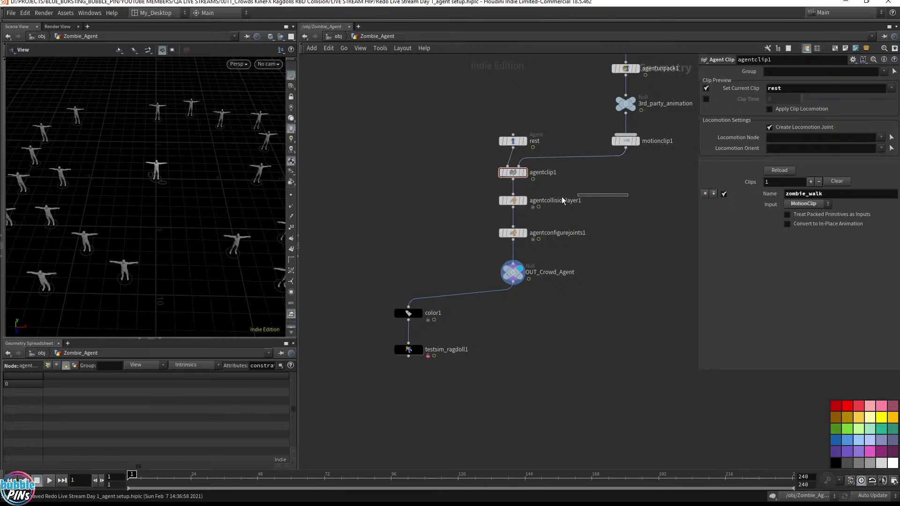
{"action": "left_click_drag", "start_coordinate": [561, 200], "coordinate": [457, 213]}
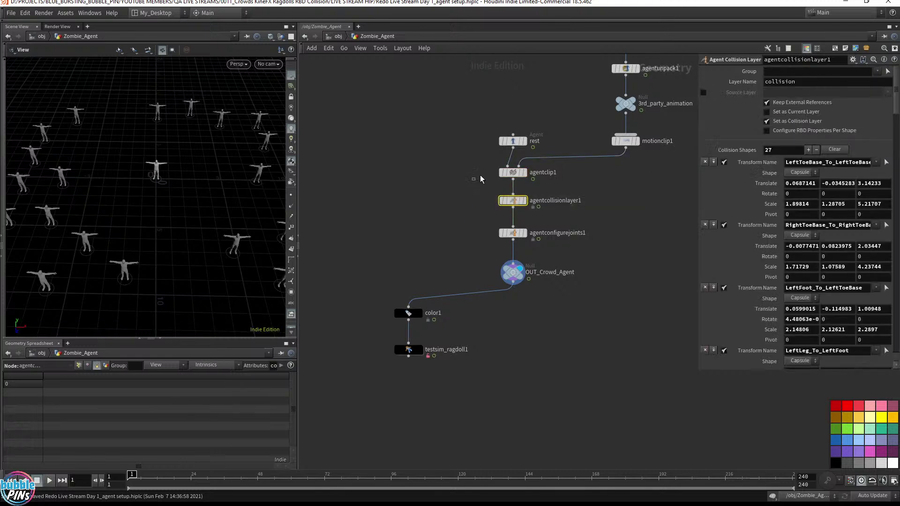
{"action": "left_click_drag", "start_coordinate": [480, 179], "coordinate": [548, 155]}
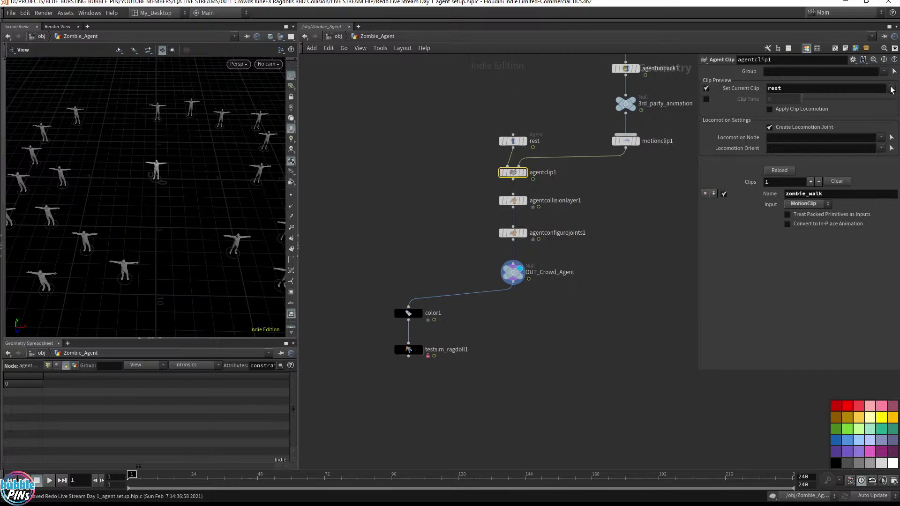
{"action": "left_click", "coordinate": [892, 90]}
{"action": "left_click", "coordinate": [889, 118]}
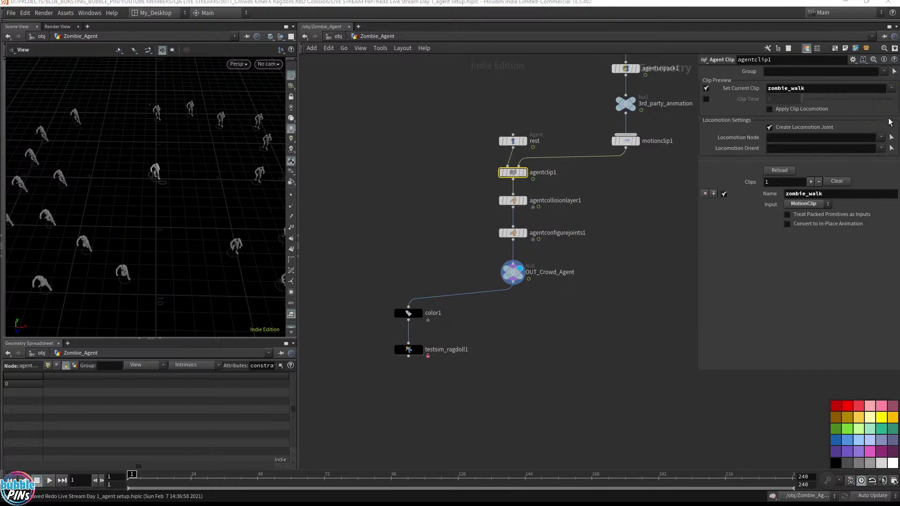
{"action": "left_click", "coordinate": [434, 156]}
{"action": "left_click", "coordinate": [340, 36]}
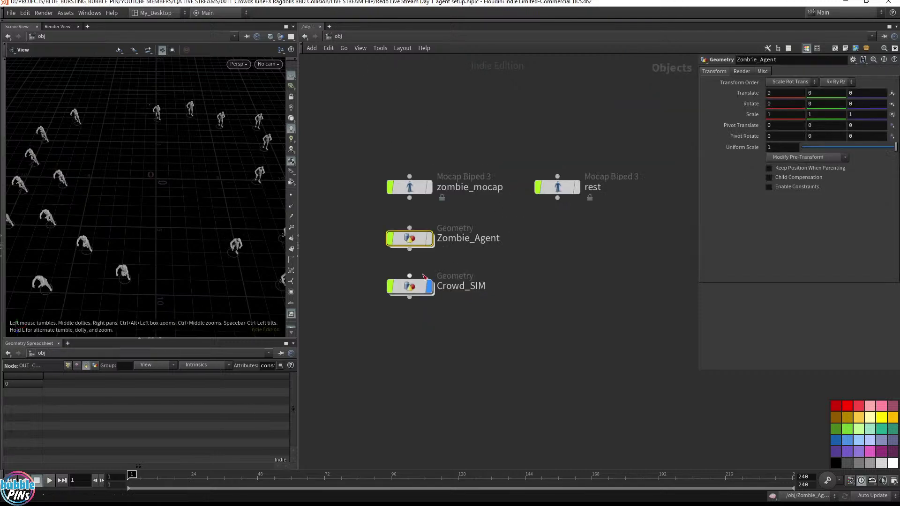
Step: Inside Crowd_SIM, play back the scattered crowd agents, return to the first frame and save the scene
{"action": "double_click", "coordinate": [403, 287]}
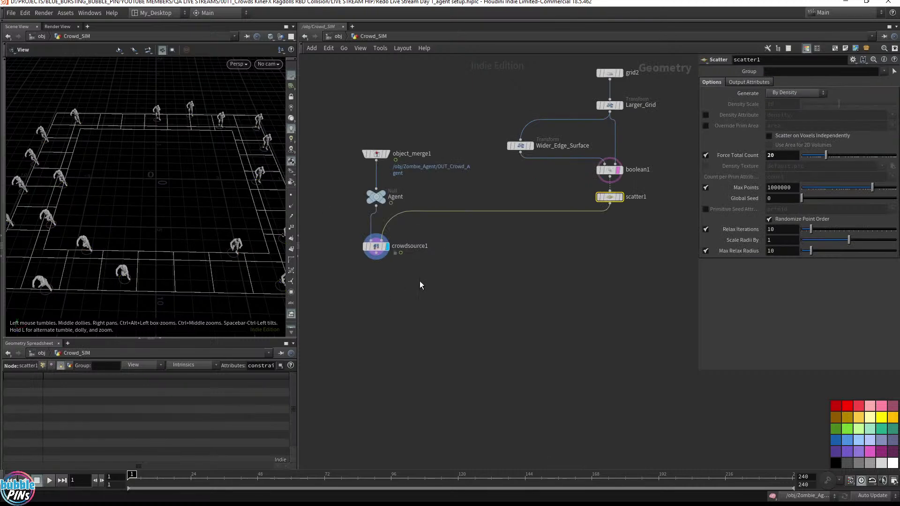
{"action": "left_click_drag", "start_coordinate": [418, 281], "coordinate": [354, 236]}
{"action": "mouse_move", "coordinate": [191, 214]}
{"action": "left_mouse_down"}
{"action": "mouse_move", "coordinate": [180, 195]}
{"action": "mouse_move", "coordinate": [181, 207]}
{"action": "left_mouse_up"}
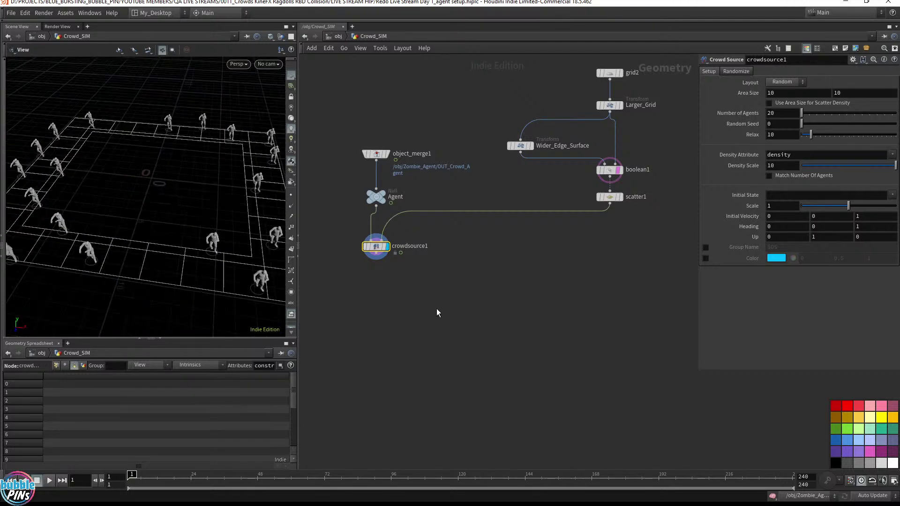
{"action": "key", "text": "Up"}
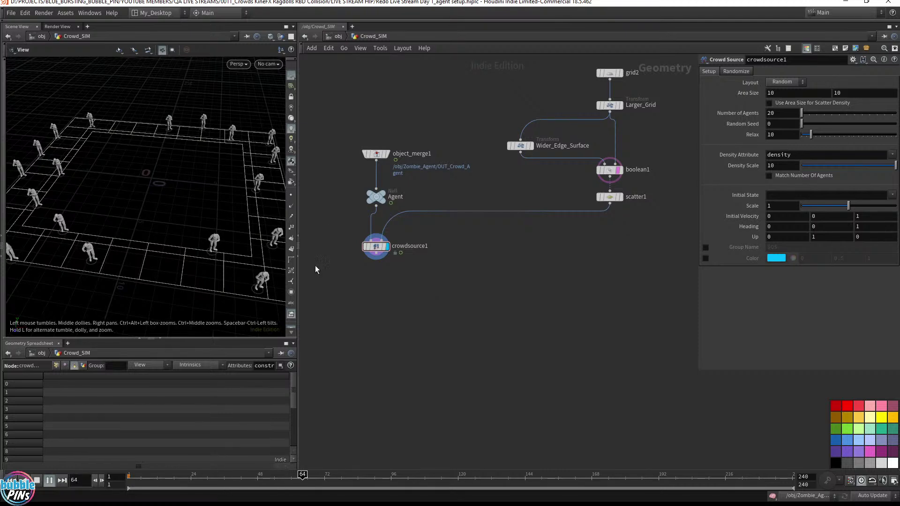
{"action": "left_click_drag", "start_coordinate": [427, 283], "coordinate": [338, 223]}
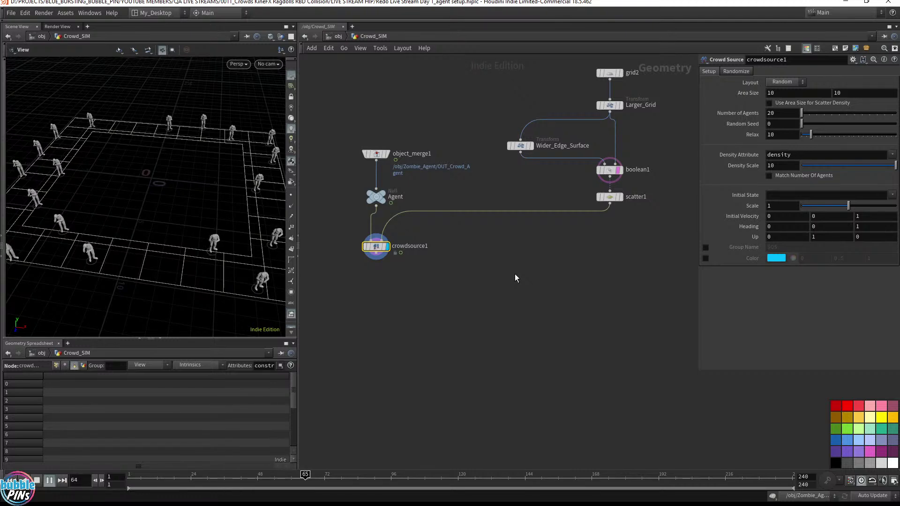
{"action": "key", "text": "ctrl+Up"}
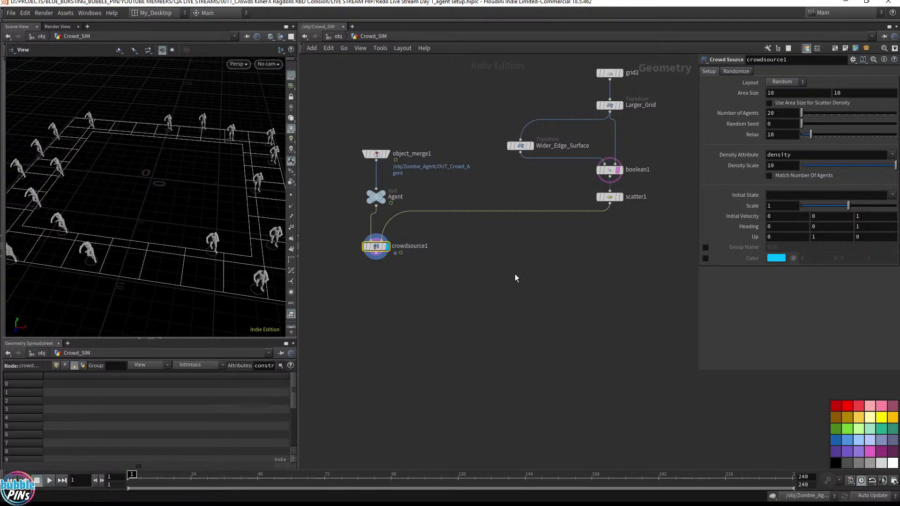
{"action": "left_click", "coordinate": [514, 273]}
{"action": "key", "text": "ctrl+s"}
Step: Set the first Heading component of crowdsource1 to 330
{"action": "left_click_drag", "start_coordinate": [435, 279], "coordinate": [357, 229]}
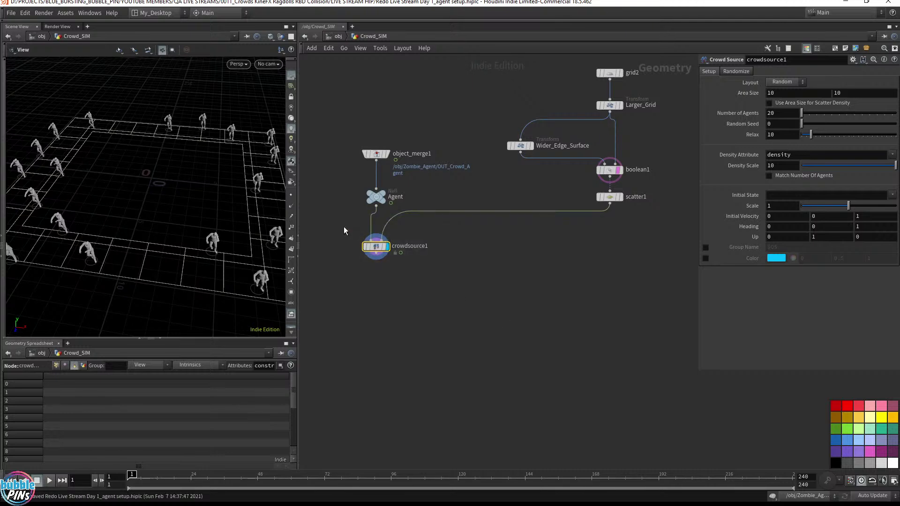
{"action": "left_click_drag", "start_coordinate": [262, 212], "coordinate": [197, 186]}
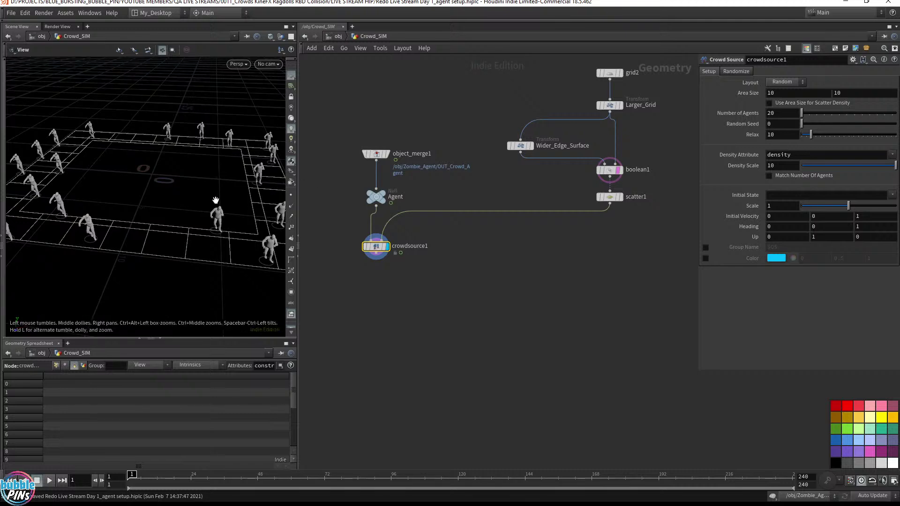
{"action": "left_click_drag", "start_coordinate": [192, 206], "coordinate": [188, 210]}
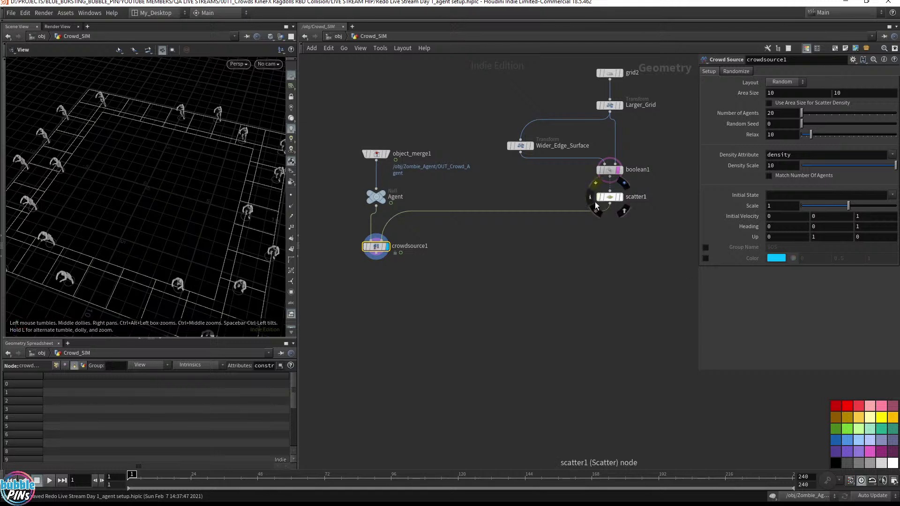
{"action": "left_click_drag", "start_coordinate": [451, 277], "coordinate": [353, 222]}
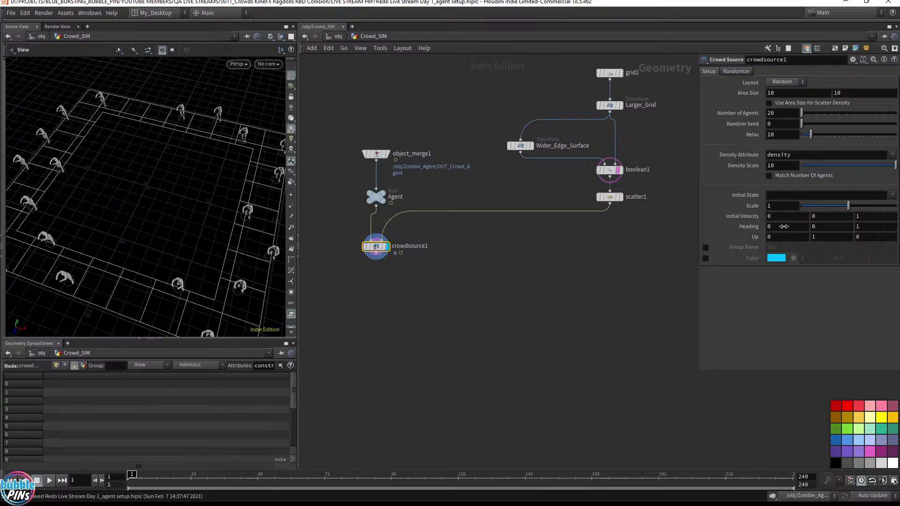
{"action": "middle_click_drag", "start_coordinate": [780, 227], "coordinate": [831, 216]}
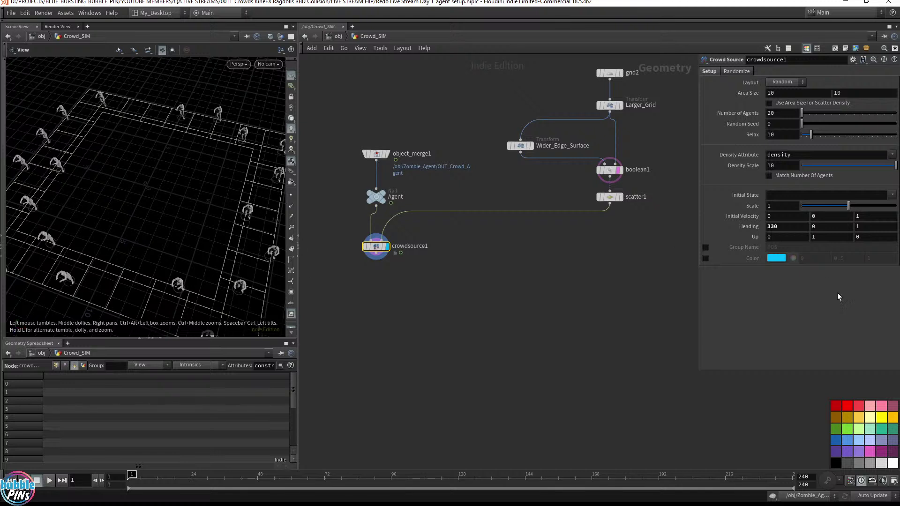
{"action": "double_click", "coordinate": [792, 230]}
{"action": "left_click", "coordinate": [434, 346]}
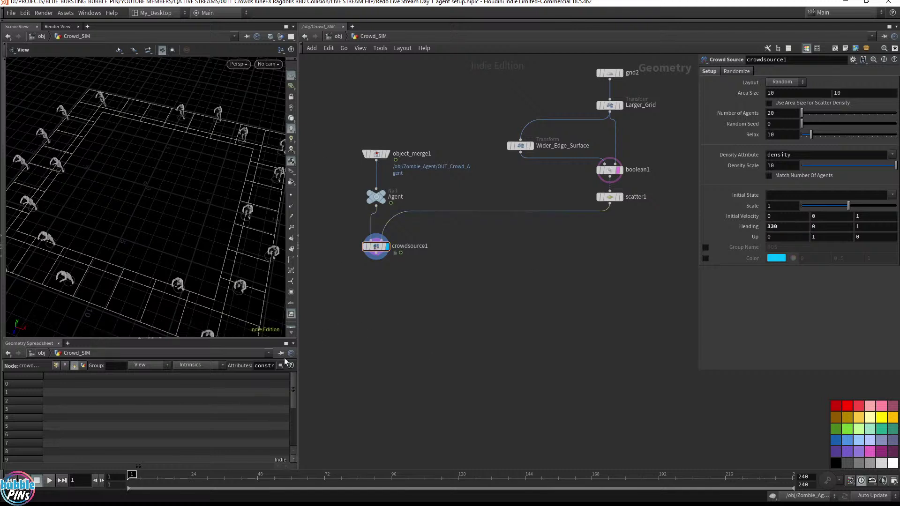
Step: Show crowdsource1's point attributes in the Geometry Spreadsheet and filter them to the heading attribute
{"action": "double_click", "coordinate": [259, 365]}
{"action": "key", "text": "BackSpace"}
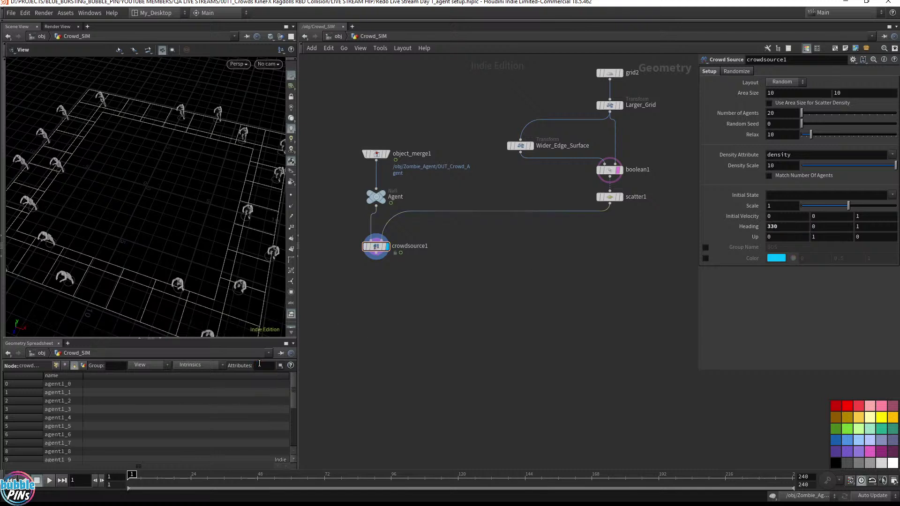
{"action": "left_click", "coordinate": [57, 365]}
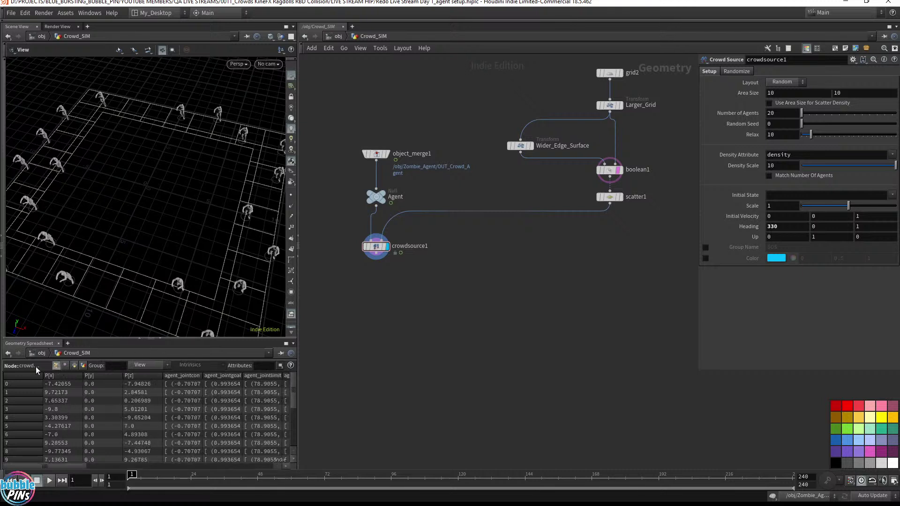
{"action": "left_click", "coordinate": [261, 365]}
{"action": "type", "text": "headin"}
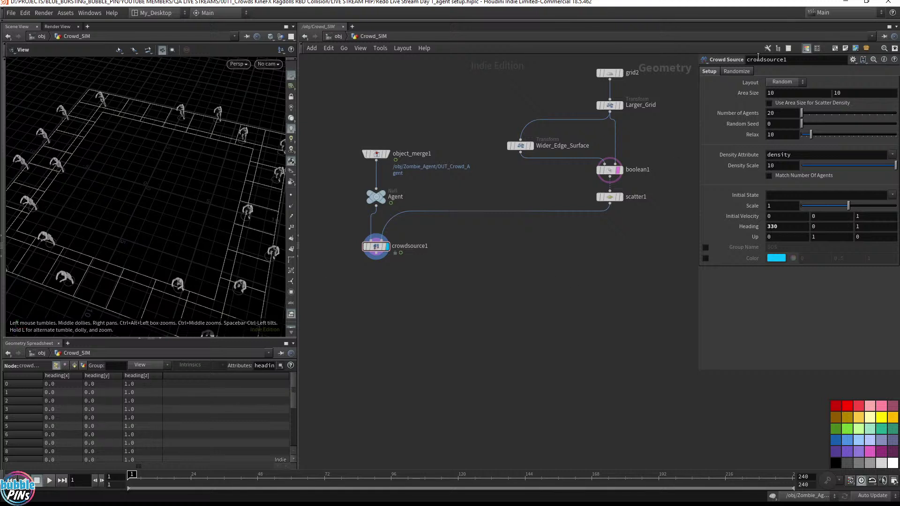
Step: Enable Randomize Heading on crowdsource1, try adjusting its heading values and undo that adjustment
{"action": "left_click", "coordinate": [738, 72]}
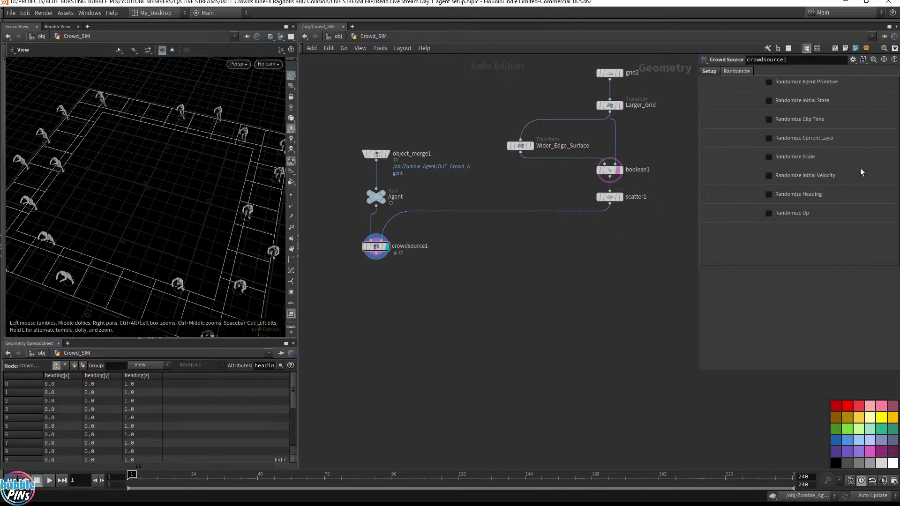
{"action": "left_click", "coordinate": [771, 195]}
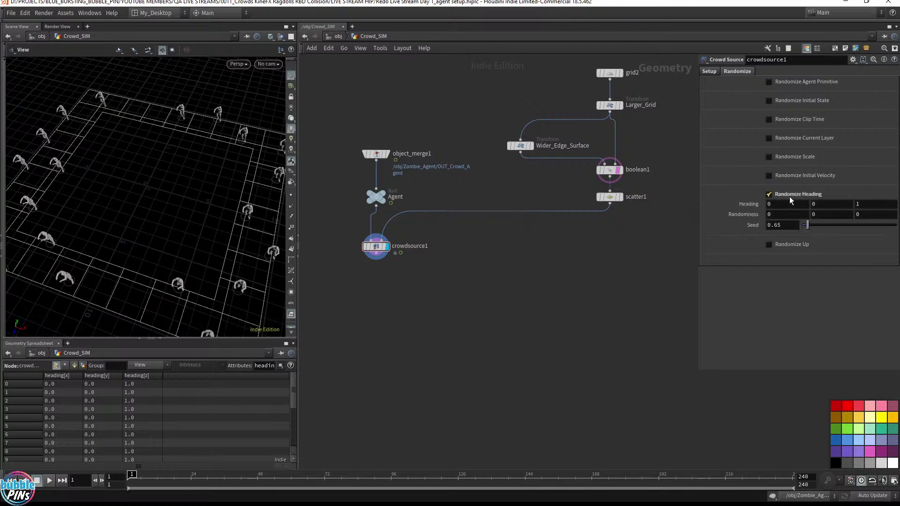
{"action": "middle_click_drag", "start_coordinate": [778, 206], "coordinate": [768, 217]}
{"action": "key", "text": "ctrl+z"}
Step: Add a Point VOP node after crowdsource1 and display its result
{"action": "key", "text": "Tab"}
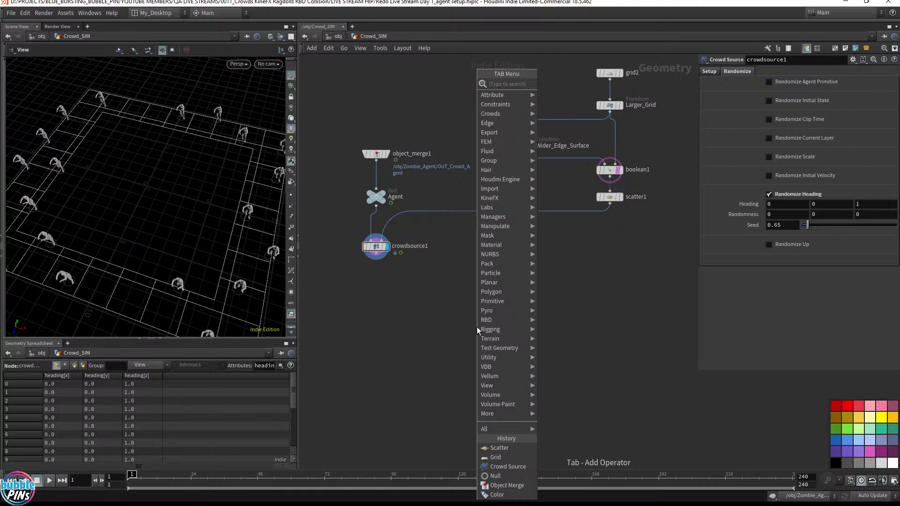
{"action": "type", "text": "wrangle"}
{"action": "key", "text": "Return"}
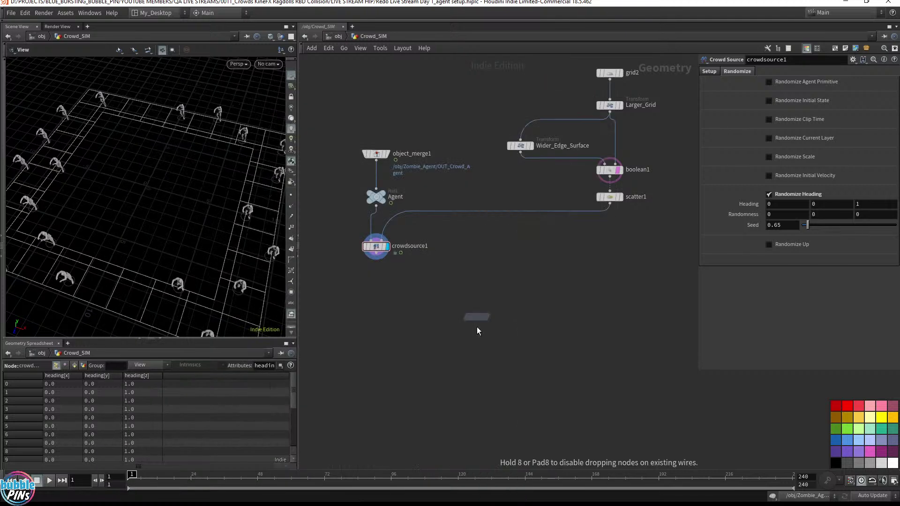
{"action": "left_click", "coordinate": [374, 282]}
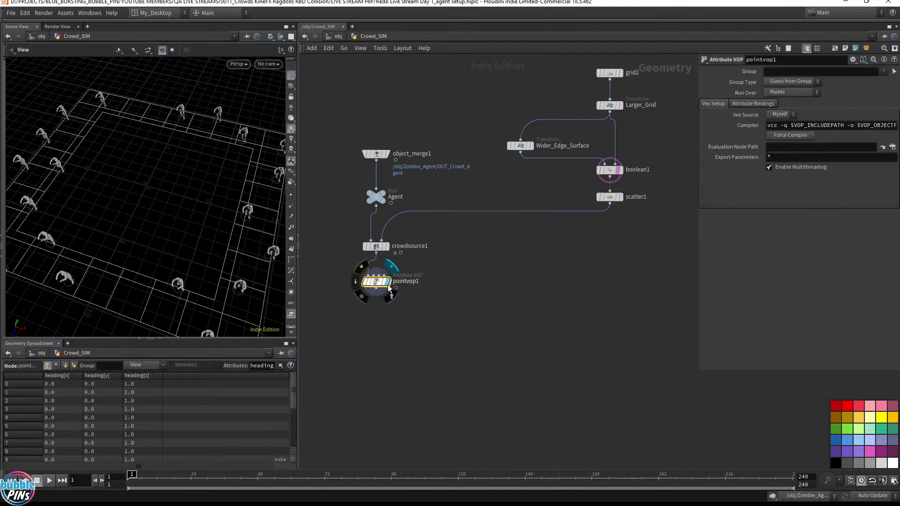
Step: Inside pointvop1, move the output node farther from the global parameters node and return to the Crowd_SIM network
{"action": "mouse_move", "coordinate": [377, 285]}
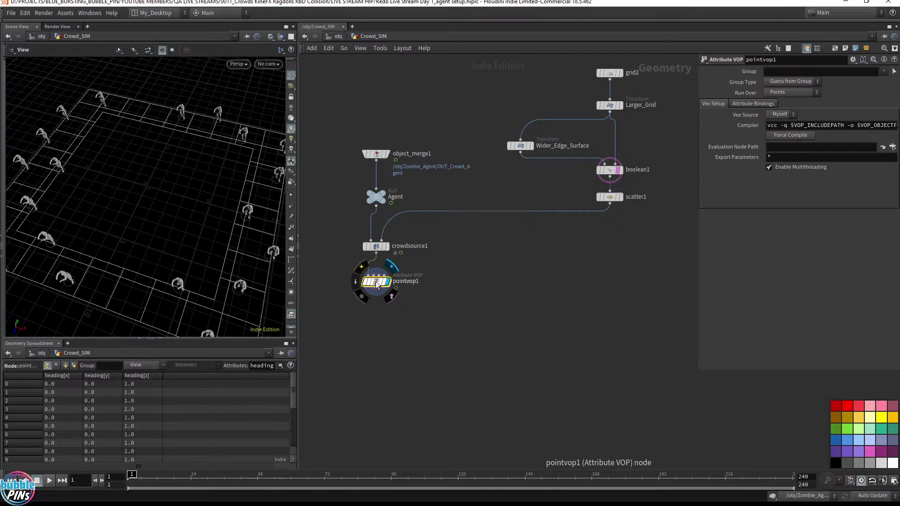
{"action": "double_click", "coordinate": [377, 285]}
{"action": "middle_click_drag", "start_coordinate": [607, 267], "coordinate": [462, 267]}
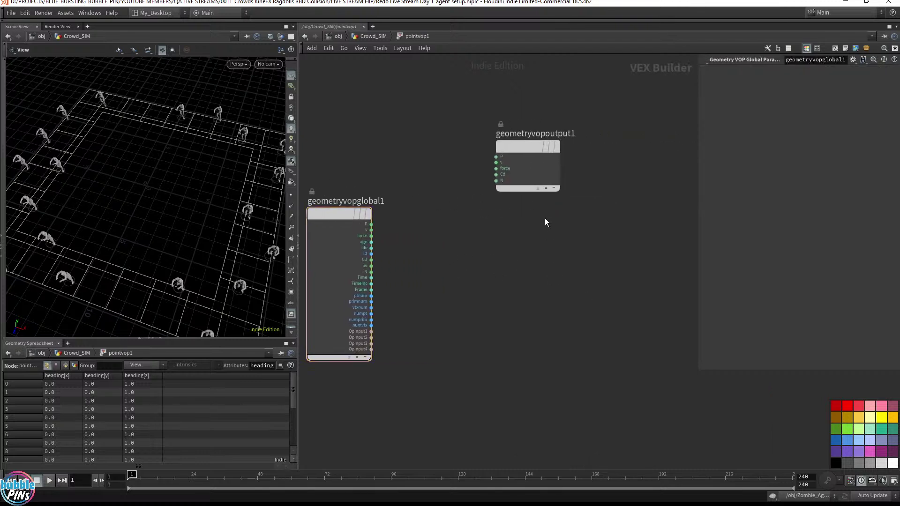
{"action": "left_click_drag", "start_coordinate": [521, 151], "coordinate": [655, 218]}
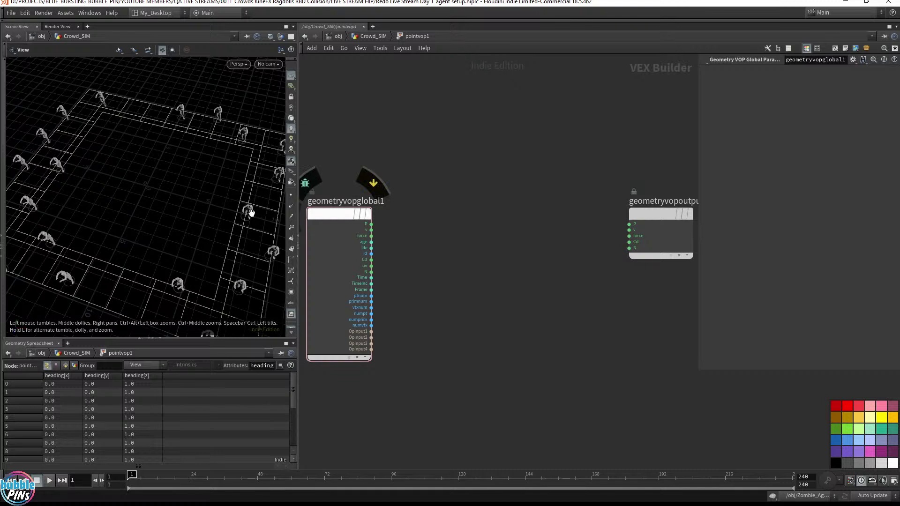
{"action": "left_click", "coordinate": [365, 37]}
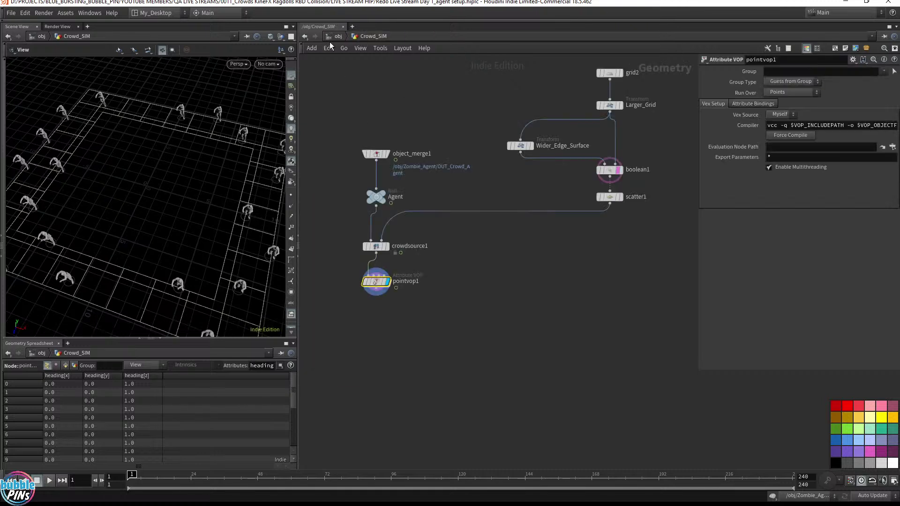
Step: Display the Agent null, keep its node info open and turn on point display to examine the single agent up close
{"action": "left_click", "coordinate": [380, 196]}
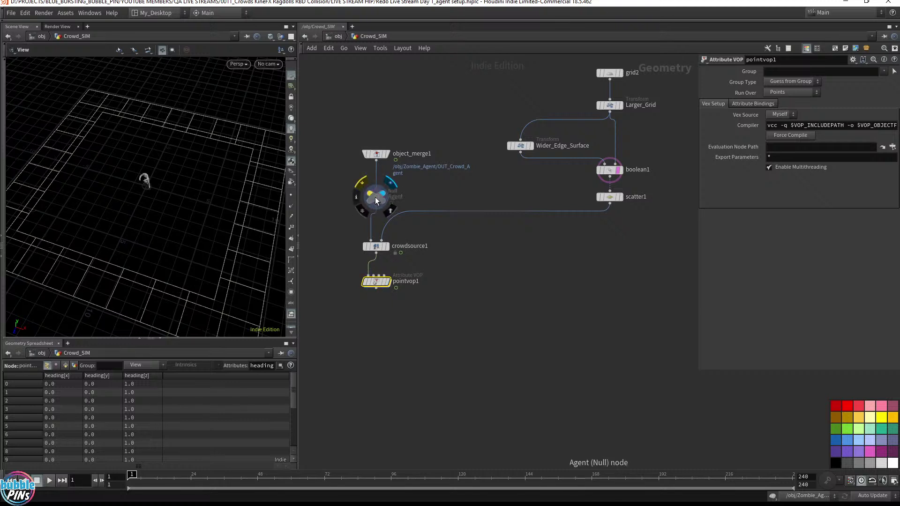
{"action": "left_click", "coordinate": [375, 197]}
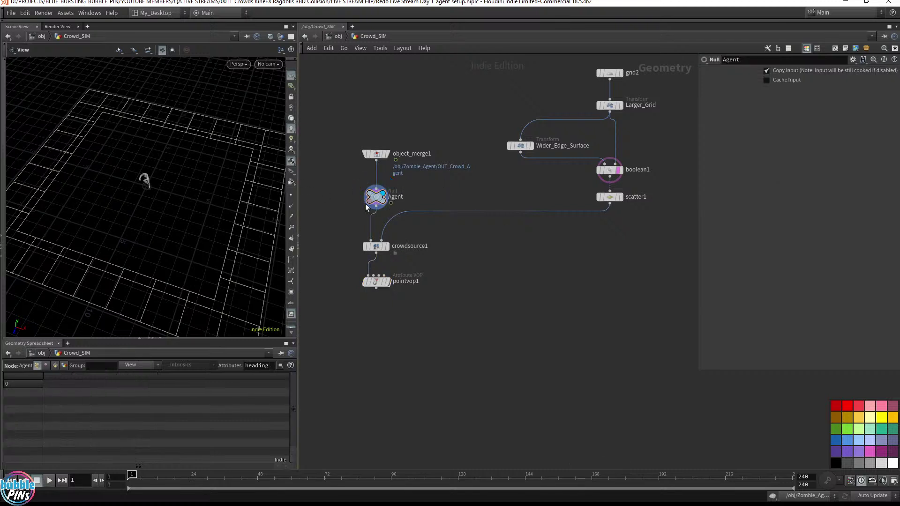
{"action": "left_click", "coordinate": [370, 206]}
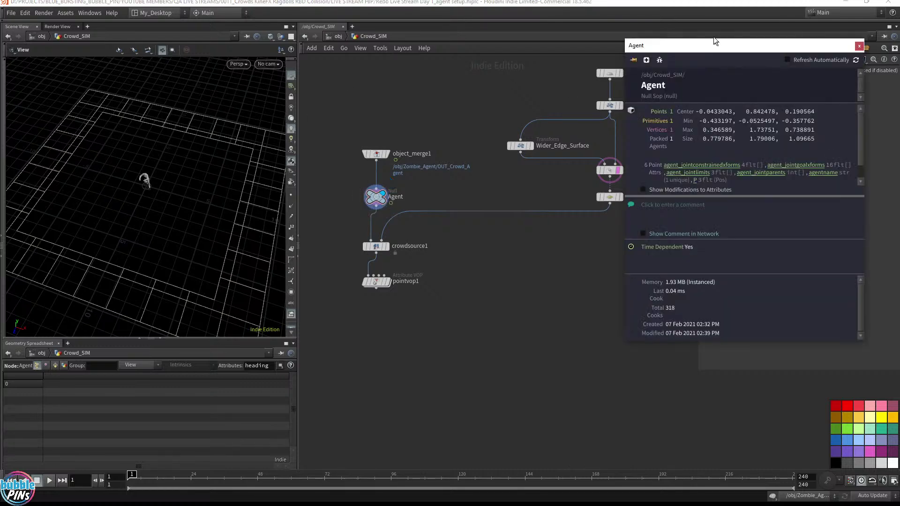
{"action": "left_click_drag", "start_coordinate": [713, 43], "coordinate": [535, 113]}
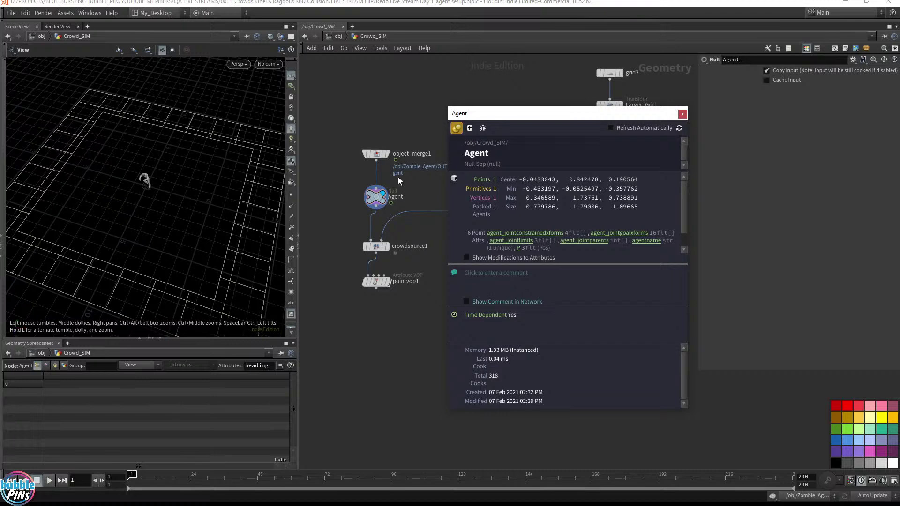
{"action": "left_click", "coordinate": [291, 195]}
{"action": "left_click_drag", "start_coordinate": [202, 183], "coordinate": [174, 179]}
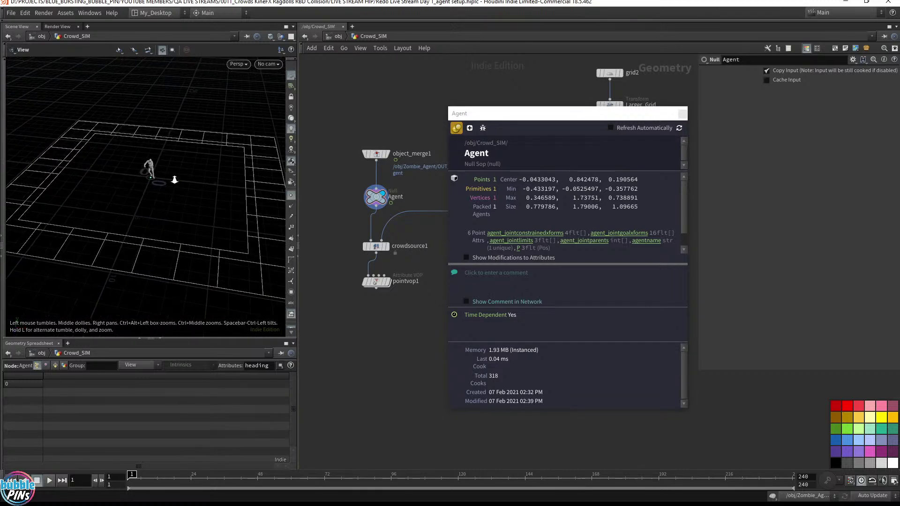
{"action": "middle_click_drag", "start_coordinate": [174, 180], "coordinate": [292, 148]}
{"action": "right_click_drag", "start_coordinate": [67, 201], "coordinate": [131, 254]}
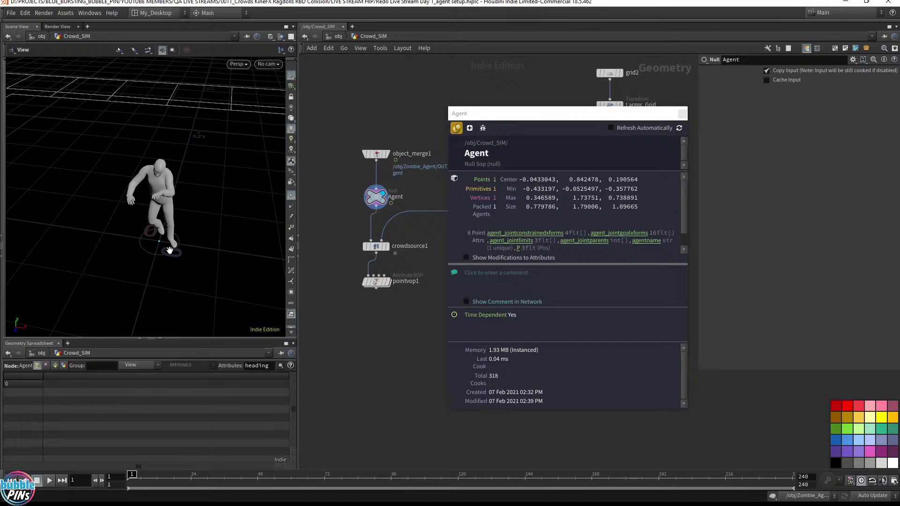
Step: Branch an Unpack node off the Agent null, display it and open its node info
{"action": "middle_click_drag", "start_coordinate": [338, 178], "coordinate": [371, 146]}
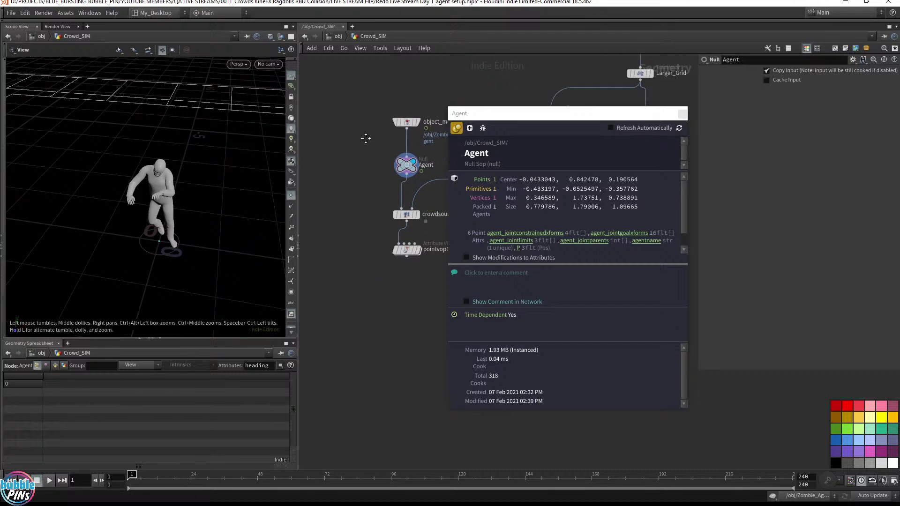
{"action": "key", "text": "Tab"}
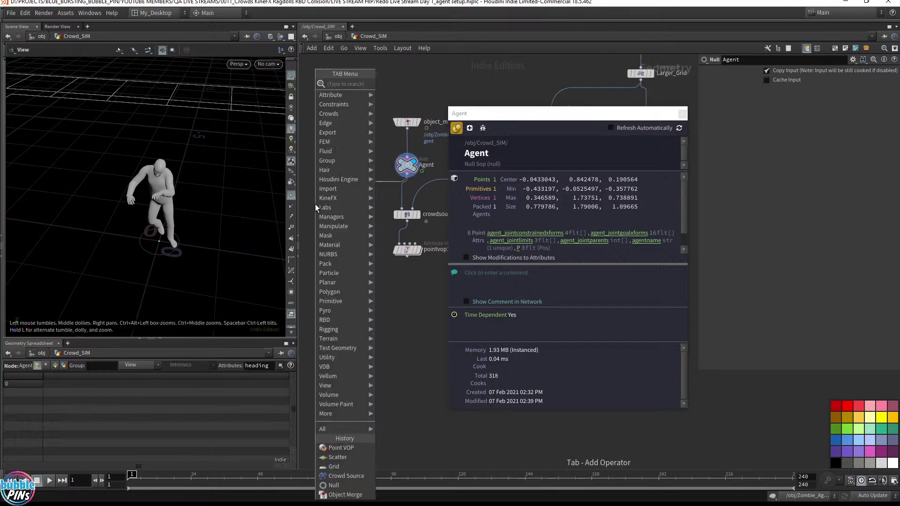
{"action": "type", "text": "unpac"}
{"action": "key", "text": "Return"}
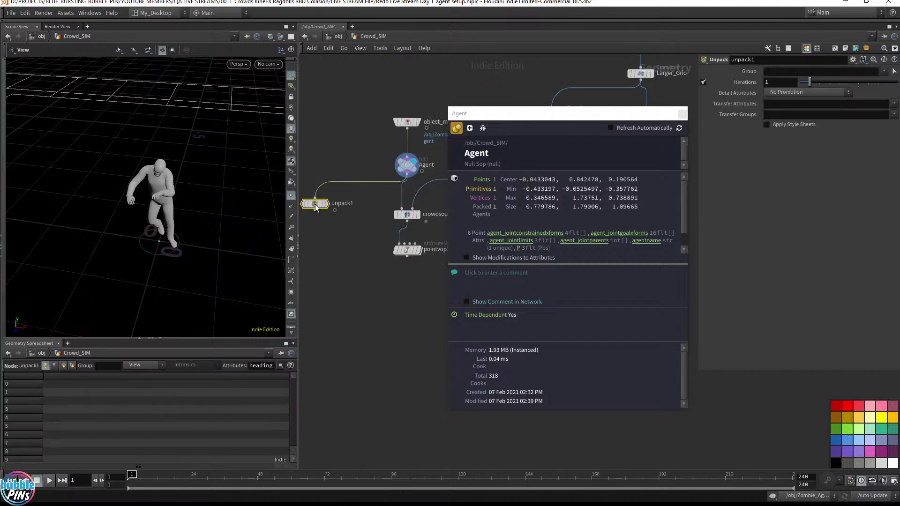
{"action": "left_click", "coordinate": [326, 205]}
{"action": "middle_click_drag", "start_coordinate": [320, 248], "coordinate": [378, 257]}
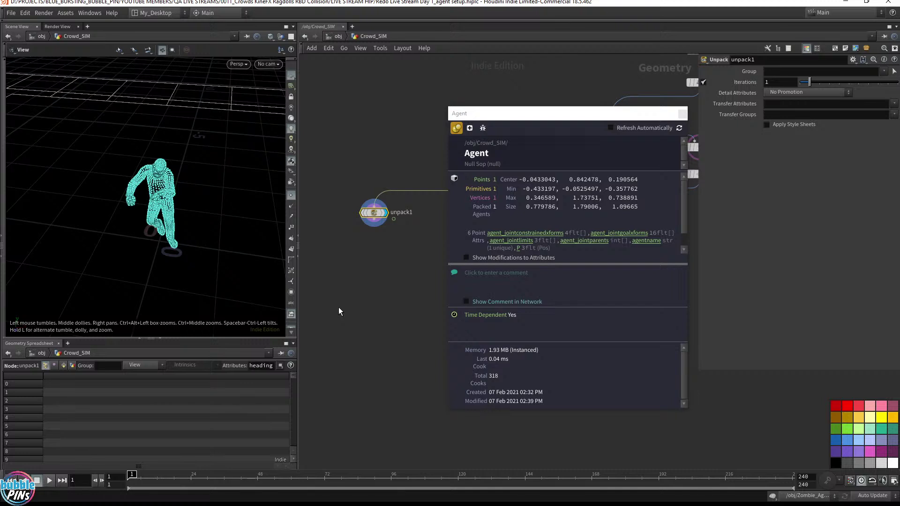
{"action": "left_click_drag", "start_coordinate": [341, 262], "coordinate": [395, 184]}
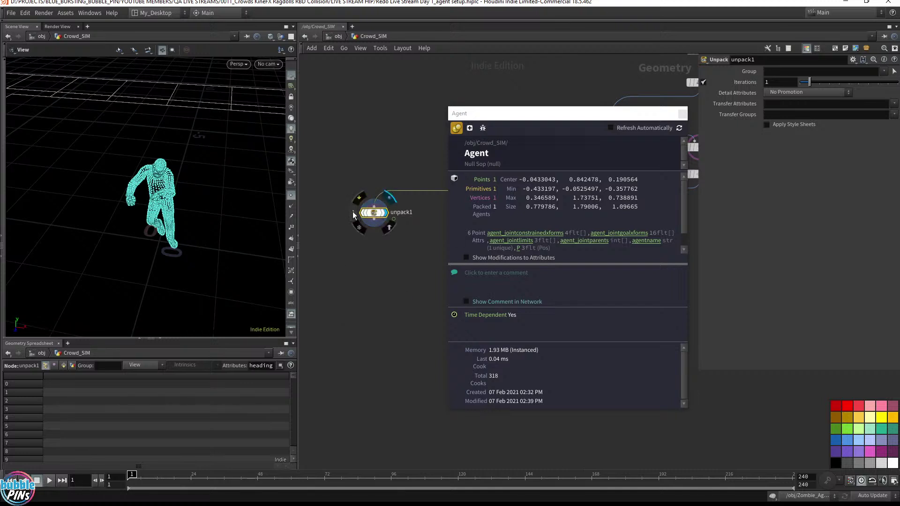
{"action": "left_click", "coordinate": [353, 215]}
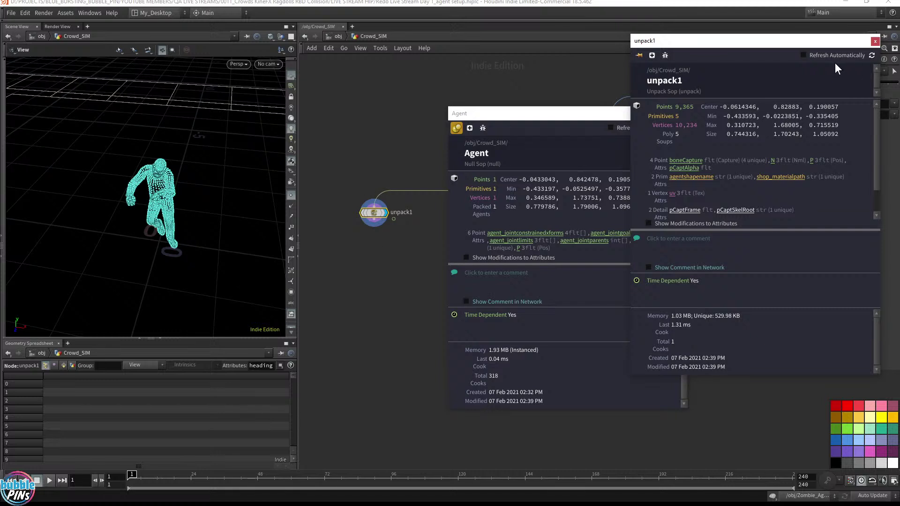
Step: Delete the Unpack node branching off the Agent null and close both open node info windows
{"action": "left_click", "coordinate": [874, 41]}
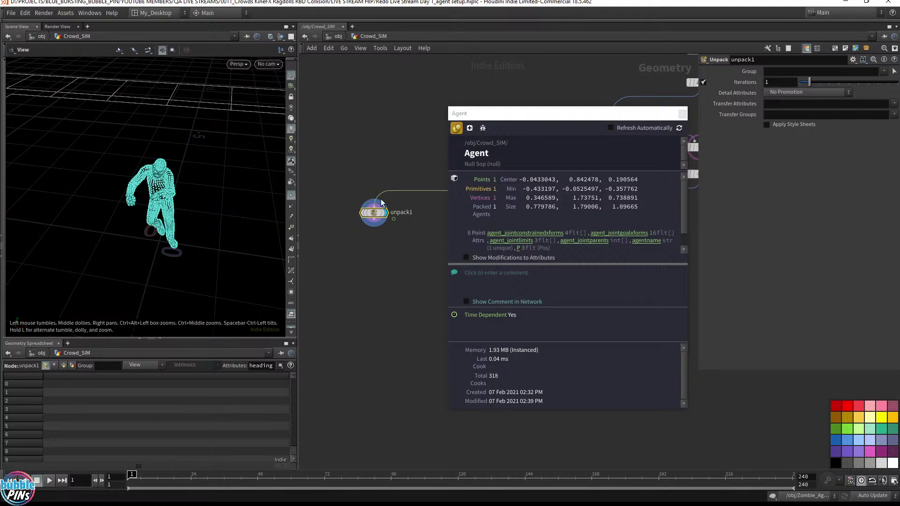
{"action": "left_click_drag", "start_coordinate": [340, 251], "coordinate": [406, 180]}
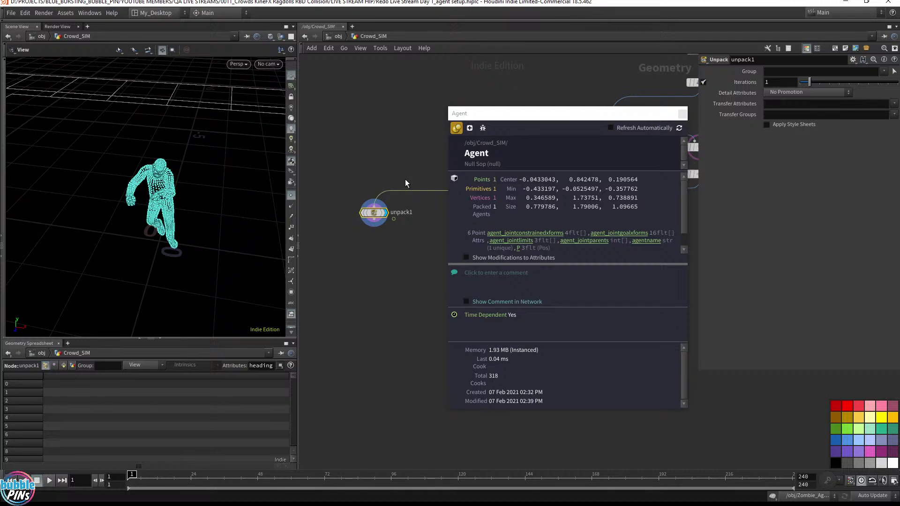
{"action": "key", "text": "Delete"}
{"action": "left_click_drag", "start_coordinate": [510, 113], "coordinate": [655, 112]}
{"action": "middle_click_drag", "start_coordinate": [554, 219], "coordinate": [471, 213]}
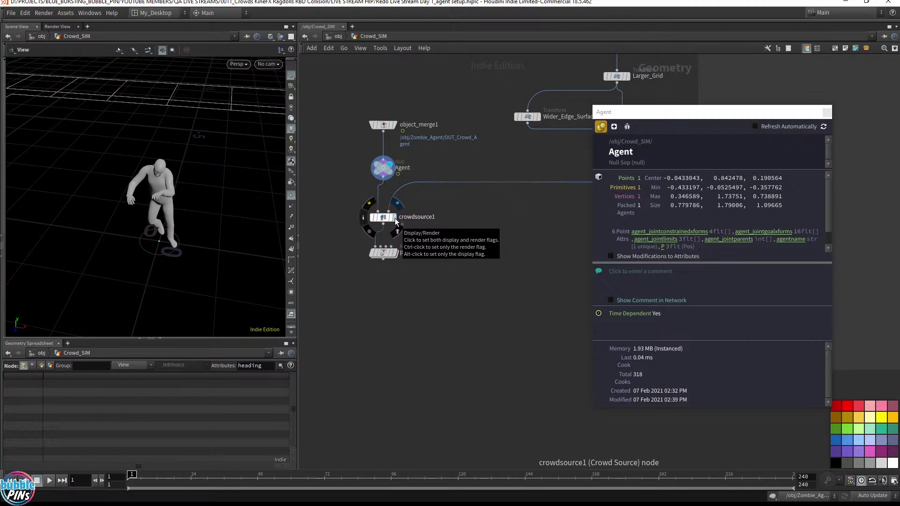
{"action": "left_click", "coordinate": [827, 112]}
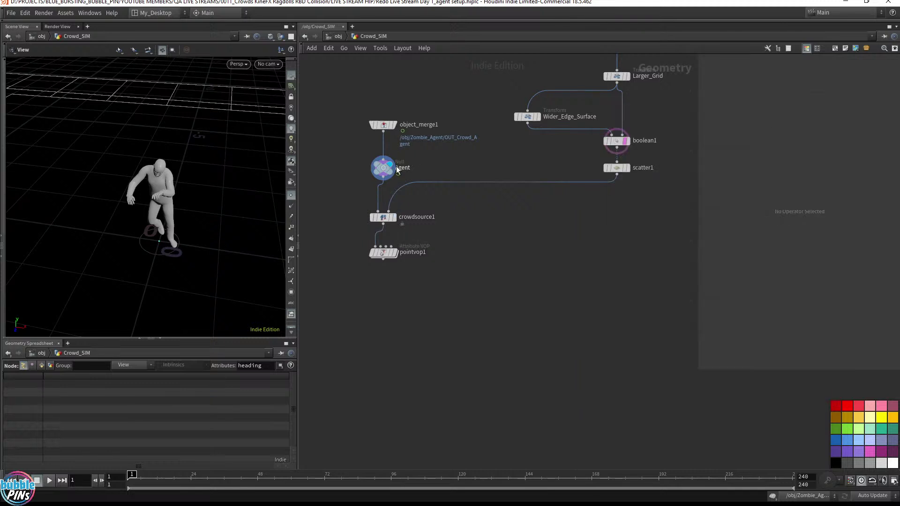
Step: Display crowdsource1 and open its node info to examine its attributes and all the scattered agents
{"action": "left_click", "coordinate": [394, 218]}
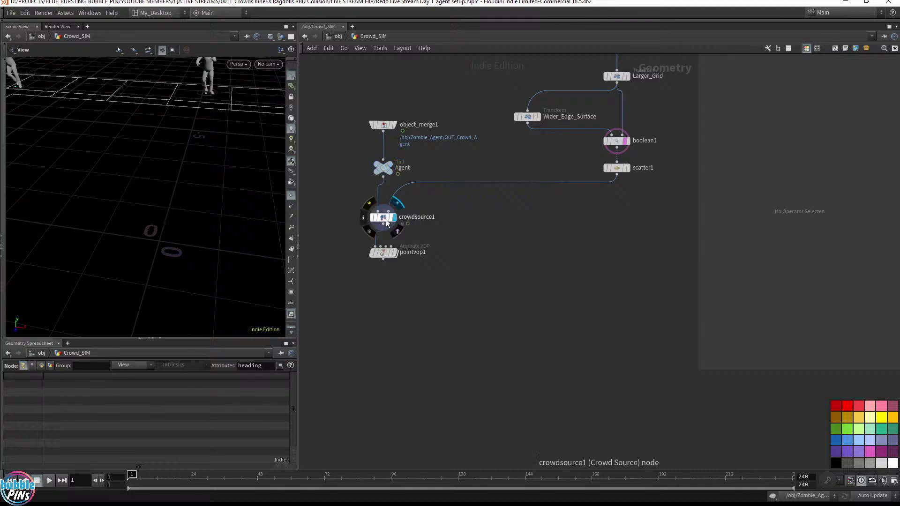
{"action": "left_click", "coordinate": [387, 219]}
{"action": "left_click", "coordinate": [364, 218]}
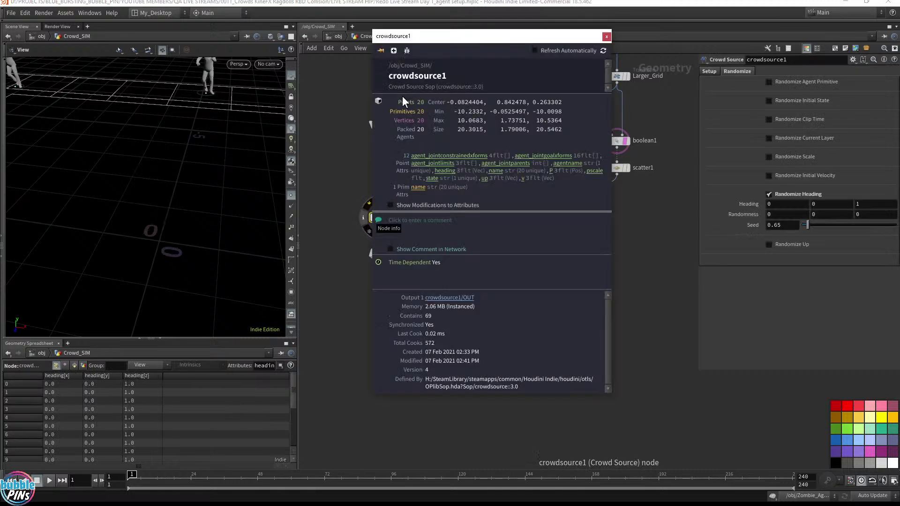
{"action": "left_click_drag", "start_coordinate": [178, 151], "coordinate": [207, 181]}
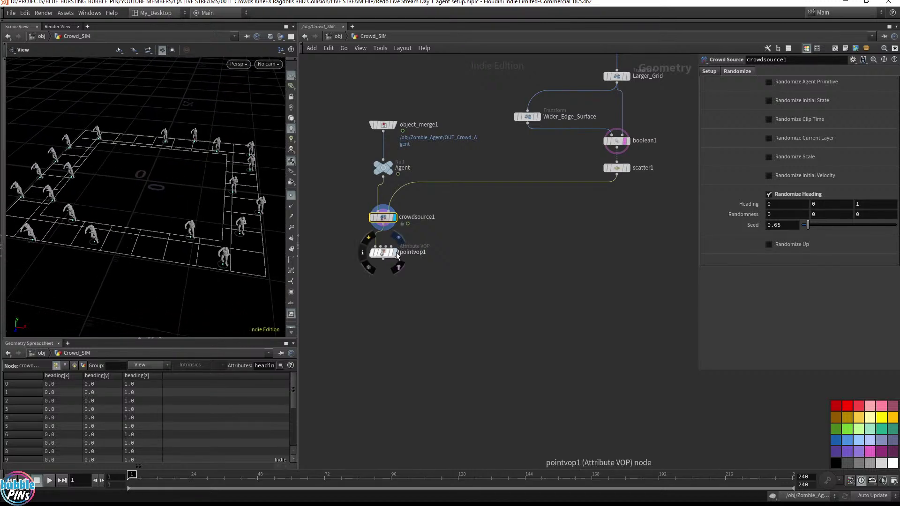
Step: Go inside pointvop1 and add P to the geometry spreadsheet's attribute filter alongside heading
{"action": "double_click", "coordinate": [381, 253]}
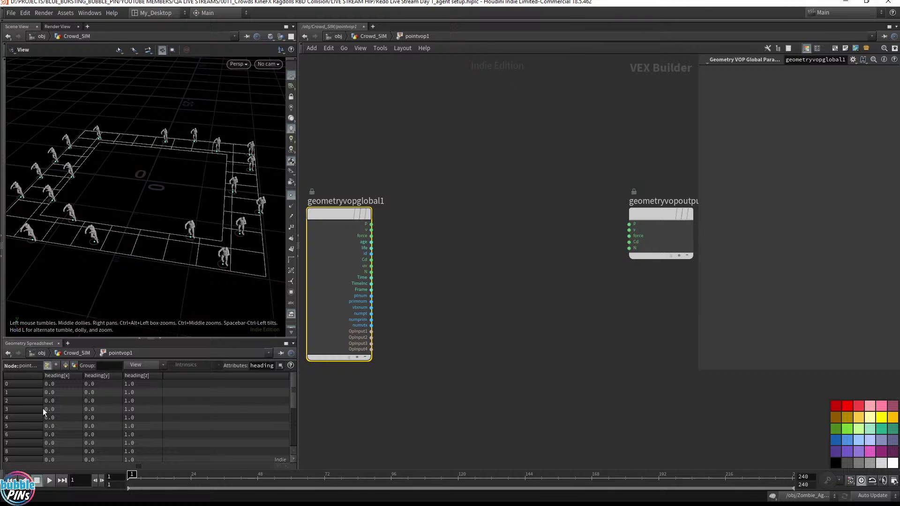
{"action": "left_click", "coordinate": [262, 366]}
{"action": "left_click", "coordinate": [254, 366]}
{"action": "type", "text": "P"}
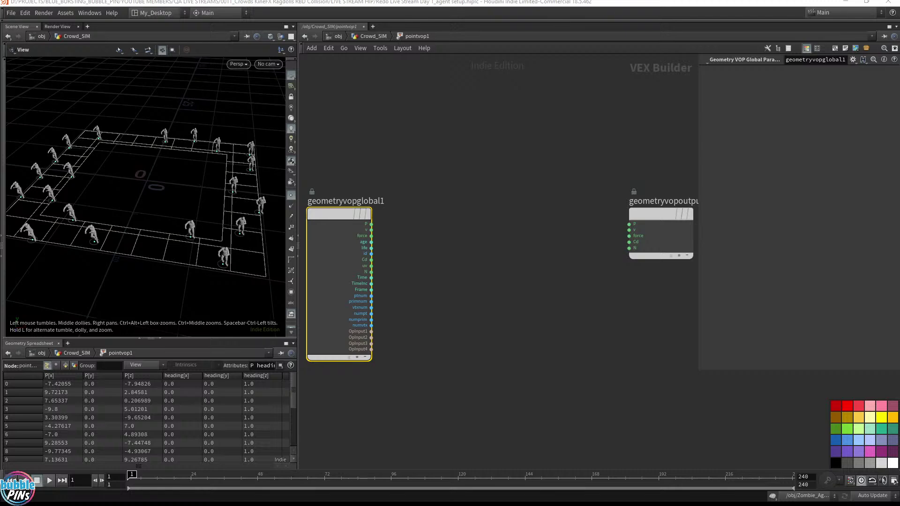
Step: Open the bubblepins.com article on coordinate positions as vectors in the browser, close the blank tab and return to Houdini
{"action": "left_click_drag", "start_coordinate": [703, 5], "coordinate": [458, 57]}
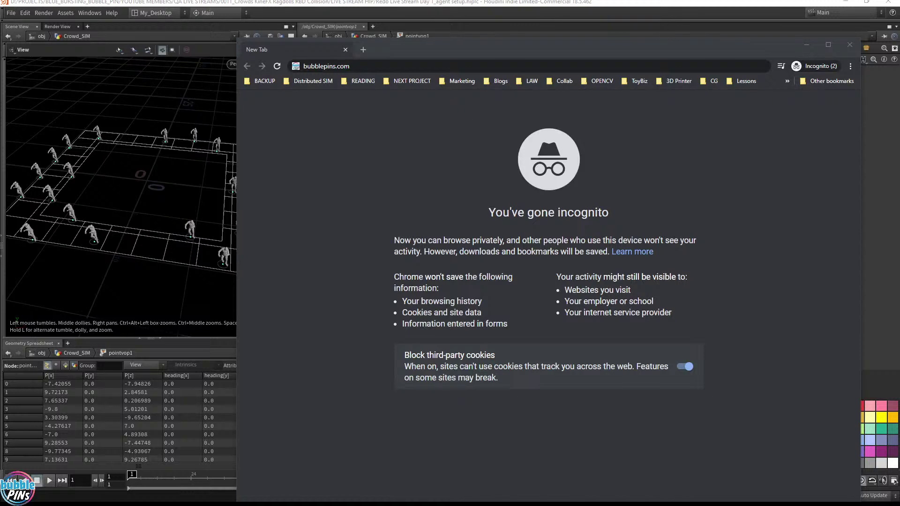
{"action": "left_click_drag", "start_coordinate": [833, 325], "coordinate": [495, 56]}
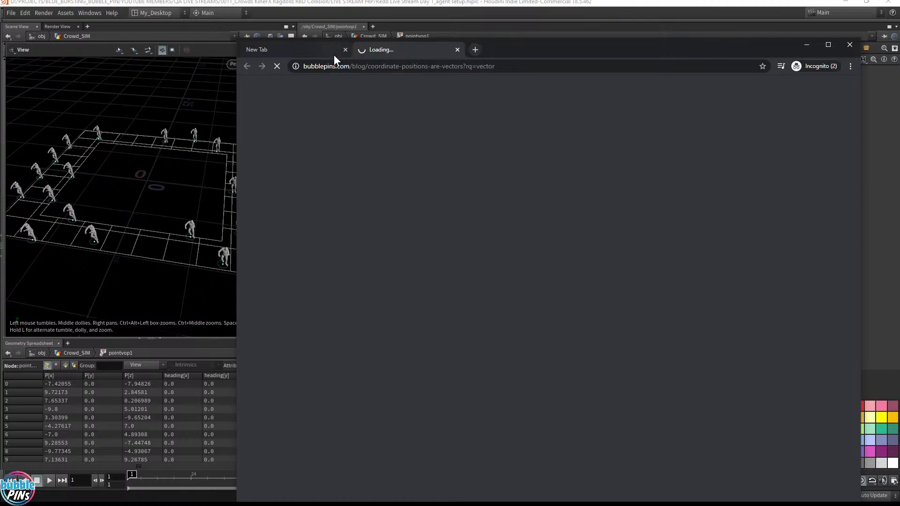
{"action": "left_click", "coordinate": [345, 49]}
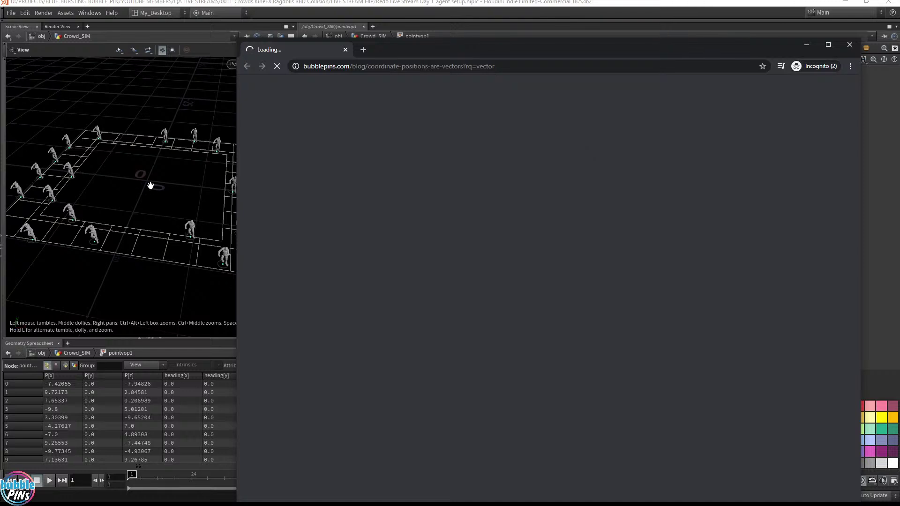
{"action": "left_click", "coordinate": [173, 212]}
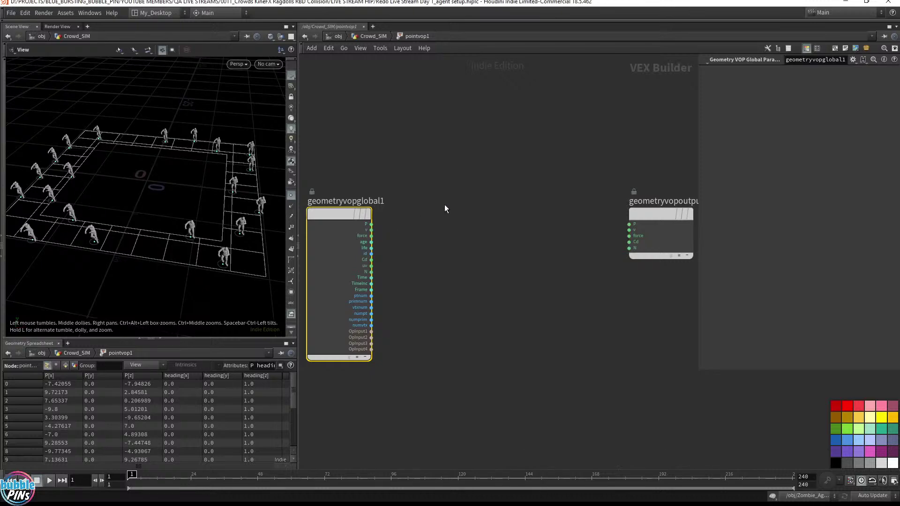
{"action": "left_click", "coordinate": [445, 205]}
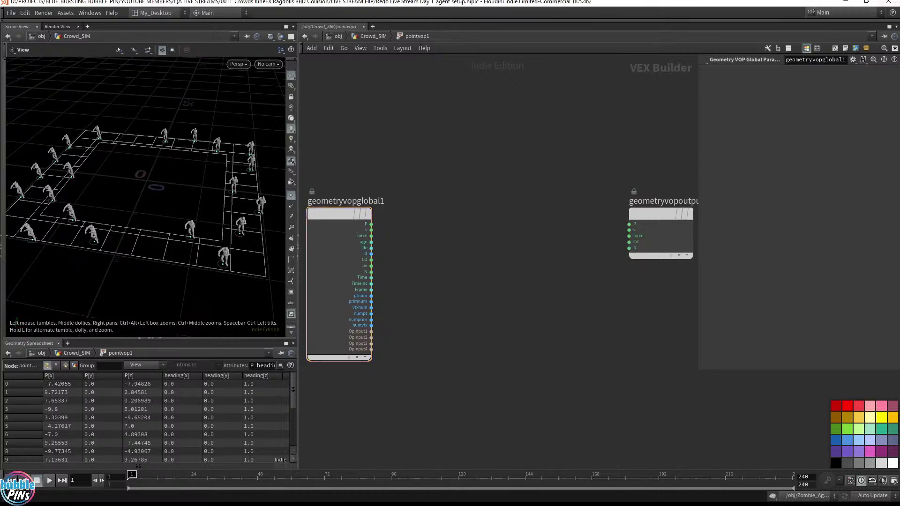
Step: Switch to the browser article and open the Vectors section's arrow diagram in its own tab to examine it
{"action": "key", "text": "alt+Tab"}
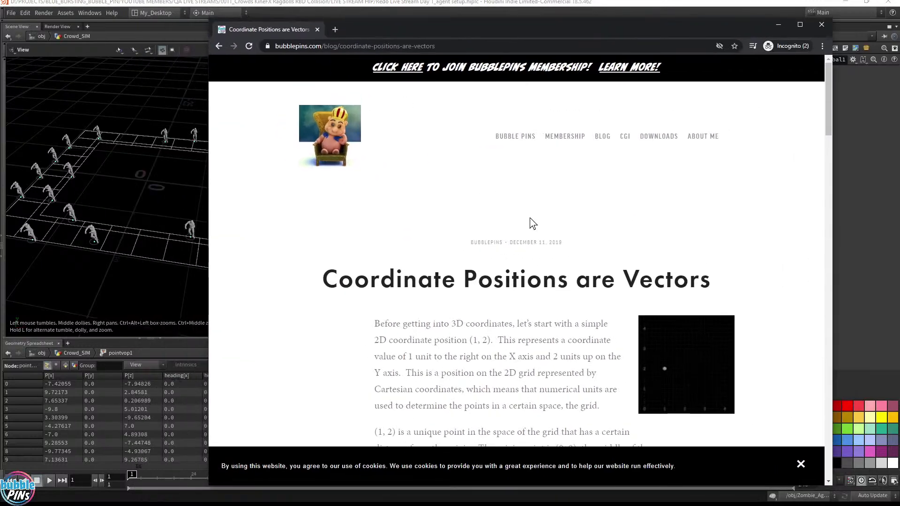
{"action": "scroll", "coordinate": [529, 218], "scroll_direction": "down", "scroll_amount": 10}
{"action": "scroll", "coordinate": [533, 218], "scroll_direction": "down", "scroll_amount": 5}
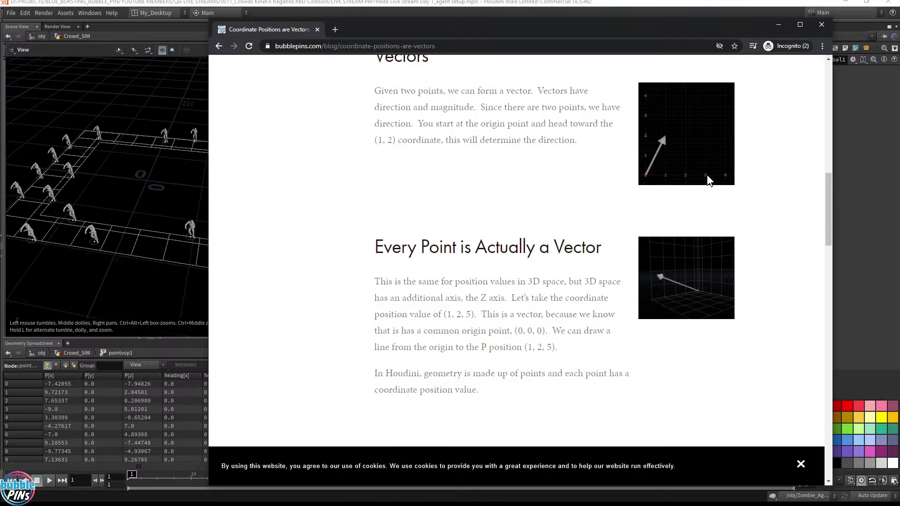
{"action": "right_click", "coordinate": [667, 139]}
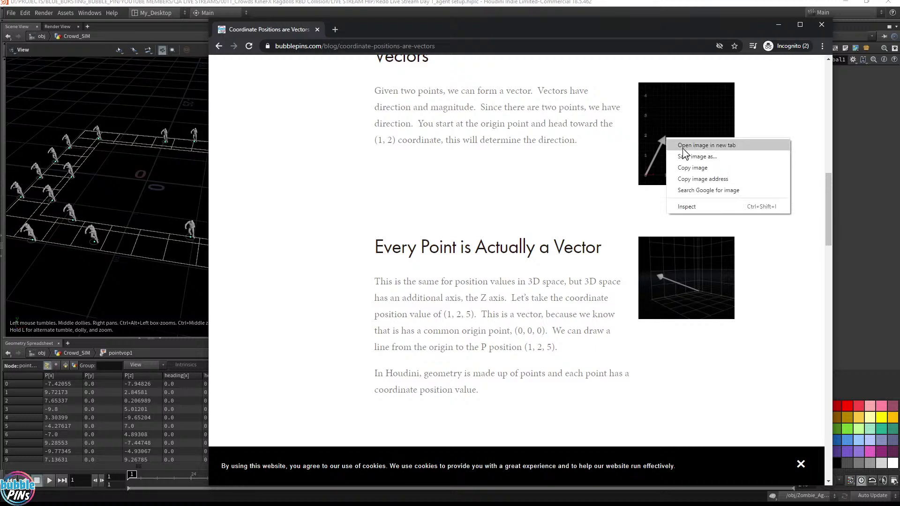
{"action": "left_click", "coordinate": [682, 146]}
{"action": "left_click", "coordinate": [385, 34]}
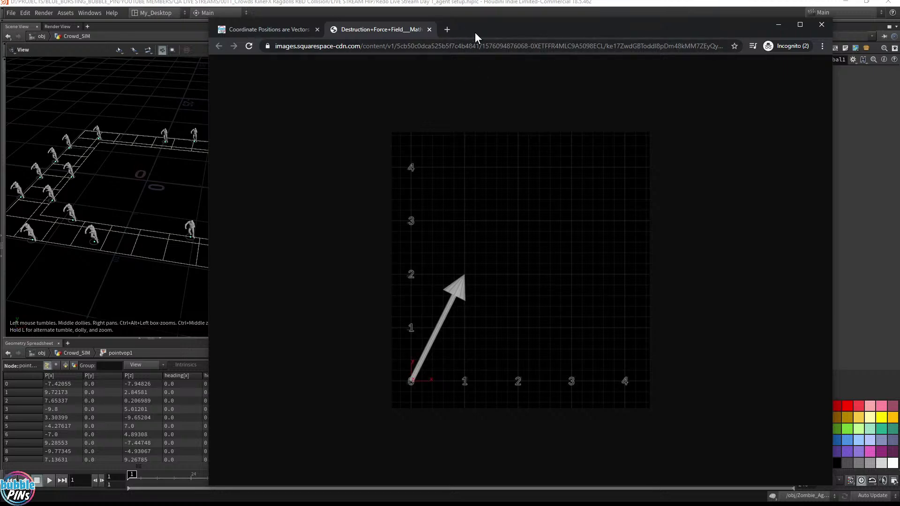
{"action": "left_click_drag", "start_coordinate": [474, 32], "coordinate": [899, 7]}
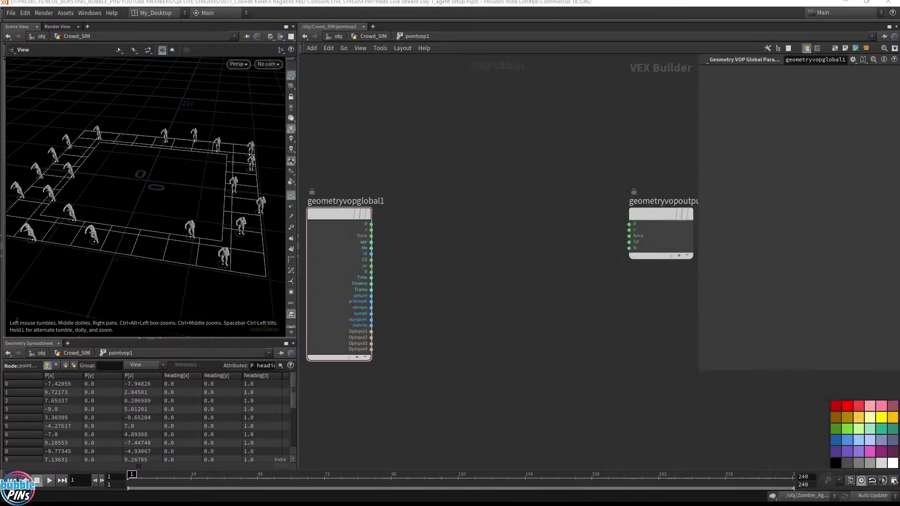
Step: Add a Bind Export node fed by the global parameters' P output and place it level with the neighbouring nodes
{"action": "left_click_drag", "start_coordinate": [371, 224], "coordinate": [498, 209]}
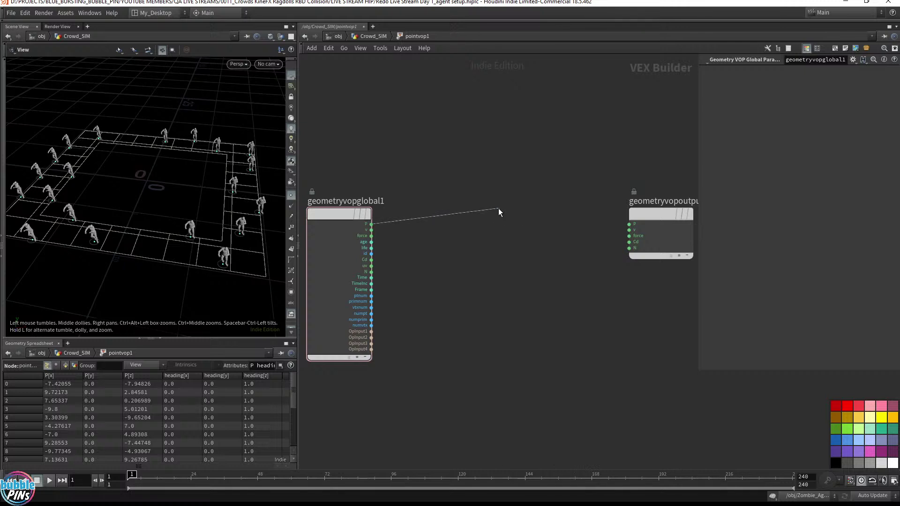
{"action": "key", "text": "Tab"}
{"action": "type", "text": "bine"}
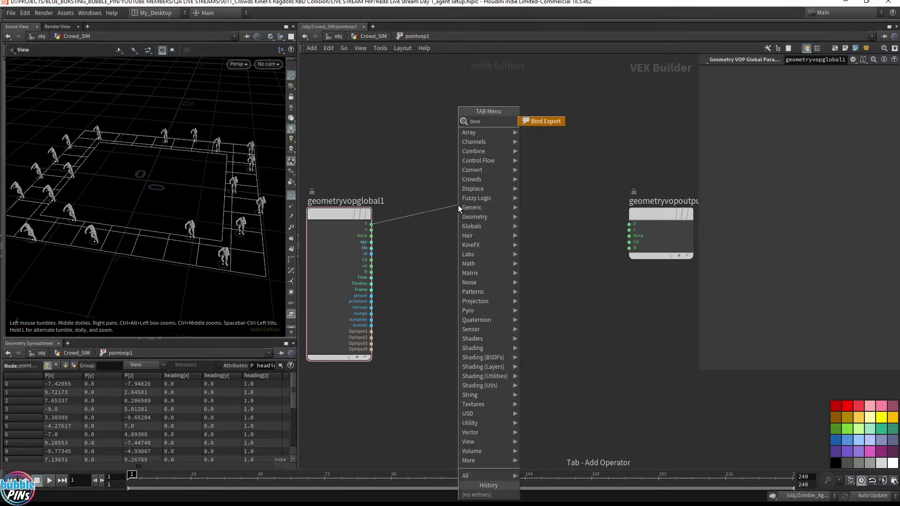
{"action": "key", "text": "BackSpace"}
{"action": "type", "text": "d ex"}
{"action": "key", "text": "Return"}
{"action": "left_click", "coordinate": [475, 223]}
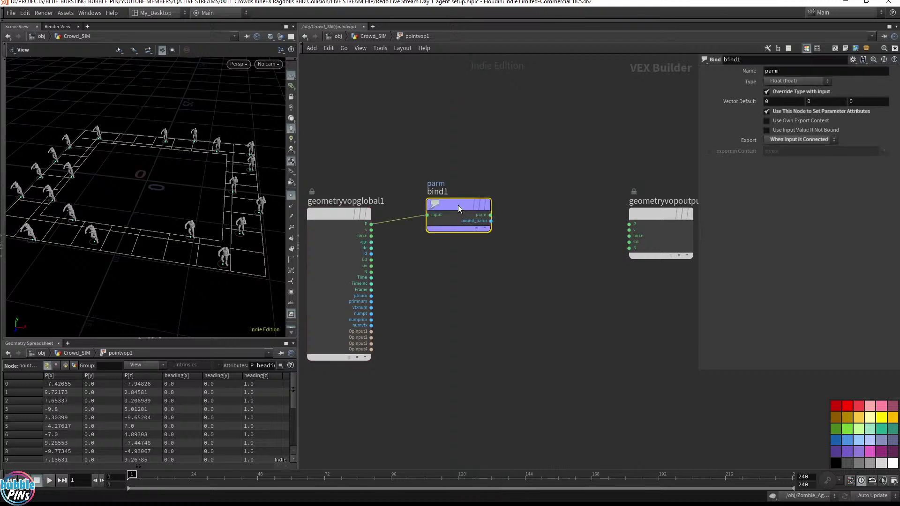
{"action": "left_click_drag", "start_coordinate": [474, 220], "coordinate": [481, 216]}
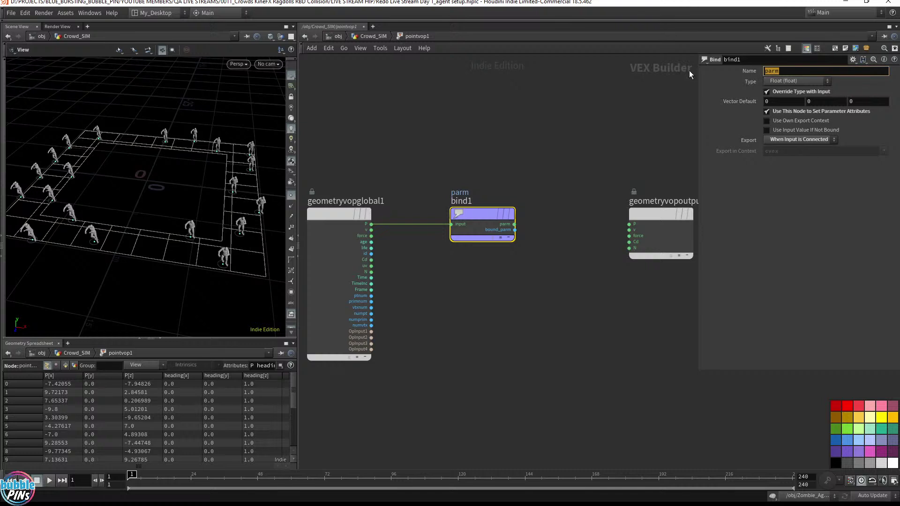
Step: Name the bind export parameter heading and set its type to 3 Floats (vector)
{"action": "type", "text": "heading"}
{"action": "key", "text": "Return"}
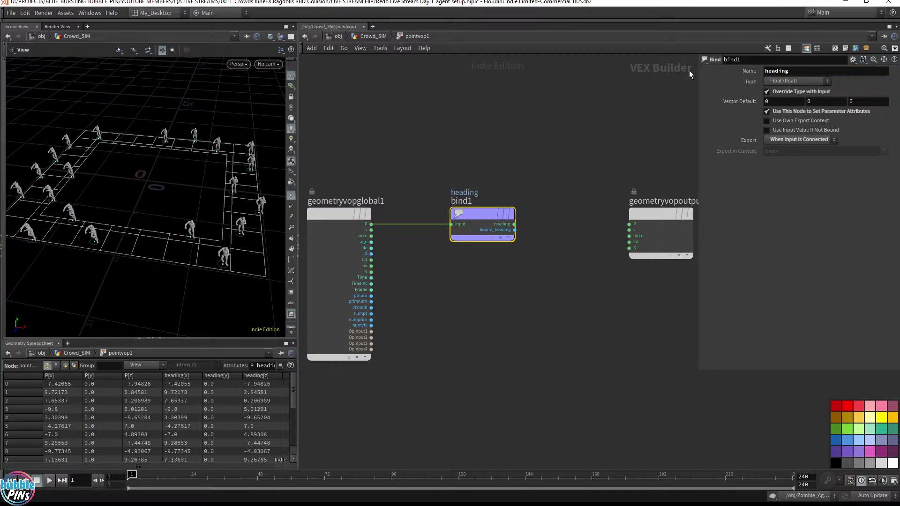
{"action": "left_click", "coordinate": [800, 80]}
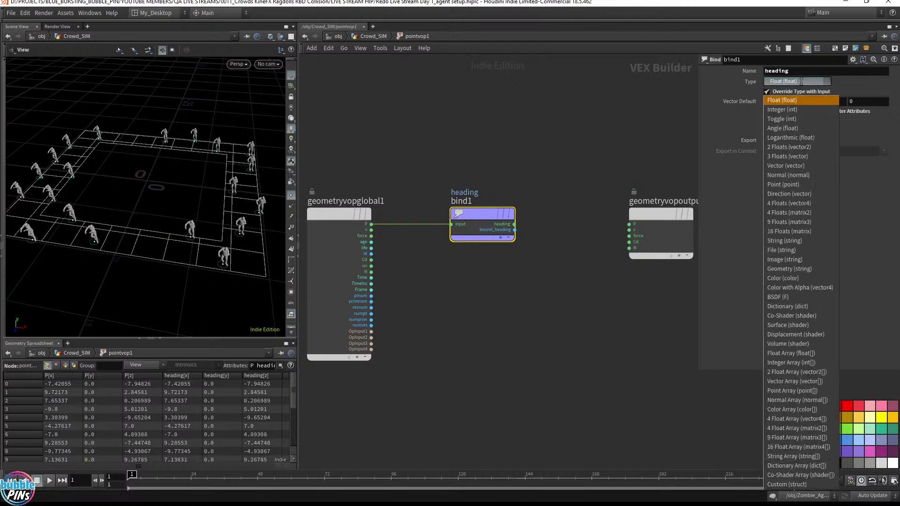
{"action": "left_click", "coordinate": [787, 156]}
{"action": "left_click", "coordinate": [542, 154]}
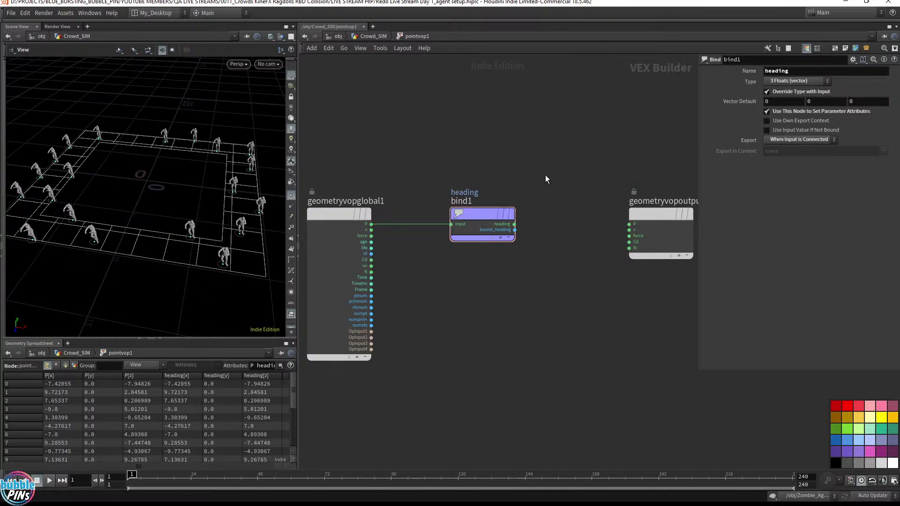
Step: Return to the Crowd_SIM network, save the scene file and examine the agents from a new angle
{"action": "left_click", "coordinate": [370, 36]}
{"action": "key", "text": "ctrl+s"}
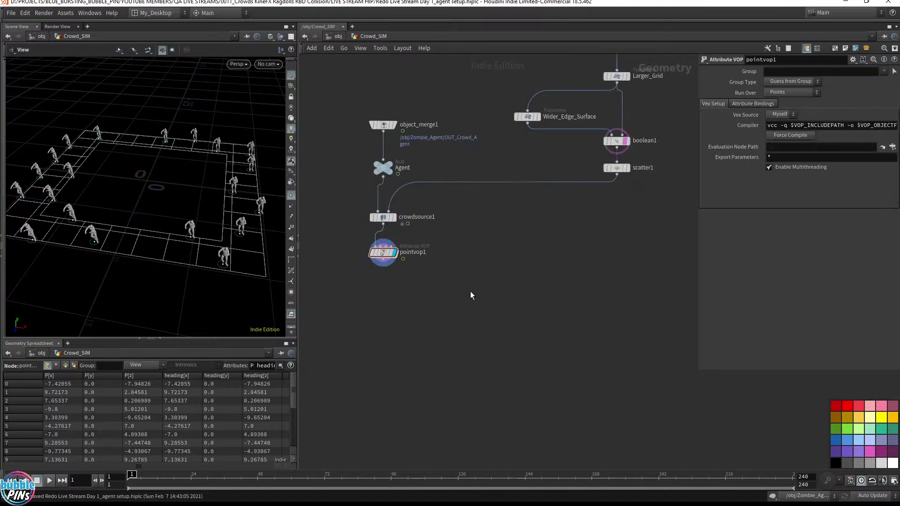
{"action": "left_click_drag", "start_coordinate": [237, 204], "coordinate": [145, 282]}
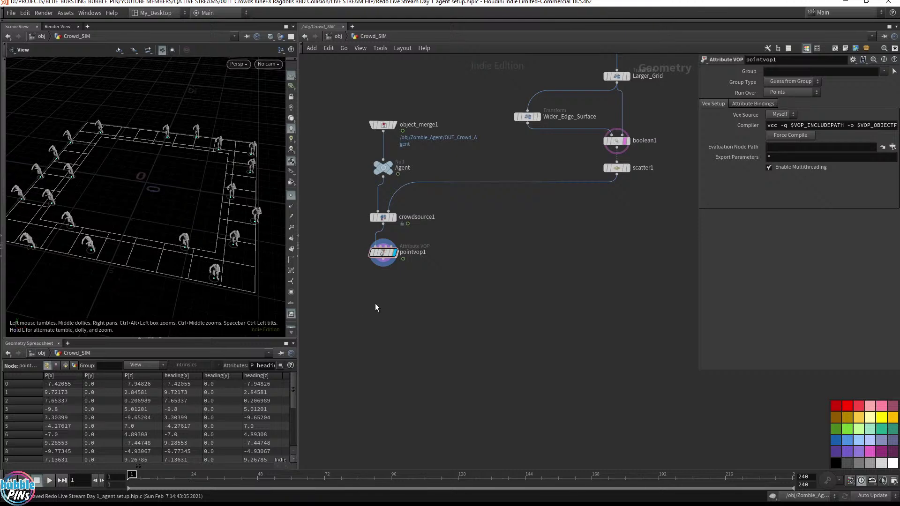
{"action": "key", "text": "Tab"}
{"action": "type", "text": "aw"}
{"action": "key", "text": "Return"}
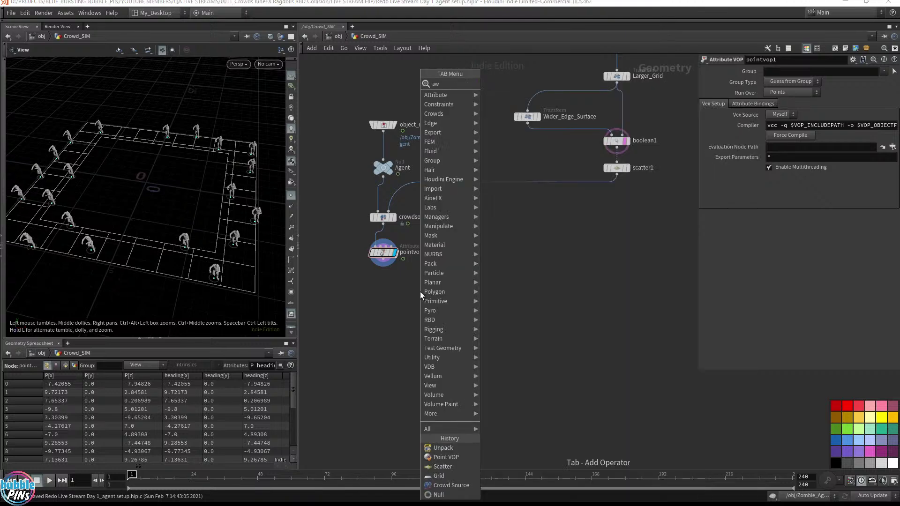
Step: Turn off the template display of boolean1 so only the agents are drawn
{"action": "left_click", "coordinate": [383, 259]}
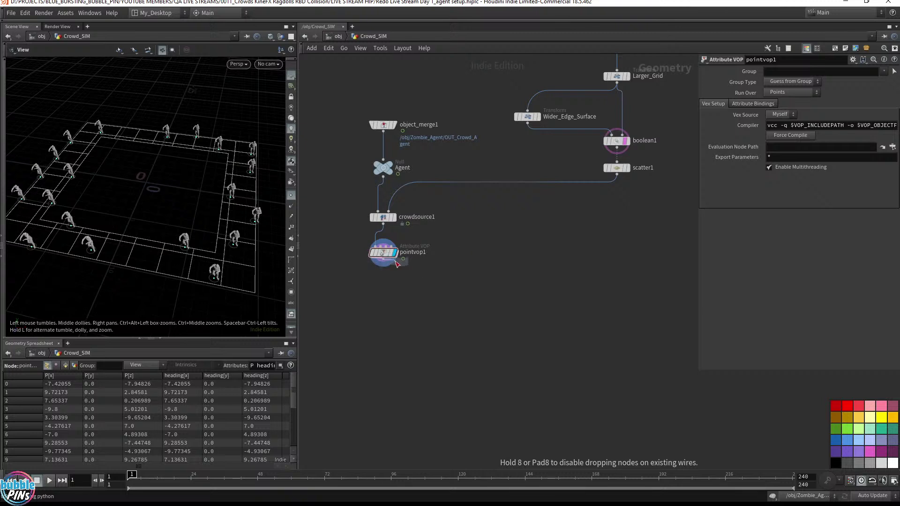
{"action": "key", "text": "ctrl+s"}
{"action": "left_click", "coordinate": [381, 246]}
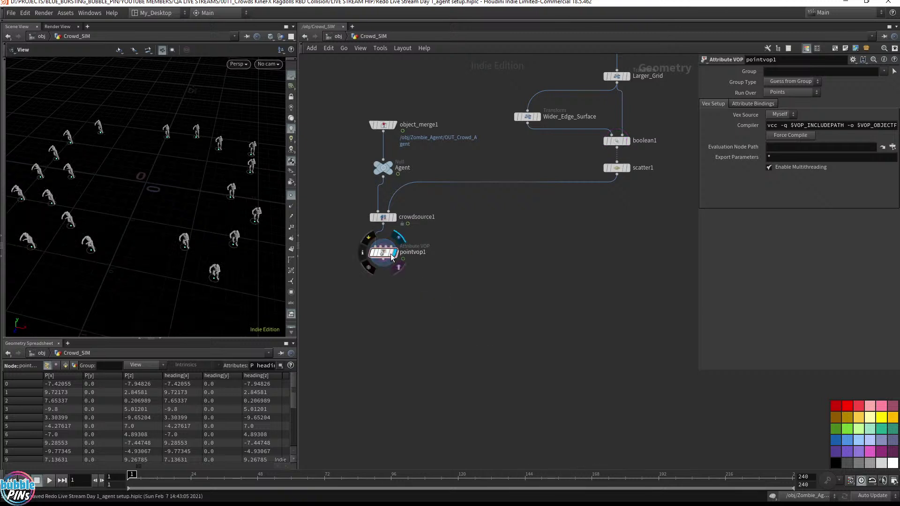
Step: Open pointvop1 and move the geometry output node farther from the heading bind node to make room
{"action": "double_click", "coordinate": [383, 252]}
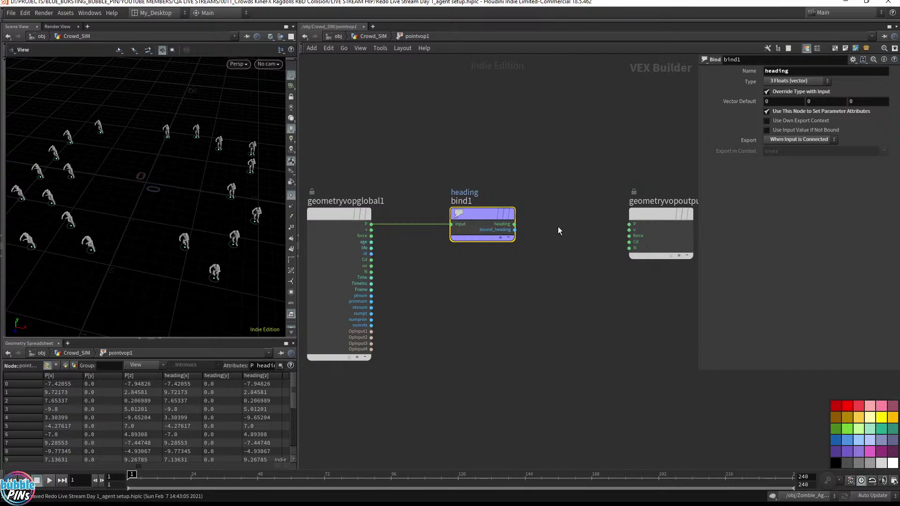
{"action": "mouse_move", "coordinate": [522, 227]}
{"action": "middle_mouse_down"}
{"action": "mouse_move", "coordinate": [446, 225]}
{"action": "mouse_move", "coordinate": [518, 223]}
{"action": "middle_mouse_up"}
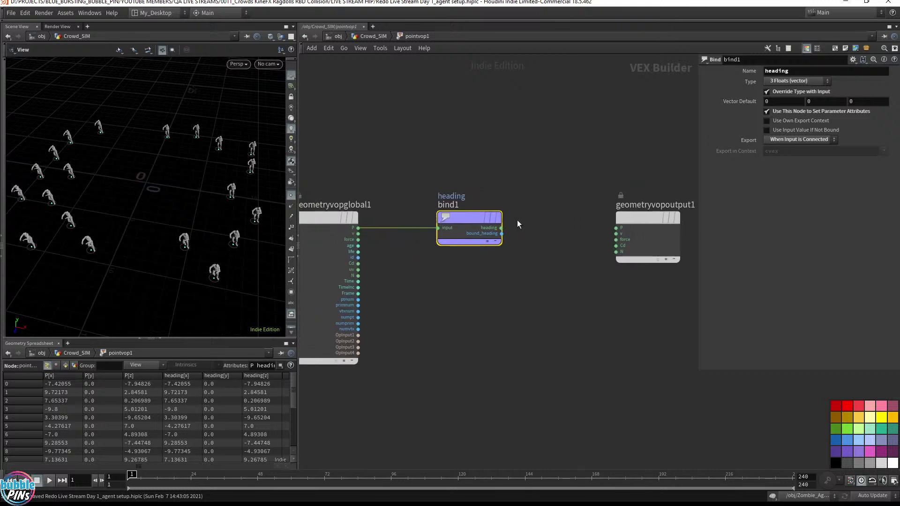
{"action": "left_click_drag", "start_coordinate": [476, 222], "coordinate": [488, 221]}
{"action": "middle_click_drag", "start_coordinate": [664, 311], "coordinate": [625, 313]}
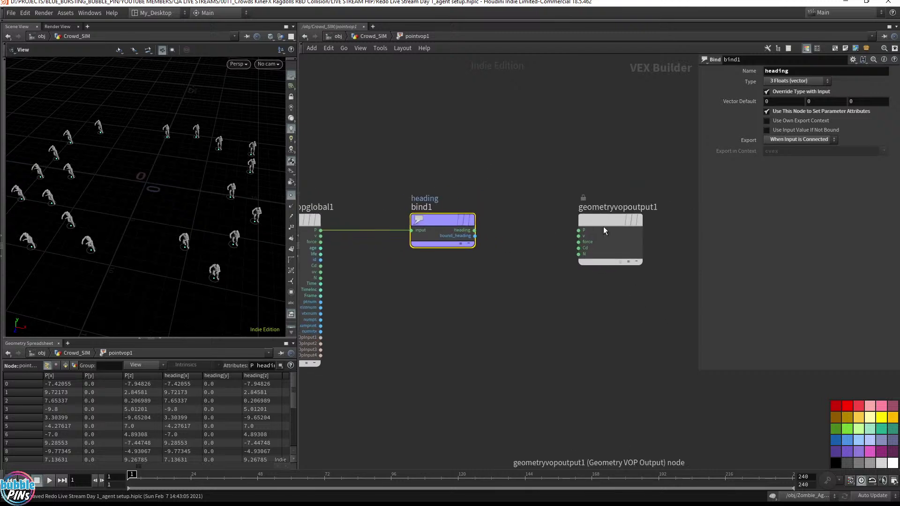
{"action": "left_click_drag", "start_coordinate": [602, 224], "coordinate": [668, 221]}
Step: Add a second Bind Export node fed by bind1's heading output and place it level with bind1
{"action": "left_click", "coordinate": [475, 230]}
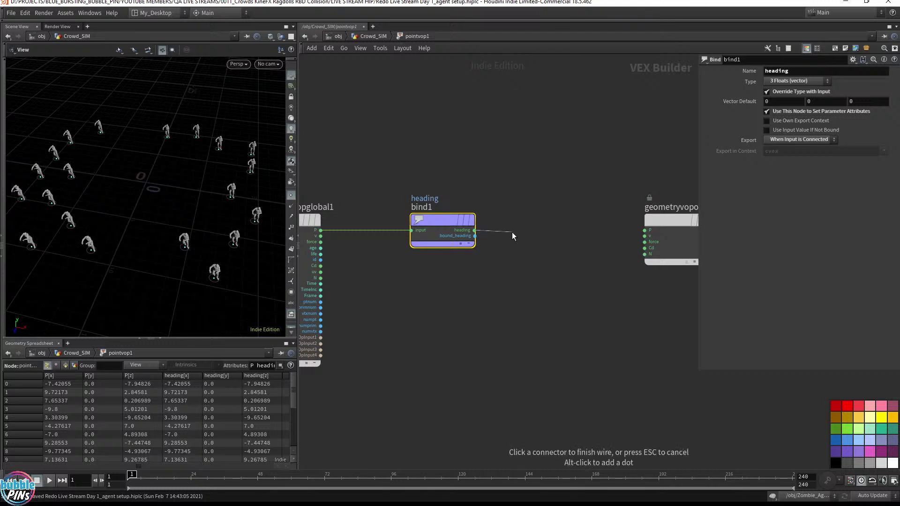
{"action": "key", "text": "Tab"}
{"action": "type", "text": "bin"}
{"action": "key", "text": "Return"}
{"action": "left_click", "coordinate": [512, 232]}
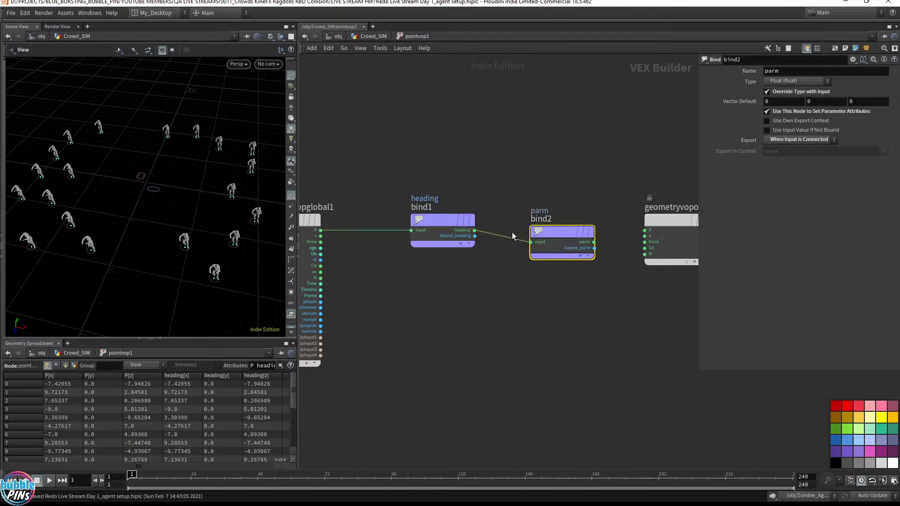
{"action": "left_click_drag", "start_coordinate": [561, 235], "coordinate": [540, 223]}
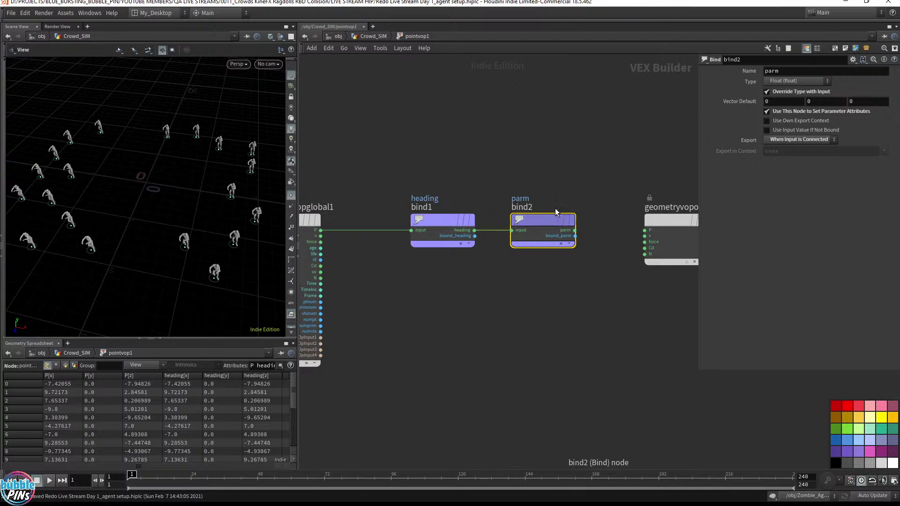
Step: Name the second bind export parameter v and set its type to 3 Floats (vector)
{"action": "double_click", "coordinate": [785, 72]}
{"action": "type", "text": "v"}
{"action": "left_click", "coordinate": [799, 81]}
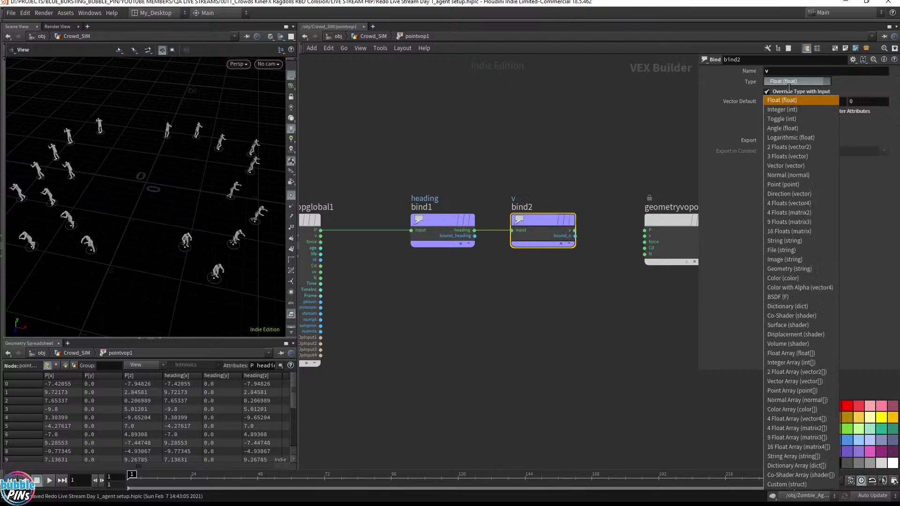
{"action": "left_click", "coordinate": [788, 161]}
Step: Resize the parameter area over the network and place the geometry output node below the bind nodes
{"action": "middle_click_drag", "start_coordinate": [482, 141], "coordinate": [532, 125]}
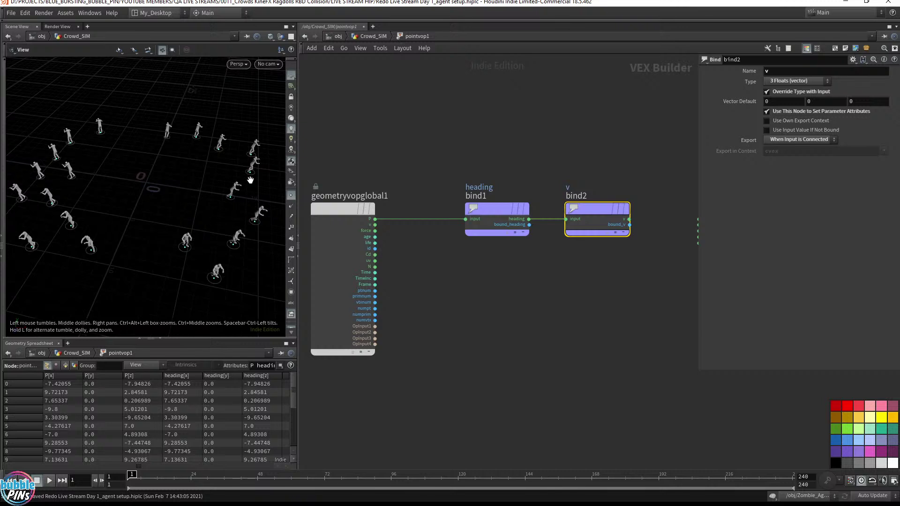
{"action": "left_click_drag", "start_coordinate": [697, 375], "coordinate": [775, 315]}
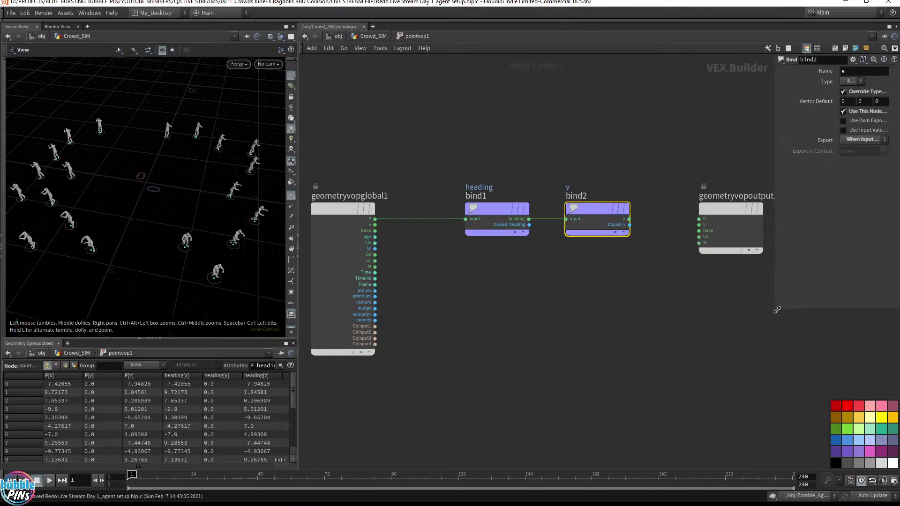
{"action": "left_click_drag", "start_coordinate": [720, 211], "coordinate": [567, 359]}
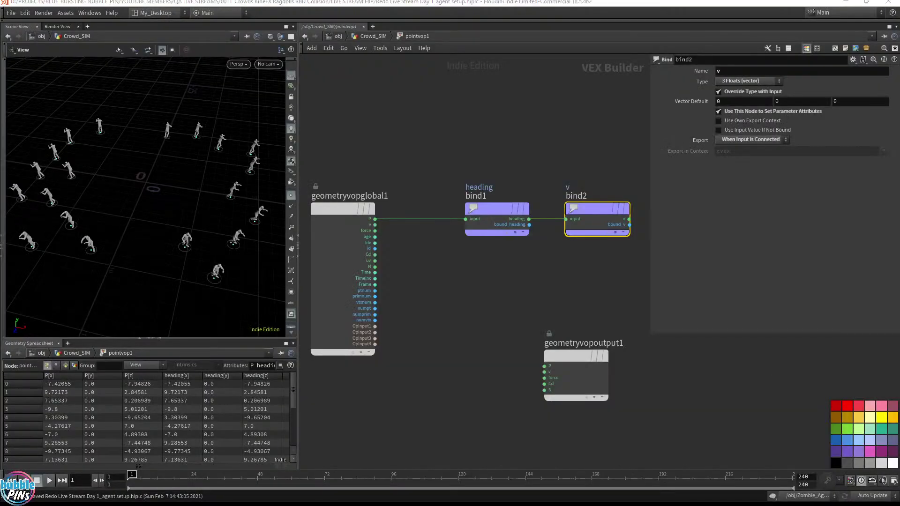
Step: Switch to the browser's vector arrow diagram, examine it and move its window out of the way
{"action": "key", "text": "alt+Tab"}
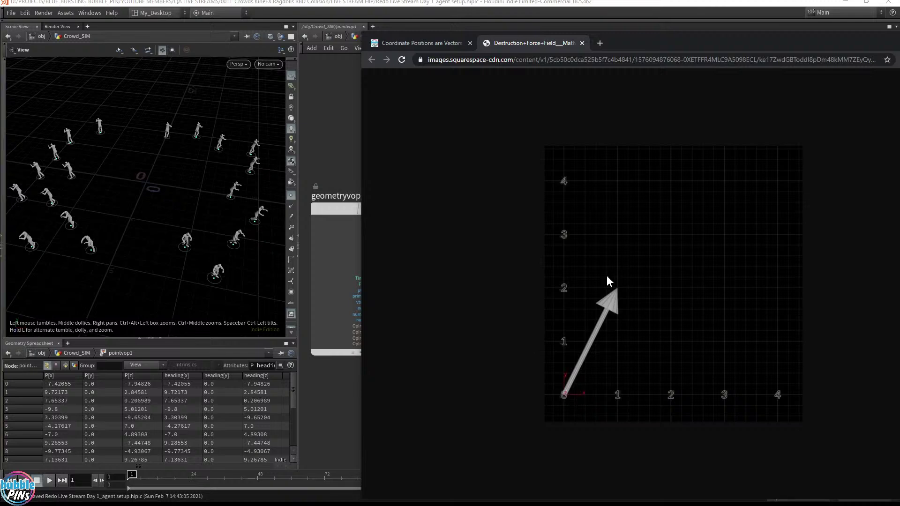
{"action": "left_click_drag", "start_coordinate": [628, 49], "coordinate": [899, 48]}
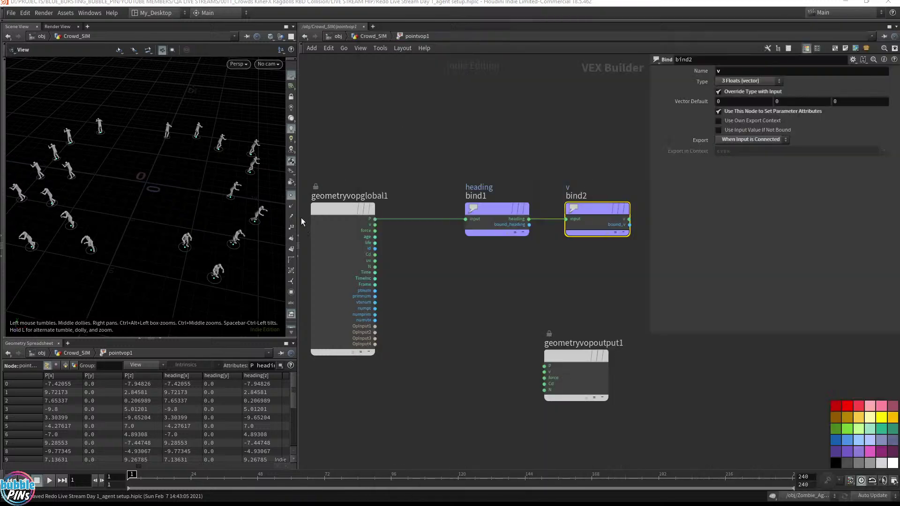
Step: Insert a Negate node on the wire between the global P output and the heading bind node
{"action": "key", "text": "Tab"}
{"action": "type", "text": "n"}
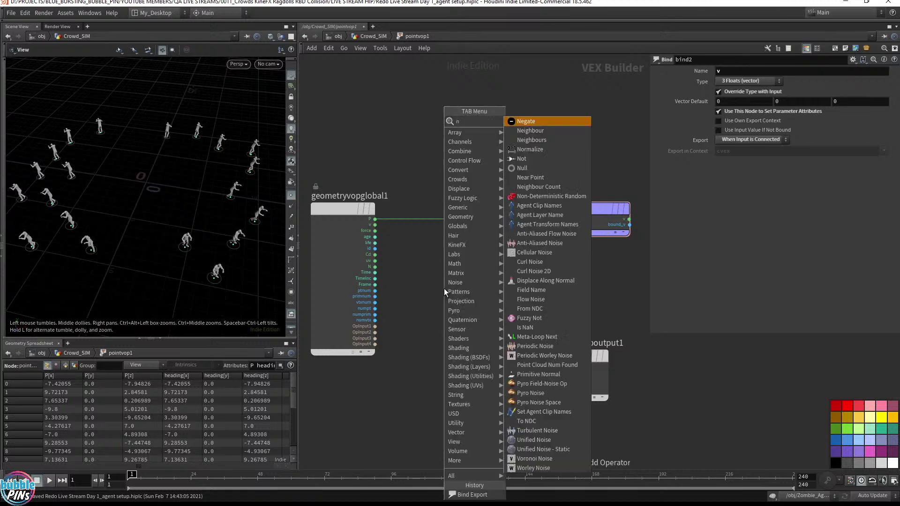
{"action": "type", "text": "ega"}
{"action": "key", "text": "Return"}
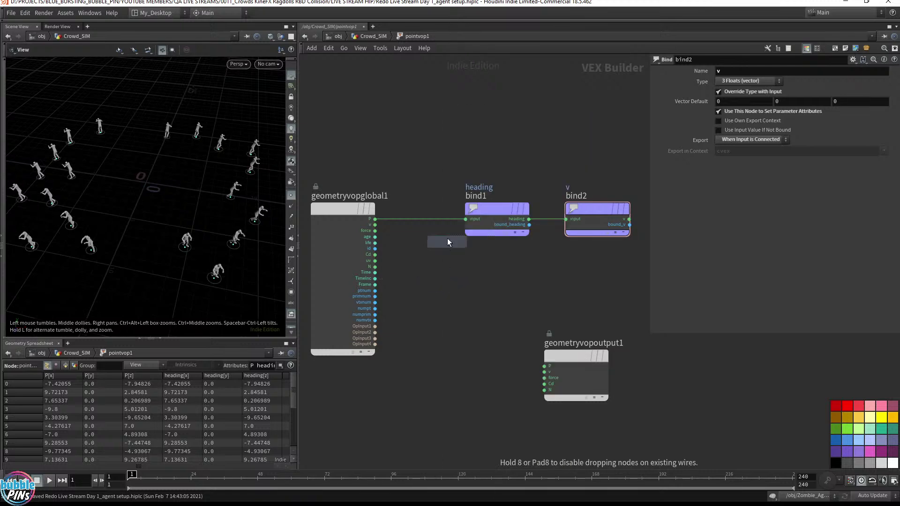
{"action": "left_click", "coordinate": [422, 220]}
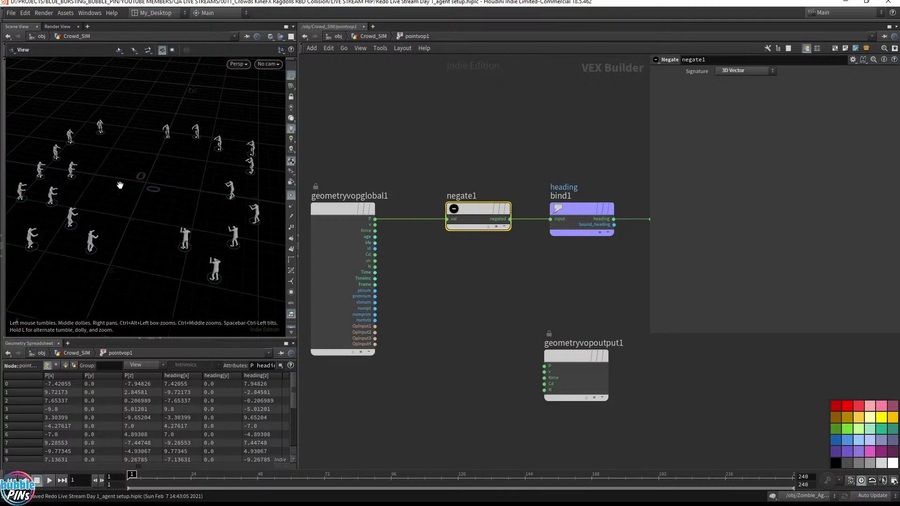
Step: View the agents from above and check the settings of the v bind node
{"action": "left_click_drag", "start_coordinate": [121, 185], "coordinate": [161, 216]}
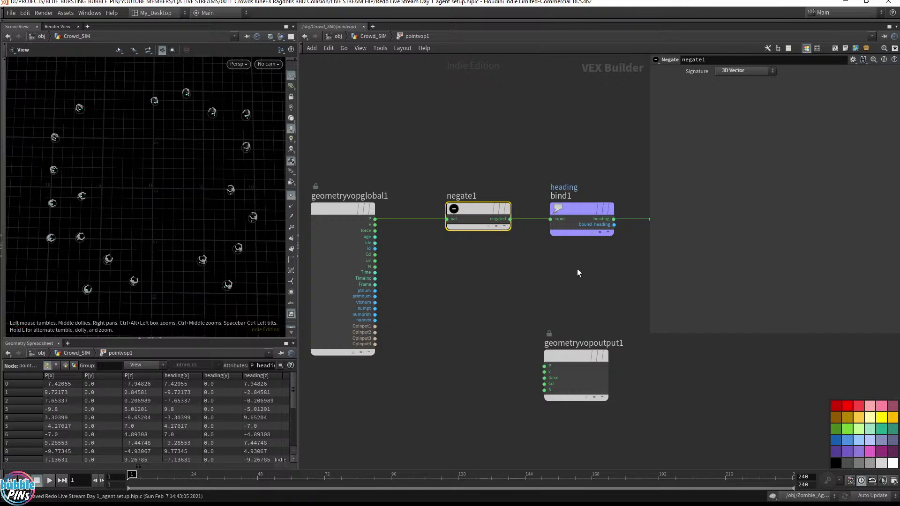
{"action": "middle_click_drag", "start_coordinate": [577, 268], "coordinate": [500, 275]}
{"action": "left_click", "coordinate": [584, 218]}
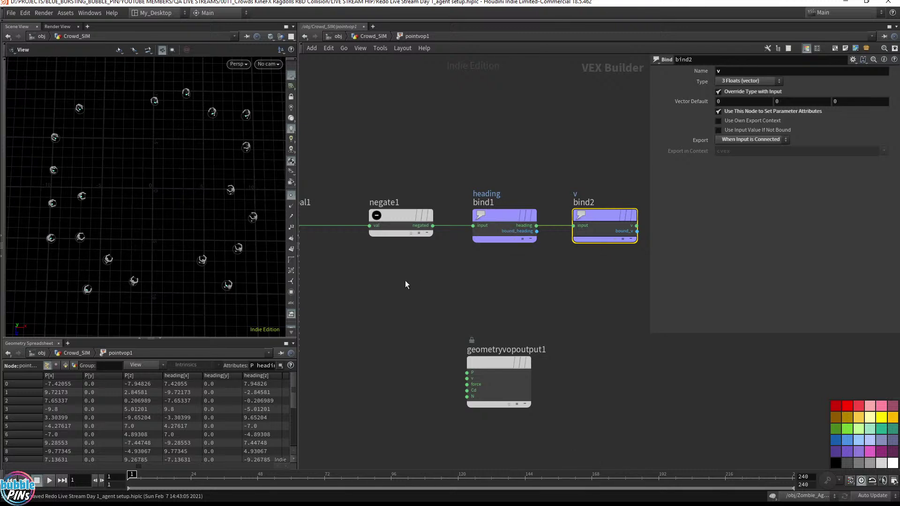
{"action": "middle_click_drag", "start_coordinate": [405, 281], "coordinate": [442, 270]}
{"action": "middle_click_drag", "start_coordinate": [378, 221], "coordinate": [412, 219]}
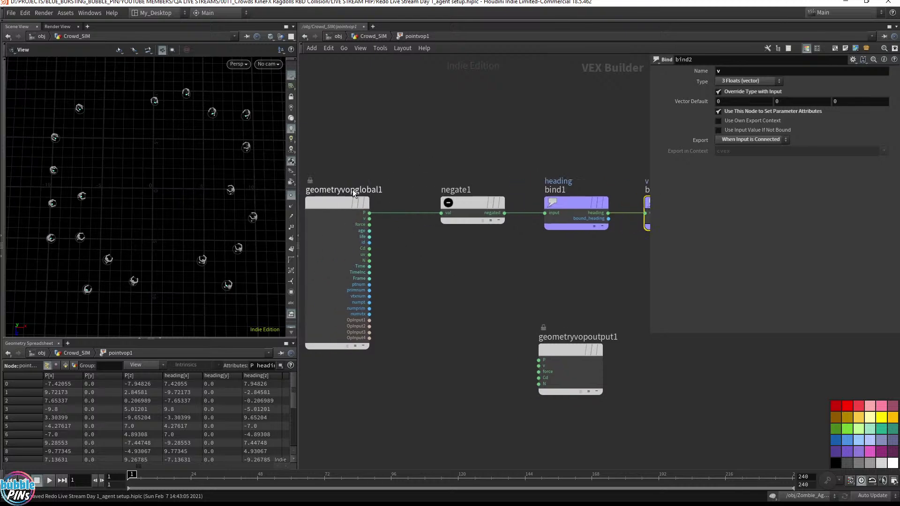
Step: Move the global parameters node back and insert a Normalize node between its P output and negate1
{"action": "left_click_drag", "start_coordinate": [342, 202], "coordinate": [318, 203]}
{"action": "middle_click_drag", "start_coordinate": [426, 159], "coordinate": [462, 160]}
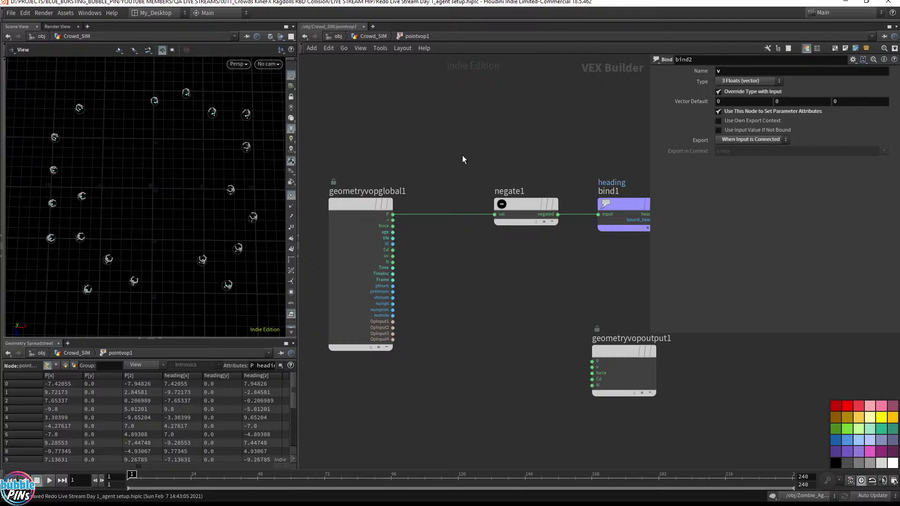
{"action": "key", "text": "Tab"}
{"action": "type", "text": "norma"}
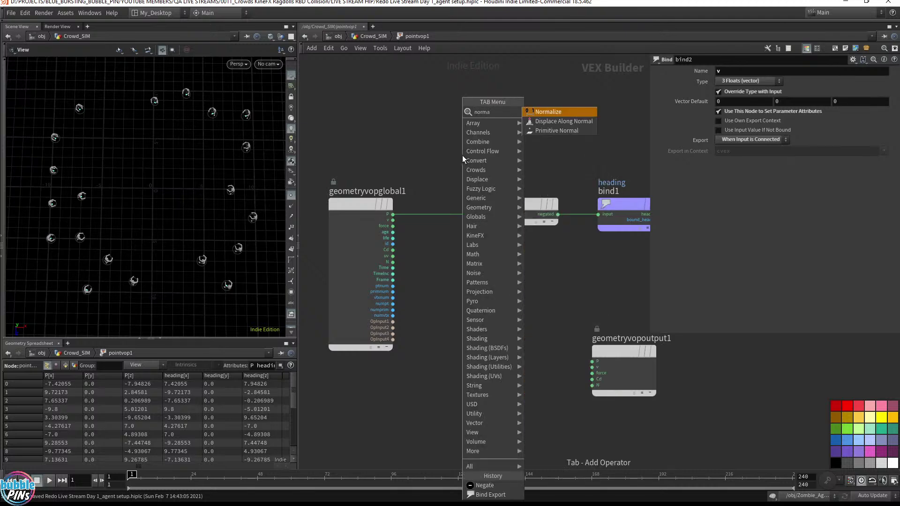
{"action": "key", "text": "Return"}
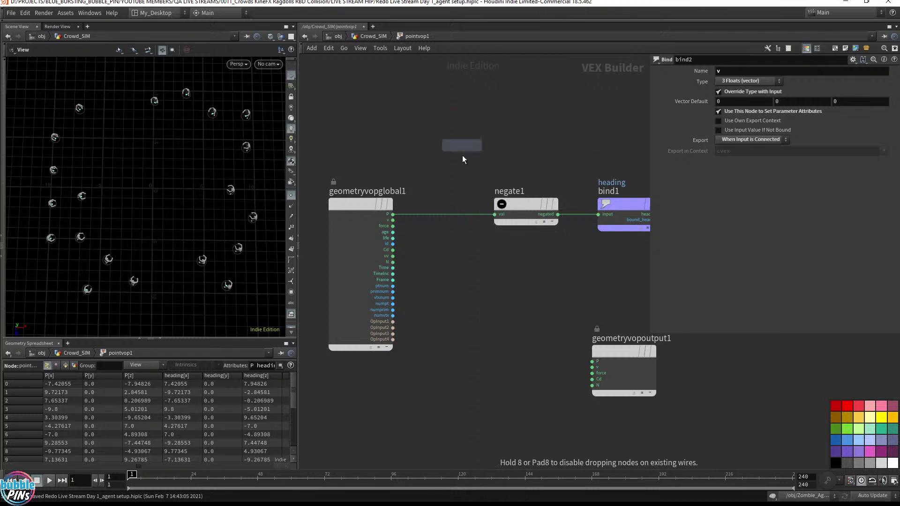
{"action": "left_click", "coordinate": [448, 215]}
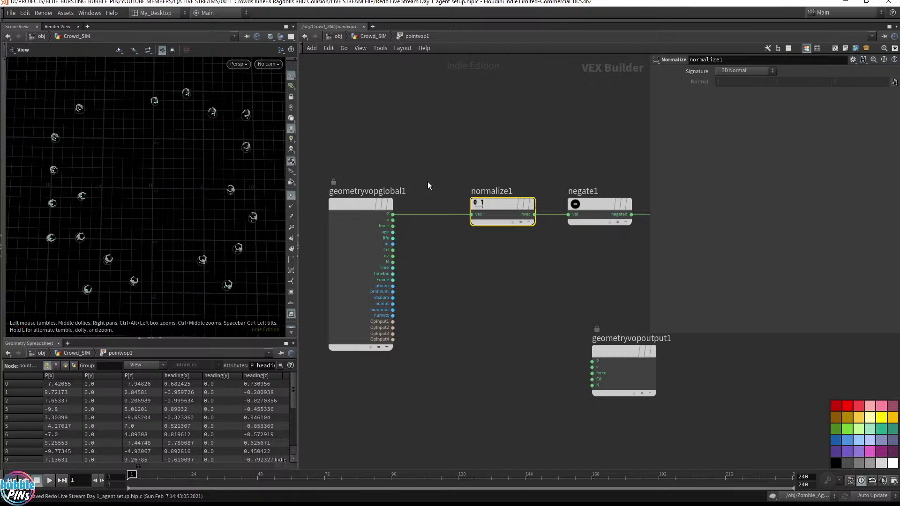
{"action": "middle_click_drag", "start_coordinate": [563, 118], "coordinate": [465, 114]}
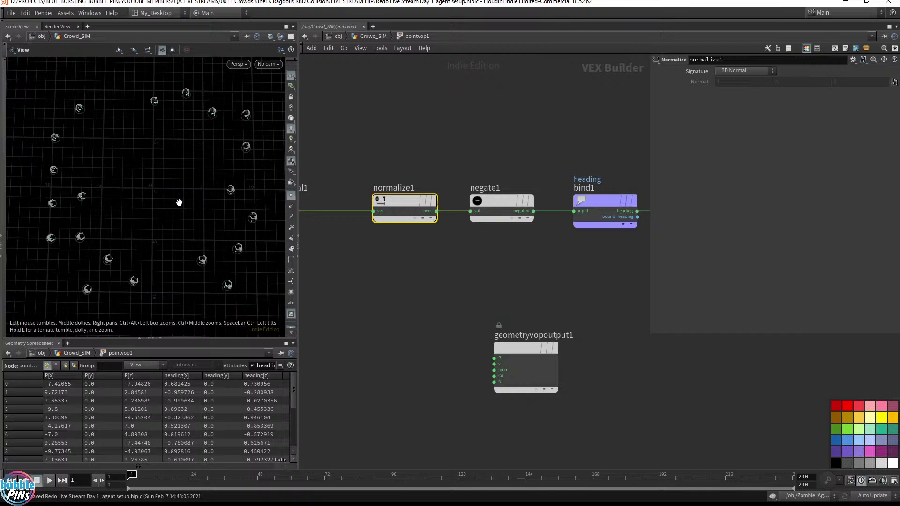
Step: Return to the Crowd_SIM network and add a Null named OUT_Crowd_Source below pointvop1, fed by its output
{"action": "left_click", "coordinate": [411, 85]}
{"action": "left_click", "coordinate": [364, 36]}
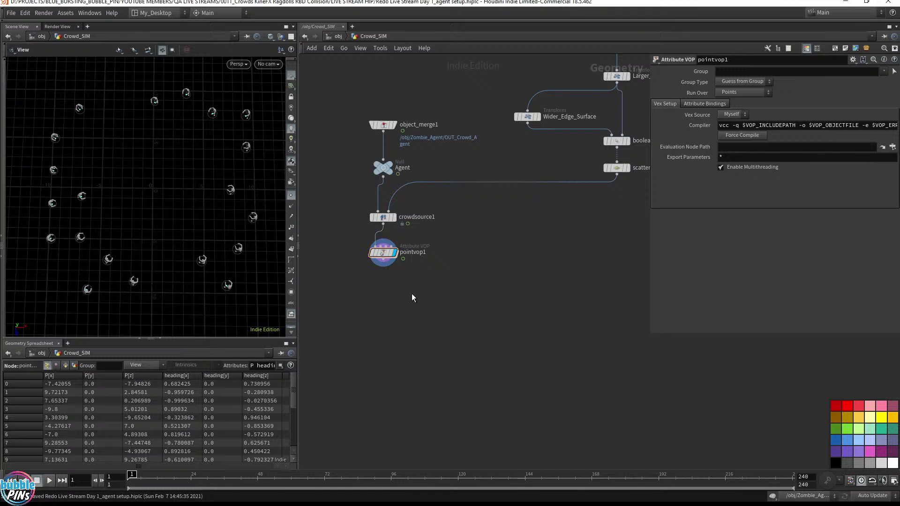
{"action": "left_click_drag", "start_coordinate": [384, 260], "coordinate": [383, 313]}
{"action": "key", "text": "Tab"}
{"action": "type", "text": "null"}
{"action": "key", "text": "Return"}
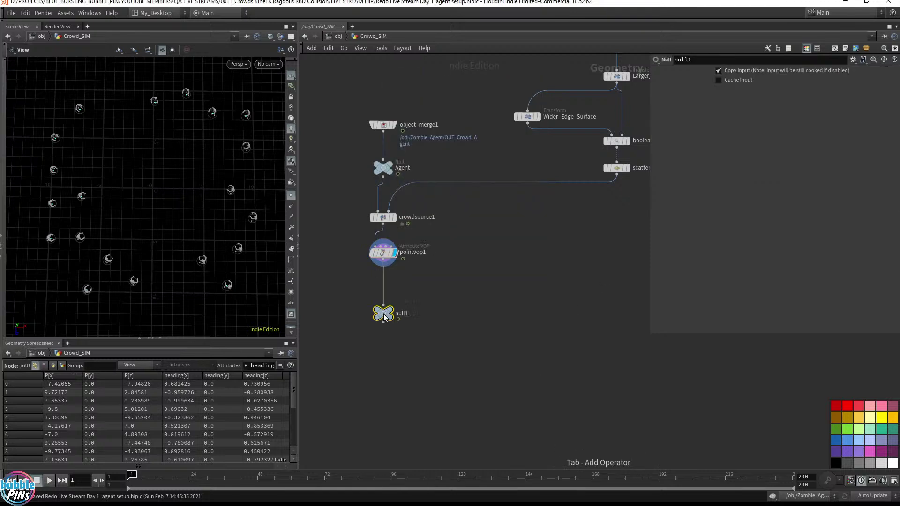
{"action": "double_click", "coordinate": [402, 313]}
{"action": "type", "text": "OUT_"}
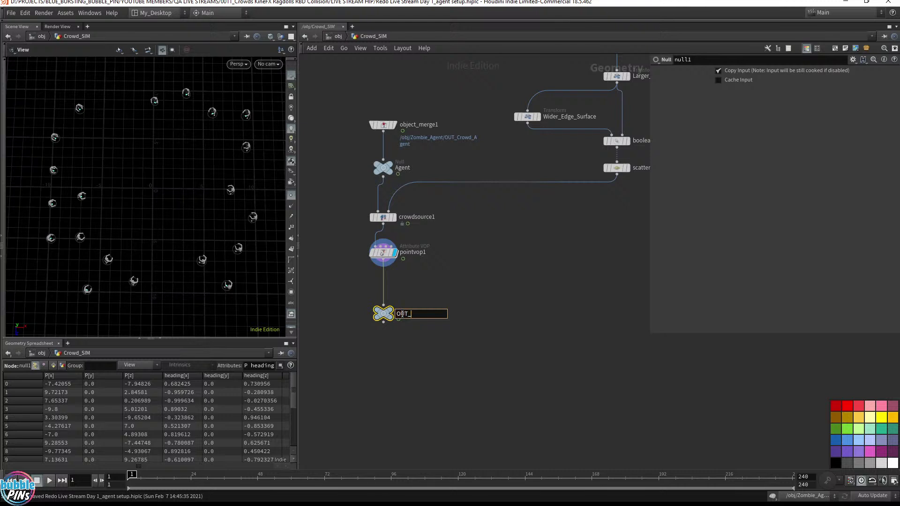
{"action": "type", "text": "Crowd_Source"}
{"action": "key", "text": "Return"}
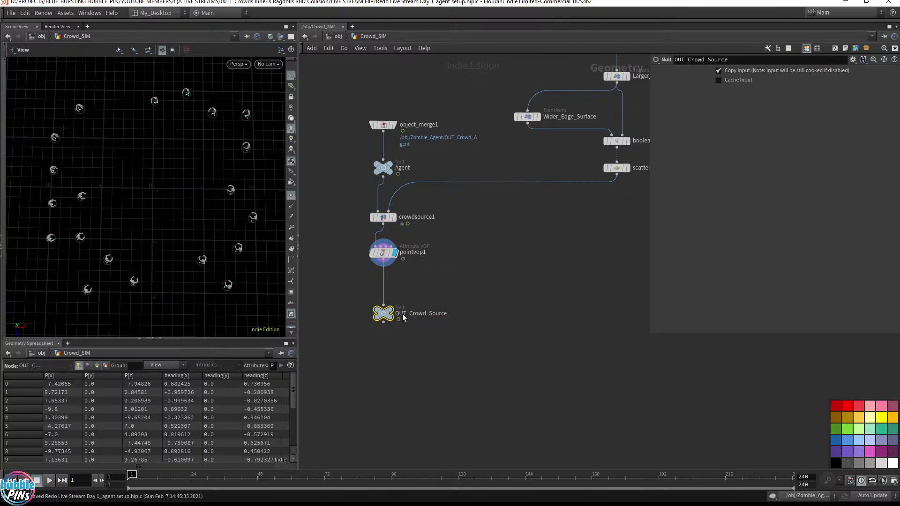
Step: Display OUT_Crowd_Source, move it closer to pointvop1 and save the scene file
{"action": "middle_click_drag", "start_coordinate": [448, 338], "coordinate": [450, 304]}
{"action": "left_click", "coordinate": [398, 276]}
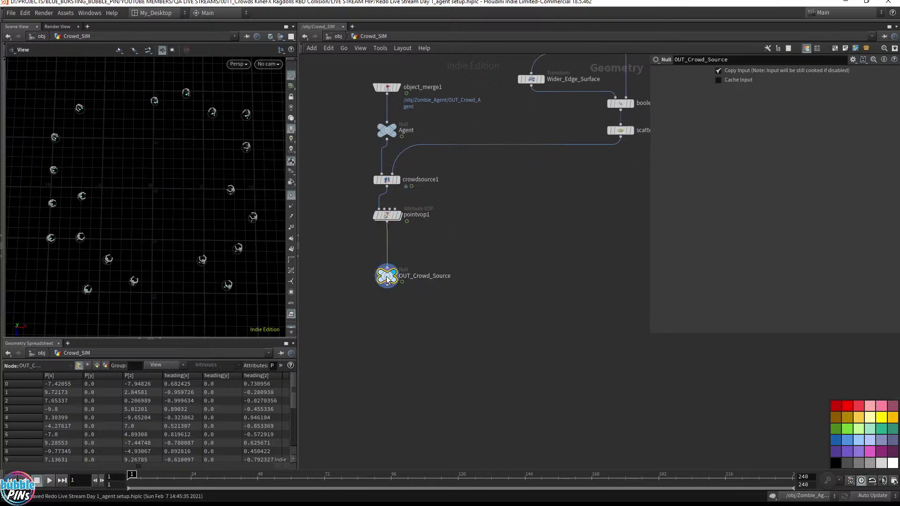
{"action": "left_click_drag", "start_coordinate": [386, 262], "coordinate": [386, 245]}
{"action": "key", "text": "ctrl+s"}
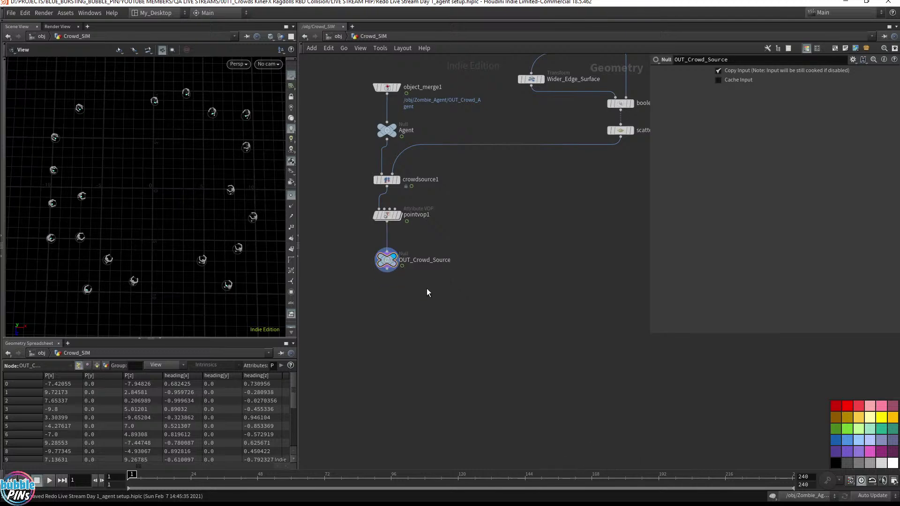
Step: Add a DOP Network node to Crowd_SIM and place it below OUT_Crowd_Source
{"action": "key", "text": "Tab"}
{"action": "type", "text": "dopnet"}
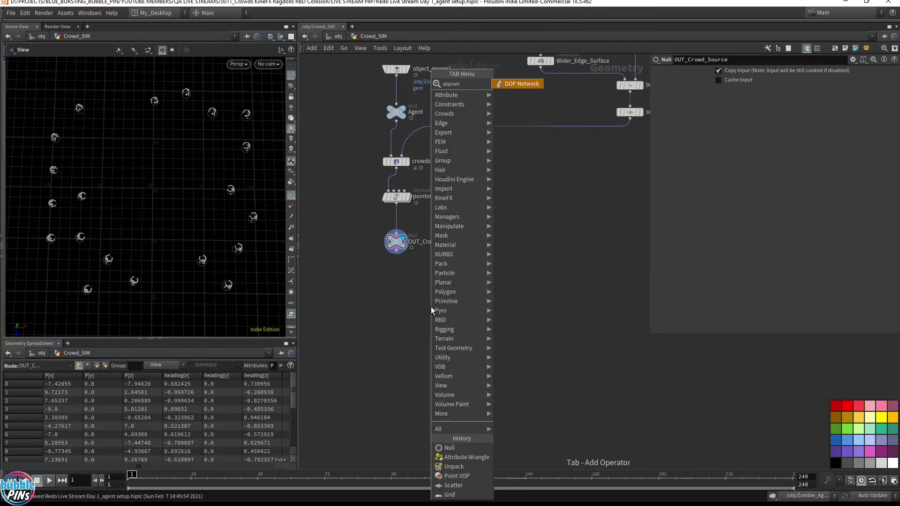
{"action": "key", "text": "Return"}
{"action": "left_click", "coordinate": [395, 292]}
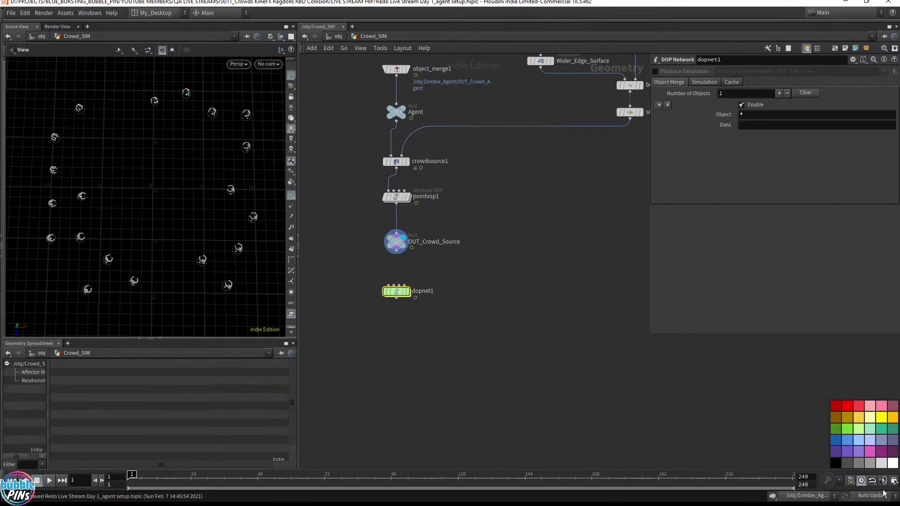
Step: Switch to the browser, read the latest live chat question and bring up the VFX teacher's Twitter profile
{"action": "key", "text": "alt+Tab"}
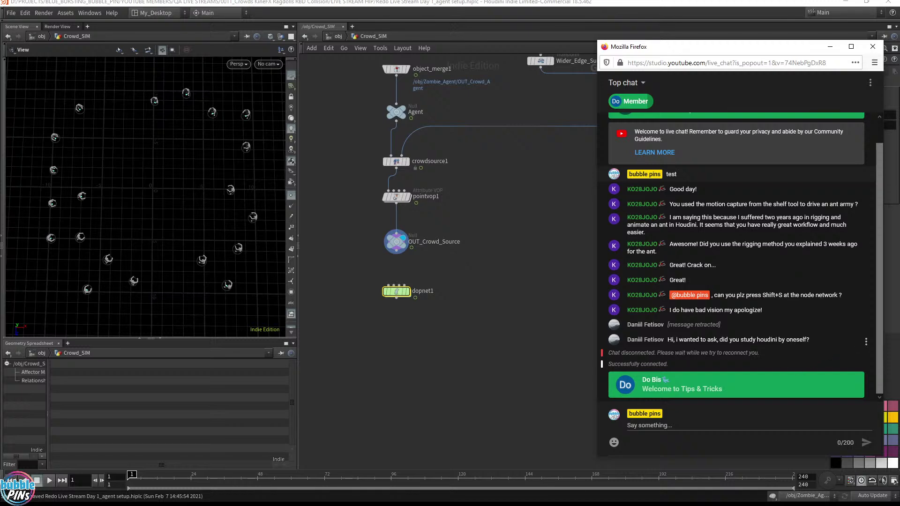
{"action": "left_click_drag", "start_coordinate": [760, 340], "coordinate": [778, 339]}
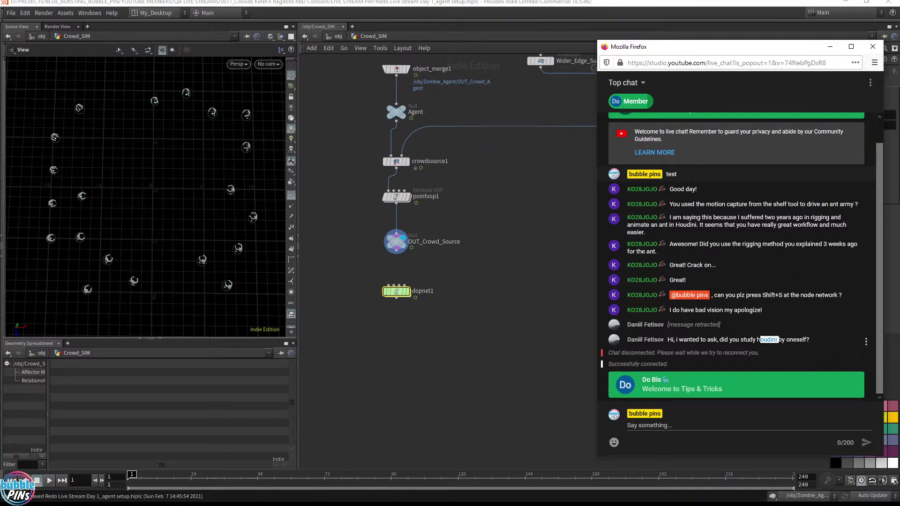
{"action": "left_click", "coordinate": [799, 340]}
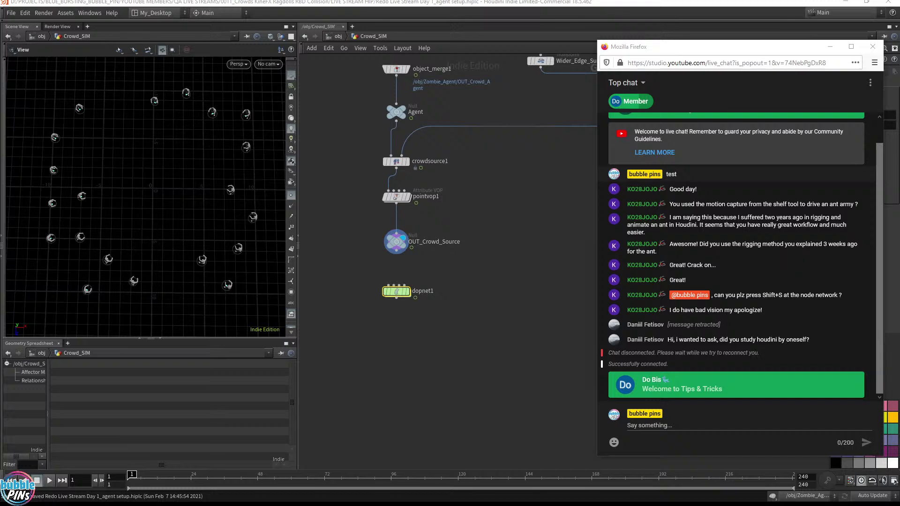
{"action": "left_click_drag", "start_coordinate": [899, 19], "coordinate": [432, 36]}
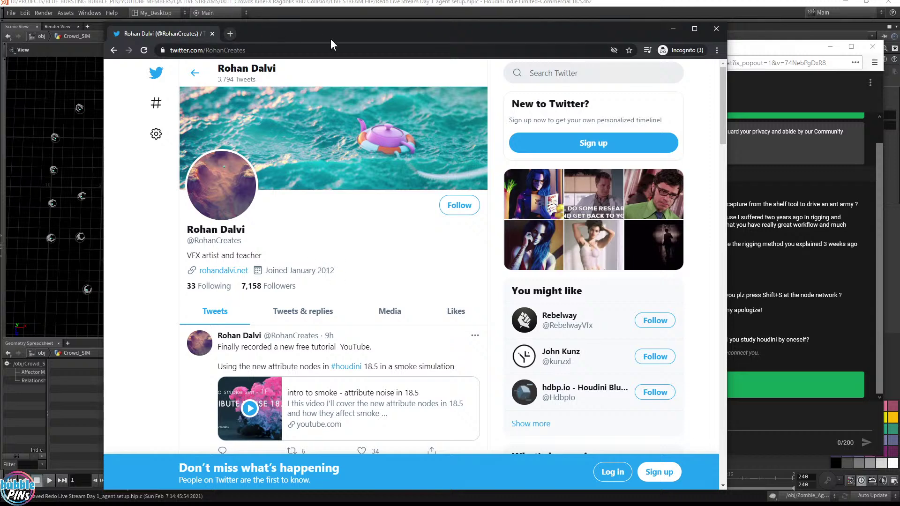
Step: Open a new browser tab and narrow the browser window so the live chat stays readable beside it
{"action": "left_click", "coordinate": [231, 34]}
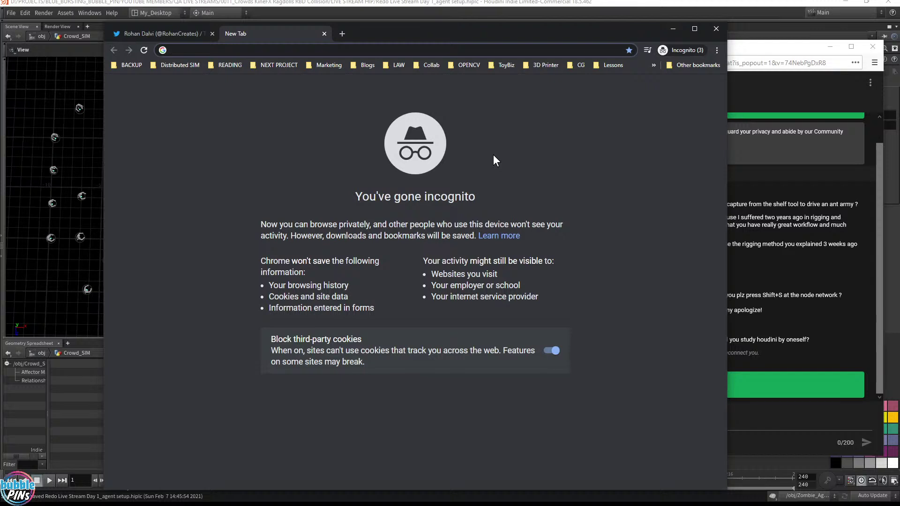
{"action": "left_click", "coordinate": [767, 52]}
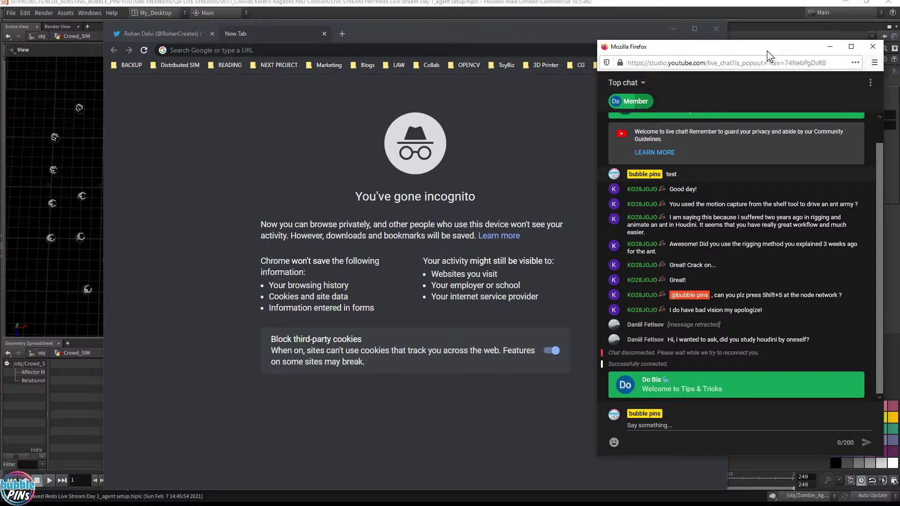
{"action": "left_click", "coordinate": [237, 33]}
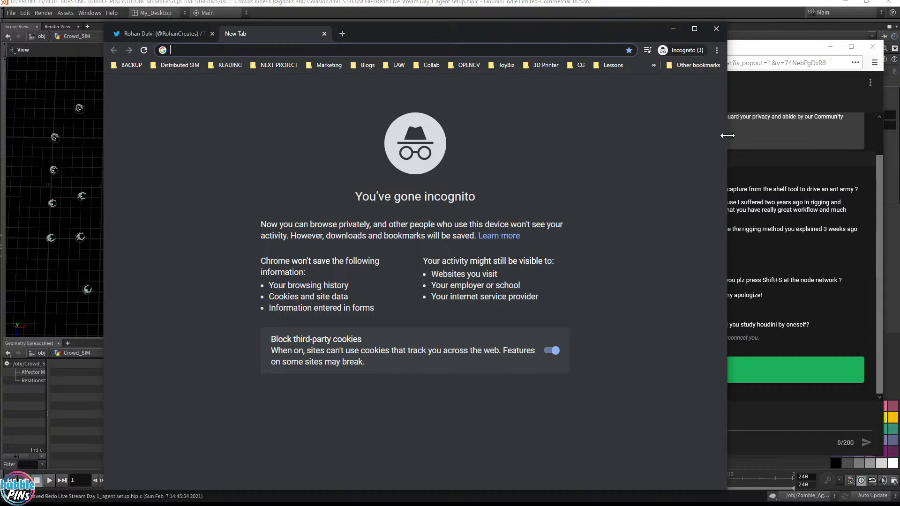
{"action": "left_click_drag", "start_coordinate": [727, 136], "coordinate": [594, 136]}
{"action": "left_click_drag", "start_coordinate": [478, 30], "coordinate": [446, 15]}
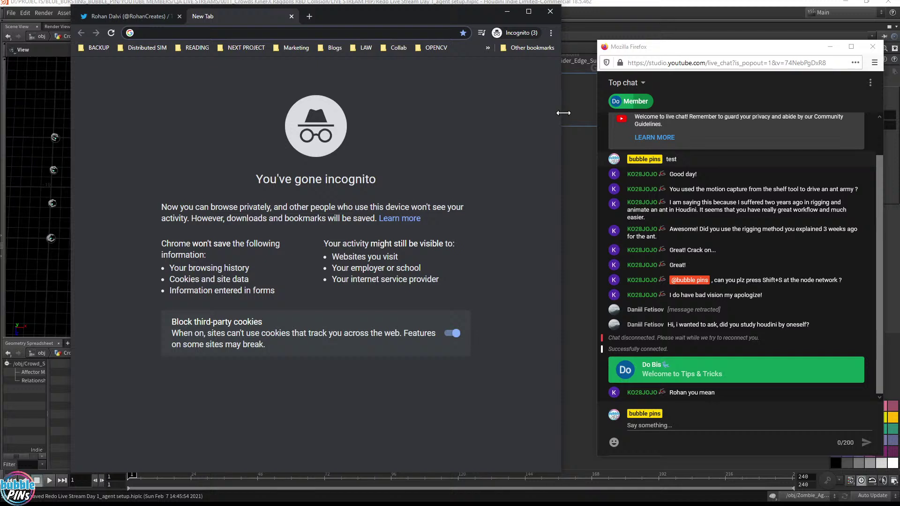
{"action": "left_click_drag", "start_coordinate": [561, 104], "coordinate": [593, 102]}
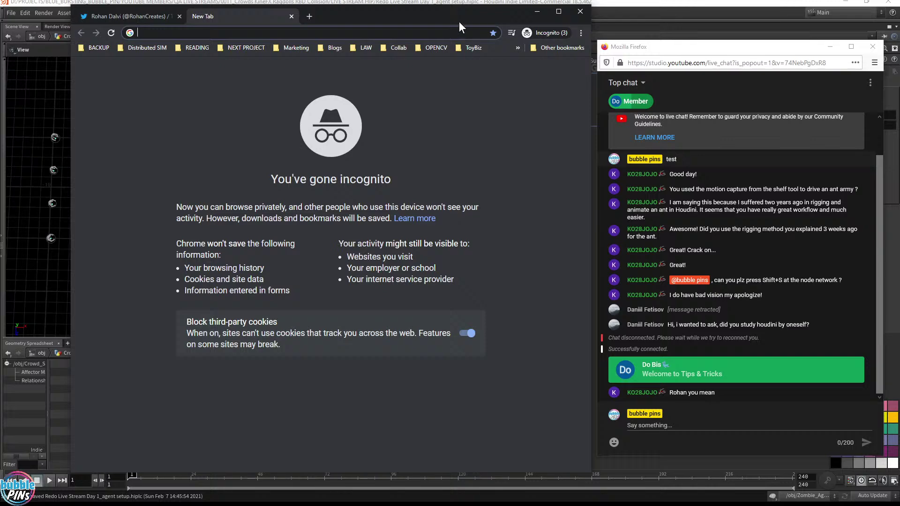
{"action": "left_click_drag", "start_coordinate": [388, 16], "coordinate": [899, 12]}
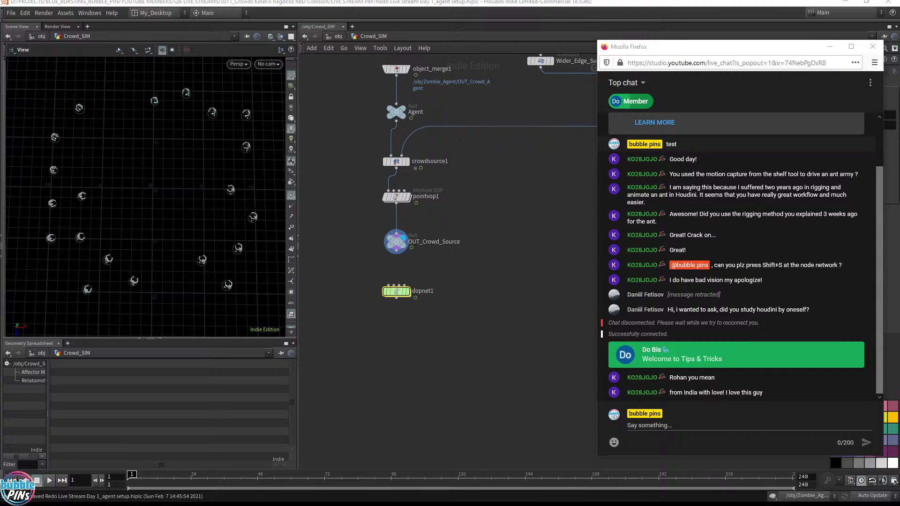
Step: Open the CGMA course site from the web search for cgma and look through its home page
{"action": "left_click_drag", "start_coordinate": [665, 0], "coordinate": [373, 30]}
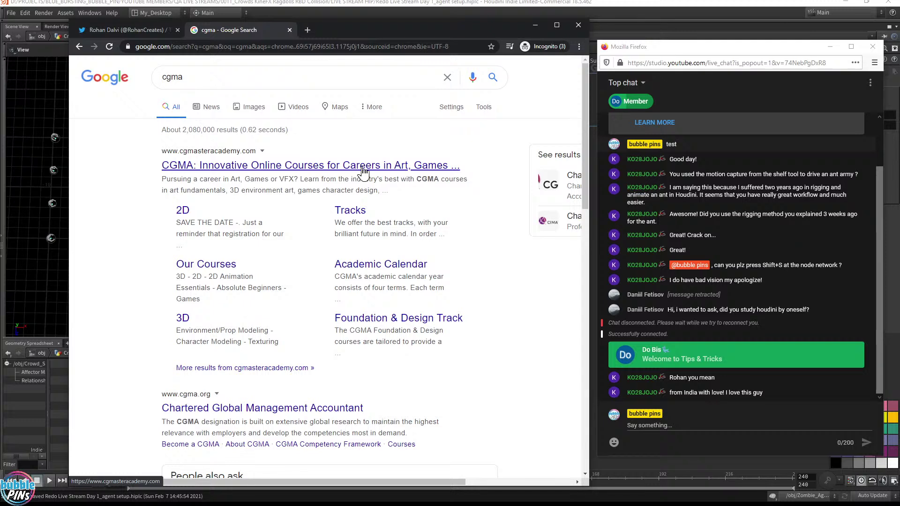
{"action": "left_click", "coordinate": [336, 168]}
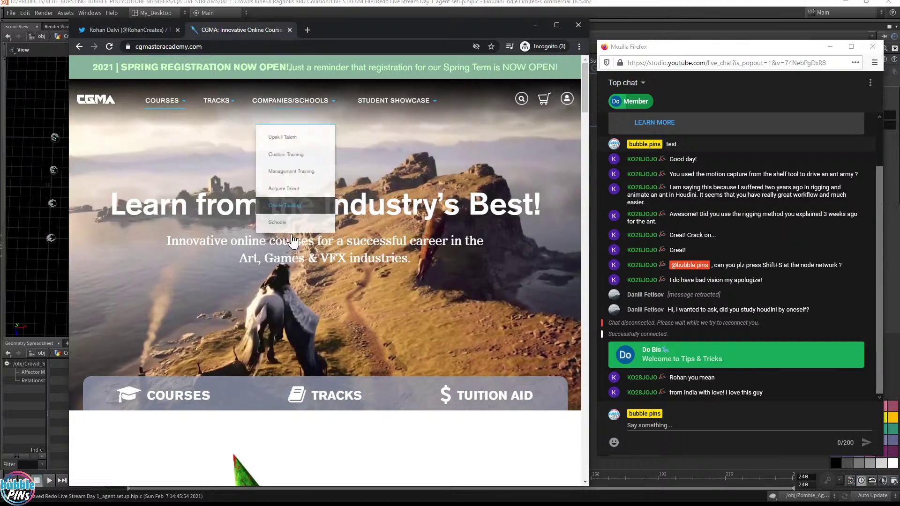
{"action": "scroll", "coordinate": [489, 345], "scroll_direction": "down", "scroll_amount": 15}
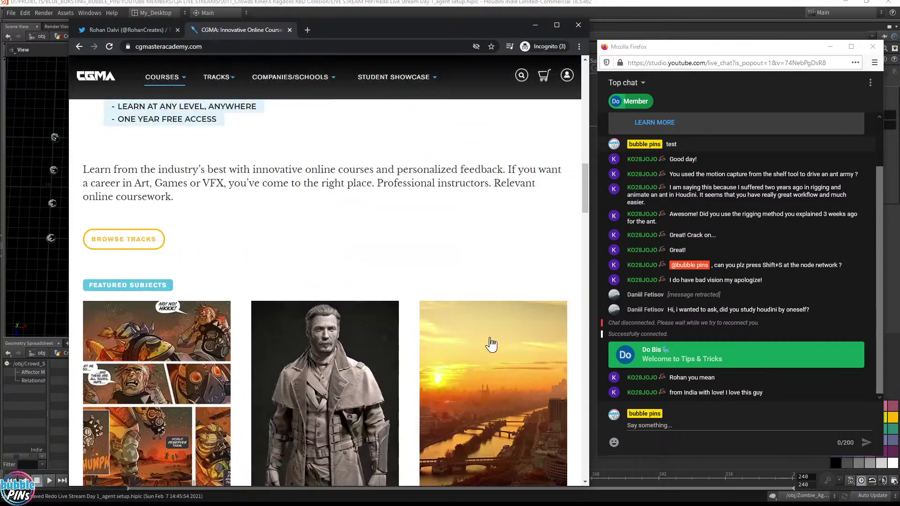
{"action": "scroll", "coordinate": [491, 343], "scroll_direction": "down", "scroll_amount": 8}
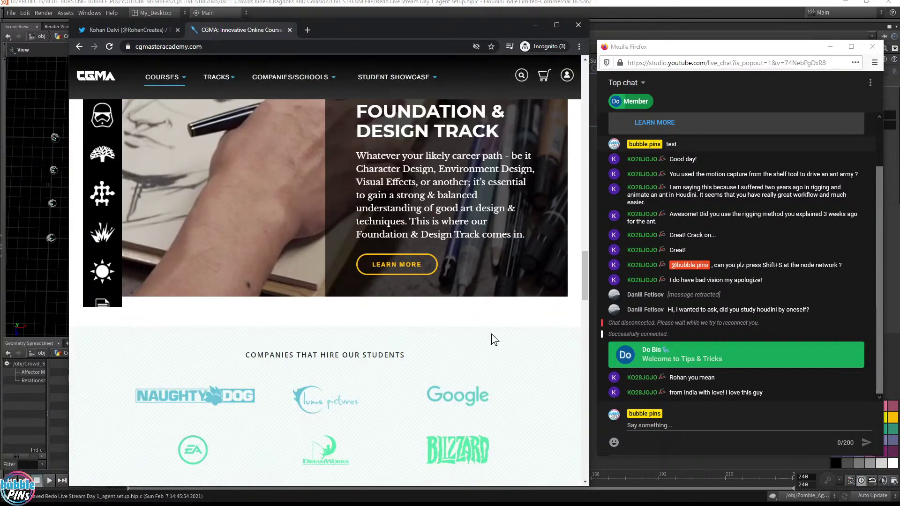
{"action": "scroll", "coordinate": [493, 333], "scroll_direction": "down", "scroll_amount": 8}
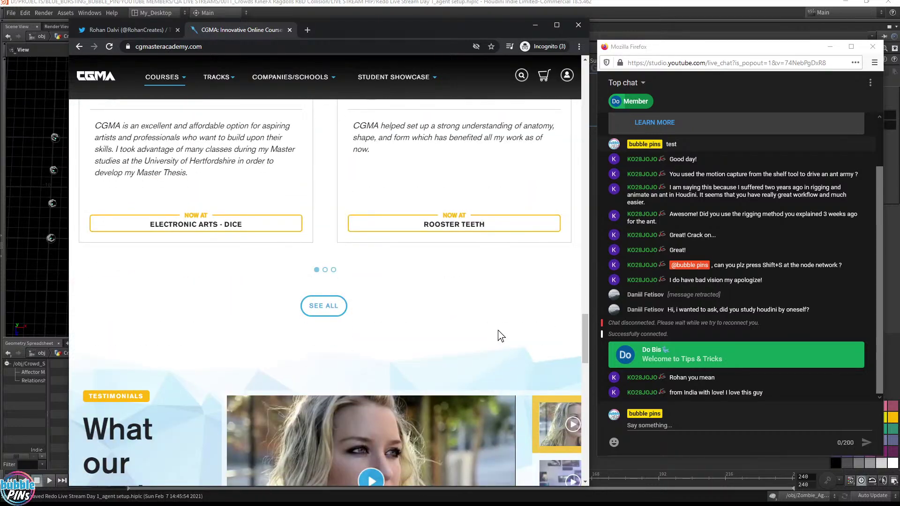
{"action": "scroll", "coordinate": [510, 323], "scroll_direction": "up", "scroll_amount": 15}
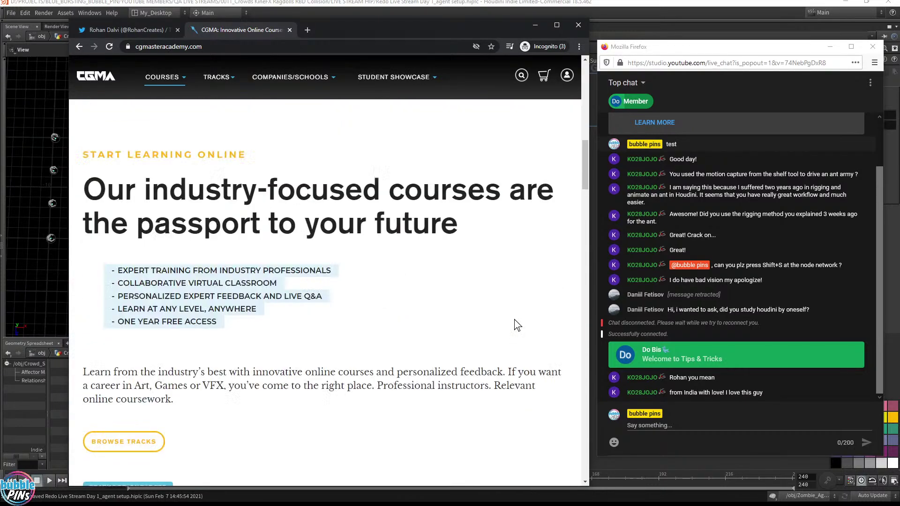
{"action": "scroll", "coordinate": [514, 320], "scroll_direction": "up", "scroll_amount": 8}
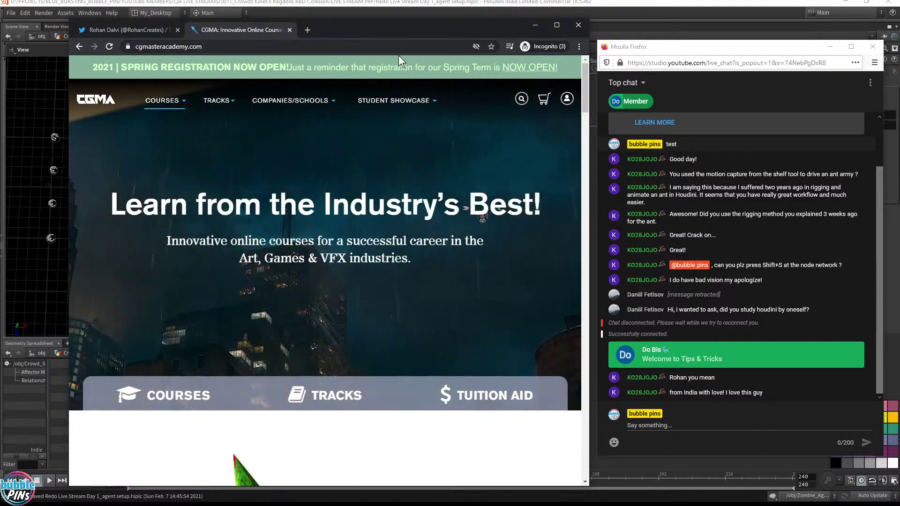
{"action": "mouse_move", "coordinate": [445, 166]}
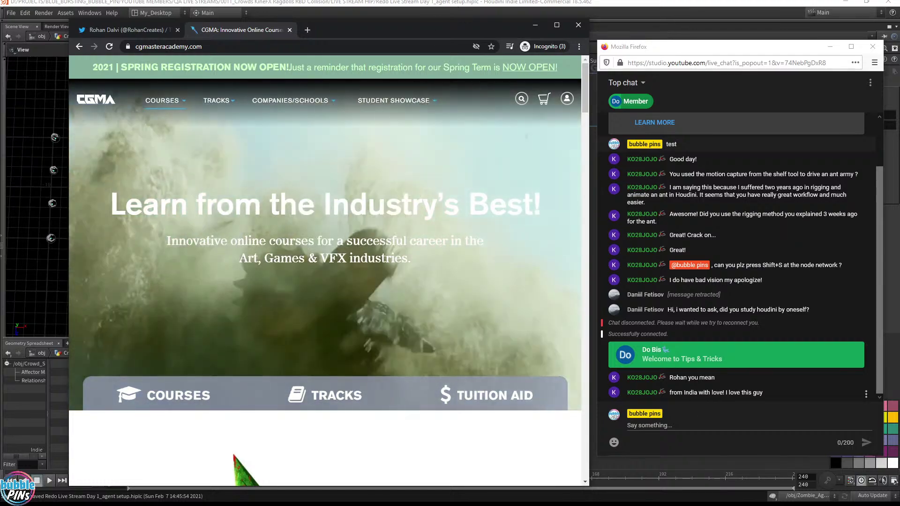
Step: Read the newest messages in the live chat
{"action": "left_click_drag", "start_coordinate": [678, 381], "coordinate": [716, 377]}
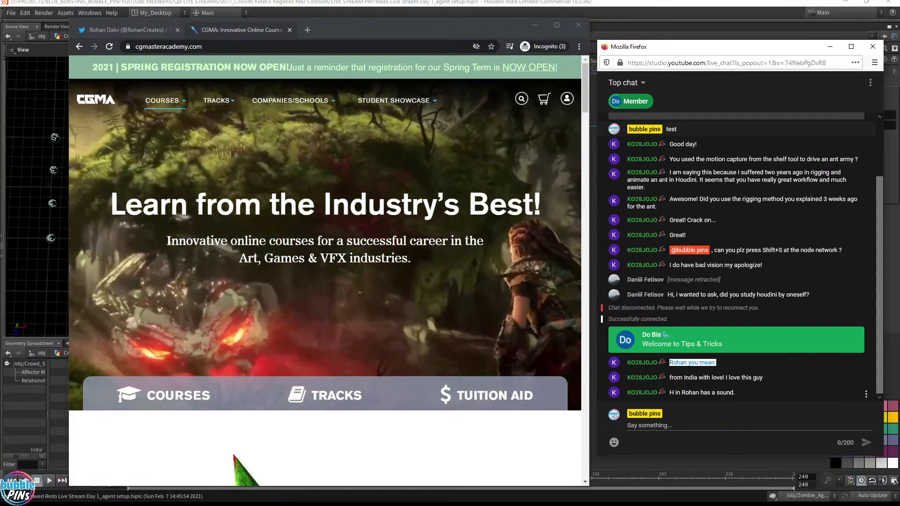
{"action": "left_click_drag", "start_coordinate": [685, 392], "coordinate": [749, 395]}
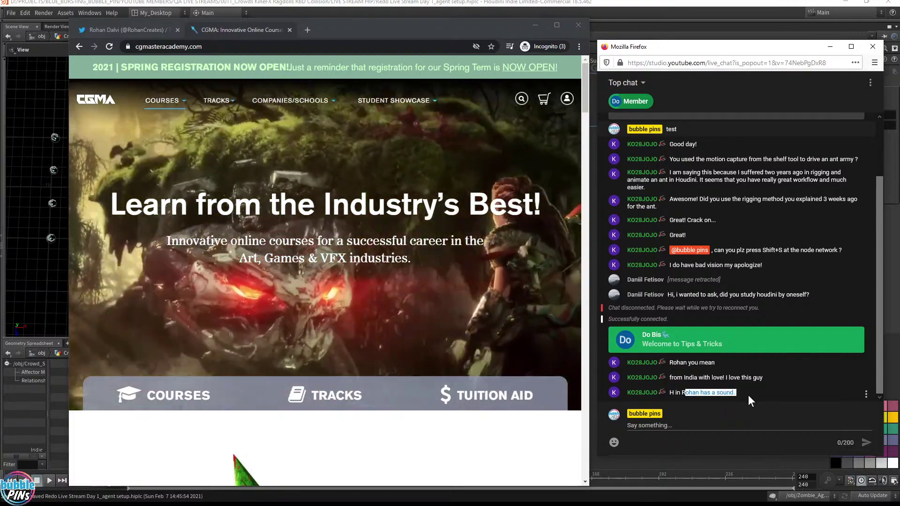
{"action": "left_click", "coordinate": [386, 475]}
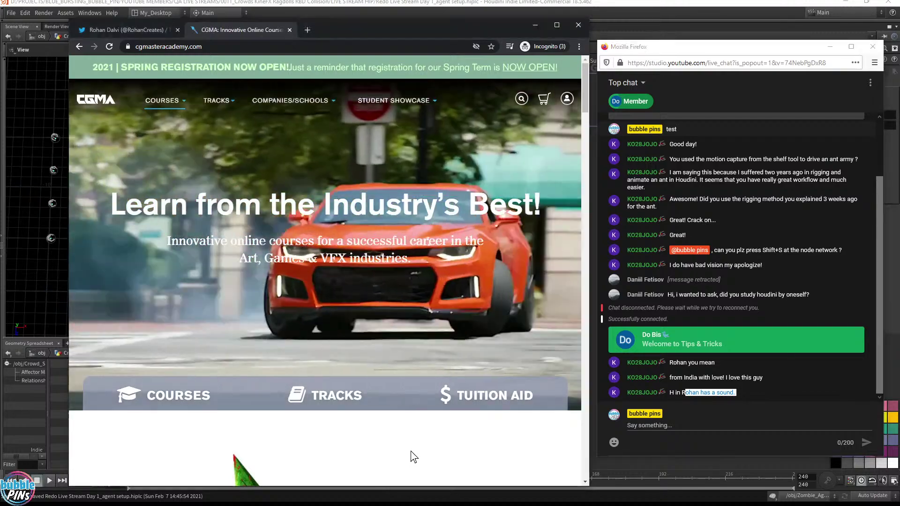
Step: Look over the CGMA home page again and move the browser off the Houdini workspace
{"action": "mouse_move", "coordinate": [297, 122]}
{"action": "left_click_drag", "start_coordinate": [401, 28], "coordinate": [402, 20]}
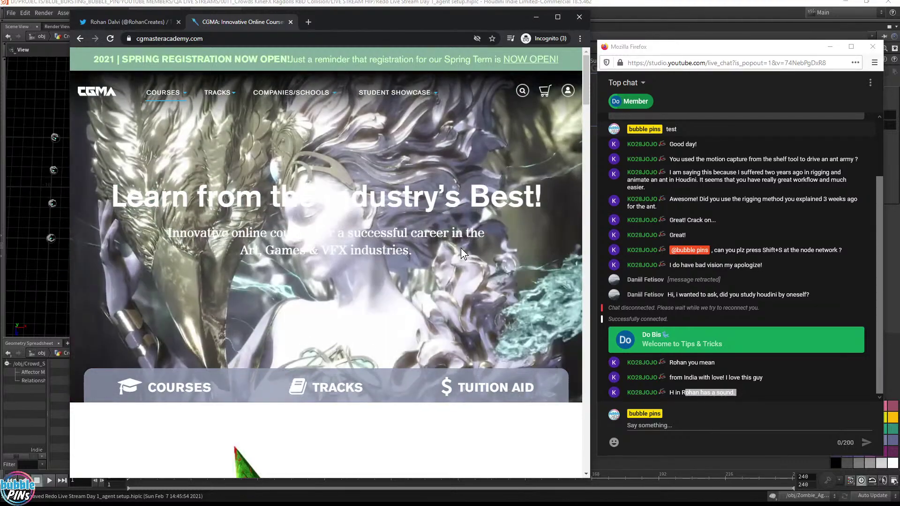
{"action": "scroll", "coordinate": [461, 248], "scroll_direction": "down", "scroll_amount": 10}
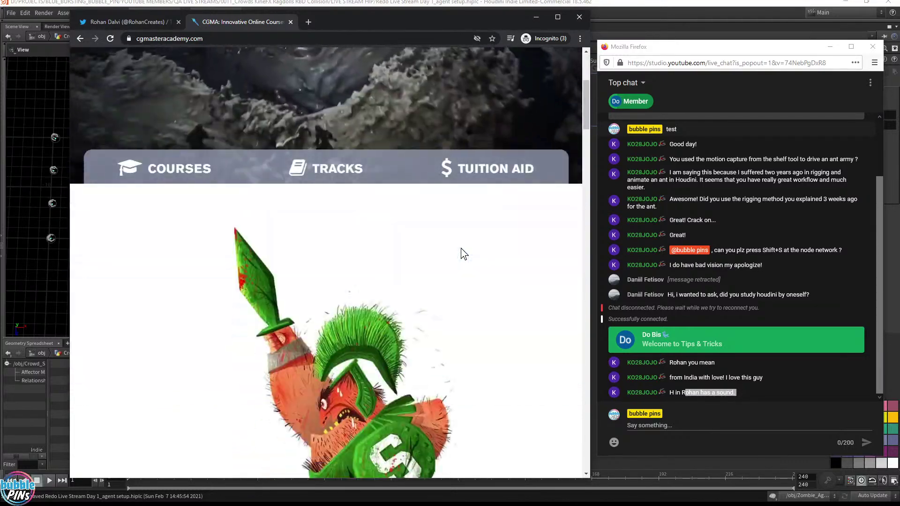
{"action": "scroll", "coordinate": [460, 248], "scroll_direction": "down", "scroll_amount": 15}
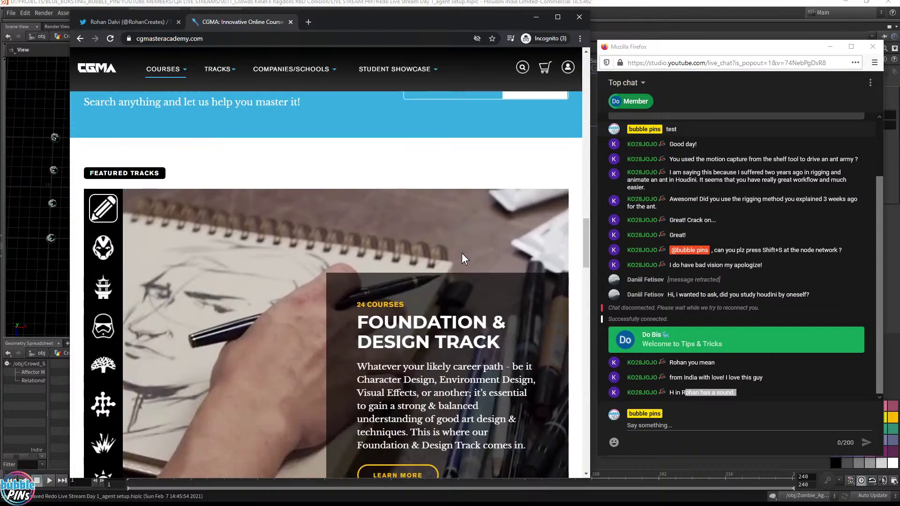
{"action": "scroll", "coordinate": [462, 253], "scroll_direction": "up", "scroll_amount": 20}
{"action": "scroll", "coordinate": [470, 262], "scroll_direction": "up", "scroll_amount": 6}
{"action": "left_click_drag", "start_coordinate": [365, 18], "coordinate": [899, 2]}
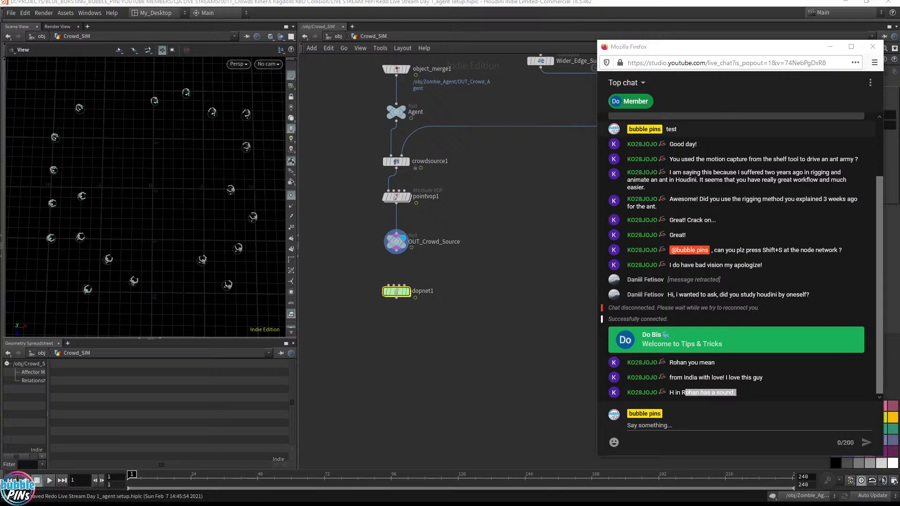
Step: Display dopnet1 and, inside it, add a Crowd Solver above the output node, connected to the output's input
{"action": "left_click", "coordinate": [406, 292]}
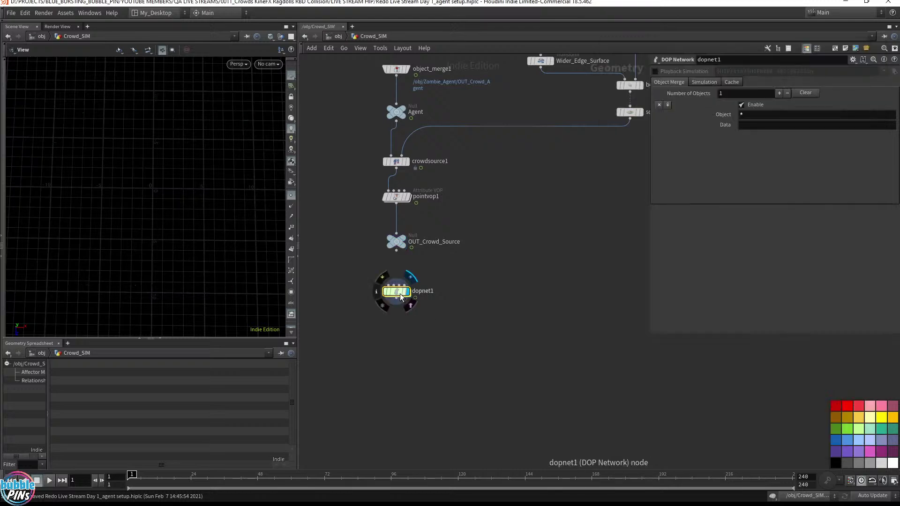
{"action": "double_click", "coordinate": [401, 296]}
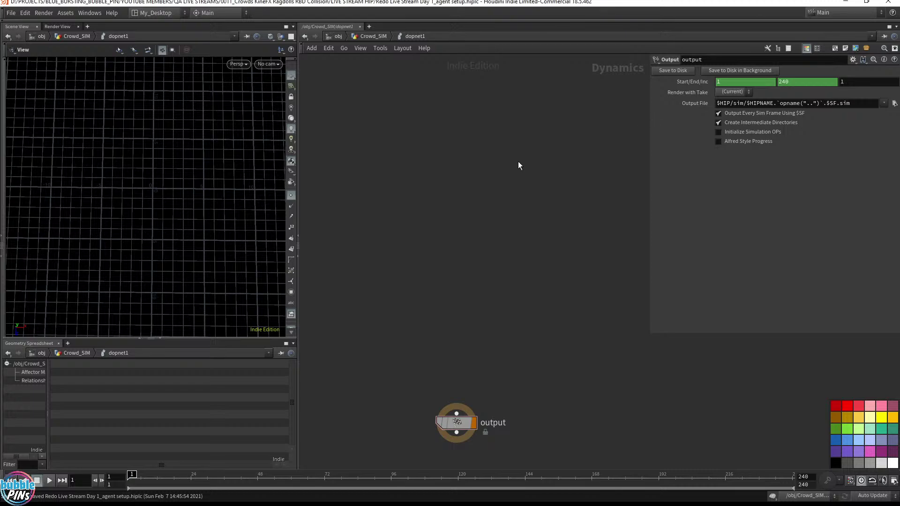
{"action": "key", "text": "Tab"}
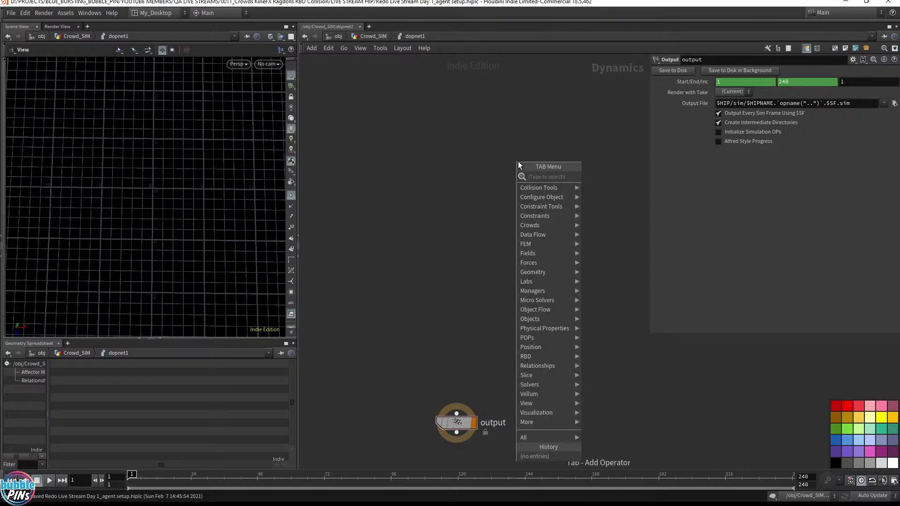
{"action": "type", "text": "crowd s"}
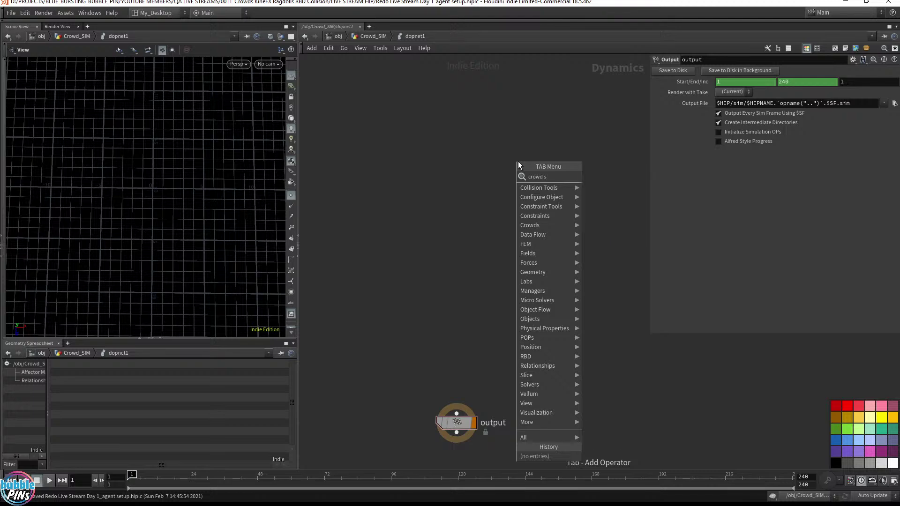
{"action": "key", "text": "Return"}
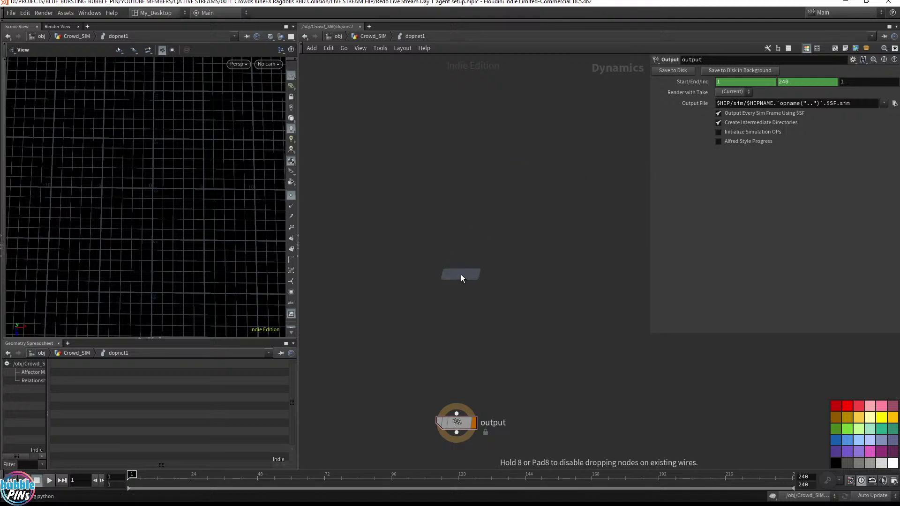
{"action": "left_click", "coordinate": [457, 280]}
{"action": "left_click_drag", "start_coordinate": [457, 291], "coordinate": [457, 404]}
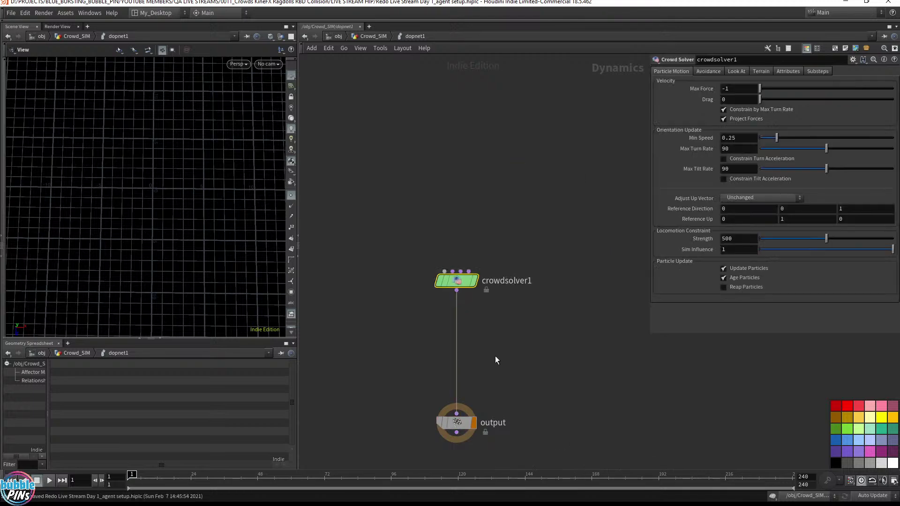
Step: Add a Crowd Object above and beside crowdsolver1, wired into the solver's first input
{"action": "key", "text": "Tab"}
{"action": "type", "text": "crowd o"}
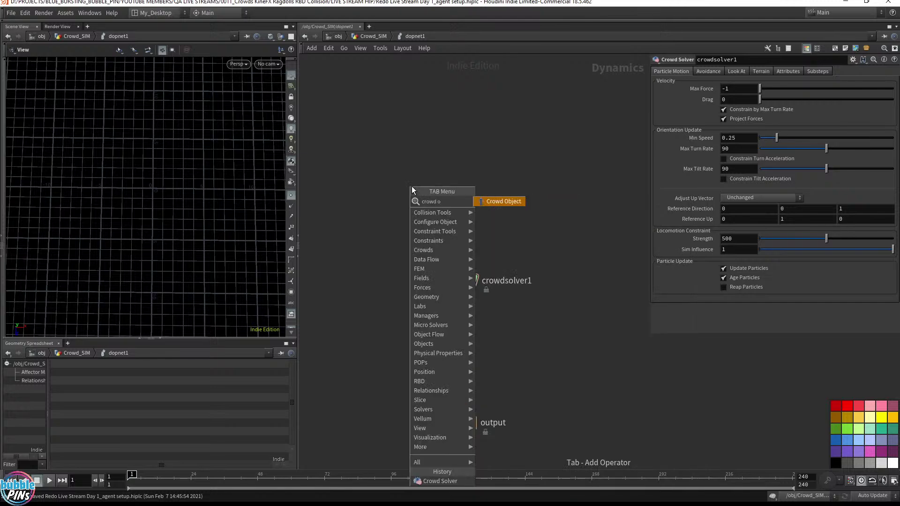
{"action": "key", "text": "Return"}
{"action": "left_click", "coordinate": [359, 202]}
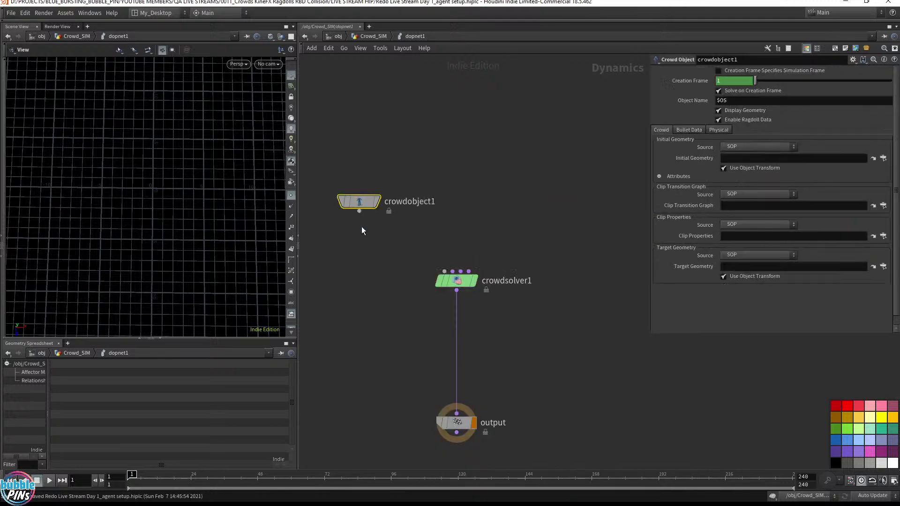
{"action": "left_click_drag", "start_coordinate": [359, 211], "coordinate": [447, 266]}
{"action": "left_click_drag", "start_coordinate": [359, 201], "coordinate": [354, 231]}
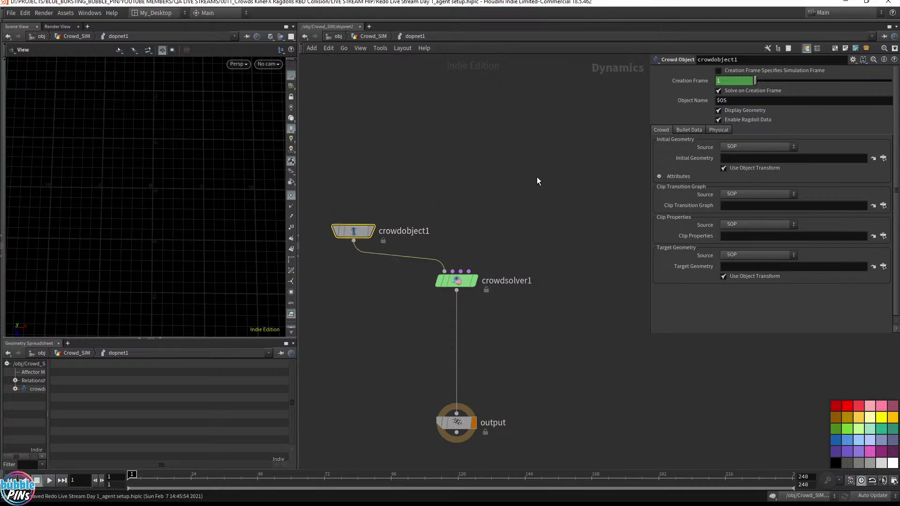
Step: Add a Crowd State above the Crowd Solver and connect its output to the solver
{"action": "key", "text": "Tab"}
{"action": "type", "text": "crowd sta"}
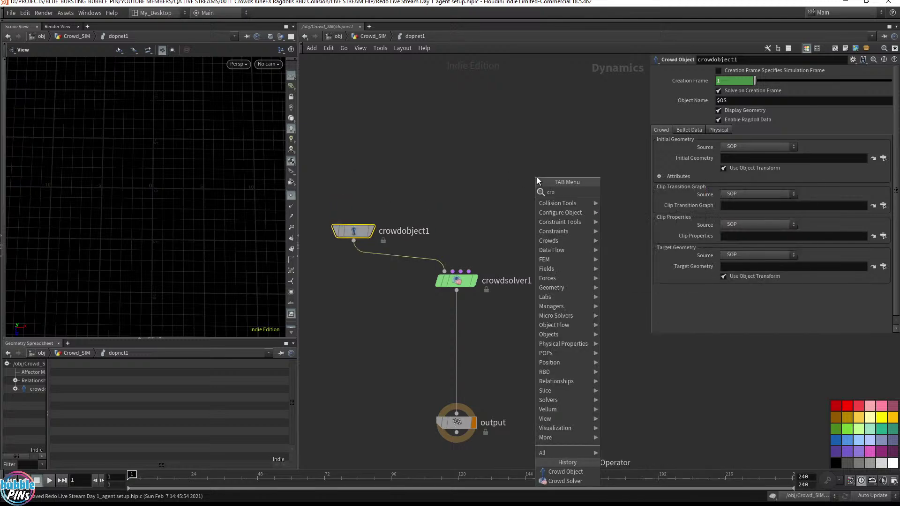
{"action": "key", "text": "Return"}
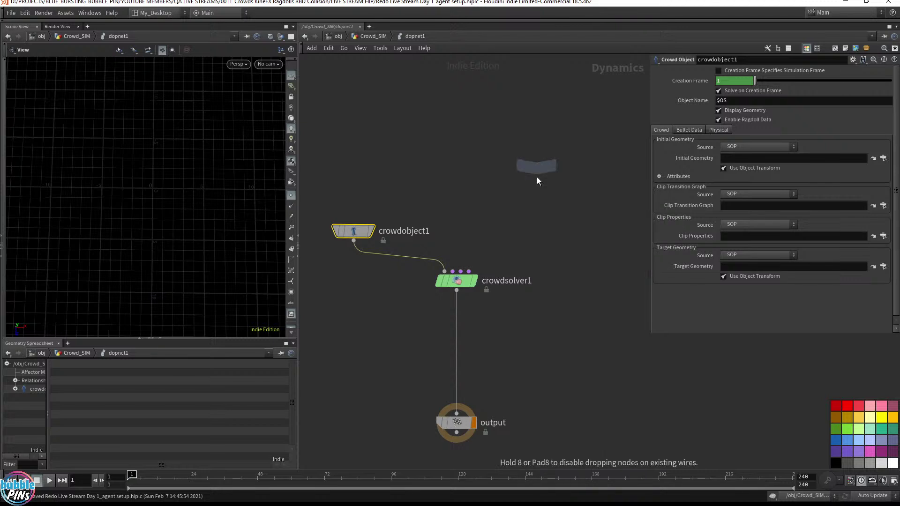
{"action": "left_click", "coordinate": [460, 115]}
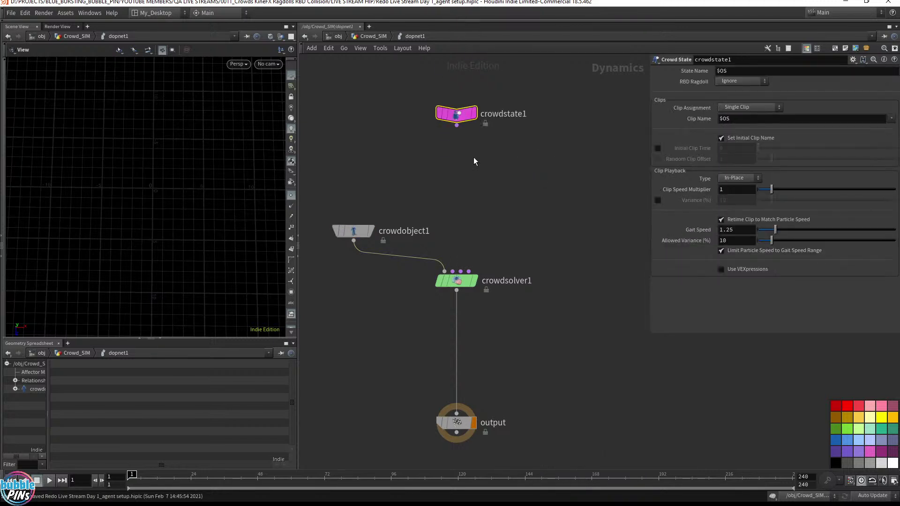
{"action": "left_click_drag", "start_coordinate": [457, 125], "coordinate": [461, 270]}
Step: Set crowdobject1's initial geometry to /obj/Crowd_SIM/OUT_Crowd_Source
{"action": "left_click", "coordinate": [376, 36]}
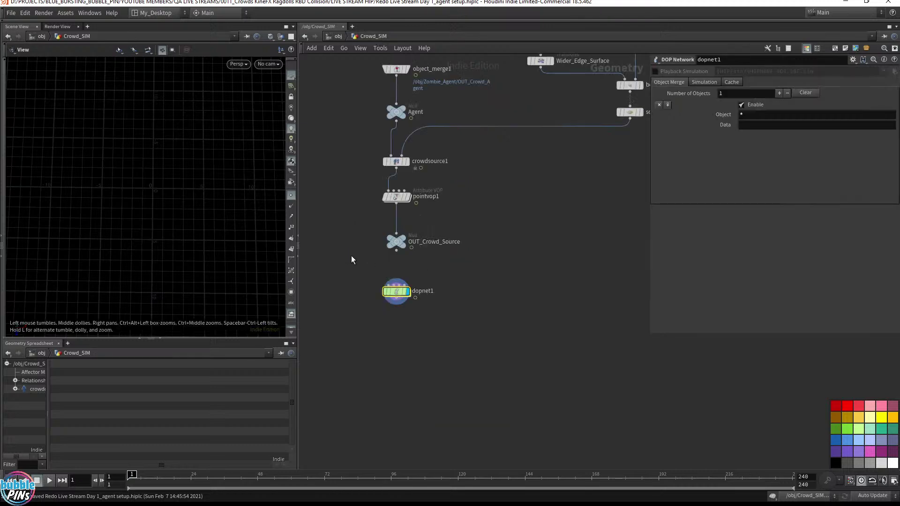
{"action": "left_click_drag", "start_coordinate": [352, 259], "coordinate": [477, 220]}
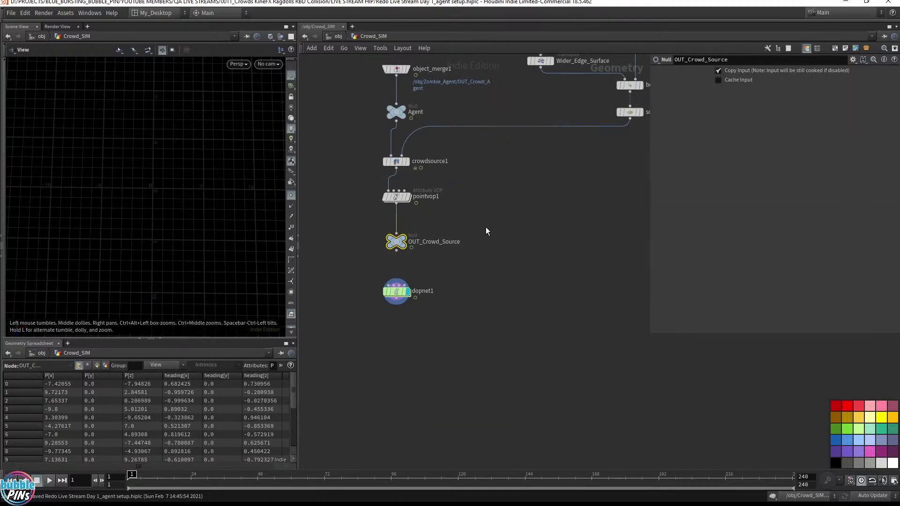
{"action": "double_click", "coordinate": [394, 292]}
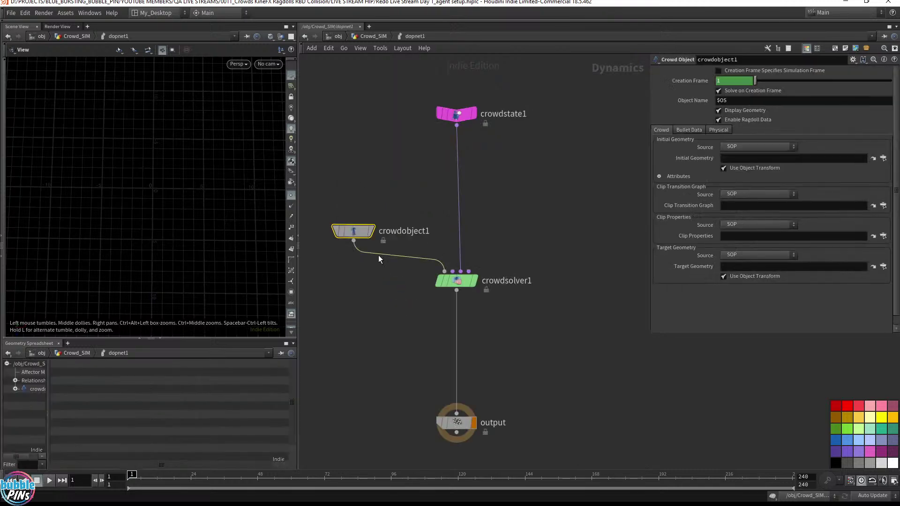
{"action": "type", "text": "/obj/Crowd_SIM/OUT_Crowd_Source"}
{"action": "key", "text": "Return"}
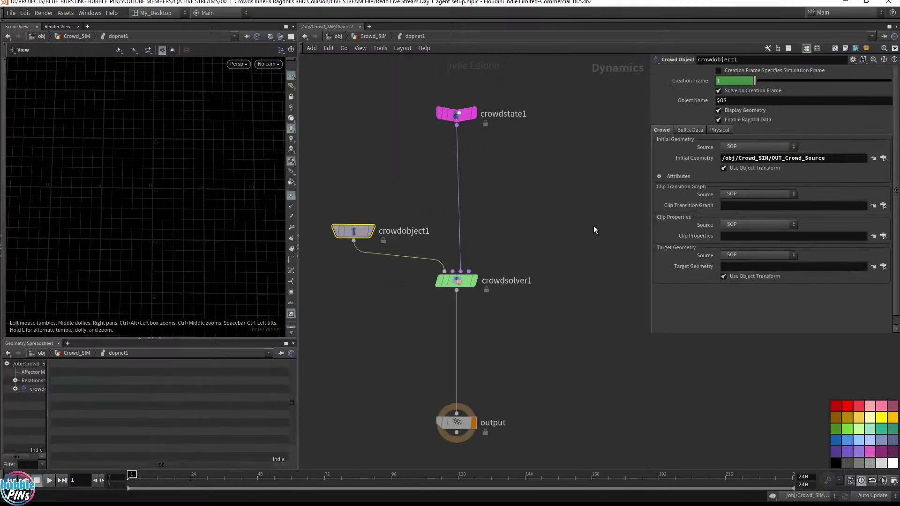
{"action": "left_click", "coordinate": [593, 225]}
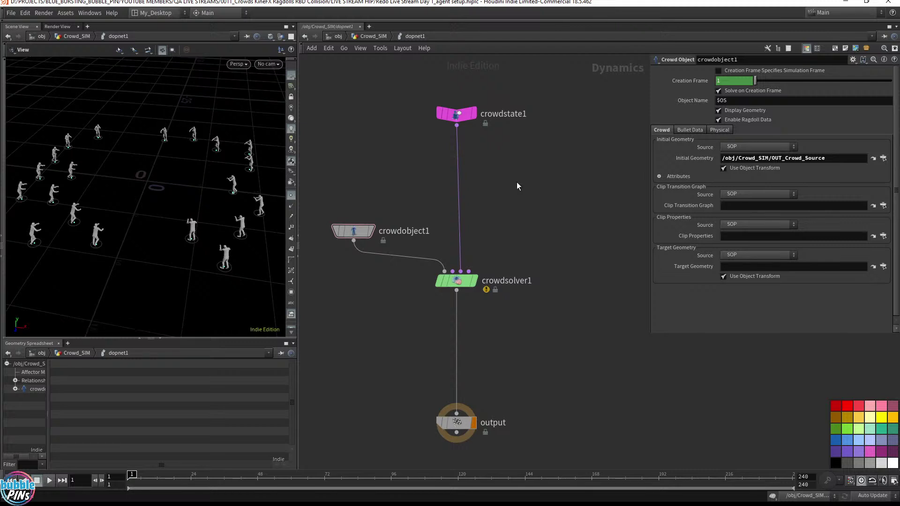
Step: Copy the clip name zombie_walk from agentclip1 inside the Zombie_Agent geometry network
{"action": "left_click_drag", "start_coordinate": [525, 145], "coordinate": [429, 97]}
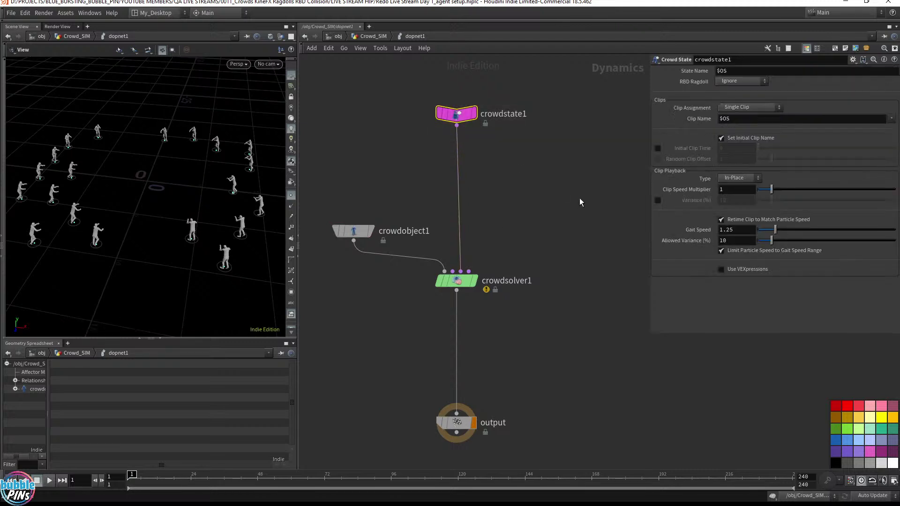
{"action": "left_click", "coordinate": [379, 36]}
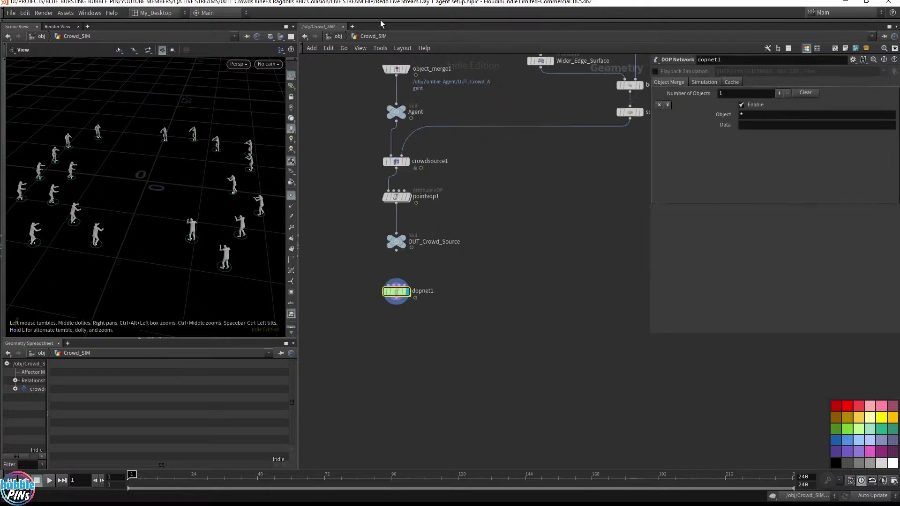
{"action": "middle_click_drag", "start_coordinate": [544, 167], "coordinate": [542, 210]}
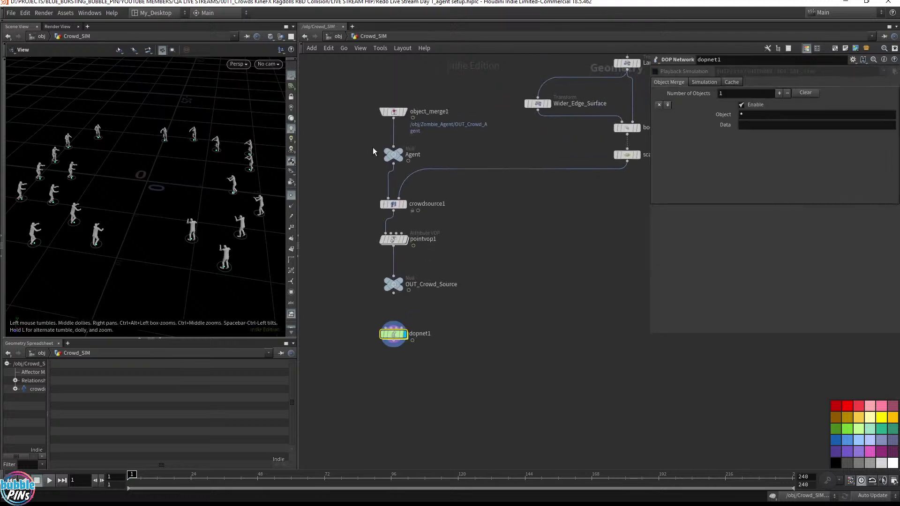
{"action": "left_click", "coordinate": [340, 36]}
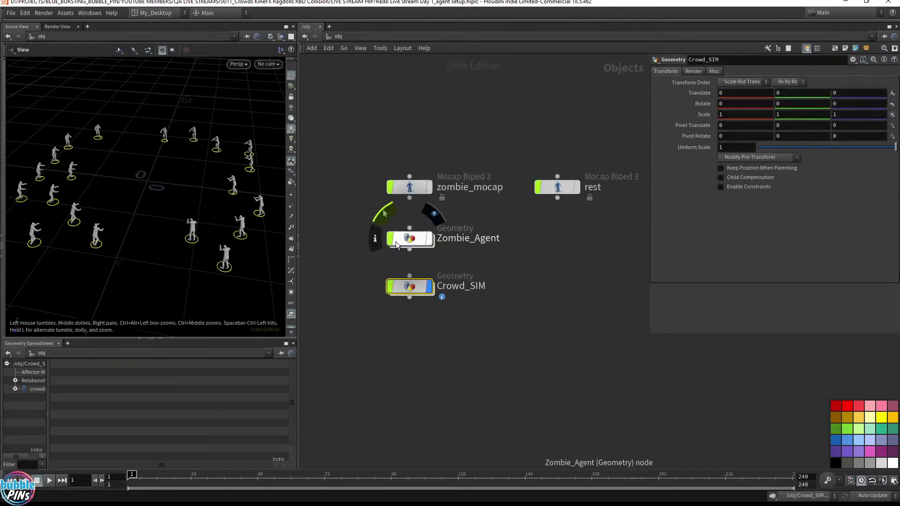
{"action": "double_click", "coordinate": [410, 239]}
{"action": "middle_click_drag", "start_coordinate": [443, 168], "coordinate": [400, 202]}
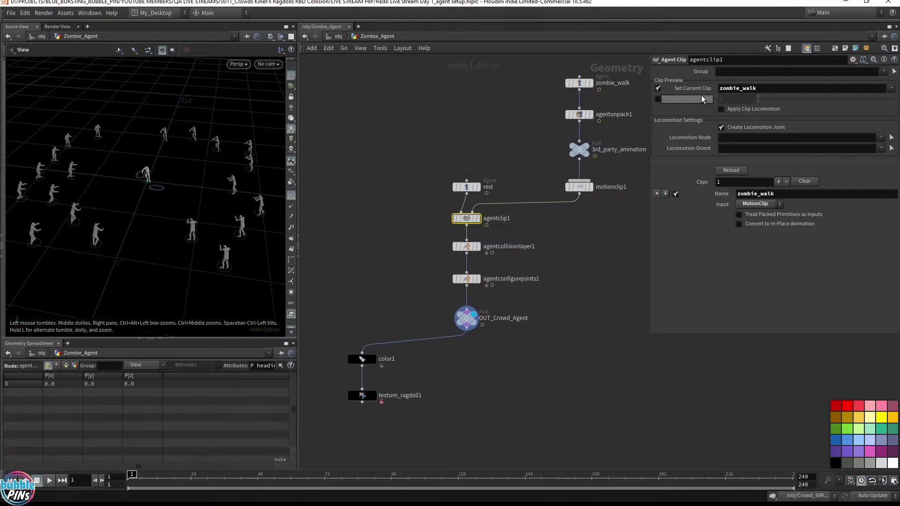
{"action": "left_click_drag", "start_coordinate": [783, 194], "coordinate": [680, 194]}
{"action": "key", "text": "ctrl+c"}
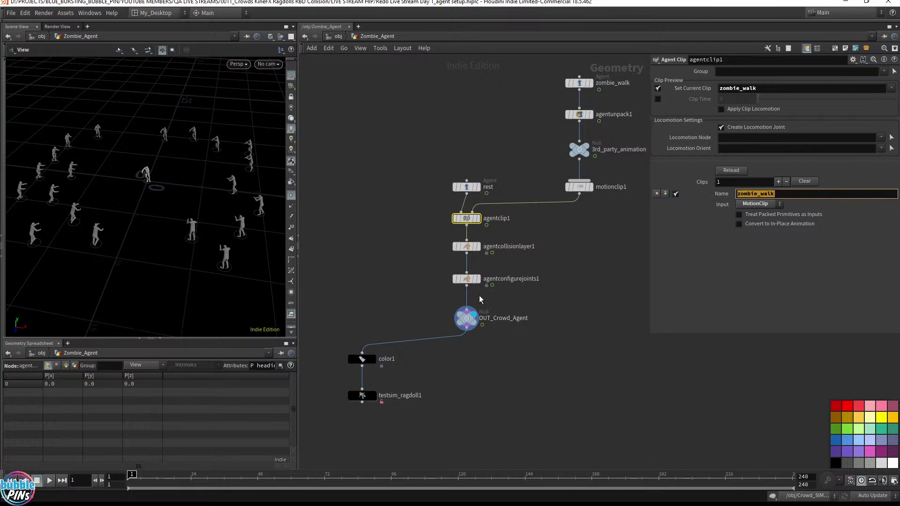
{"action": "left_click", "coordinate": [585, 253]}
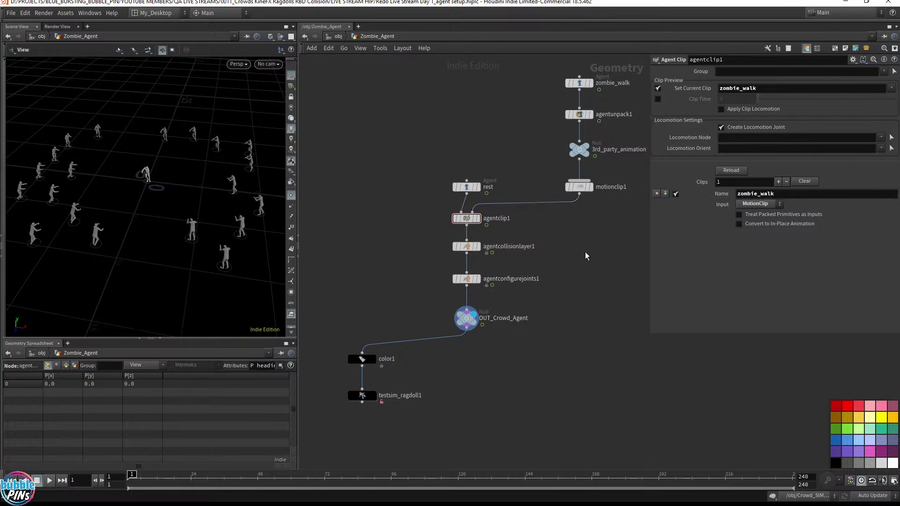
Step: Return to dopnet1 inside Crowd_SIM and rename crowdstate1 as zombie_walk
{"action": "left_click", "coordinate": [338, 37]}
{"action": "left_click", "coordinate": [407, 287]}
{"action": "double_click", "coordinate": [407, 288]}
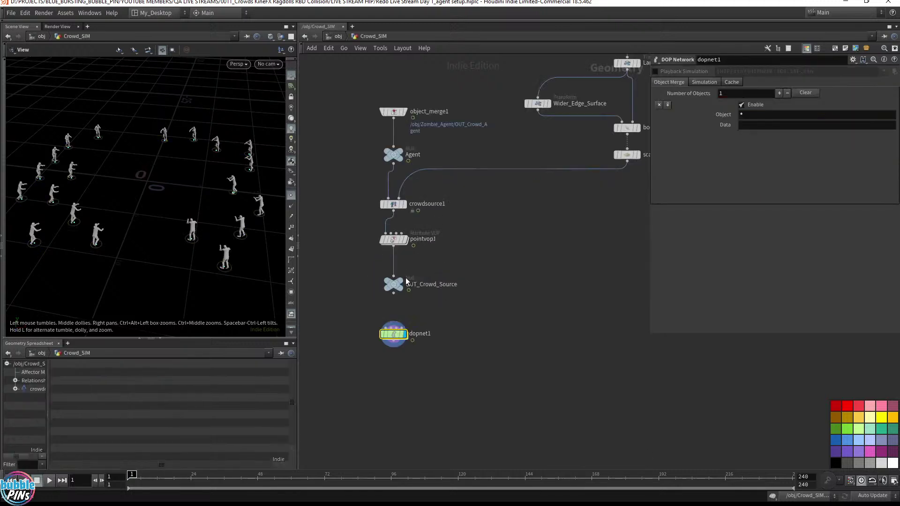
{"action": "double_click", "coordinate": [391, 334]}
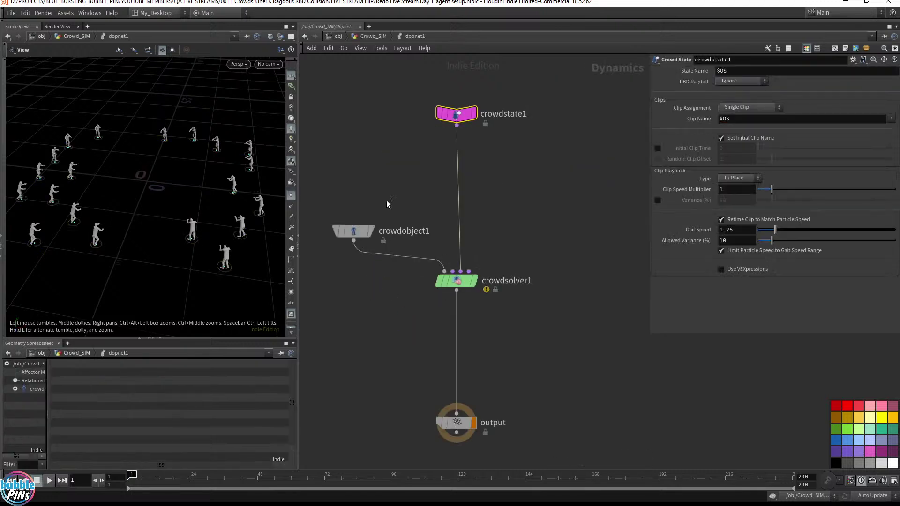
{"action": "double_click", "coordinate": [504, 114]}
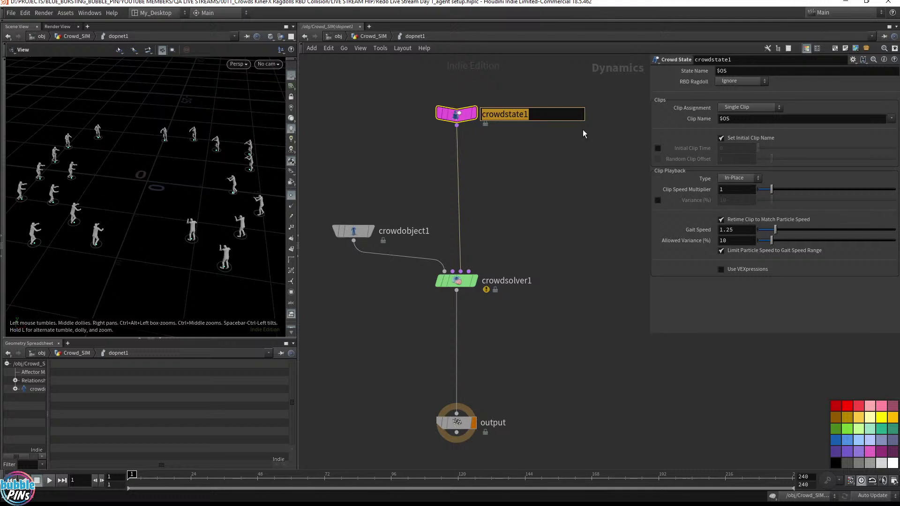
{"action": "key", "text": "ctrl+v"}
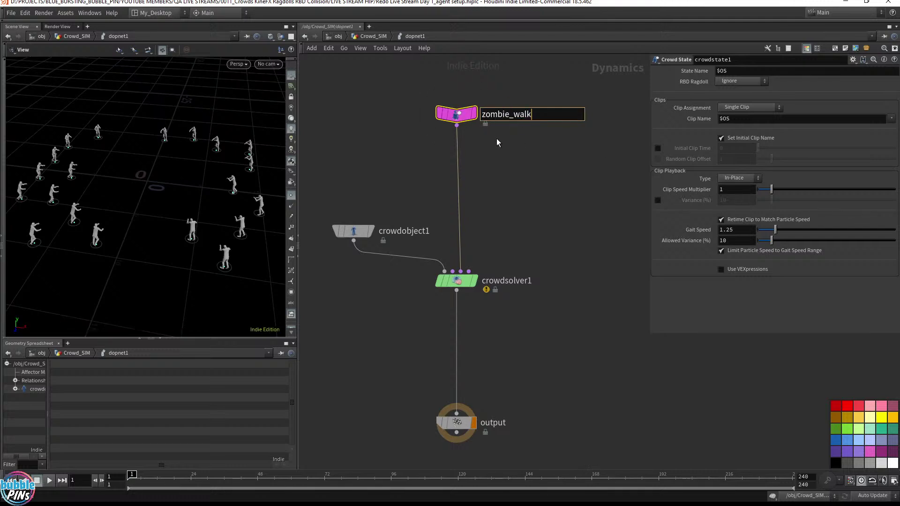
{"action": "key", "text": "Return"}
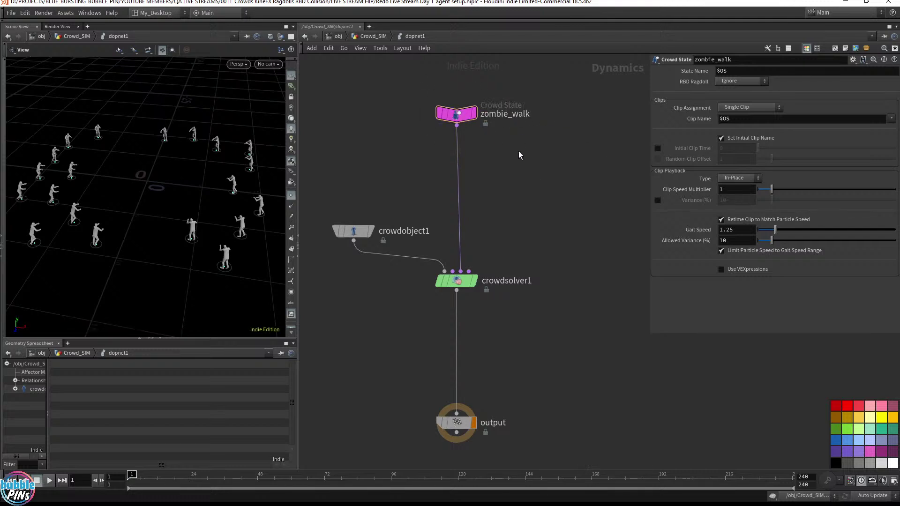
Step: Play the crowd simulation, rewind to the first frame, and check the zombie_walk node's name against its State Name setting
{"action": "key", "text": "Up"}
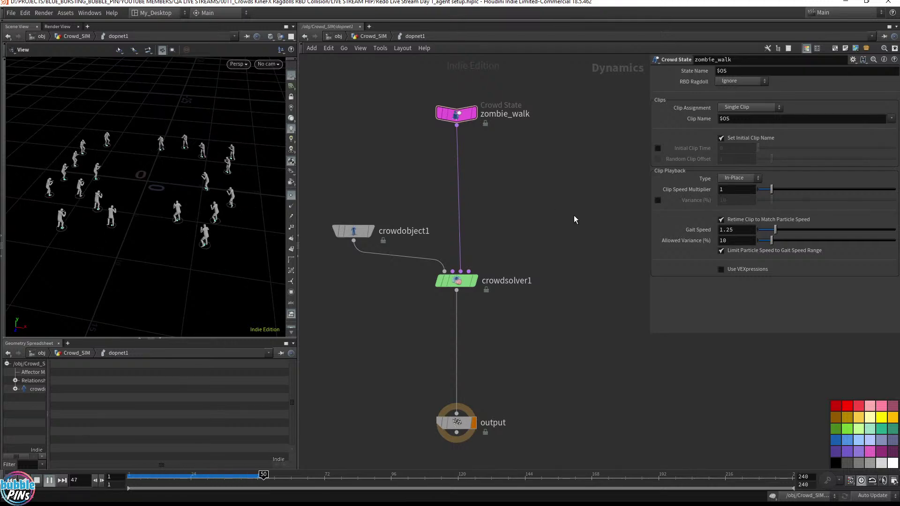
{"action": "key", "text": "ctrl+Up"}
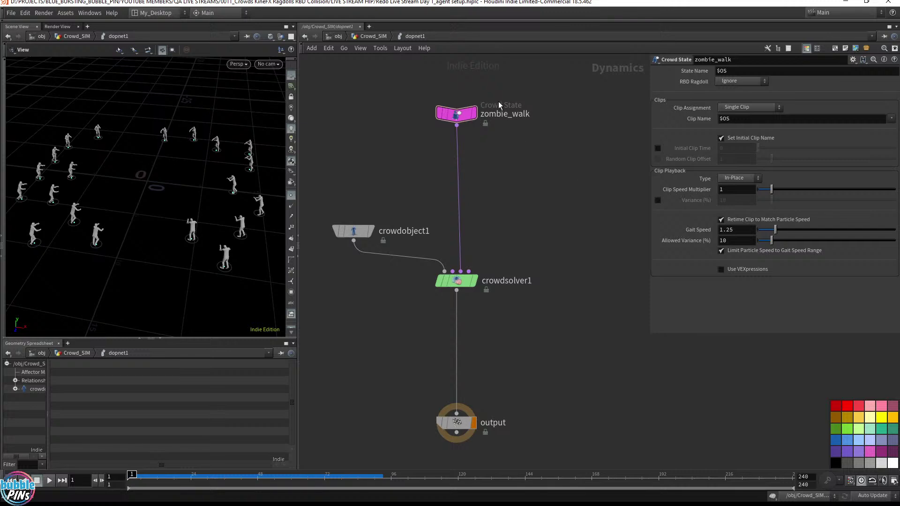
{"action": "left_click_drag", "start_coordinate": [499, 103], "coordinate": [457, 108]}
{"action": "left_click", "coordinate": [693, 72]}
{"action": "left_click_drag", "start_coordinate": [523, 147], "coordinate": [395, 77]}
{"action": "double_click", "coordinate": [533, 113]}
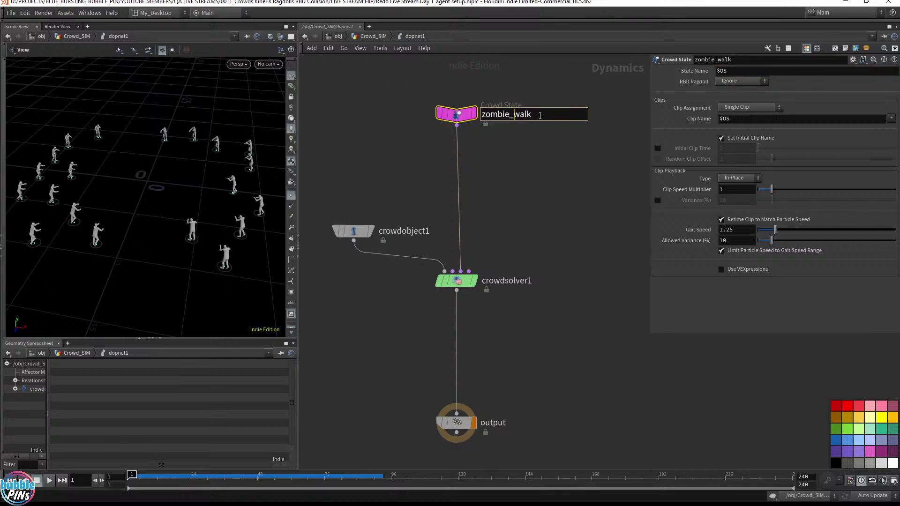
{"action": "double_click", "coordinate": [515, 114]}
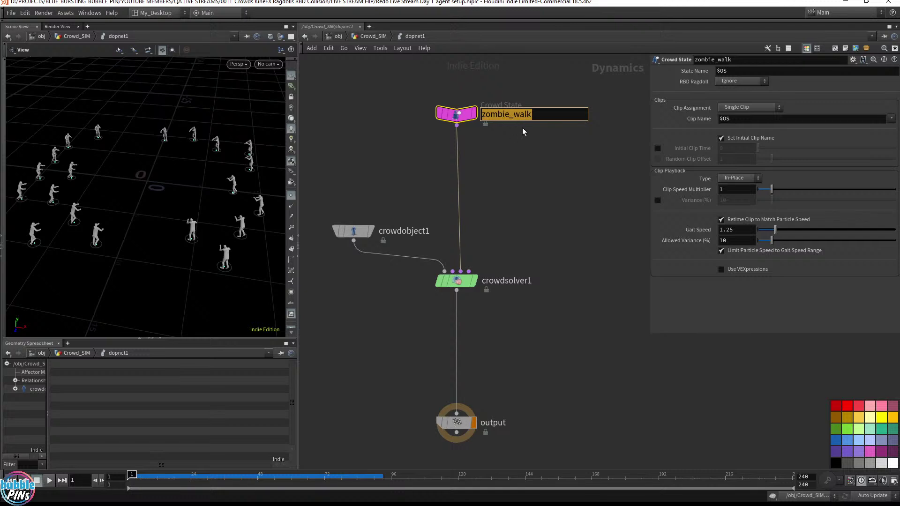
Step: Switch the network's wires to the right-angled style and select the zombie_walk state
{"action": "left_click", "coordinate": [542, 193]}
{"action": "key", "text": "shift+s"}
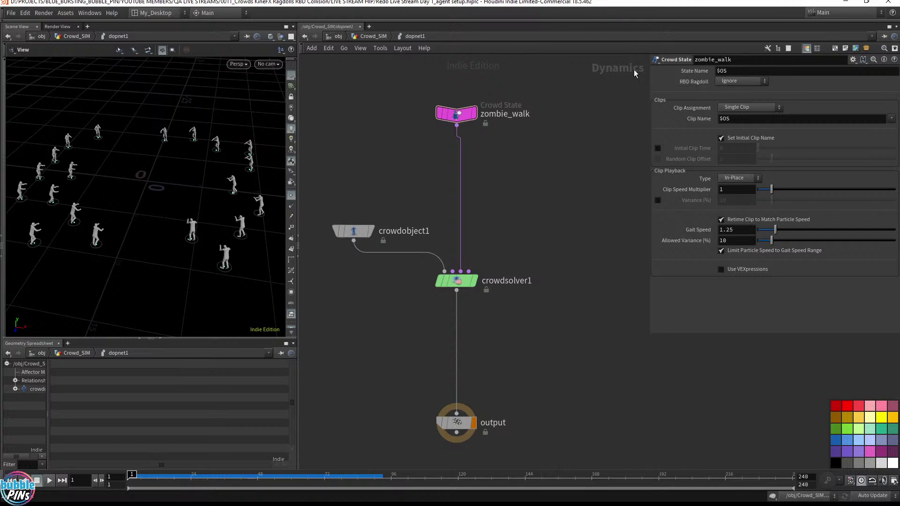
{"action": "left_click_drag", "start_coordinate": [530, 141], "coordinate": [401, 85]}
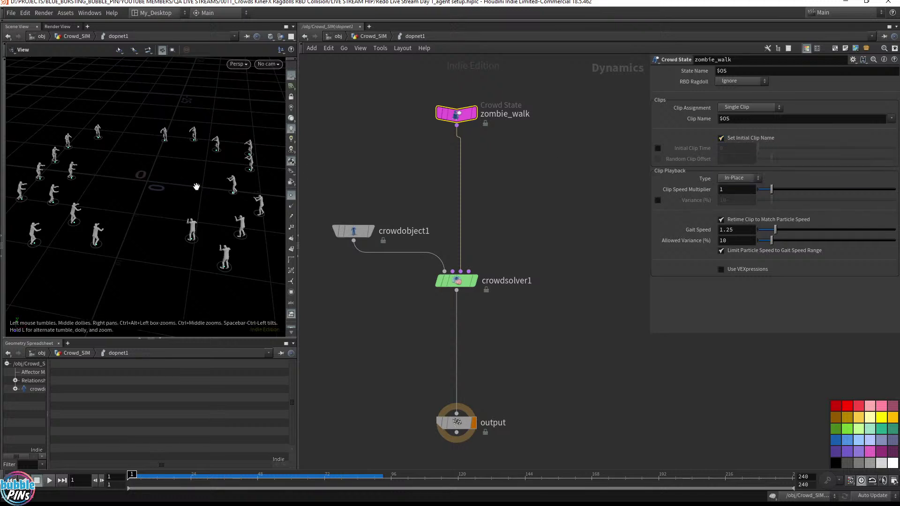
{"action": "mouse_move", "coordinate": [195, 187]}
{"action": "left_mouse_down"}
{"action": "mouse_move", "coordinate": [194, 175]}
{"action": "mouse_move", "coordinate": [211, 184]}
{"action": "mouse_move", "coordinate": [203, 184]}
{"action": "left_mouse_up"}
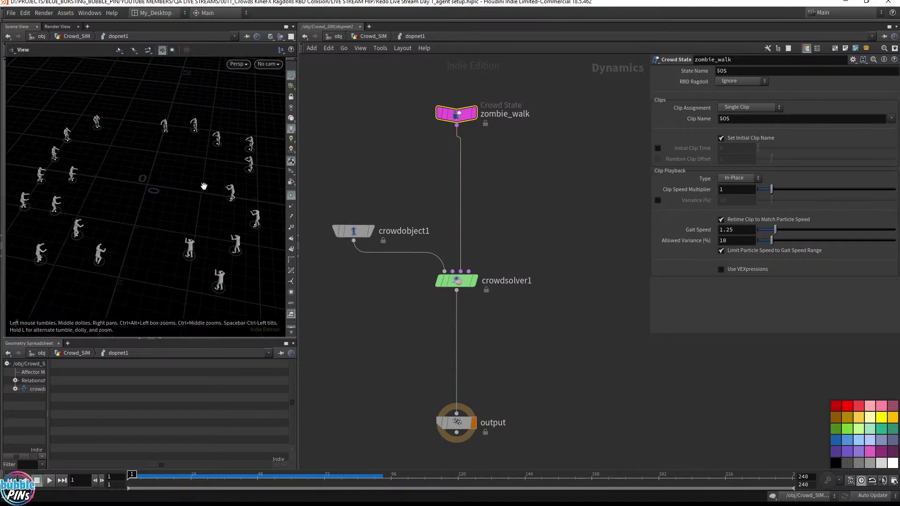
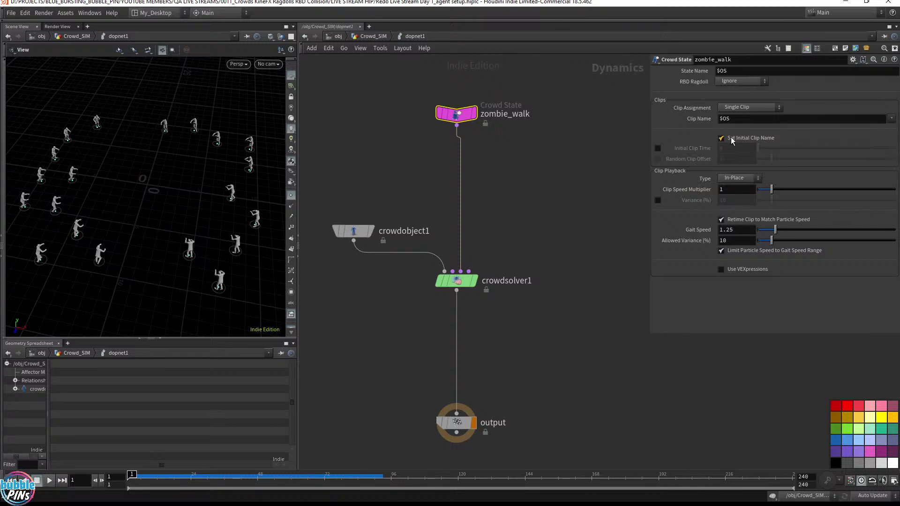
Step: Add a second Crowd State beside zombie_walk and name it ragdoll
{"action": "key", "text": "Tab"}
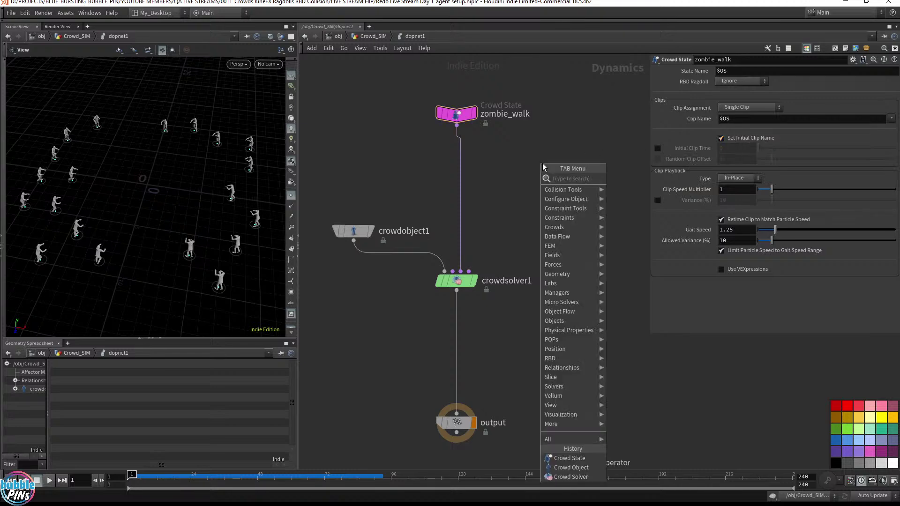
{"action": "type", "text": "crow"}
{"action": "key", "text": "Down"}
{"action": "key", "text": "Down"}
{"action": "key", "text": "Down"}
{"action": "key", "text": "Down"}
{"action": "key", "text": "Return"}
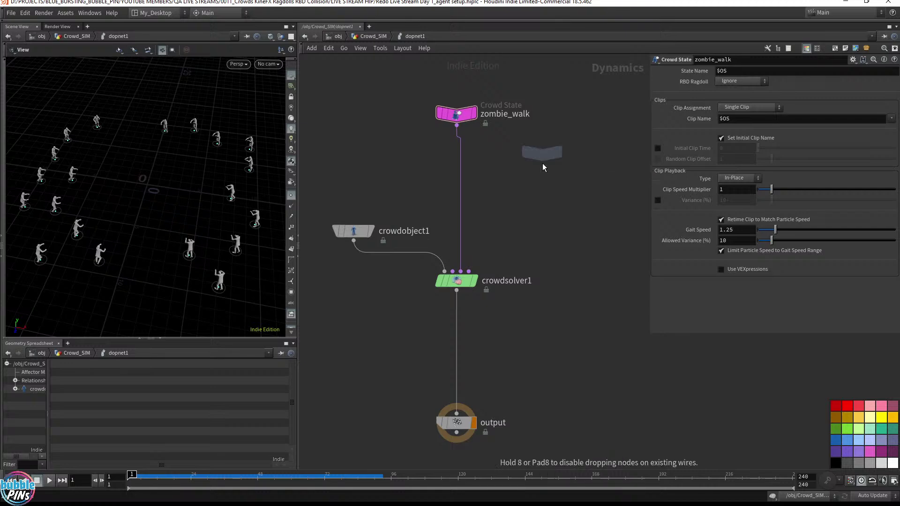
{"action": "left_click", "coordinate": [528, 158]}
{"action": "double_click", "coordinate": [583, 155]}
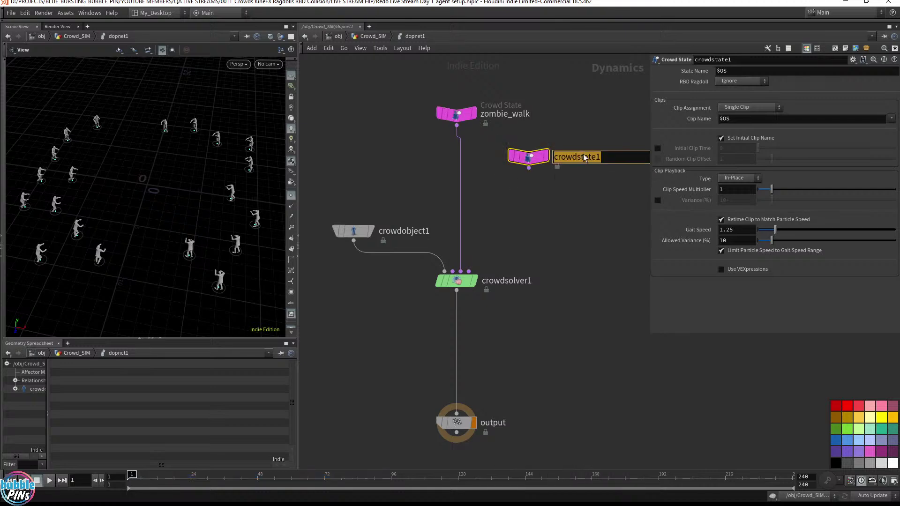
{"action": "type", "text": "ragdoll"}
{"action": "key", "text": "Return"}
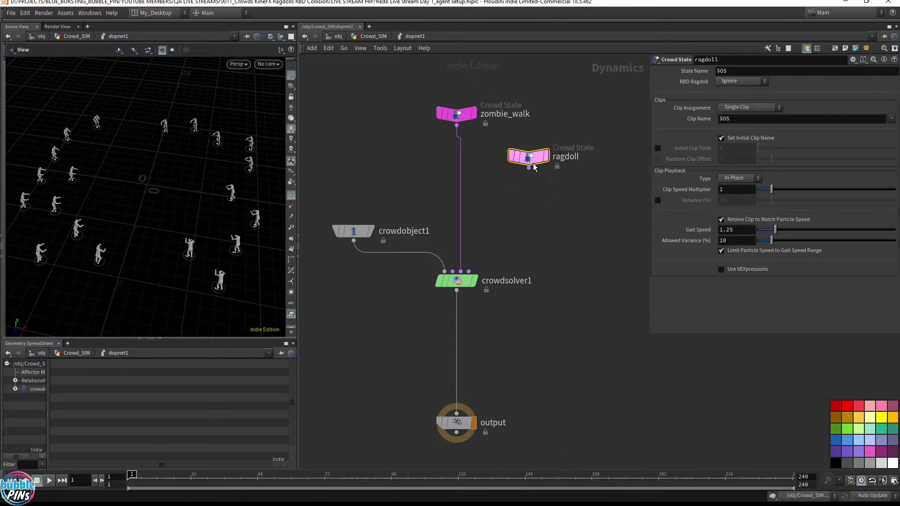
Step: Insert a Merge on the wire between zombie_walk and crowdsolver1 and connect the ragdoll state's output into it
{"action": "left_click_drag", "start_coordinate": [529, 158], "coordinate": [527, 147]}
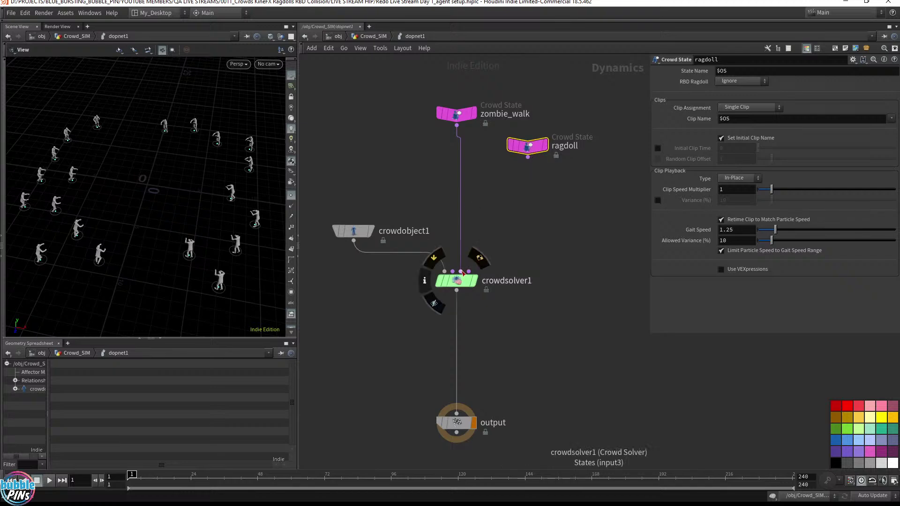
{"action": "left_click_drag", "start_coordinate": [445, 103], "coordinate": [610, 176]}
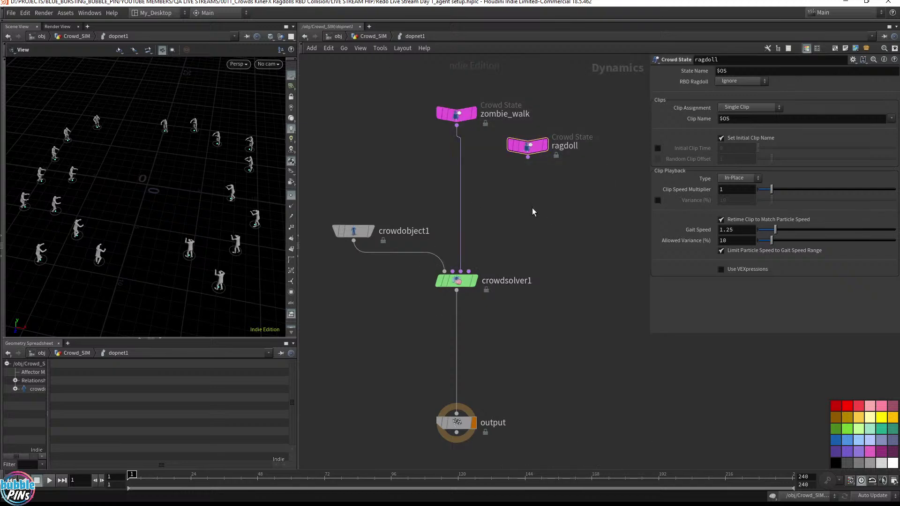
{"action": "key", "text": "Tab"}
{"action": "type", "text": "merge"}
{"action": "key", "text": "Return"}
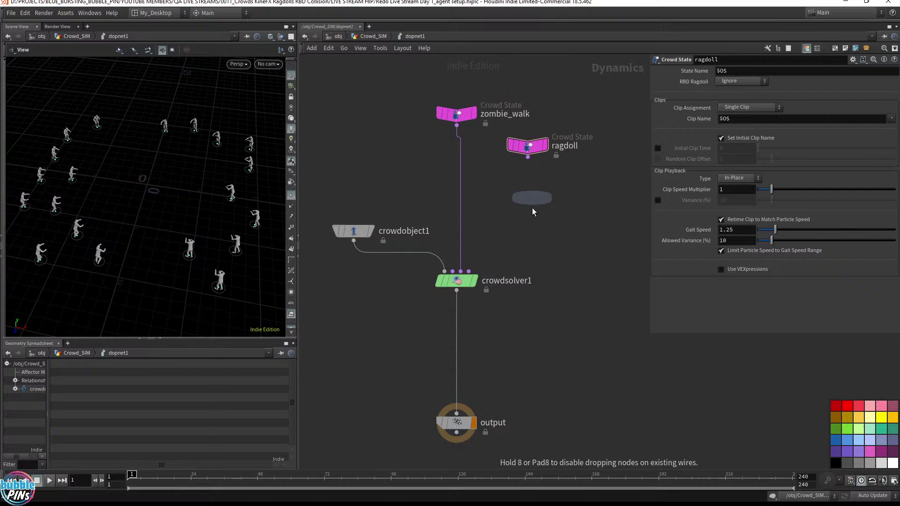
{"action": "left_click", "coordinate": [462, 186]}
{"action": "left_click_drag", "start_coordinate": [528, 157], "coordinate": [461, 181]}
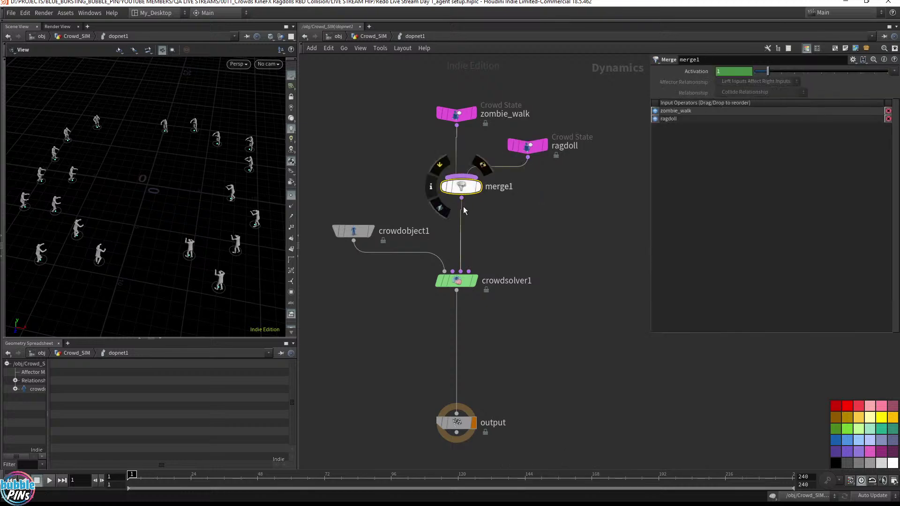
Step: Set the ragdoll state's RBD Ragdoll option to Active
{"action": "left_click", "coordinate": [532, 149]}
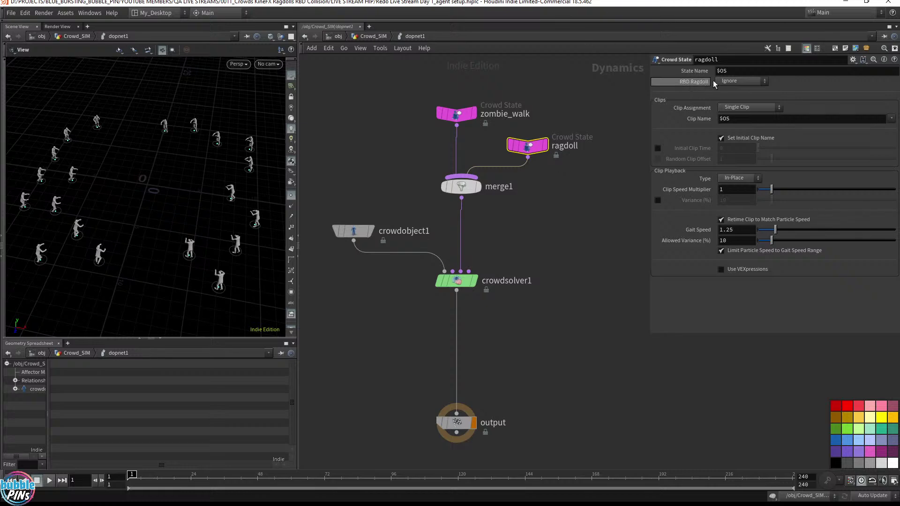
{"action": "left_click", "coordinate": [731, 81]}
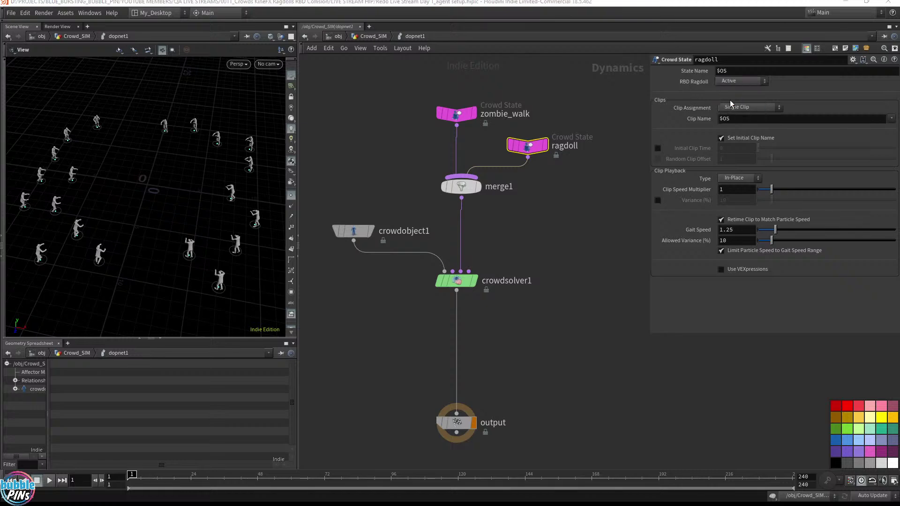
Step: Apply the Active RBD Ragdoll option to the ragdoll state and compare its parameters with those of zombie_walk
{"action": "left_click", "coordinate": [730, 100]}
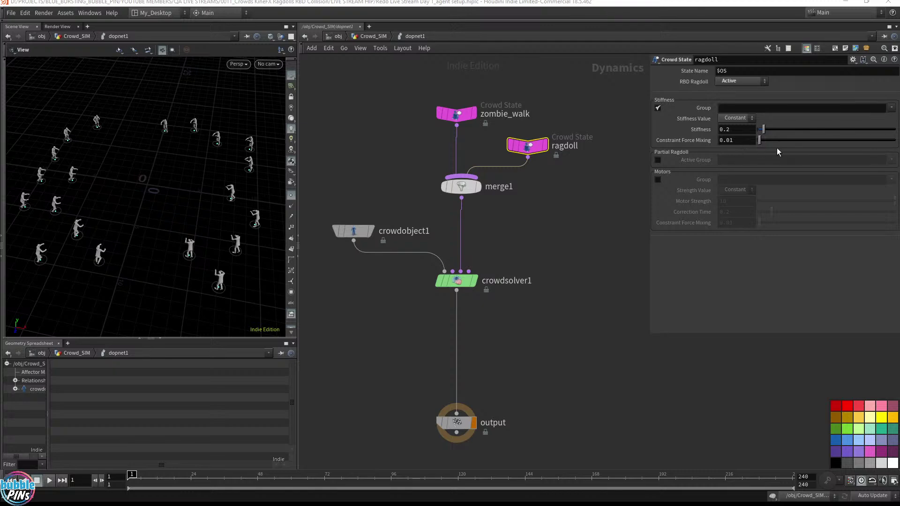
{"action": "left_click_drag", "start_coordinate": [399, 90], "coordinate": [471, 126]}
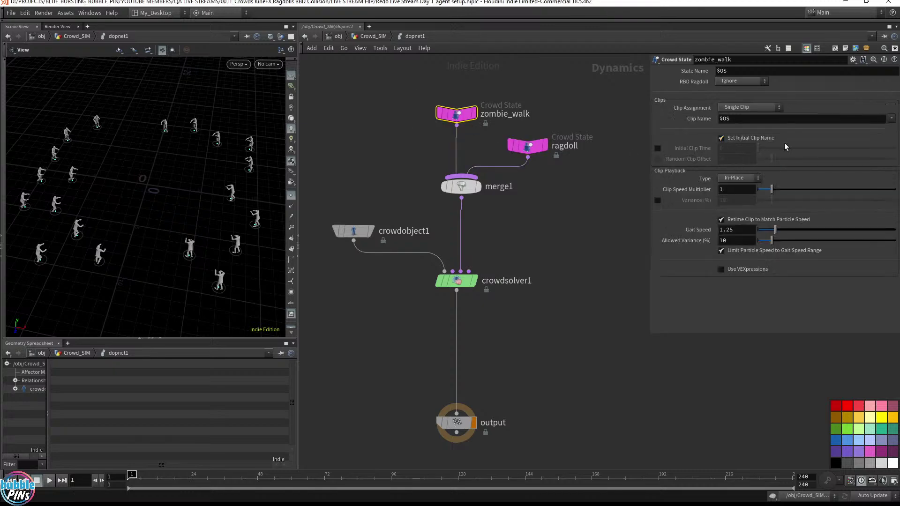
{"action": "left_click_drag", "start_coordinate": [618, 181], "coordinate": [507, 124]}
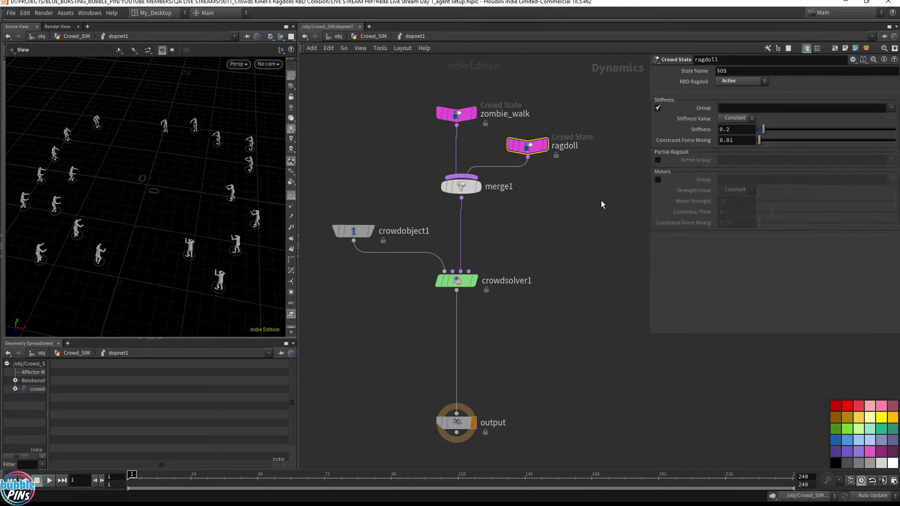
Step: Play the crowd simulation with both states merged and return to the first frame
{"action": "left_click", "coordinate": [581, 236]}
{"action": "key", "text": "Up"}
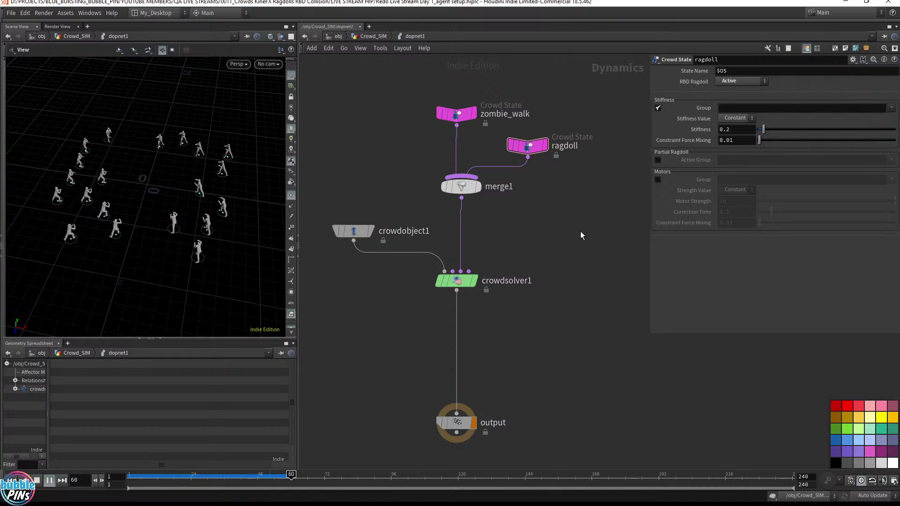
{"action": "key", "text": "ctrl+Up"}
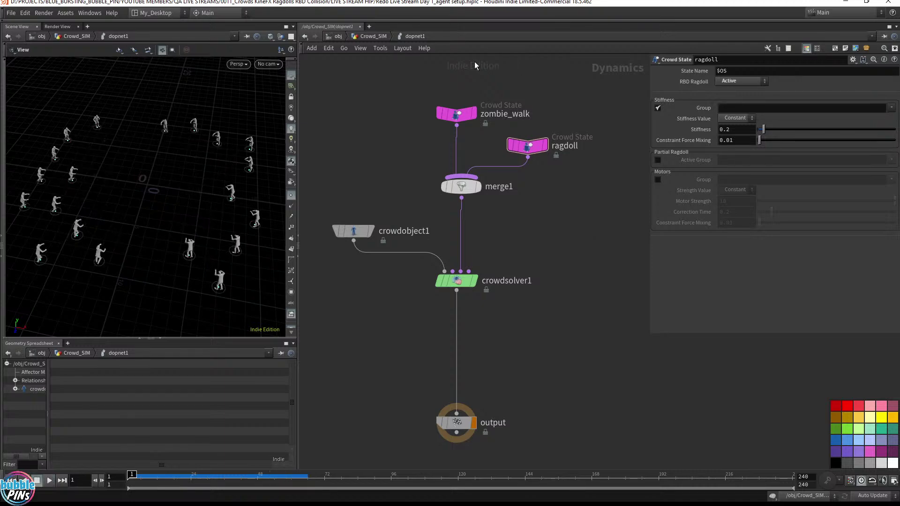
Step: Connect the ragdoll state directly to crowdsolver1, move zombie_walk and merge1 aside, and cut the wire from ragdoll to merge1
{"action": "left_click", "coordinate": [528, 157]}
{"action": "key", "text": "Escape"}
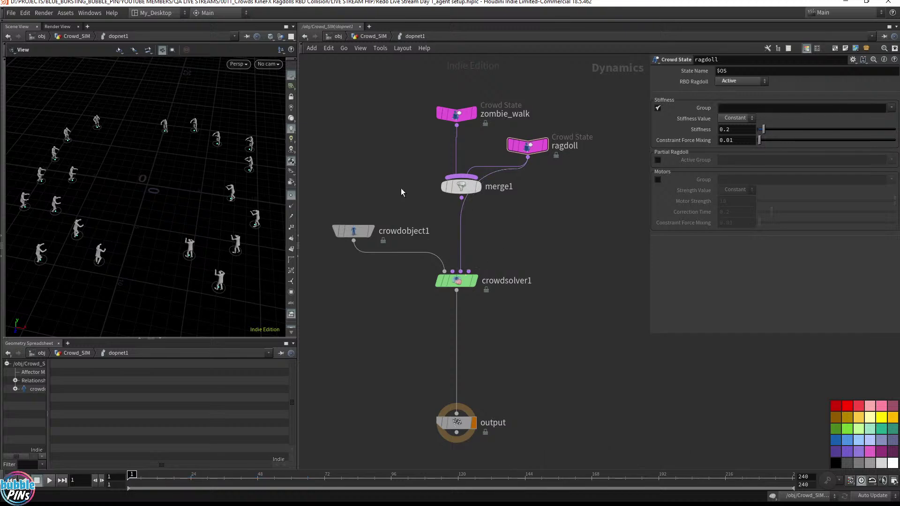
{"action": "left_click_drag", "start_coordinate": [391, 98], "coordinate": [355, 138]}
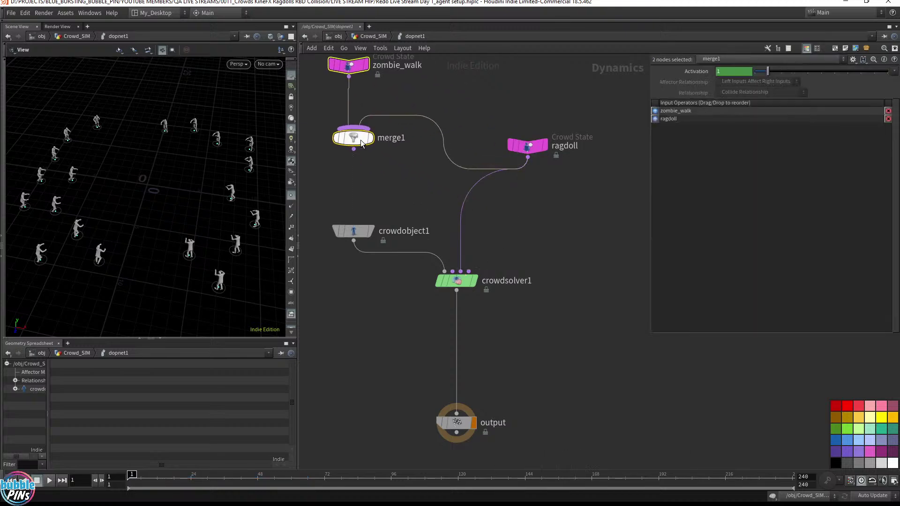
{"action": "key", "text": "y"}
{"action": "left_click_drag", "start_coordinate": [462, 115], "coordinate": [436, 136]}
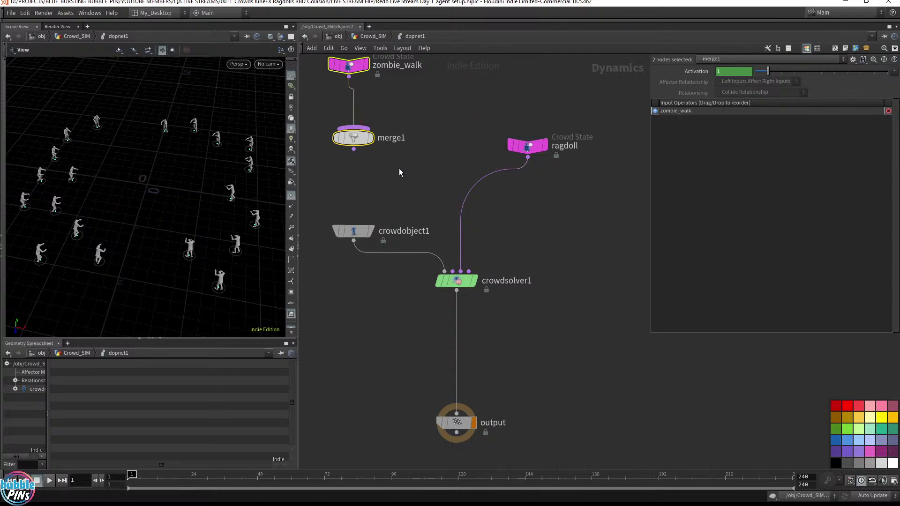
Step: Color the disconnected zombie_walk and merge1 nodes black
{"action": "left_click_drag", "start_coordinate": [333, 178], "coordinate": [393, 71]}
{"action": "left_click", "coordinate": [835, 463]}
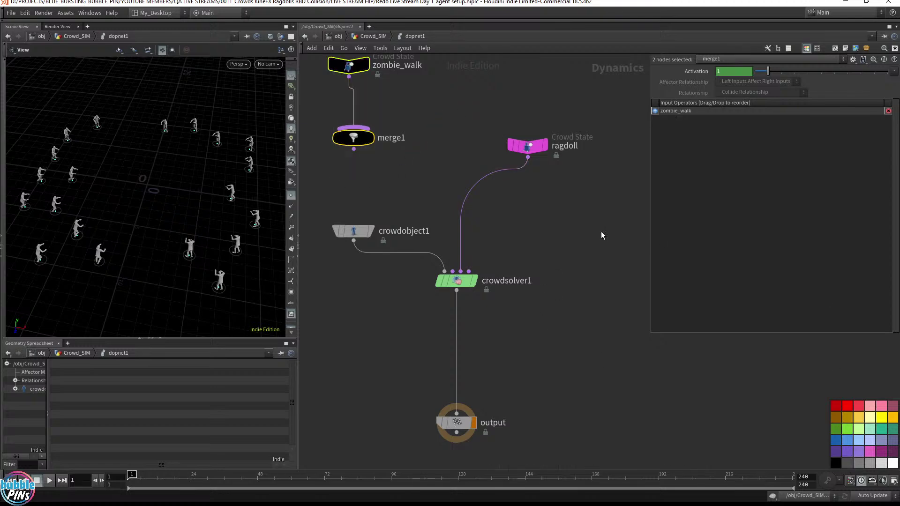
{"action": "left_click", "coordinate": [594, 214]}
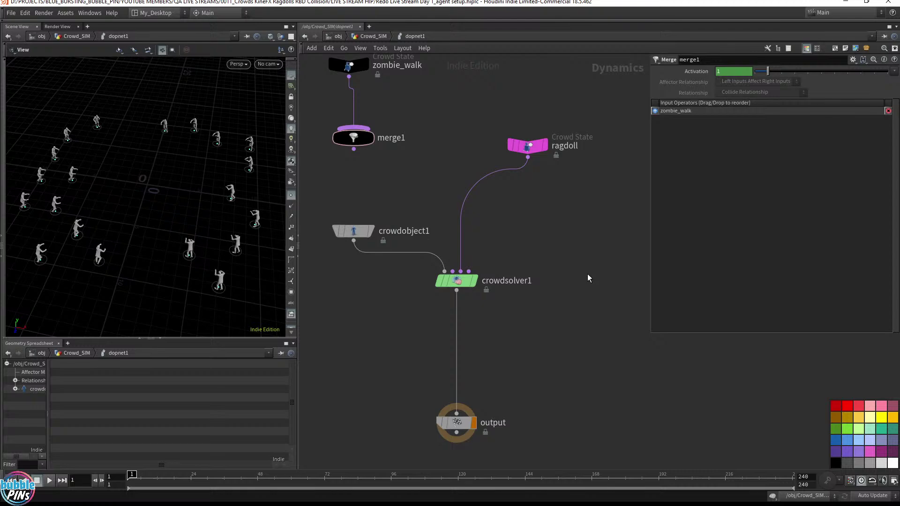
Step: Play the simulation with only the ragdoll state connected, return to the first frame and save the scene
{"action": "key", "text": "Up"}
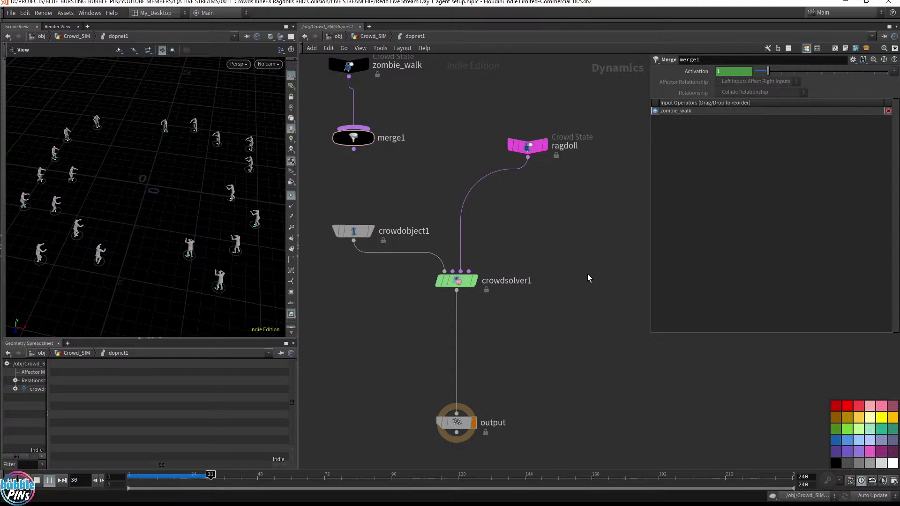
{"action": "key", "text": "ctrl+Up"}
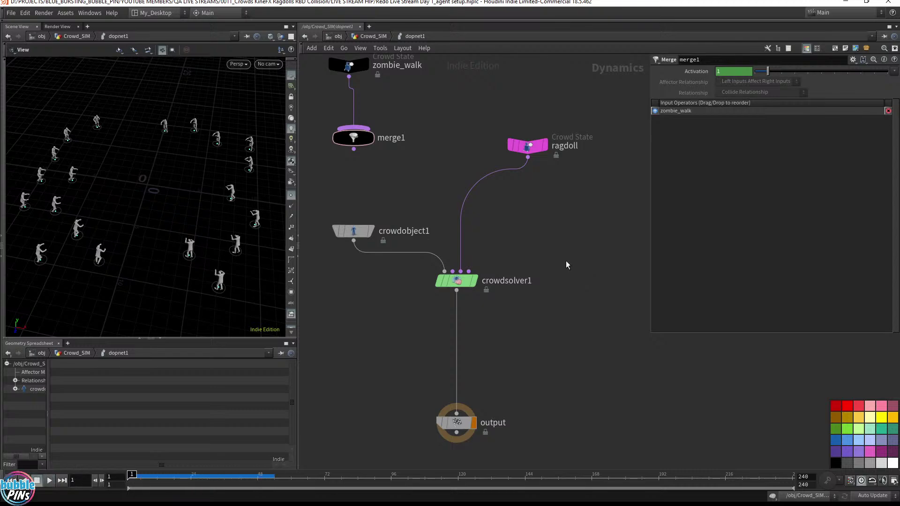
{"action": "key", "text": "ctrl+s"}
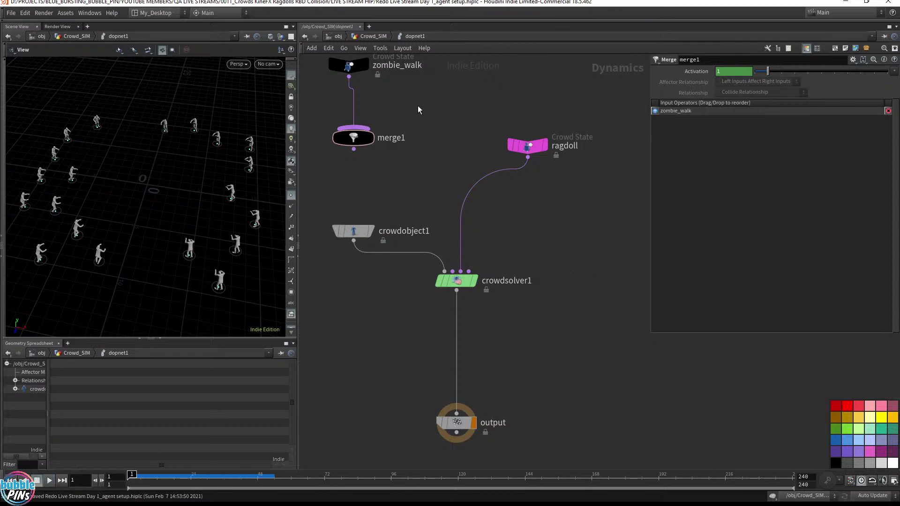
Step: Examine the network inside Zombie_Agent's testsim_ragdoll1, including the build_constraint_network parameters
{"action": "mouse_move", "coordinate": [530, 150]}
{"action": "left_click", "coordinate": [373, 37]}
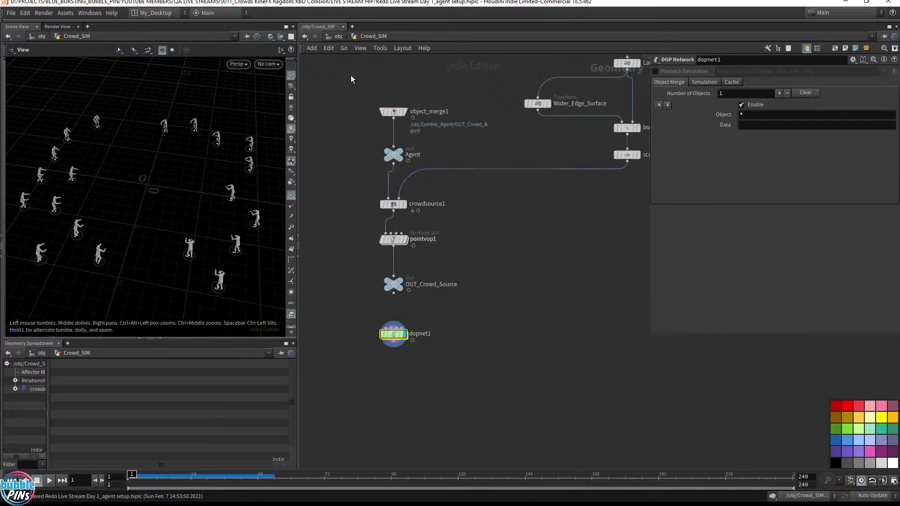
{"action": "left_click", "coordinate": [337, 37]}
{"action": "double_click", "coordinate": [416, 243]}
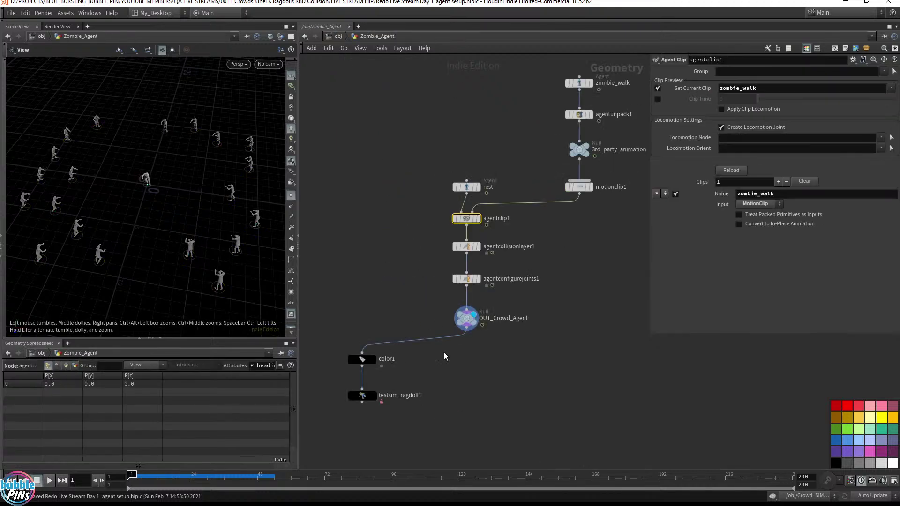
{"action": "left_click", "coordinate": [362, 396]}
{"action": "double_click", "coordinate": [362, 396]}
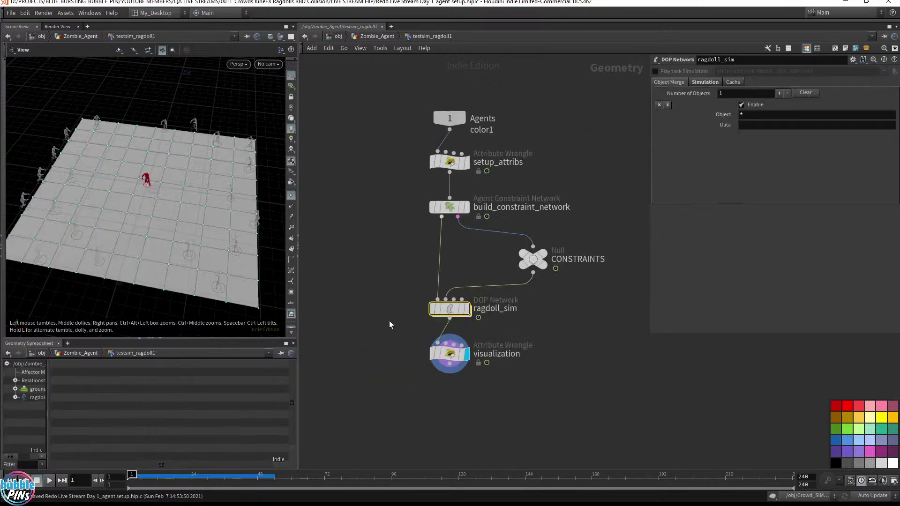
{"action": "left_click_drag", "start_coordinate": [582, 230], "coordinate": [585, 227]}
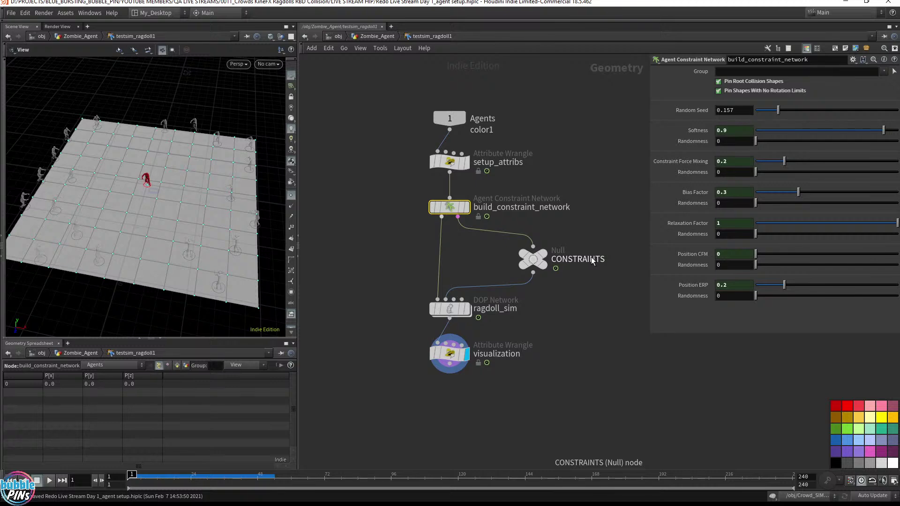
Step: Return to Crowd_SIM's dopnet1 and check the ragdoll state's name and RBD Ragdoll settings
{"action": "left_click", "coordinate": [375, 37]}
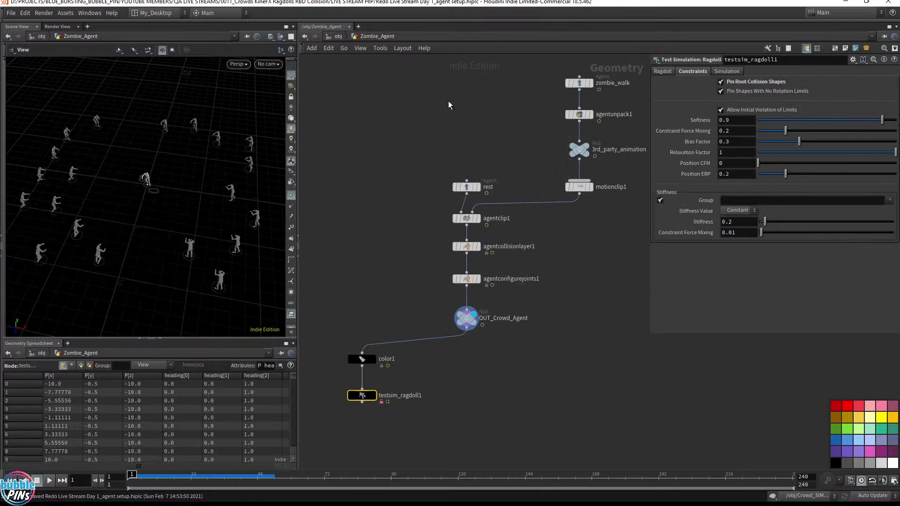
{"action": "left_click", "coordinate": [338, 36]}
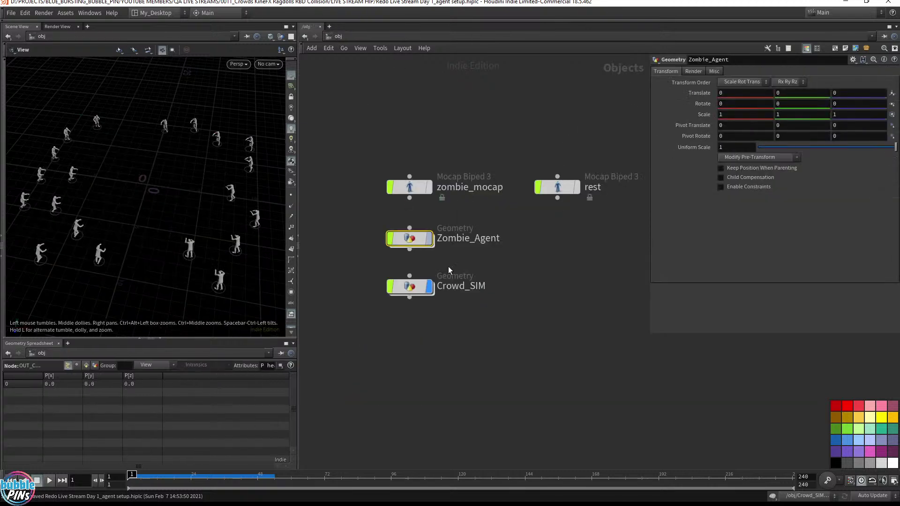
{"action": "left_click", "coordinate": [415, 287]}
{"action": "double_click", "coordinate": [415, 286]}
{"action": "double_click", "coordinate": [396, 331]}
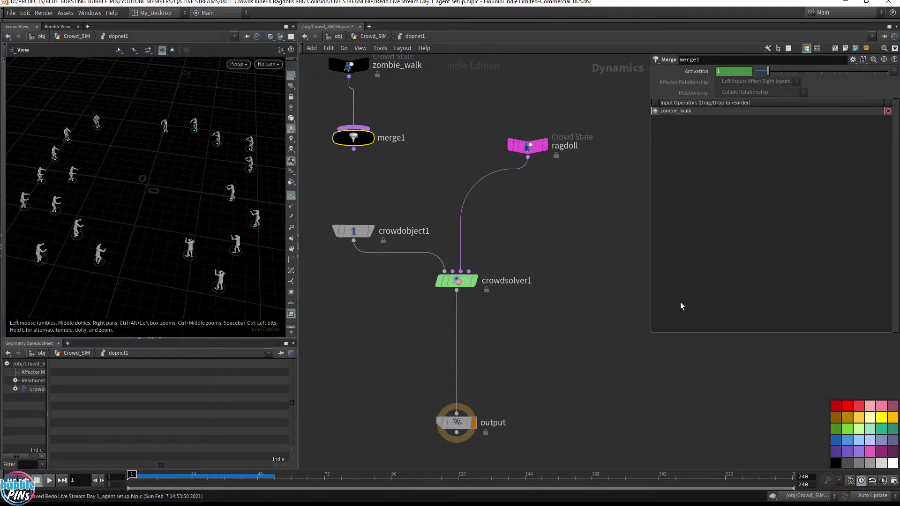
{"action": "left_click_drag", "start_coordinate": [591, 179], "coordinate": [516, 110]}
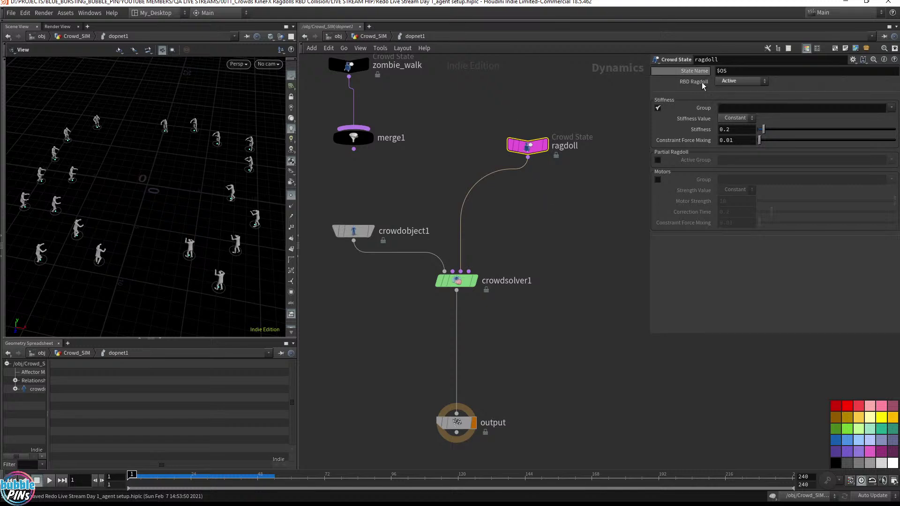
{"action": "left_click_drag", "start_coordinate": [476, 115], "coordinate": [581, 187]}
Step: Set the Initial State of Crowd_SIM's crowdsource1 to ragdoll
{"action": "left_click", "coordinate": [370, 36]}
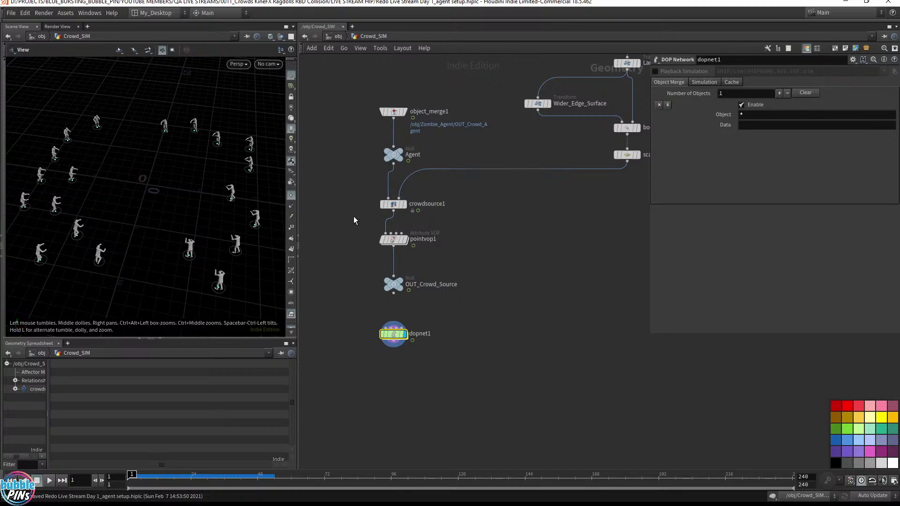
{"action": "left_click_drag", "start_coordinate": [354, 215], "coordinate": [477, 185]}
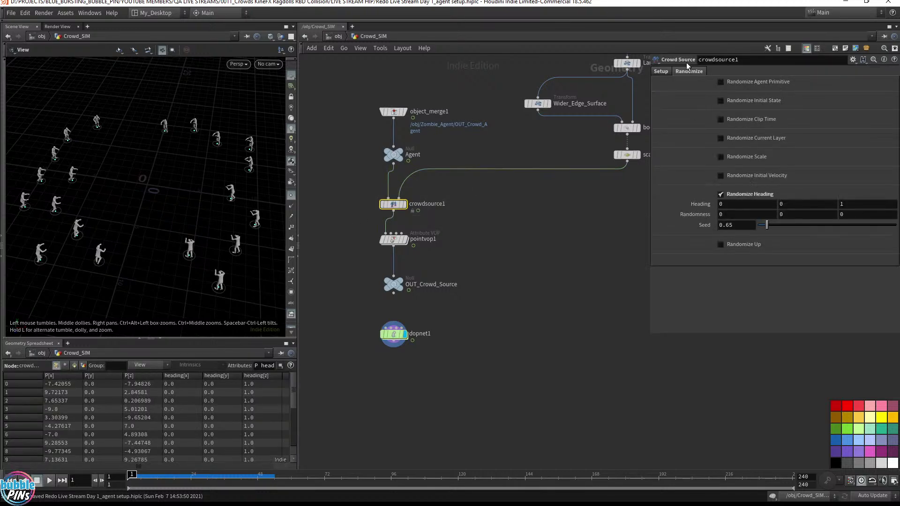
{"action": "left_click", "coordinate": [661, 71]}
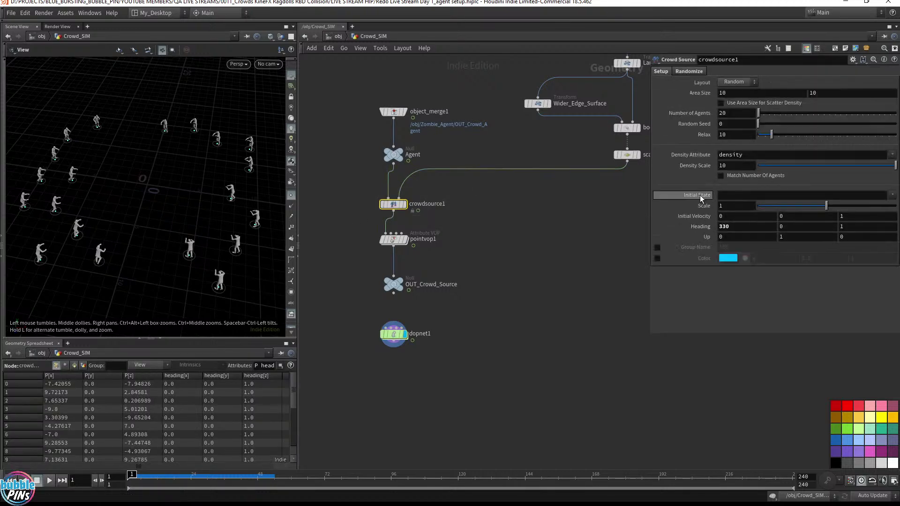
{"action": "left_click", "coordinate": [891, 195]}
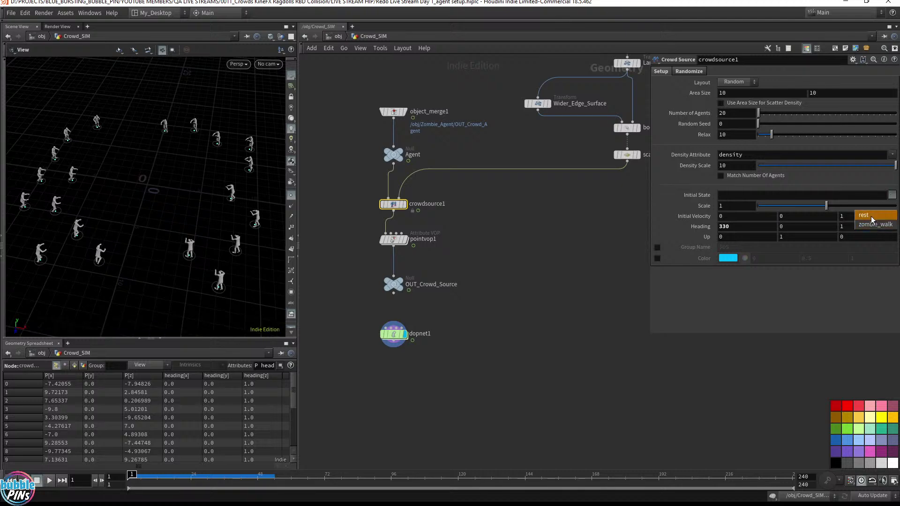
{"action": "left_click", "coordinate": [752, 195]}
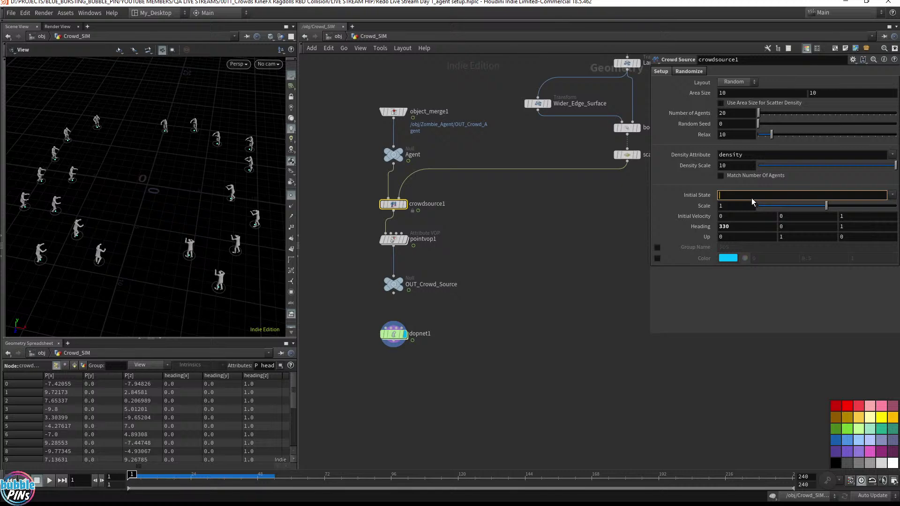
{"action": "type", "text": "ragdoll"}
{"action": "key", "text": "Return"}
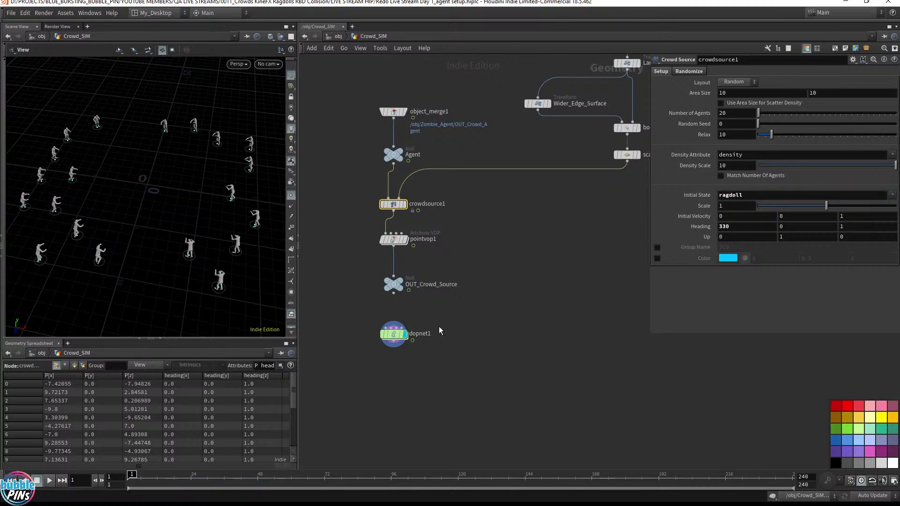
Step: Play the simulation inside dopnet1 to check how the agents behave with the ragdoll initial state
{"action": "left_click", "coordinate": [396, 335]}
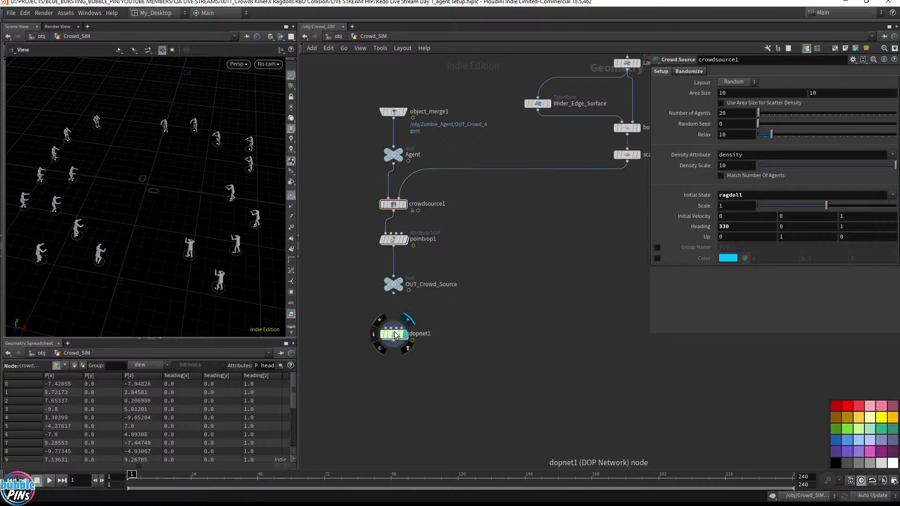
{"action": "double_click", "coordinate": [395, 334]}
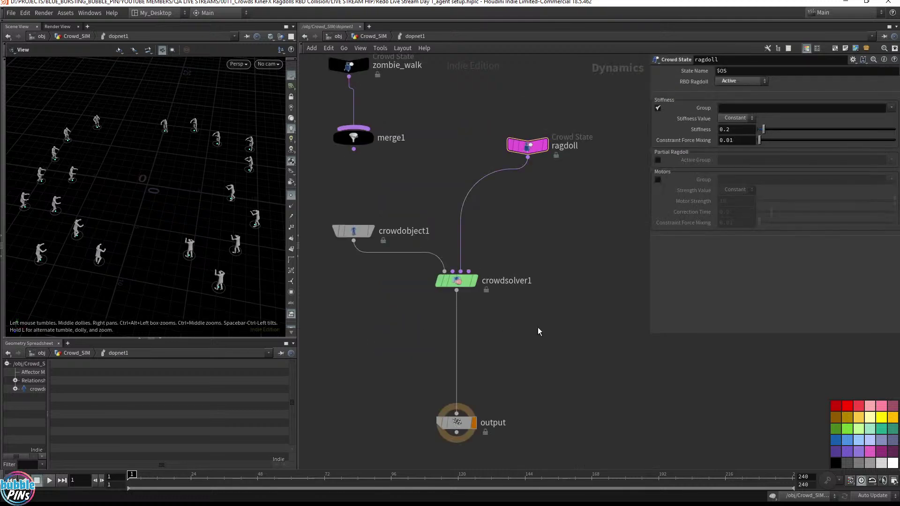
{"action": "key", "text": "Up"}
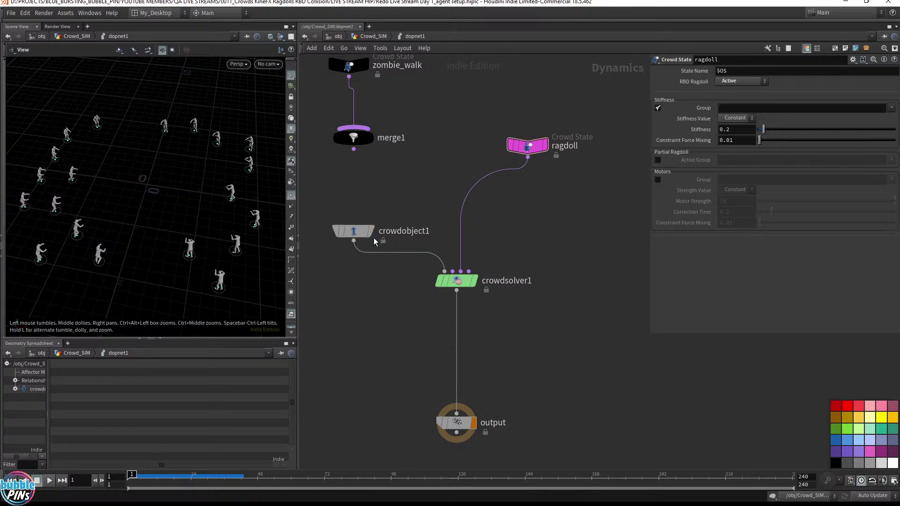
Step: Open the ragdoll_sim DOP network inside Zombie_Agent's testsim_ragdoll1 for reference
{"action": "left_click", "coordinate": [338, 36]}
{"action": "double_click", "coordinate": [424, 235]}
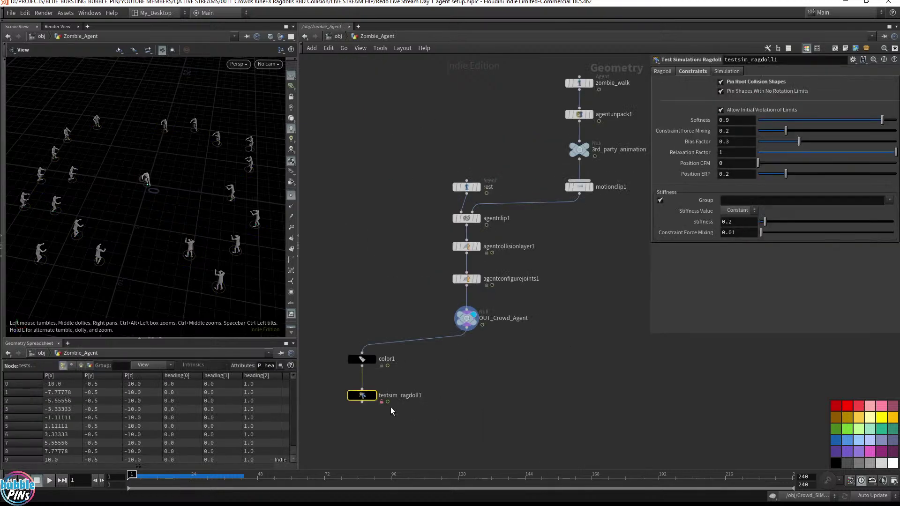
{"action": "double_click", "coordinate": [362, 395]}
{"action": "double_click", "coordinate": [450, 309]}
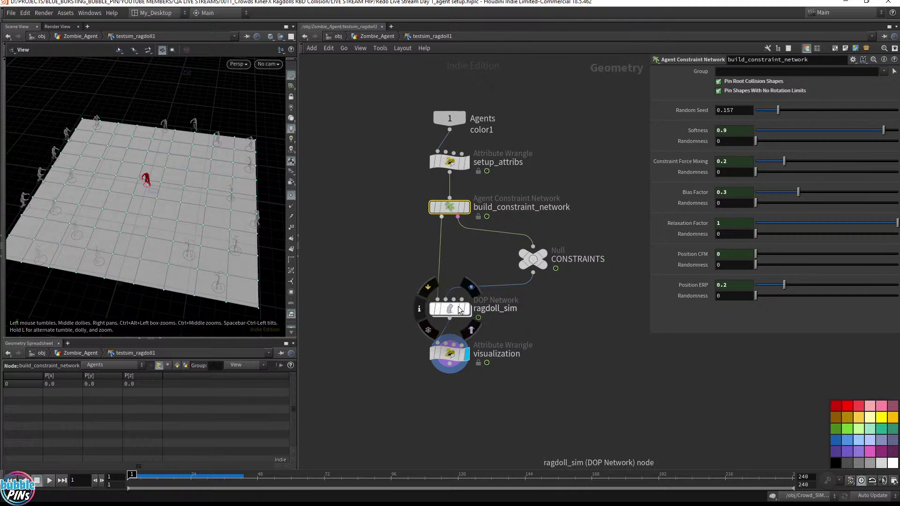
Step: Examine the solver and constraint setup inside the ragdoll_sim DOP network of testsim_ragdoll1
{"action": "left_click_drag", "start_coordinate": [591, 209], "coordinate": [546, 160]}
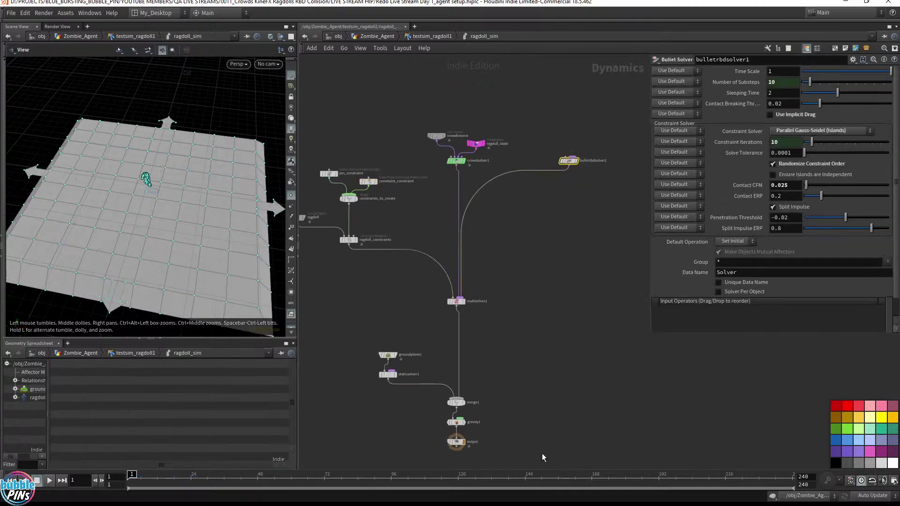
{"action": "scroll", "coordinate": [571, 218], "scroll_direction": "up", "scroll_amount": 5}
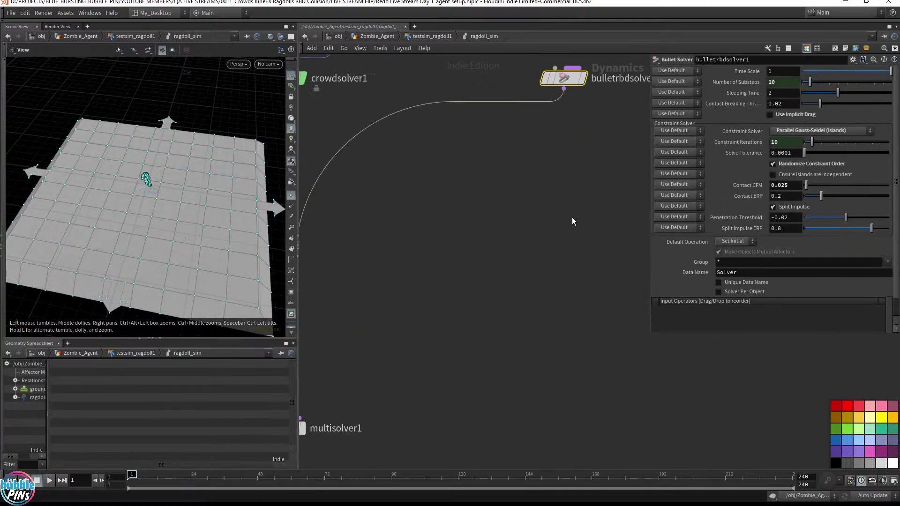
{"action": "middle_click_drag", "start_coordinate": [586, 170], "coordinate": [586, 249]}
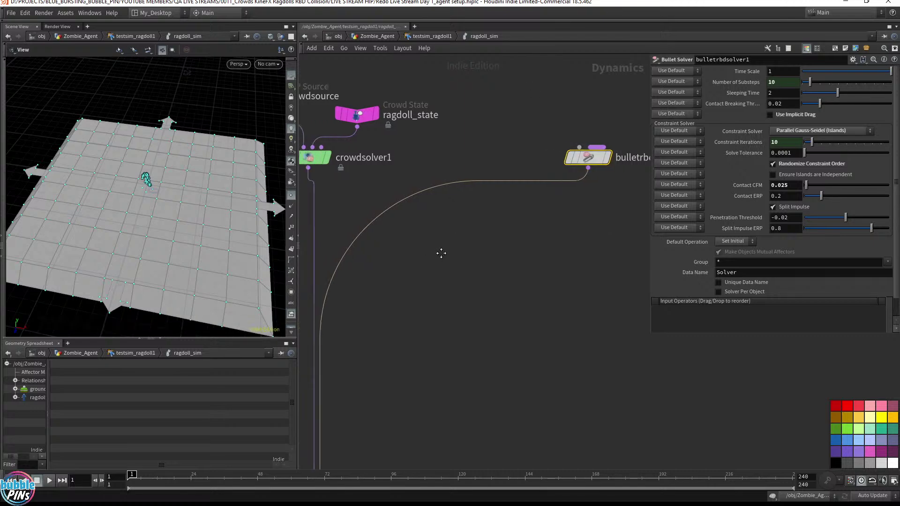
{"action": "middle_click_drag", "start_coordinate": [434, 289], "coordinate": [501, 207]}
{"action": "scroll", "coordinate": [501, 206], "scroll_direction": "down", "scroll_amount": 4}
{"action": "scroll", "coordinate": [500, 207], "scroll_direction": "down", "scroll_amount": 2}
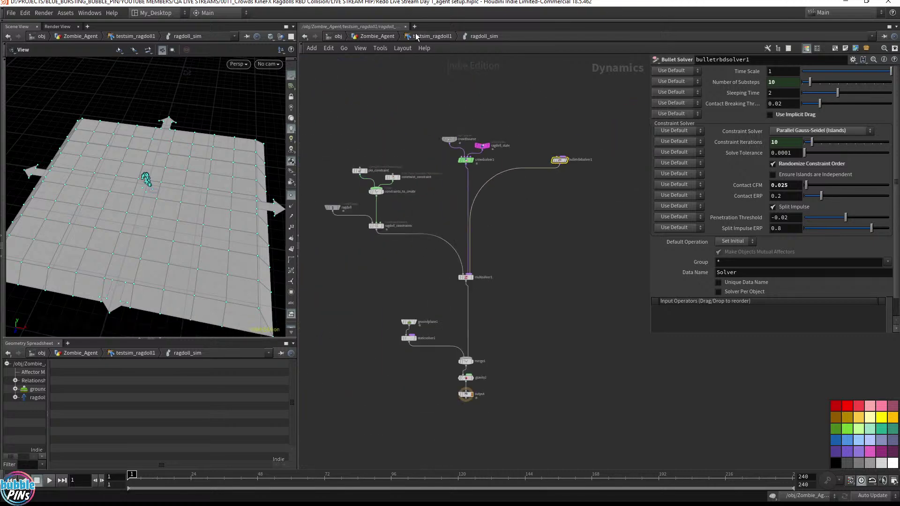
Step: Leave the ragdoll test network and open the Crowd_SIM geometry network at object level
{"action": "left_click", "coordinate": [378, 38]}
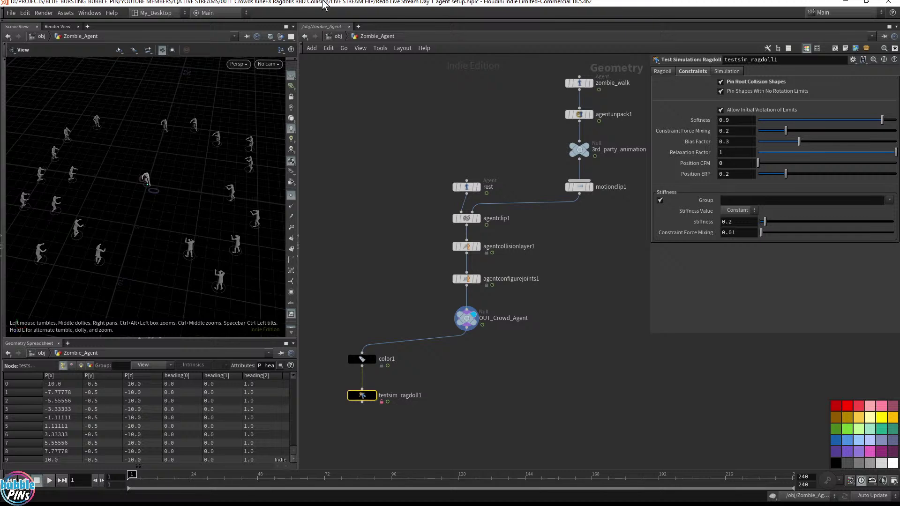
{"action": "left_click", "coordinate": [337, 38]}
{"action": "double_click", "coordinate": [406, 284]}
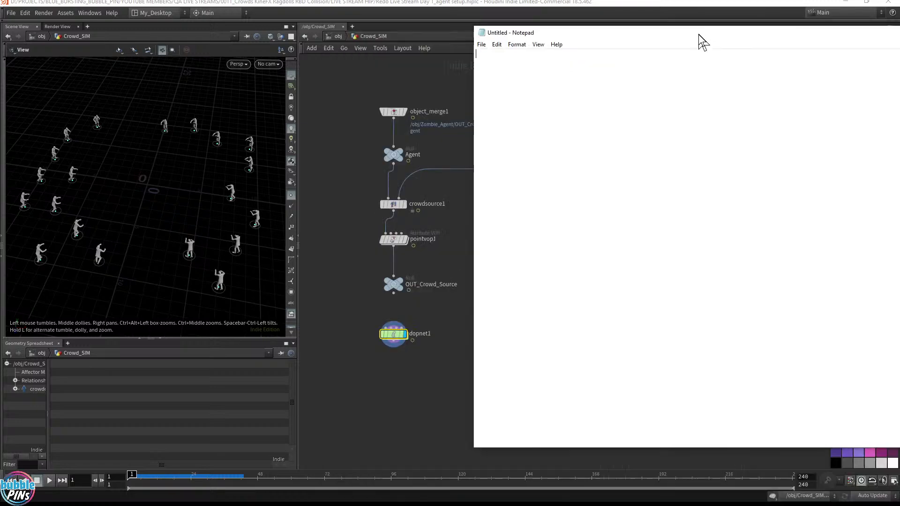
Step: In the blank Notepad document, write a dash-underlined heading "Ragdoll State" and list "bullet solver" and "agent constraint network" below it
{"action": "left_click_drag", "start_coordinate": [699, 40], "coordinate": [522, 64]}
{"action": "type", "text": "Ragdoll State"}
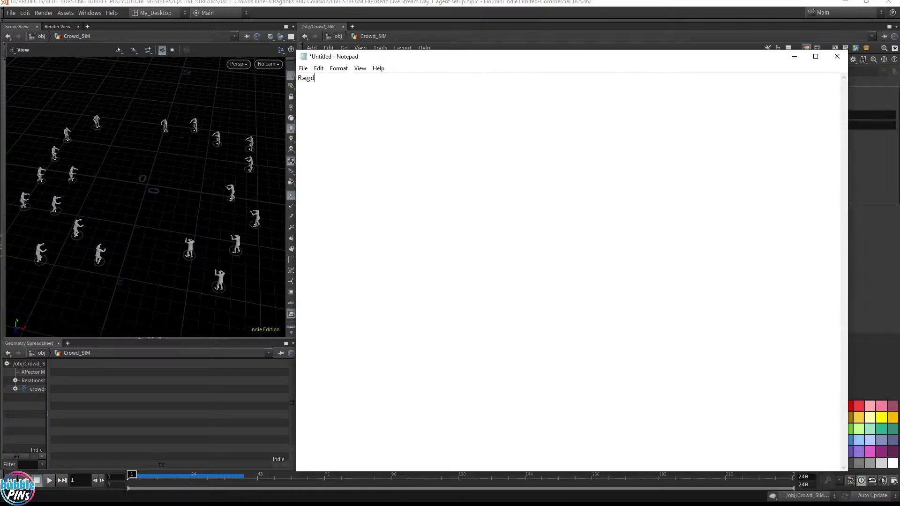
{"action": "key", "text": "Return"}
{"action": "type", "text": "-------------"}
{"action": "key", "text": "Return"}
{"action": "type", "text": "bullet solver"}
{"action": "key", "text": "Return"}
{"action": "type", "text": "agent const"}
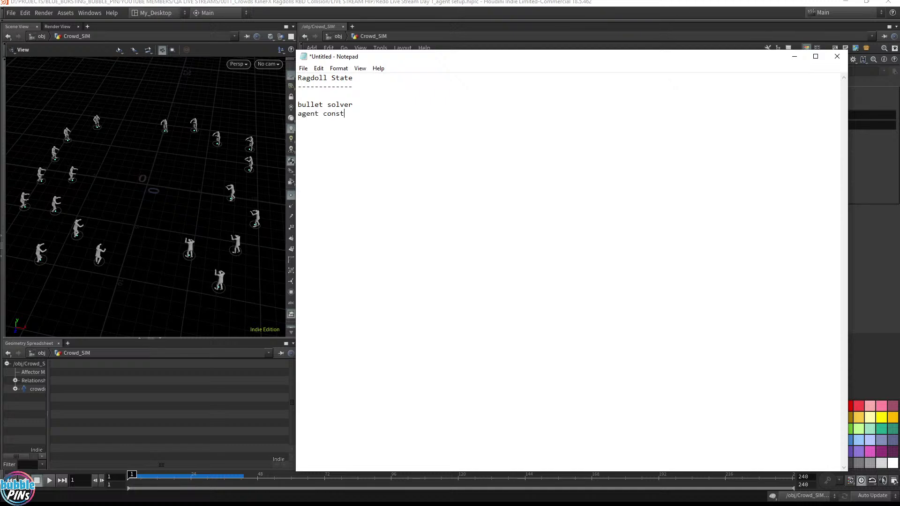
{"action": "type", "text": "raint network"}
{"action": "key", "text": "Return"}
Step: Shrink the Notepad window, add the line "set initial state to ragdoll (inside the Crowd Source node)" and return to Houdini
{"action": "left_click_drag", "start_coordinate": [296, 51], "coordinate": [526, 220]}
{"action": "type", "text": "set "}
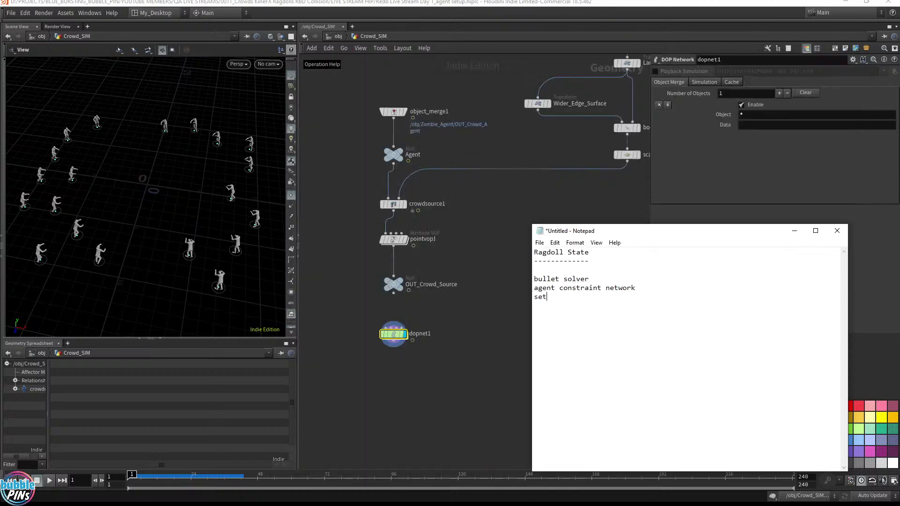
{"action": "type", "text": "initial state to ragdoll (inside the Crowd "}
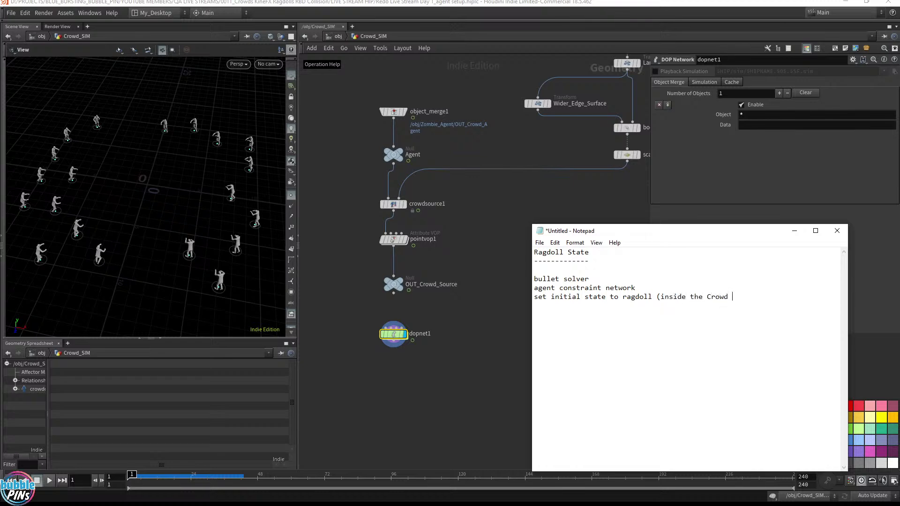
{"action": "type", "text": "Source node)"}
{"action": "key", "text": "Return"}
{"action": "left_click", "coordinate": [463, 331]}
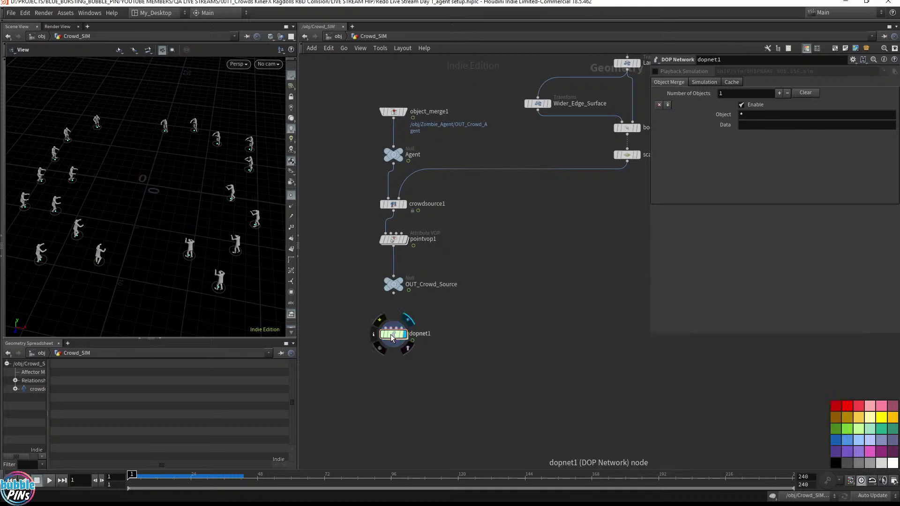
Step: Insert an Agent Constraint Network node between pointvop1 and OUT_Crowd_Source in the Crowd_SIM network
{"action": "double_click", "coordinate": [394, 336]}
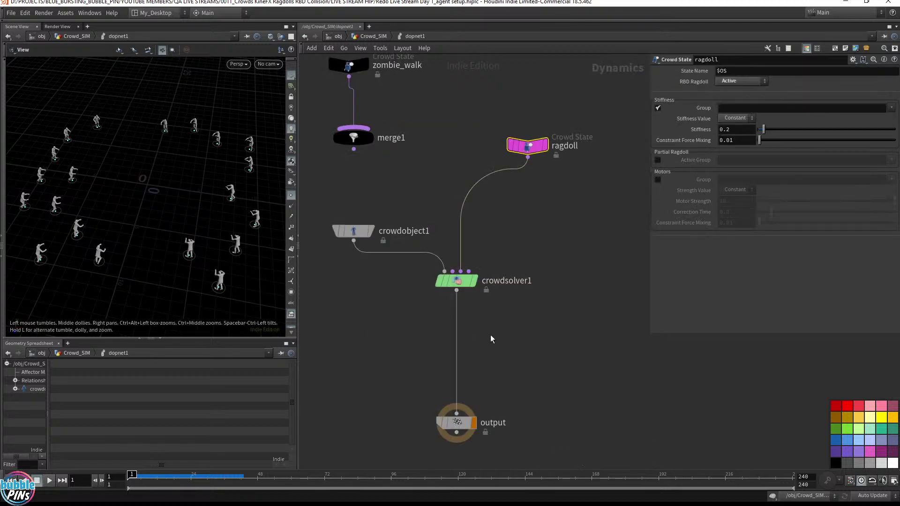
{"action": "left_click", "coordinate": [366, 37]}
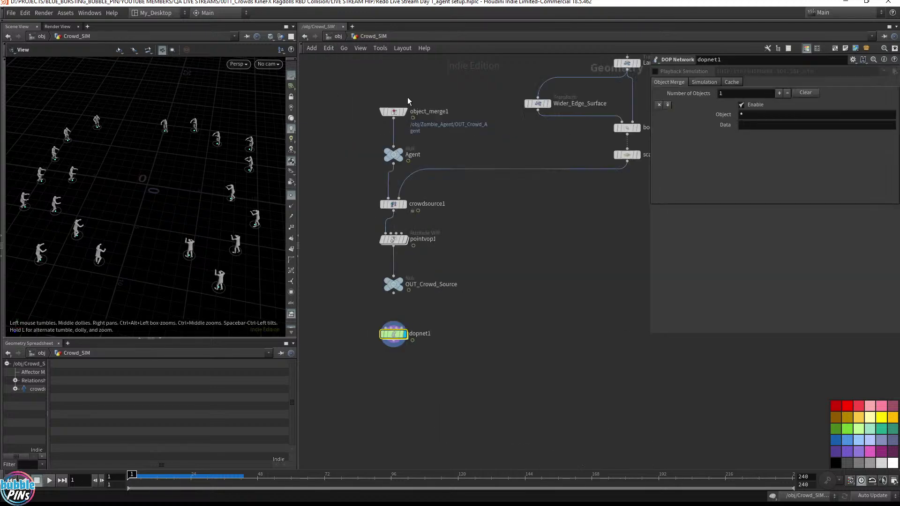
{"action": "left_click", "coordinate": [393, 286]}
{"action": "left_click_drag", "start_coordinate": [393, 287], "coordinate": [392, 361]}
{"action": "left_click", "coordinate": [478, 306]}
{"action": "key", "text": "Tab"}
{"action": "type", "text": "agent con"}
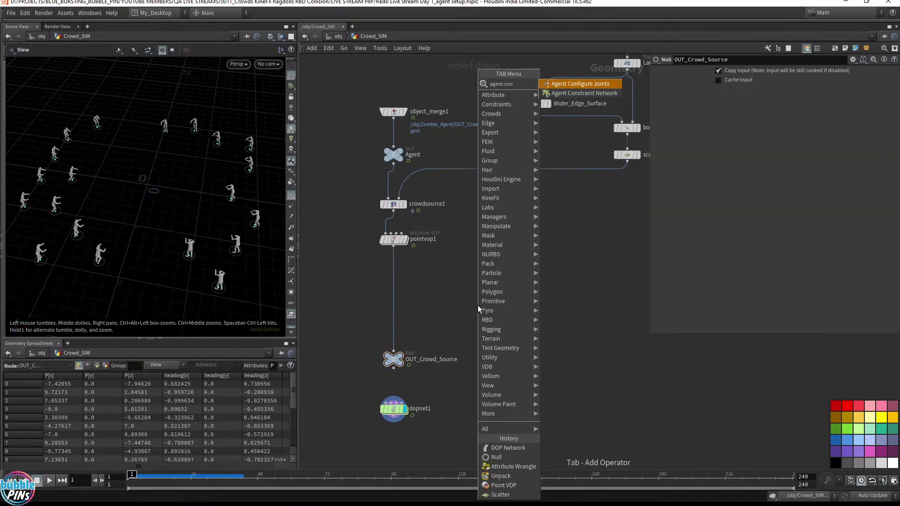
{"action": "key", "text": "Down"}
{"action": "key", "text": "Return"}
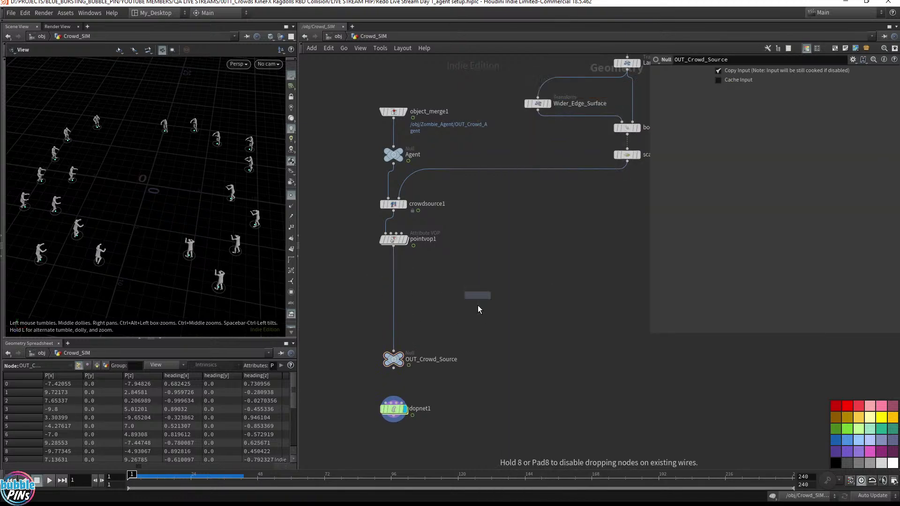
{"action": "left_click", "coordinate": [394, 270]}
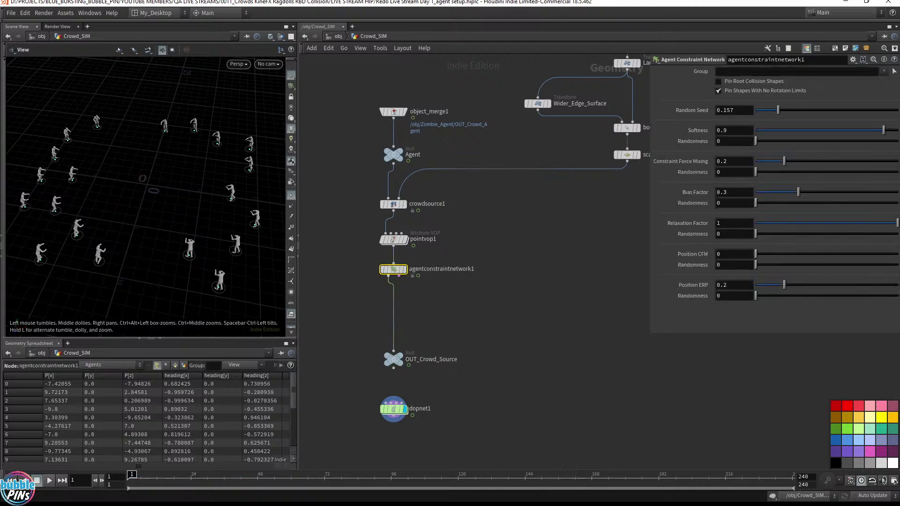
Step: Switch to the Firefox live chat window and read the latest messages
{"action": "key", "text": "alt+Tab"}
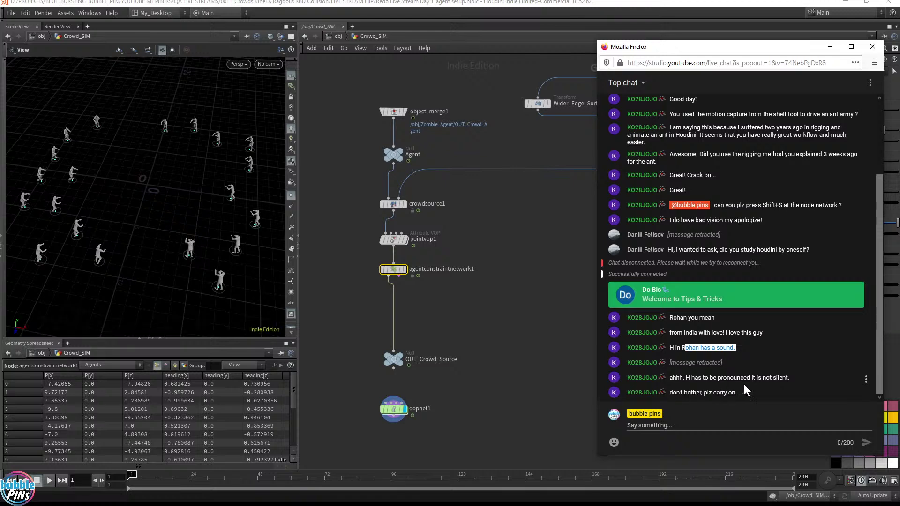
{"action": "left_click", "coordinate": [774, 385]}
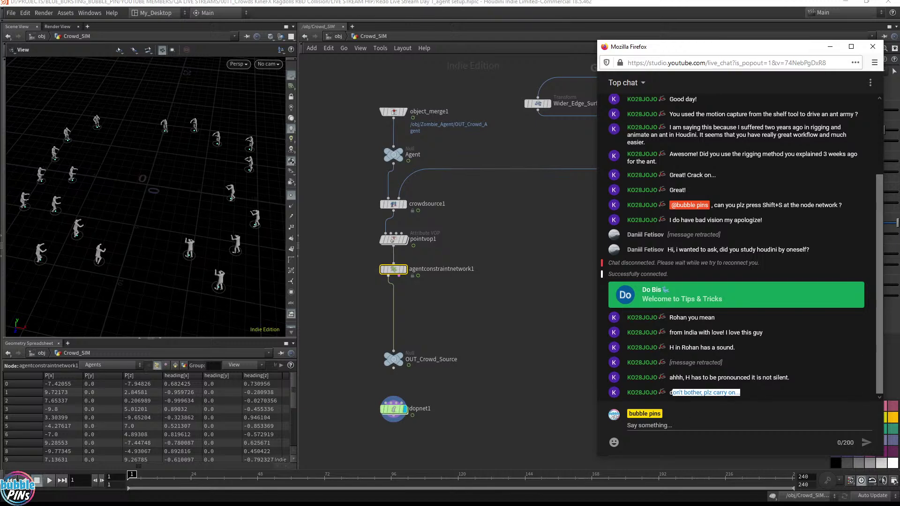
{"action": "left_click", "coordinate": [704, 414]}
Step: Move OUT_Crowd_Source aside and connect a new Null to the second output of agentconstraintnetwork1
{"action": "left_click", "coordinate": [408, 274]}
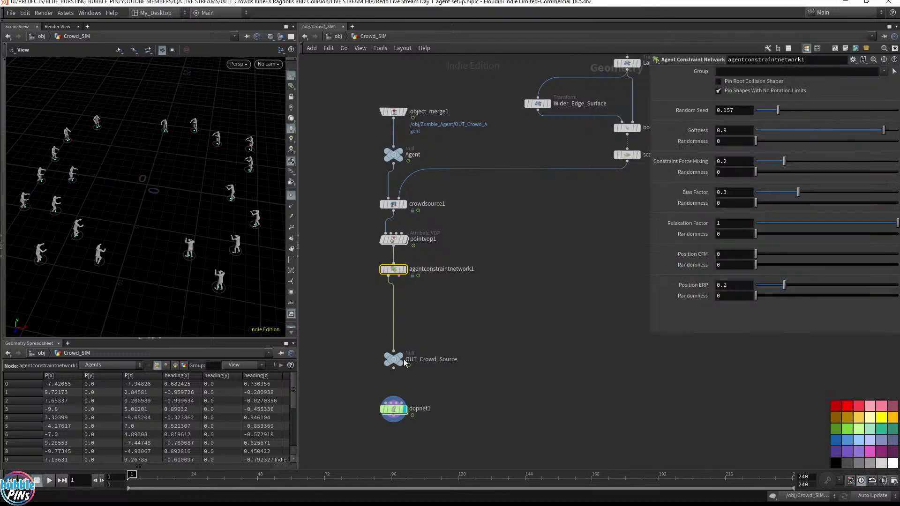
{"action": "left_click_drag", "start_coordinate": [394, 359], "coordinate": [333, 303]}
{"action": "key", "text": "Tab"}
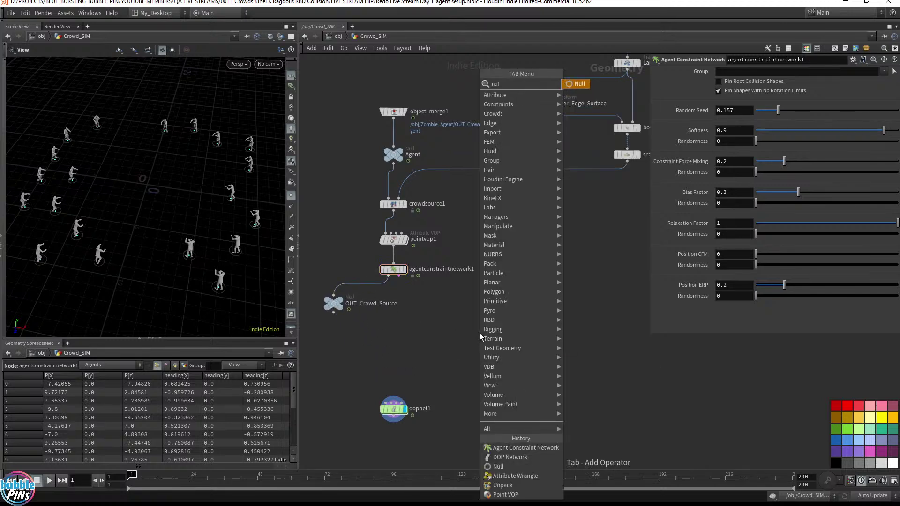
{"action": "type", "text": "null"}
{"action": "key", "text": "Return"}
{"action": "left_click", "coordinate": [439, 311]}
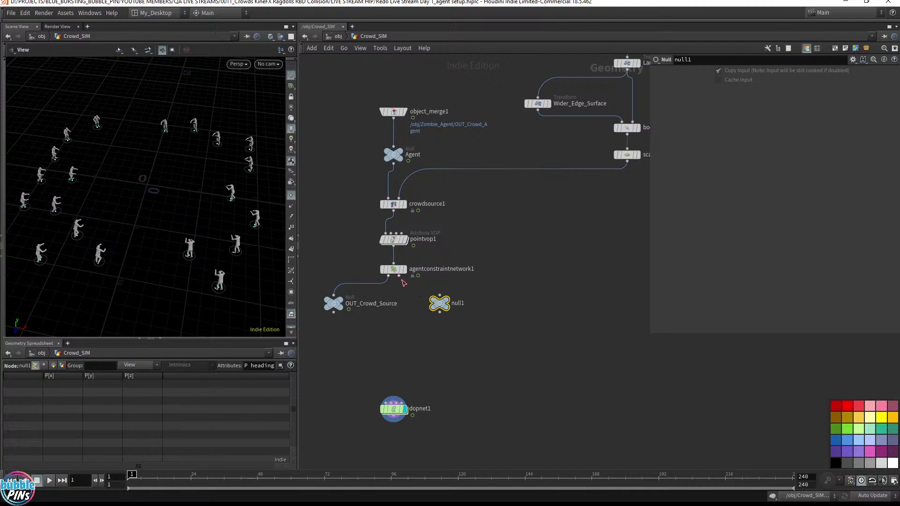
{"action": "left_click_drag", "start_coordinate": [398, 276], "coordinate": [439, 297]}
Step: Rename the new null OUT_Crowd_Constraints and move dopnet1 up just below the two output nulls
{"action": "double_click", "coordinate": [464, 305]}
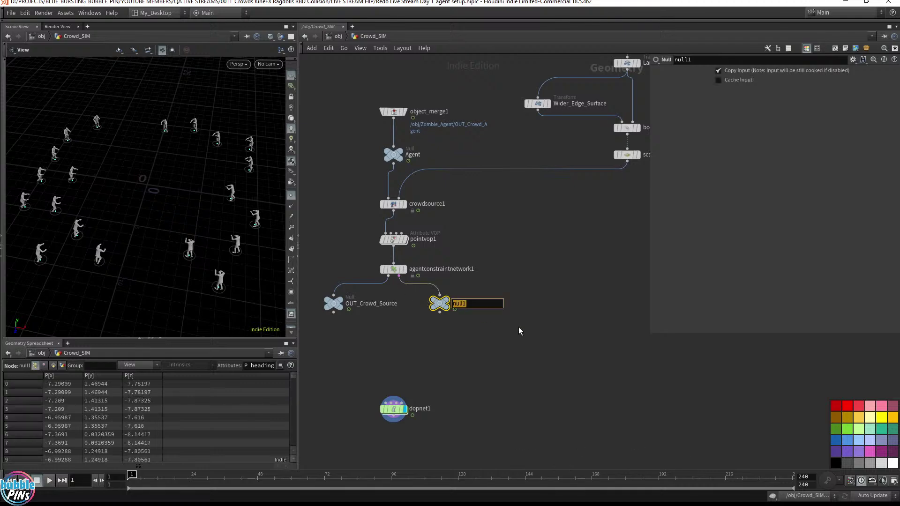
{"action": "type", "text": "OUT_Crowd_Constraints"}
{"action": "key", "text": "Return"}
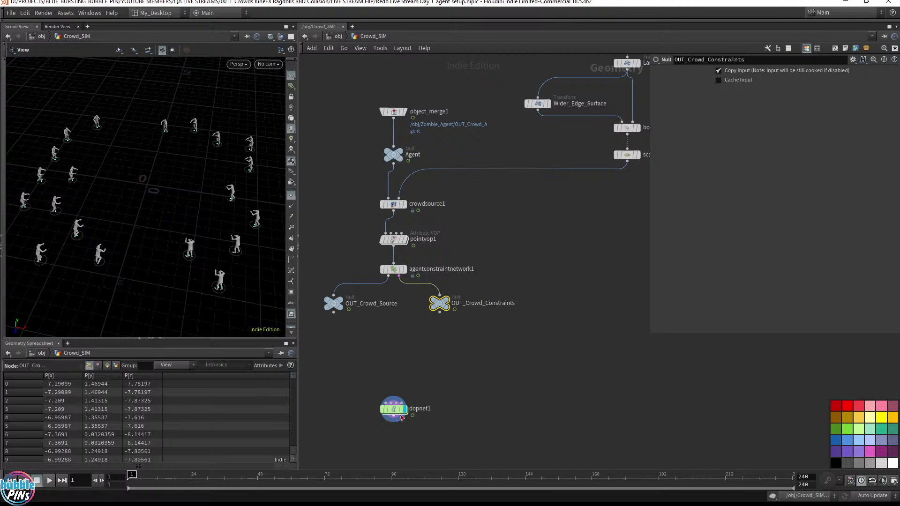
{"action": "left_click_drag", "start_coordinate": [393, 408], "coordinate": [394, 336]}
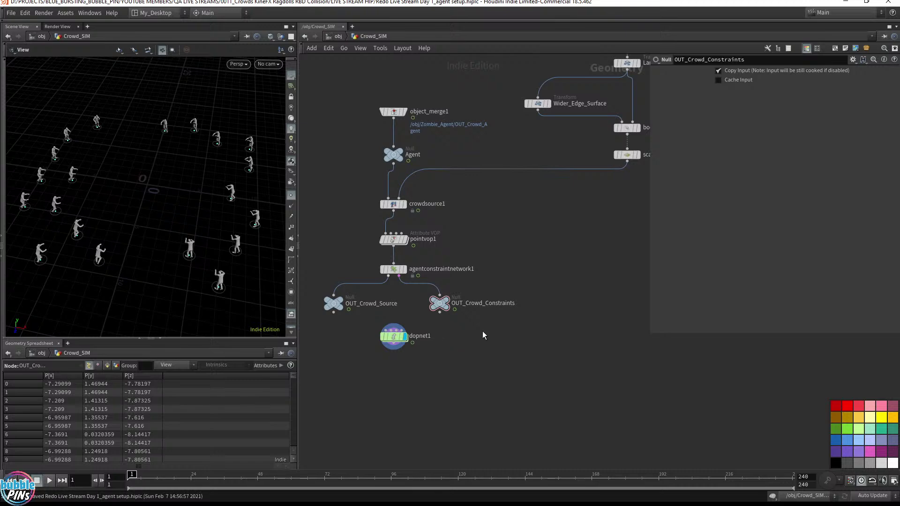
Step: Open the ragdoll_sim DOP network inside testsim_ragdoll1 of Zombie_Agent for reference
{"action": "left_click", "coordinate": [394, 339]}
{"action": "double_click", "coordinate": [394, 338]}
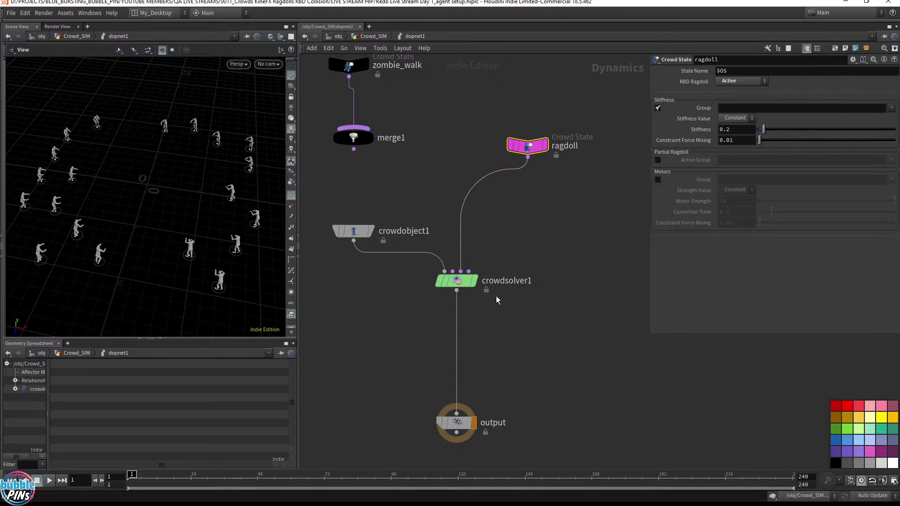
{"action": "left_click", "coordinate": [337, 36]}
{"action": "double_click", "coordinate": [414, 236]}
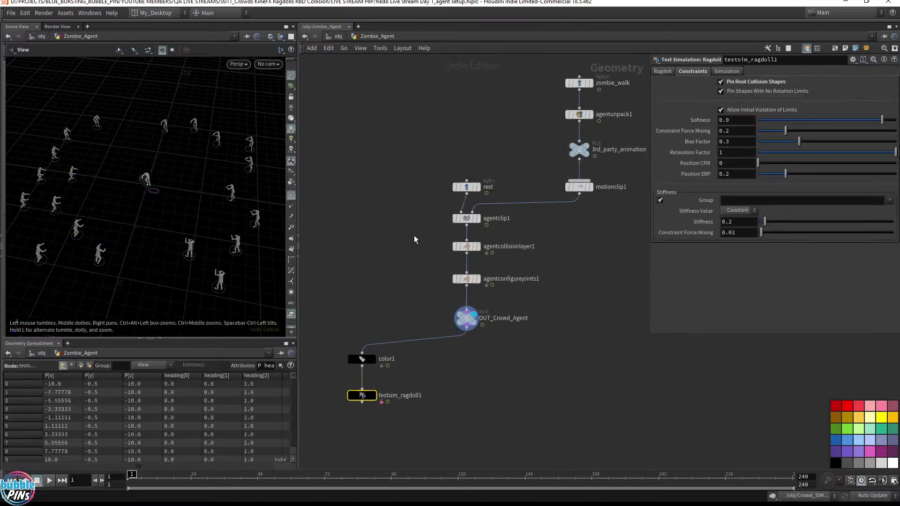
{"action": "double_click", "coordinate": [362, 396]}
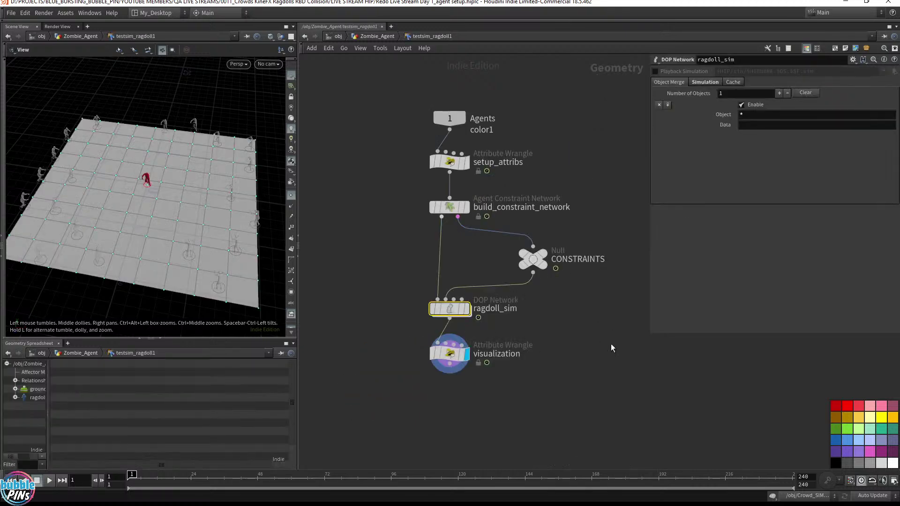
{"action": "double_click", "coordinate": [449, 310]}
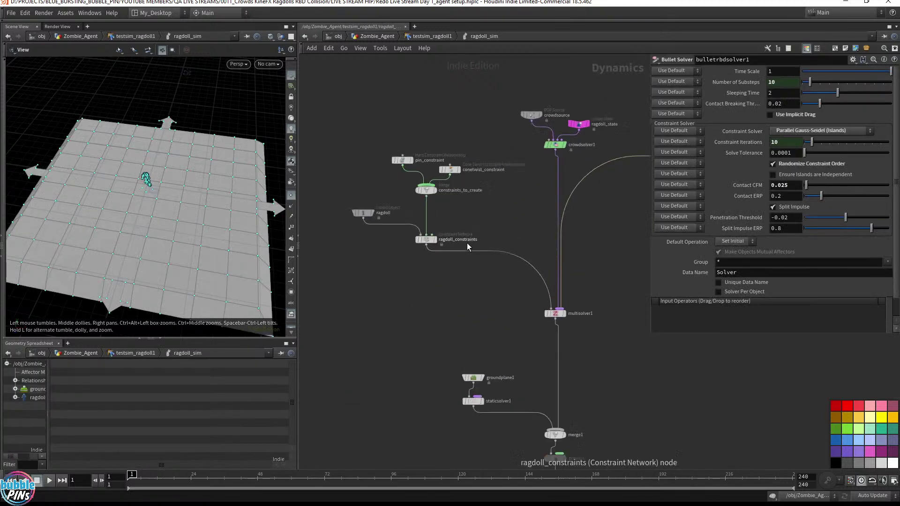
Step: Inspect the ragdoll_constraints node together with its ragdoll object, pin_constraint, conetwist_constraint and constraints_to_create merge
{"action": "scroll", "coordinate": [513, 204], "scroll_direction": "up", "scroll_amount": 3}
{"action": "middle_click_drag", "start_coordinate": [513, 204], "coordinate": [517, 263]}
{"action": "scroll", "coordinate": [446, 291], "scroll_direction": "up", "scroll_amount": 2}
{"action": "left_click_drag", "start_coordinate": [394, 329], "coordinate": [502, 246]}
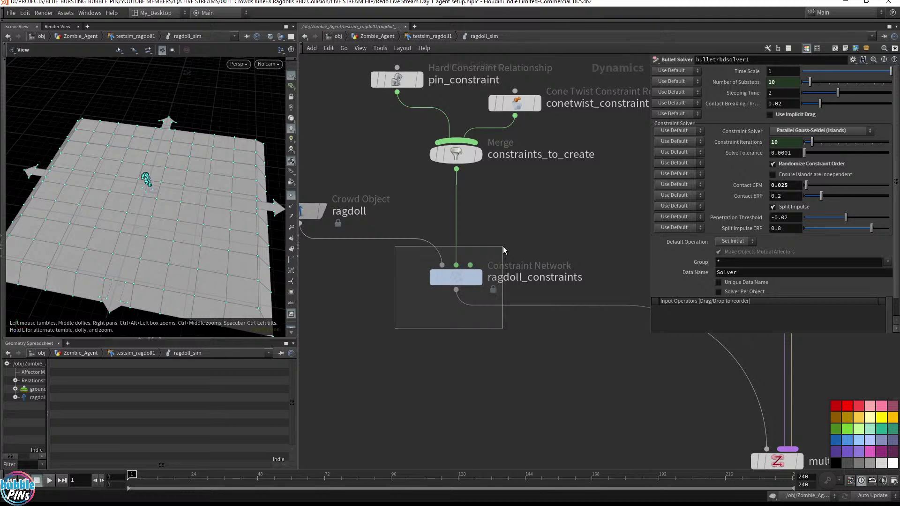
{"action": "middle_click_drag", "start_coordinate": [578, 248], "coordinate": [598, 281]}
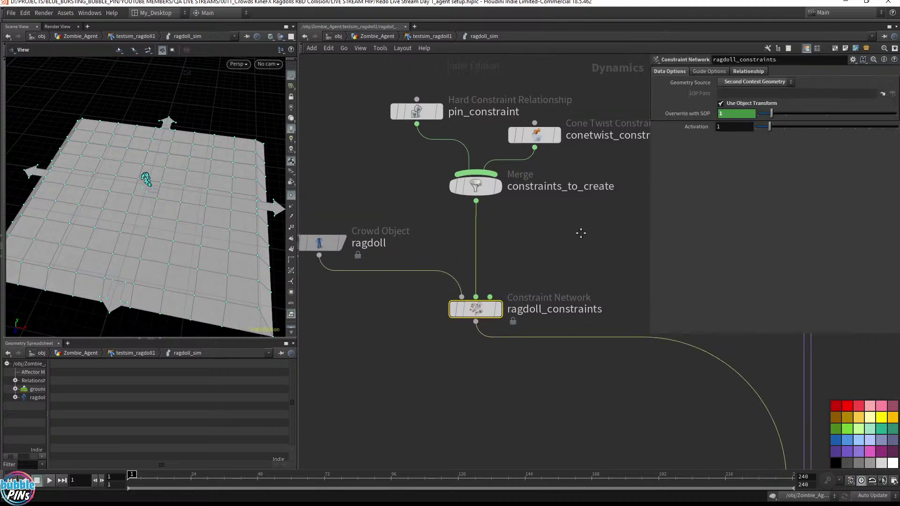
{"action": "left_click_drag", "start_coordinate": [305, 90], "coordinate": [601, 381]}
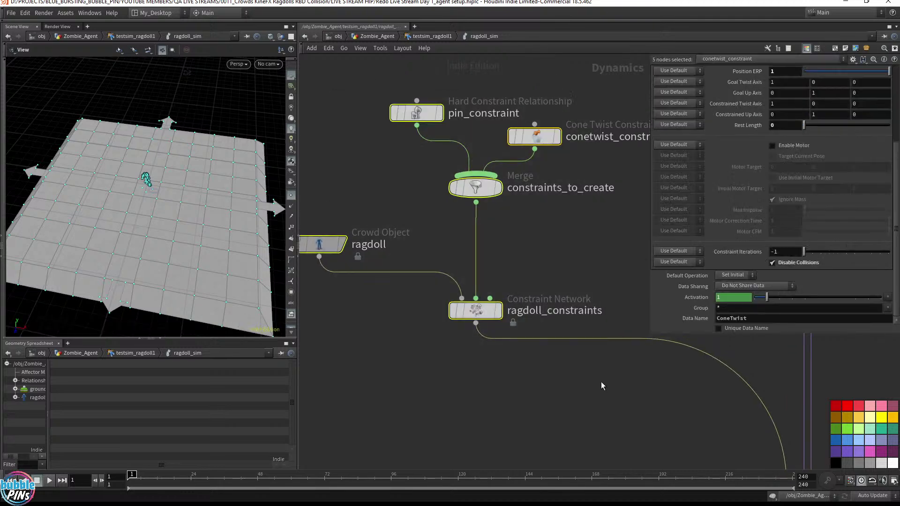
Step: Return to object level and open dopnet1 inside Crowd_SIM
{"action": "left_click", "coordinate": [385, 36]}
{"action": "left_click", "coordinate": [338, 36]}
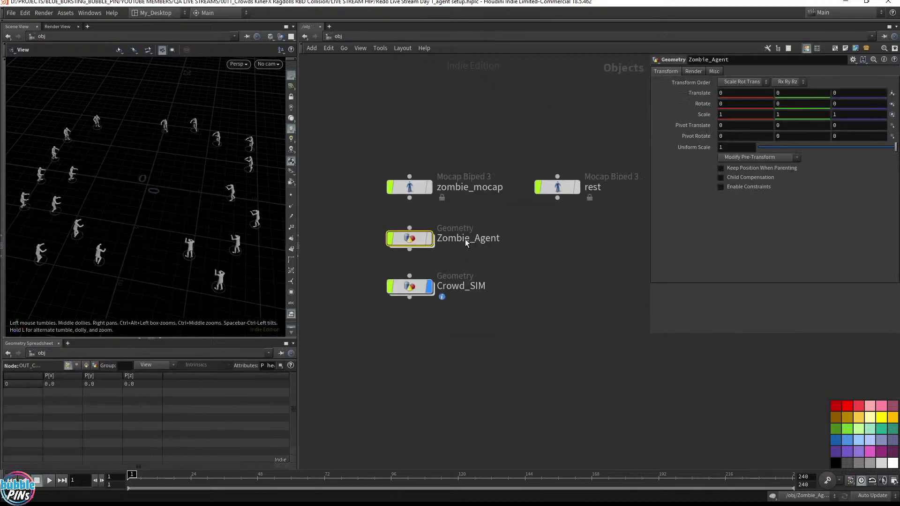
{"action": "double_click", "coordinate": [409, 286]}
{"action": "double_click", "coordinate": [394, 335]}
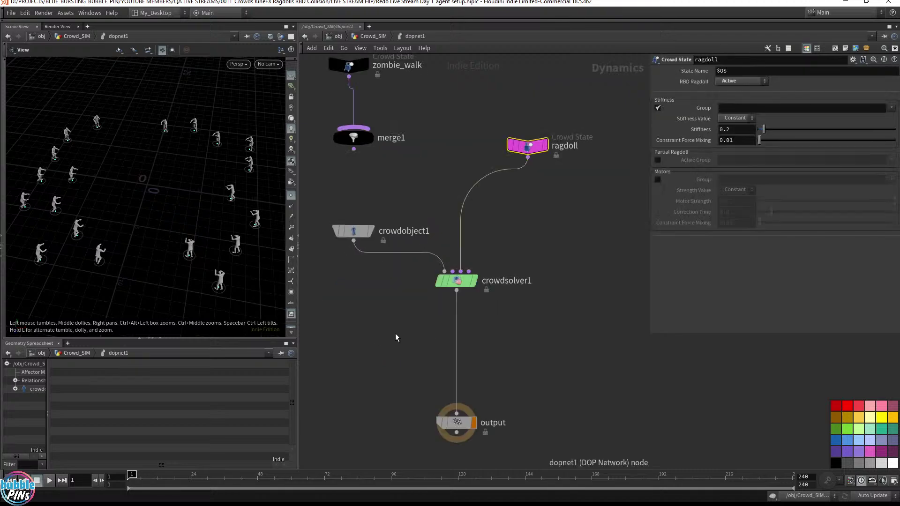
Step: Insert a Constraint Network node between crowdobject1 and crowdsolver1, moving crowdobject1 aside to make room
{"action": "middle_click_drag", "start_coordinate": [377, 265], "coordinate": [460, 203]}
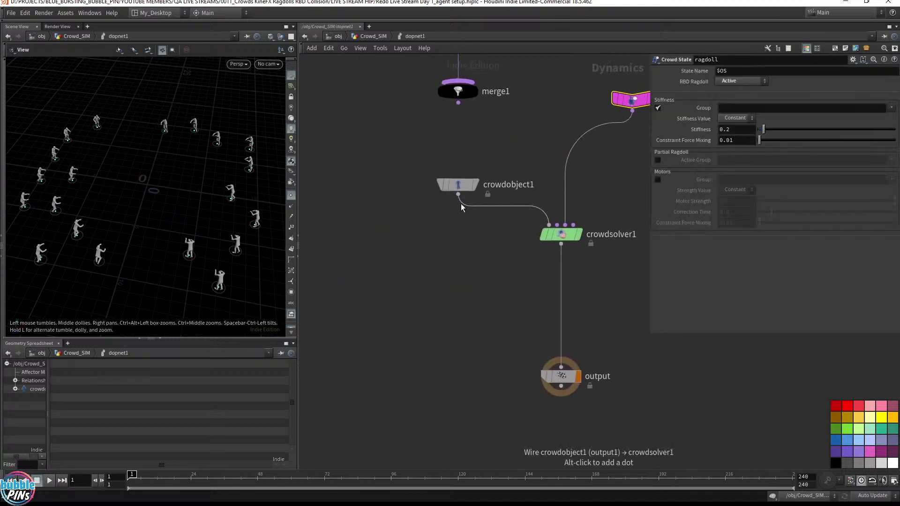
{"action": "left_click_drag", "start_coordinate": [462, 188], "coordinate": [347, 157]}
{"action": "key", "text": "Tab"}
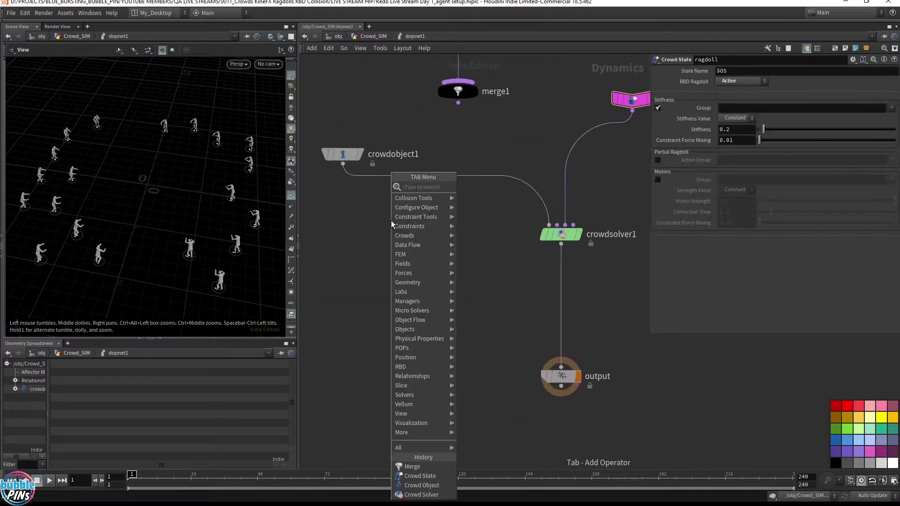
{"action": "type", "text": "constraint"}
{"action": "key", "text": "Down"}
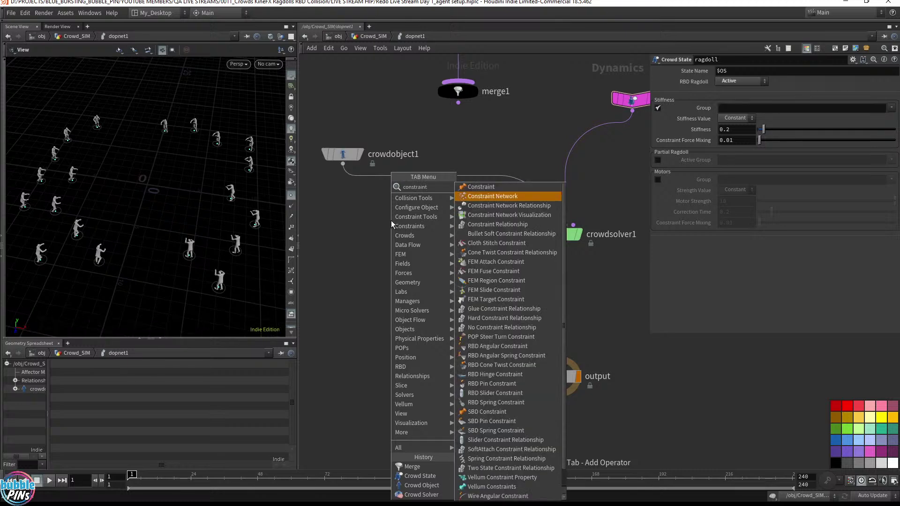
{"action": "key", "text": "Return"}
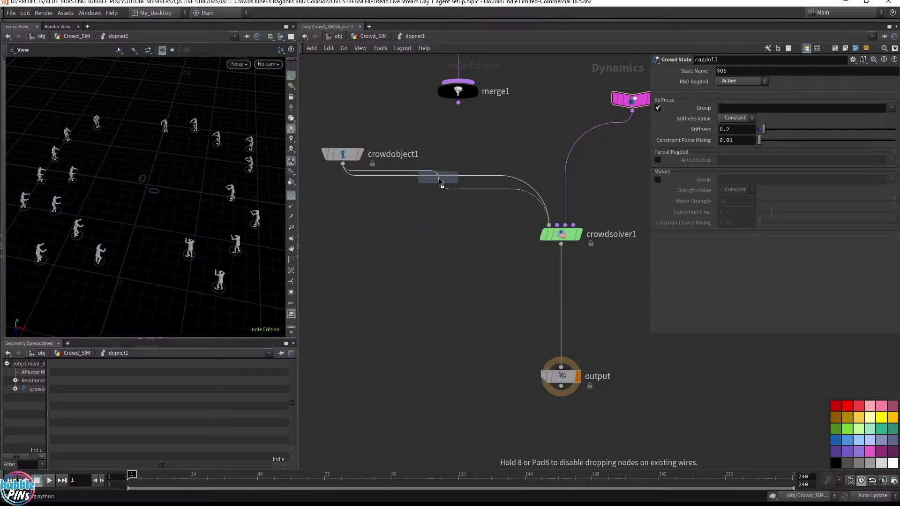
{"action": "mouse_move", "coordinate": [441, 183]}
{"action": "left_mouse_down"}
{"action": "mouse_move", "coordinate": [451, 186]}
{"action": "mouse_move", "coordinate": [442, 198]}
{"action": "left_mouse_up"}
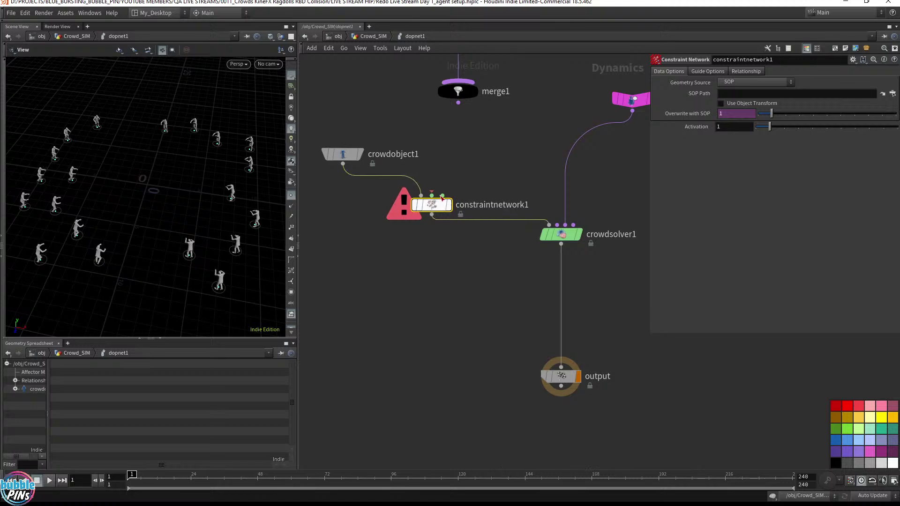
Step: Rearrange the DOP nodes: move zombie_walk and merge1 out of the way, and space ragdoll, constraintnetwork1 and crowdsolver1 apart
{"action": "scroll", "coordinate": [527, 153], "scroll_direction": "down", "scroll_amount": 5}
{"action": "middle_click_drag", "start_coordinate": [533, 152], "coordinate": [512, 189]}
{"action": "left_click_drag", "start_coordinate": [511, 186], "coordinate": [472, 113]}
{"action": "left_click_drag", "start_coordinate": [478, 159], "coordinate": [604, 110]}
{"action": "scroll", "coordinate": [395, 118], "scroll_direction": "up", "scroll_amount": 2}
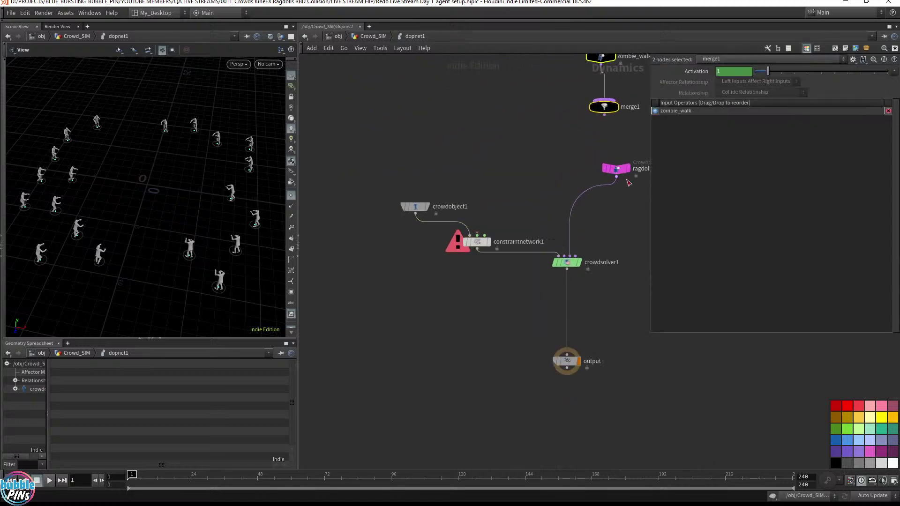
{"action": "left_click_drag", "start_coordinate": [616, 171], "coordinate": [567, 165]}
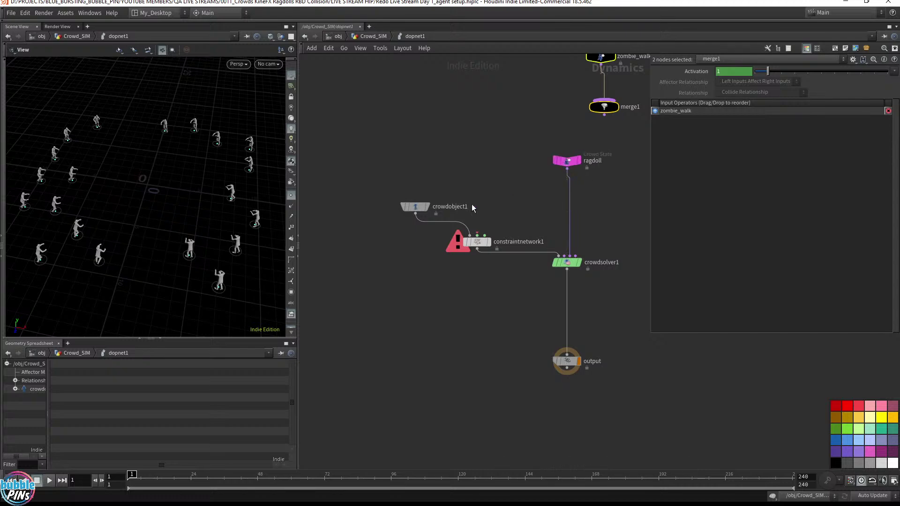
{"action": "left_click_drag", "start_coordinate": [465, 241], "coordinate": [434, 237]}
{"action": "left_click_drag", "start_coordinate": [562, 262], "coordinate": [563, 301]}
{"action": "left_click", "coordinate": [541, 292]}
{"action": "left_click_drag", "start_coordinate": [444, 237], "coordinate": [445, 243]}
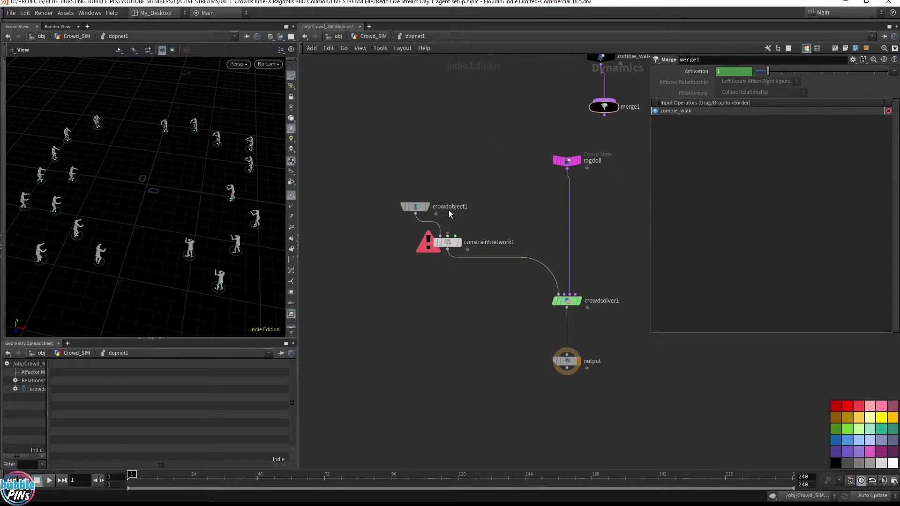
Step: Return to Crowd_SIM and view OUT_Crowd_Constraints' primitive attributes in the spreadsheet, filtered by constraint_n
{"action": "left_click", "coordinate": [373, 37]}
{"action": "left_click_drag", "start_coordinate": [459, 305], "coordinate": [423, 319]}
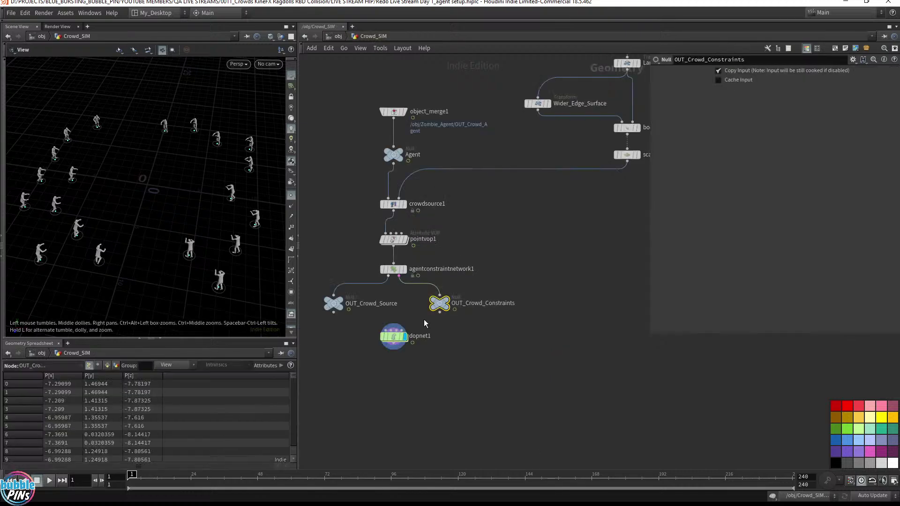
{"action": "left_click", "coordinate": [107, 365]}
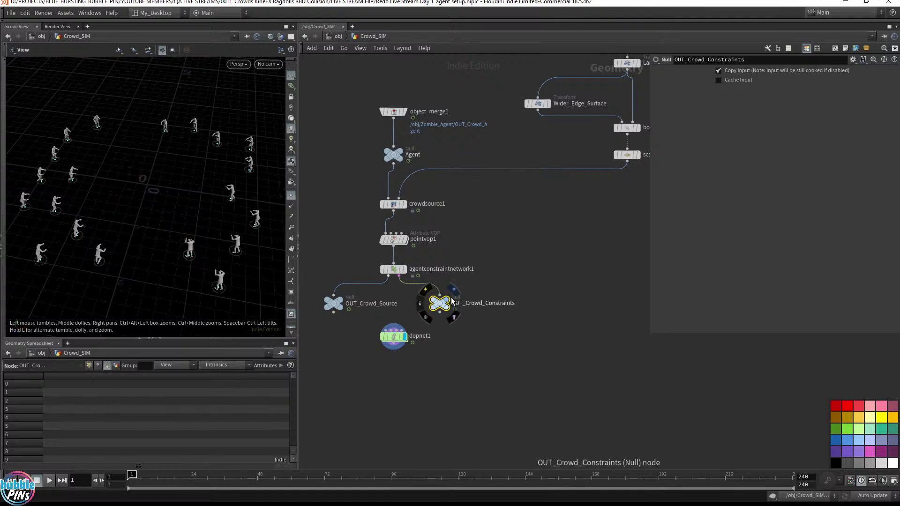
{"action": "middle_click_drag", "start_coordinate": [254, 367], "coordinate": [226, 365]}
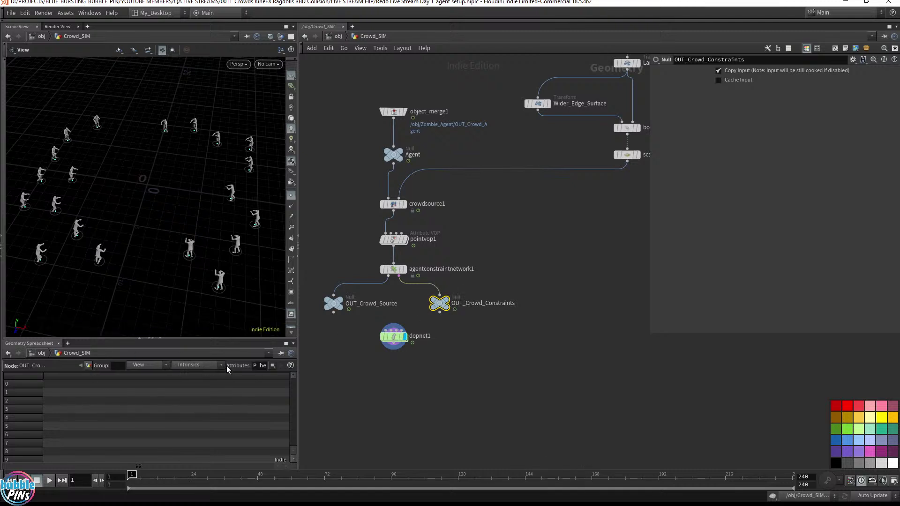
{"action": "left_click", "coordinate": [260, 365]}
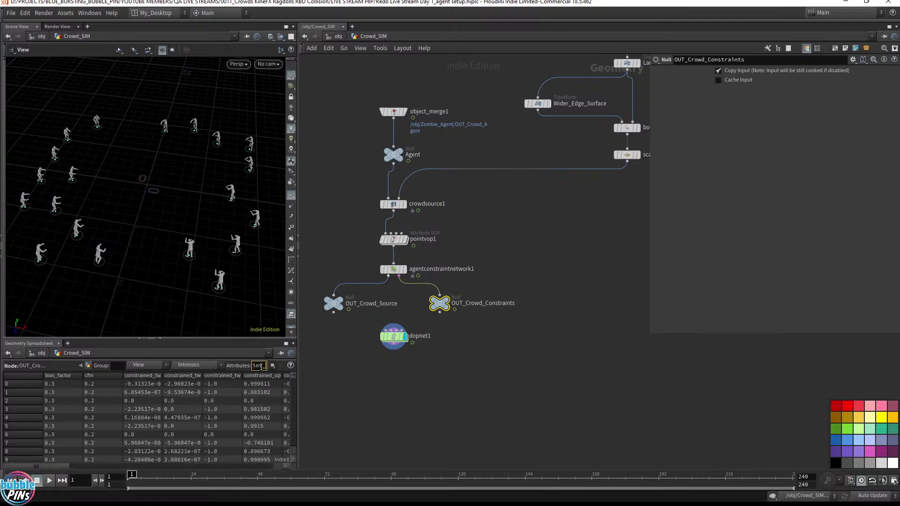
{"action": "type", "text": "constraint_n"}
{"action": "key", "text": "Return"}
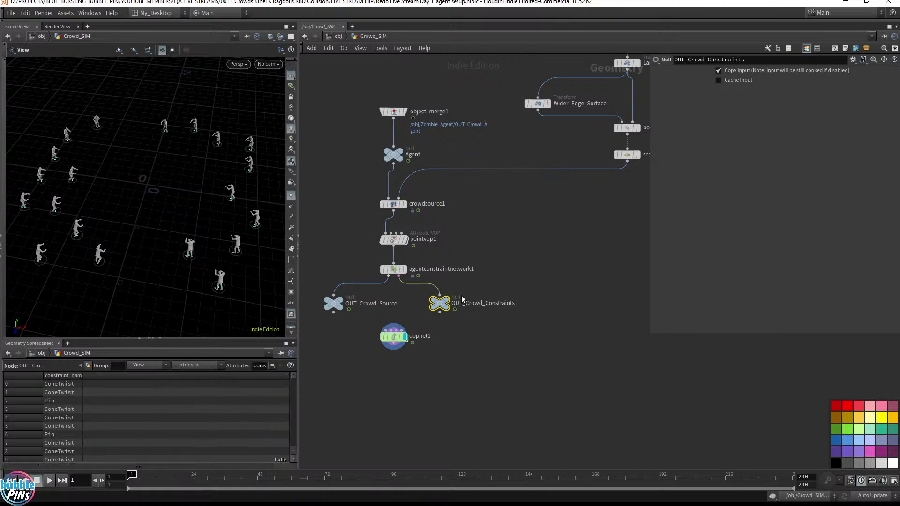
{"action": "right_click", "coordinate": [439, 303]}
{"action": "mouse_move", "coordinate": [490, 335]}
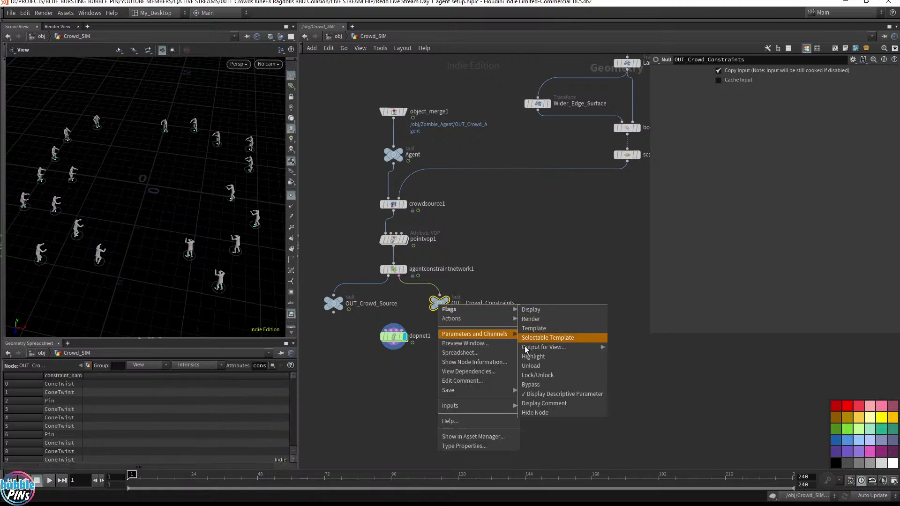
{"action": "left_click", "coordinate": [546, 337]}
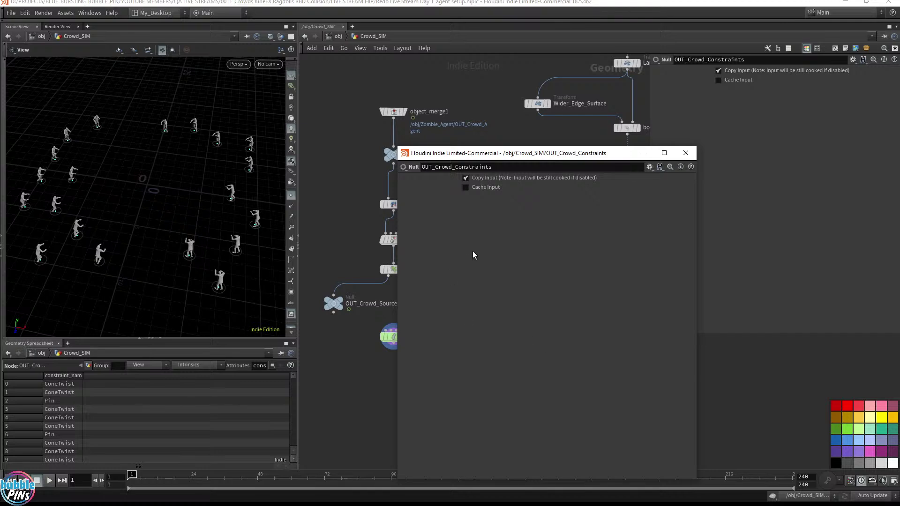
{"action": "left_click", "coordinate": [685, 152]}
Step: Open a separate geometry spreadsheet for OUT_Crowd_Constraints, showing primitive attributes filtered by constra, and place it clear of the network
{"action": "right_click", "coordinate": [443, 301]}
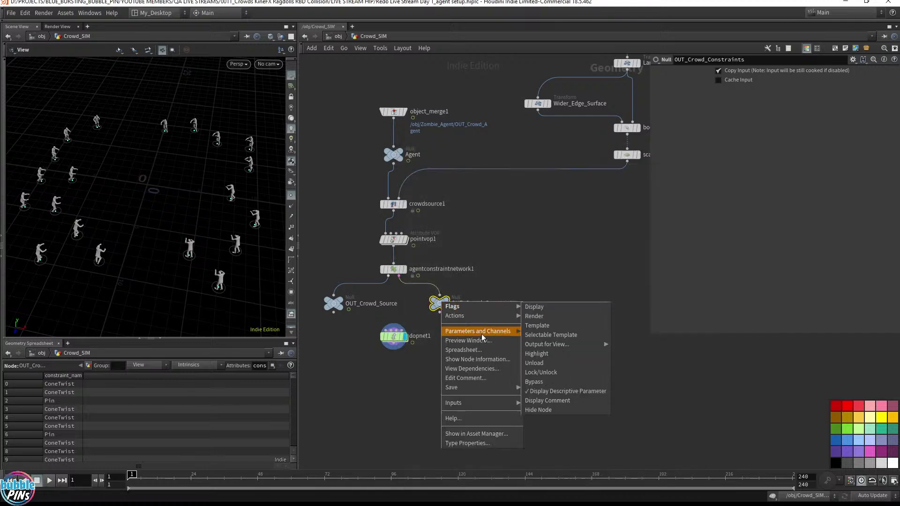
{"action": "mouse_move", "coordinate": [482, 333]}
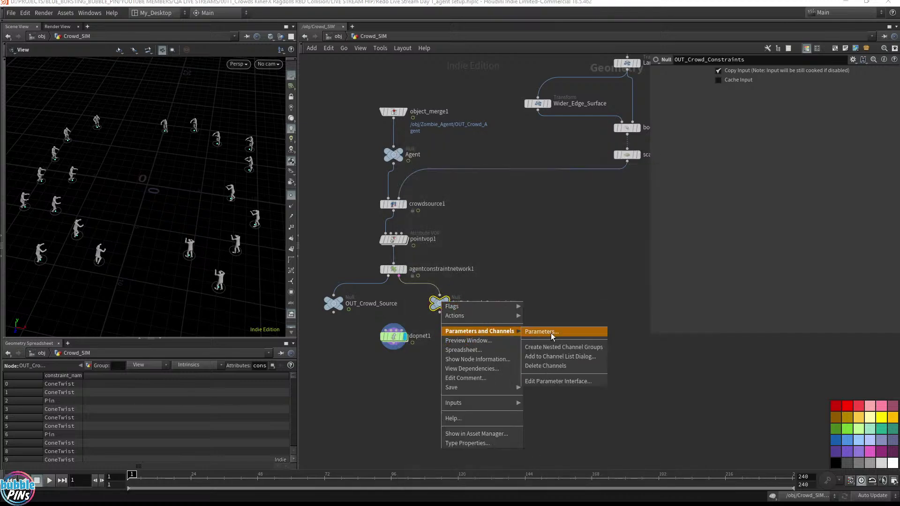
{"action": "left_click", "coordinate": [462, 350]}
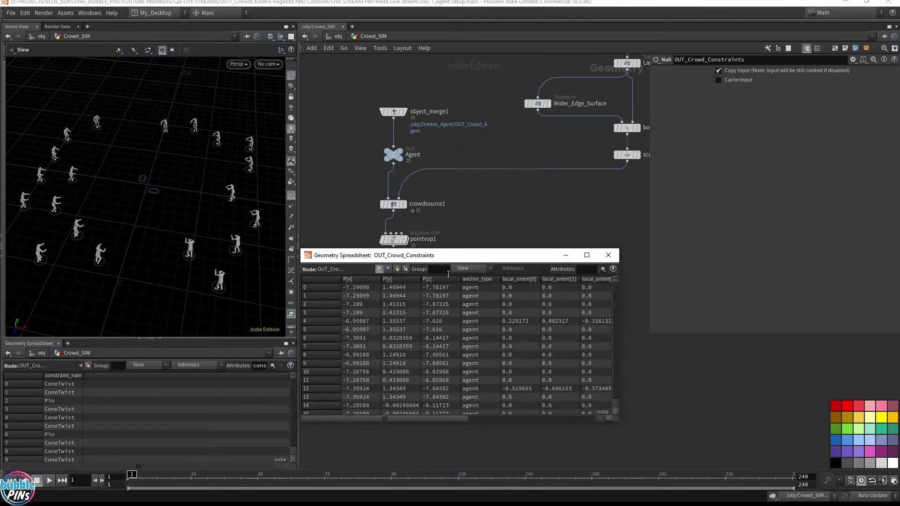
{"action": "left_click_drag", "start_coordinate": [462, 255], "coordinate": [172, 303]}
{"action": "left_click", "coordinate": [297, 317]}
{"action": "type", "text": "constra"}
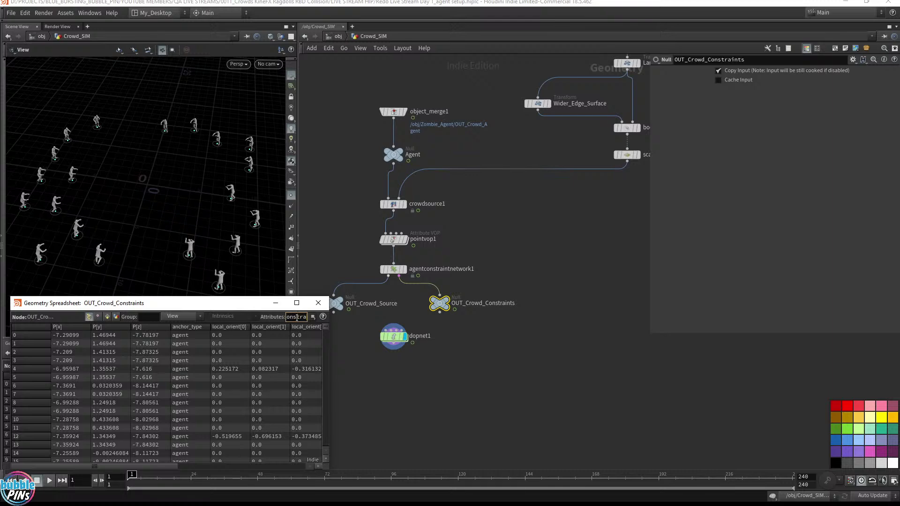
{"action": "key", "text": "Return"}
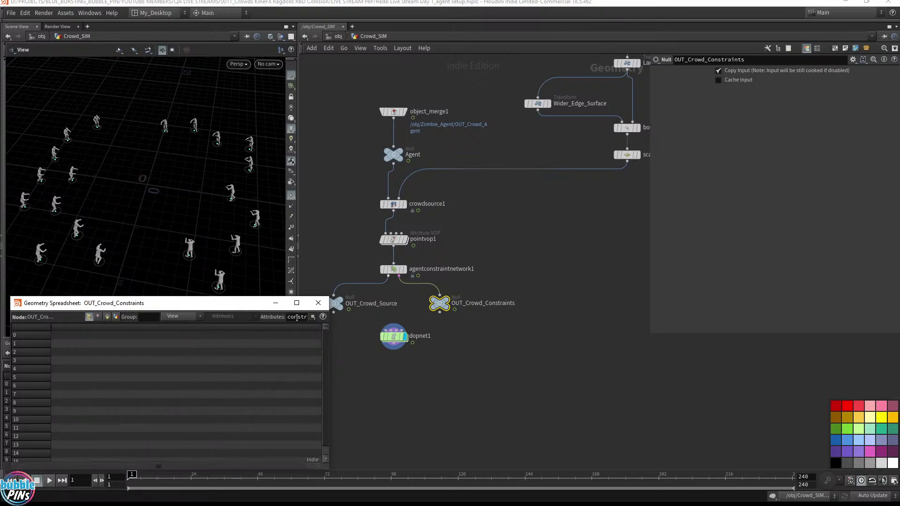
{"action": "left_click", "coordinate": [107, 317]}
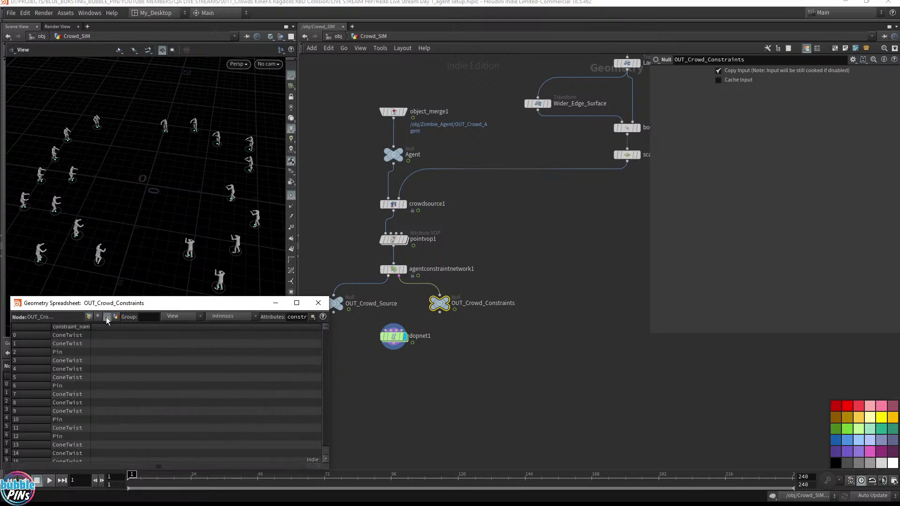
{"action": "left_click", "coordinate": [441, 304]}
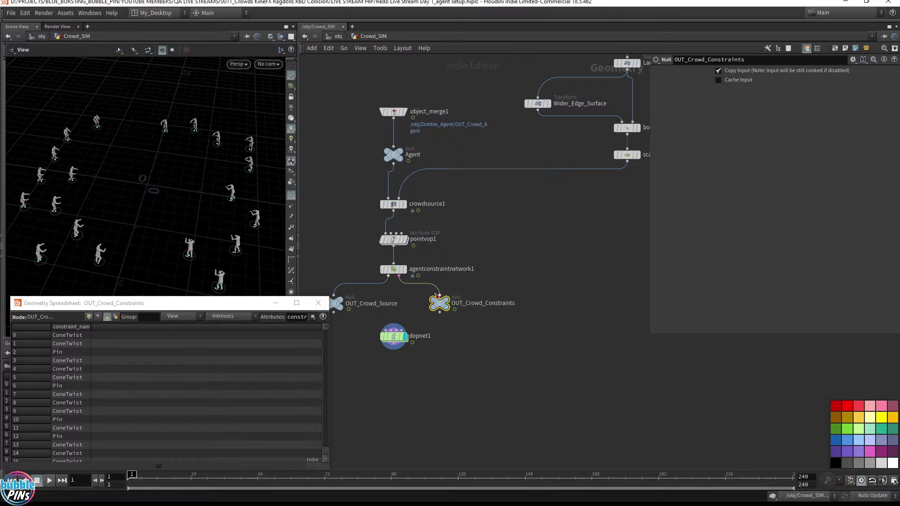
Step: Inside dopnet1, add a Hard Constraint Relationship node above crowdobject1 and set its data name to Pin
{"action": "double_click", "coordinate": [399, 338]}
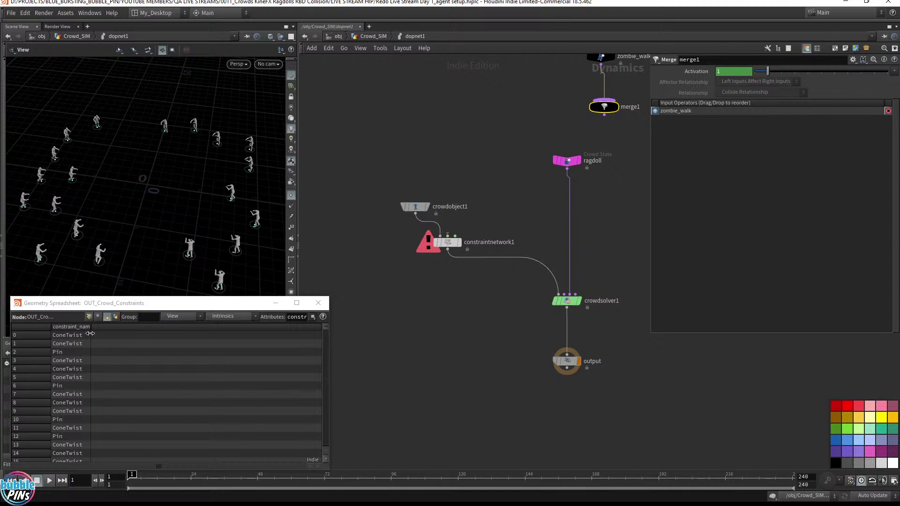
{"action": "left_click_drag", "start_coordinate": [90, 332], "coordinate": [101, 331]}
{"action": "key", "text": "Tab"}
{"action": "type", "text": "hard"}
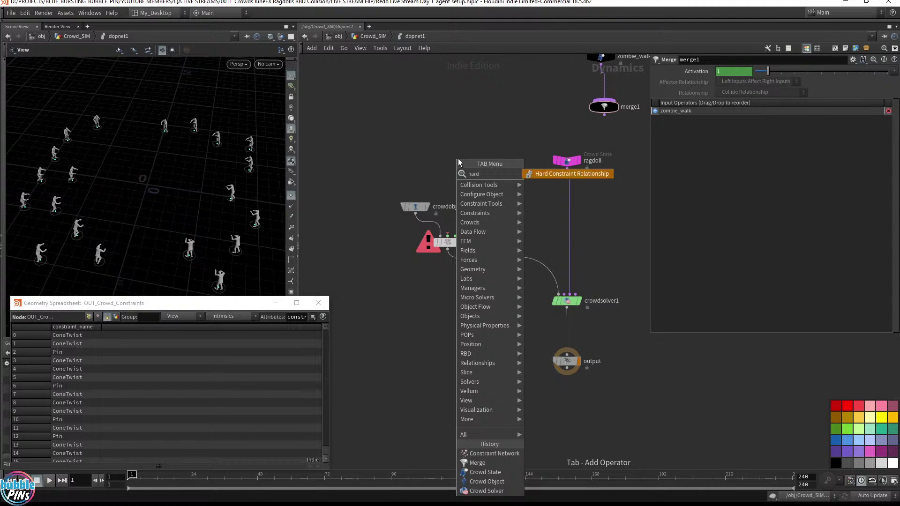
{"action": "key", "text": "Return"}
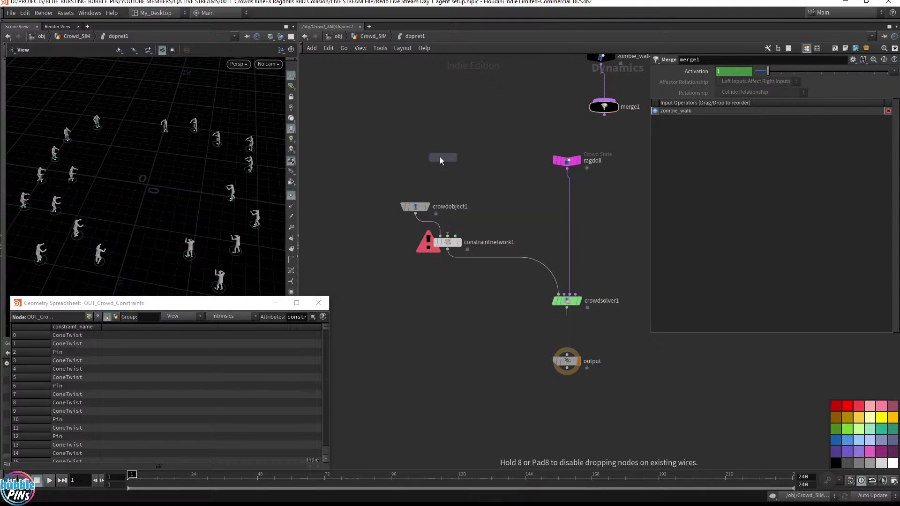
{"action": "left_click", "coordinate": [440, 135]}
{"action": "double_click", "coordinate": [770, 217]}
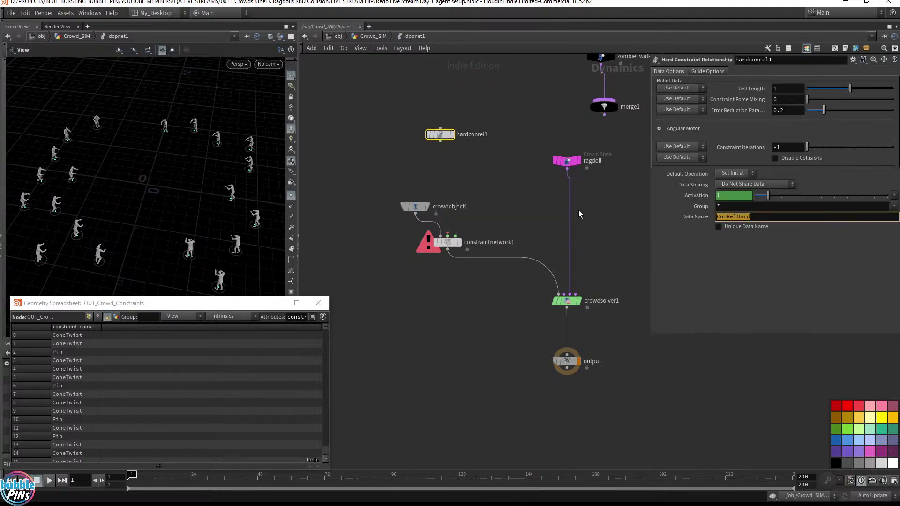
{"action": "type", "text": "Pin"}
{"action": "key", "text": "Return"}
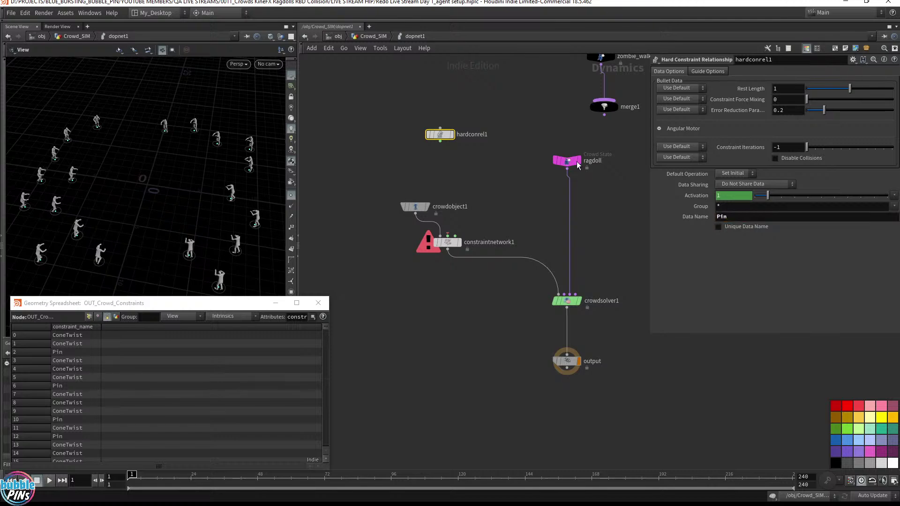
Step: Add a Cone Twist Constraint Relationship node beside hardconrel1 and set its data name to ConeTwist
{"action": "left_click", "coordinate": [477, 159]}
{"action": "key", "text": "Tab"}
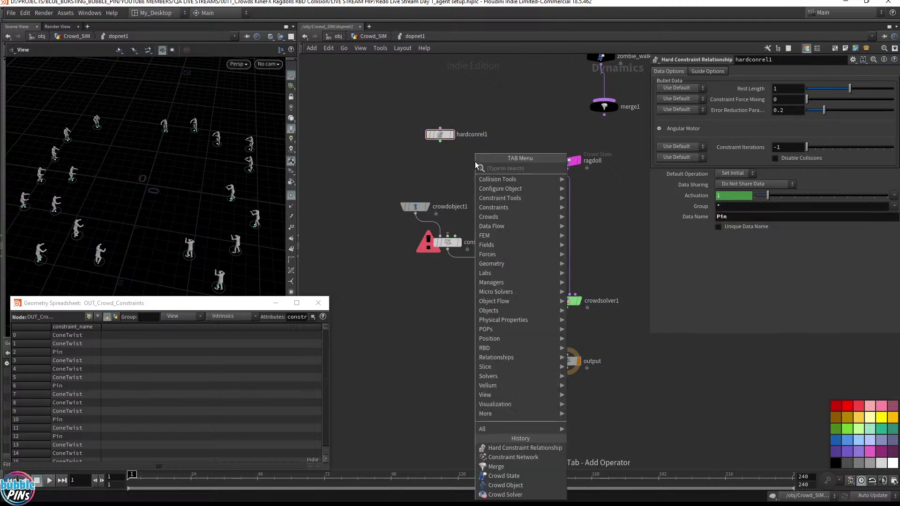
{"action": "type", "text": "cone"}
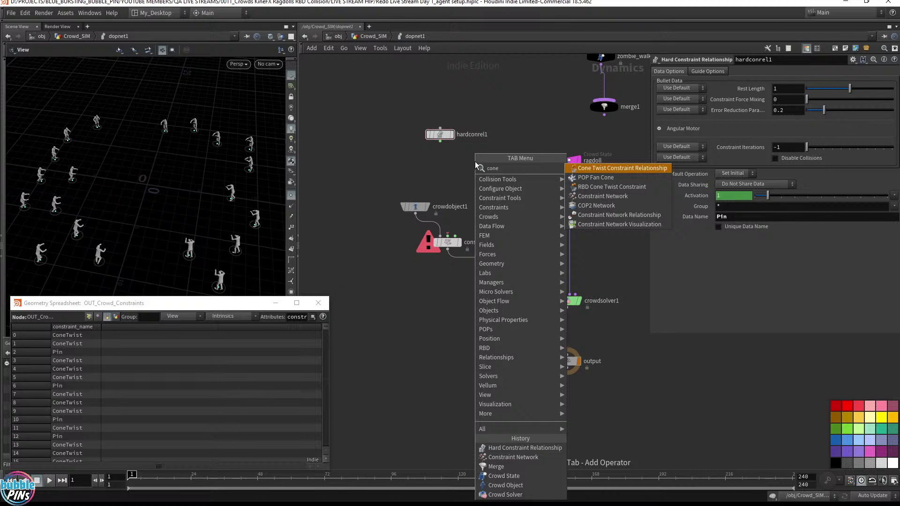
{"action": "key", "text": "Return"}
{"action": "left_click", "coordinate": [473, 162]}
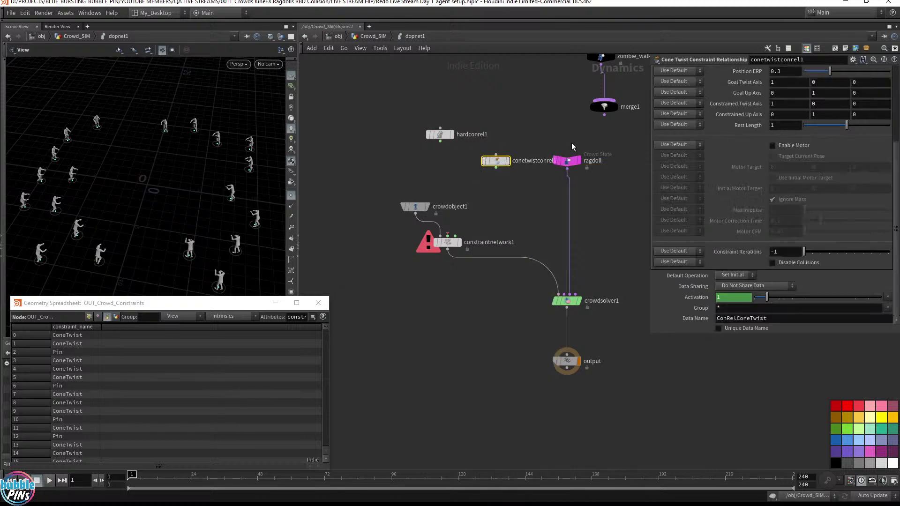
{"action": "left_click_drag", "start_coordinate": [472, 159], "coordinate": [475, 159]}
{"action": "double_click", "coordinate": [768, 318]}
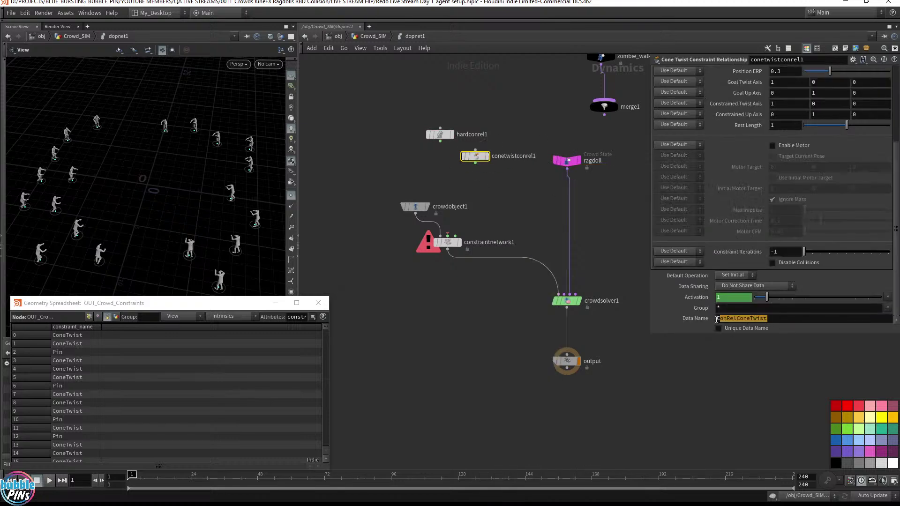
{"action": "type", "text": "Cone"}
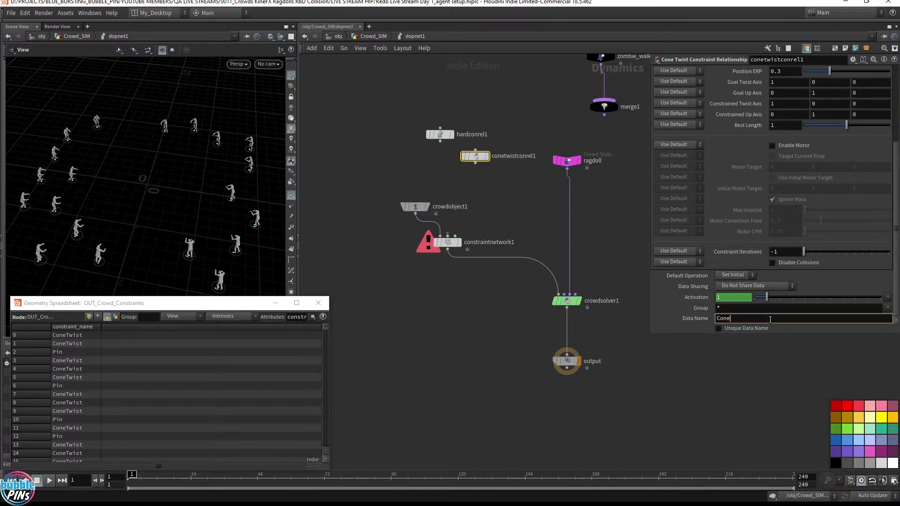
{"action": "type", "text": "Twist"}
{"action": "key", "text": "Return"}
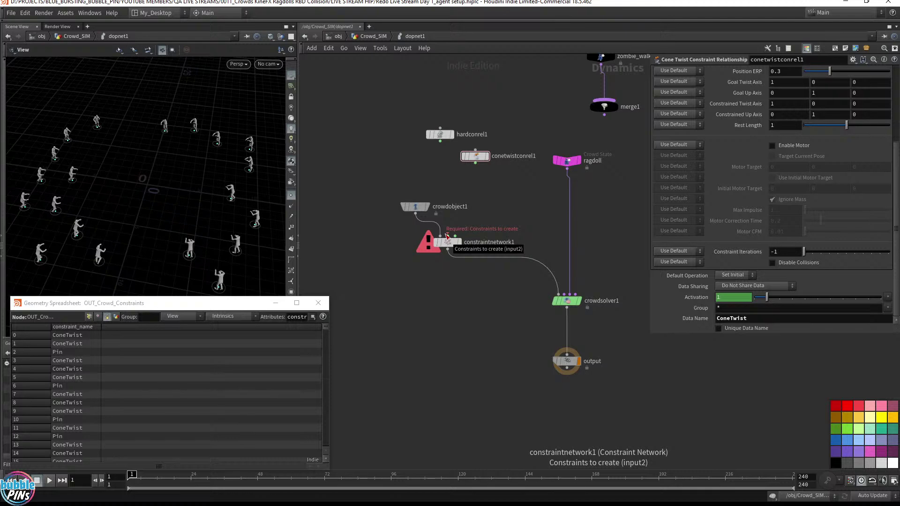
Step: Merge hardconrel1 and conetwistconrel1 into constraintnetwork1's constraints-to-create input and save the scene
{"action": "key", "text": "Tab"}
{"action": "key", "text": "Return"}
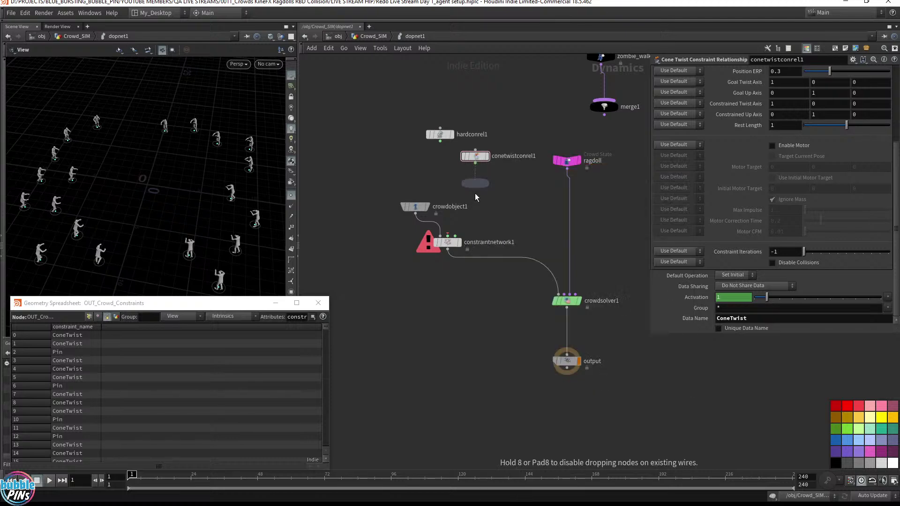
{"action": "left_click", "coordinate": [453, 188]}
{"action": "left_click_drag", "start_coordinate": [426, 101], "coordinate": [448, 238]}
{"action": "left_click", "coordinate": [527, 225]}
{"action": "key", "text": "ctrl+s"}
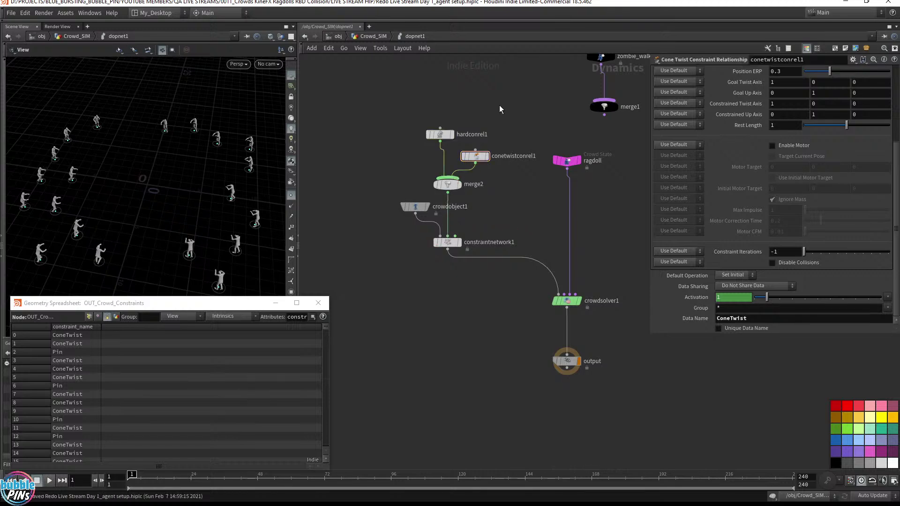
Step: Set constraintnetwork1's SOP Path in dopnet1 to /obj/Crowd_SIM/OUT_Crowd_Constraints and inspect the constraint guides on the agents
{"action": "left_click", "coordinate": [382, 36]}
{"action": "left_click_drag", "start_coordinate": [489, 278], "coordinate": [439, 313]}
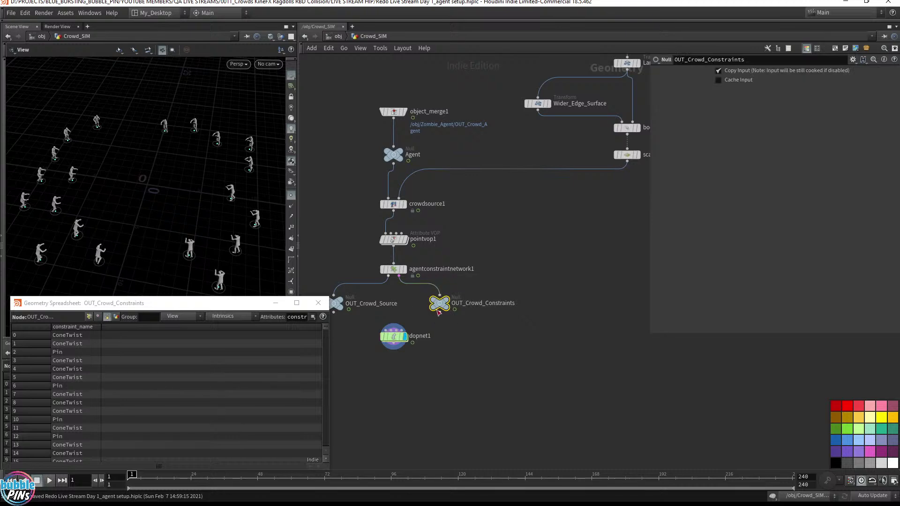
{"action": "left_click_drag", "start_coordinate": [495, 333], "coordinate": [488, 234]}
{"action": "double_click", "coordinate": [393, 335]}
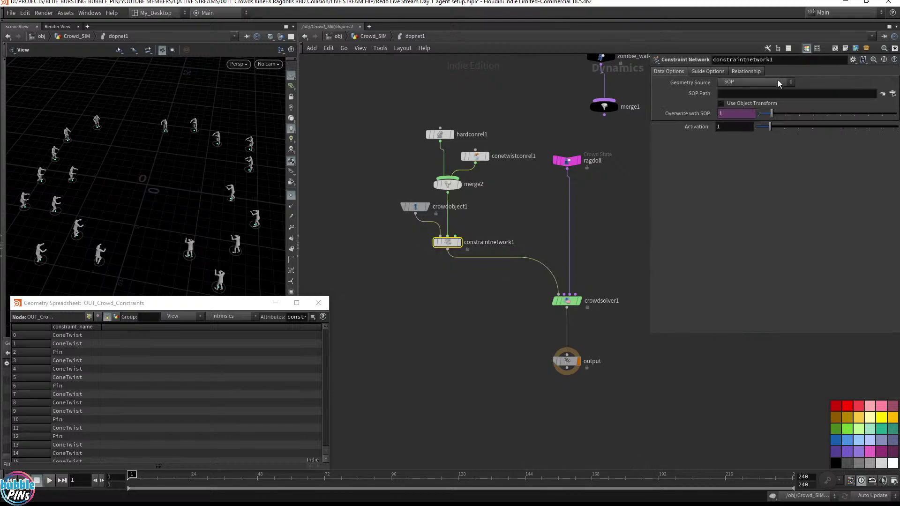
{"action": "left_click", "coordinate": [729, 94]}
{"action": "type", "text": "/obj/Crowd_SIM/OUT_Crowd_Constraints"}
{"action": "key", "text": "Return"}
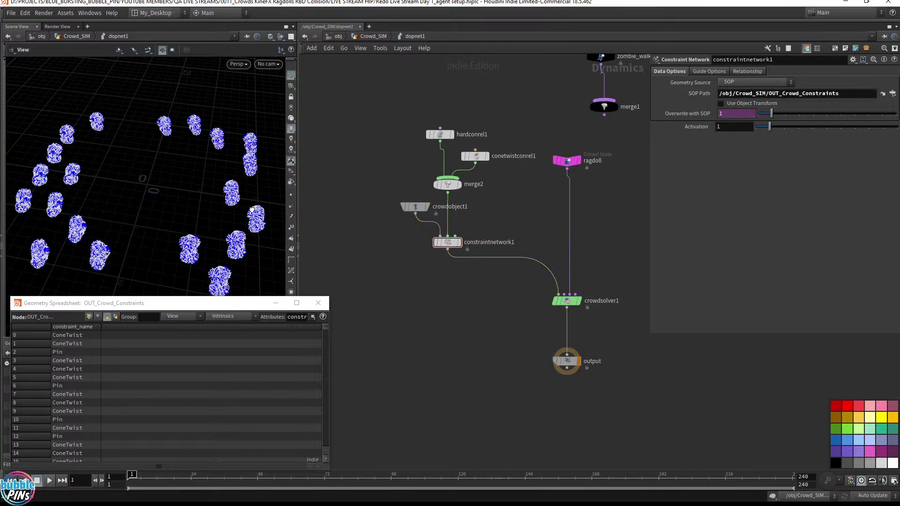
{"action": "left_click_drag", "start_coordinate": [257, 211], "coordinate": [257, 186]}
{"action": "right_click_drag", "start_coordinate": [253, 255], "coordinate": [335, 232]}
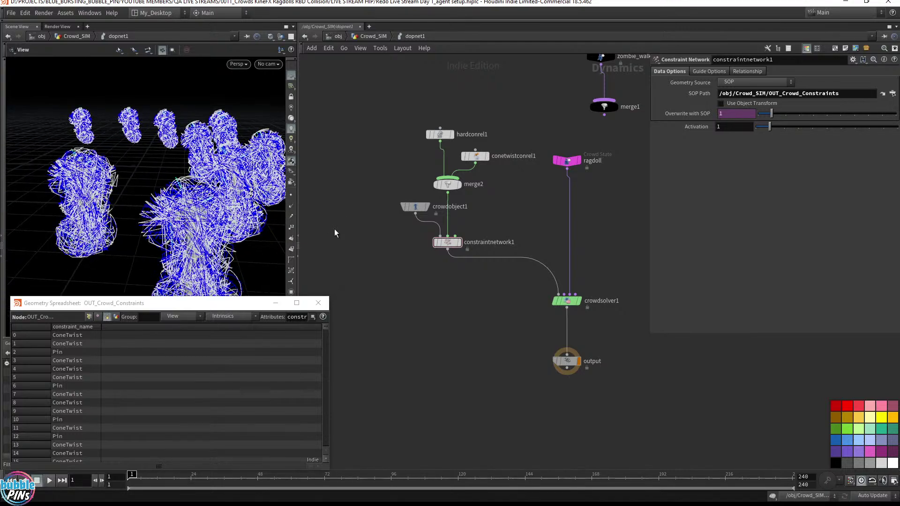
Step: Open ragdoll_sim inside Zombie_Agent's testsim_ragdoll1 and examine the constraint guides around the reference ragdoll
{"action": "left_click", "coordinate": [368, 36]}
{"action": "left_click", "coordinate": [338, 36]}
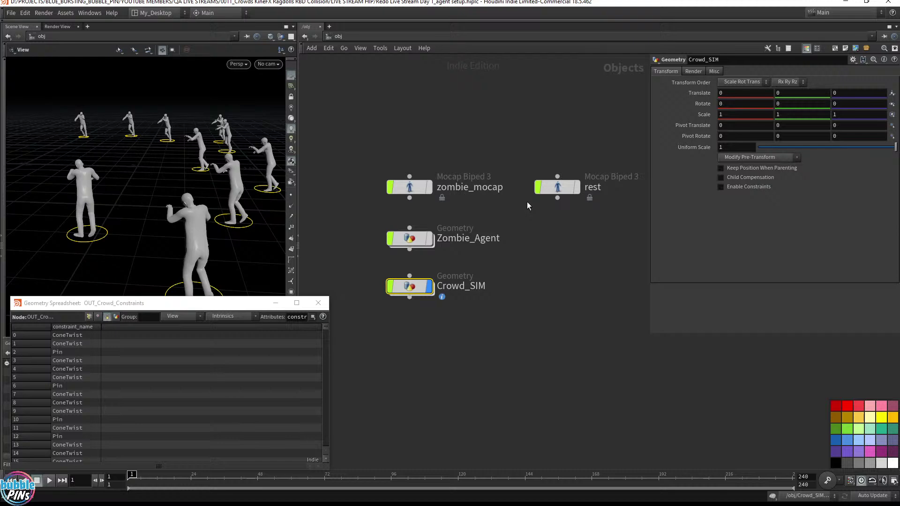
{"action": "double_click", "coordinate": [403, 238]}
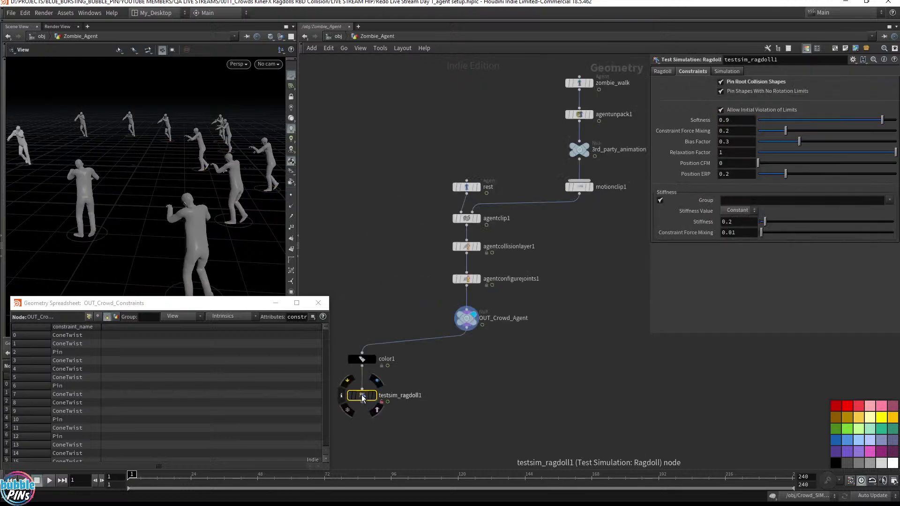
{"action": "double_click", "coordinate": [362, 396]}
{"action": "double_click", "coordinate": [450, 308]}
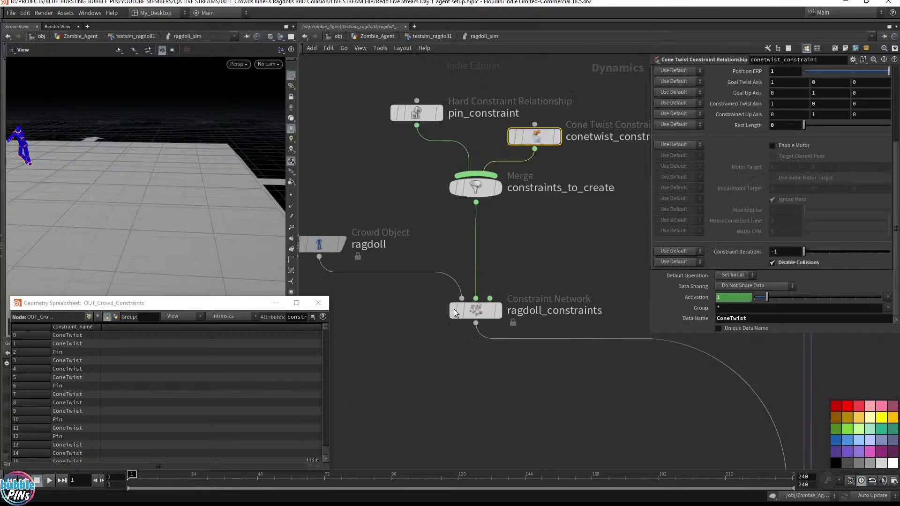
{"action": "right_click_drag", "start_coordinate": [231, 266], "coordinate": [384, 206]}
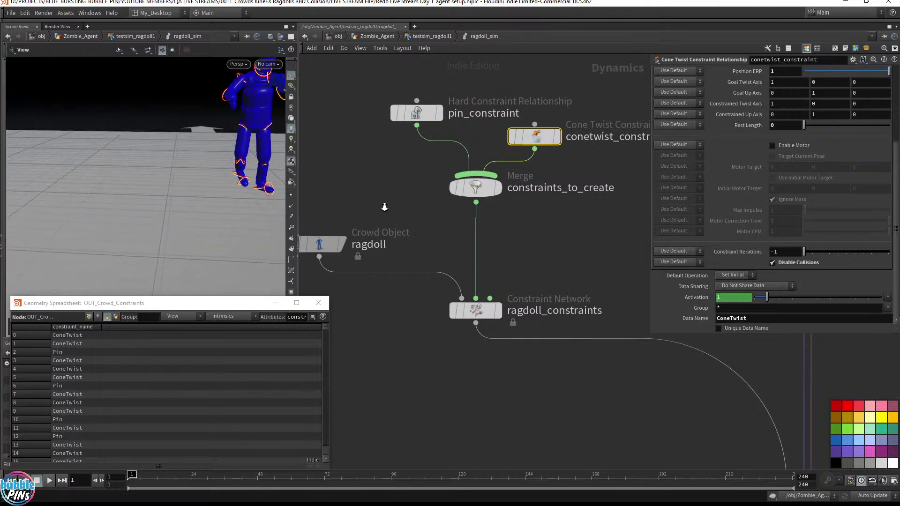
{"action": "middle_click_drag", "start_coordinate": [147, 159], "coordinate": [111, 199]}
{"action": "middle_click_drag", "start_coordinate": [229, 143], "coordinate": [164, 184]}
{"action": "left_click_drag", "start_coordinate": [163, 185], "coordinate": [167, 166]}
{"action": "right_click_drag", "start_coordinate": [167, 167], "coordinate": [187, 169]}
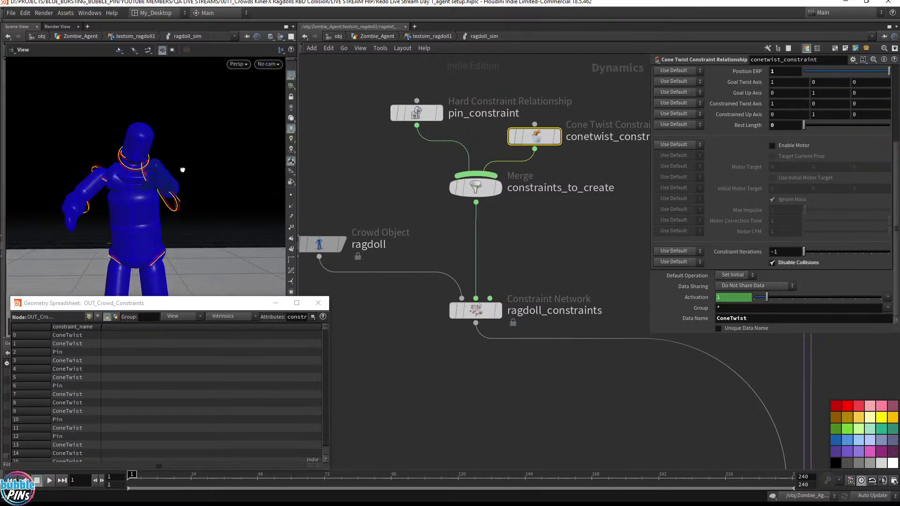
{"action": "middle_click_drag", "start_coordinate": [187, 169], "coordinate": [213, 174]}
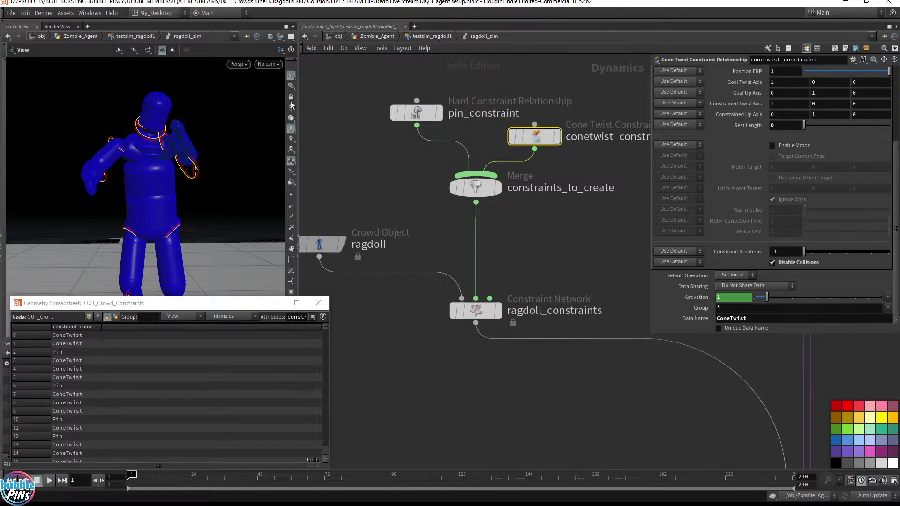
Step: Revert the Guide Size of the reference conetwist_constraint to its default and inspect the guides around the ragdoll
{"action": "left_click_drag", "start_coordinate": [581, 170], "coordinate": [481, 89]}
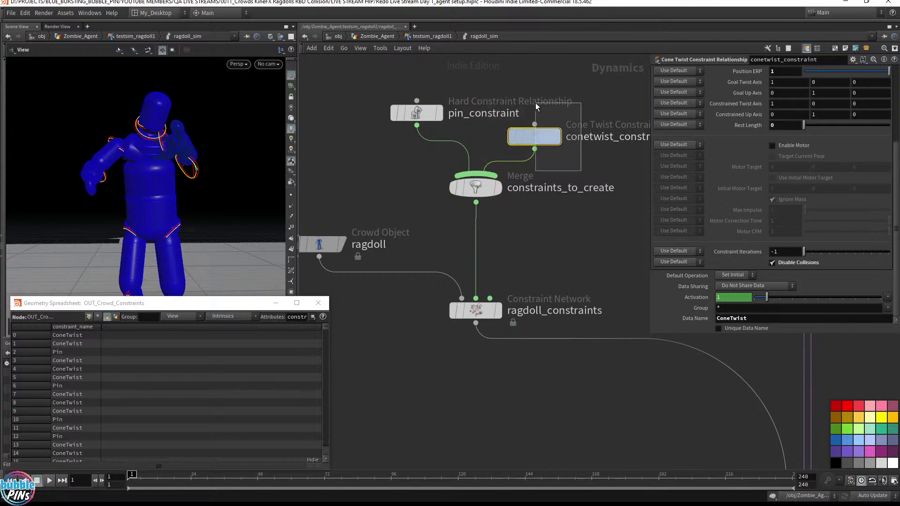
{"action": "scroll", "coordinate": [770, 103], "scroll_direction": "up", "scroll_amount": 5}
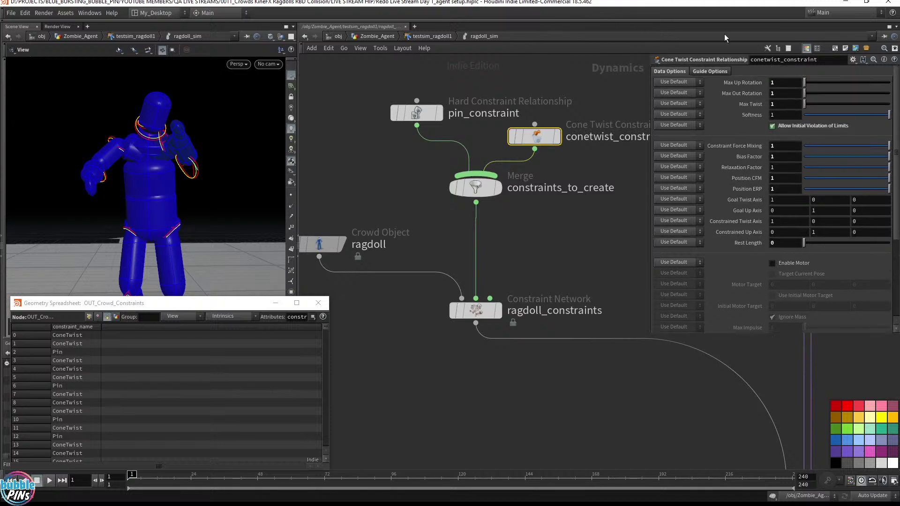
{"action": "left_click", "coordinate": [707, 73]}
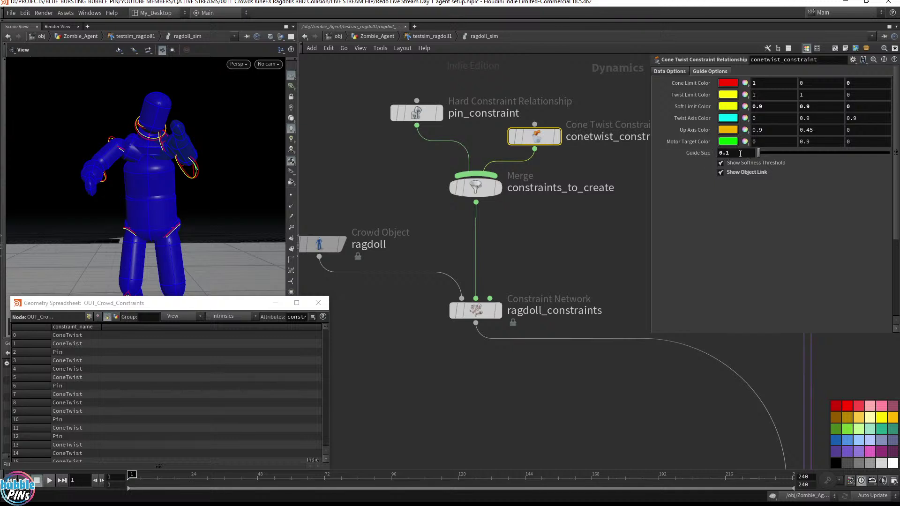
{"action": "right_click", "coordinate": [705, 153]}
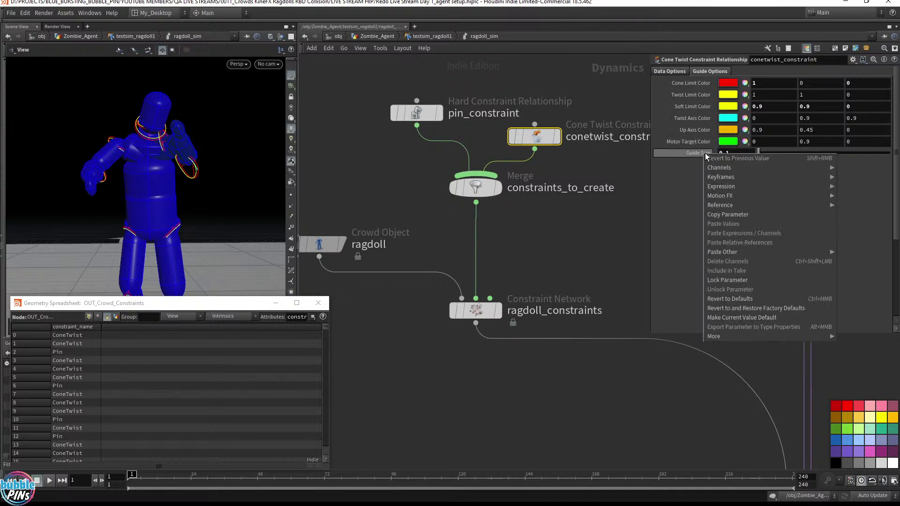
{"action": "left_click", "coordinate": [702, 142]}
{"action": "right_click", "coordinate": [704, 155]}
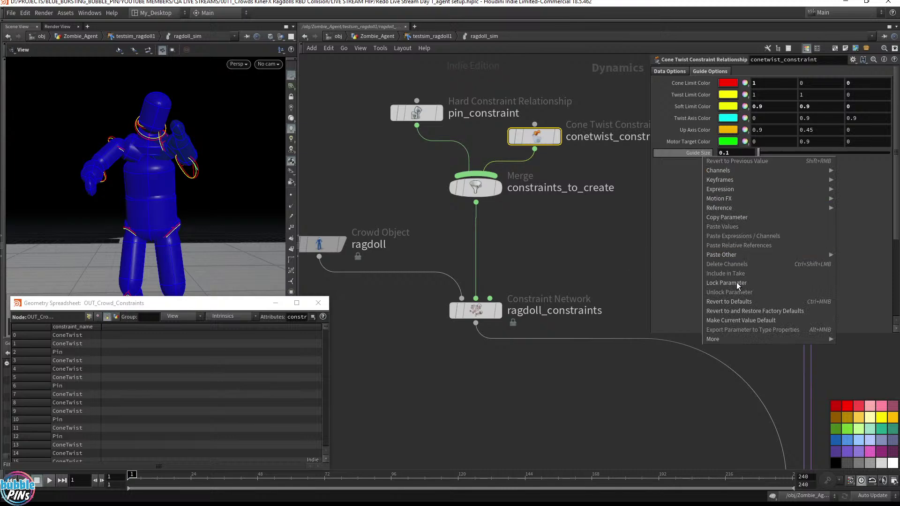
{"action": "left_click", "coordinate": [740, 302]}
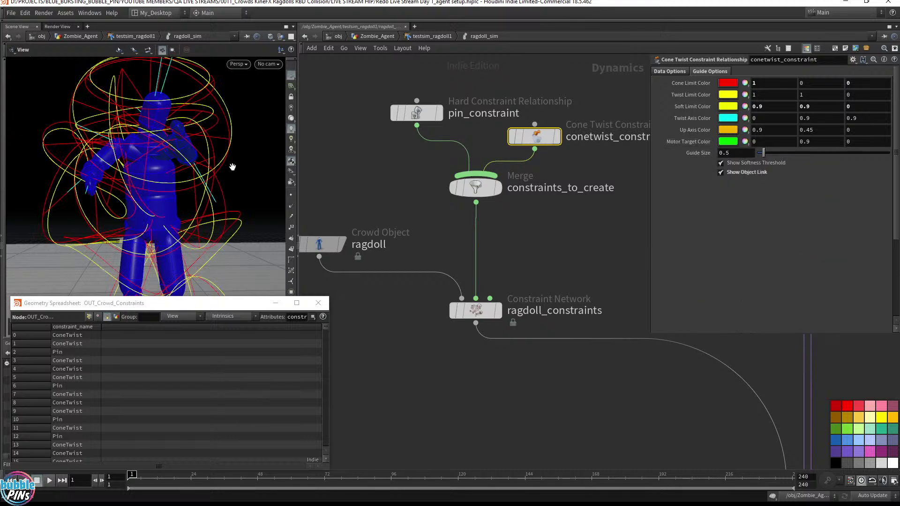
{"action": "scroll", "coordinate": [225, 167], "scroll_direction": "down", "scroll_amount": 5}
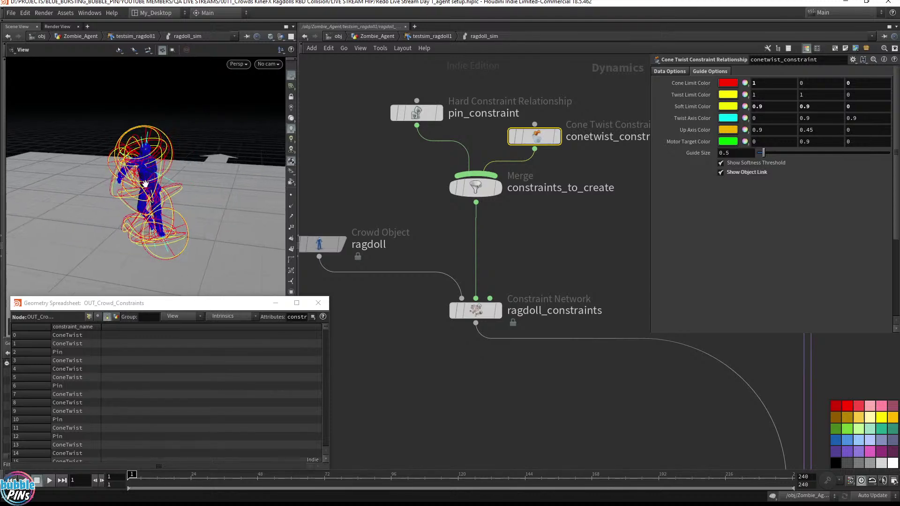
{"action": "left_click_drag", "start_coordinate": [171, 183], "coordinate": [221, 184]}
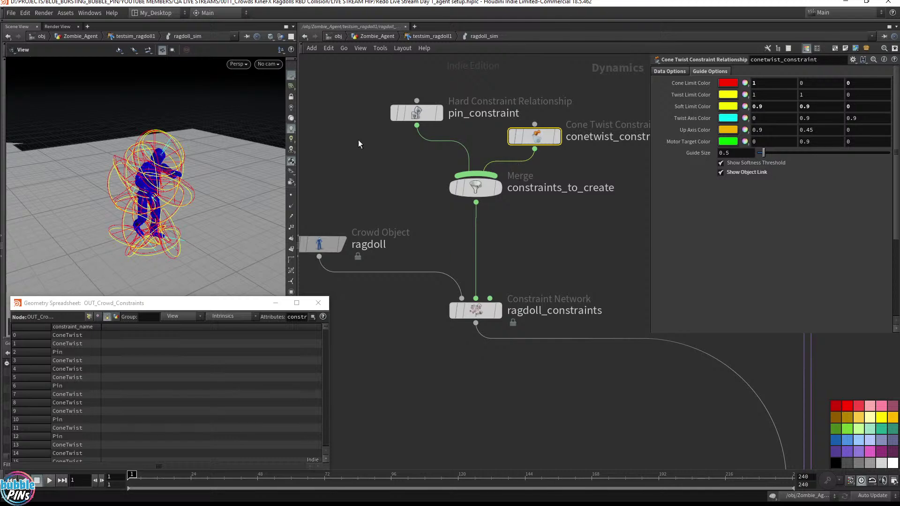
Step: Try a Guide Size of 0.2 on the reference conetwist_constraint and restore it to 0.1
{"action": "double_click", "coordinate": [733, 154]}
{"action": "type", "text": "0.2"}
{"action": "key", "text": "Return"}
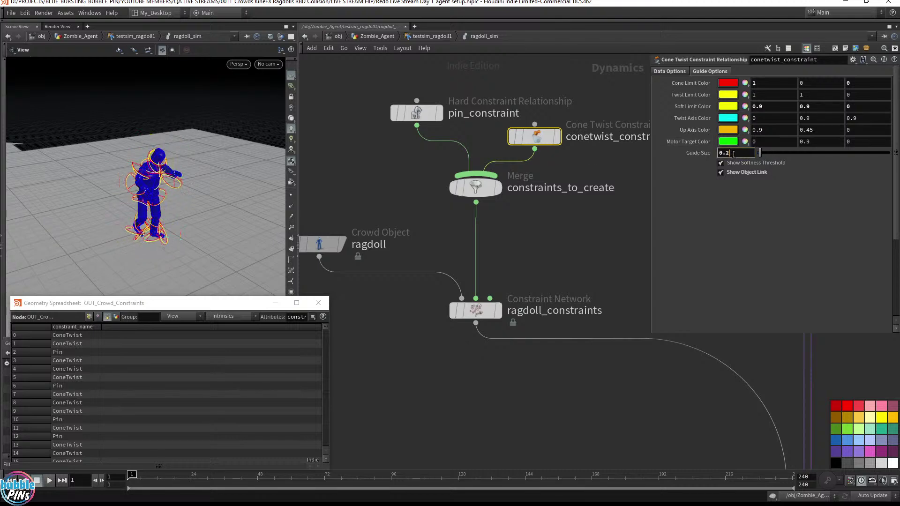
{"action": "key", "text": "Return"}
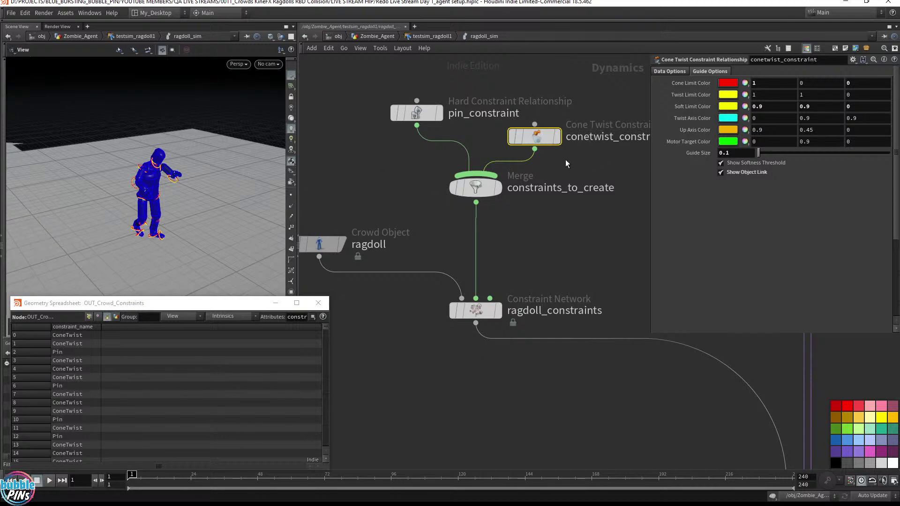
Step: Return to dopnet1 in Crowd_SIM and examine the constraint guides around the crowd agents up close
{"action": "left_click", "coordinate": [376, 37]}
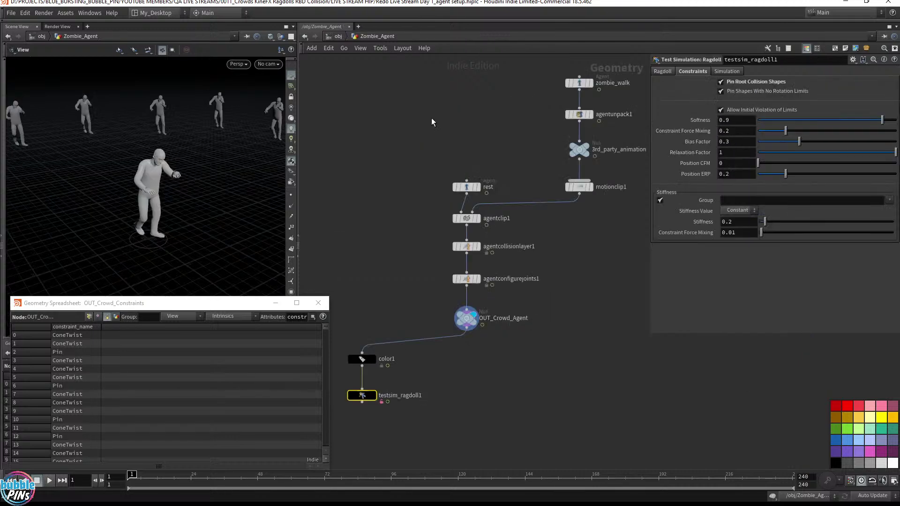
{"action": "left_click", "coordinate": [338, 36]}
{"action": "double_click", "coordinate": [408, 285]}
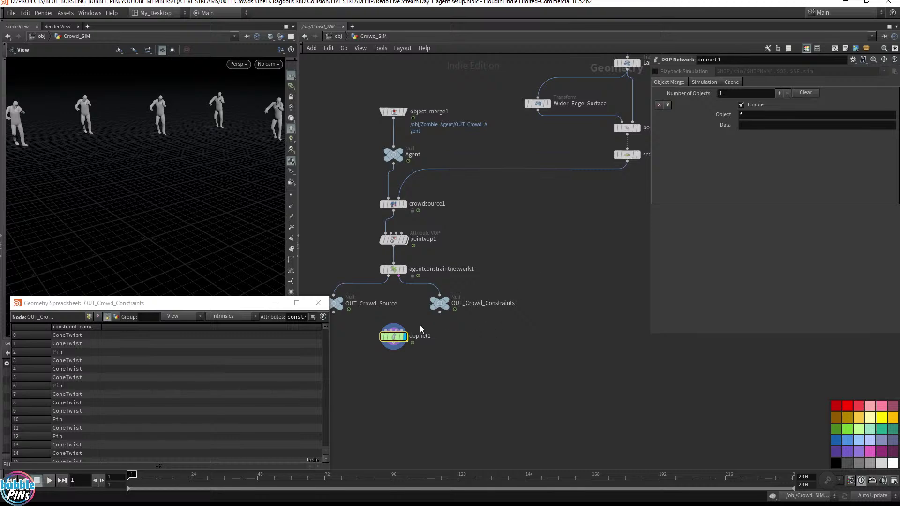
{"action": "double_click", "coordinate": [406, 334]}
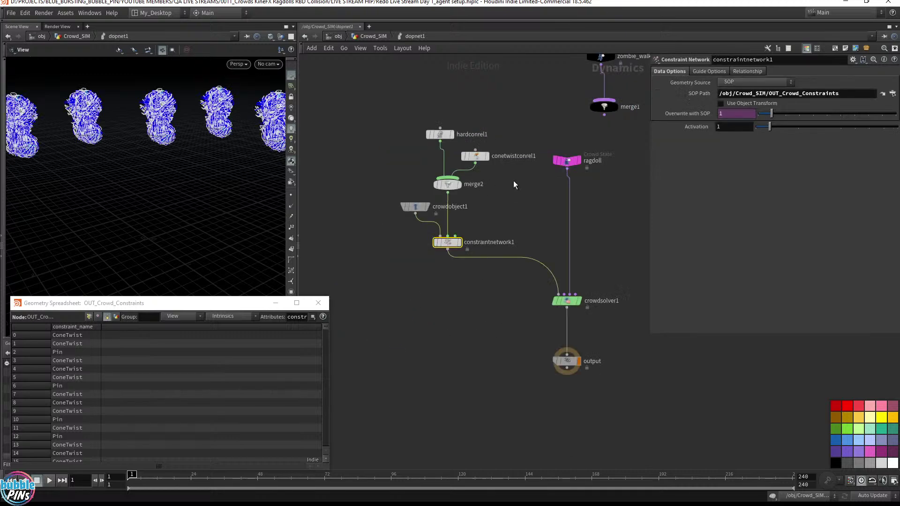
{"action": "left_click_drag", "start_coordinate": [202, 117], "coordinate": [157, 110]}
{"action": "scroll", "coordinate": [267, 147], "scroll_direction": "up", "scroll_amount": 5}
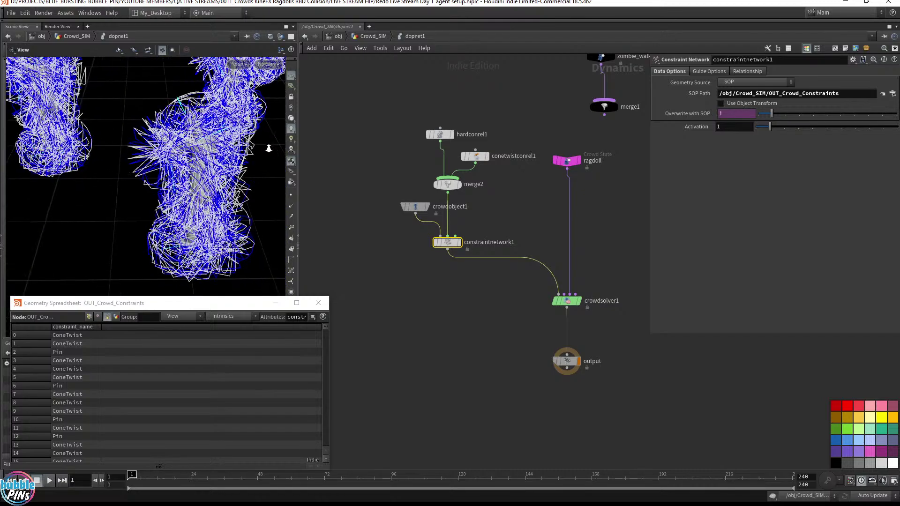
{"action": "left_click_drag", "start_coordinate": [267, 147], "coordinate": [237, 167]}
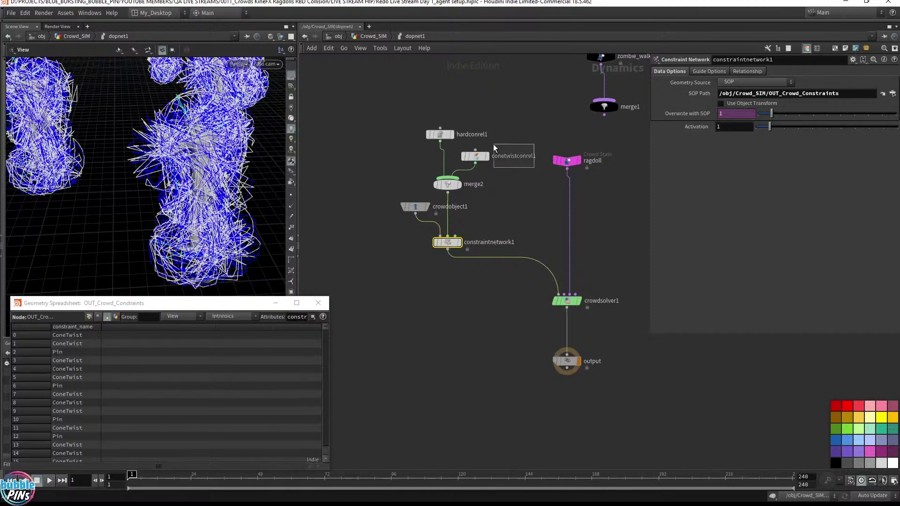
Step: Set conetwistconrel1's Guide Size to 0.1 and check the guides on one agent
{"action": "left_click_drag", "start_coordinate": [493, 145], "coordinate": [510, 142]}
{"action": "left_click", "coordinate": [709, 70]}
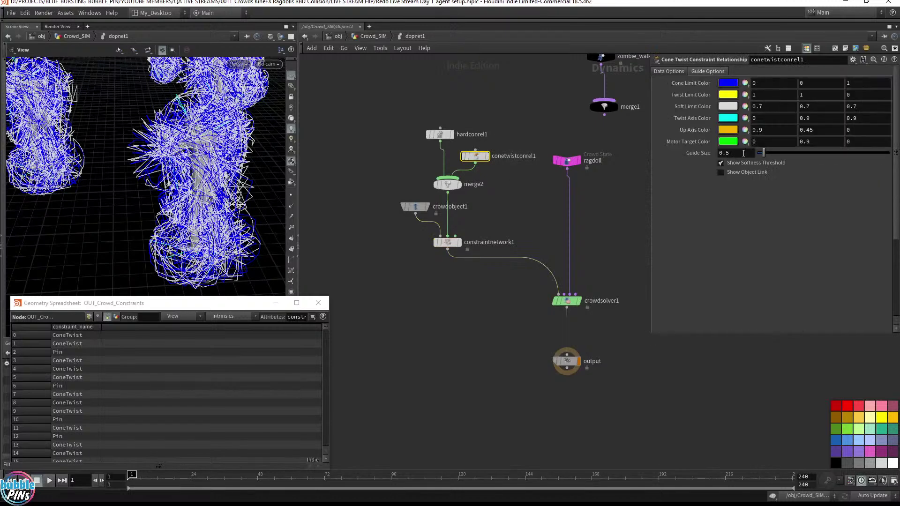
{"action": "key", "text": "BackSpace"}
{"action": "type", "text": "2"}
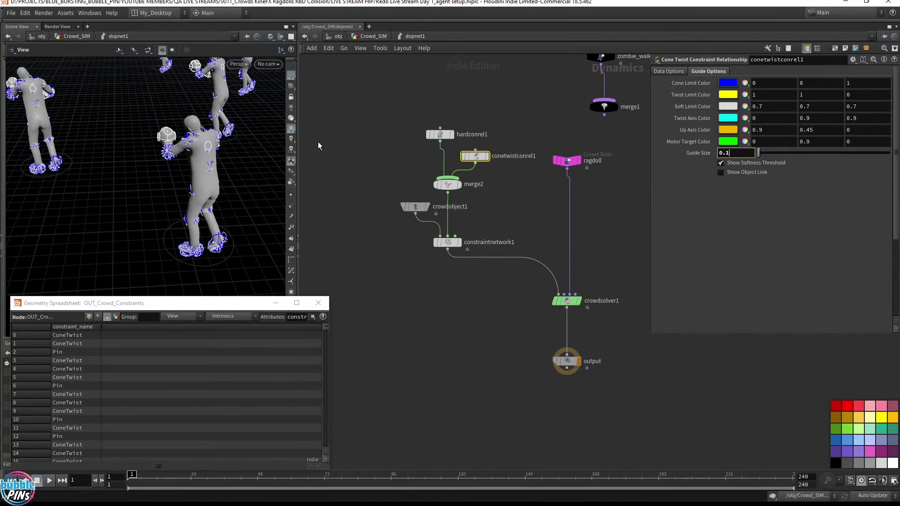
{"action": "left_click_drag", "start_coordinate": [202, 183], "coordinate": [270, 137]}
{"action": "right_click_drag", "start_coordinate": [169, 165], "coordinate": [187, 167]}
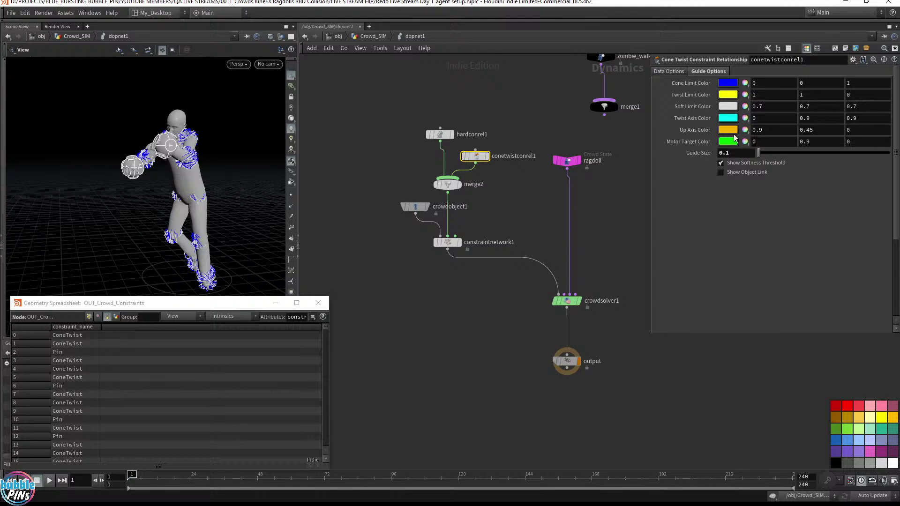
Step: Change conetwistconrel1's Cone Limit Color to pure red
{"action": "left_click", "coordinate": [727, 85]}
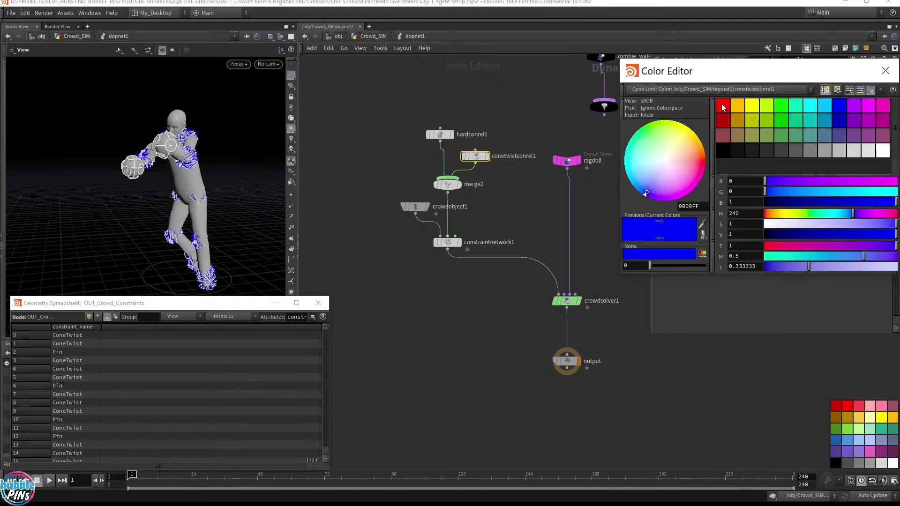
{"action": "left_click", "coordinate": [723, 106]}
{"action": "left_click", "coordinate": [886, 71]}
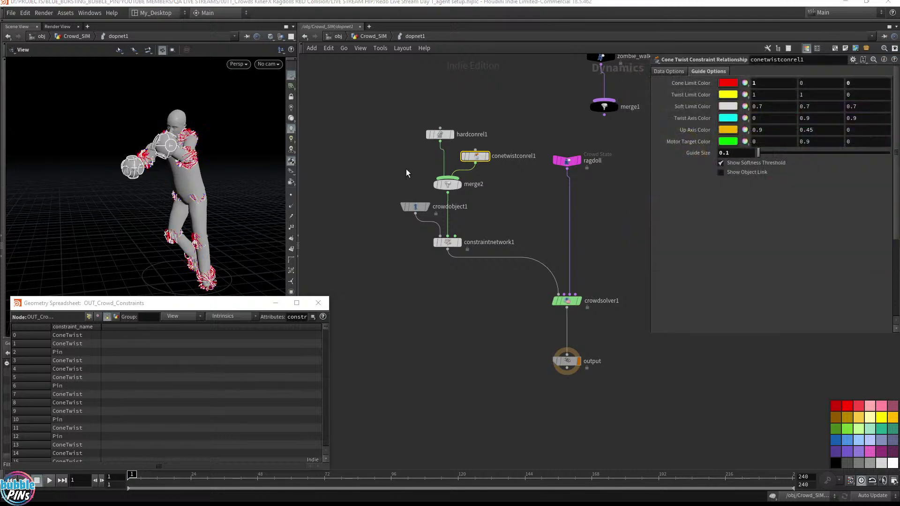
Step: Inspect hardconrel1's guide options and the crowd's constraint guides in wireframe shading, and save the scene
{"action": "left_click", "coordinate": [440, 135]}
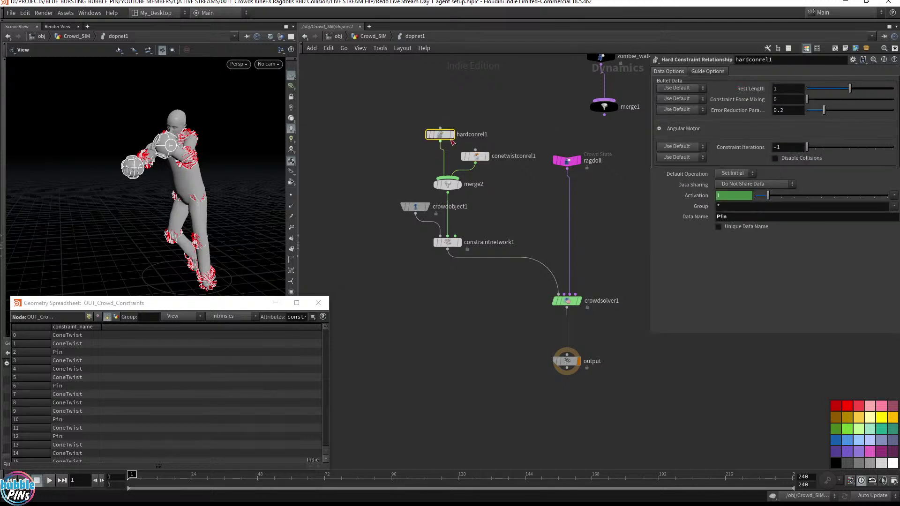
{"action": "left_click", "coordinate": [708, 71]}
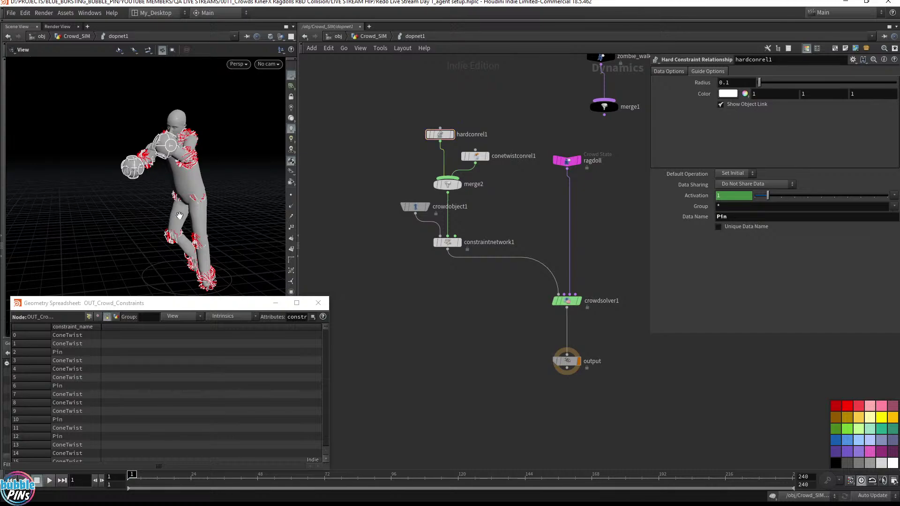
{"action": "left_click_drag", "start_coordinate": [174, 179], "coordinate": [201, 180]}
{"action": "key", "text": "shift+w"}
{"action": "right_click_drag", "start_coordinate": [200, 180], "coordinate": [123, 184]}
{"action": "left_click_drag", "start_coordinate": [219, 185], "coordinate": [110, 185]}
{"action": "right_click_drag", "start_coordinate": [196, 171], "coordinate": [113, 182]}
{"action": "left_click_drag", "start_coordinate": [170, 186], "coordinate": [170, 232]}
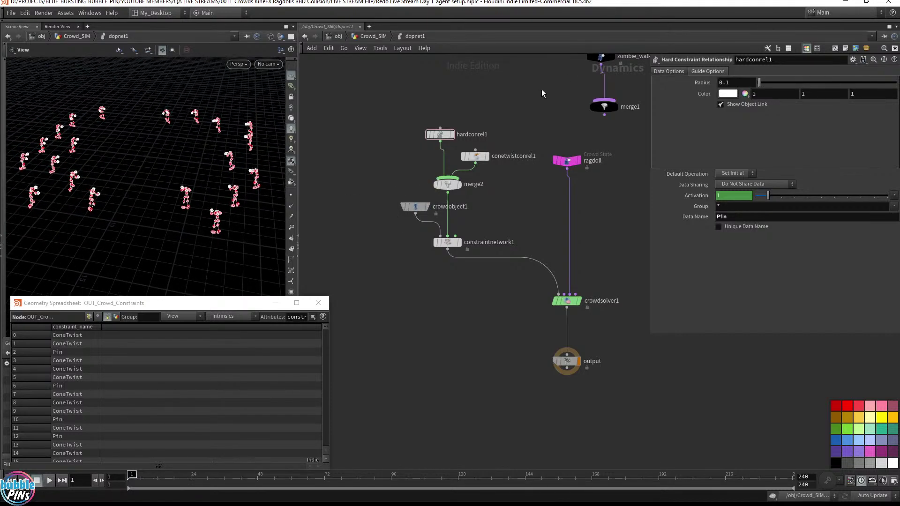
{"action": "left_click", "coordinate": [655, 72]}
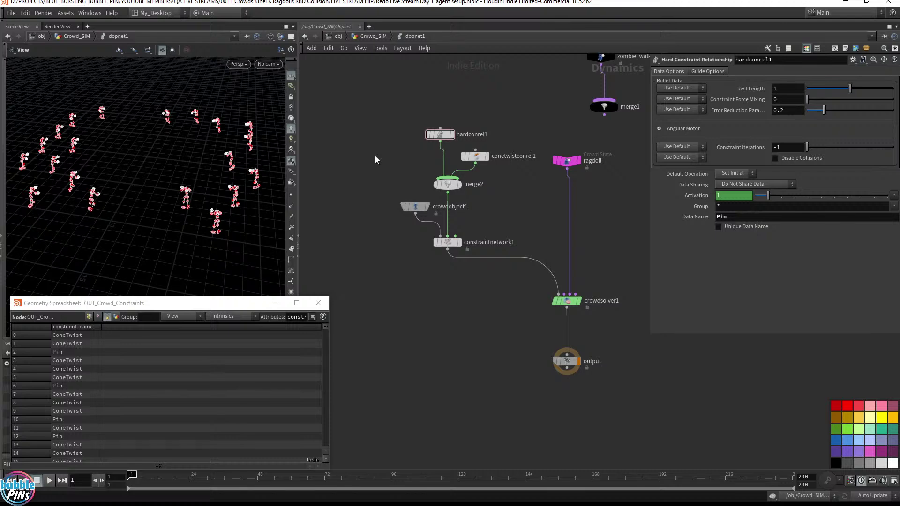
{"action": "key", "text": "ctrl+s"}
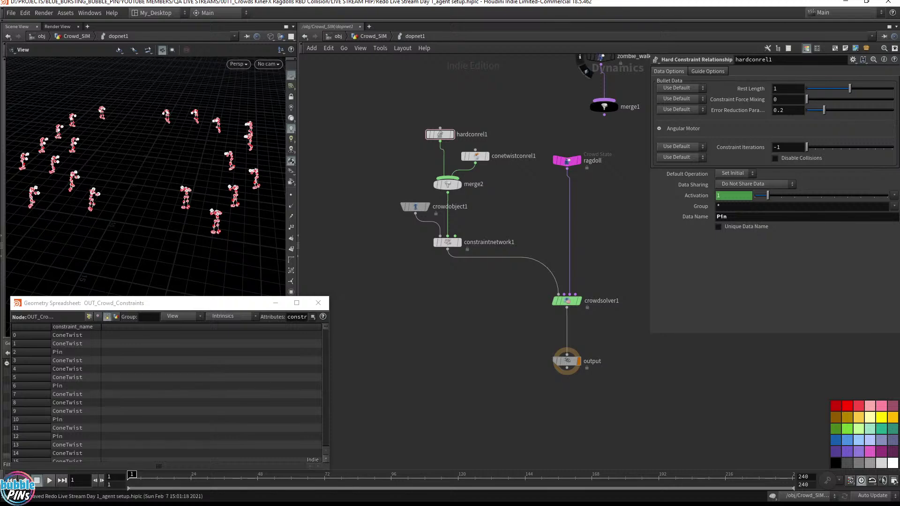
Step: Switch to the Notepad Ragdoll State checklist and review its bullet solver and agent constraint network items
{"action": "key", "text": "alt+Tab"}
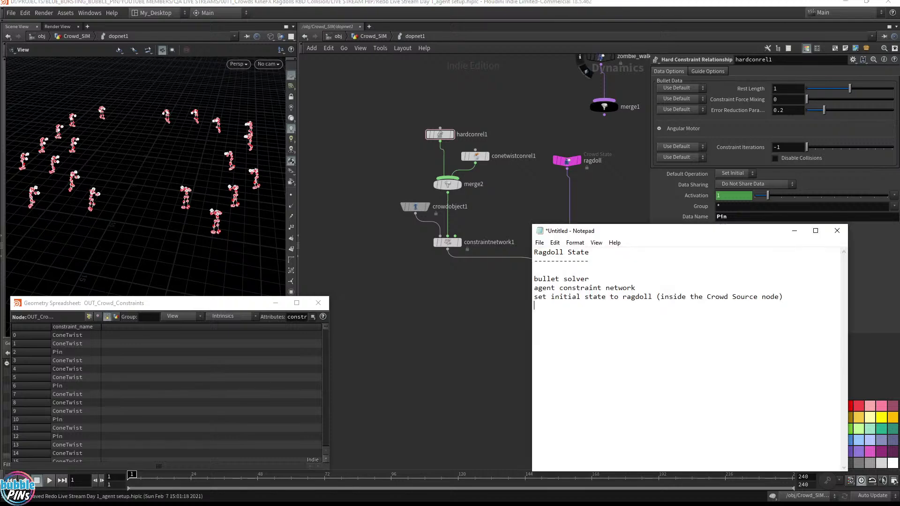
{"action": "key", "text": "ctrl+shift+Left"}
{"action": "key", "text": "ctrl+shift+Left"}
{"action": "key", "text": "ctrl+shift+Left"}
{"action": "left_click_drag", "start_coordinate": [660, 235], "coordinate": [224, 188]}
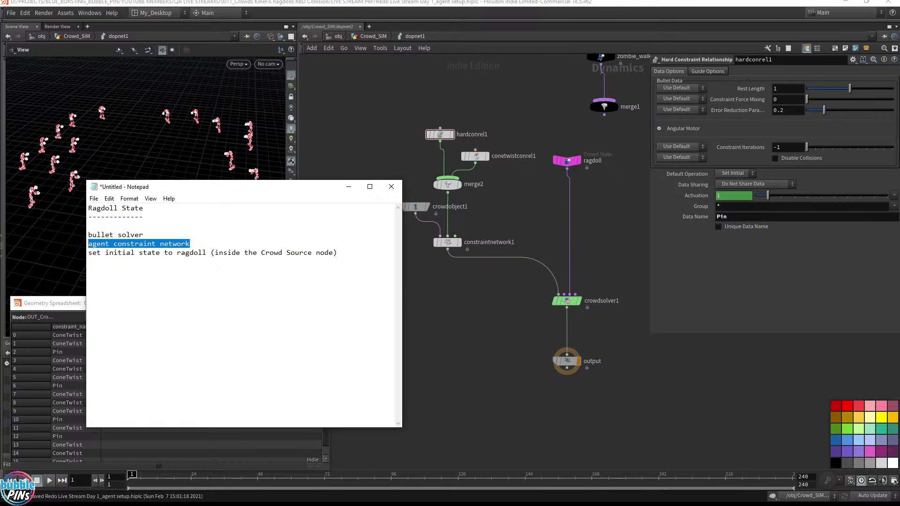
{"action": "left_click_drag", "start_coordinate": [145, 235], "coordinate": [88, 236]}
Step: Move the output node down and insert a Multiple Solver between crowdsolver1 and output
{"action": "middle_click_drag", "start_coordinate": [512, 340], "coordinate": [449, 321]}
{"action": "left_click_drag", "start_coordinate": [514, 351], "coordinate": [514, 437]}
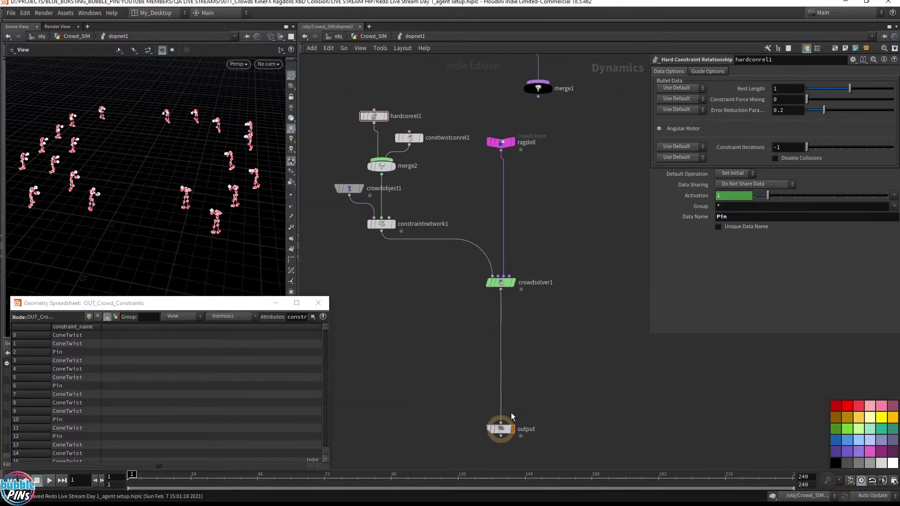
{"action": "key", "text": "Tab"}
{"action": "type", "text": "m"}
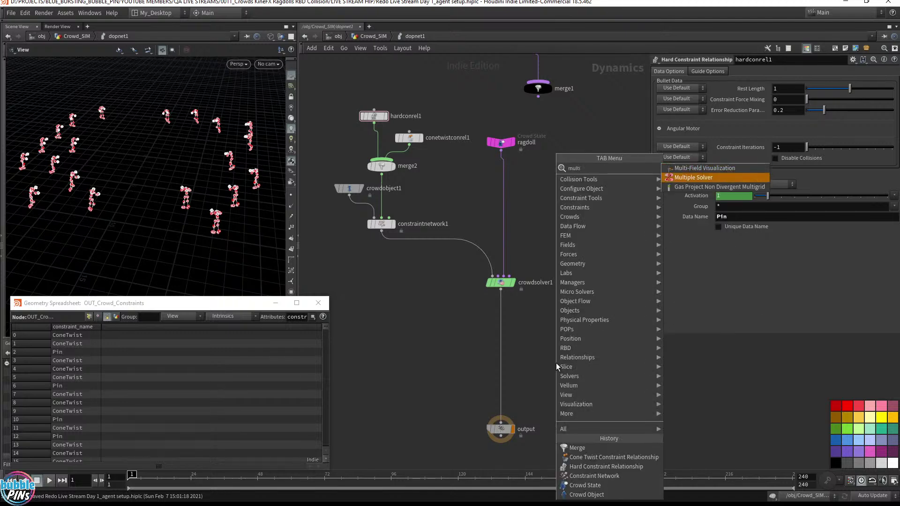
{"action": "key", "text": "Return"}
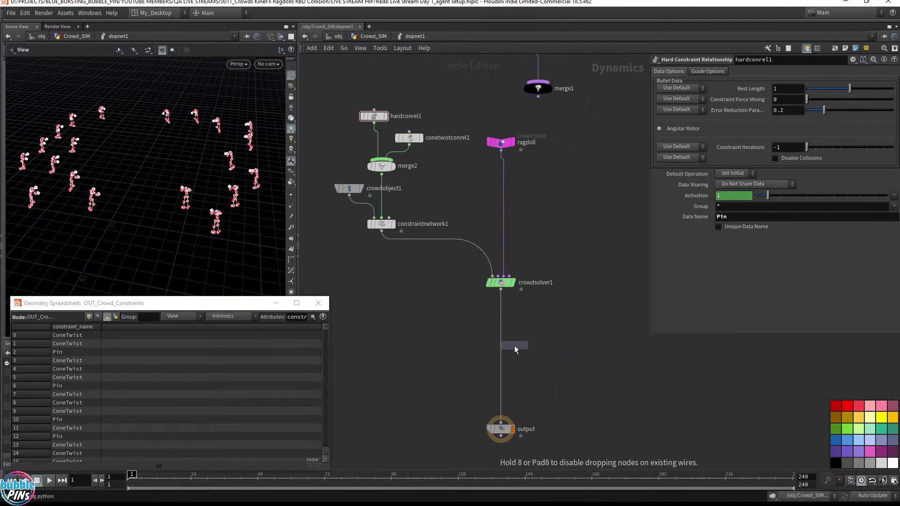
{"action": "left_click", "coordinate": [514, 346]}
Step: Rewire crowdsolver1 from multisolver1's objects input to its data input
{"action": "left_click_drag", "start_coordinate": [542, 299], "coordinate": [484, 270]}
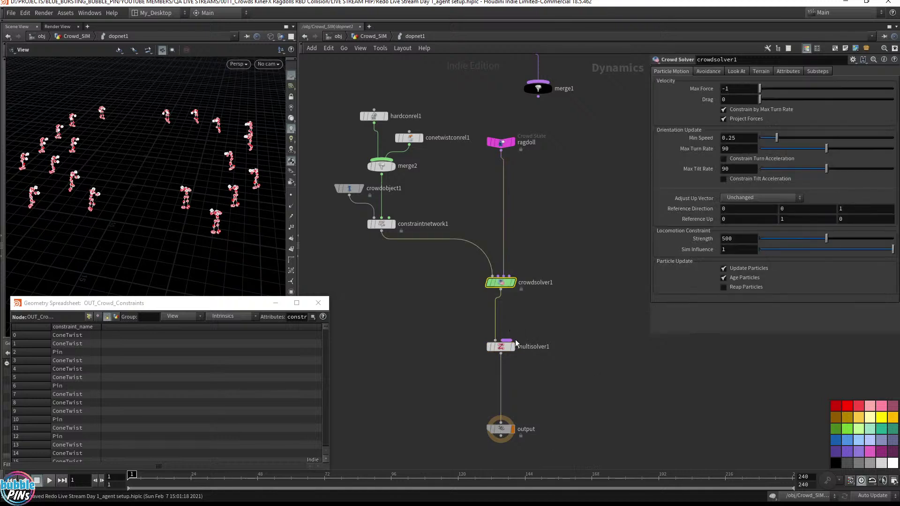
{"action": "left_click_drag", "start_coordinate": [469, 365], "coordinate": [553, 339]}
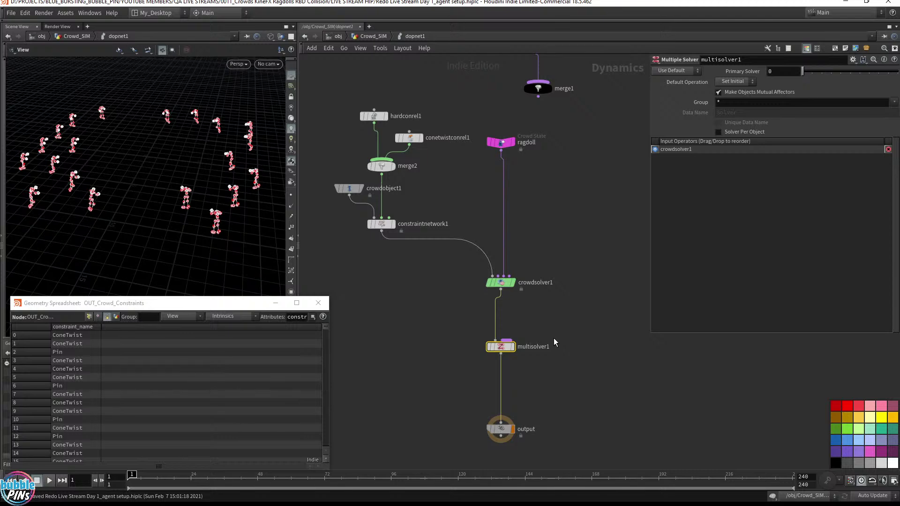
{"action": "left_click_drag", "start_coordinate": [495, 313], "coordinate": [506, 340]}
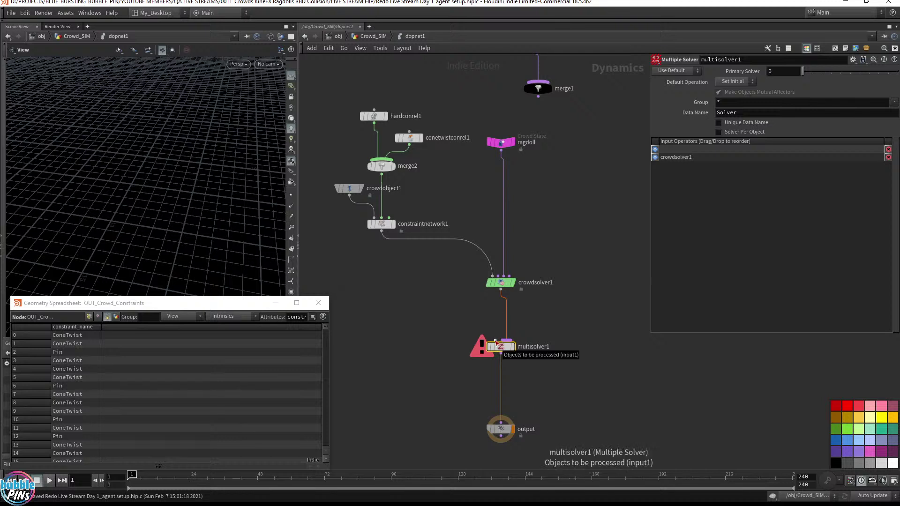
Step: Connect constraintnetwork1 to multisolver1's objects input instead of crowdsolver1, and move crowdsolver1 up beneath the ragdoll state
{"action": "left_click_drag", "start_coordinate": [320, 281], "coordinate": [374, 295]}
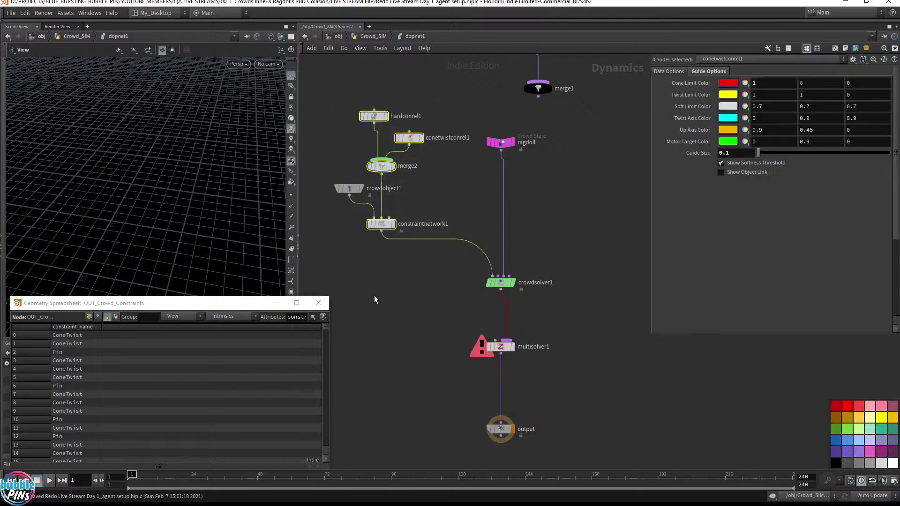
{"action": "left_click_drag", "start_coordinate": [333, 210], "coordinate": [355, 177]}
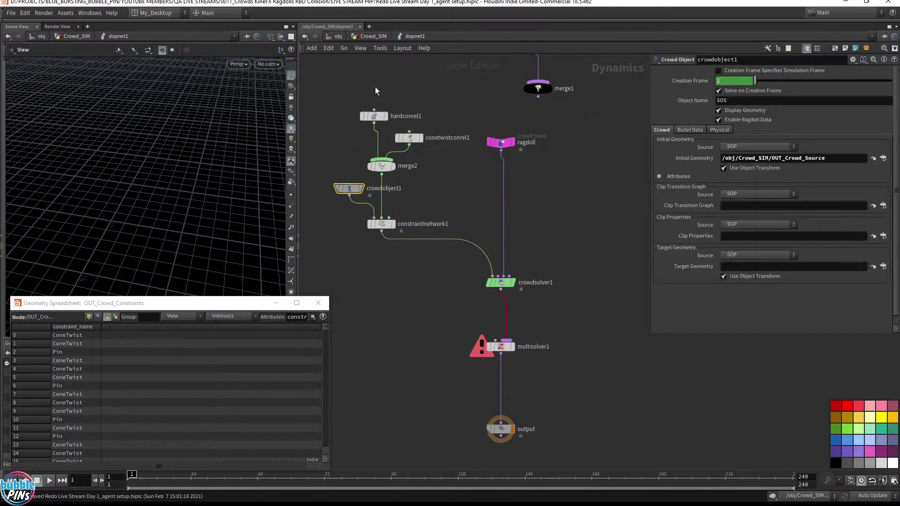
{"action": "left_click_drag", "start_coordinate": [375, 86], "coordinate": [424, 254]}
{"action": "left_click_drag", "start_coordinate": [321, 205], "coordinate": [378, 185]}
{"action": "left_click_drag", "start_coordinate": [381, 231], "coordinate": [423, 276]}
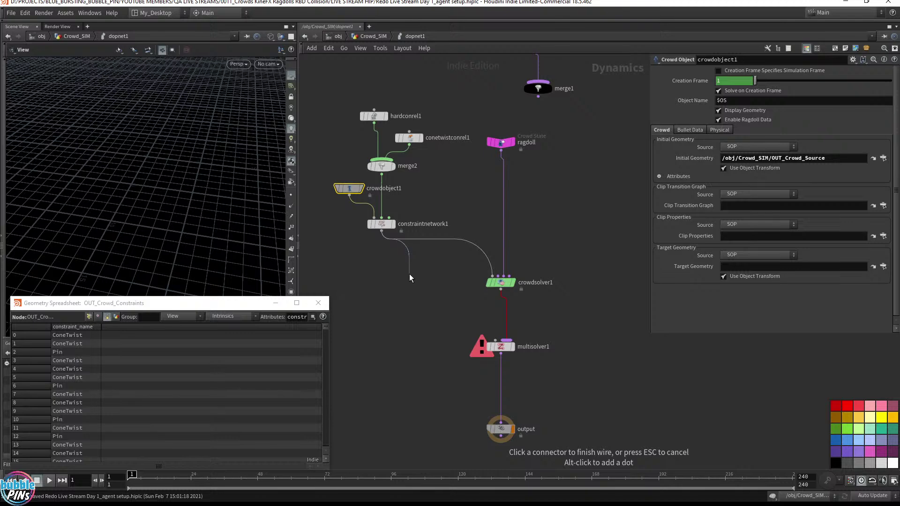
{"action": "left_click", "coordinate": [485, 330]}
{"action": "left_click_drag", "start_coordinate": [491, 275], "coordinate": [490, 207]}
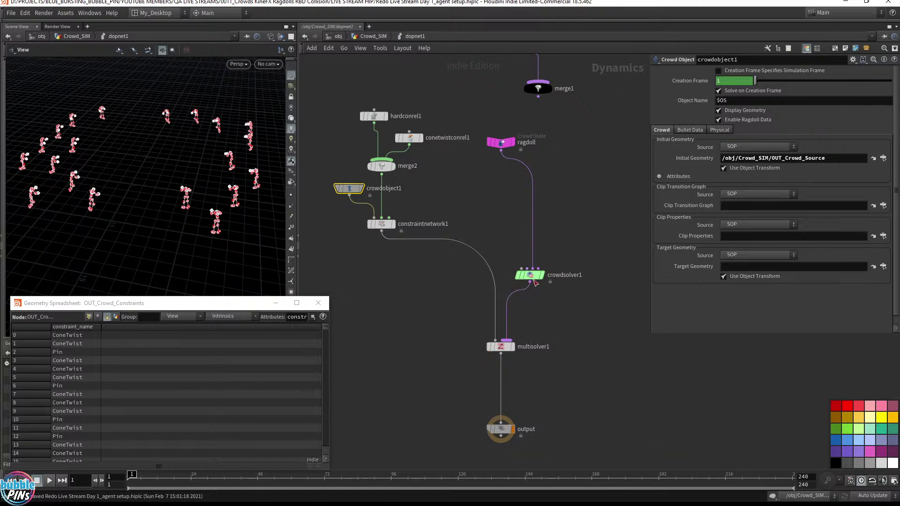
{"action": "left_click_drag", "start_coordinate": [534, 280], "coordinate": [507, 223]}
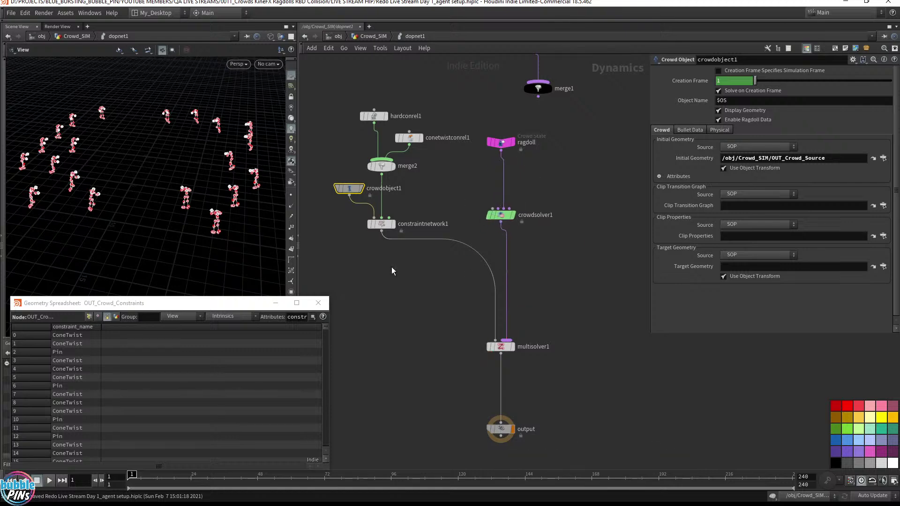
Step: Examine multisolver1's input operators and the constraint network and crowd solver branches feeding it
{"action": "left_click", "coordinate": [501, 347]}
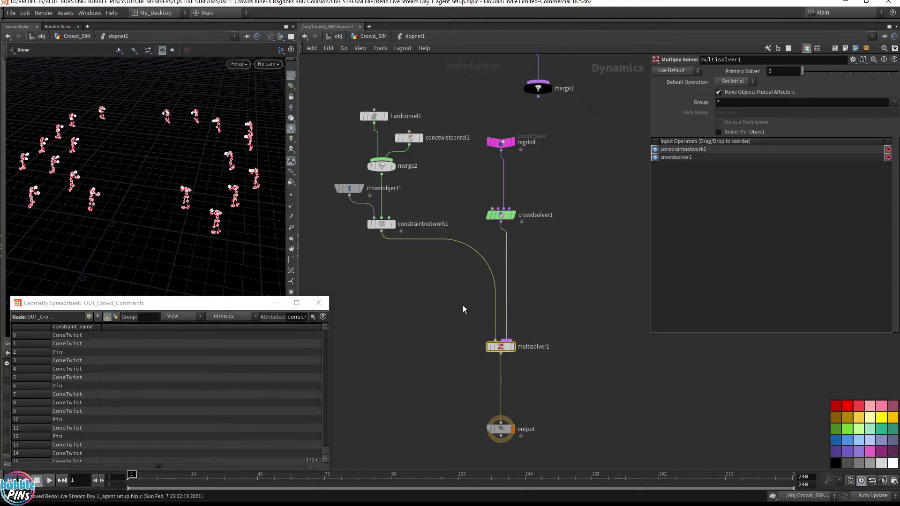
{"action": "left_click_drag", "start_coordinate": [456, 364], "coordinate": [558, 324]}
{"action": "left_click_drag", "start_coordinate": [381, 231], "coordinate": [396, 310]}
{"action": "left_click_drag", "start_coordinate": [438, 377], "coordinate": [569, 330]}
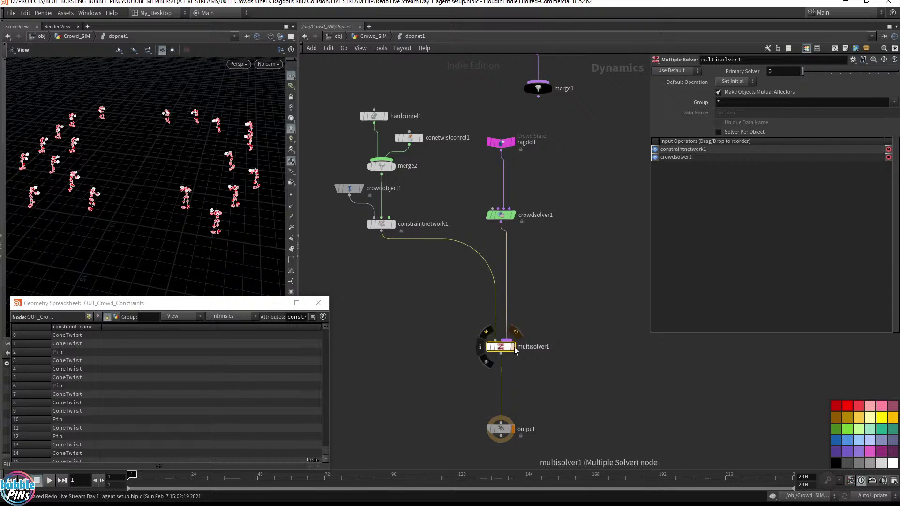
Step: Add a Bullet Solver beside crowdsolver1, wire it into multisolver1's data input, and check the connections up close
{"action": "middle_click_drag", "start_coordinate": [572, 277], "coordinate": [541, 269]}
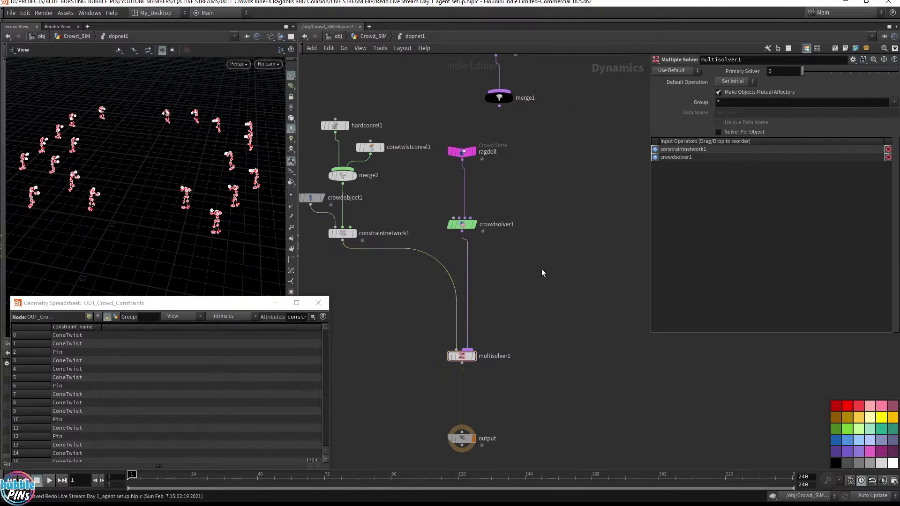
{"action": "key", "text": "Tab"}
{"action": "type", "text": "bul"}
{"action": "key", "text": "Down"}
{"action": "key", "text": "Down"}
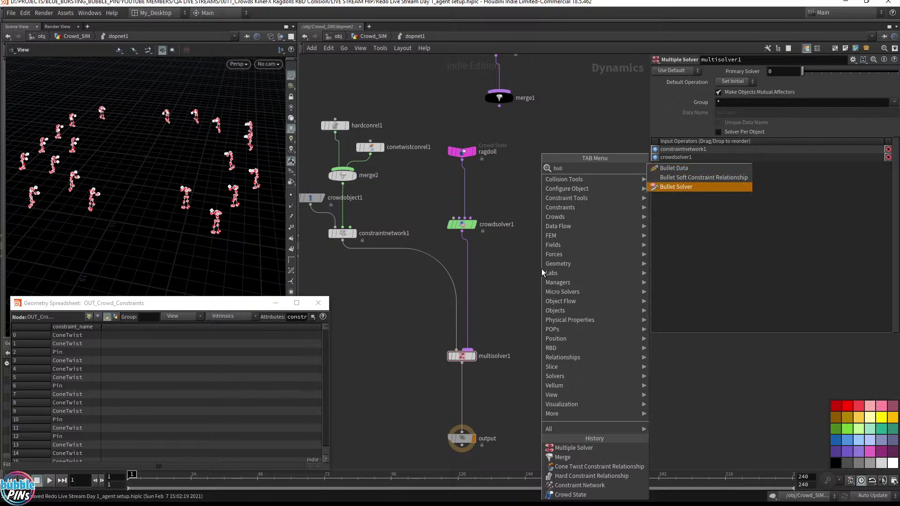
{"action": "key", "text": "Return"}
{"action": "left_click", "coordinate": [570, 224]}
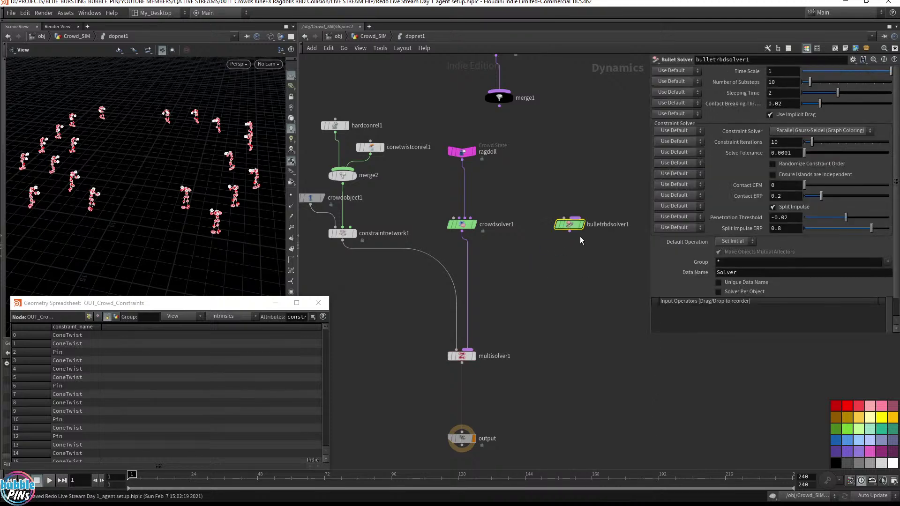
{"action": "left_click", "coordinate": [569, 231]}
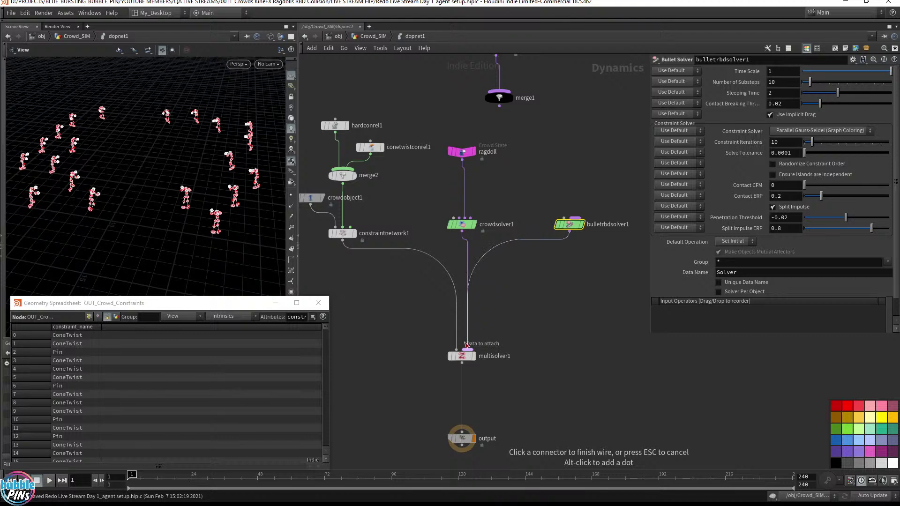
{"action": "left_click", "coordinate": [468, 349]}
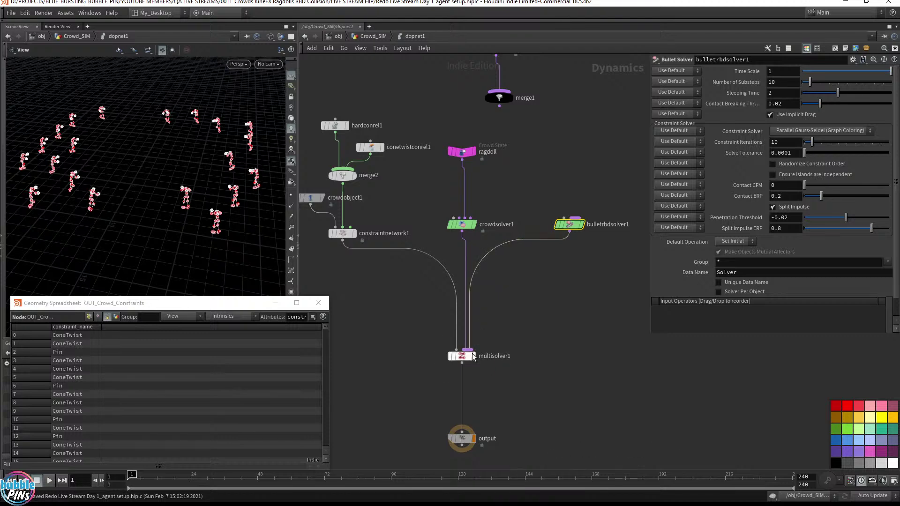
{"action": "scroll", "coordinate": [467, 353], "scroll_direction": "up", "scroll_amount": 3}
{"action": "scroll", "coordinate": [466, 352], "scroll_direction": "up", "scroll_amount": 3}
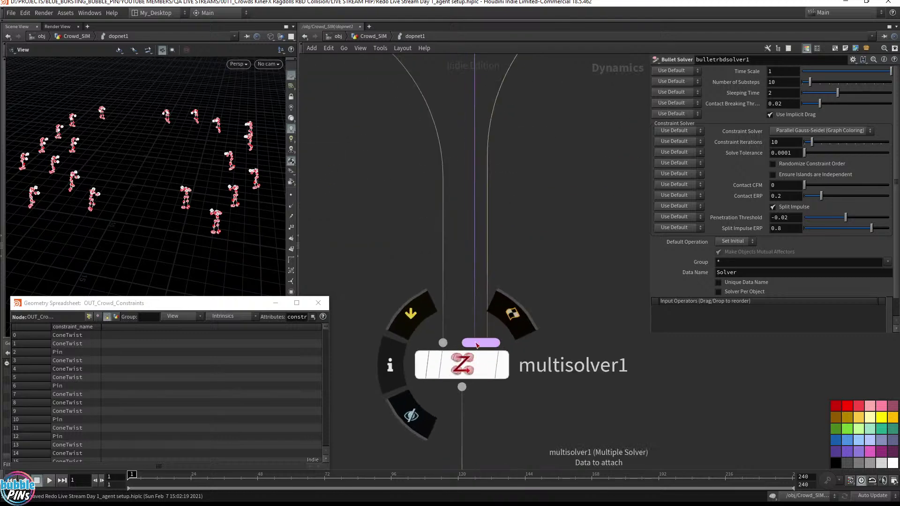
{"action": "scroll", "coordinate": [473, 344], "scroll_direction": "down", "scroll_amount": 5}
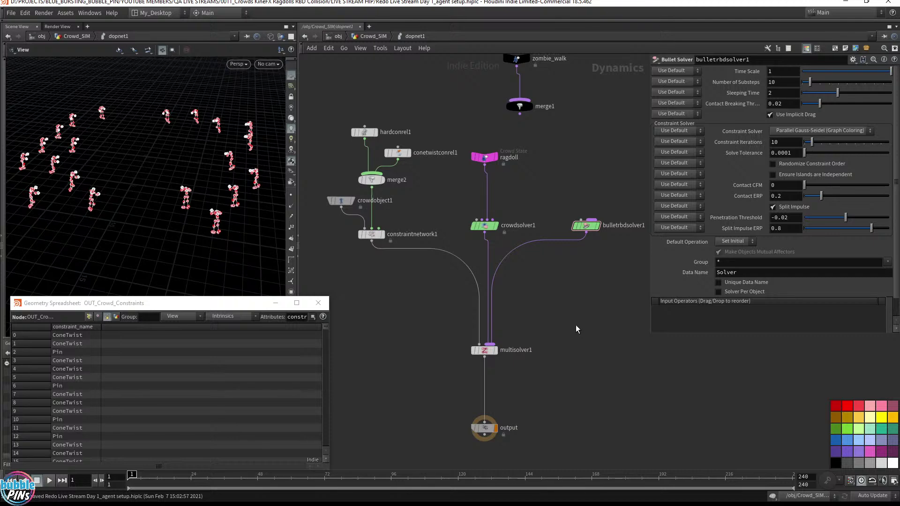
Step: Play the crowd simulation, stop it around frame 48, and change the viewport to a shaded display mode
{"action": "key", "text": "Up"}
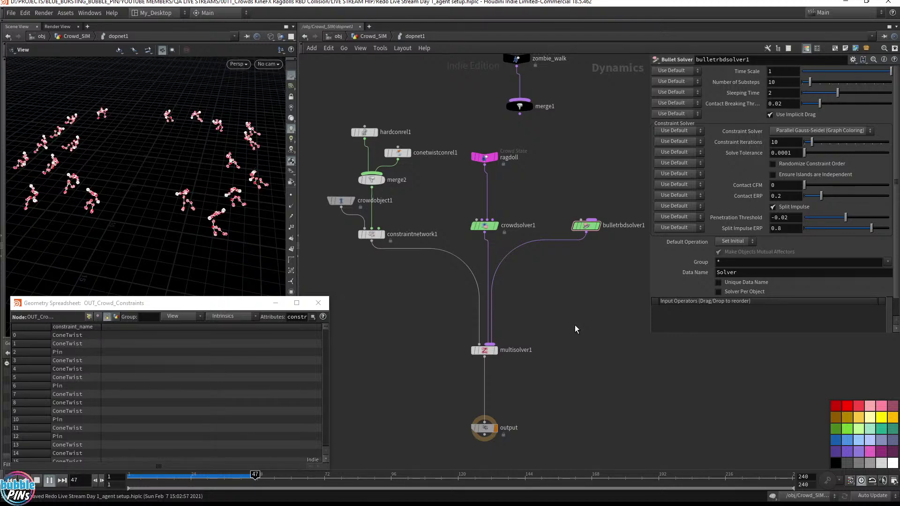
{"action": "key", "text": "Up"}
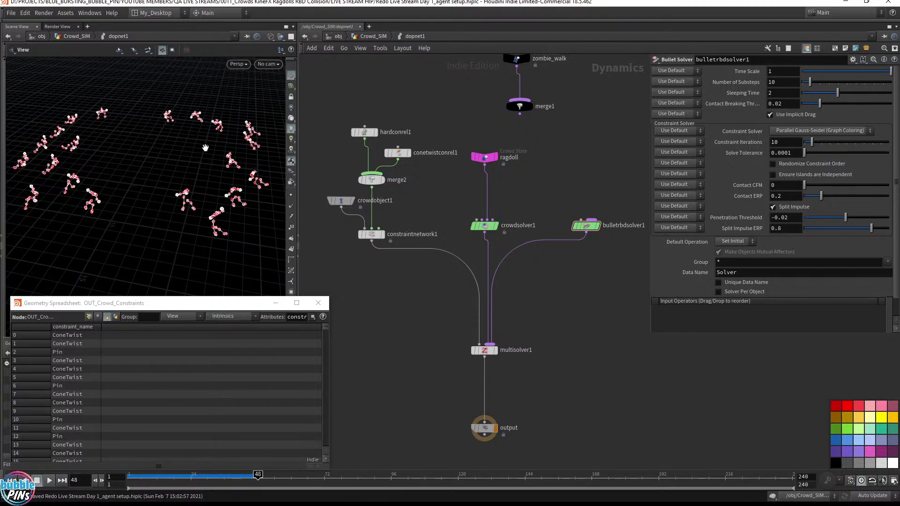
{"action": "left_click", "coordinate": [271, 35]}
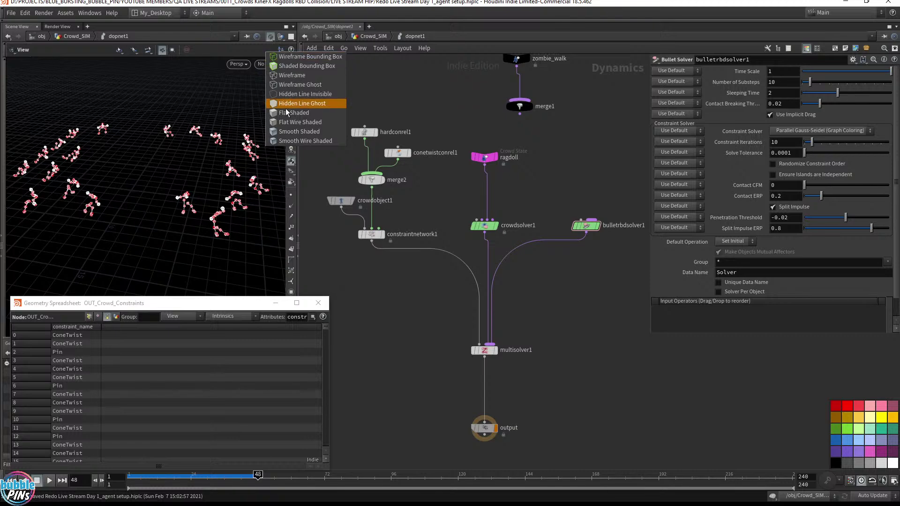
{"action": "left_click", "coordinate": [292, 122]}
{"action": "left_click_drag", "start_coordinate": [213, 179], "coordinate": [177, 207]}
Step: Replay the simulation from the first frame to watch the shaded agents up close, and return to frame 1
{"action": "key", "text": "ctrl+Left"}
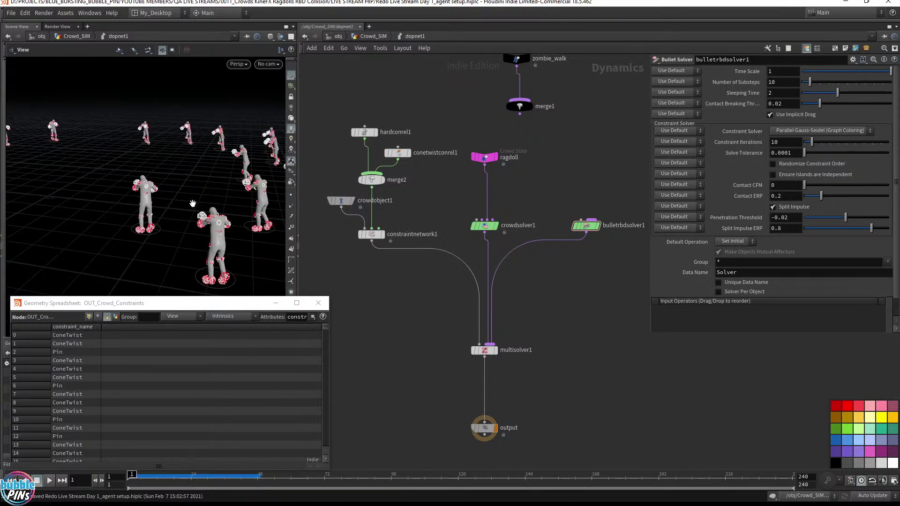
{"action": "key", "text": "Up"}
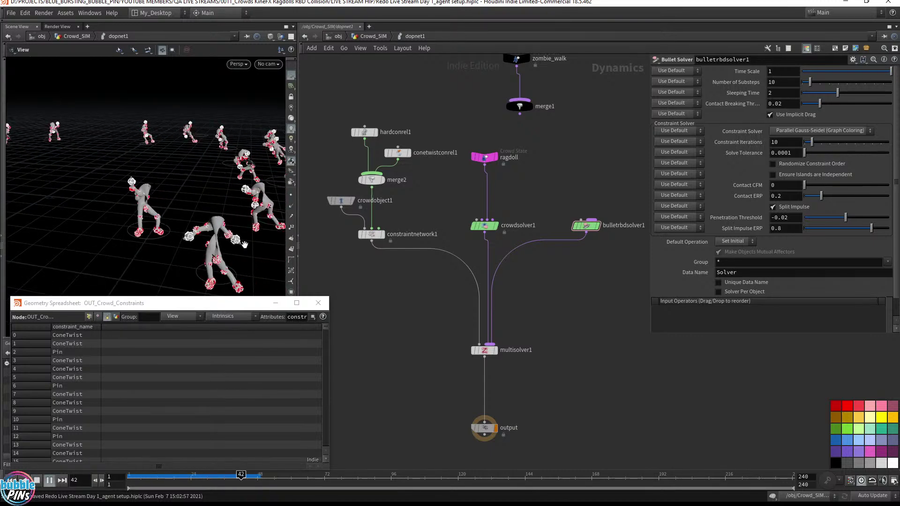
{"action": "key", "text": "Up"}
{"action": "key", "text": "ctrl+Left"}
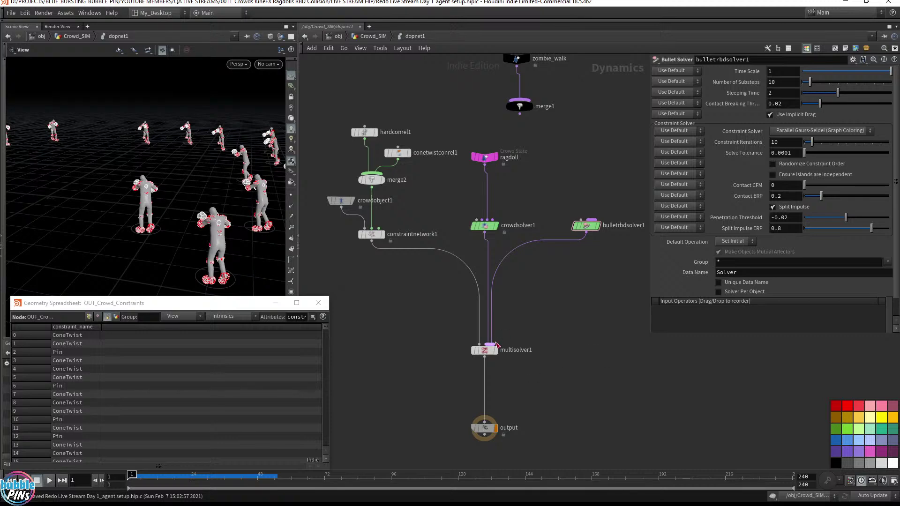
Step: Move multisolver1 up, insert a Gravity Force between it and output, and briefly play the simulation to test it
{"action": "left_click_drag", "start_coordinate": [486, 350], "coordinate": [485, 293]}
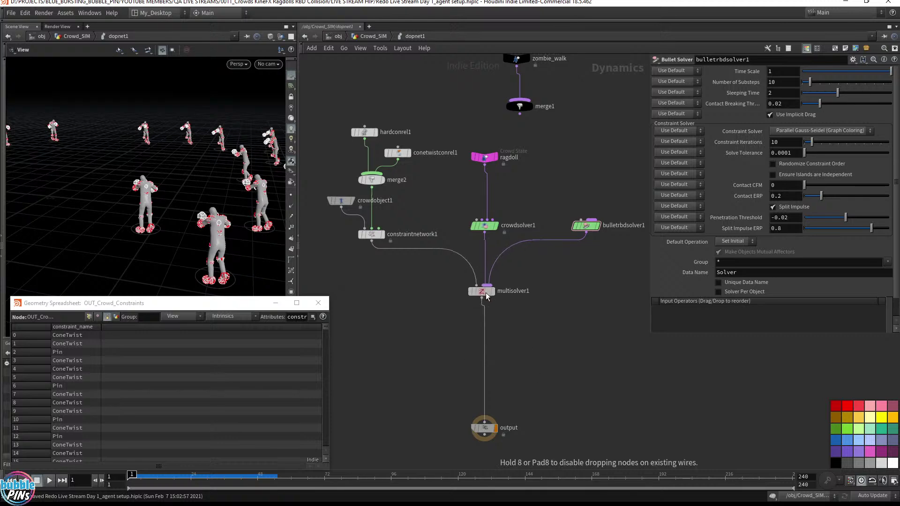
{"action": "key", "text": "Tab"}
{"action": "left_click", "coordinate": [556, 366]}
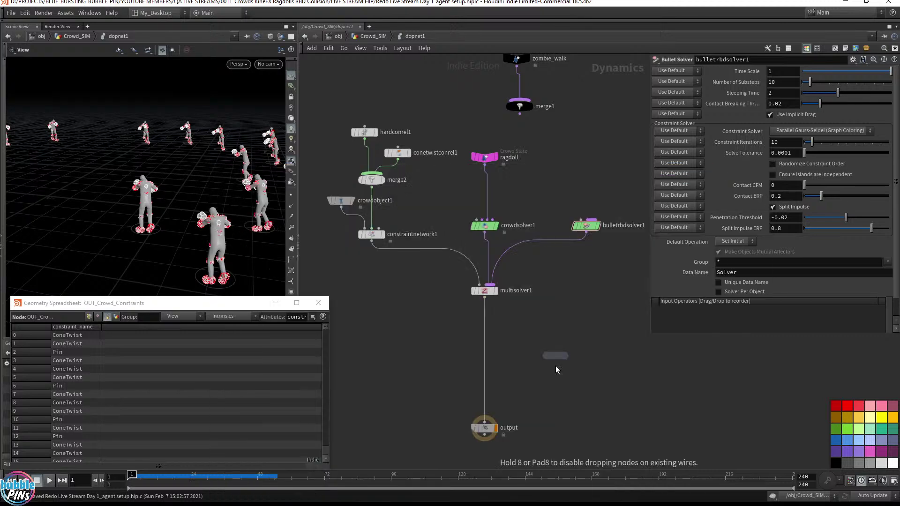
{"action": "left_click", "coordinate": [484, 334]}
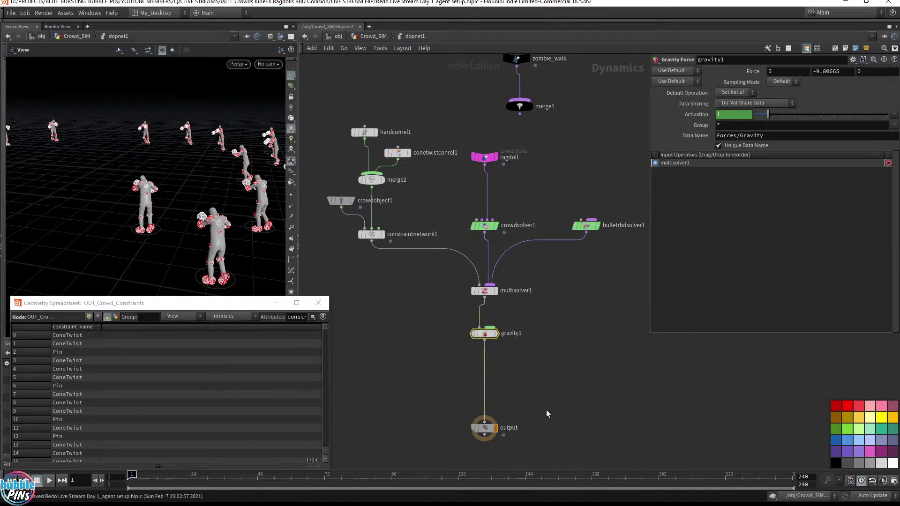
{"action": "key", "text": "Up"}
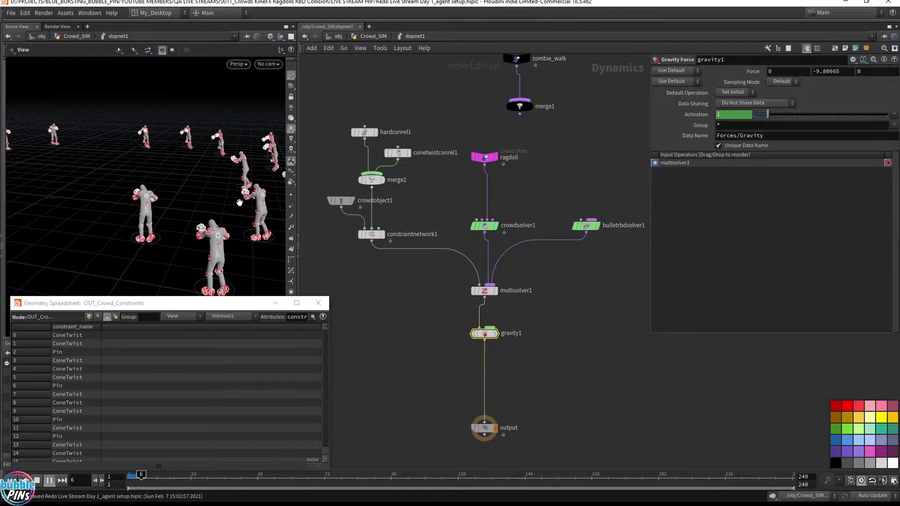
{"action": "key", "text": "ctrl+Up"}
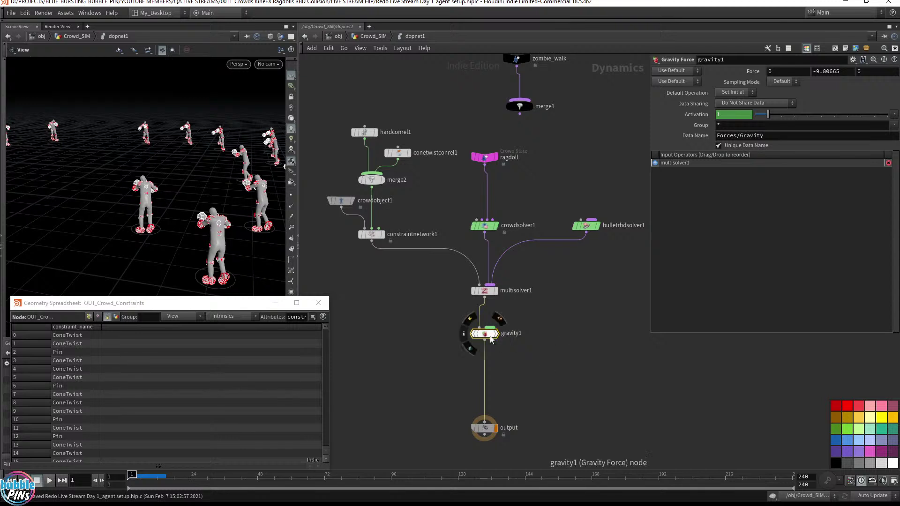
Step: Insert a Merge node on the wire between gravity1 and output
{"action": "left_click_drag", "start_coordinate": [488, 335], "coordinate": [488, 332]}
{"action": "key", "text": "Tab"}
{"action": "type", "text": "merge"}
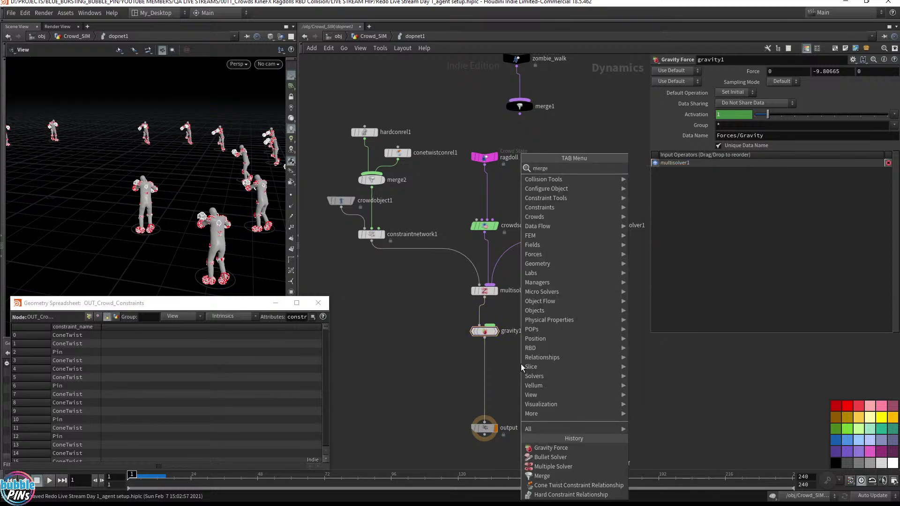
{"action": "key", "text": "Return"}
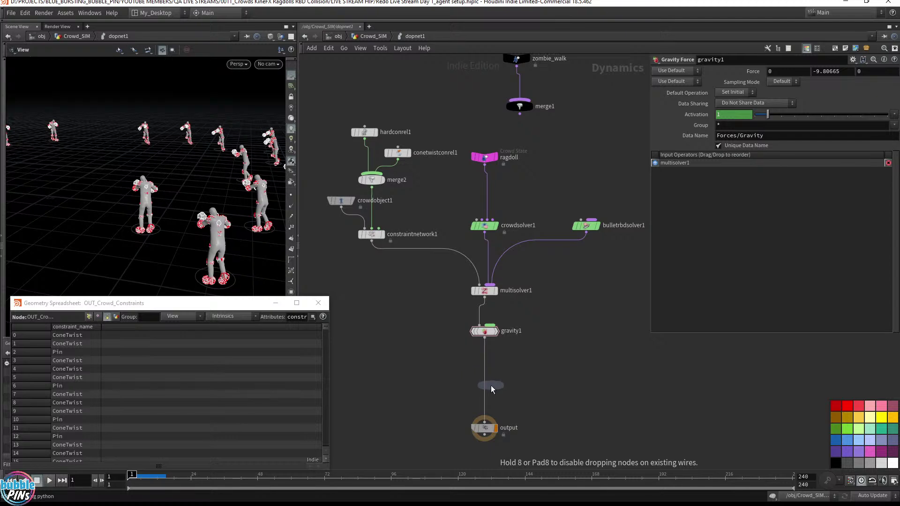
{"action": "left_click", "coordinate": [487, 387]}
Step: Add a Ground Plane node beside gravity1 and wire it into the new merge node above output
{"action": "key", "text": "Tab"}
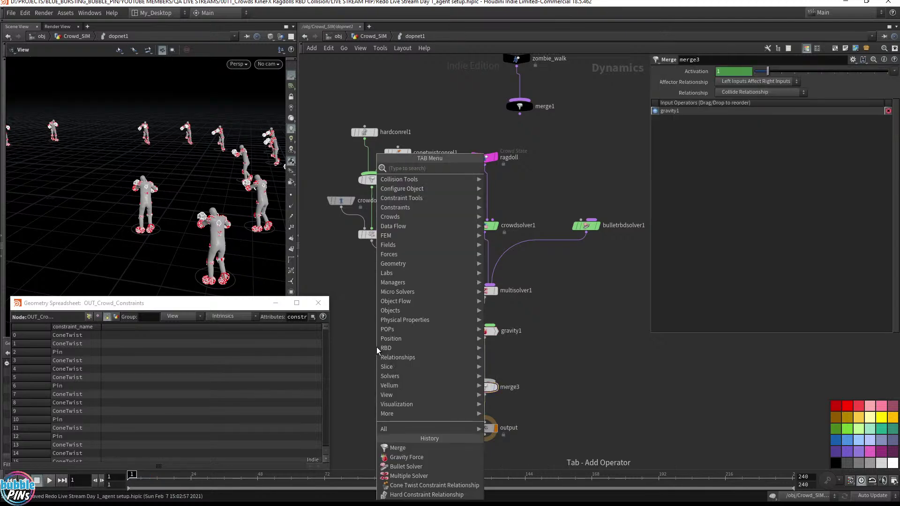
{"action": "type", "text": "ground"}
{"action": "key", "text": "Return"}
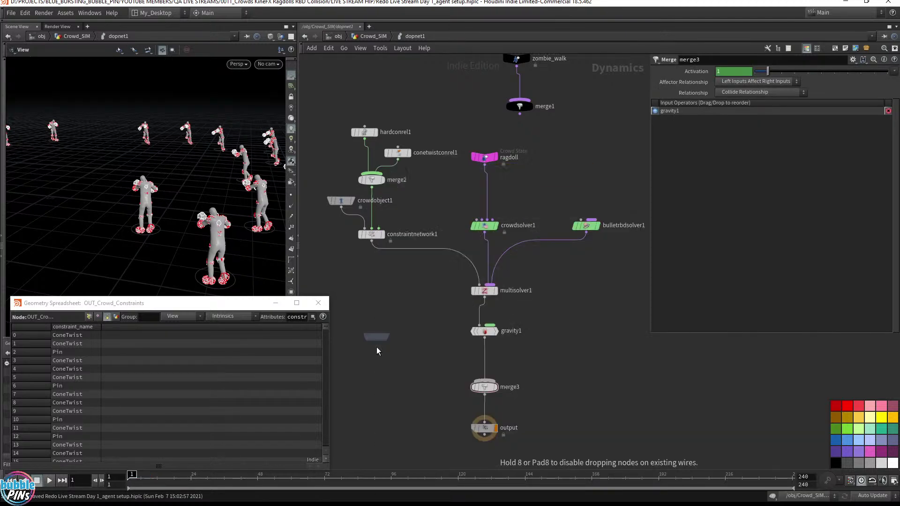
{"action": "left_click", "coordinate": [373, 357]}
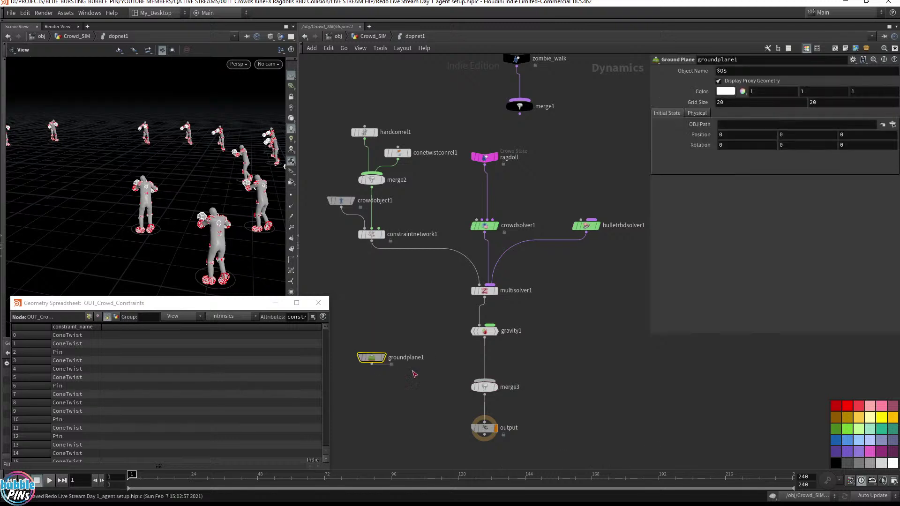
{"action": "left_click_drag", "start_coordinate": [371, 364], "coordinate": [482, 381]}
Step: Reorder merge3's inputs so groundplane1 comes before gravity1, keeping the Collide Relationship
{"action": "left_click", "coordinate": [488, 387]}
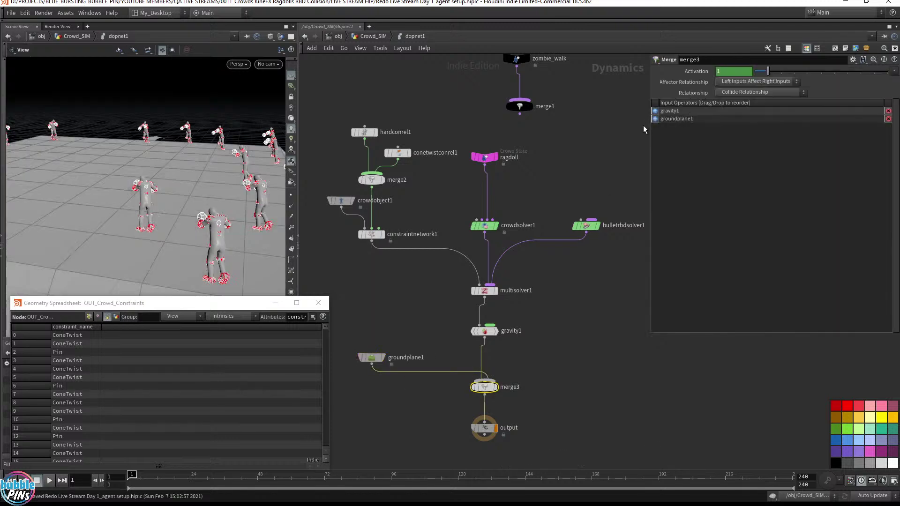
{"action": "left_click_drag", "start_coordinate": [676, 119], "coordinate": [677, 111]}
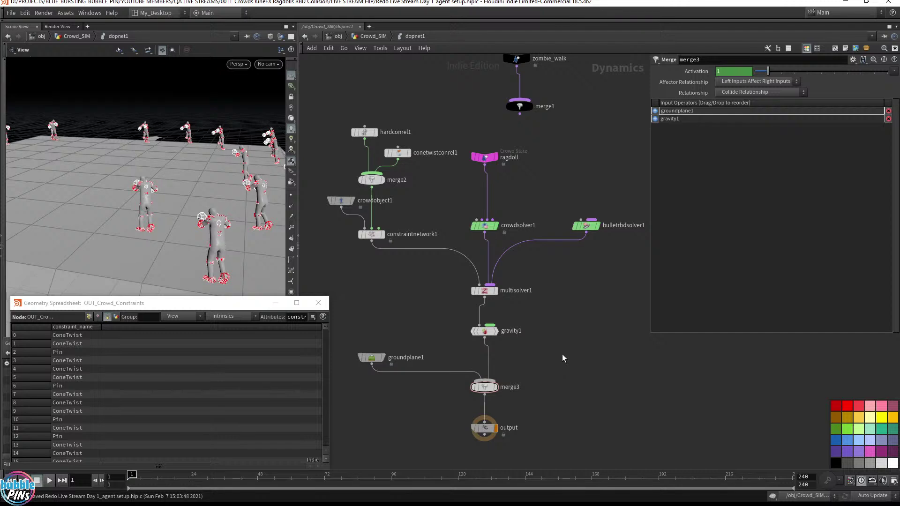
{"action": "left_click", "coordinate": [732, 93]}
{"action": "left_click", "coordinate": [762, 126]}
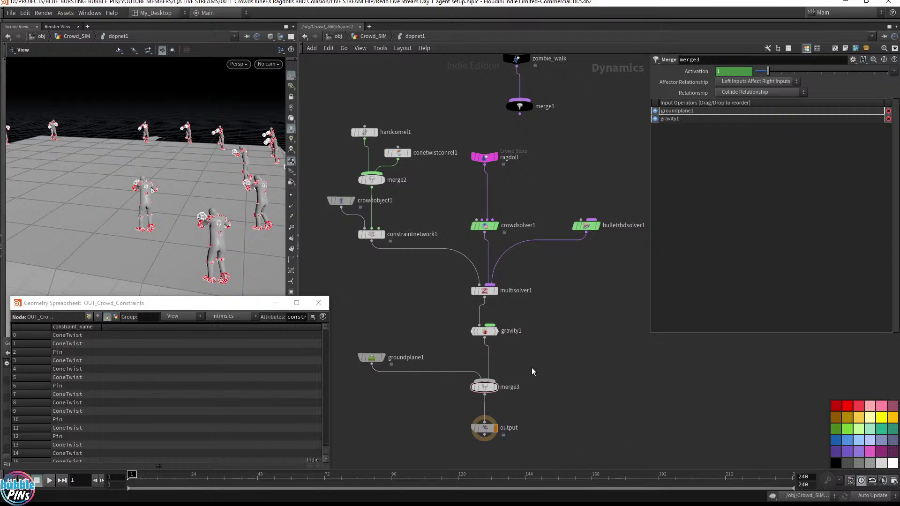
Step: Play the simulation with the ground plane, stop it around frame 32, and examine the fallen agents from above
{"action": "scroll", "coordinate": [581, 314], "scroll_direction": "down", "scroll_amount": 3}
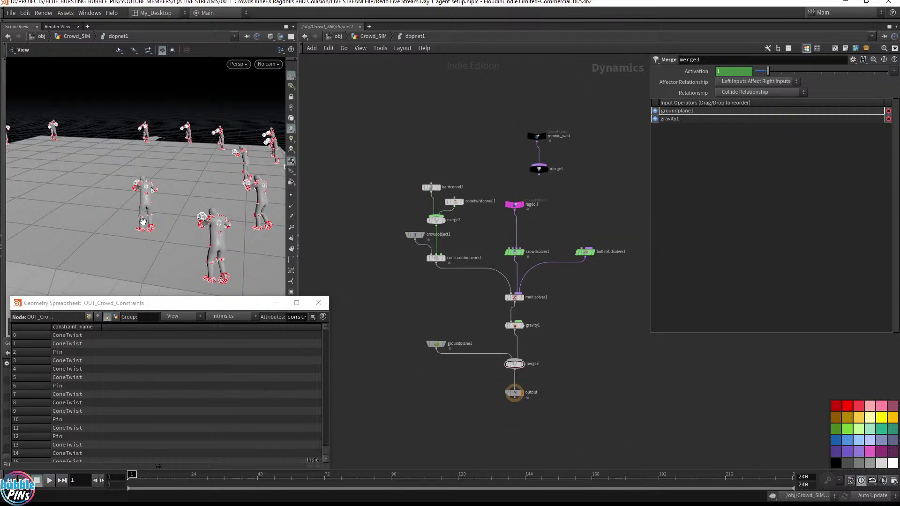
{"action": "left_click_drag", "start_coordinate": [205, 224], "coordinate": [251, 242]}
{"action": "key", "text": "Up"}
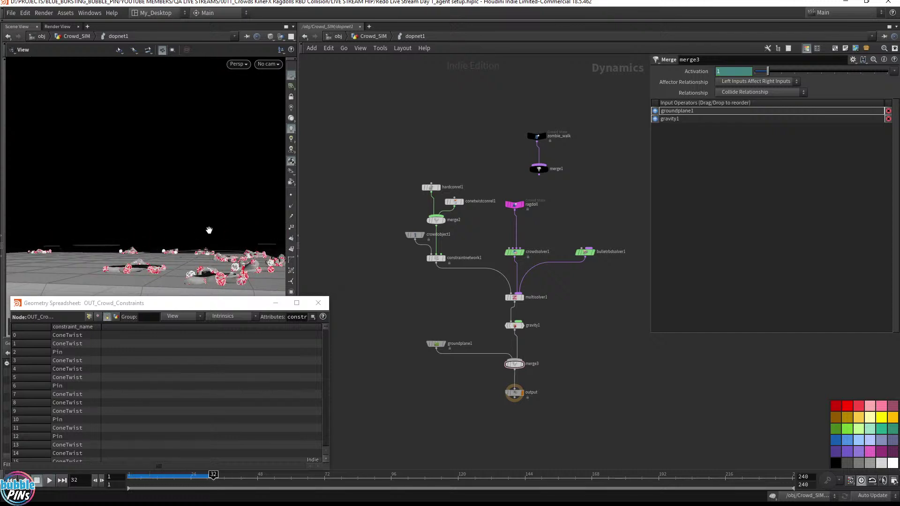
{"action": "key", "text": "Up"}
{"action": "left_click_drag", "start_coordinate": [206, 227], "coordinate": [212, 294]}
{"action": "key", "text": "f"}
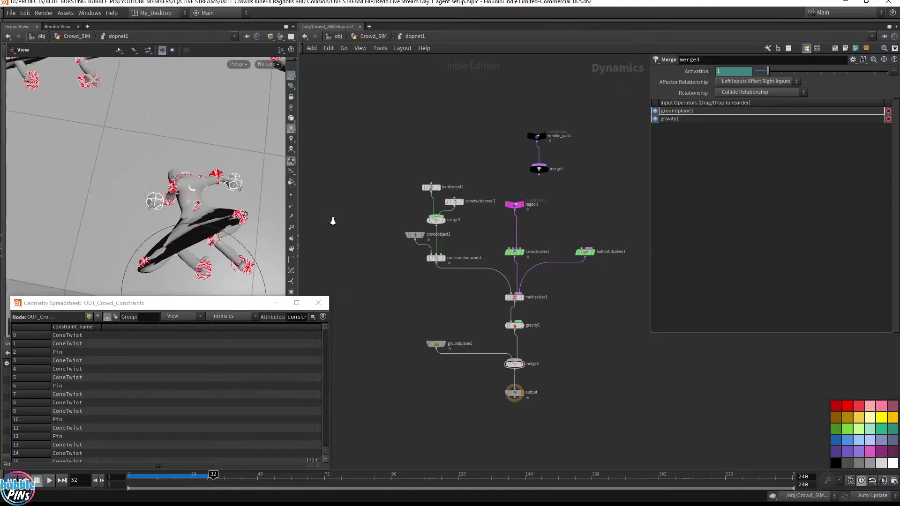
{"action": "scroll", "coordinate": [251, 221], "scroll_direction": "down", "scroll_amount": 5}
{"action": "scroll", "coordinate": [413, 273], "scroll_direction": "up", "scroll_amount": 3}
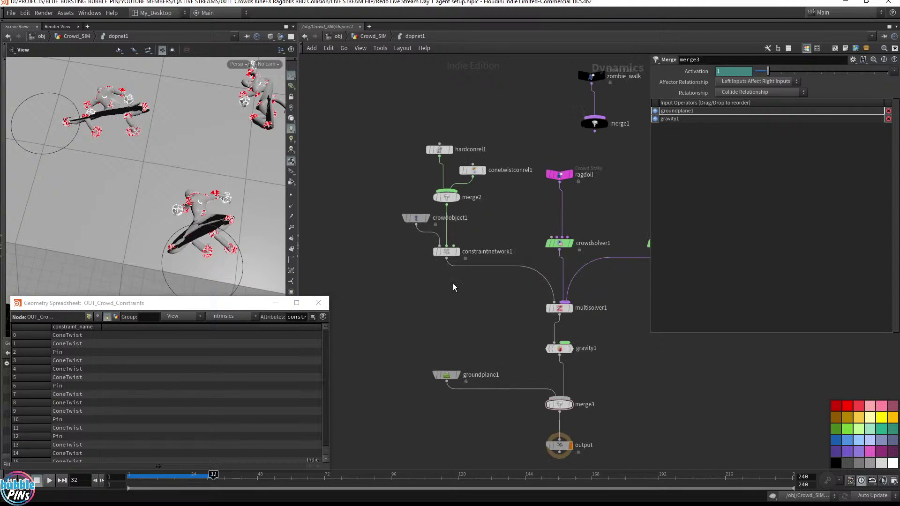
Step: Review the settings of constraintnetwork1, the guide options of hardconrel1, and the bullet and physical data of crowdobject1
{"action": "left_click_drag", "start_coordinate": [425, 282], "coordinate": [498, 238]}
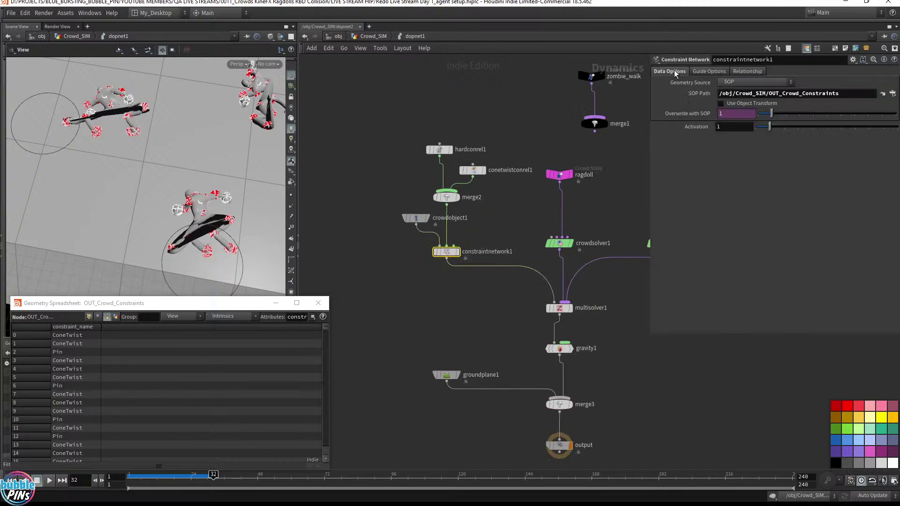
{"action": "left_click", "coordinate": [755, 72]}
{"action": "left_click_drag", "start_coordinate": [408, 116], "coordinate": [460, 151]}
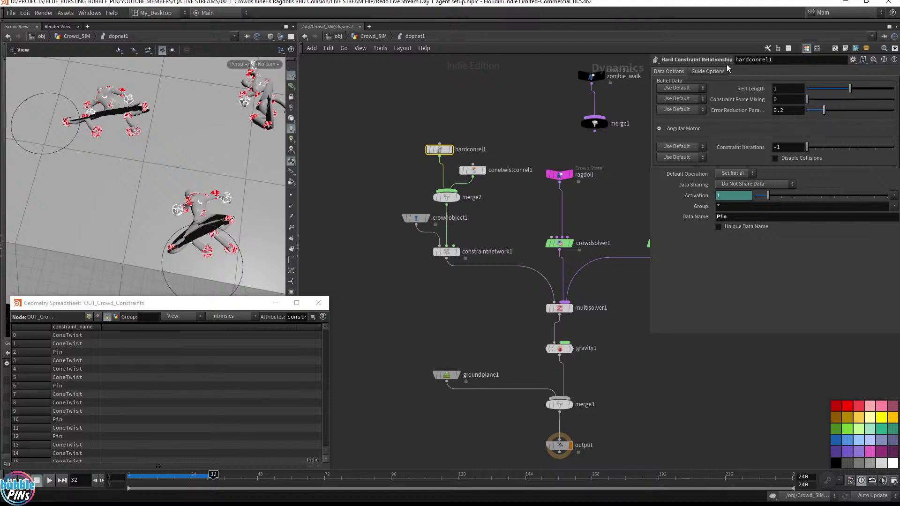
{"action": "left_click", "coordinate": [708, 72]}
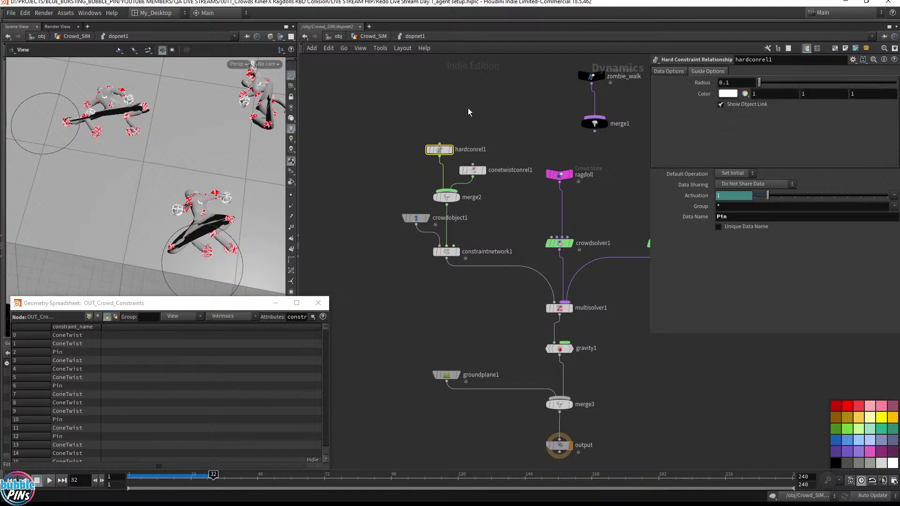
{"action": "left_click_drag", "start_coordinate": [418, 240], "coordinate": [418, 240]}
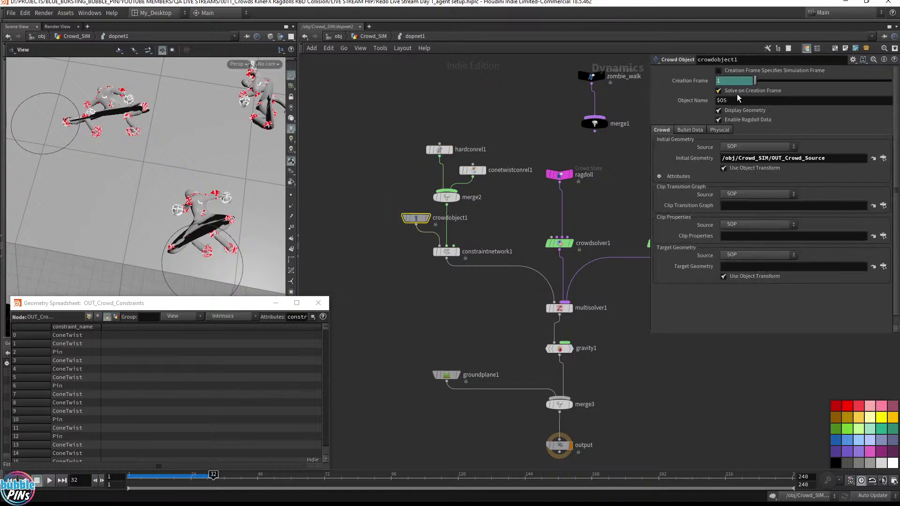
{"action": "left_click", "coordinate": [692, 130]}
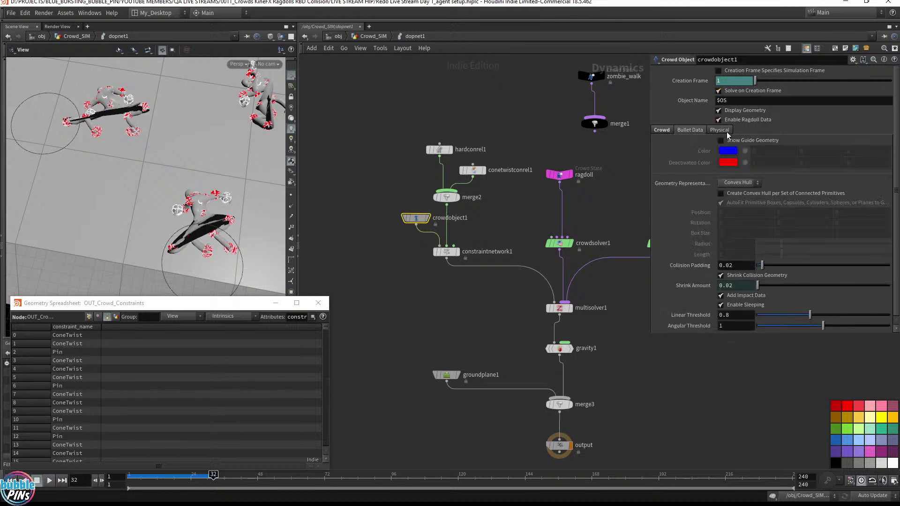
{"action": "left_click", "coordinate": [726, 131]}
{"action": "left_click", "coordinate": [688, 130]}
{"action": "left_click", "coordinate": [662, 131]}
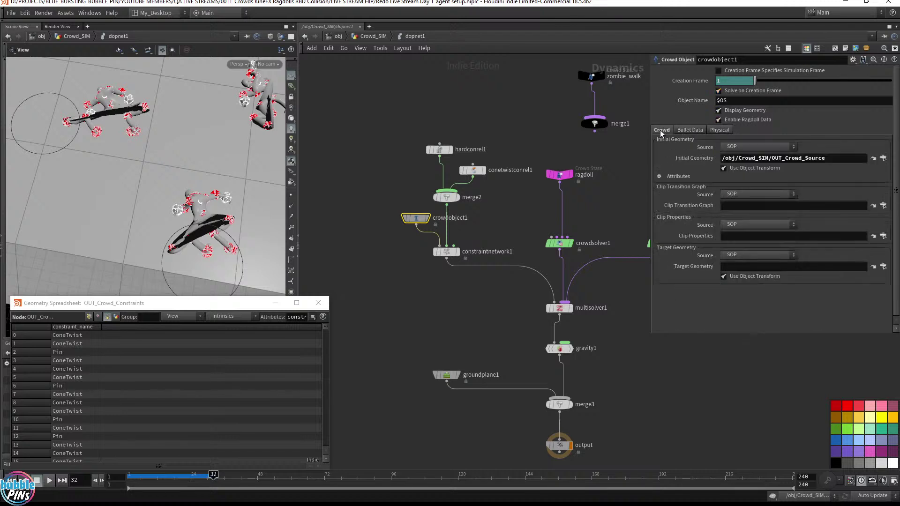
Step: Go up to Crowd_SIM and enable Pin Root Collision Shapes on agentconstraintnetwork1
{"action": "left_click", "coordinate": [370, 36]}
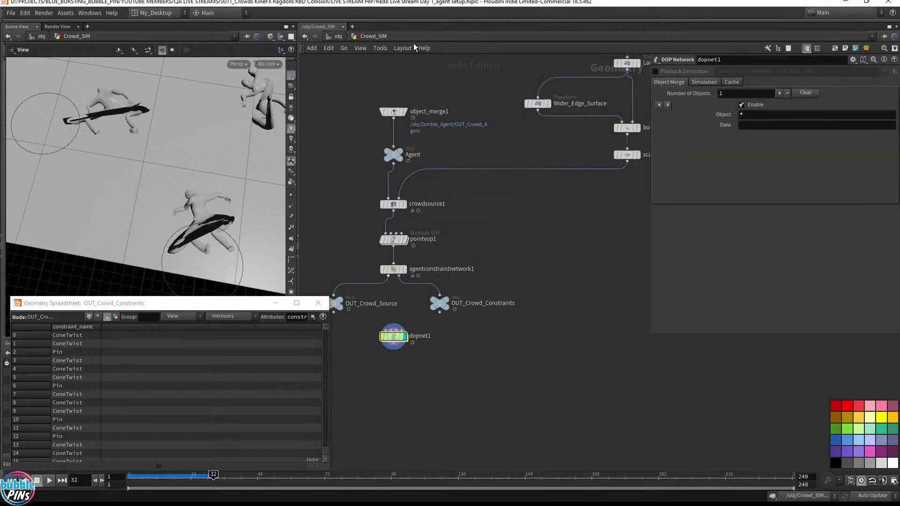
{"action": "mouse_move", "coordinate": [355, 220]}
{"action": "left_mouse_down"}
{"action": "mouse_move", "coordinate": [417, 203]}
{"action": "mouse_move", "coordinate": [354, 222]}
{"action": "left_mouse_up"}
{"action": "left_click_drag", "start_coordinate": [357, 257], "coordinate": [421, 276]}
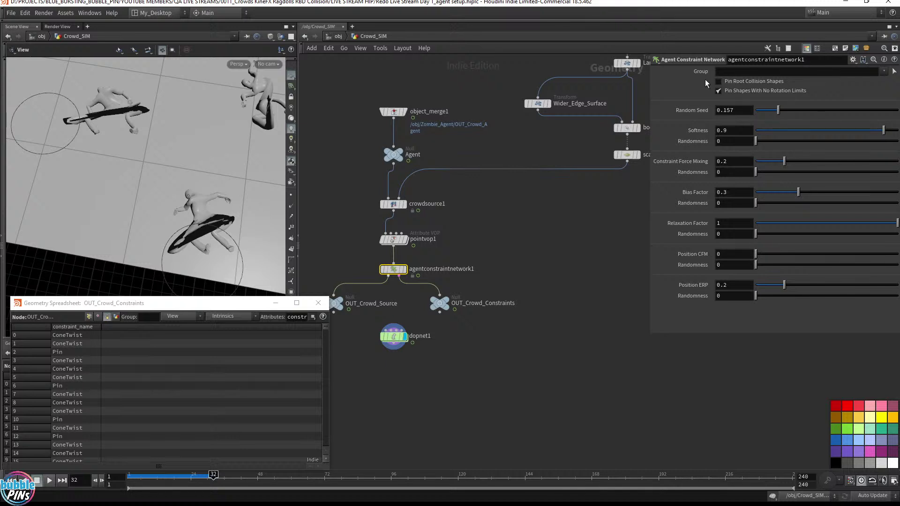
{"action": "left_click_drag", "start_coordinate": [361, 260], "coordinate": [511, 283]}
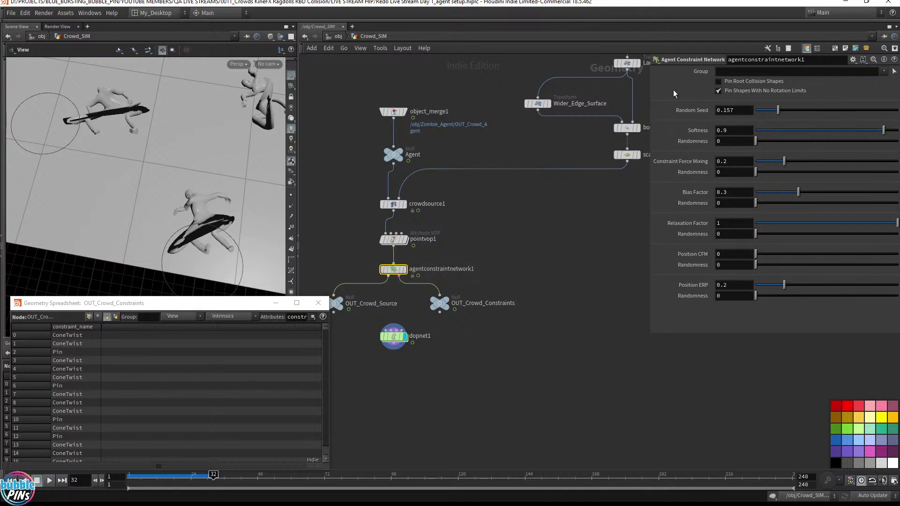
{"action": "left_click", "coordinate": [719, 82]}
{"action": "left_click", "coordinate": [492, 373]}
Step: Replay the simulation from frame 1, stop it around frame 49, and view the collapsed agents at ground level
{"action": "key", "text": "ctrl+Up"}
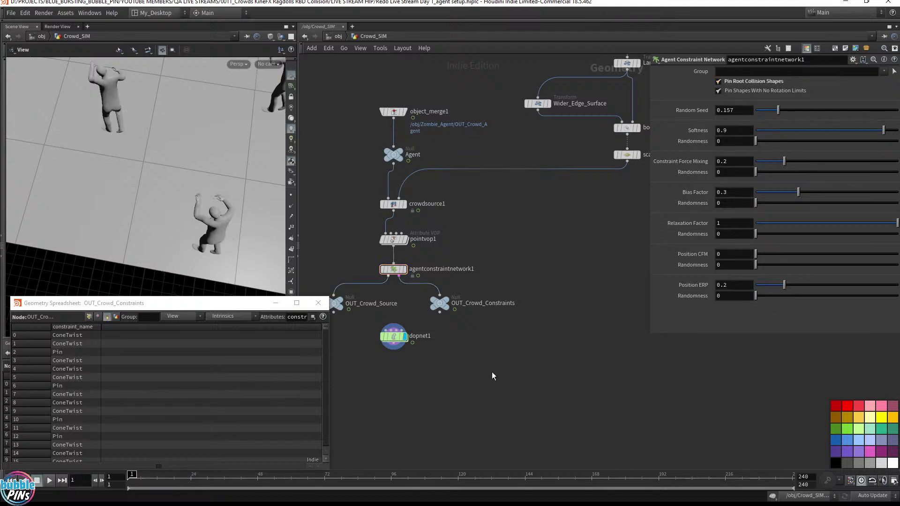
{"action": "key", "text": "Up"}
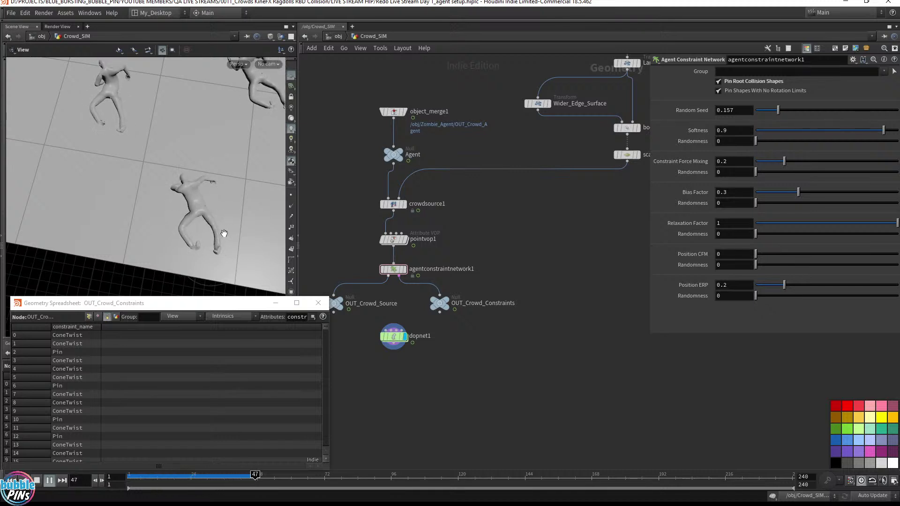
{"action": "key", "text": "Up"}
{"action": "left_click_drag", "start_coordinate": [223, 235], "coordinate": [239, 151]}
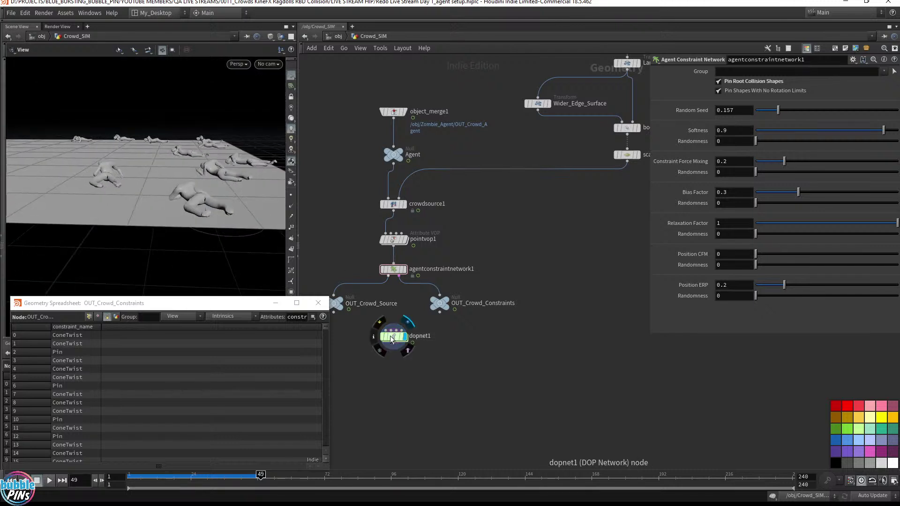
Step: Return inside dopnet1, show the ragdoll crowd state's settings, and save the scene
{"action": "double_click", "coordinate": [390, 336]}
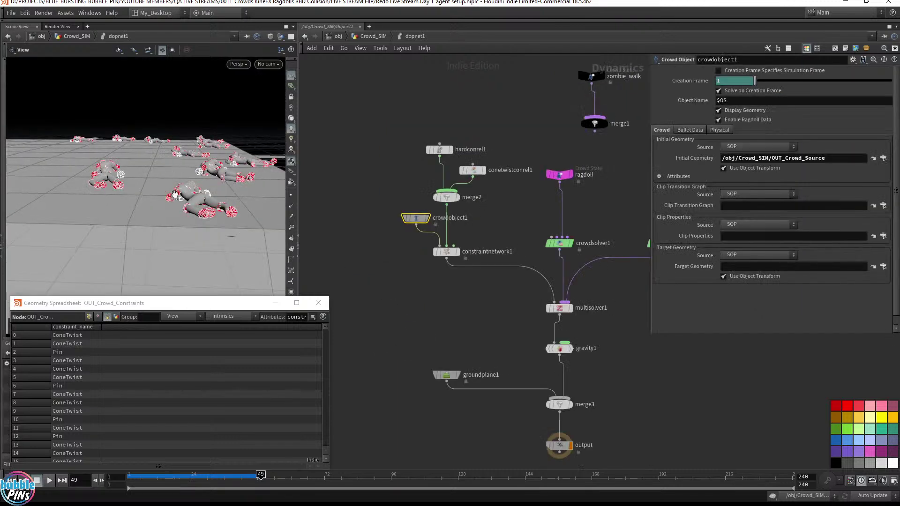
{"action": "left_click", "coordinate": [559, 174]}
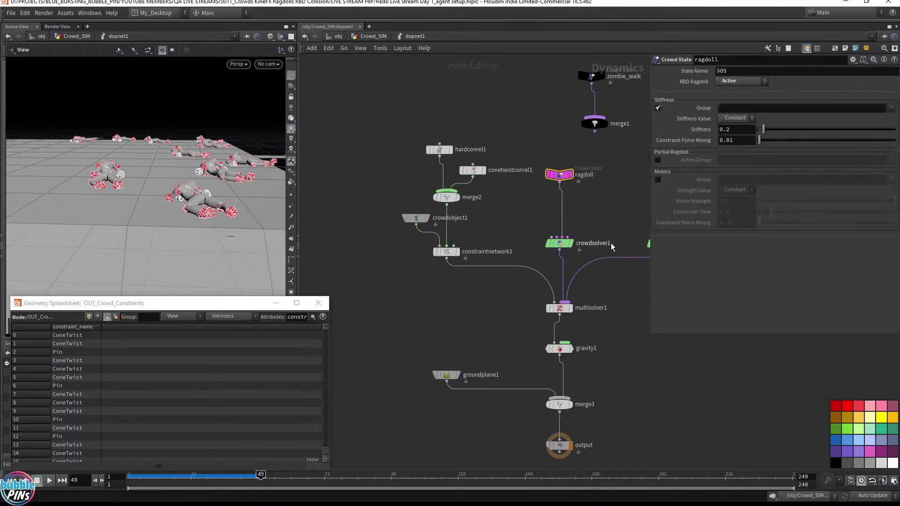
{"action": "key", "text": "ctrl+s"}
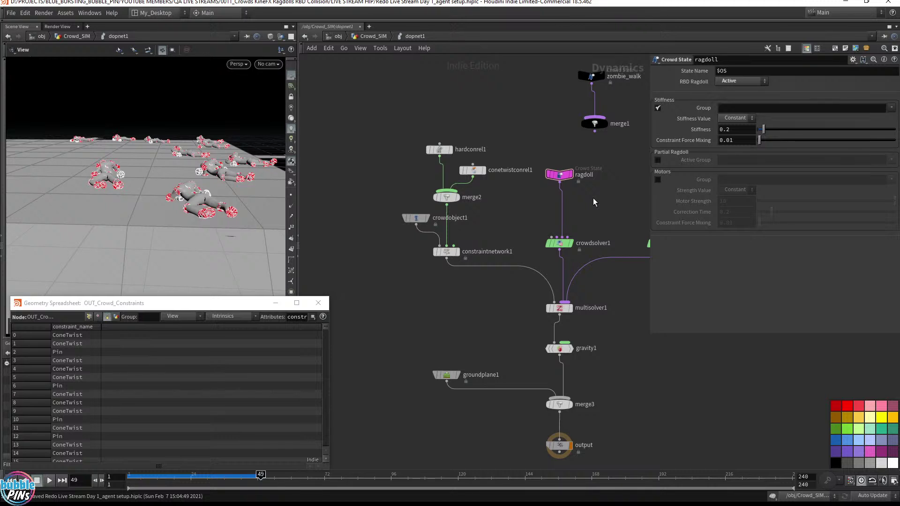
Step: Close the floating Geometry Spreadsheet and save the scene again
{"action": "left_click", "coordinate": [318, 303]}
{"action": "left_click", "coordinate": [10, 14]}
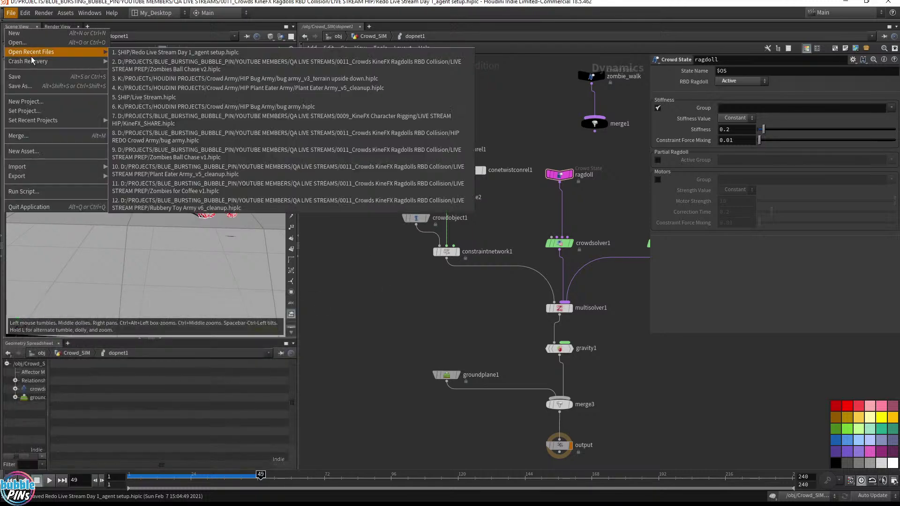
{"action": "left_click", "coordinate": [64, 74]}
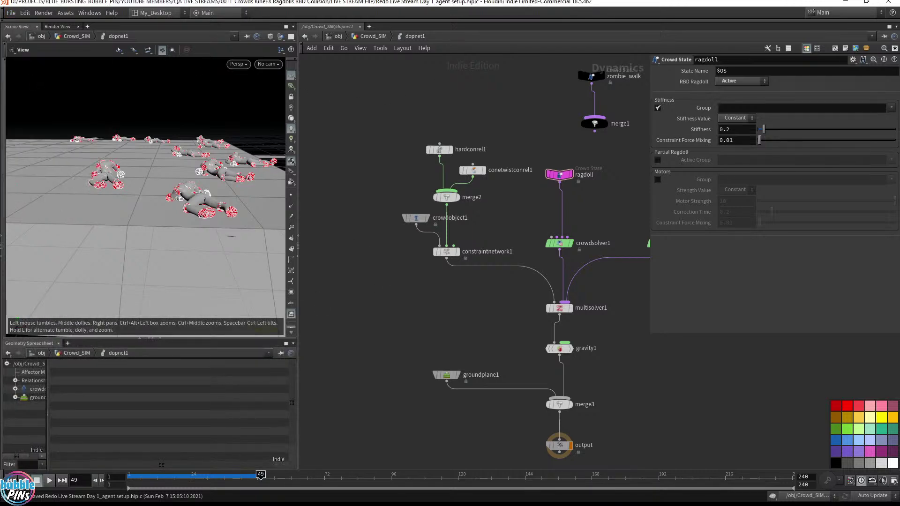
Step: Switch to the live chat in Firefox and check it for viewer messages
{"action": "key", "text": "alt+Tab"}
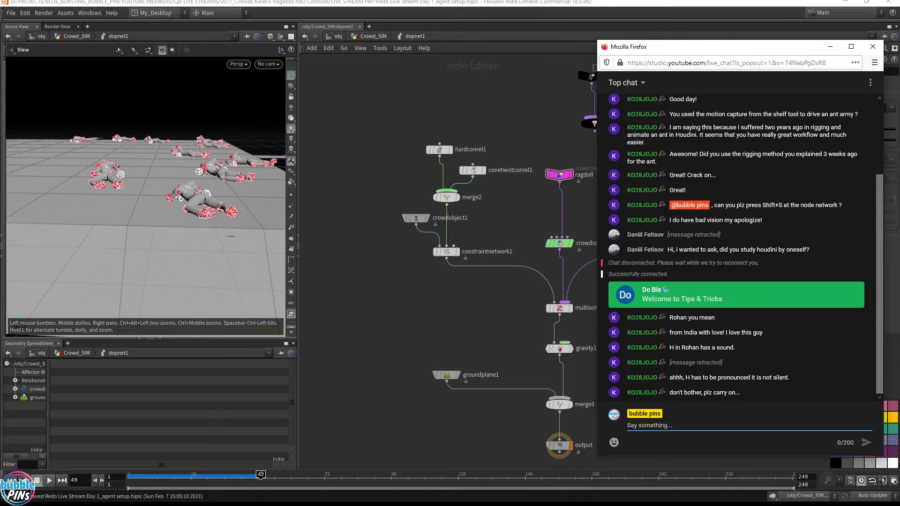
{"action": "key", "text": "alt+Tab"}
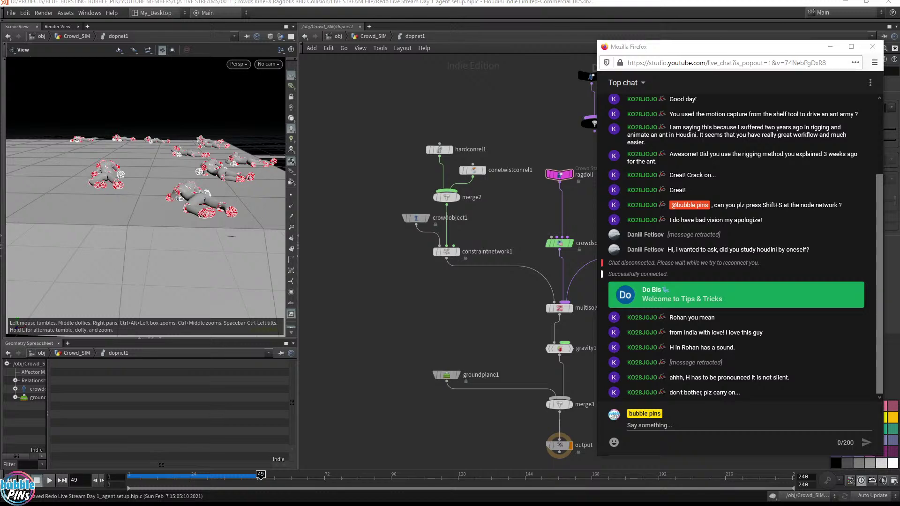
{"action": "key", "text": "alt+Tab"}
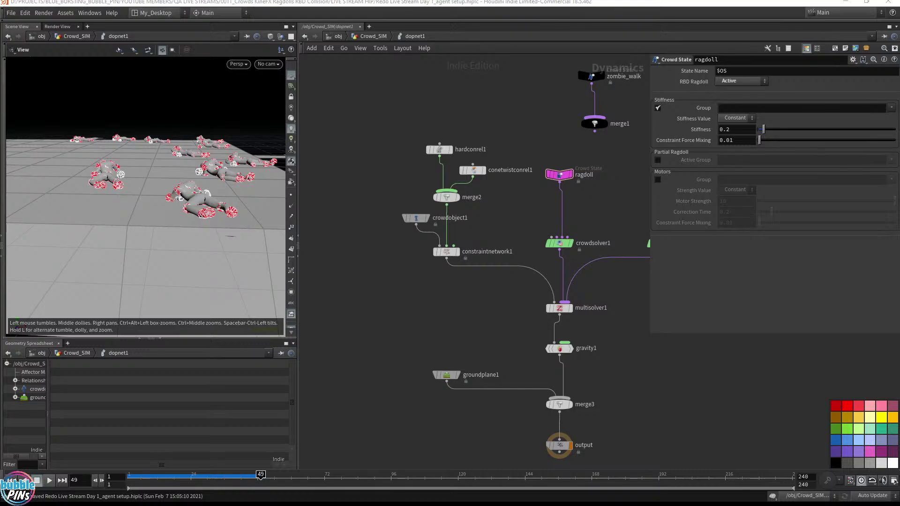
{"action": "key", "text": "alt+Tab"}
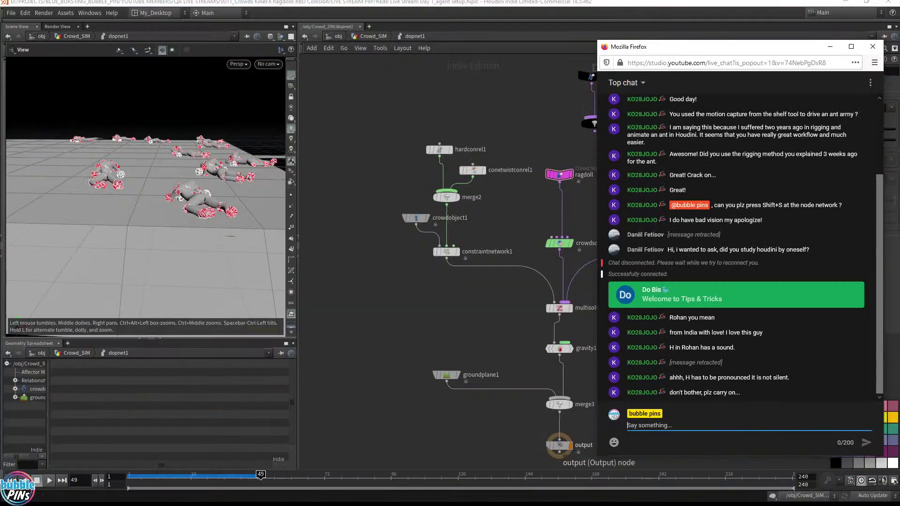
Step: Switch to the Houdini session with "bug army_v3_terrain upside down.hiplc" and move its window over the current scene
{"action": "key", "text": "alt+Tab"}
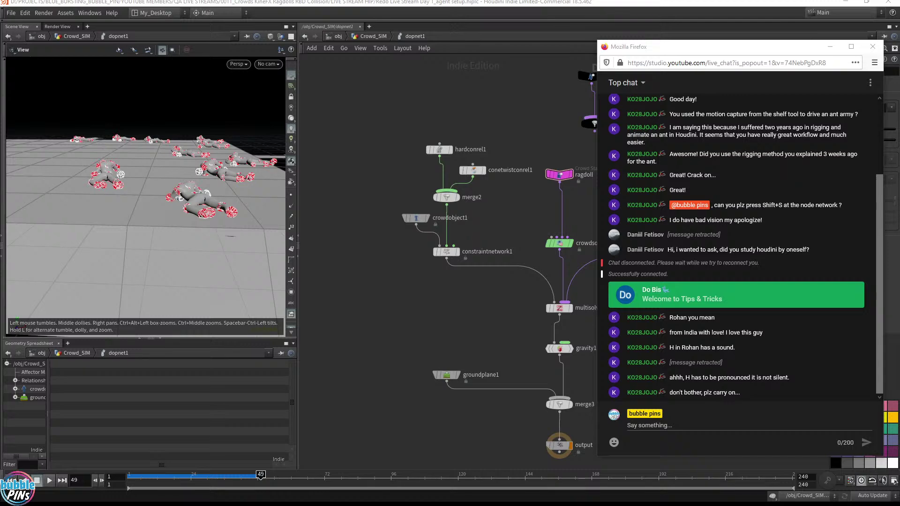
{"action": "left_click_drag", "start_coordinate": [680, 38], "coordinate": [268, 85]}
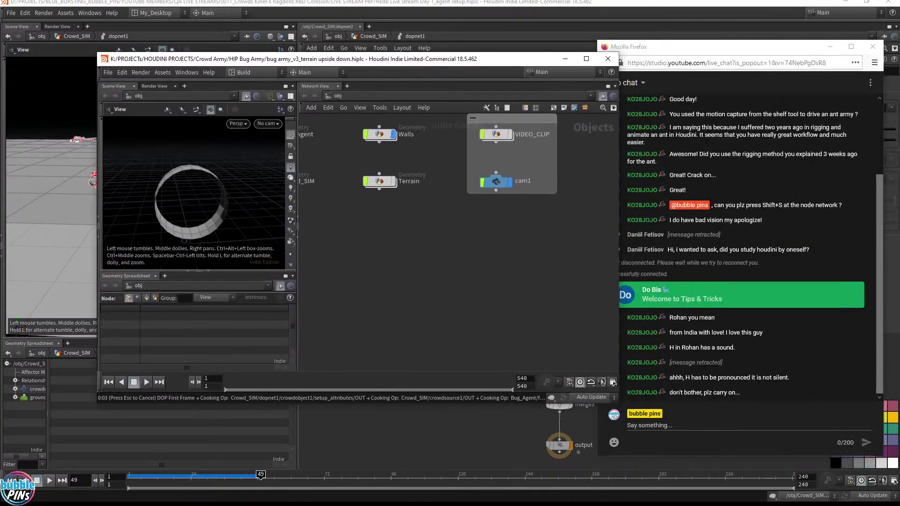
Step: Maximize and minimize the bug army Houdini session, and switch to the crowd topic list in Notepad
{"action": "double_click", "coordinate": [441, 60]}
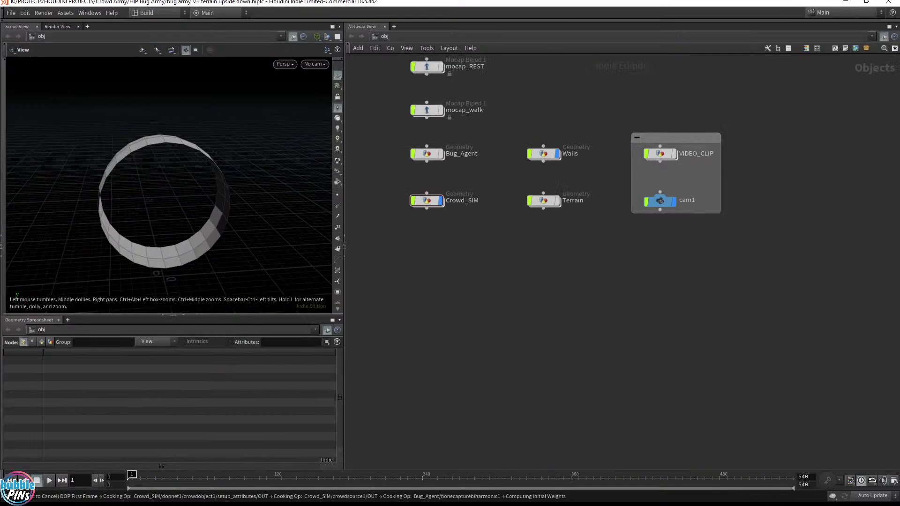
{"action": "left_click", "coordinate": [846, 2]}
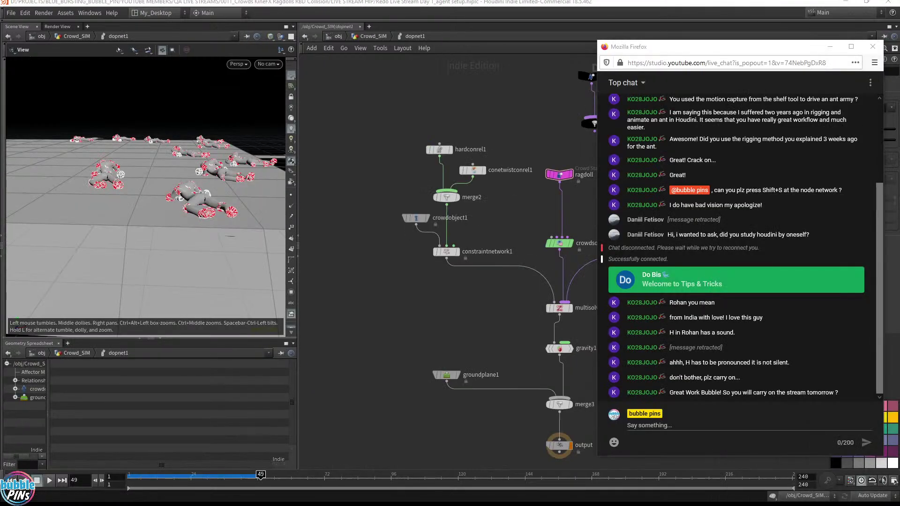
{"action": "key", "text": "alt+Tab"}
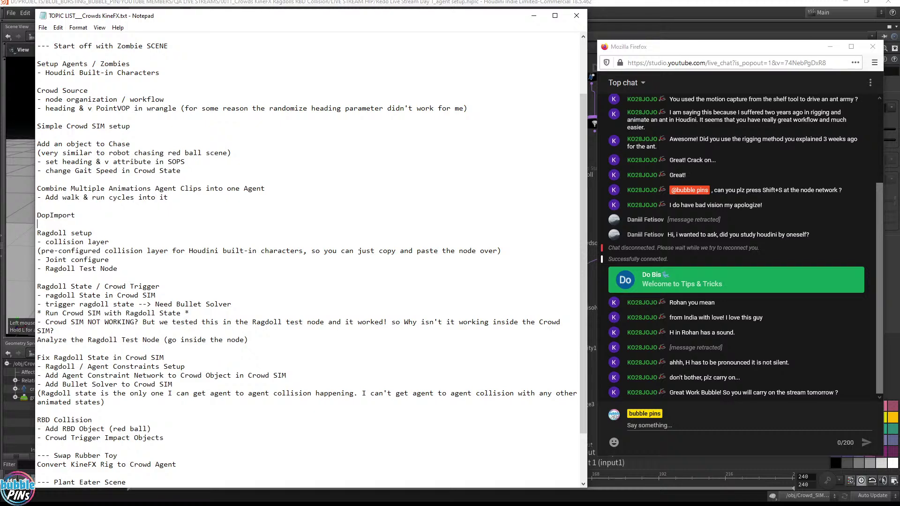
Step: Highlight the notes on combining agent clips, adding walk and run cycles, and changing Gait Speed in Crowd State
{"action": "double_click", "coordinate": [56, 216]}
{"action": "left_click", "coordinate": [38, 206]}
{"action": "key", "text": "shift+Up"}
{"action": "key", "text": "shift+Up"}
{"action": "key", "text": "shift+Up"}
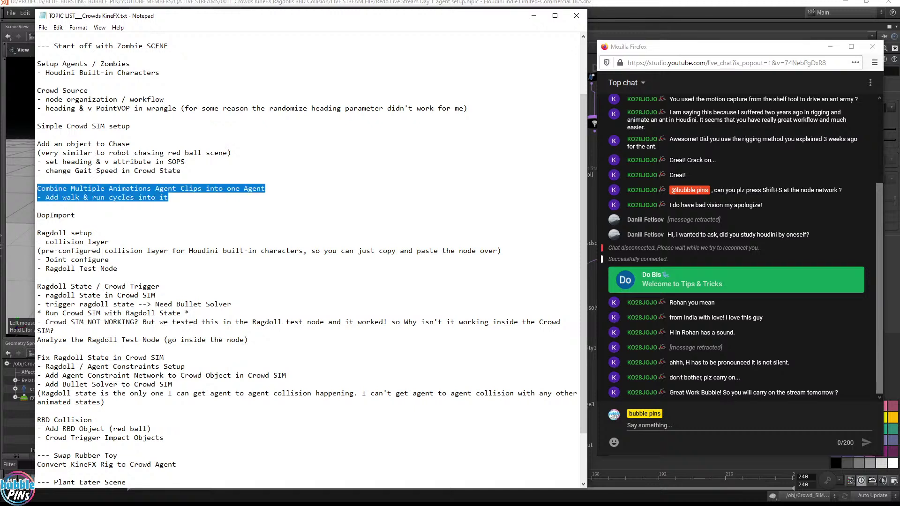
{"action": "left_click", "coordinate": [62, 198]}
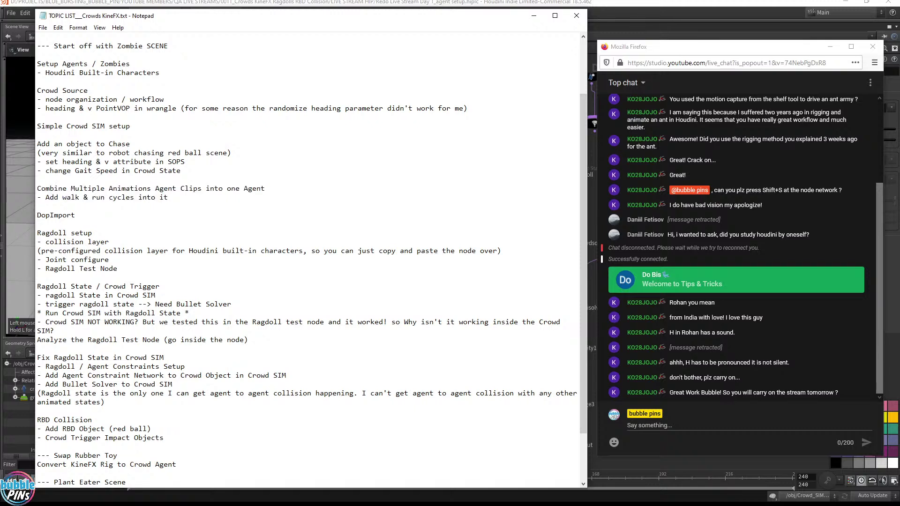
{"action": "left_click_drag", "start_coordinate": [168, 198], "coordinate": [37, 197]}
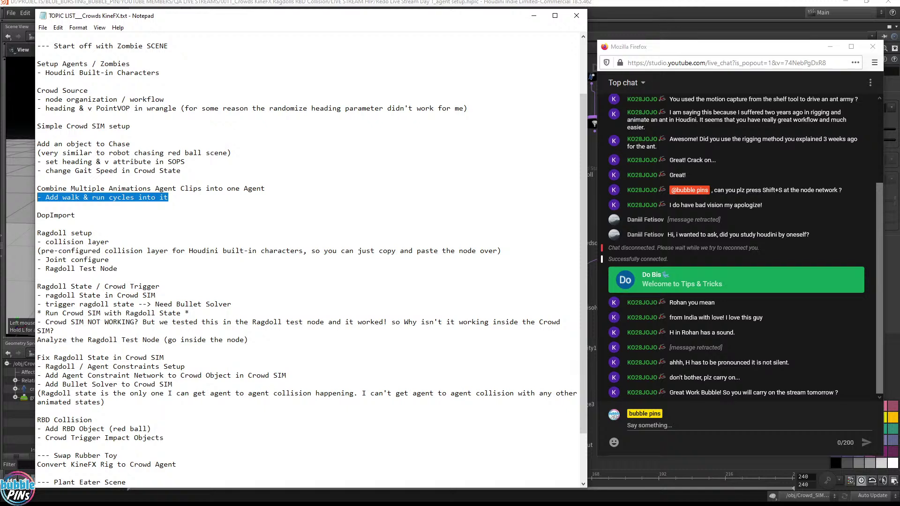
{"action": "left_click_drag", "start_coordinate": [182, 171], "coordinate": [37, 171]}
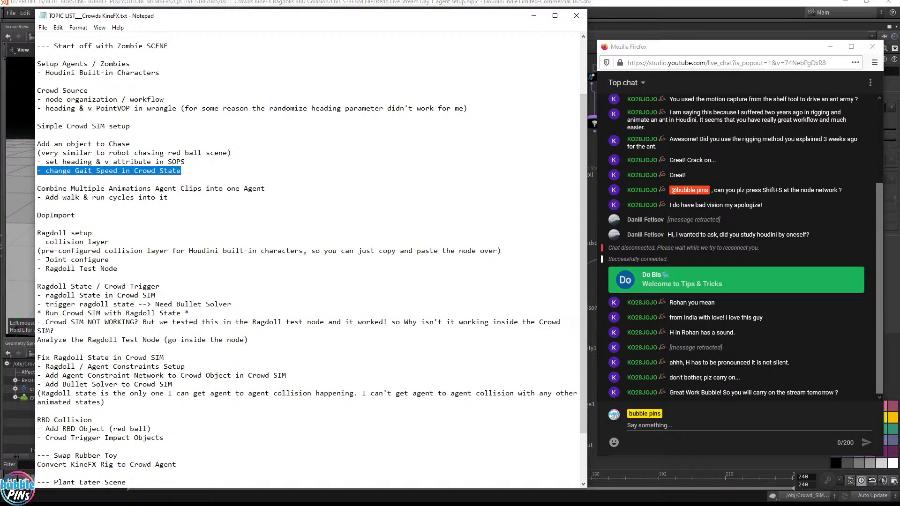
Step: Back in Houdini, move ragdoll and merge1 aside, connect zombie_walk to crowdsolver1 in ragdoll's place, and save the scene at frame 1
{"action": "left_click", "coordinate": [360, 2]}
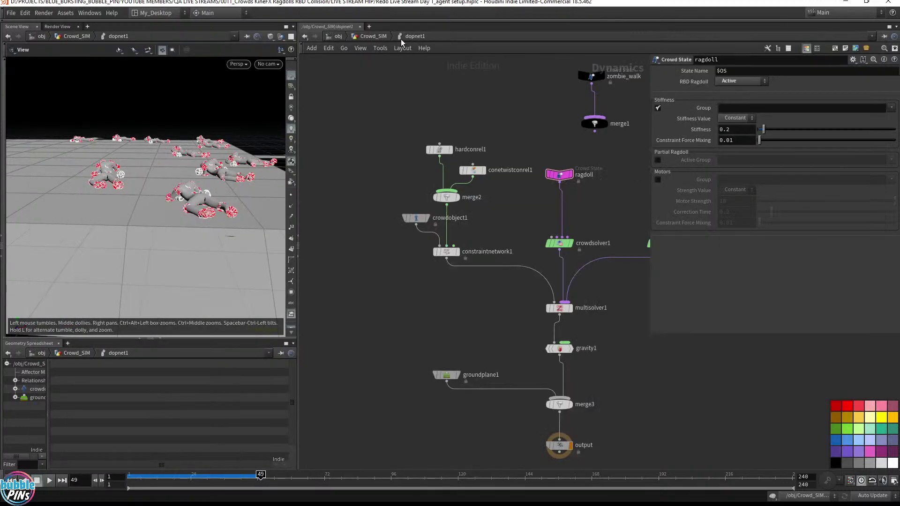
{"action": "middle_click_drag", "start_coordinate": [557, 128], "coordinate": [444, 112]}
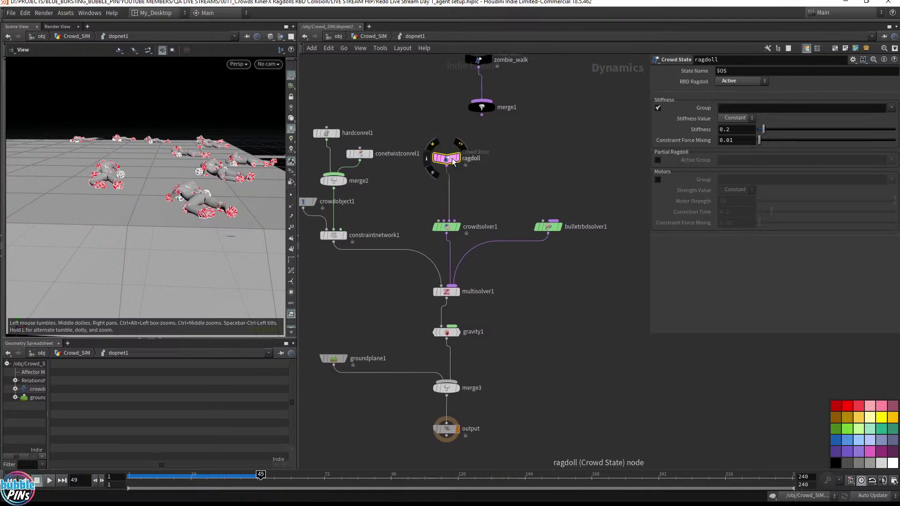
{"action": "left_click_drag", "start_coordinate": [453, 162], "coordinate": [567, 117]}
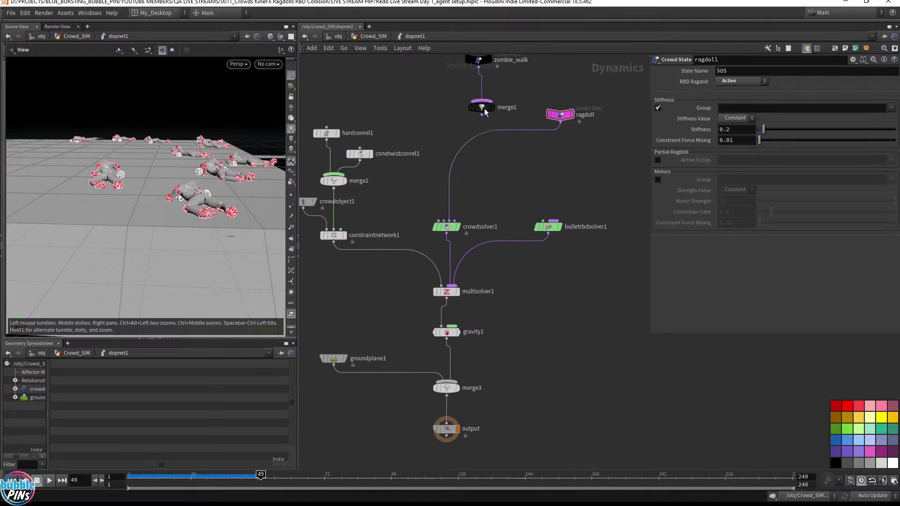
{"action": "left_click_drag", "start_coordinate": [484, 109], "coordinate": [551, 92]}
{"action": "left_click_drag", "start_coordinate": [474, 61], "coordinate": [448, 212]}
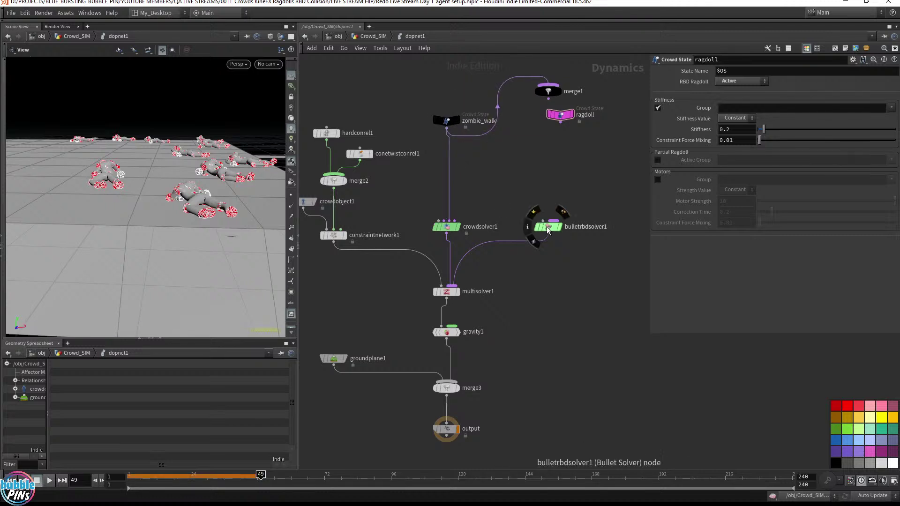
{"action": "key", "text": "ctrl+Up"}
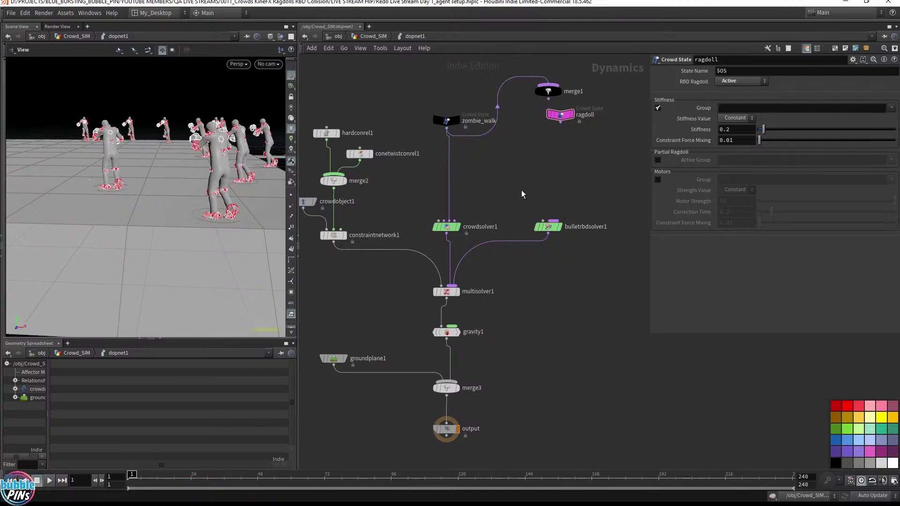
{"action": "key", "text": "ctrl+s"}
Step: Examine the data options and guide options of conetwistconrel1 for the constraint guide display
{"action": "left_click_drag", "start_coordinate": [157, 141], "coordinate": [213, 181], "text": "alt"}
{"action": "left_click", "coordinate": [361, 154]}
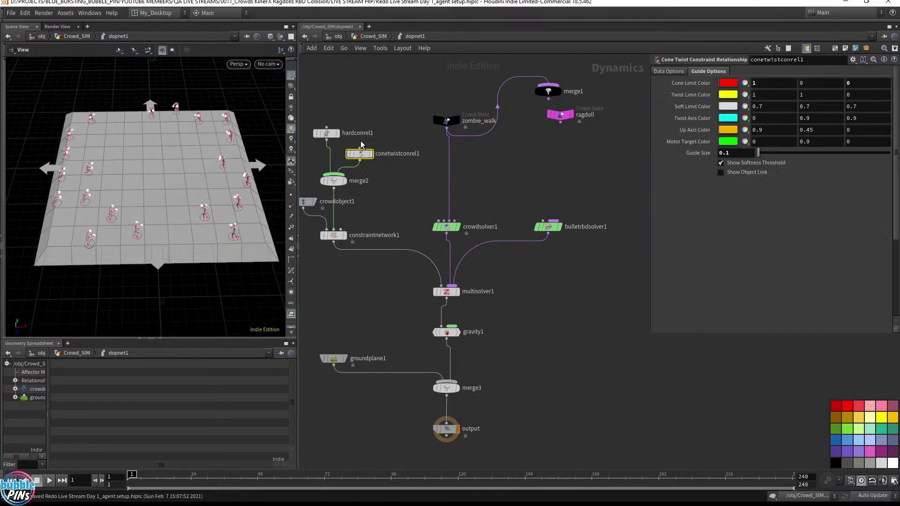
{"action": "left_click", "coordinate": [669, 71]}
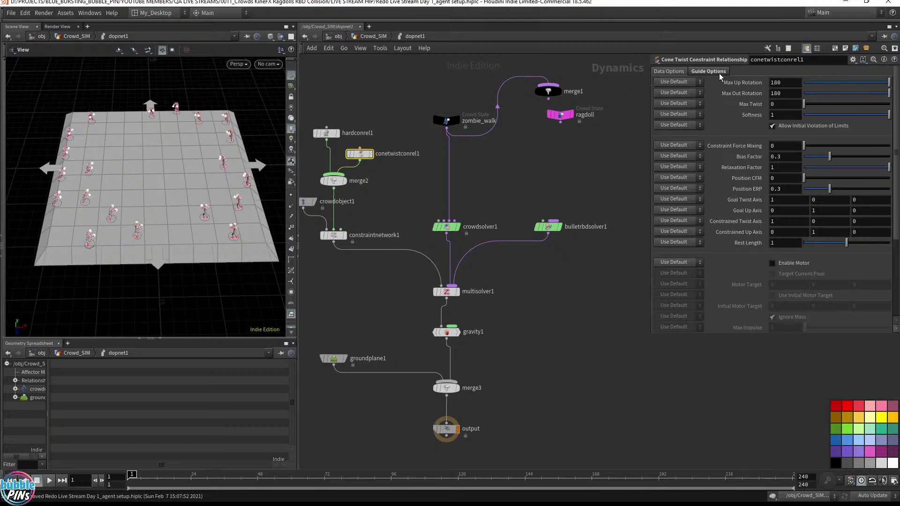
{"action": "left_click", "coordinate": [719, 73]}
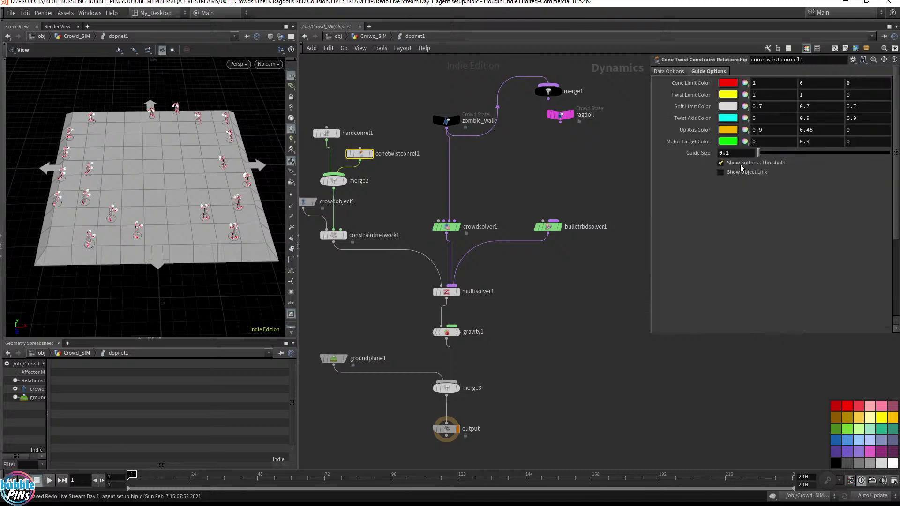
{"action": "key", "text": "Escape"}
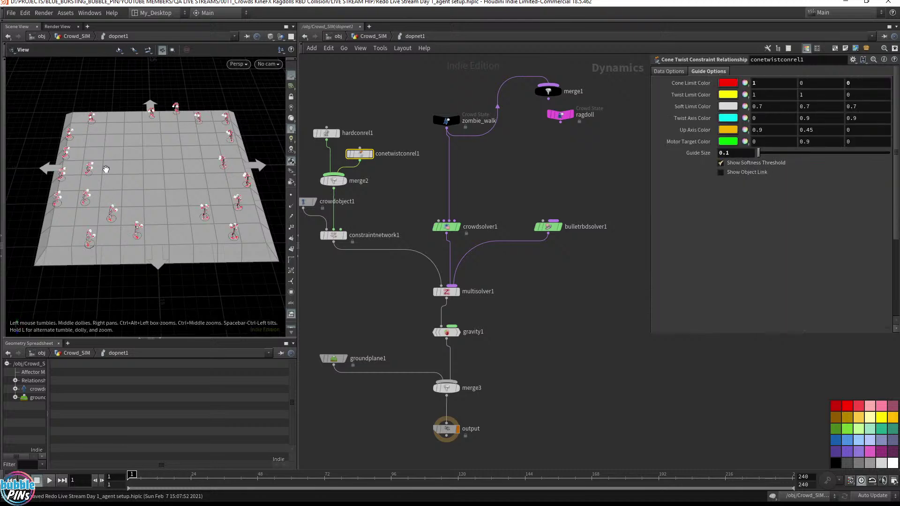
Step: Turn off Show Guide Geometry on constraintnetwork1
{"action": "left_click_drag", "start_coordinate": [141, 183], "coordinate": [189, 181]}
{"action": "left_click", "coordinate": [333, 234]}
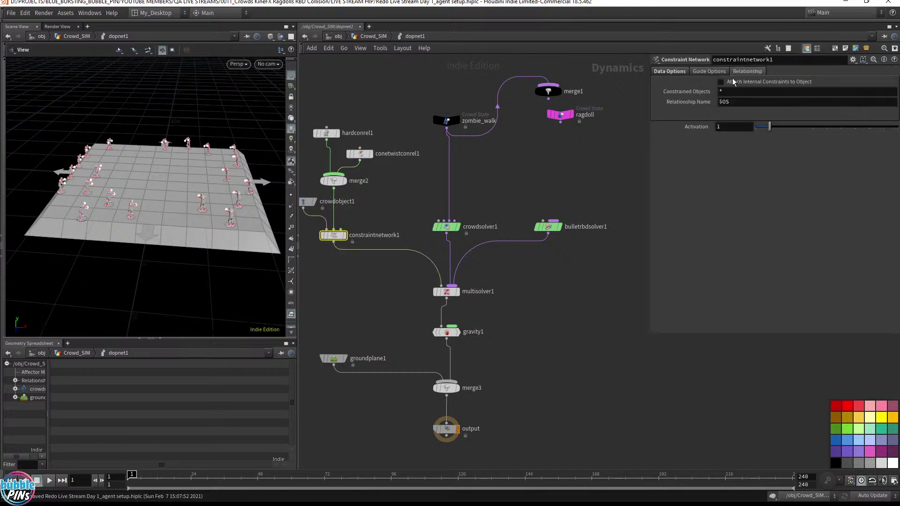
{"action": "left_click", "coordinate": [709, 71]}
{"action": "left_click", "coordinate": [750, 82]}
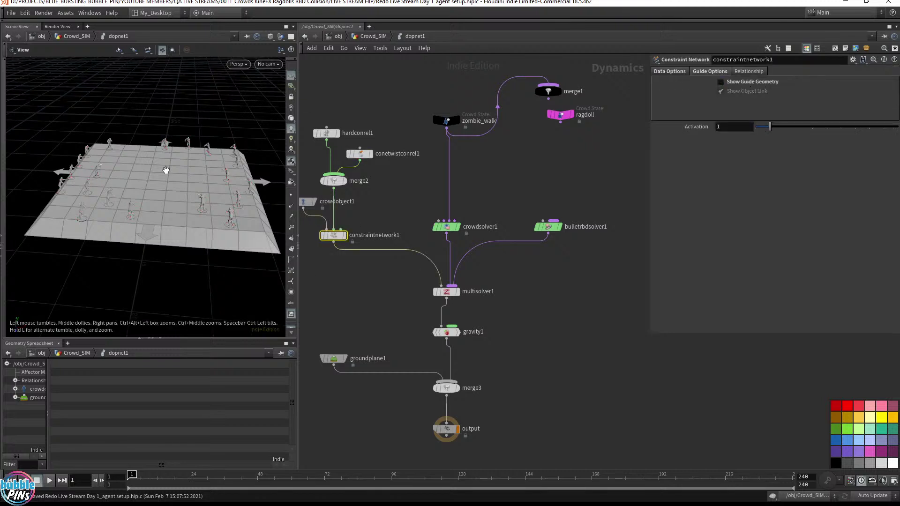
{"action": "middle_click_drag", "start_coordinate": [166, 170], "coordinate": [221, 167]}
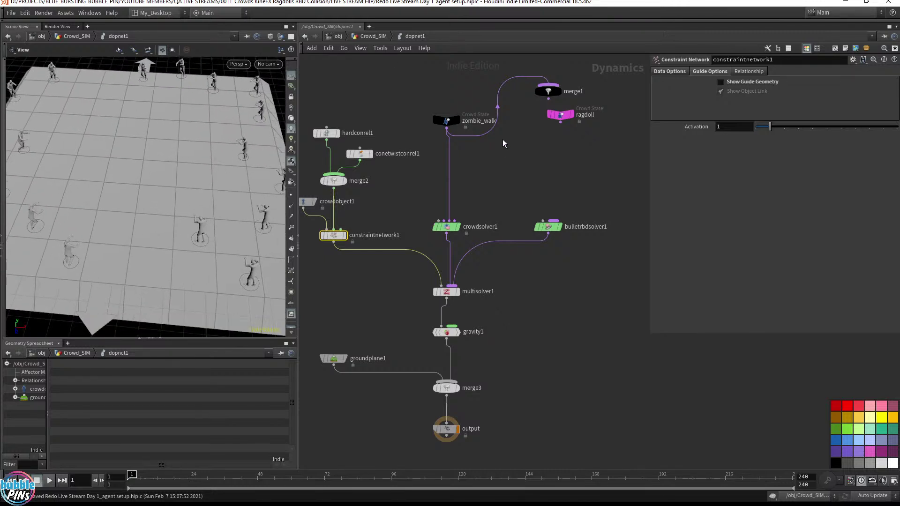
Step: Colour the zombie_walk node white, cut its wire to merge1, and colour the unused ragdoll node black
{"action": "left_click", "coordinate": [441, 120]}
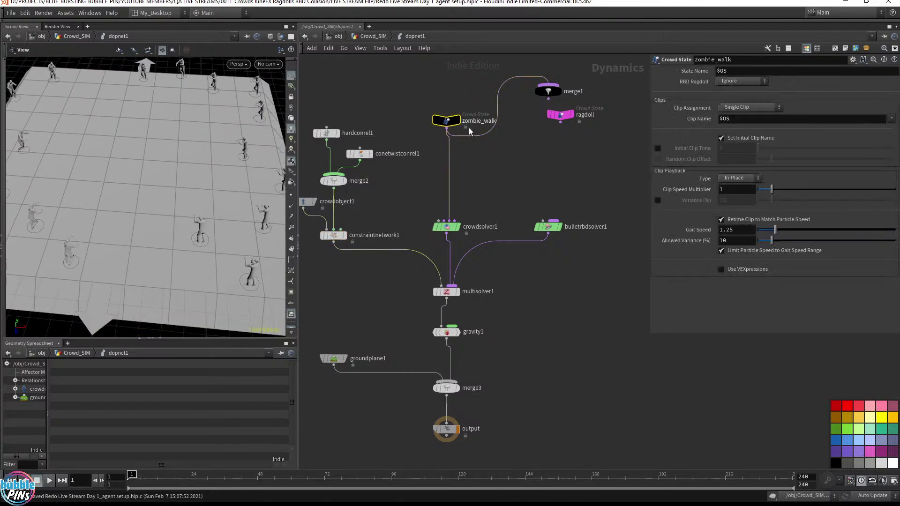
{"action": "left_click", "coordinate": [869, 452]}
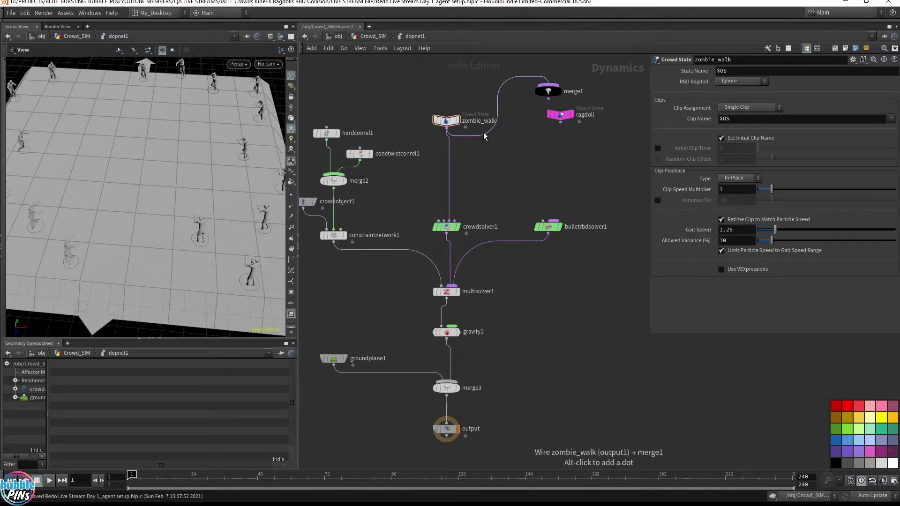
{"action": "key", "text": "y"}
{"action": "left_click_drag", "start_coordinate": [487, 119], "coordinate": [489, 145]}
{"action": "left_click", "coordinate": [560, 114]}
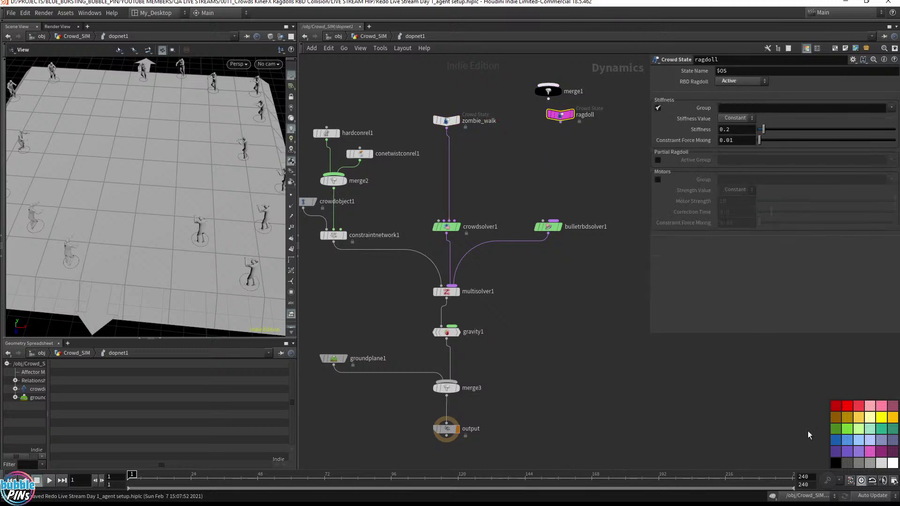
{"action": "left_click", "coordinate": [836, 463]}
Step: In Crowd_SIM, set the Initial State of crowdsource1 to zombie_walk
{"action": "left_click", "coordinate": [369, 37]}
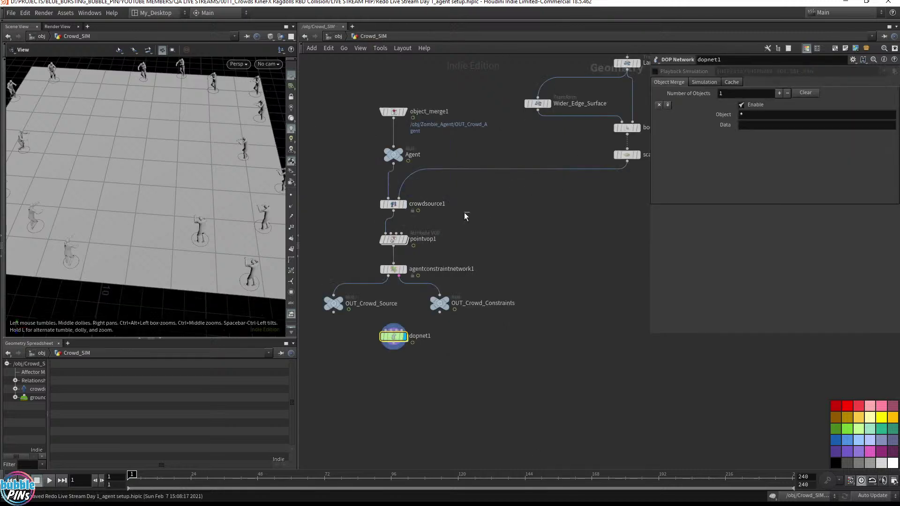
{"action": "left_click", "coordinate": [393, 204]}
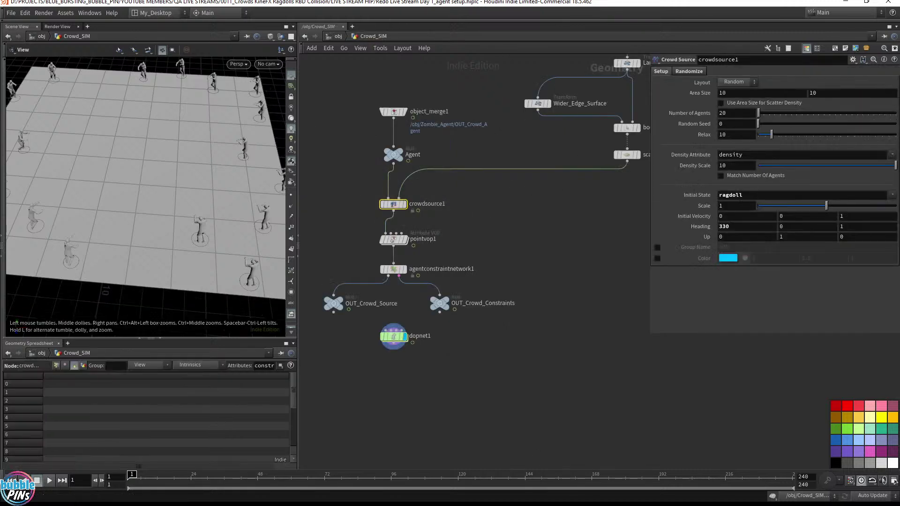
{"action": "left_click", "coordinate": [892, 195]}
{"action": "left_click", "coordinate": [865, 225]}
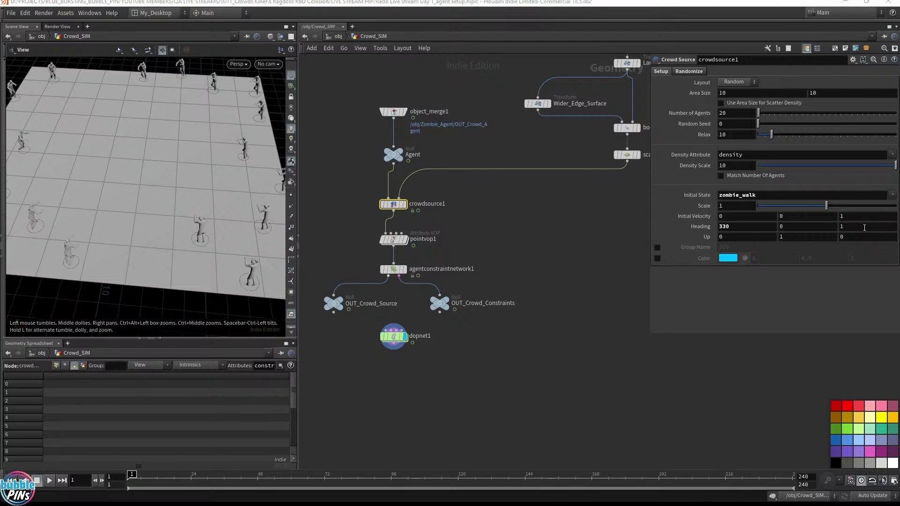
Step: Go back into dopnet1, play the zombie_walk simulation, and rewind to the first frame
{"action": "double_click", "coordinate": [393, 336]}
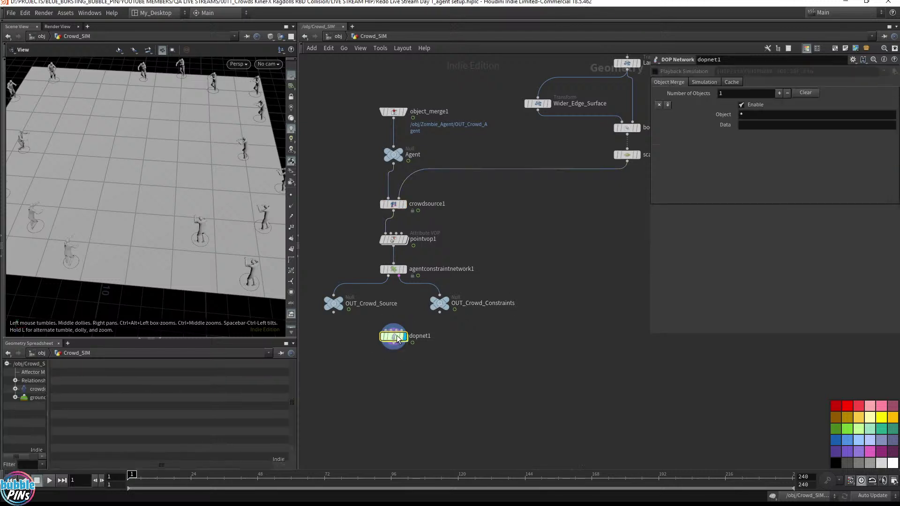
{"action": "left_click", "coordinate": [529, 331]}
{"action": "key", "text": "Up"}
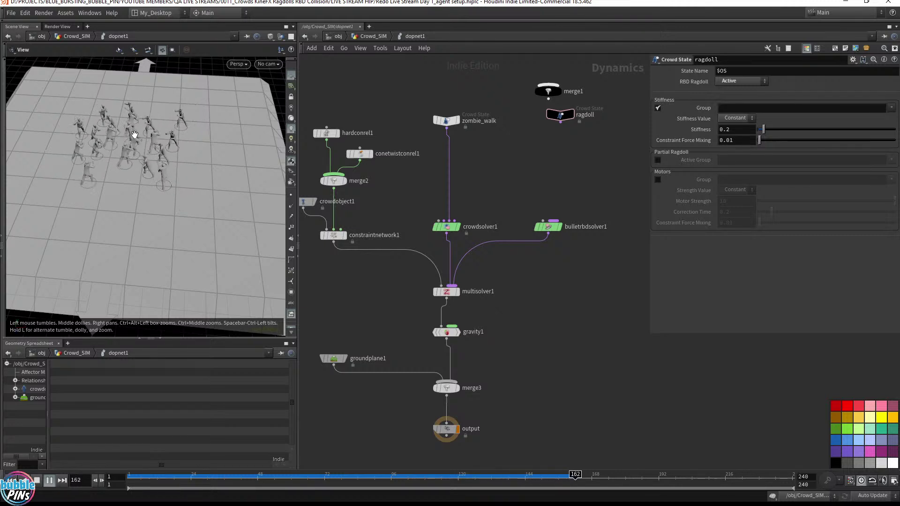
{"action": "key", "text": "ctrl+Up"}
Step: Test the simulation with zombie_walk's Gait Speed at 8.56, rewind, and revert Gait Speed to its default
{"action": "left_click_drag", "start_coordinate": [494, 151], "coordinate": [413, 96]}
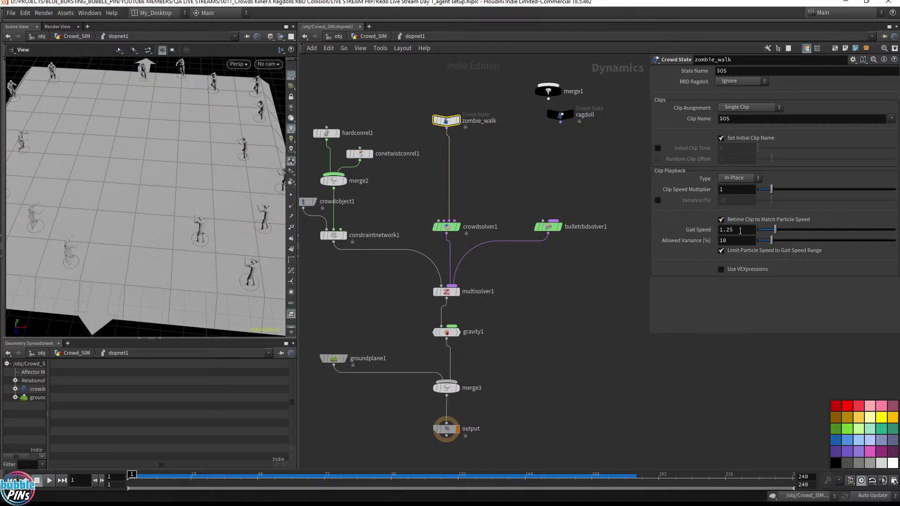
{"action": "left_click_drag", "start_coordinate": [786, 232], "coordinate": [875, 230]}
{"action": "key", "text": "Up"}
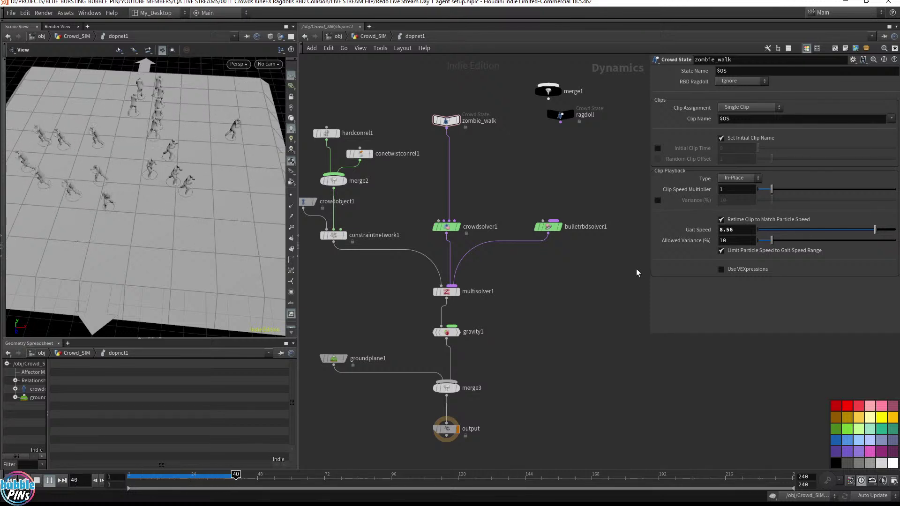
{"action": "key", "text": "ctrl+Up"}
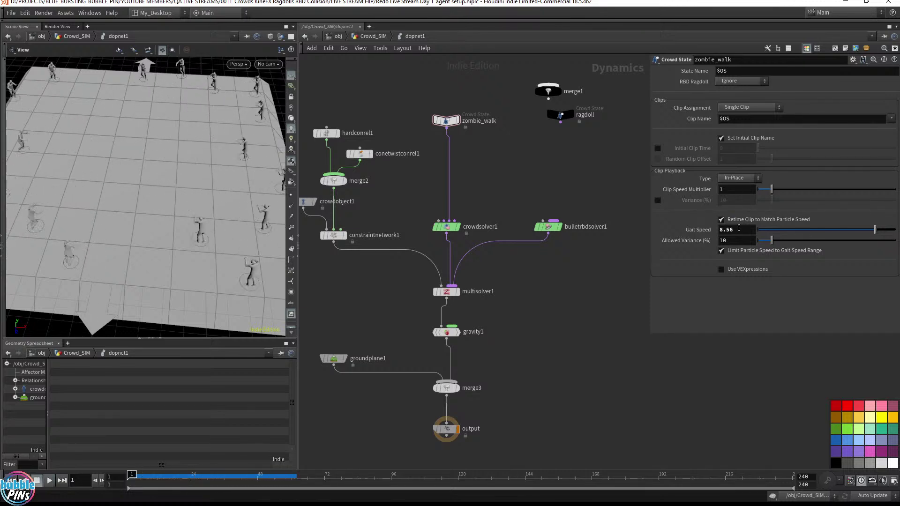
{"action": "right_click", "coordinate": [704, 230]}
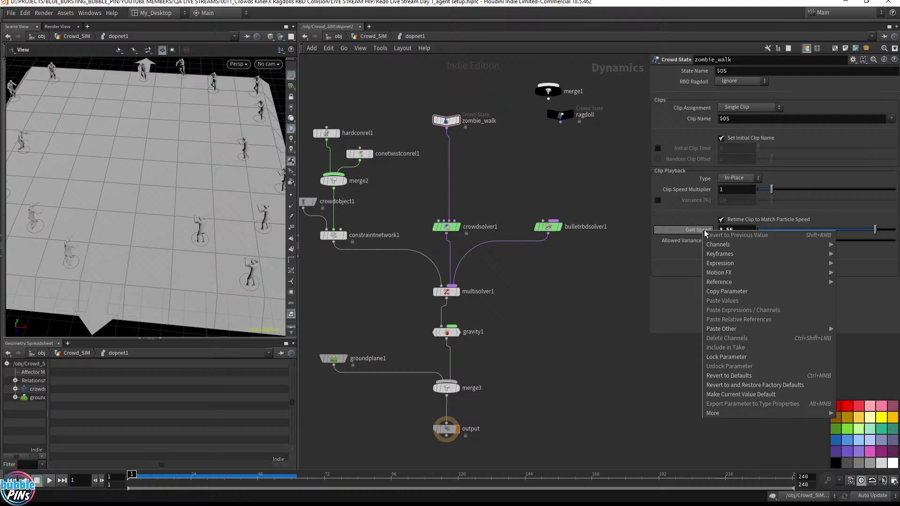
{"action": "left_click", "coordinate": [729, 363]}
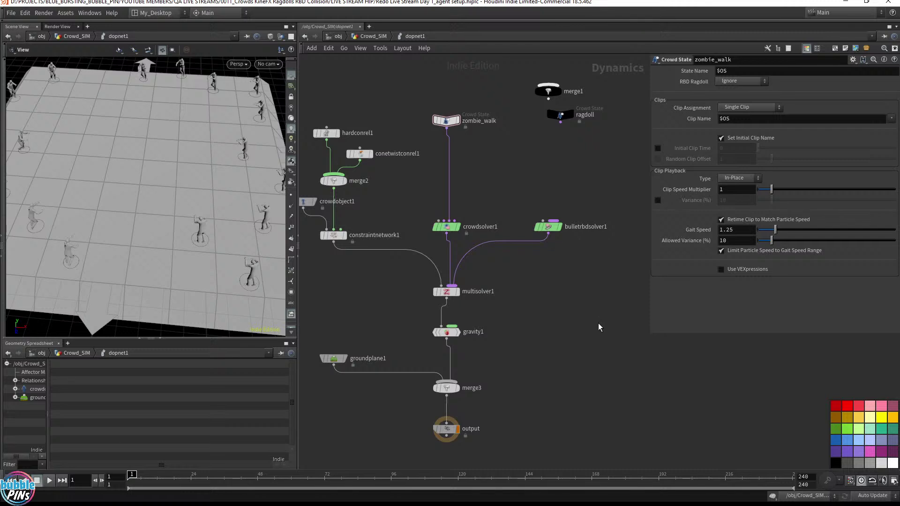
Step: Move merge3 and output farther below gravity1, and move groundplane1 farther away from the solver chain to make room
{"action": "scroll", "coordinate": [599, 324], "scroll_direction": "down", "scroll_amount": 2}
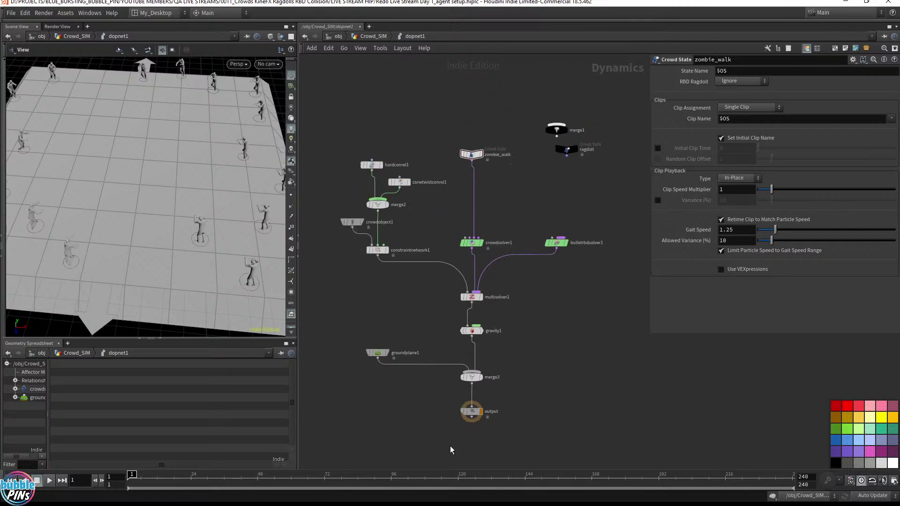
{"action": "middle_click_drag", "start_coordinate": [427, 442], "coordinate": [440, 413]}
{"action": "left_click_drag", "start_coordinate": [434, 402], "coordinate": [488, 418]}
{"action": "middle_click_drag", "start_coordinate": [425, 407], "coordinate": [450, 361]}
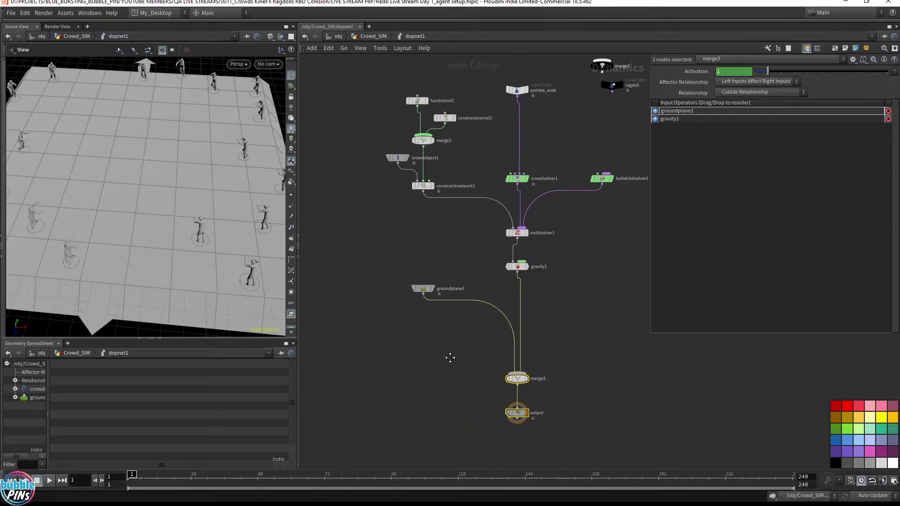
{"action": "left_click_drag", "start_coordinate": [420, 282], "coordinate": [347, 288]}
{"action": "left_click", "coordinate": [425, 260]}
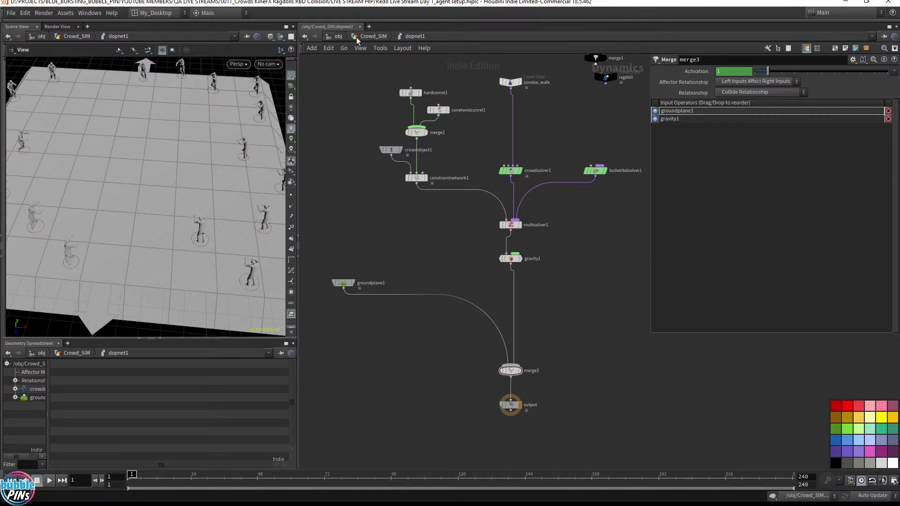
Step: Paste the copied Follow_me_Sphere geometry object into the obj network and place it beside Crowd_SIM
{"action": "left_click", "coordinate": [336, 37]}
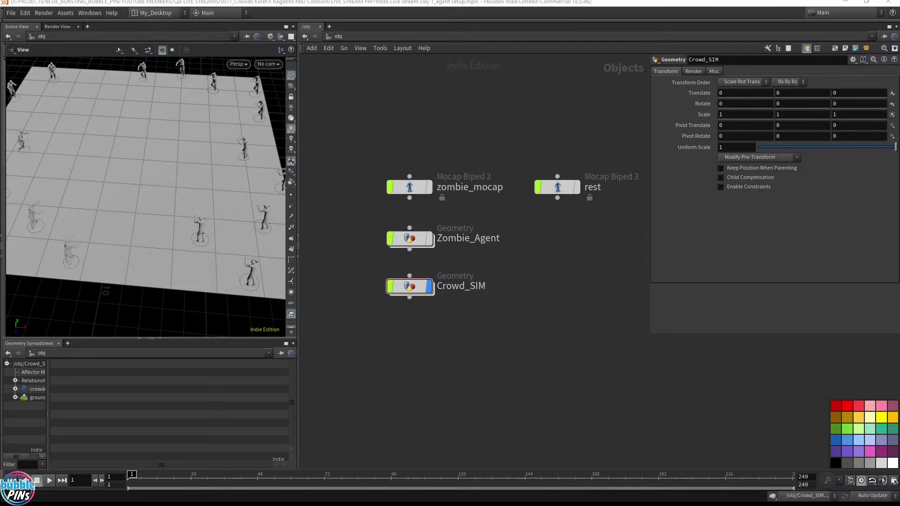
{"action": "key", "text": "ctrl+v"}
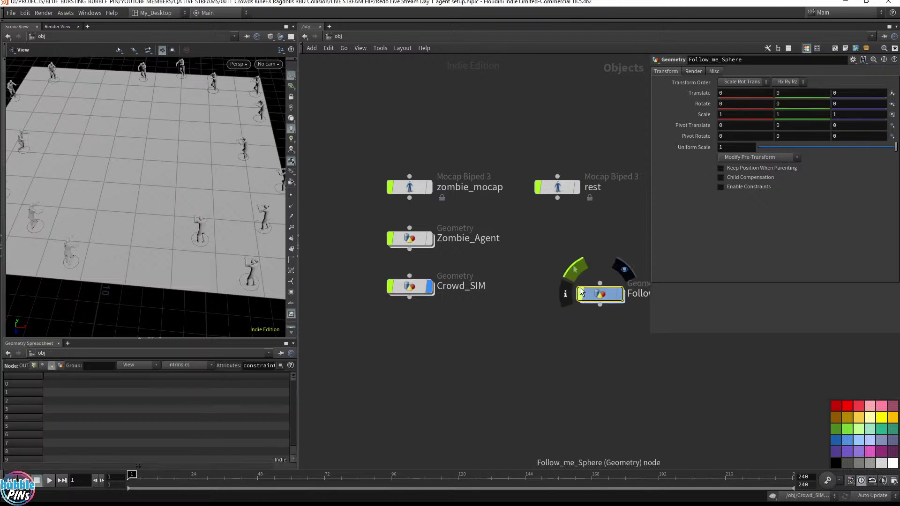
{"action": "left_click", "coordinate": [562, 286]}
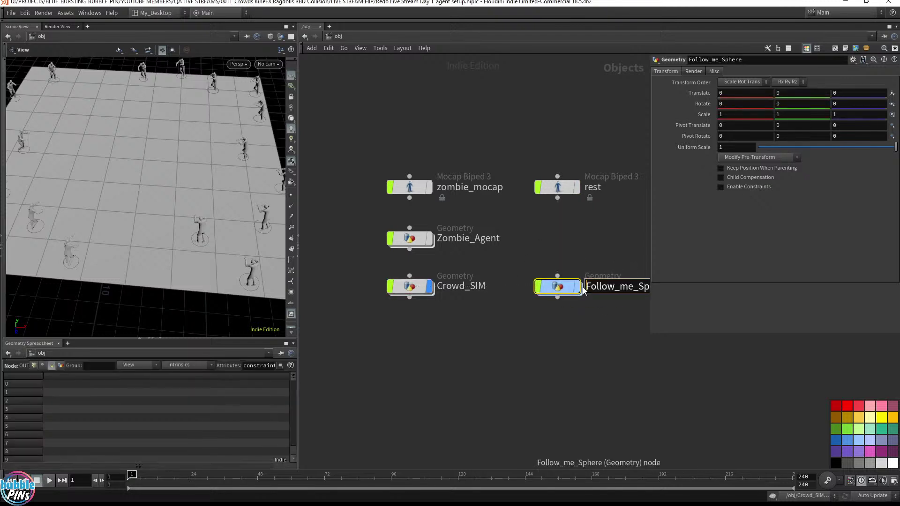
Step: Turn off Crowd_SIM's display, play the red sphere's animation in the scene view, and rewind to frame 1
{"action": "left_click", "coordinate": [430, 286]}
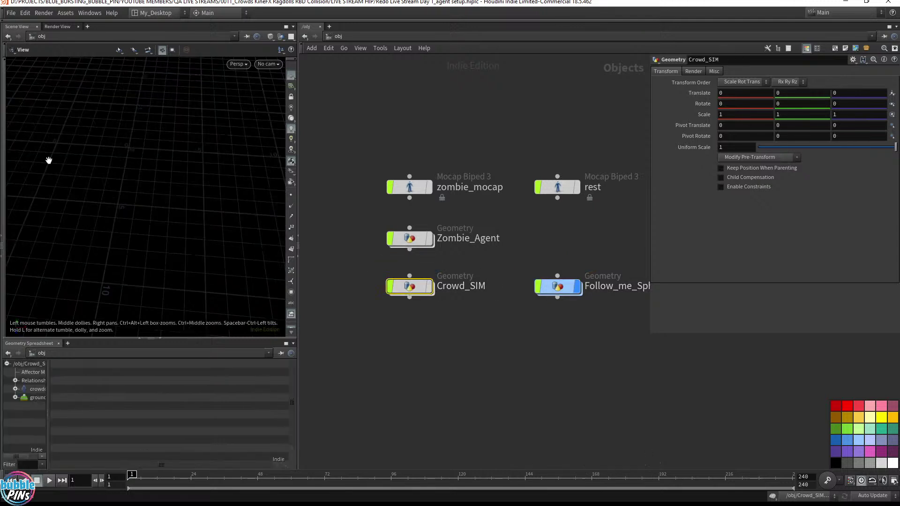
{"action": "left_click_drag", "start_coordinate": [114, 167], "coordinate": [225, 183]}
{"action": "key", "text": "Up"}
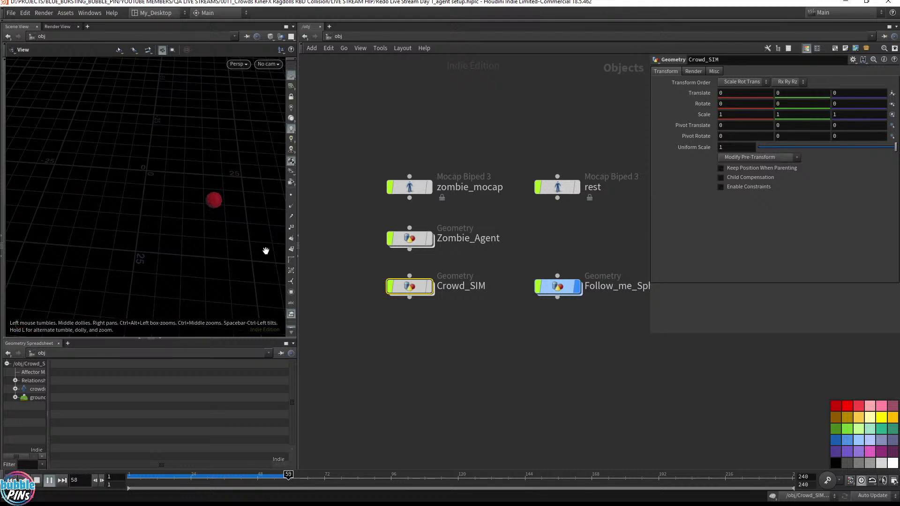
{"action": "key", "text": "ctrl+Up"}
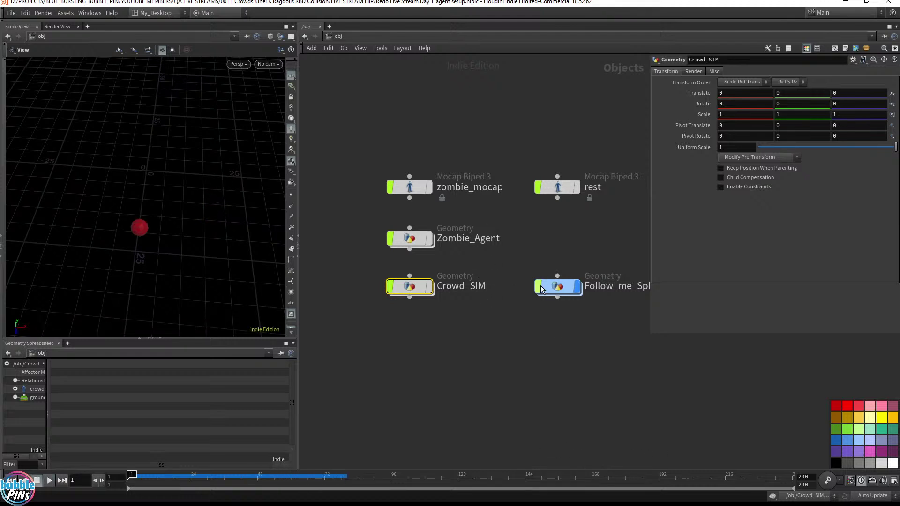
Step: Inside Follow_me_Sphere, delete the rop_alembic1 node below OUT
{"action": "double_click", "coordinate": [553, 284]}
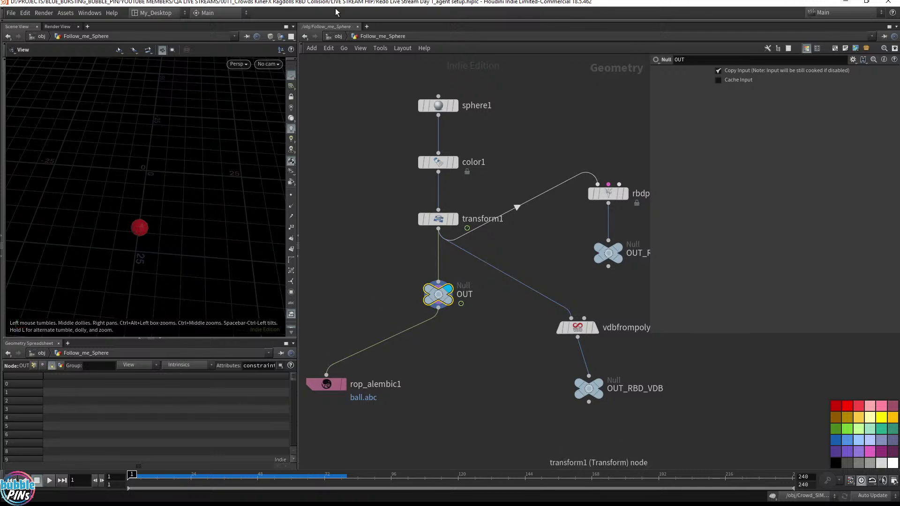
{"action": "left_click_drag", "start_coordinate": [352, 295], "coordinate": [384, 408]}
{"action": "key", "text": "Delete"}
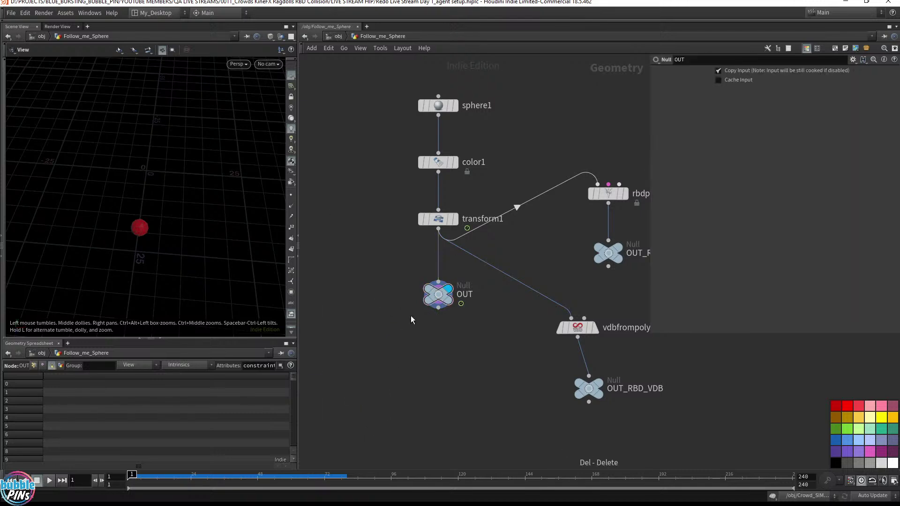
Step: Go back into Crowd_SIM's dopnet1 and enlarge the scene view by shrinking the geometry spreadsheet pane
{"action": "left_click", "coordinate": [337, 37]}
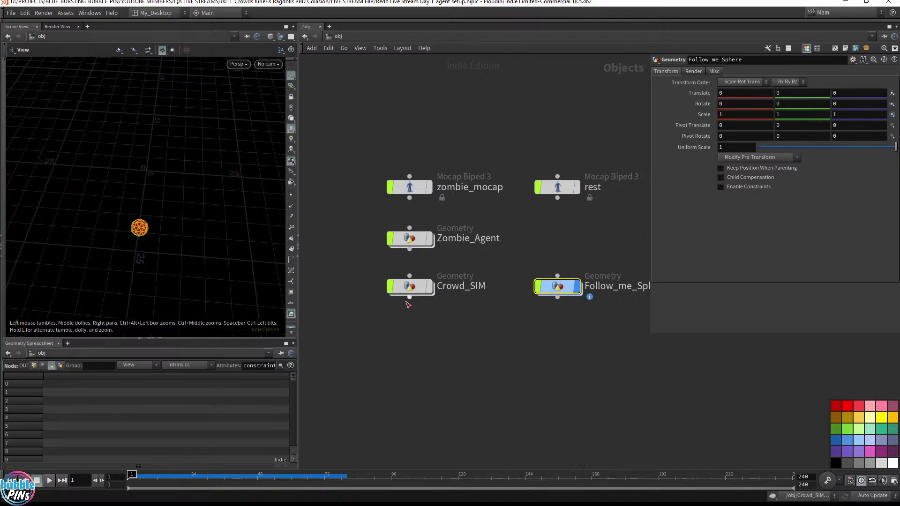
{"action": "double_click", "coordinate": [414, 288]}
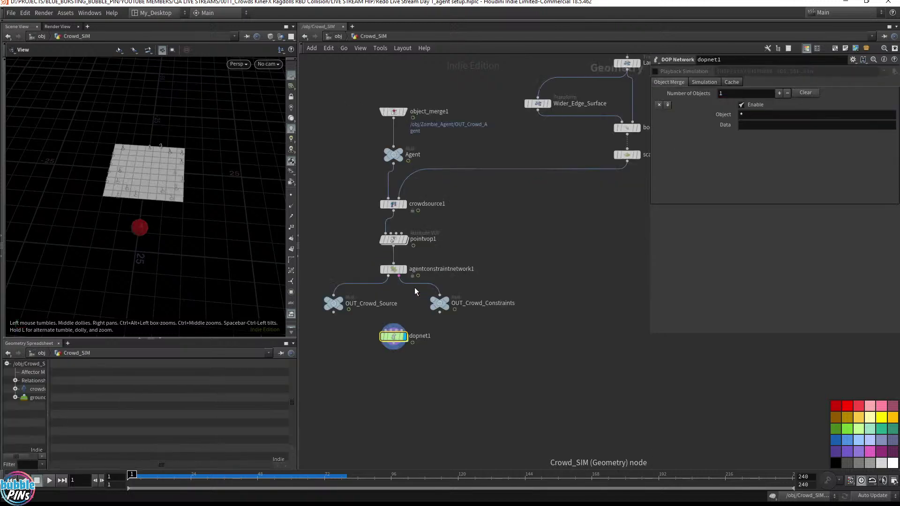
{"action": "double_click", "coordinate": [394, 335]}
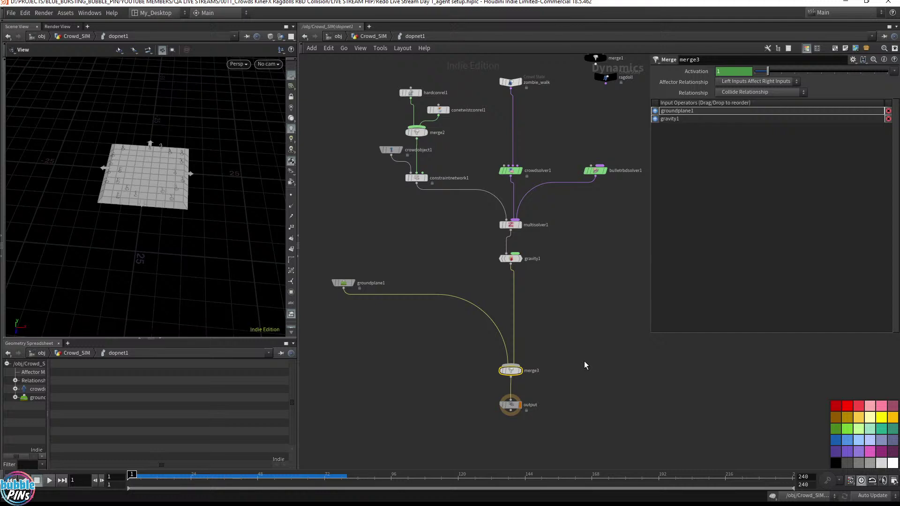
{"action": "left_click_drag", "start_coordinate": [211, 190], "coordinate": [157, 207]}
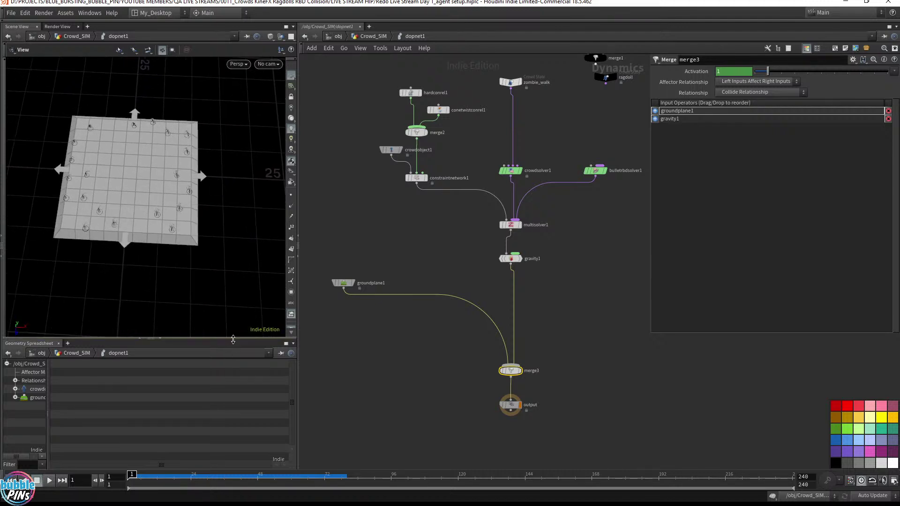
{"action": "left_click_drag", "start_coordinate": [233, 340], "coordinate": [232, 398]}
{"action": "left_click_drag", "start_coordinate": [201, 206], "coordinate": [186, 208]}
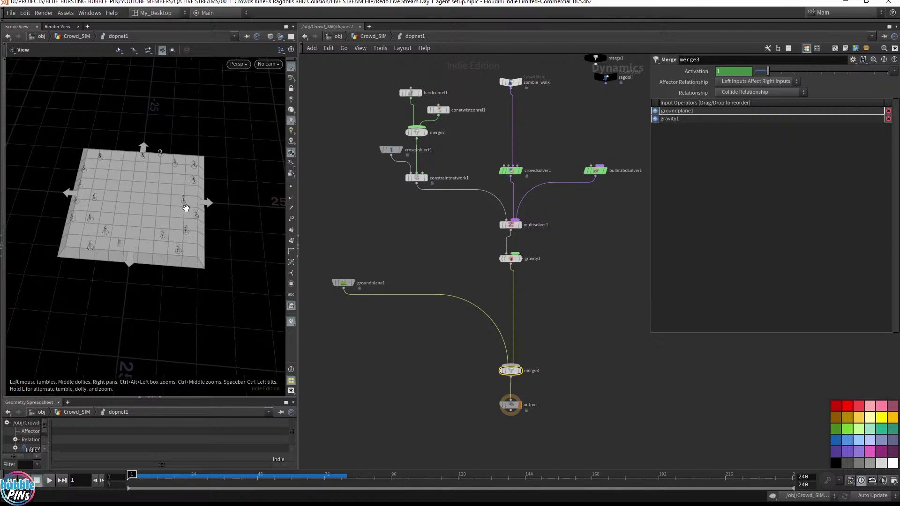
Step: Add a Static Object node beside groundplane1 in dopnet1
{"action": "left_click", "coordinate": [407, 268]}
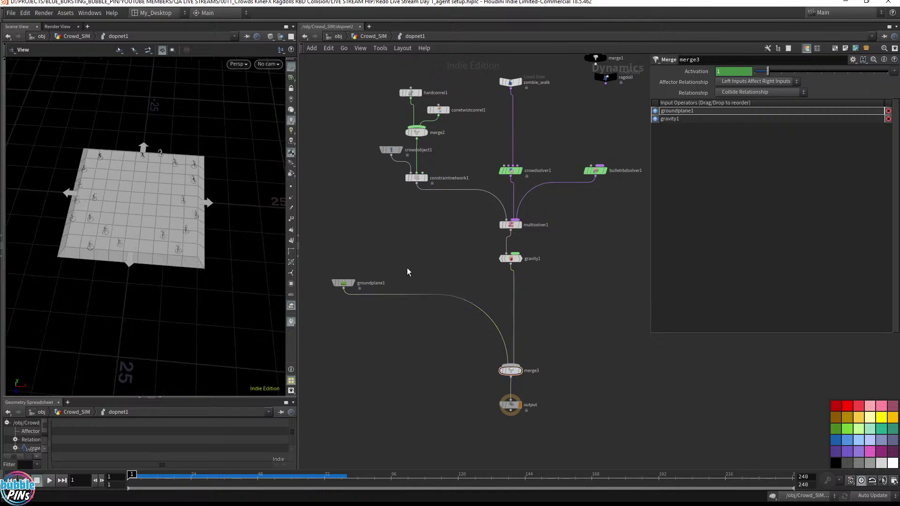
{"action": "key", "text": "Tab"}
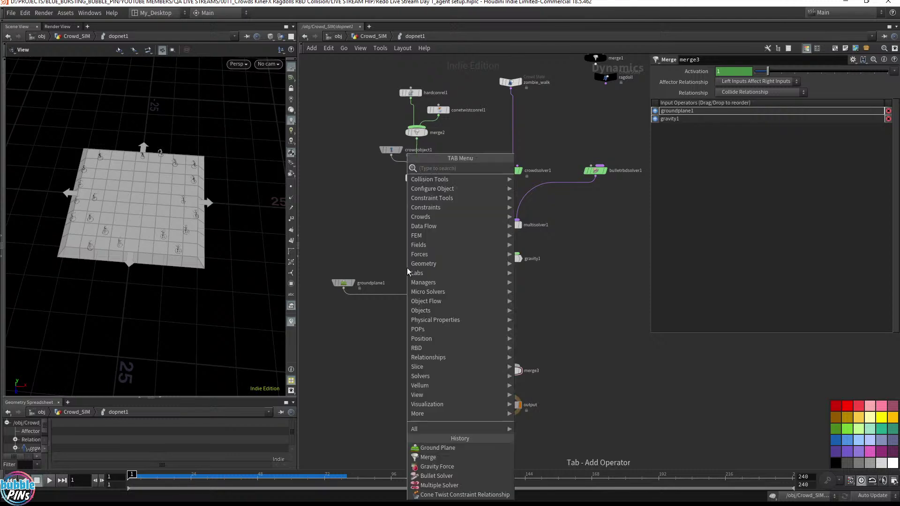
{"action": "type", "text": "static"}
{"action": "key", "text": "Return"}
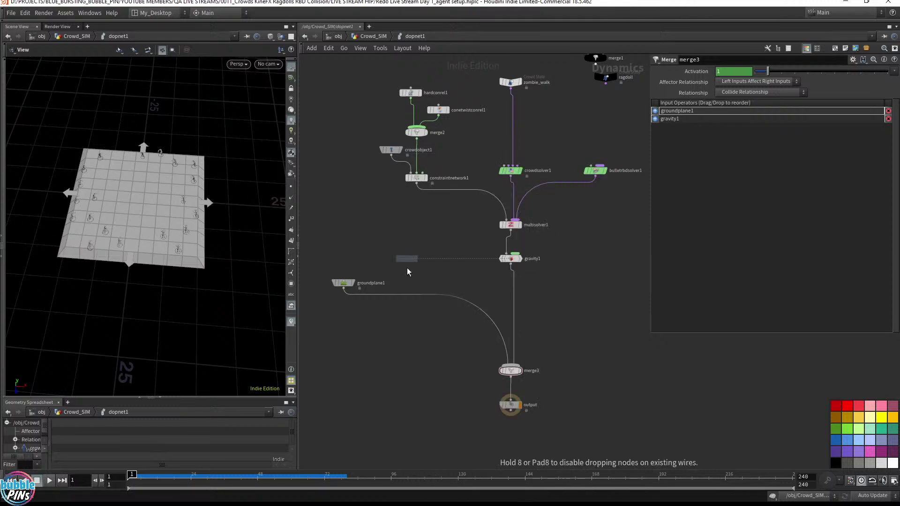
{"action": "left_click", "coordinate": [415, 282]}
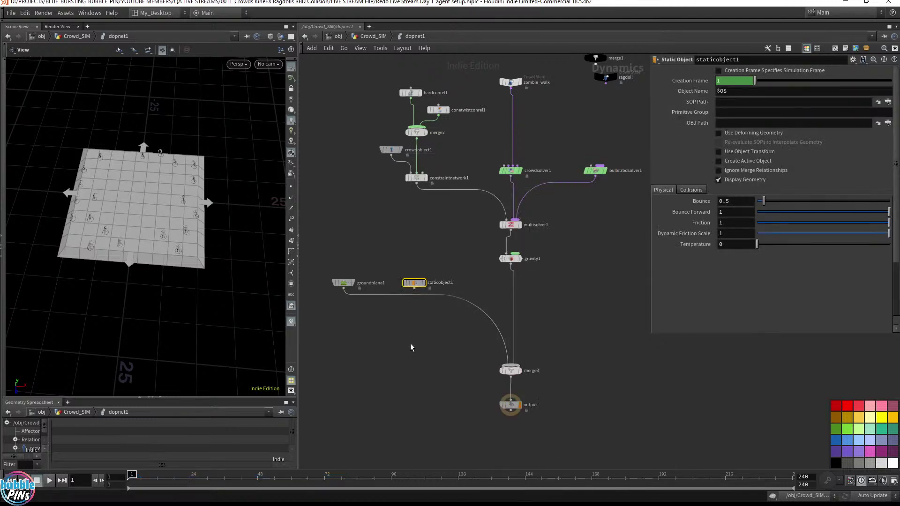
Step: Add a Merge node that combines groundplane1 and the static object, and feed it into merge3
{"action": "key", "text": "Tab"}
{"action": "type", "text": "merge"}
{"action": "key", "text": "Return"}
{"action": "left_click", "coordinate": [408, 320]}
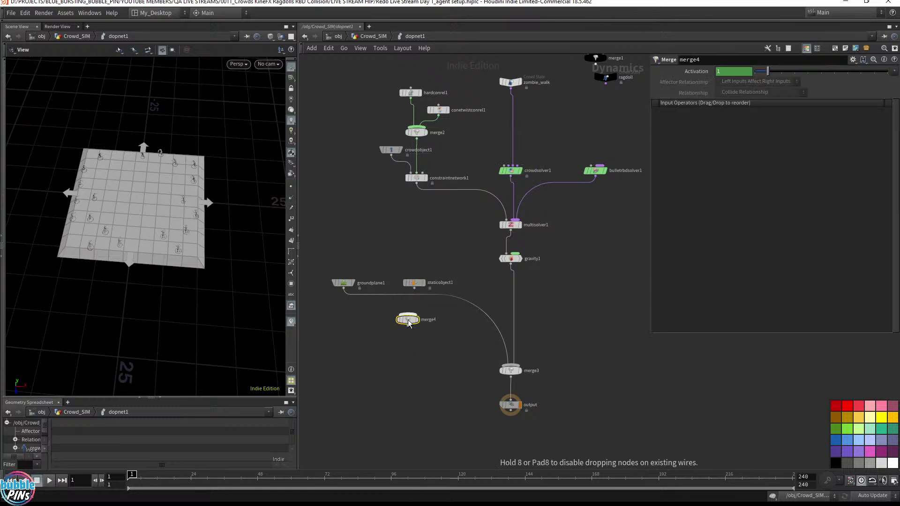
{"action": "left_click_drag", "start_coordinate": [323, 300], "coordinate": [463, 280]}
{"action": "left_click_drag", "start_coordinate": [414, 288], "coordinate": [419, 331]}
{"action": "left_click", "coordinate": [456, 355]}
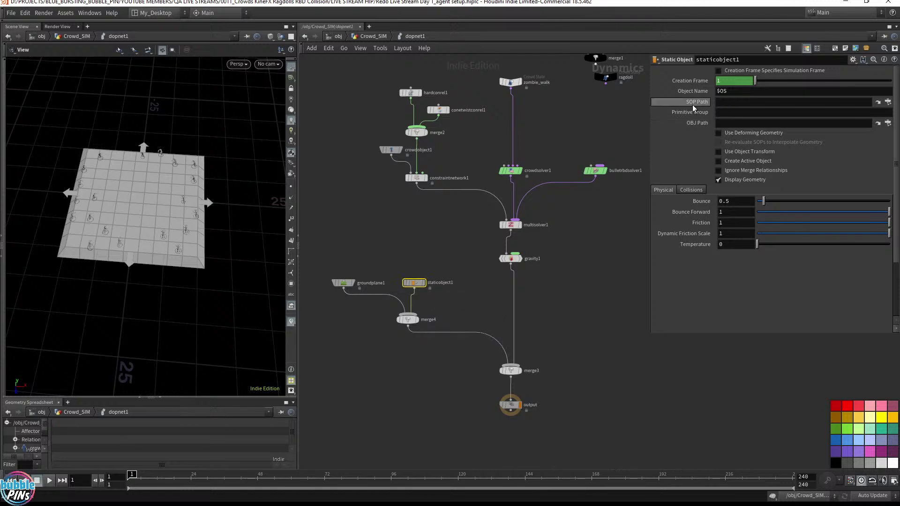
Step: Rename the static object red_ball and set its SOP Path to /obj/Follow_me_Sphere/OUT
{"action": "double_click", "coordinate": [443, 283]}
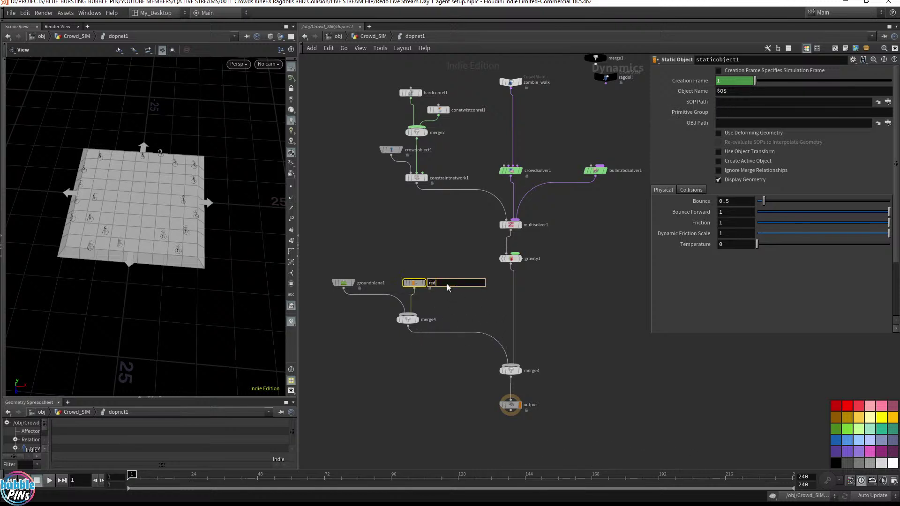
{"action": "type", "text": "red_ball"}
{"action": "key", "text": "Return"}
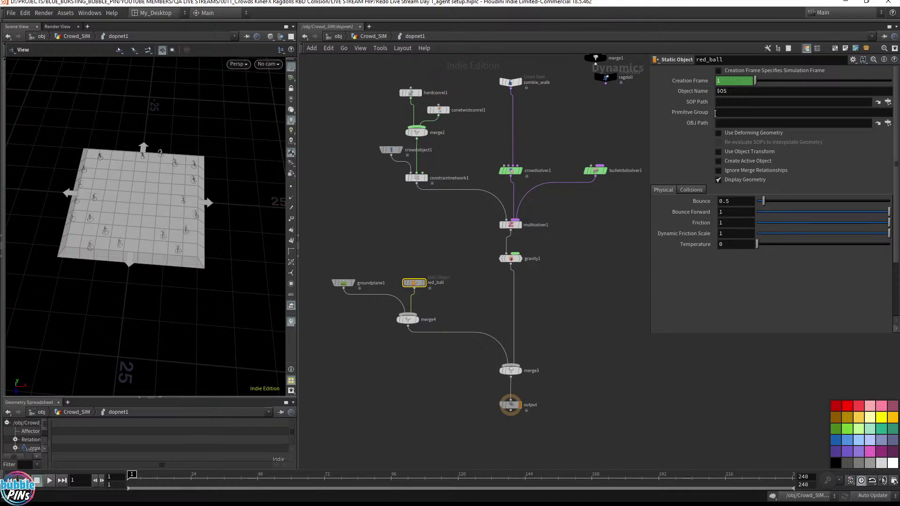
{"action": "type", "text": "/obj/Follow_me_Sphere/OUT"}
{"action": "key", "text": "Return"}
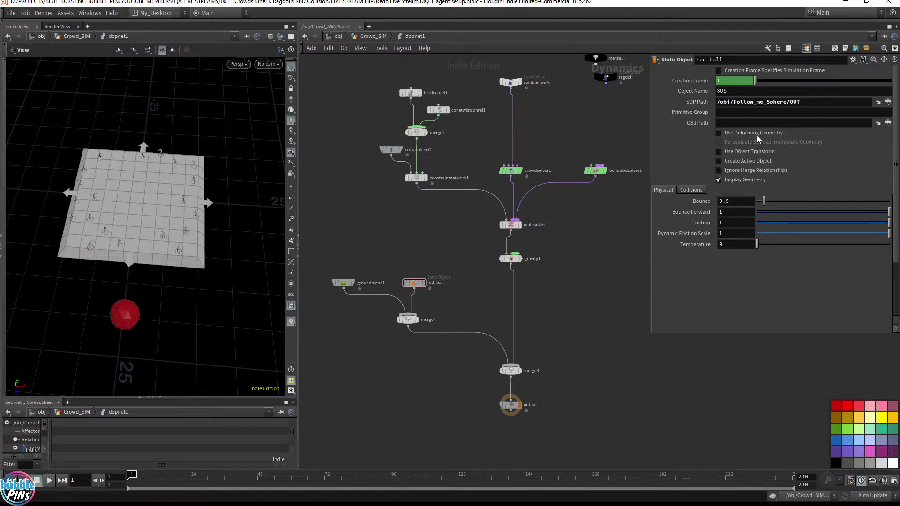
Step: Enable Use Deforming Geometry on red_ball, play the simulation to check the moving ball, and rewind to frame 1
{"action": "mouse_move", "coordinate": [724, 136]}
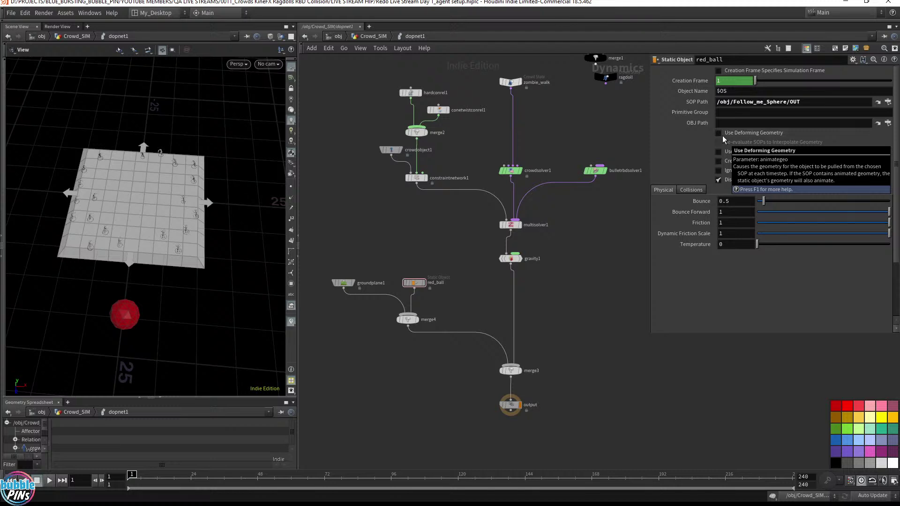
{"action": "left_click", "coordinate": [719, 134]}
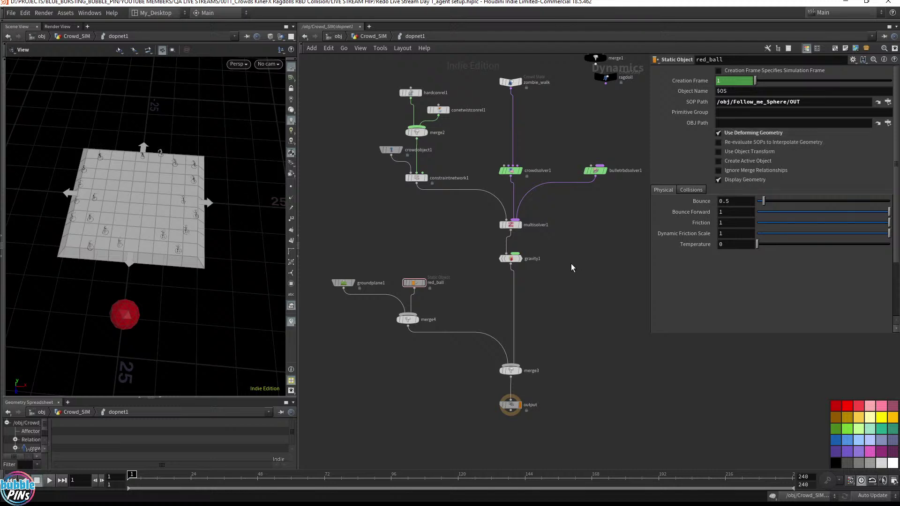
{"action": "key", "text": "Up"}
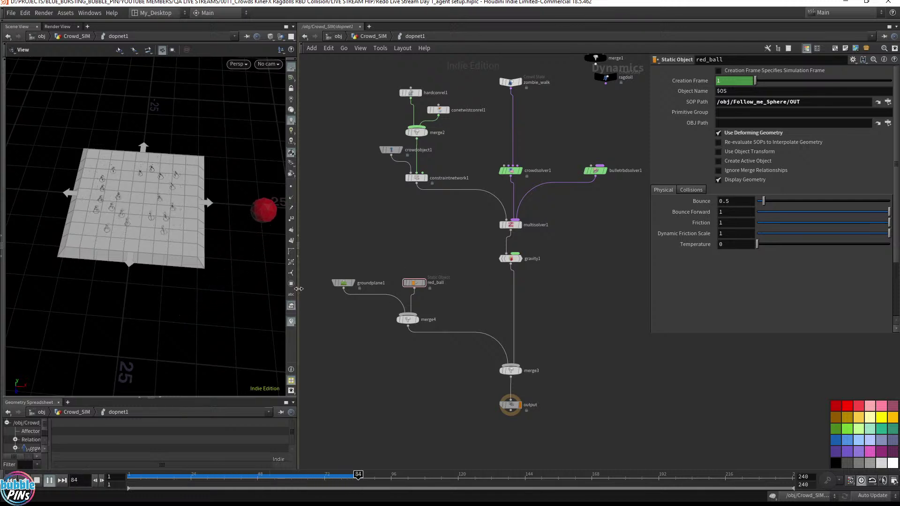
{"action": "key", "text": "ctrl+Up"}
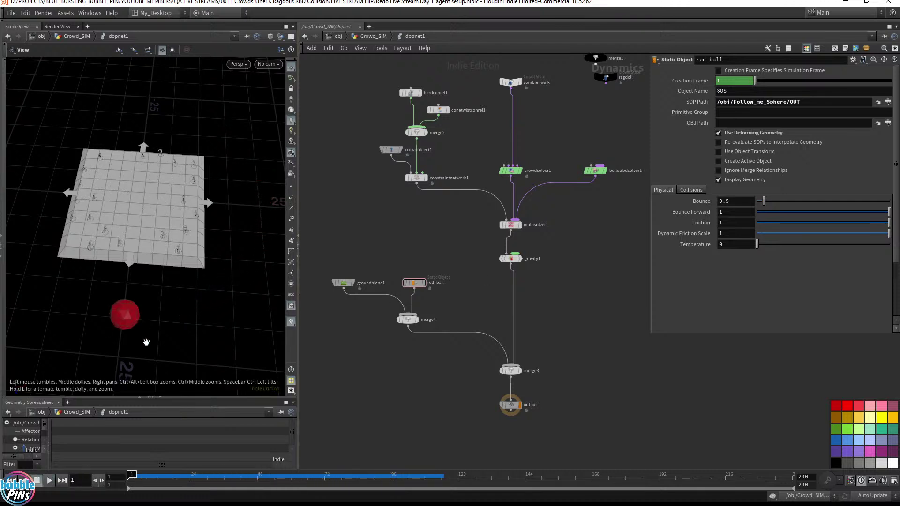
Step: Insert a POP Steer Seek node between the zombie_walk crowd state and crowdsolver1
{"action": "scroll", "coordinate": [549, 124], "scroll_direction": "up", "scroll_amount": 6}
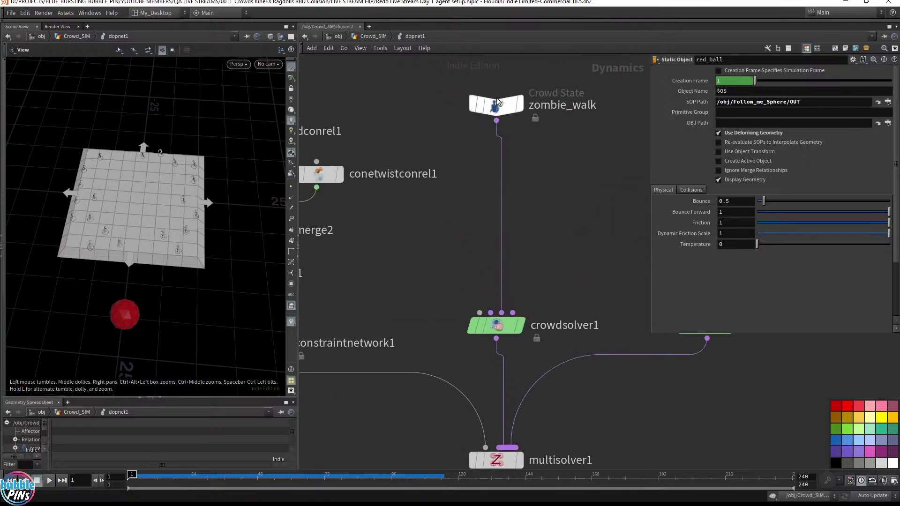
{"action": "left_click_drag", "start_coordinate": [426, 61], "coordinate": [578, 346]}
{"action": "left_click_drag", "start_coordinate": [578, 149], "coordinate": [461, 70]}
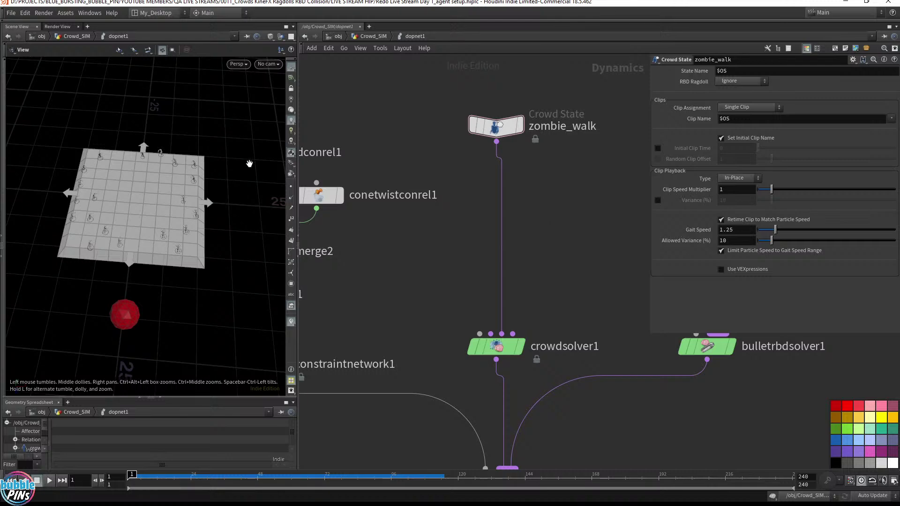
{"action": "left_click_drag", "start_coordinate": [181, 209], "coordinate": [171, 225]}
{"action": "middle_click_drag", "start_coordinate": [171, 225], "coordinate": [331, 214]}
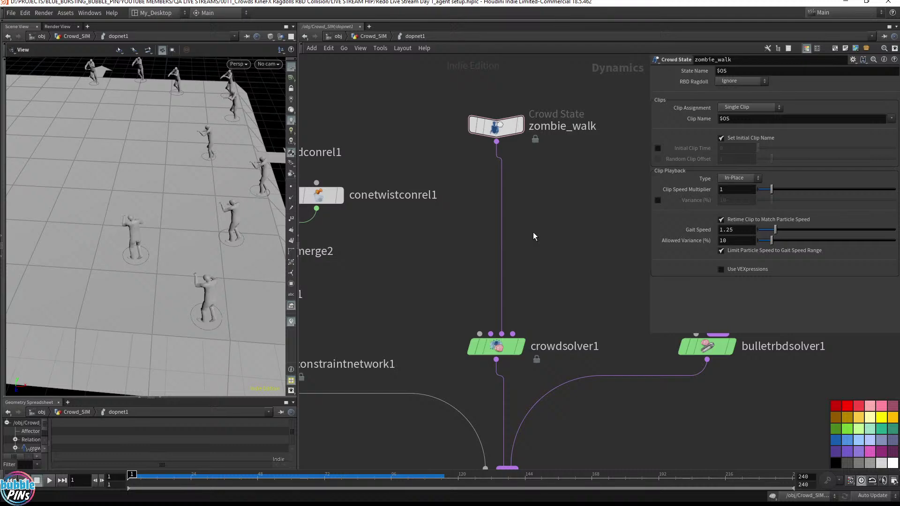
{"action": "key", "text": "Tab"}
{"action": "type", "text": "pop"}
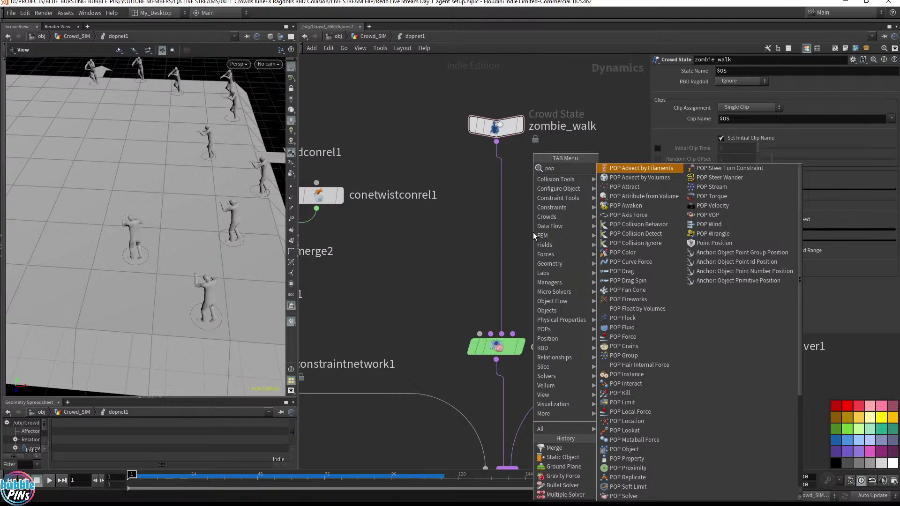
{"action": "type", "text": "st"}
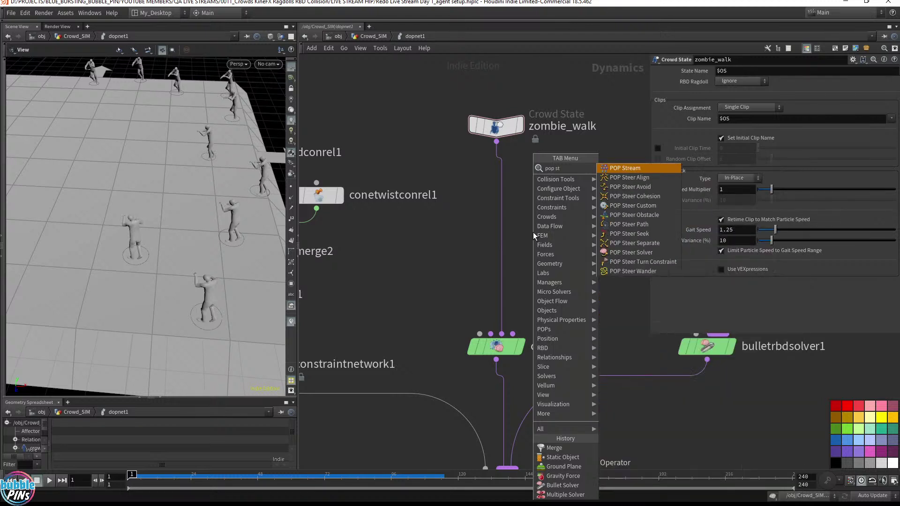
{"action": "key", "text": "Down"}
{"action": "key", "text": "Down"}
{"action": "key", "text": "Down"}
{"action": "key", "text": "Down"}
{"action": "key", "text": "Down"}
{"action": "key", "text": "Down"}
{"action": "key", "text": "Down"}
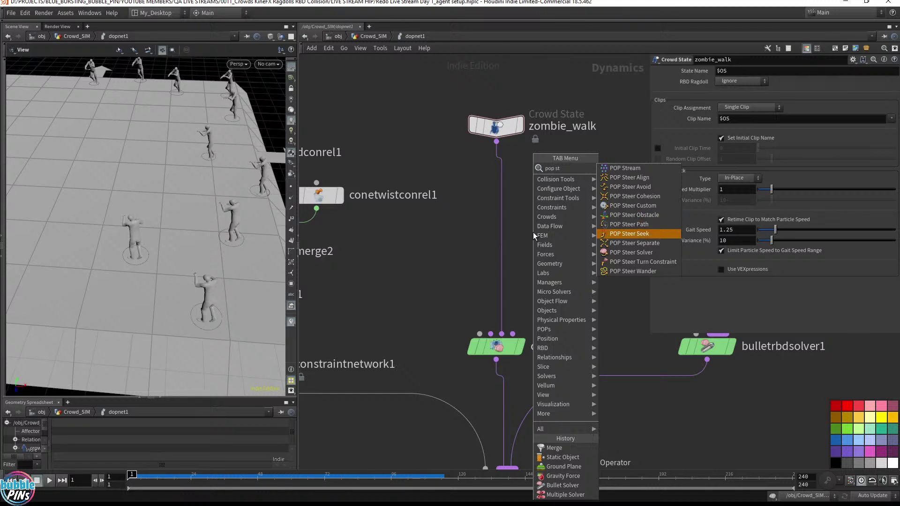
{"action": "key", "text": "Return"}
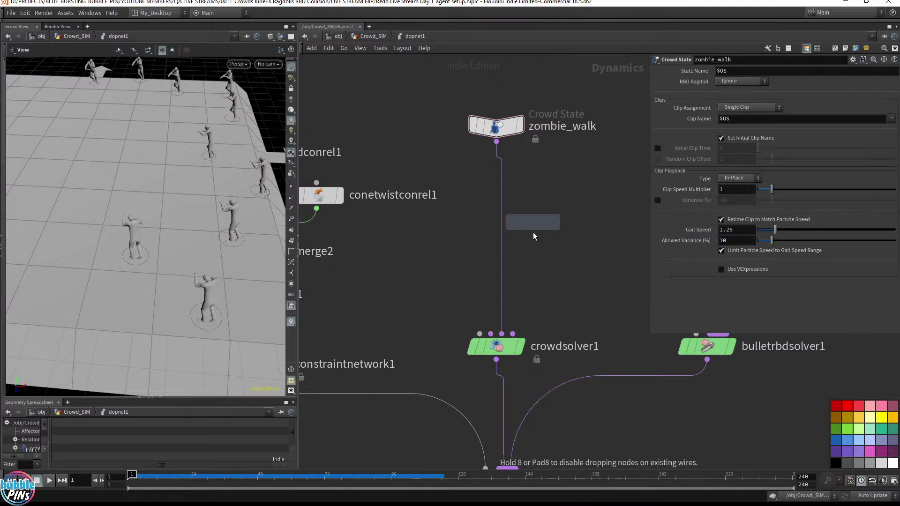
{"action": "left_click", "coordinate": [495, 210]}
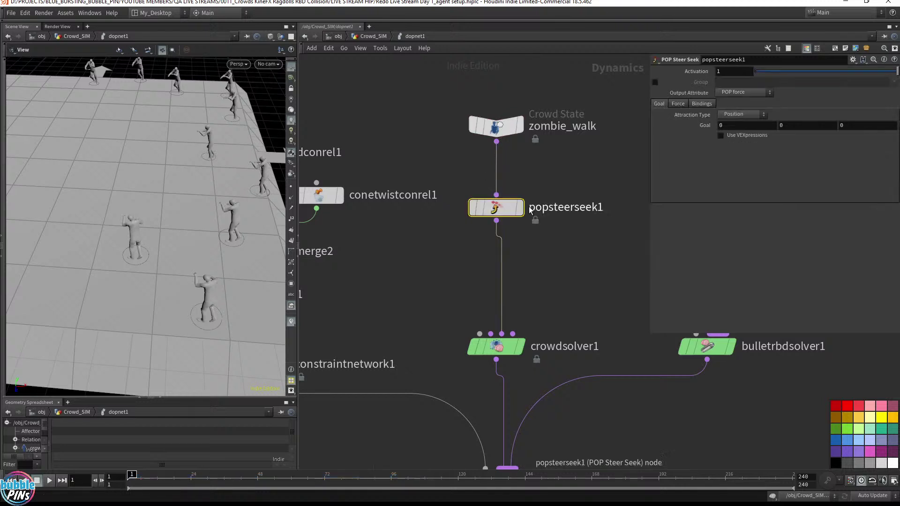
{"action": "left_click_drag", "start_coordinate": [584, 173], "coordinate": [454, 241]}
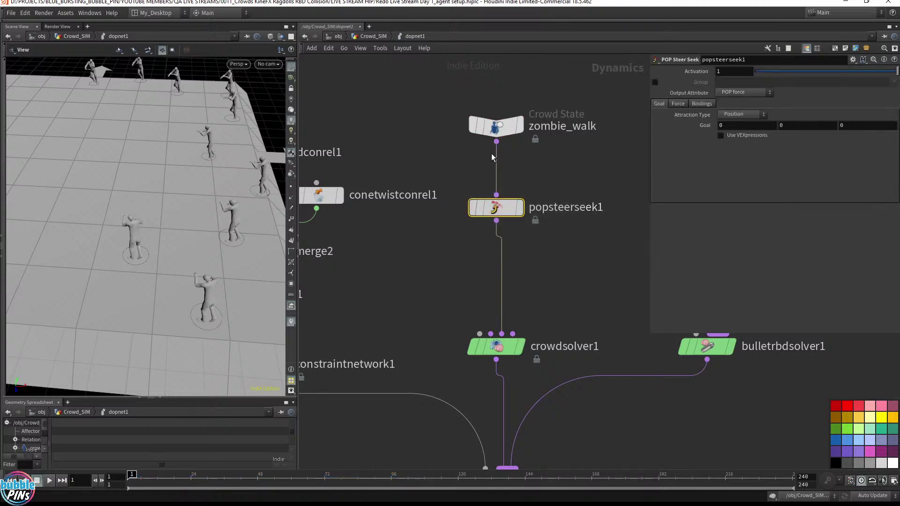
Step: Set popsteerseek1's Output Attribute to Crowds steerforce and its Attraction Type to Surface Points
{"action": "left_click_drag", "start_coordinate": [452, 164], "coordinate": [569, 93]}
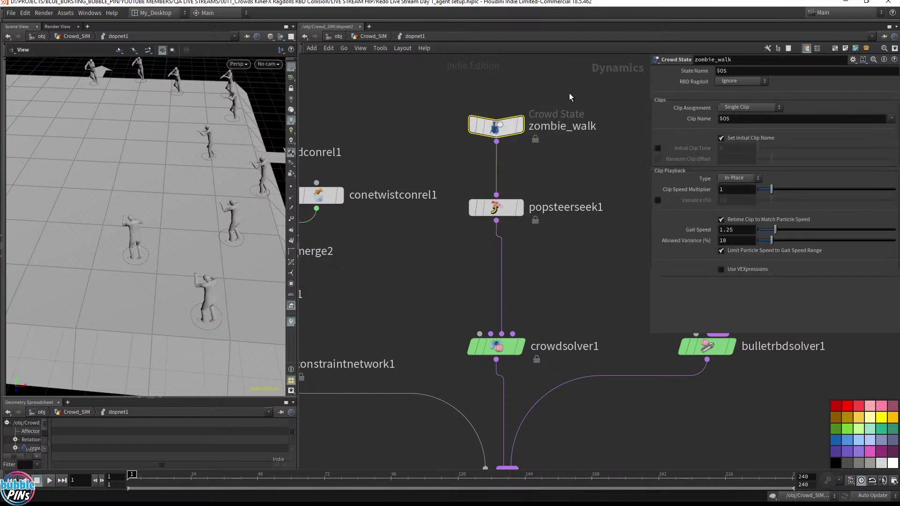
{"action": "left_click_drag", "start_coordinate": [452, 240], "coordinate": [552, 187]}
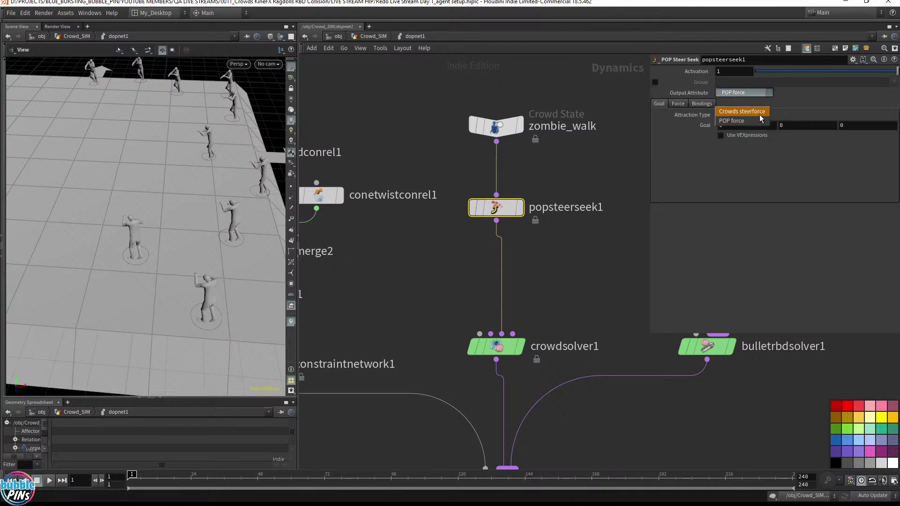
{"action": "left_click", "coordinate": [759, 114]}
{"action": "left_click", "coordinate": [749, 125]}
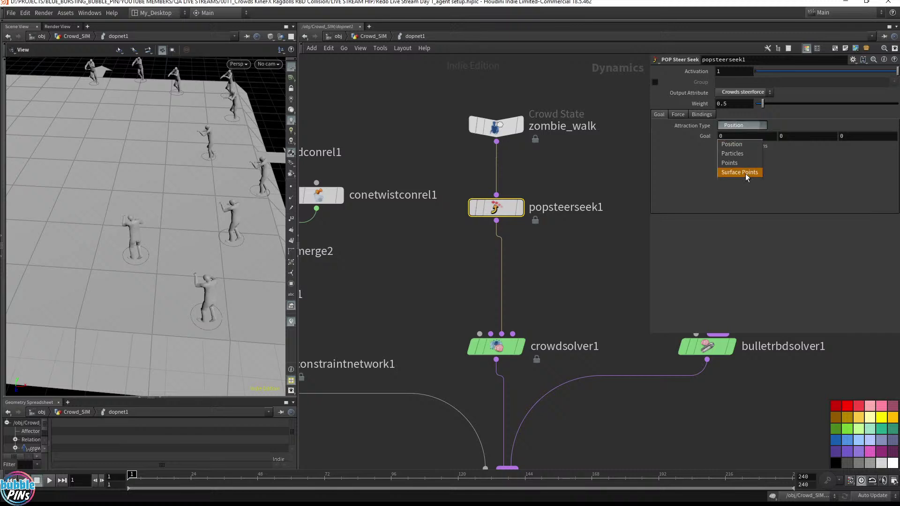
{"action": "left_click", "coordinate": [745, 173]}
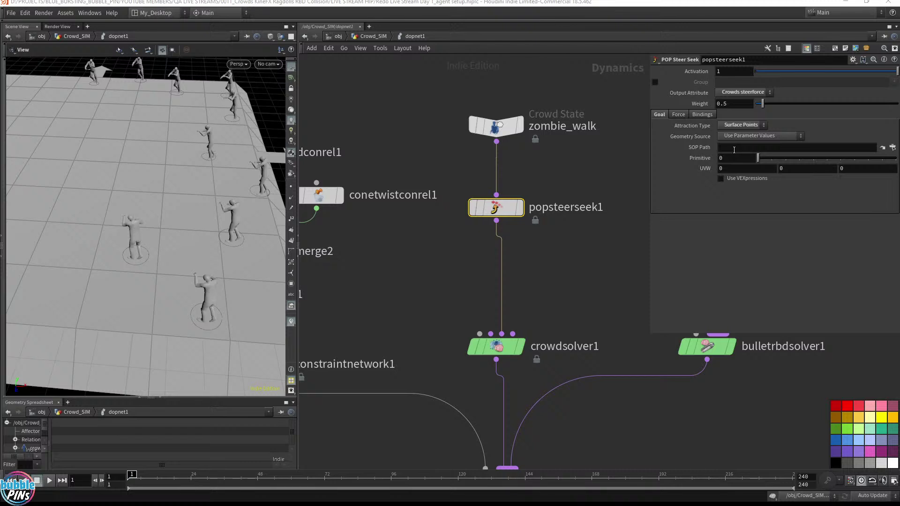
Step: Copy red_ball's SOP Path, /obj/Follow_me_Sphere/OUT, into the SOP Path of popsteerseek1
{"action": "scroll", "coordinate": [583, 274], "scroll_direction": "down", "scroll_amount": 5}
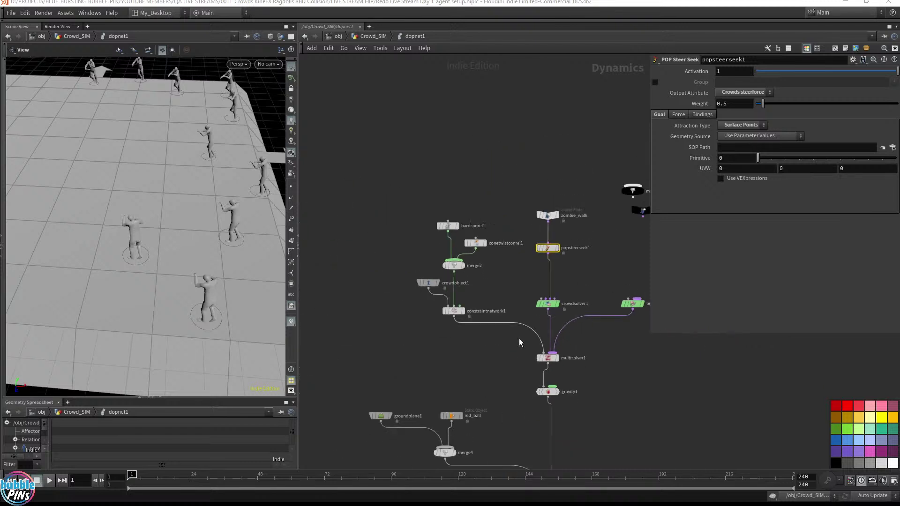
{"action": "middle_click_drag", "start_coordinate": [518, 338], "coordinate": [484, 249]}
{"action": "left_click_drag", "start_coordinate": [414, 319], "coordinate": [415, 320]}
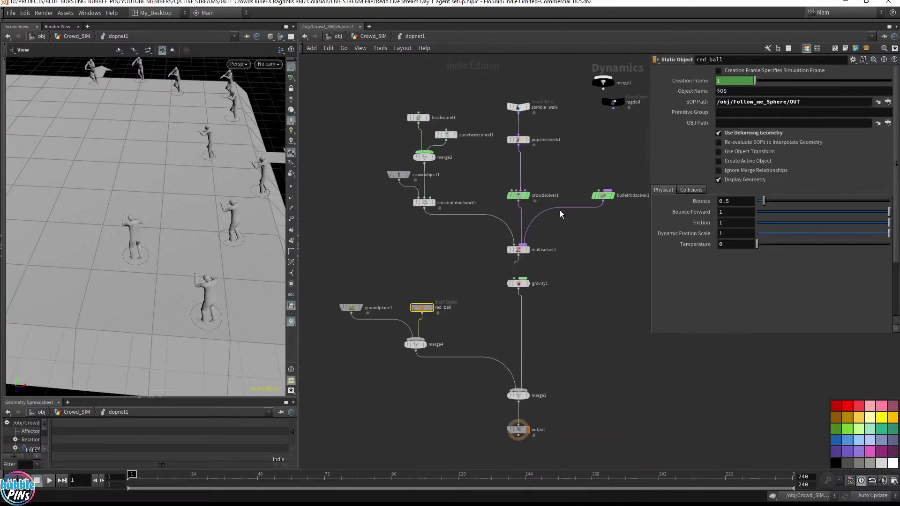
{"action": "left_click_drag", "start_coordinate": [822, 104], "coordinate": [722, 101]}
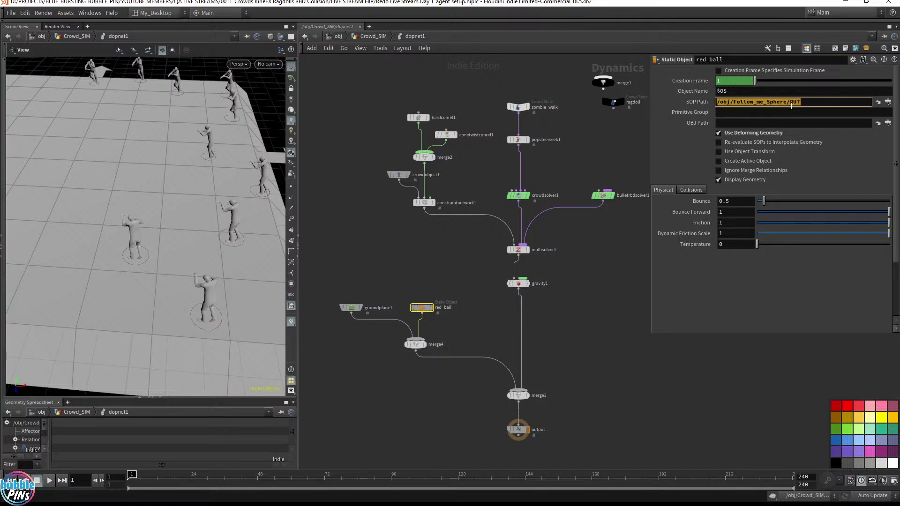
{"action": "scroll", "coordinate": [550, 154], "scroll_direction": "up", "scroll_amount": 3}
{"action": "left_click_drag", "start_coordinate": [547, 151], "coordinate": [468, 116]}
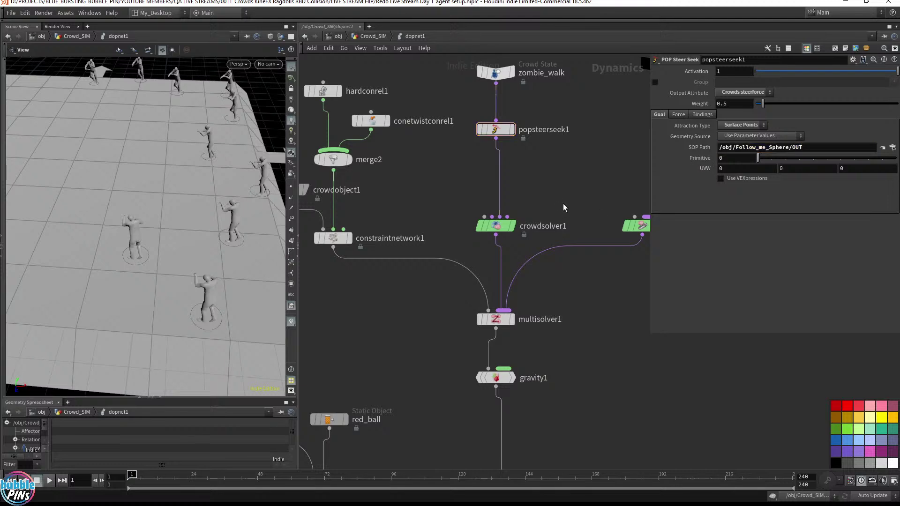
Step: Play the simulation from an overhead view to check how the agents follow the ball, and rewind to frame 1
{"action": "left_click_drag", "start_coordinate": [232, 173], "coordinate": [217, 185]}
{"action": "scroll", "coordinate": [209, 164], "scroll_direction": "down", "scroll_amount": 3}
{"action": "middle_click_drag", "start_coordinate": [272, 169], "coordinate": [241, 195]}
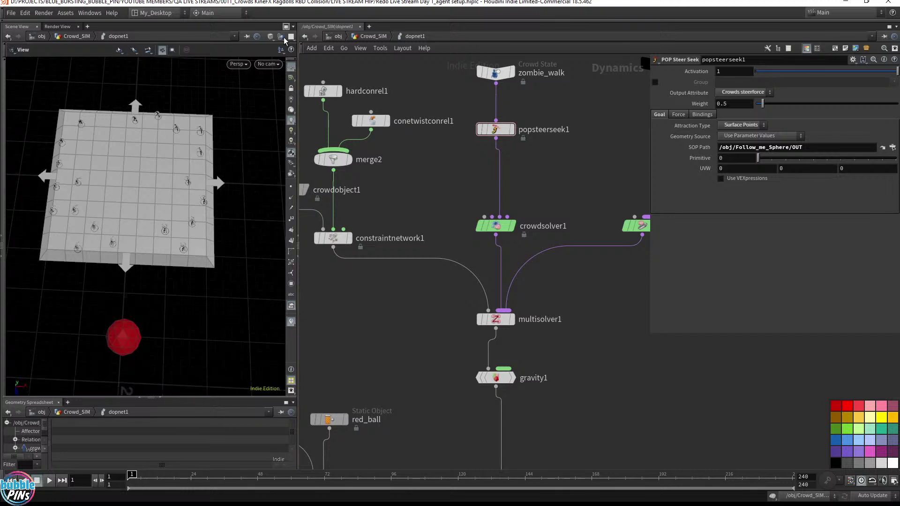
{"action": "left_click_drag", "start_coordinate": [221, 113], "coordinate": [225, 155]}
{"action": "key", "text": "Up"}
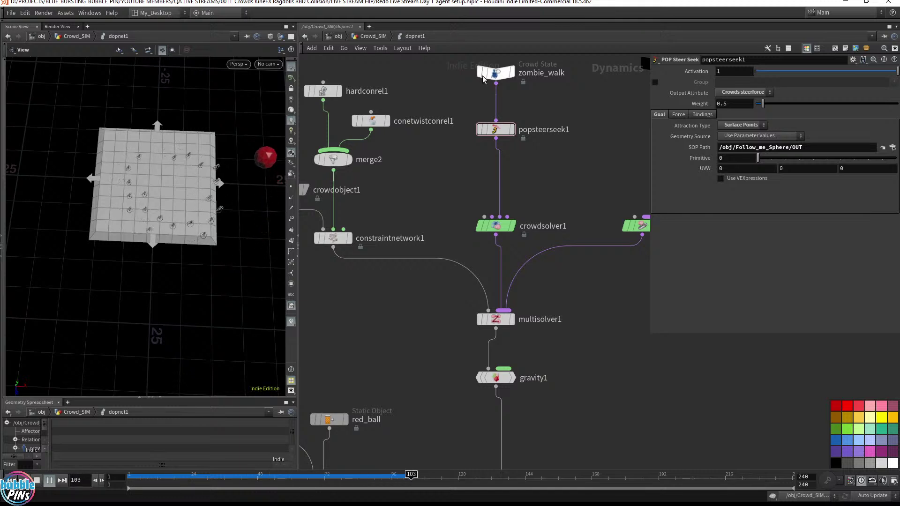
{"action": "key", "text": "ctrl+Up"}
Step: Set the zombie_walk crowd state's Gait Speed to 3 and play the simulation
{"action": "left_click", "coordinate": [495, 73]}
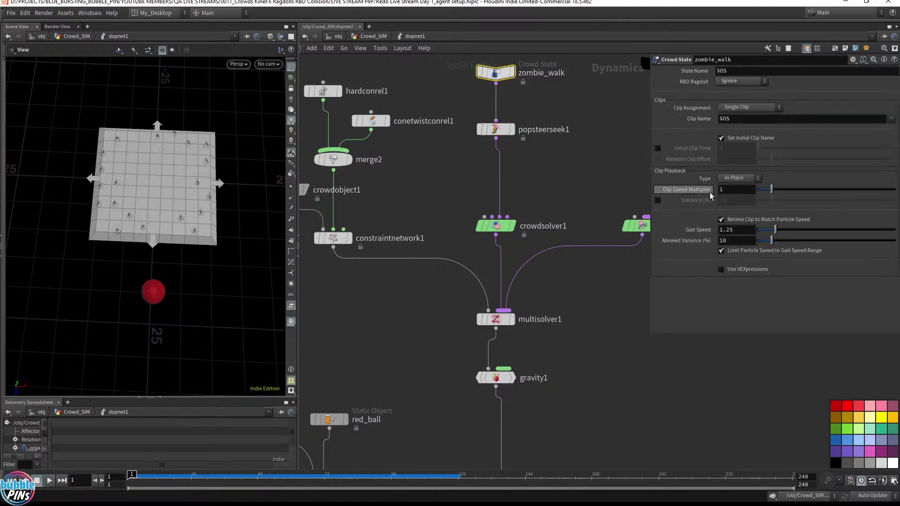
{"action": "middle_click_drag", "start_coordinate": [589, 61], "coordinate": [590, 77]}
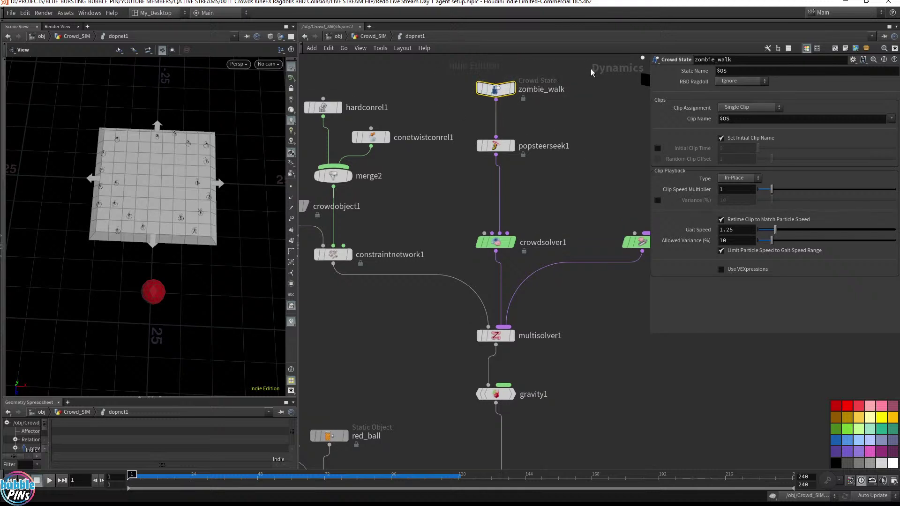
{"action": "middle_click_drag", "start_coordinate": [544, 137], "coordinate": [554, 115]}
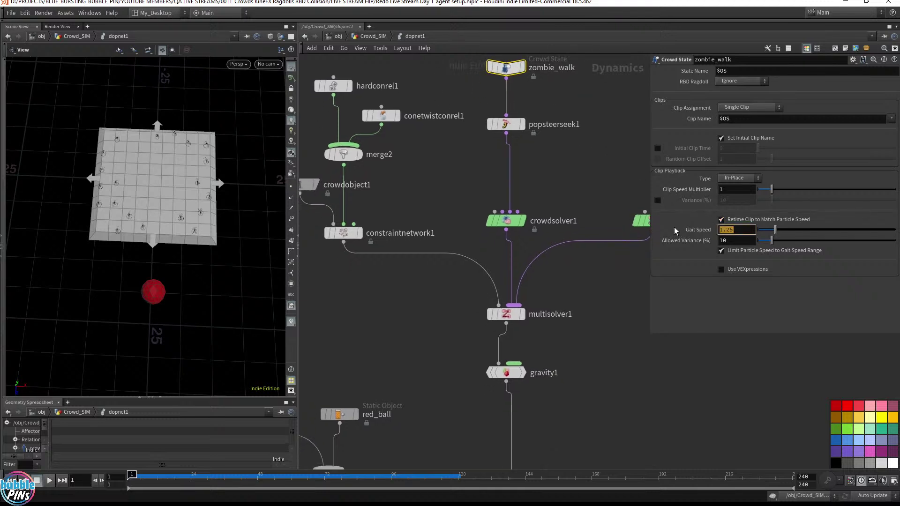
{"action": "type", "text": "3"}
{"action": "key", "text": "Return"}
{"action": "key", "text": "Up"}
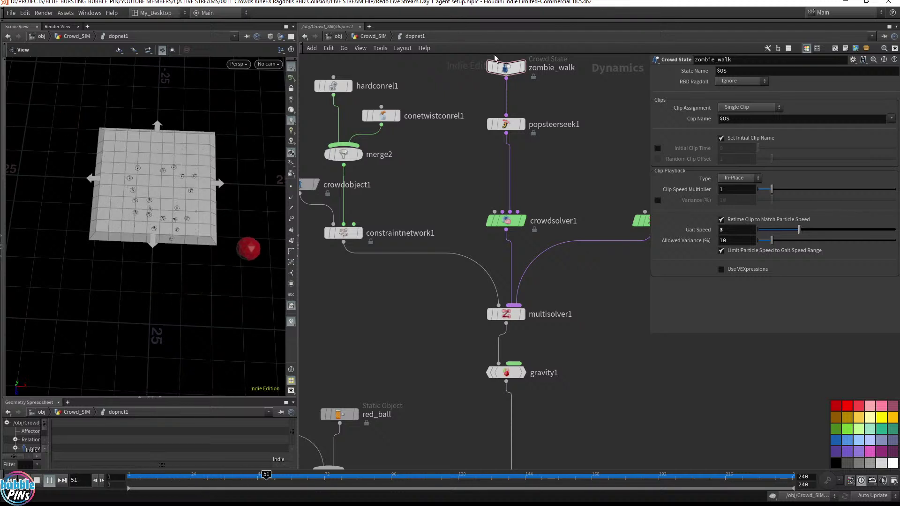
Step: Rewind to frame 1, set popsteerseek1's Force Scale to 100, and replay the simulation
{"action": "left_click_drag", "start_coordinate": [594, 159], "coordinate": [467, 104]}
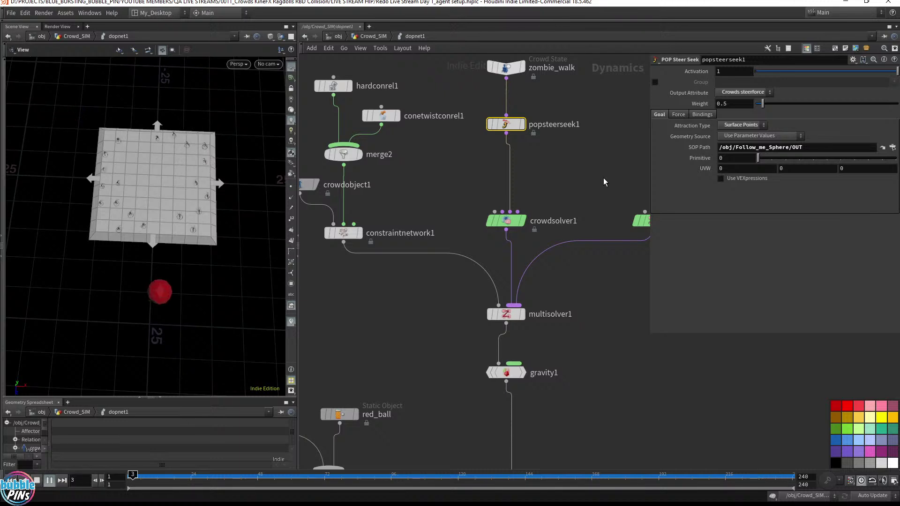
{"action": "key", "text": "ctrl+Up"}
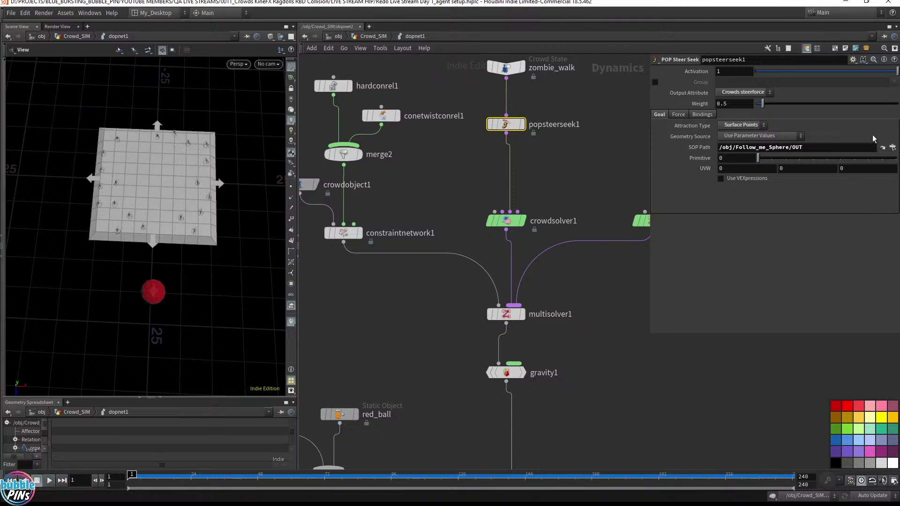
{"action": "left_click", "coordinate": [677, 115]}
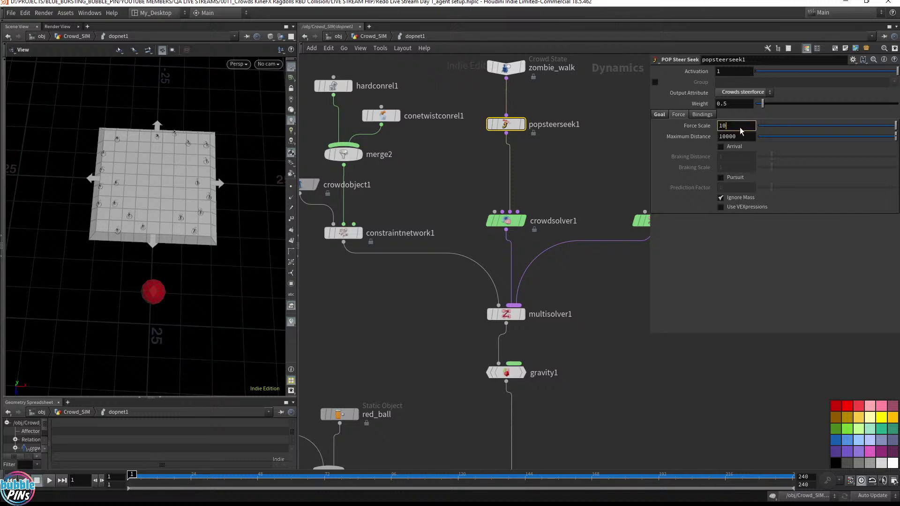
{"action": "type", "text": "0"}
{"action": "key", "text": "Return"}
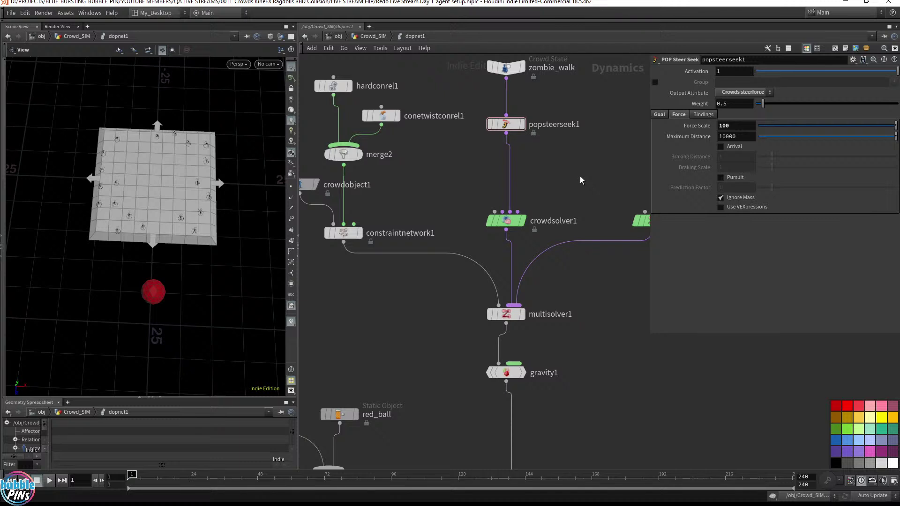
{"action": "key", "text": "Up"}
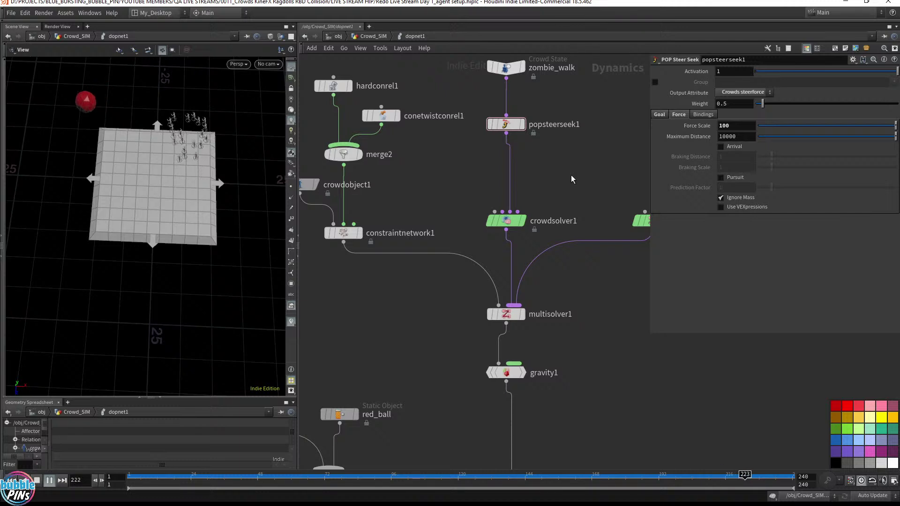
{"action": "left_click_drag", "start_coordinate": [567, 206], "coordinate": [466, 99]}
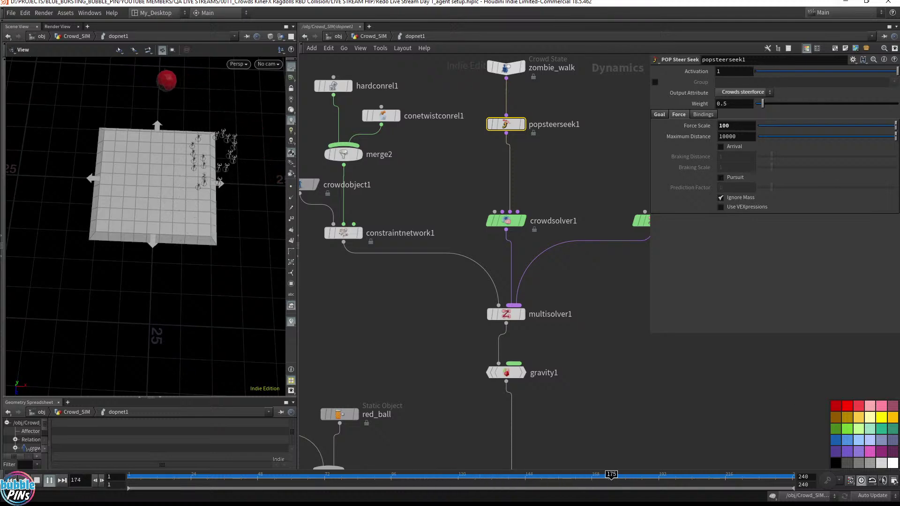
Step: Switch to the live chat in Firefox and read the viewers' messages about streaming plans and future tutorials
{"action": "key", "text": "alt+Tab"}
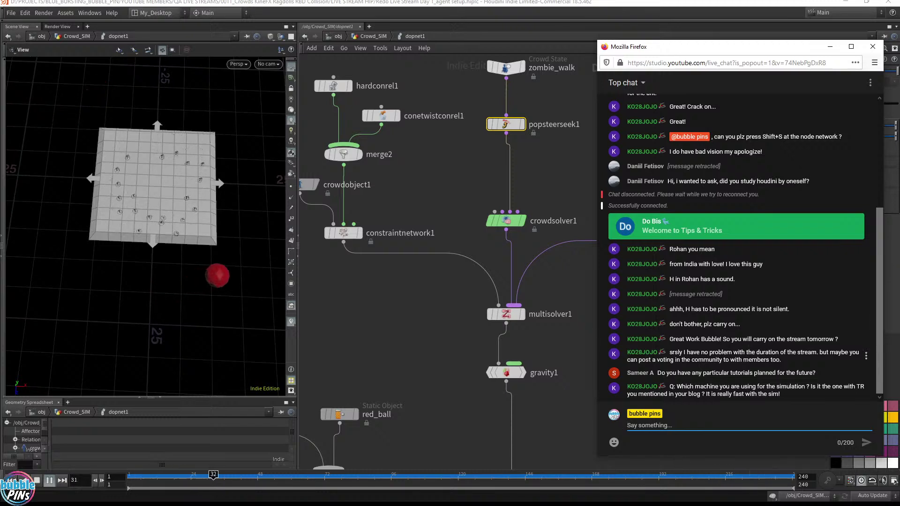
{"action": "left_click_drag", "start_coordinate": [679, 339], "coordinate": [849, 339]}
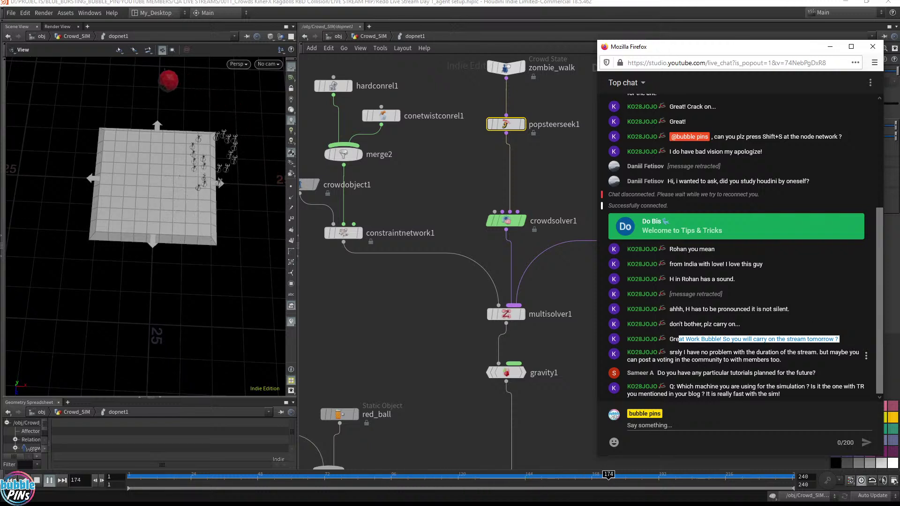
{"action": "left_click_drag", "start_coordinate": [673, 352], "coordinate": [794, 366]}
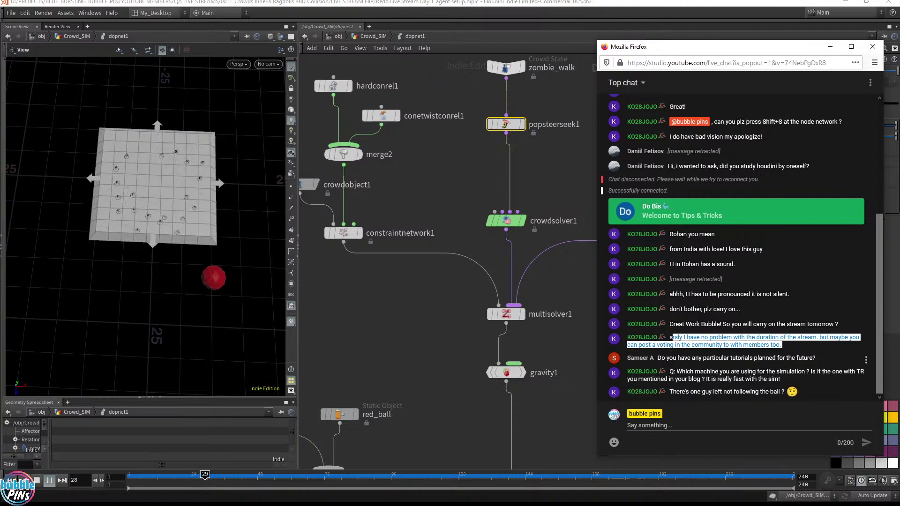
{"action": "left_click_drag", "start_coordinate": [692, 357], "coordinate": [816, 358]}
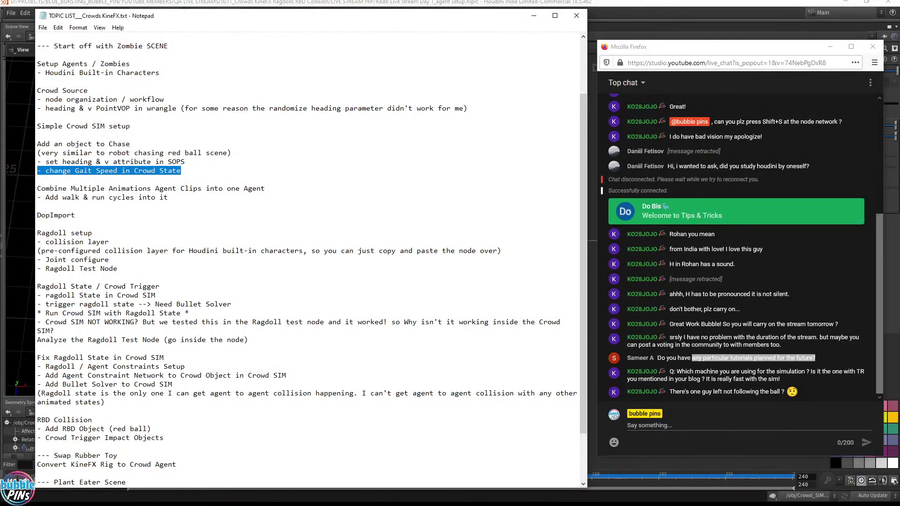
Step: Review the two Still WIP topics in the Notepad topic list and read the chat question about the simulation machine
{"action": "scroll", "coordinate": [309, 258], "scroll_direction": "up", "scroll_amount": 3}
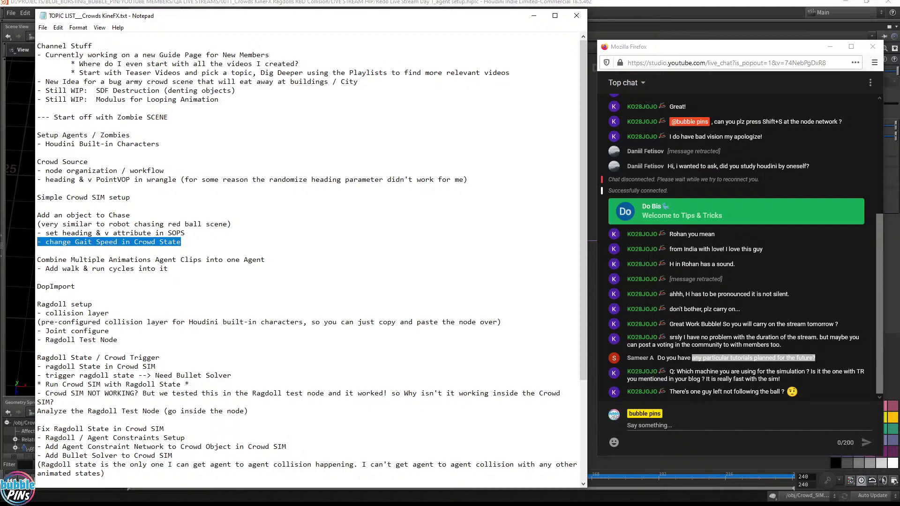
{"action": "left_click_drag", "start_coordinate": [38, 91], "coordinate": [219, 99]}
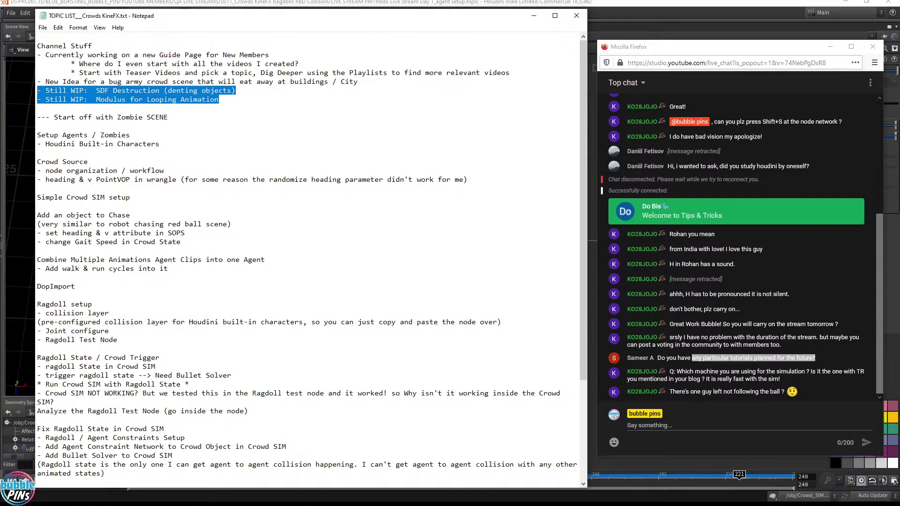
{"action": "left_click", "coordinate": [243, 100]}
{"action": "left_click_drag", "start_coordinate": [222, 99], "coordinate": [37, 91]}
{"action": "left_click_drag", "start_coordinate": [92, 90], "coordinate": [235, 91]}
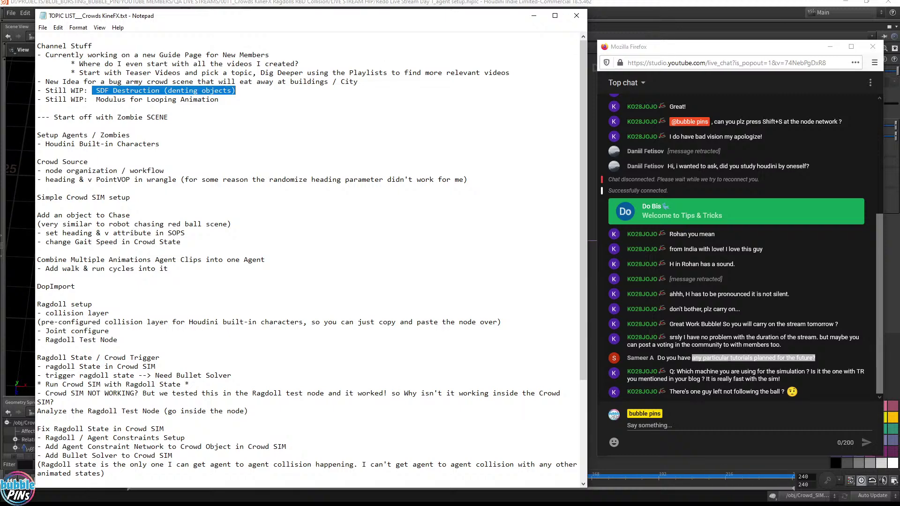
{"action": "left_click_drag", "start_coordinate": [89, 108], "coordinate": [37, 91]}
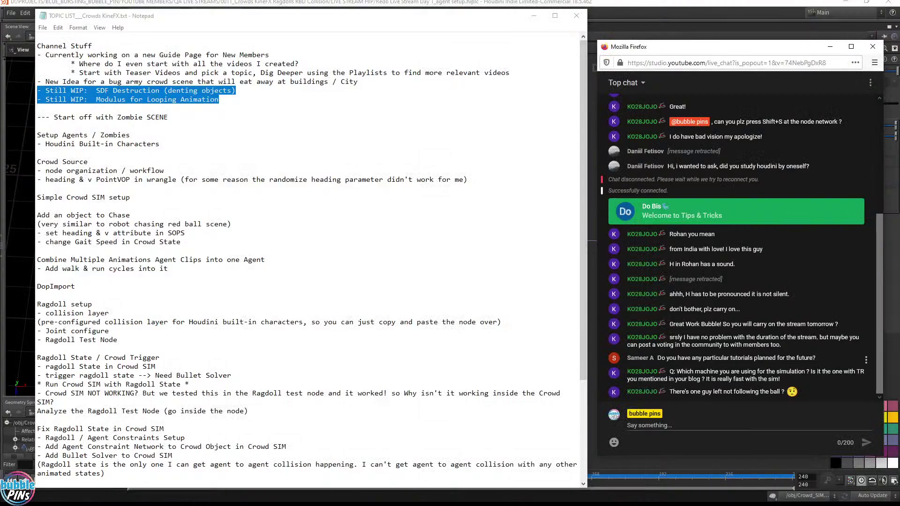
{"action": "left_click_drag", "start_coordinate": [694, 371], "coordinate": [816, 382]}
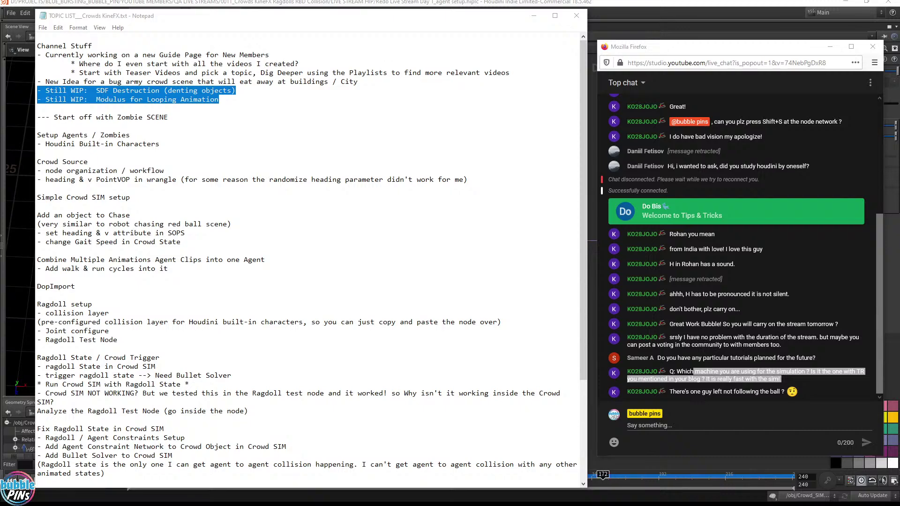
Step: Switch to the BubblePins Twitter page in the browser and review the SDF video's destruction and footprint clips
{"action": "key", "text": "alt+Tab"}
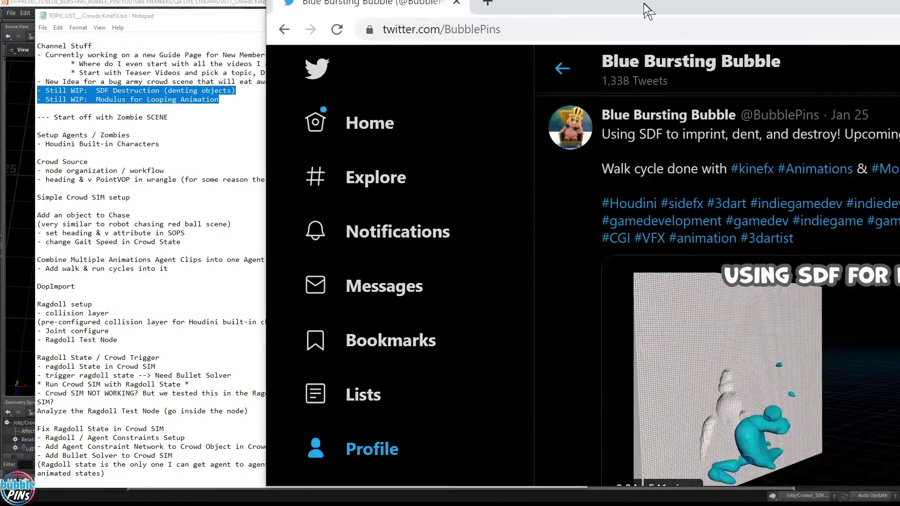
{"action": "left_click_drag", "start_coordinate": [643, 9], "coordinate": [413, 18]}
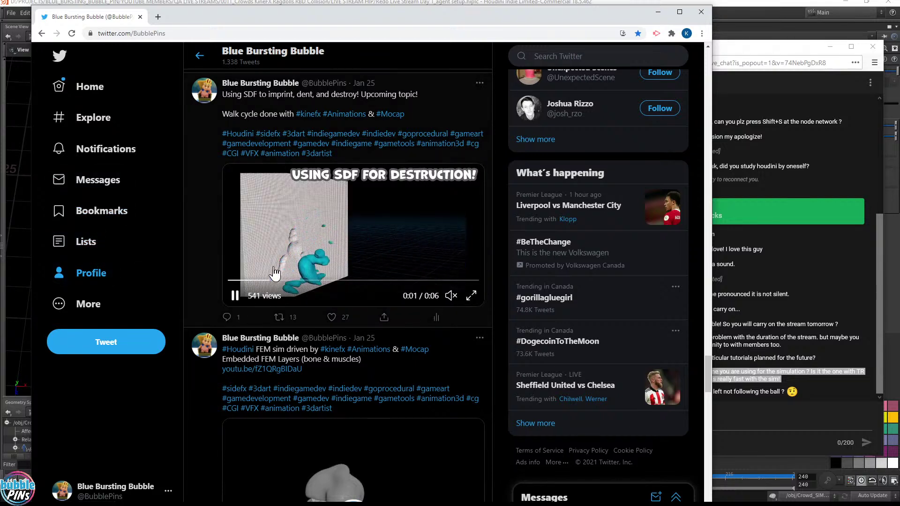
{"action": "left_click", "coordinate": [322, 280]}
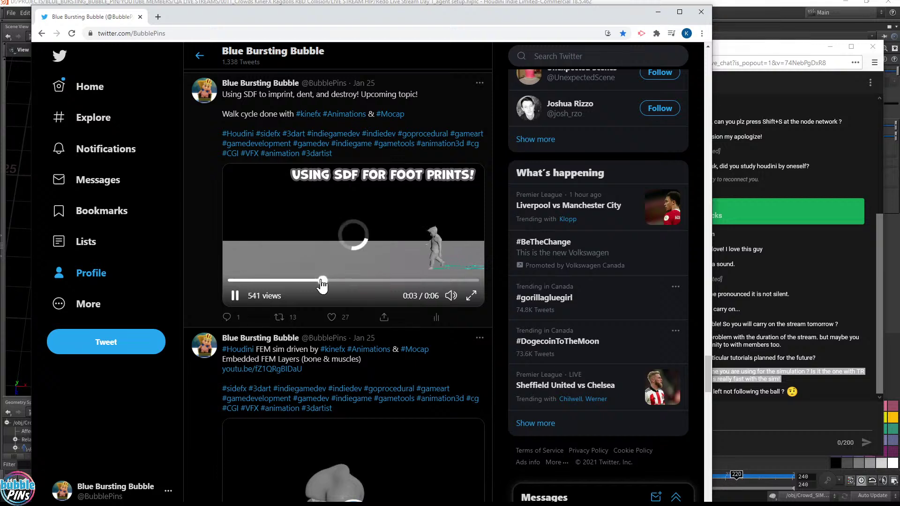
{"action": "left_click", "coordinate": [266, 302]}
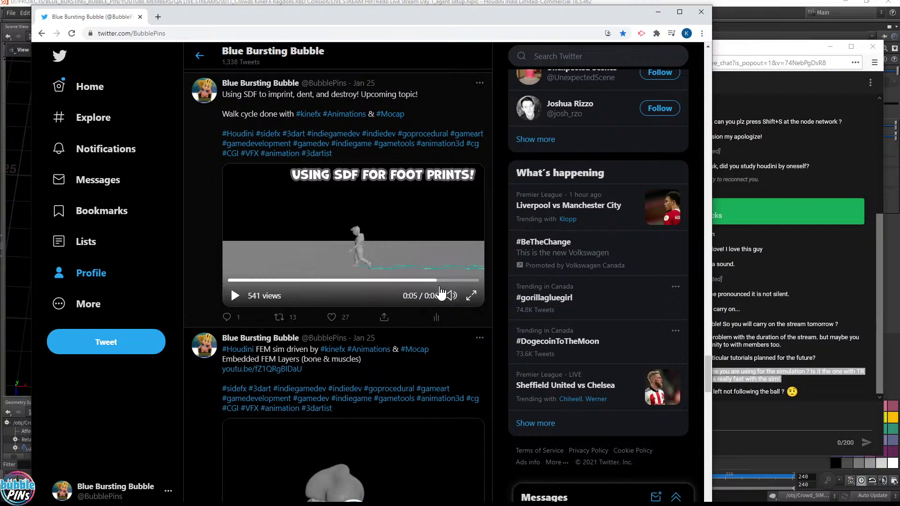
{"action": "left_click_drag", "start_coordinate": [431, 281], "coordinate": [270, 281]}
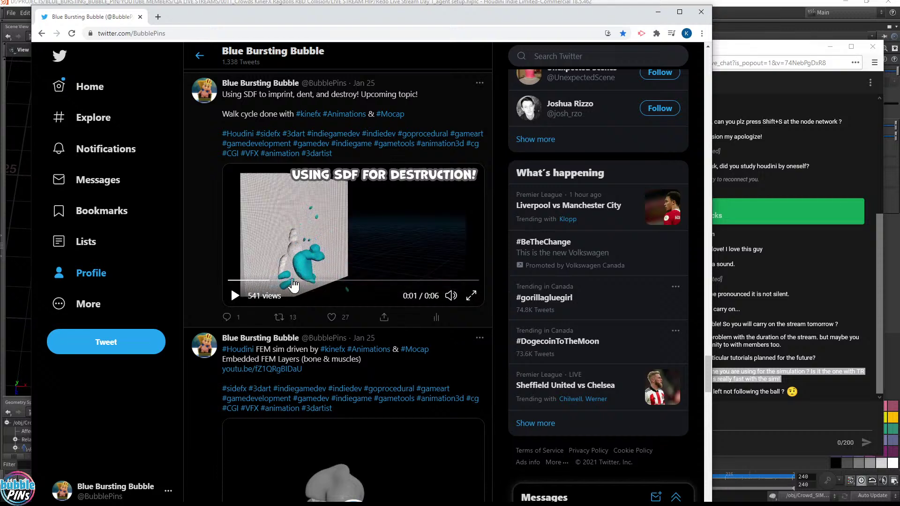
{"action": "left_click_drag", "start_coordinate": [334, 23], "coordinate": [541, 24]}
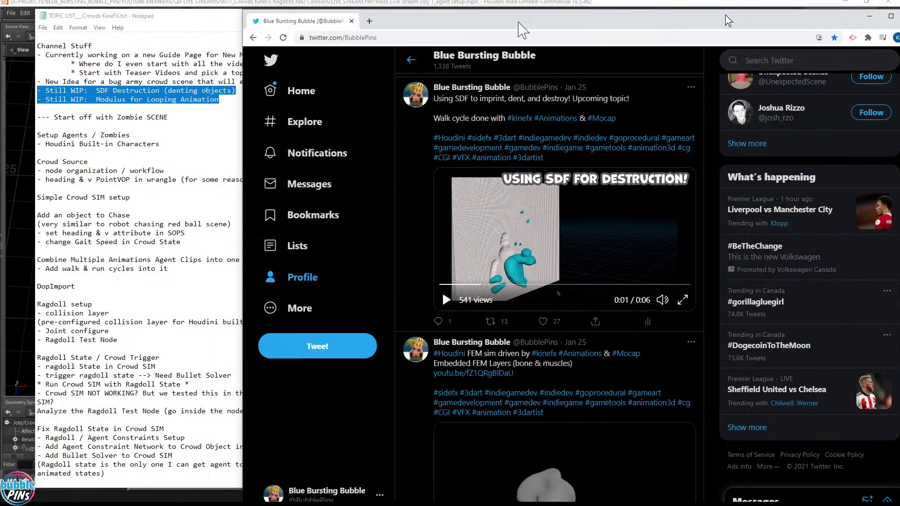
Step: Review the SDF Destruction and Modulus for Looping Animation topics in Notepad, and read the chat comment about the agent not following the ball
{"action": "left_click_drag", "start_coordinate": [236, 90], "coordinate": [37, 91]}
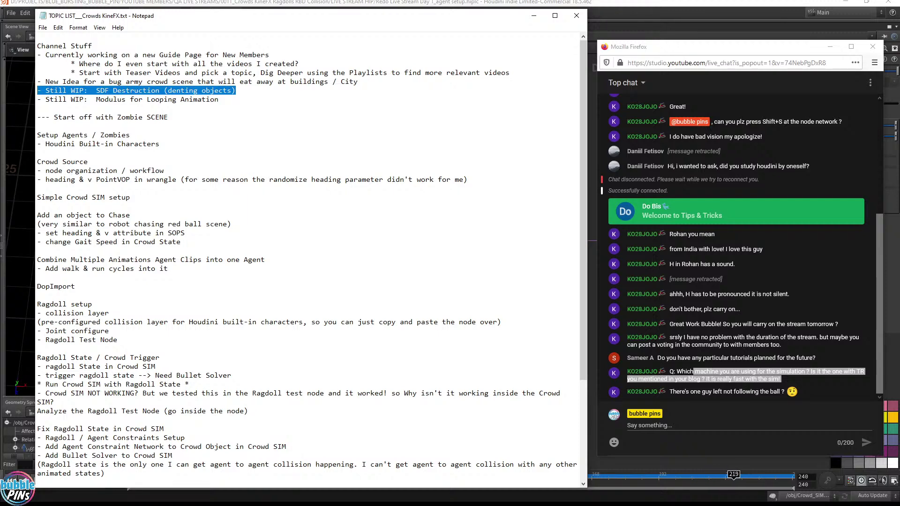
{"action": "left_click", "coordinate": [38, 108]}
{"action": "left_click_drag", "start_coordinate": [219, 99], "coordinate": [84, 100]}
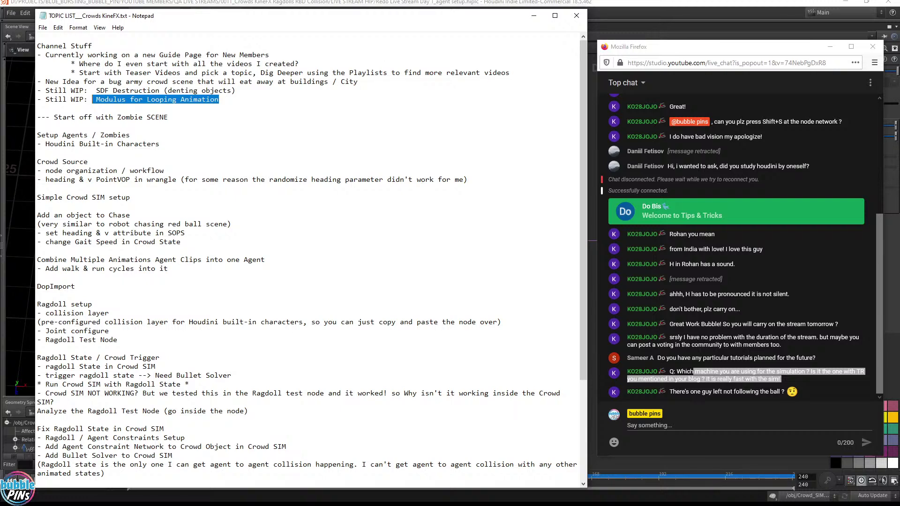
{"action": "left_click", "coordinate": [683, 406]}
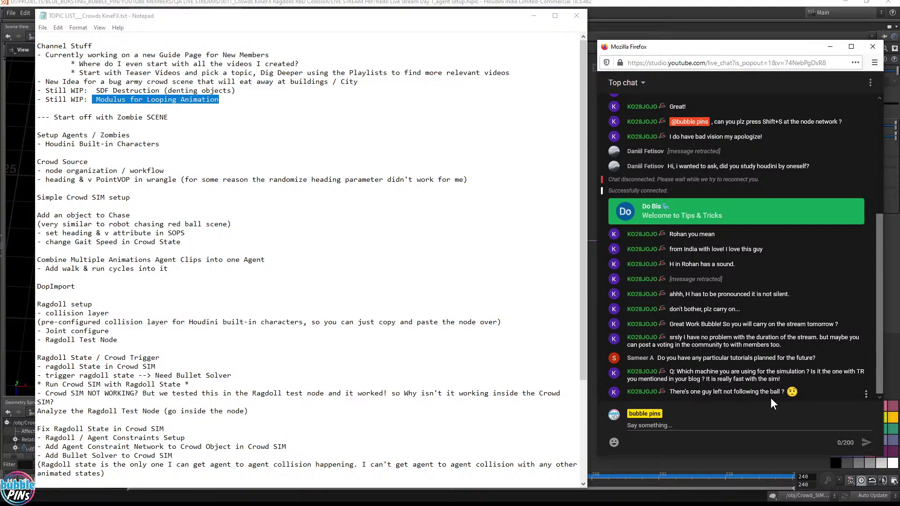
{"action": "left_click_drag", "start_coordinate": [702, 393], "coordinate": [781, 392]}
Step: Switch to Houdini, rewind the timeline to frame 1, and set popsteerseek1's Force Scale to 10
{"action": "left_click", "coordinate": [392, 3]}
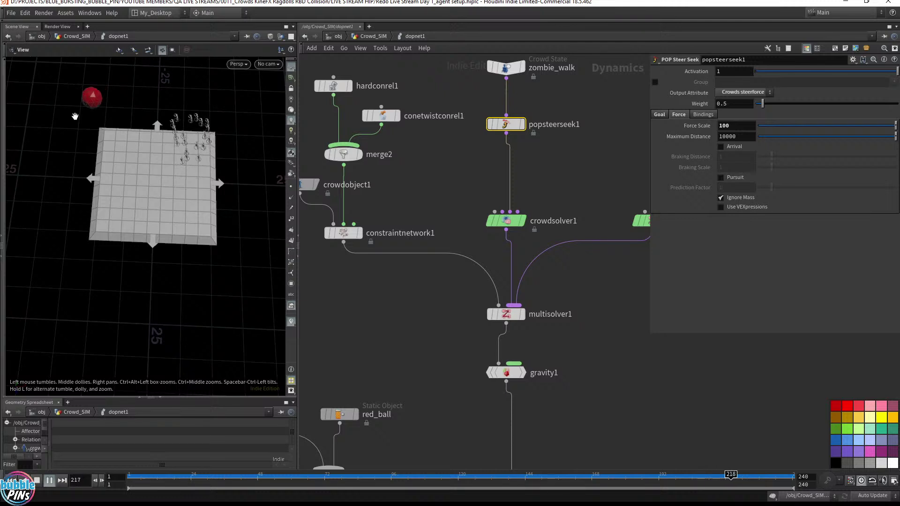
{"action": "key", "text": "ctrl+Up"}
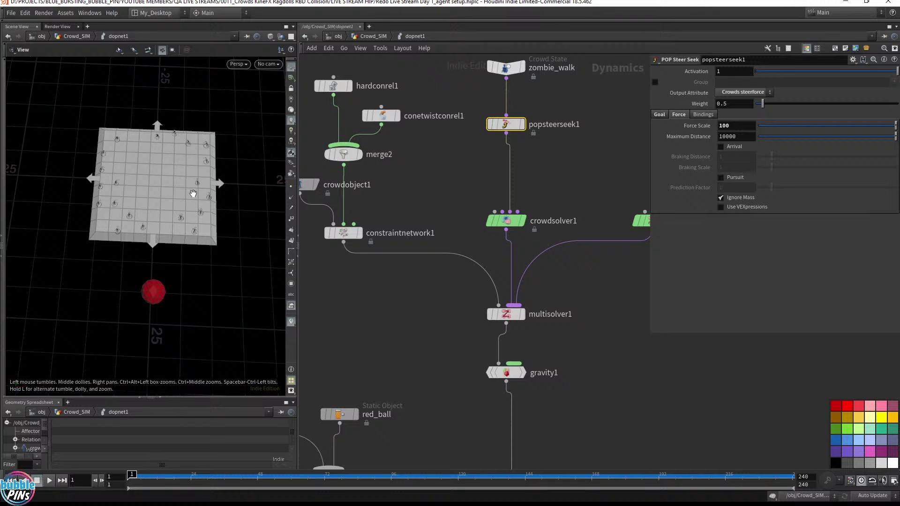
{"action": "middle_click_drag", "start_coordinate": [193, 193], "coordinate": [243, 174]}
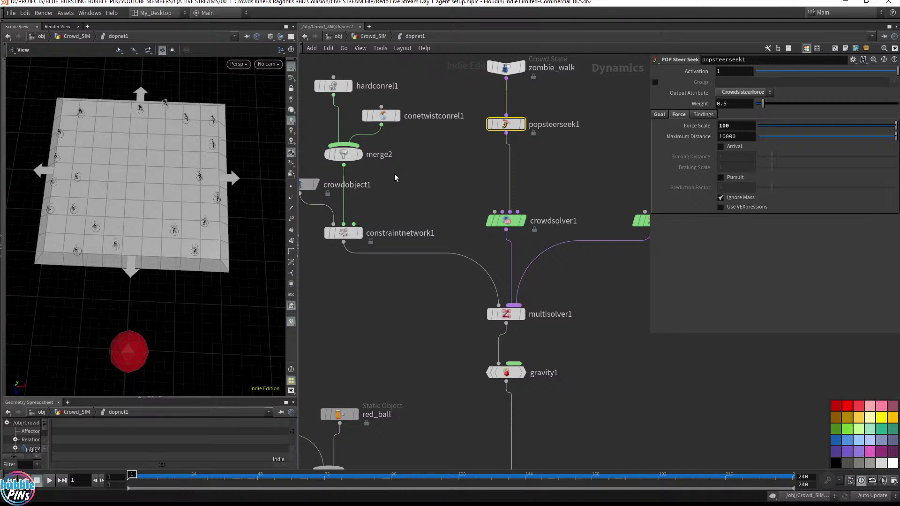
{"action": "left_click", "coordinate": [736, 129]}
{"action": "key", "text": "BackSpace"}
{"action": "key", "text": "Return"}
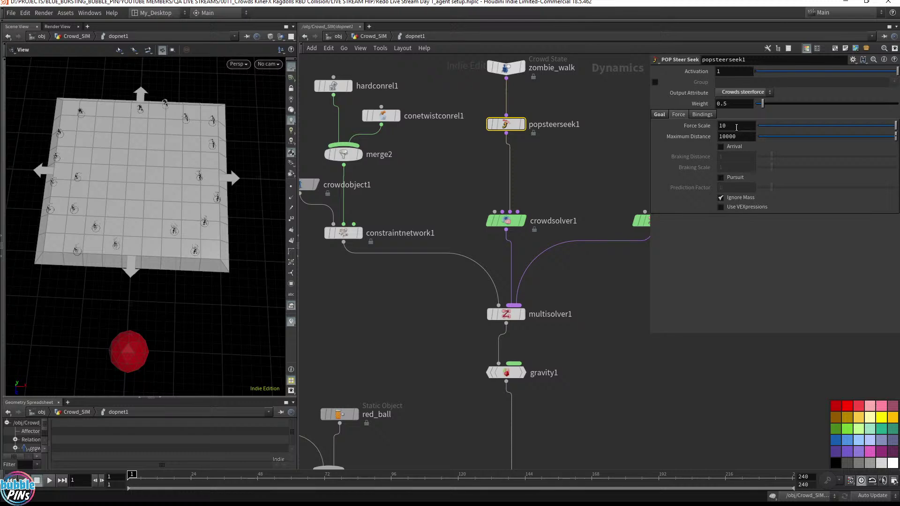
Step: Play the simulation, inspect the agent left behind beside the ground's edge, and rewind to frame 1
{"action": "middle_click_drag", "start_coordinate": [219, 231], "coordinate": [143, 246]}
{"action": "key", "text": "Up"}
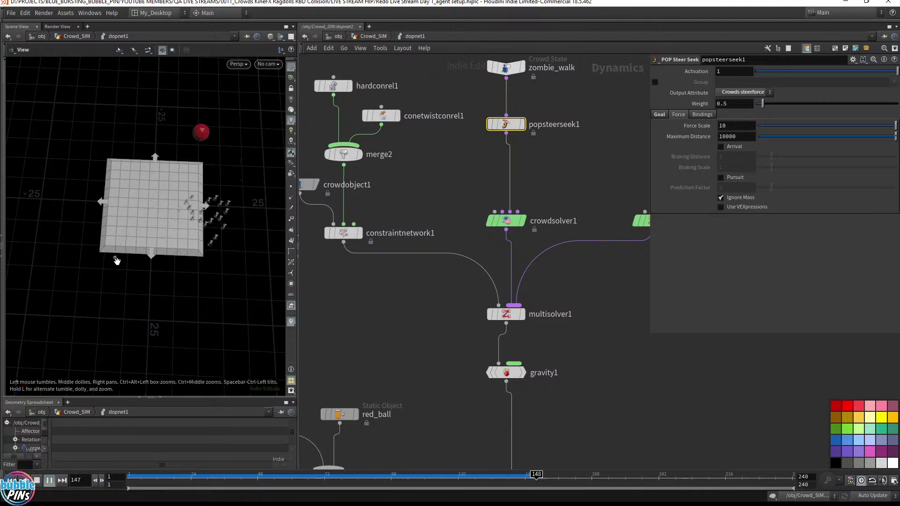
{"action": "scroll", "coordinate": [239, 240], "scroll_direction": "up", "scroll_amount": 5}
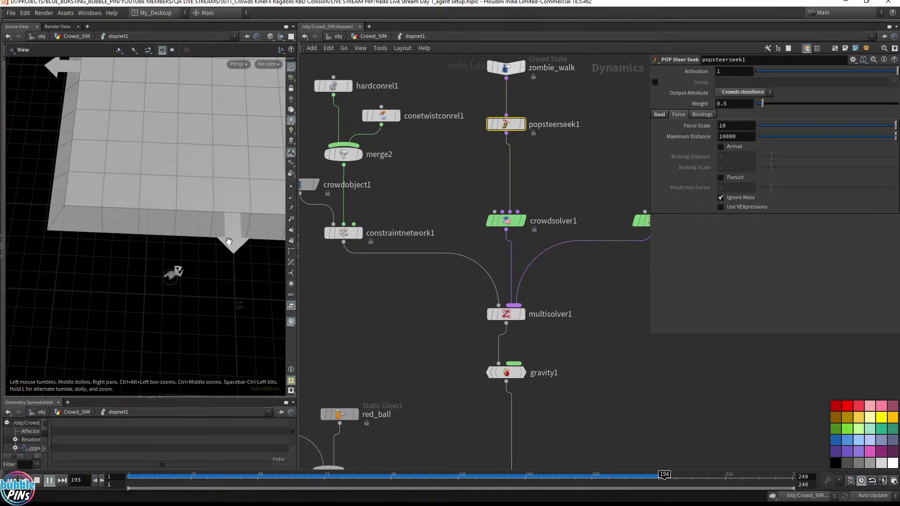
{"action": "key", "text": "h"}
{"action": "key", "text": "ctrl+Up"}
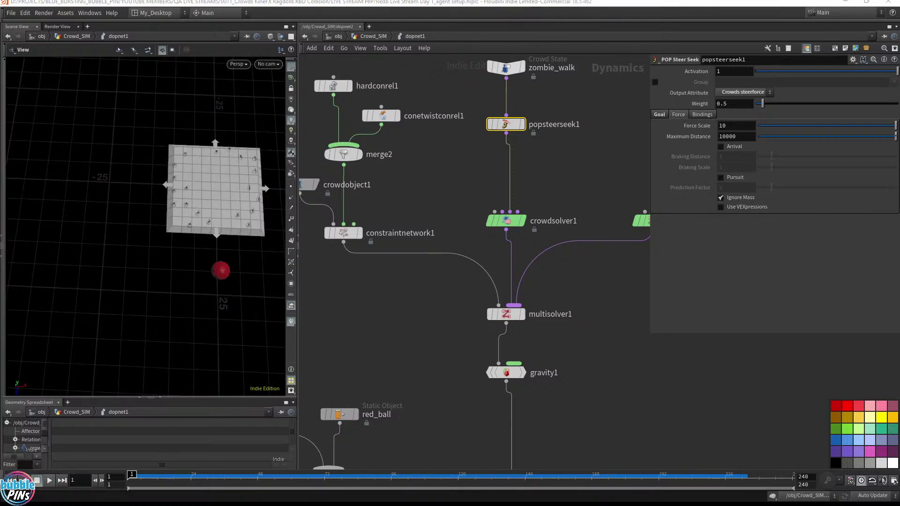
Step: Read the live chat question about the simulation machine, and examine the zombie agents up close in the Houdini scene
{"action": "key", "text": "alt+Tab"}
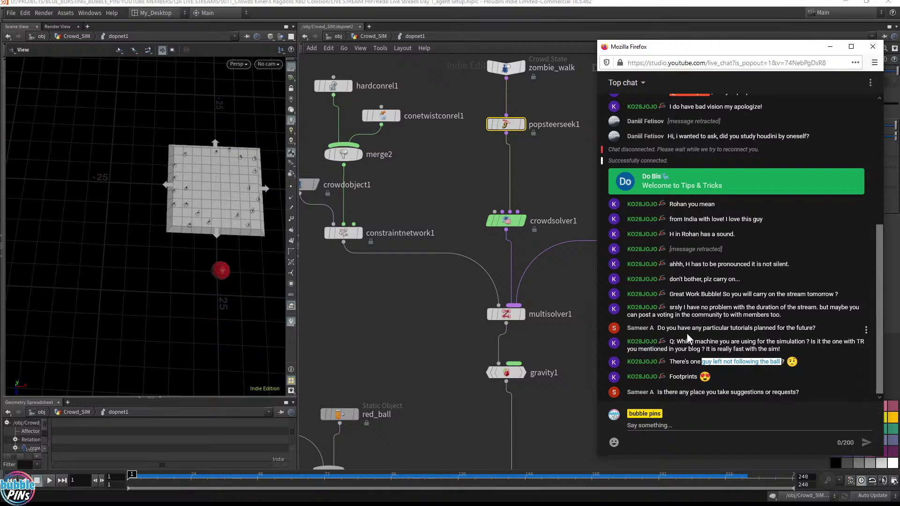
{"action": "left_click_drag", "start_coordinate": [685, 341], "coordinate": [809, 342]}
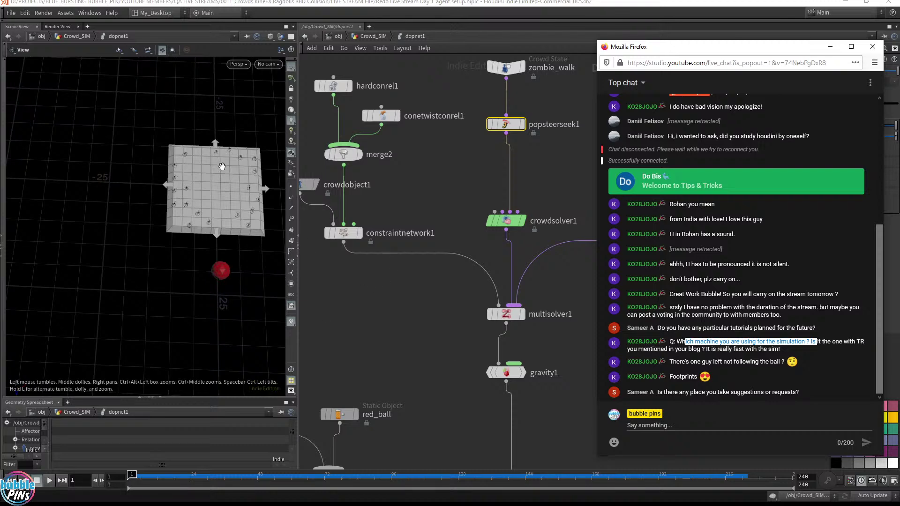
{"action": "left_click_drag", "start_coordinate": [223, 166], "coordinate": [206, 189]}
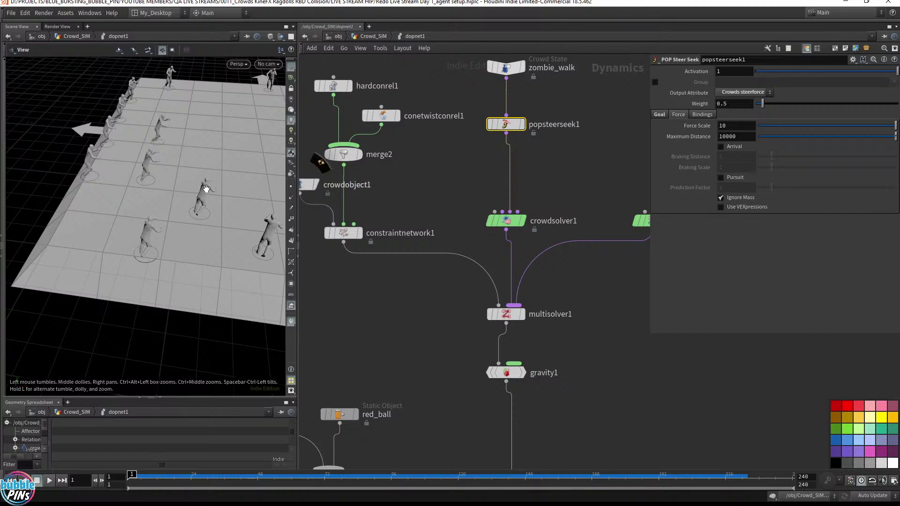
Step: Switch to the live chat and read the Footprints comment and the question about where suggestions or requests are taken
{"action": "key", "text": "alt+Tab"}
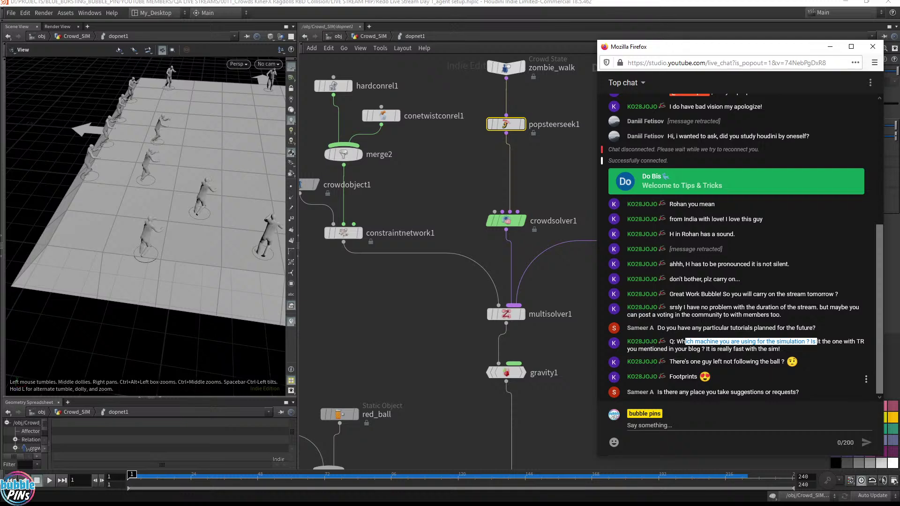
{"action": "double_click", "coordinate": [683, 376]}
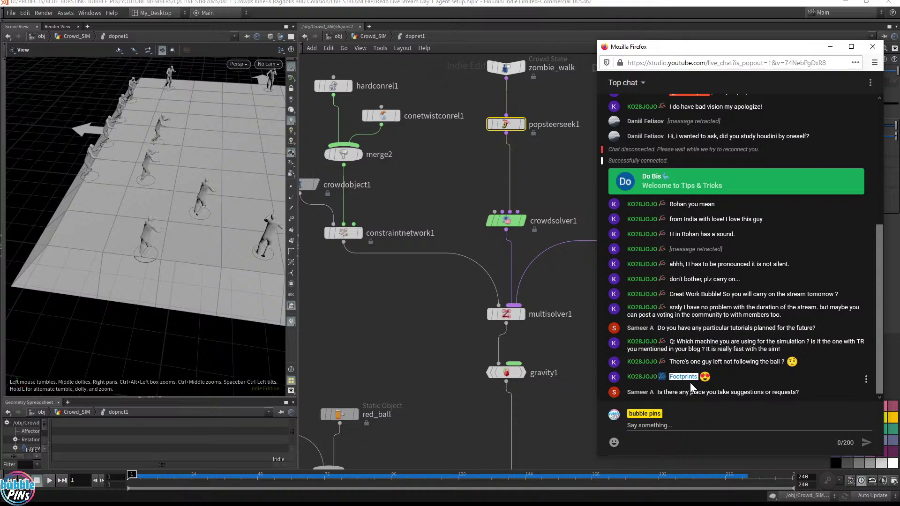
{"action": "left_click", "coordinate": [738, 383]}
{"action": "left_click_drag", "start_coordinate": [674, 392], "coordinate": [803, 396]}
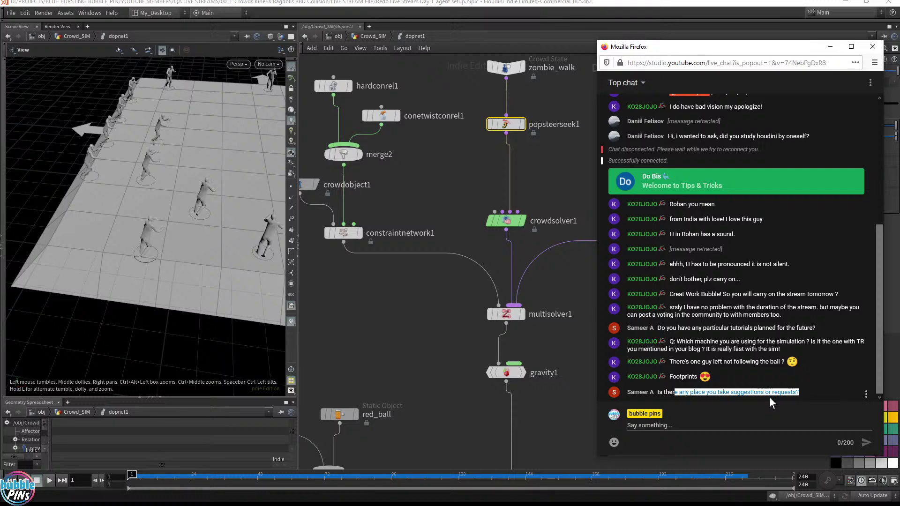
{"action": "left_click", "coordinate": [694, 426]}
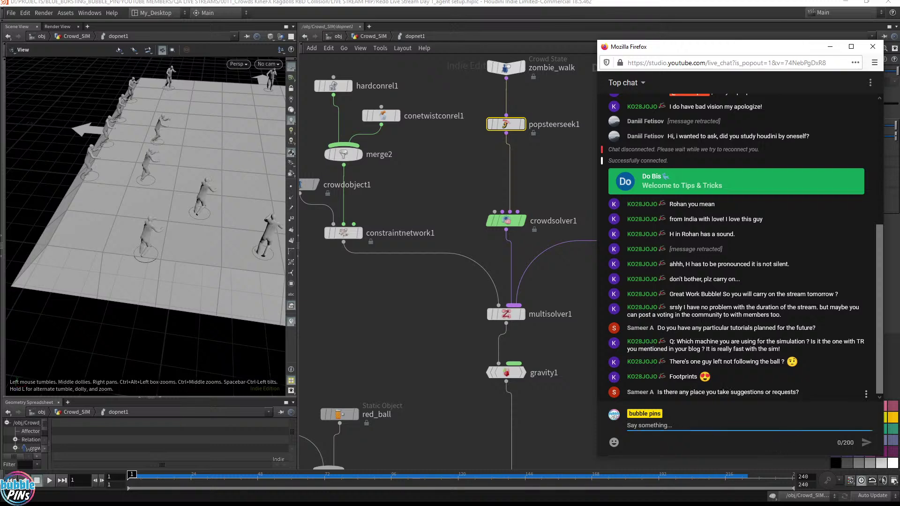
{"action": "left_click_drag", "start_coordinate": [799, 393], "coordinate": [658, 392]}
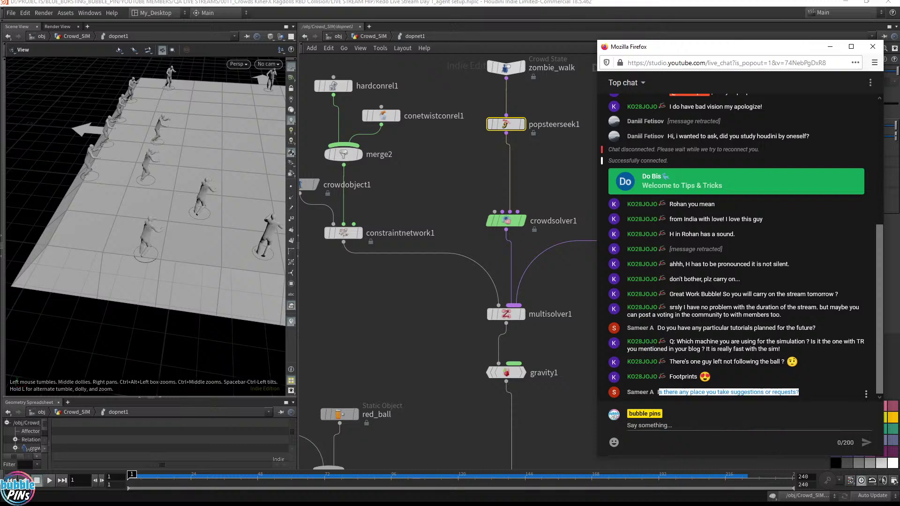
{"action": "left_click", "coordinate": [826, 393]}
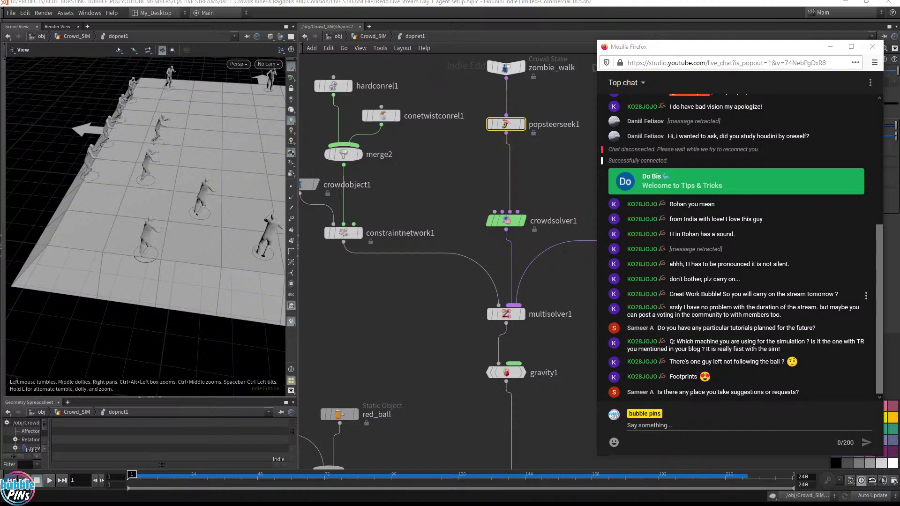
{"action": "left_click_drag", "start_coordinate": [810, 393], "coordinate": [672, 393]}
{"action": "left_click", "coordinate": [819, 391]}
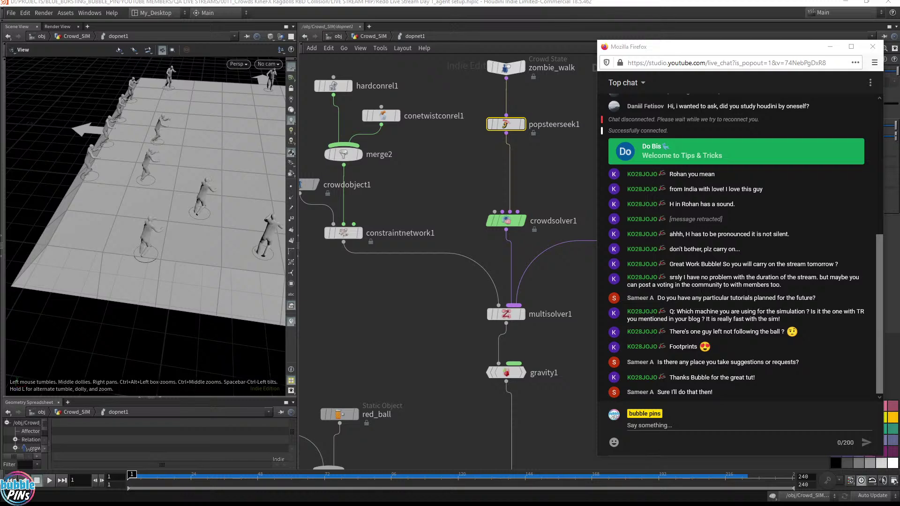
Step: Bring up the browser with the Bubblepins Membership Guide page and narrow its window to fit beside the live chat
{"action": "left_click_drag", "start_coordinate": [895, 7], "coordinate": [431, 40]}
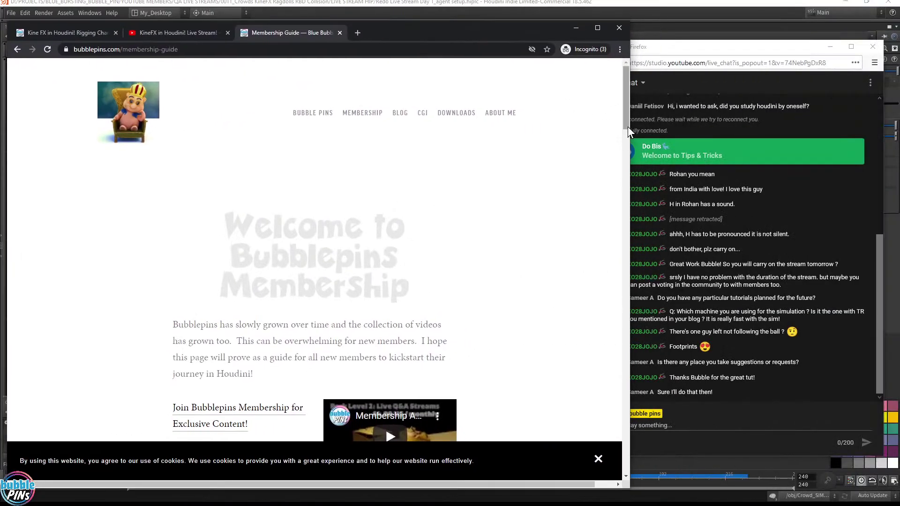
{"action": "left_click_drag", "start_coordinate": [629, 130], "coordinate": [593, 176]}
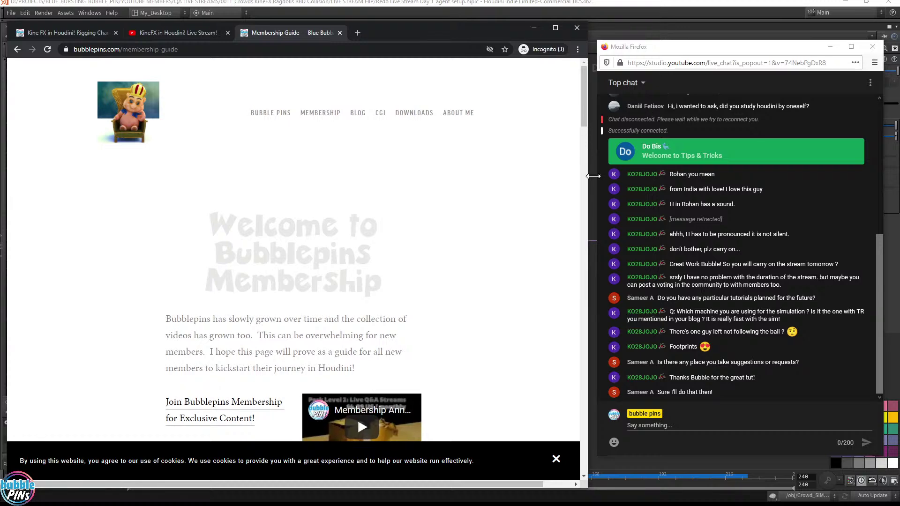
{"action": "scroll", "coordinate": [556, 225], "scroll_direction": "down", "scroll_amount": 5}
{"action": "scroll", "coordinate": [556, 225], "scroll_direction": "up", "scroll_amount": 5}
Step: Copy the Membership Guide page's address and post it as a message in the live chat
{"action": "left_click", "coordinate": [155, 49]}
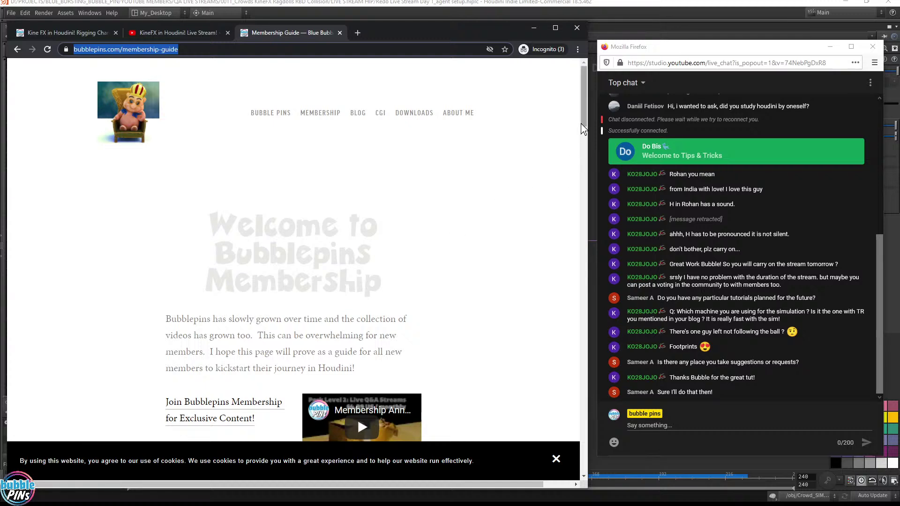
{"action": "left_click_drag", "start_coordinate": [583, 119], "coordinate": [579, 132]}
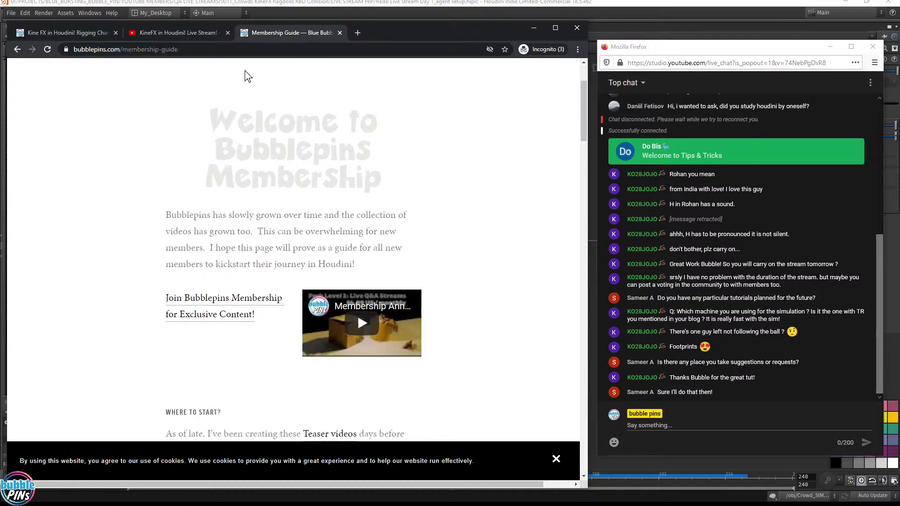
{"action": "left_click", "coordinate": [126, 49]}
{"action": "key", "text": "ctrl+c"}
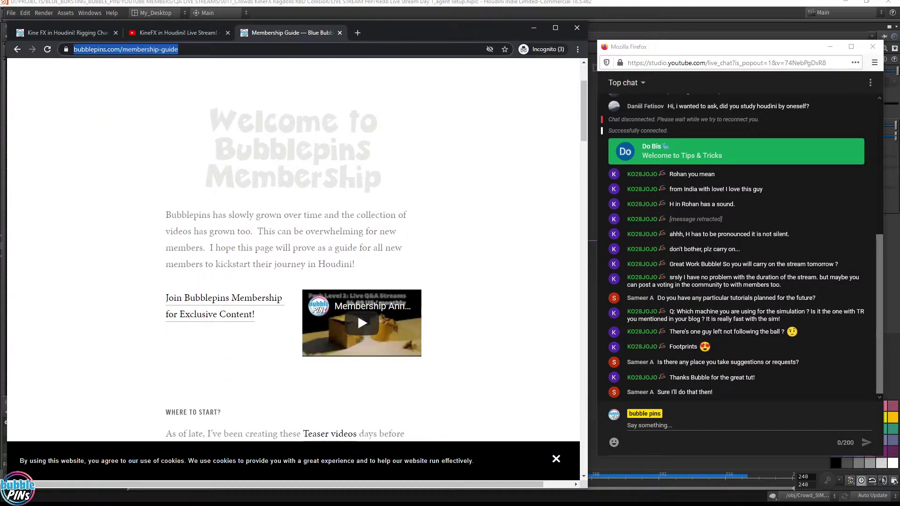
{"action": "left_click", "coordinate": [641, 423]}
{"action": "key", "text": "ctrl+v"}
{"action": "key", "text": "Return"}
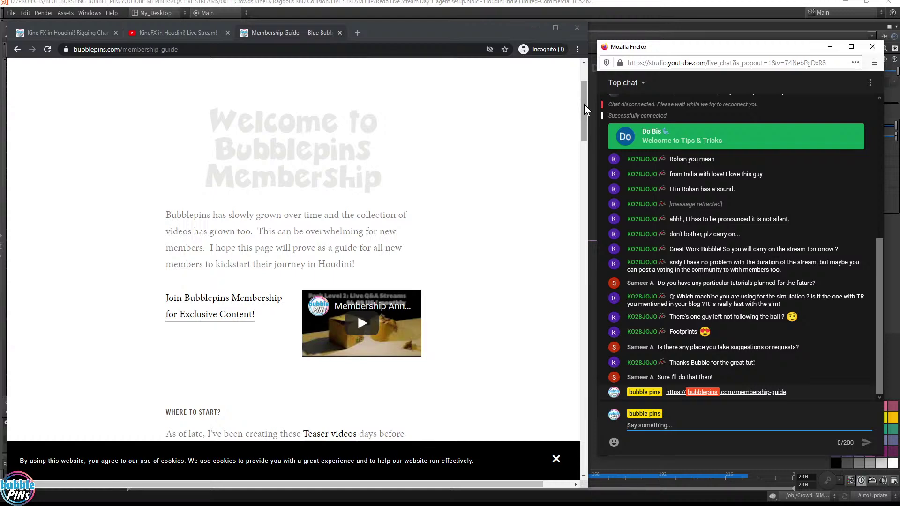
Step: Open the Teaser videos link from the guide's Where to Start section in a new tab and show that tab
{"action": "left_click_drag", "start_coordinate": [584, 104], "coordinate": [583, 108]}
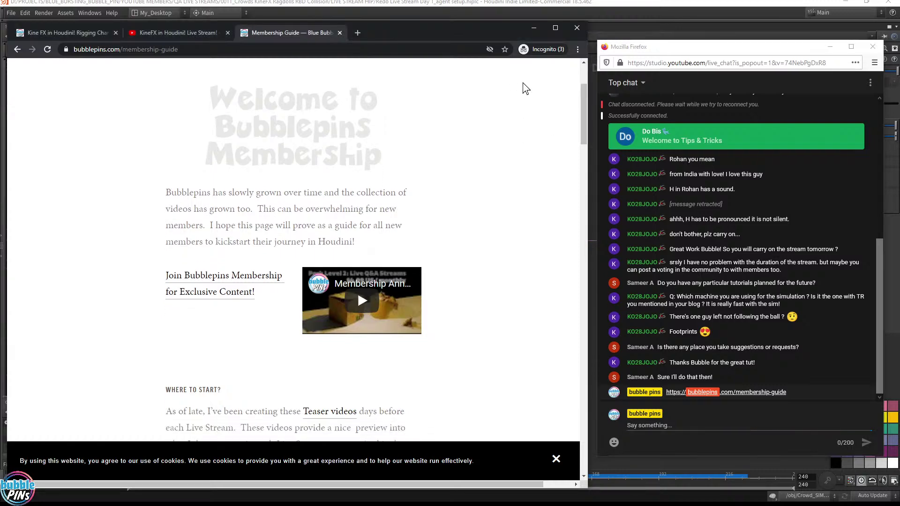
{"action": "left_click_drag", "start_coordinate": [582, 109], "coordinate": [573, 155]}
{"action": "left_click_drag", "start_coordinate": [171, 83], "coordinate": [221, 83]}
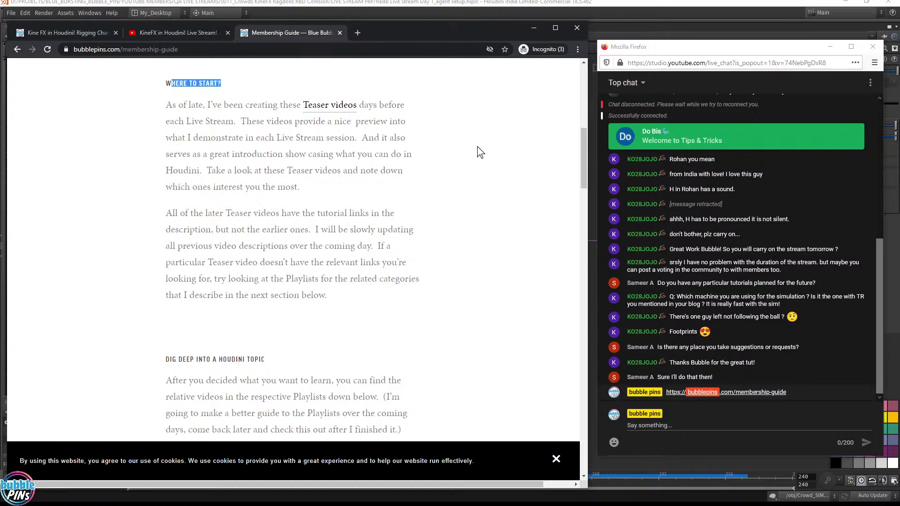
{"action": "right_click", "coordinate": [330, 111]}
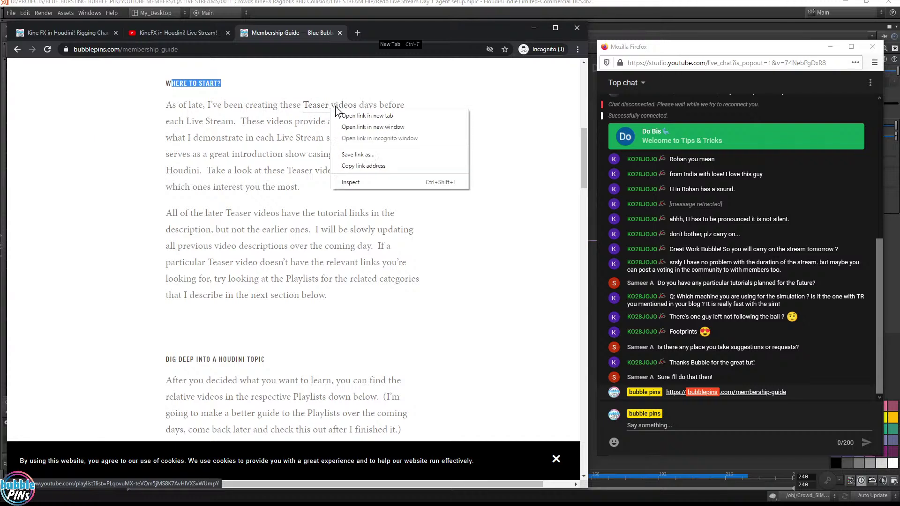
{"action": "left_click", "coordinate": [363, 117]}
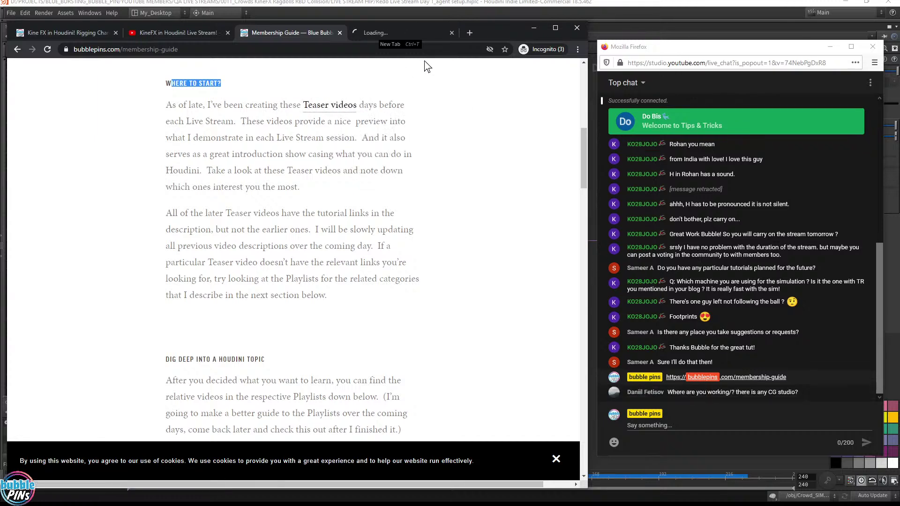
{"action": "left_click", "coordinate": [398, 37]}
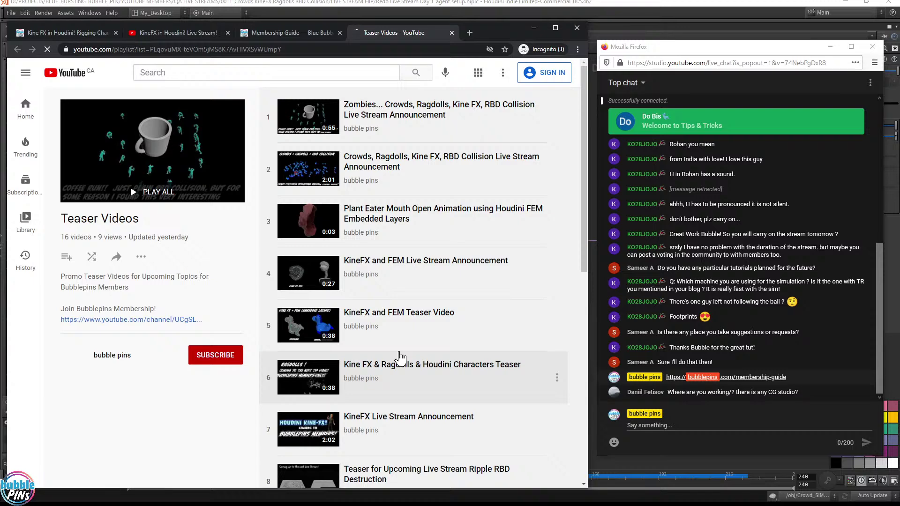
Step: Look through the videos in the Teaser Videos playlist on YouTube
{"action": "scroll", "coordinate": [454, 249], "scroll_direction": "down", "scroll_amount": 7}
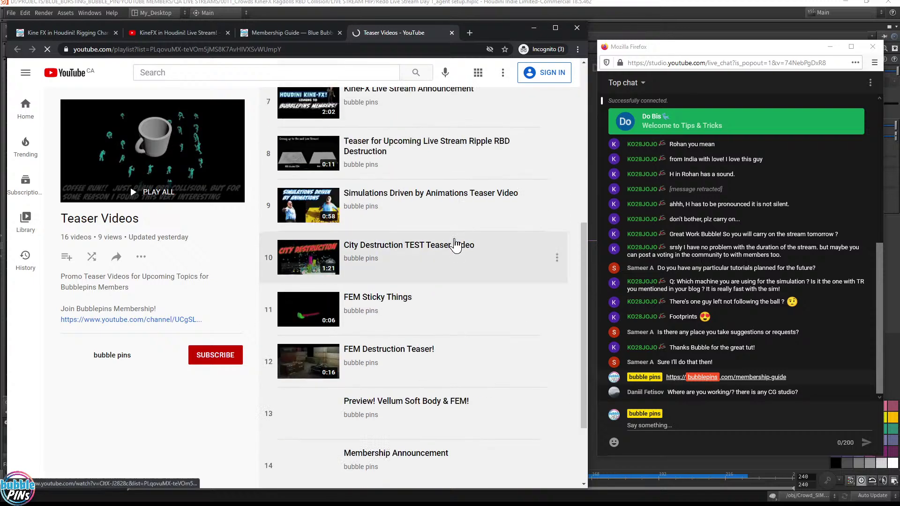
{"action": "scroll", "coordinate": [455, 224], "scroll_direction": "down", "scroll_amount": 3}
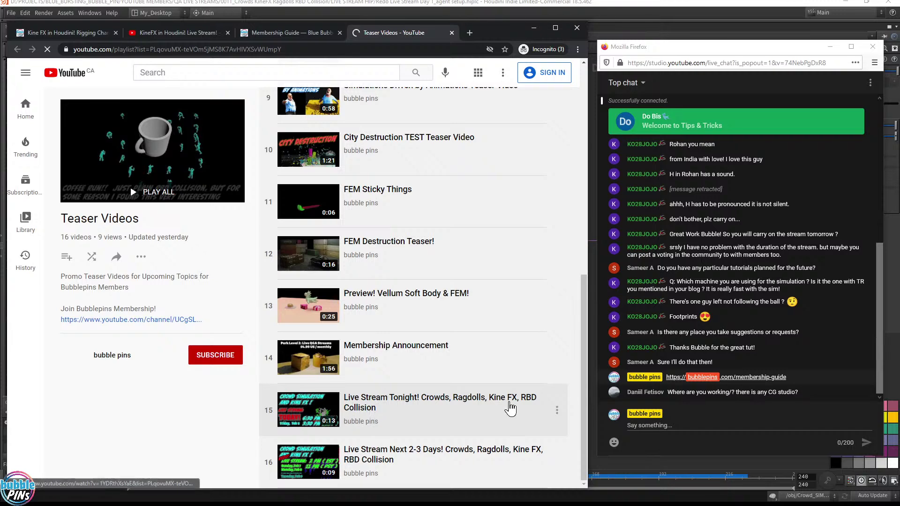
{"action": "scroll", "coordinate": [498, 392], "scroll_direction": "up", "scroll_amount": 5}
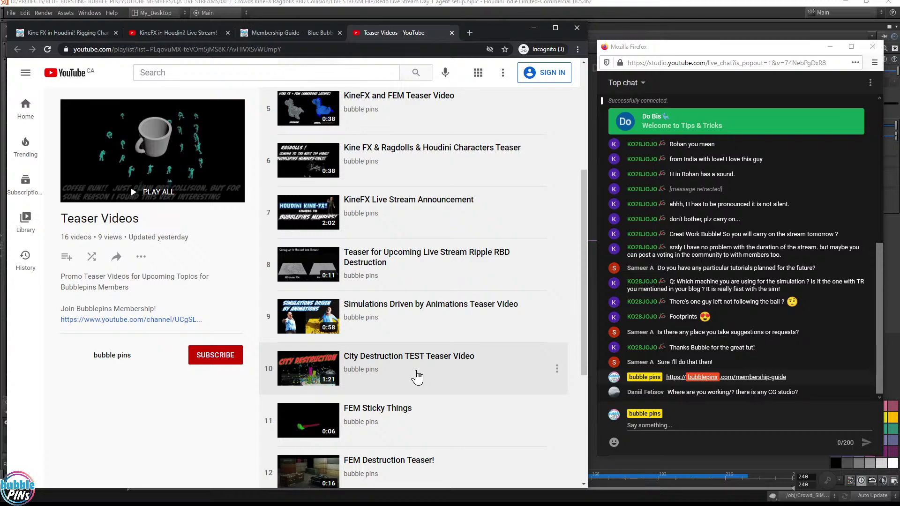
{"action": "scroll", "coordinate": [417, 375], "scroll_direction": "up", "scroll_amount": 2}
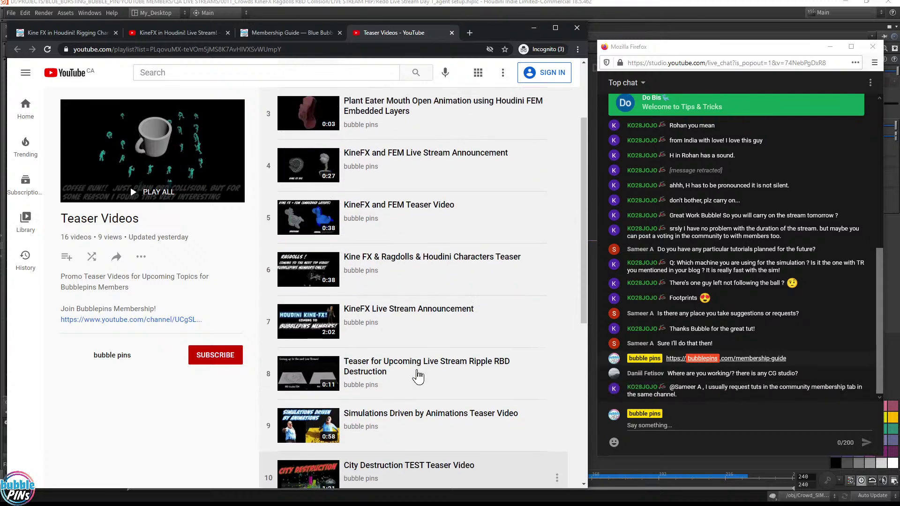
Step: Scan the Teaser Videos playlist from its newest Zombies teaser down to the older teasers and back
{"action": "scroll", "coordinate": [386, 272], "scroll_direction": "up", "scroll_amount": 2}
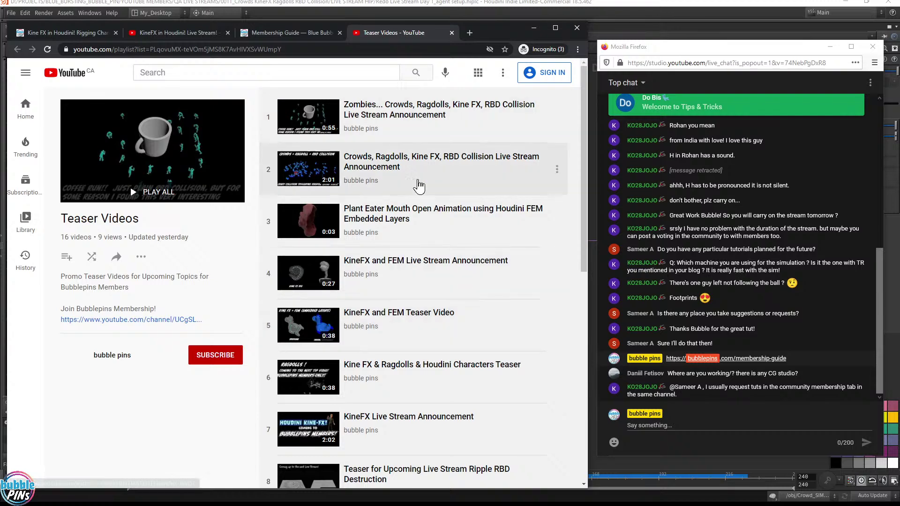
{"action": "scroll", "coordinate": [432, 375], "scroll_direction": "down", "scroll_amount": 9}
{"action": "scroll", "coordinate": [432, 376], "scroll_direction": "up", "scroll_amount": 2}
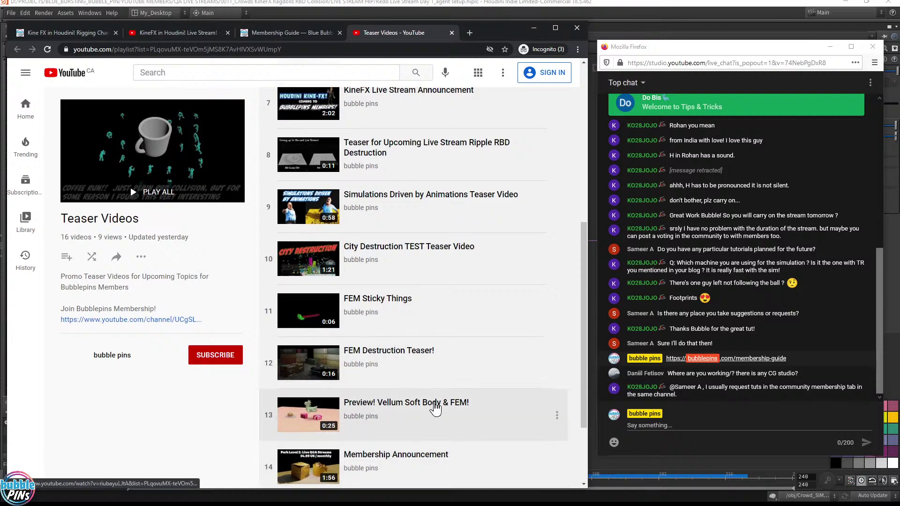
{"action": "scroll", "coordinate": [429, 406], "scroll_direction": "up", "scroll_amount": 7}
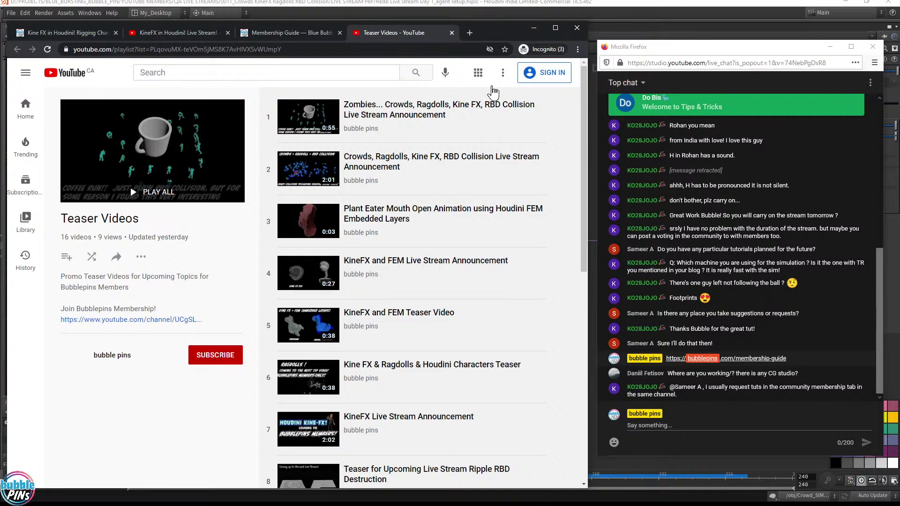
{"action": "scroll", "coordinate": [418, 381], "scroll_direction": "down", "scroll_amount": 5}
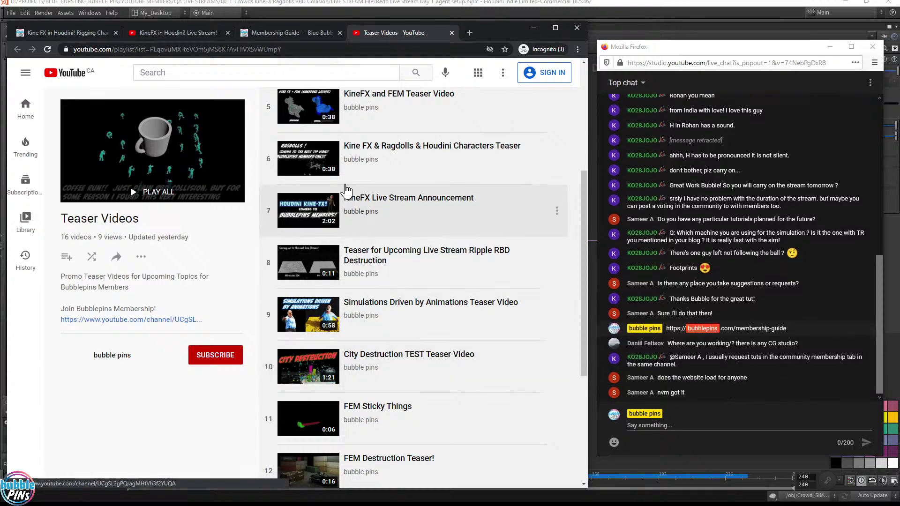
Step: Return to the Membership Guide page and highlight the Dig Deep into a Houdini Topic heading
{"action": "left_click", "coordinate": [277, 33]}
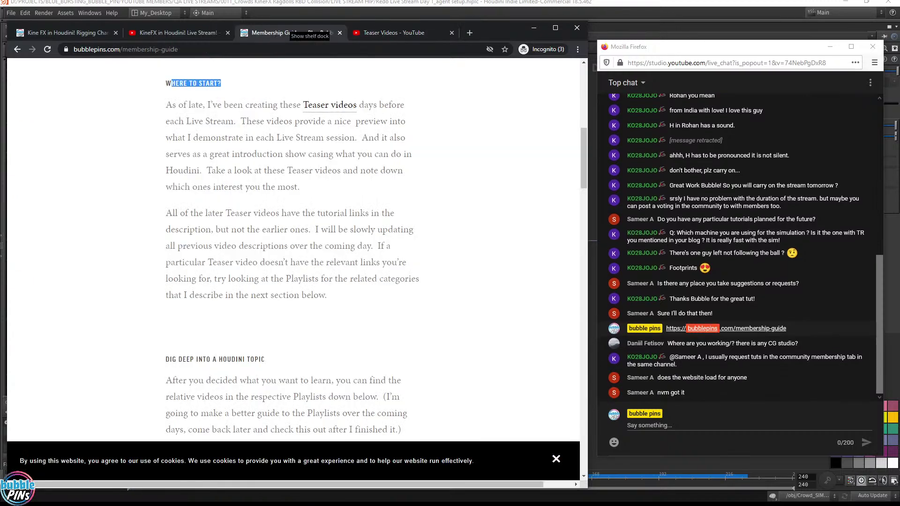
{"action": "scroll", "coordinate": [328, 114], "scroll_direction": "down", "scroll_amount": 5}
{"action": "left_click_drag", "start_coordinate": [179, 140], "coordinate": [286, 141]}
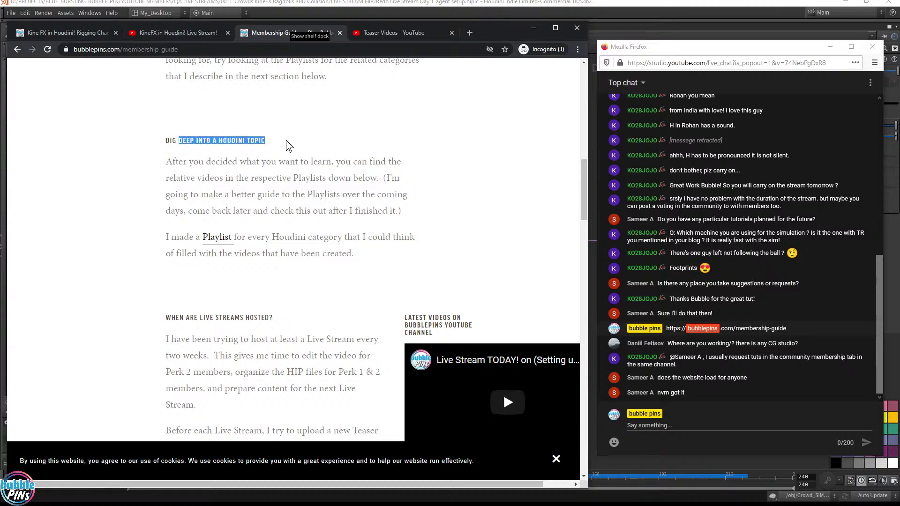
{"action": "left_click", "coordinate": [285, 140]}
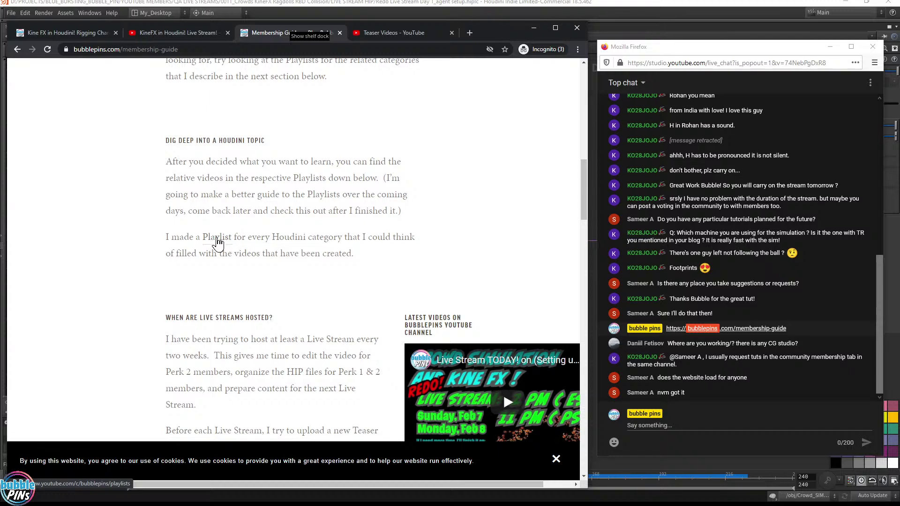
Step: Open the Playlist link from the guide's Dig Deep section in a new tab and look through the channel's created playlists
{"action": "right_click", "coordinate": [217, 243]}
{"action": "left_click", "coordinate": [244, 247]}
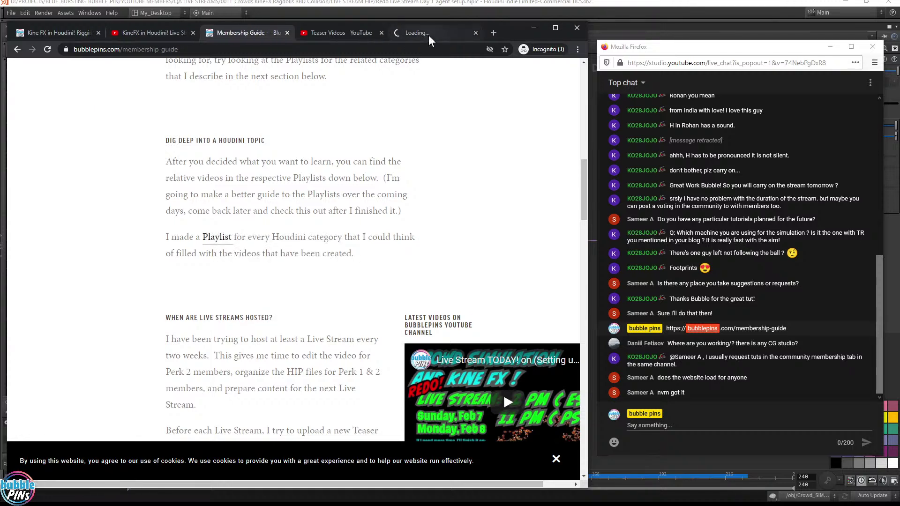
{"action": "left_click", "coordinate": [419, 33]}
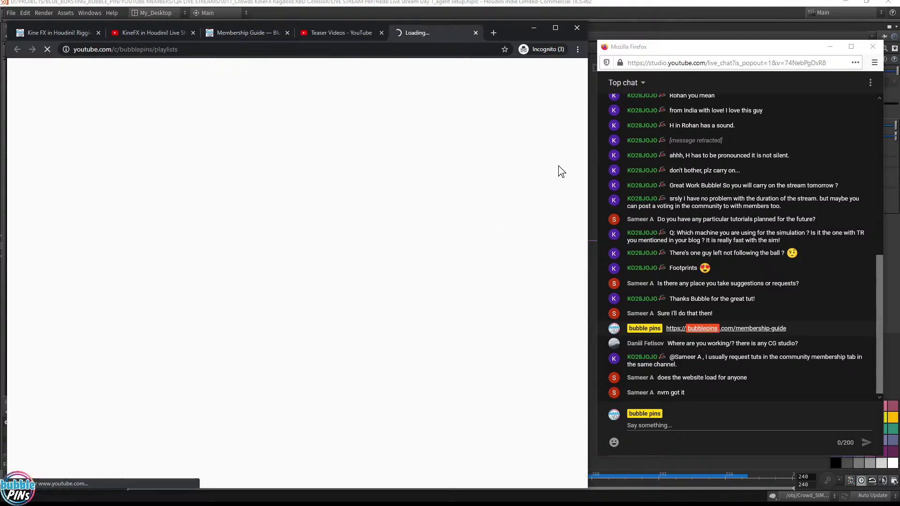
{"action": "left_click", "coordinate": [255, 32]}
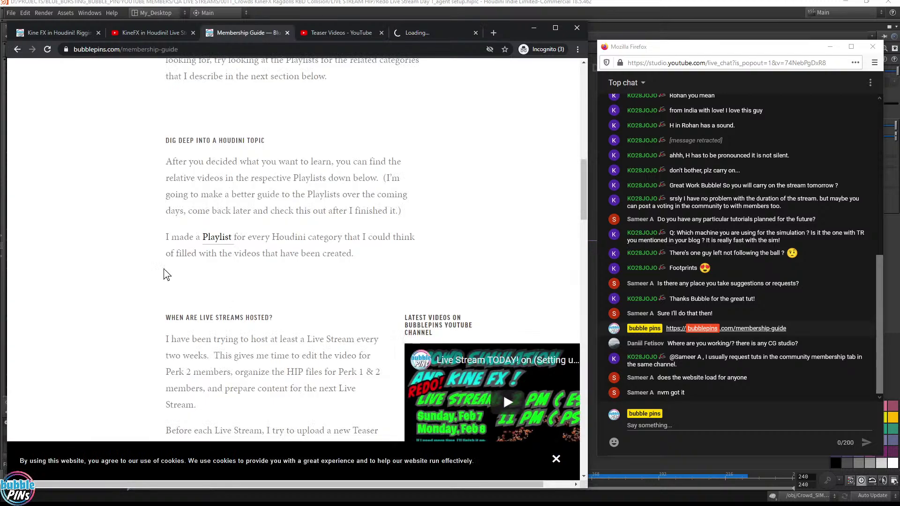
{"action": "key", "text": "ctrl+5"}
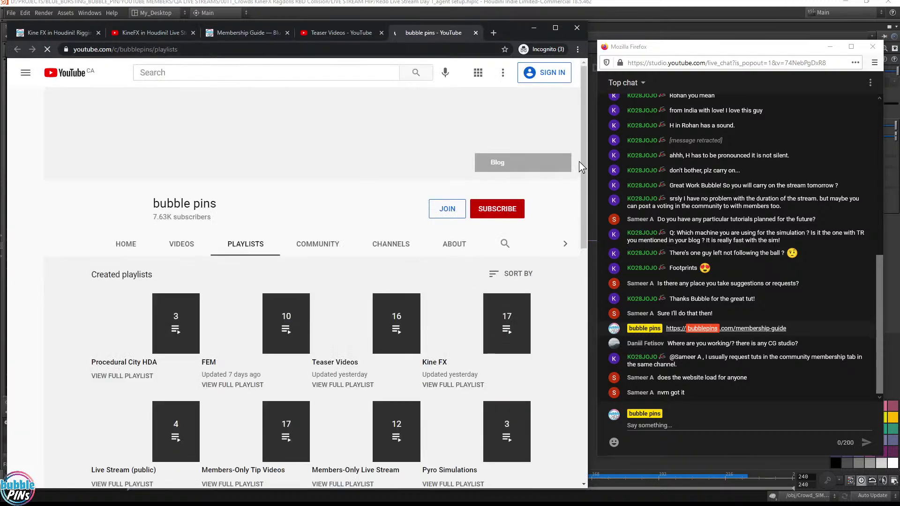
{"action": "left_click_drag", "start_coordinate": [583, 167], "coordinate": [570, 256]}
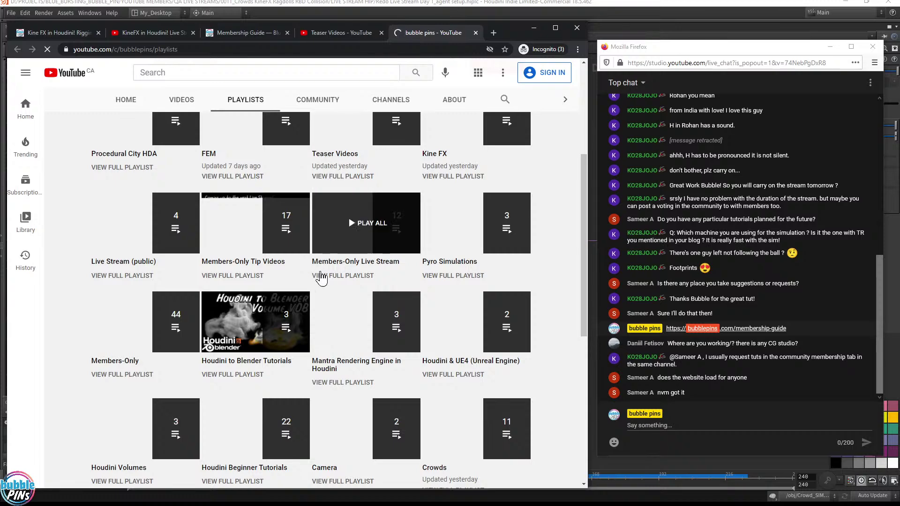
{"action": "scroll", "coordinate": [359, 388], "scroll_direction": "down", "scroll_amount": 5}
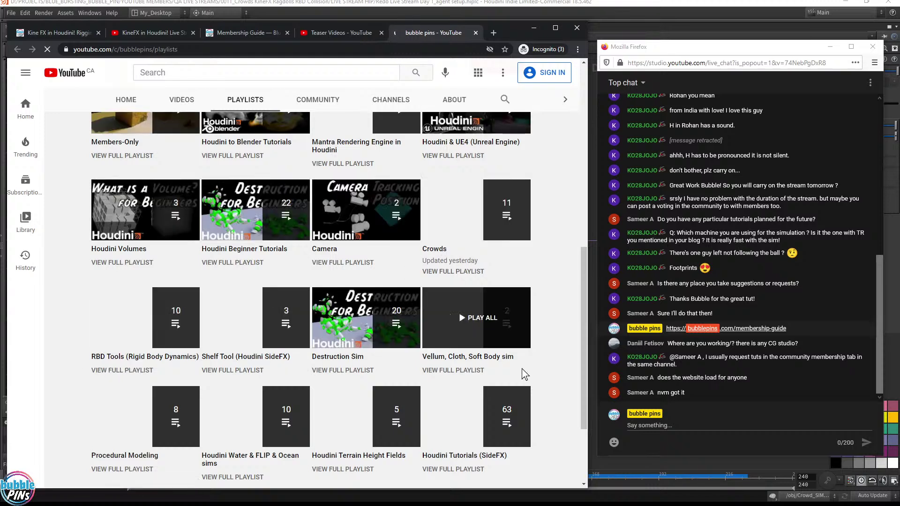
Step: Return to the Membership Guide and read the section on when live streams are hosted
{"action": "left_click", "coordinate": [247, 35]}
{"action": "scroll", "coordinate": [316, 335], "scroll_direction": "down", "scroll_amount": 5}
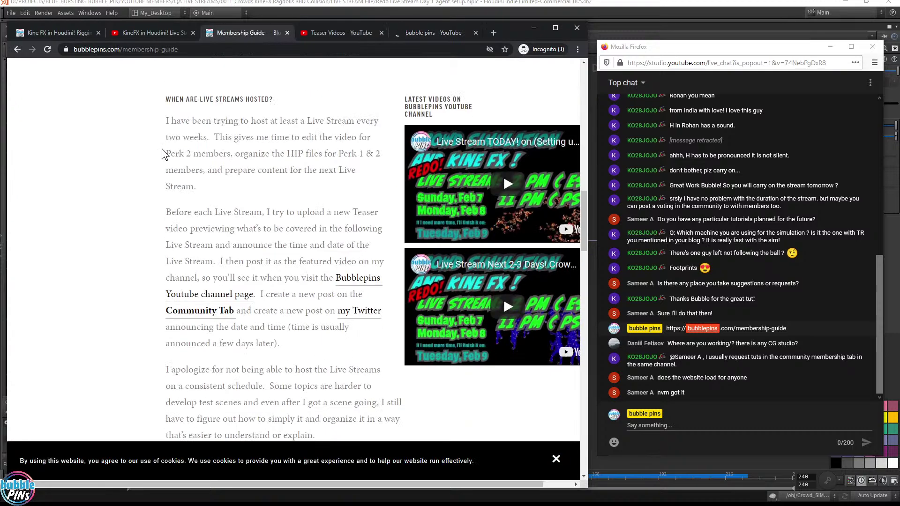
{"action": "left_click_drag", "start_coordinate": [177, 109], "coordinate": [291, 101]}
{"action": "left_click", "coordinate": [303, 161]}
{"action": "left_click_drag", "start_coordinate": [184, 90], "coordinate": [311, 120]}
{"action": "left_click", "coordinate": [320, 177]}
{"action": "scroll", "coordinate": [294, 248], "scroll_direction": "down", "scroll_amount": 2}
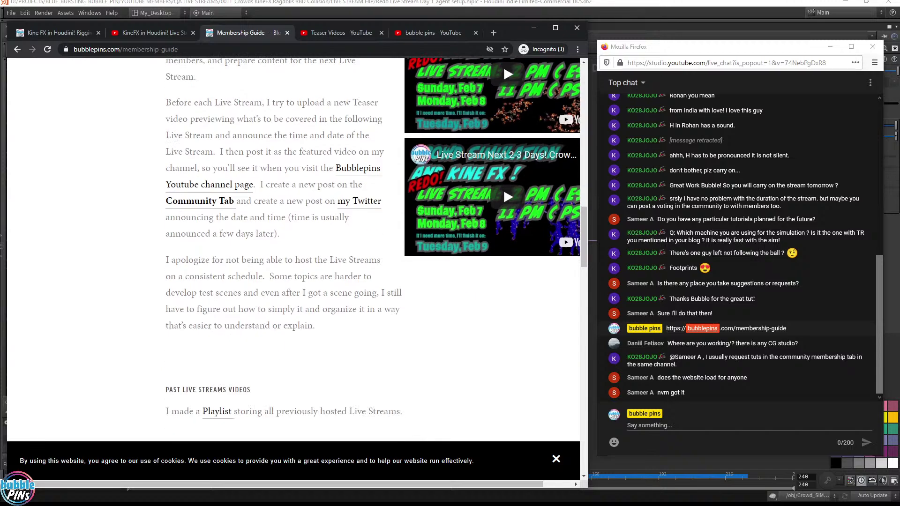
{"action": "scroll", "coordinate": [294, 248], "scroll_direction": "up", "scroll_amount": 2}
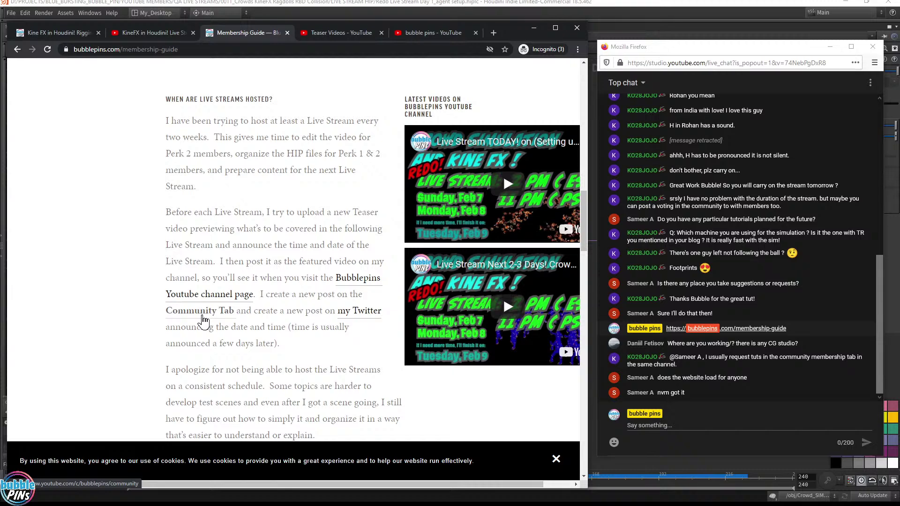
Step: Open the guide's Community Tab link in a new tab, then view the channel's community posts and home page
{"action": "right_click", "coordinate": [203, 318]}
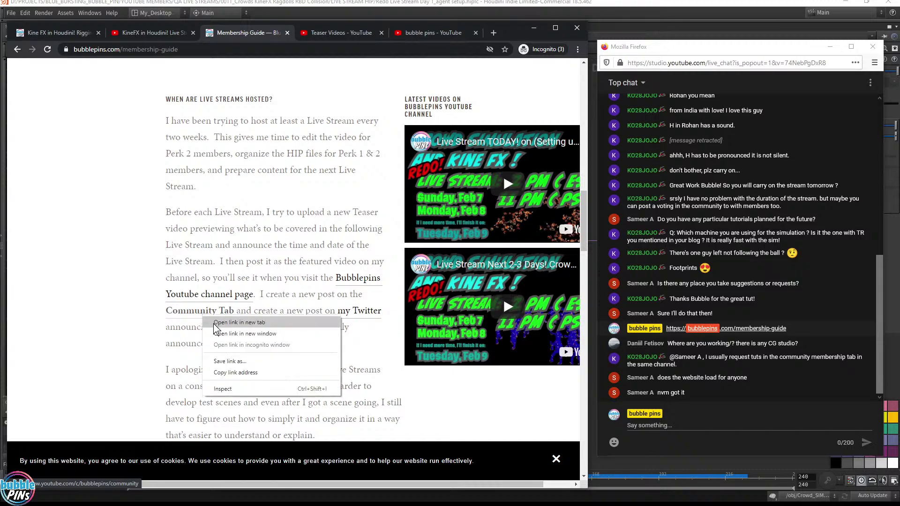
{"action": "left_click", "coordinate": [214, 323]}
{"action": "left_click", "coordinate": [441, 32]}
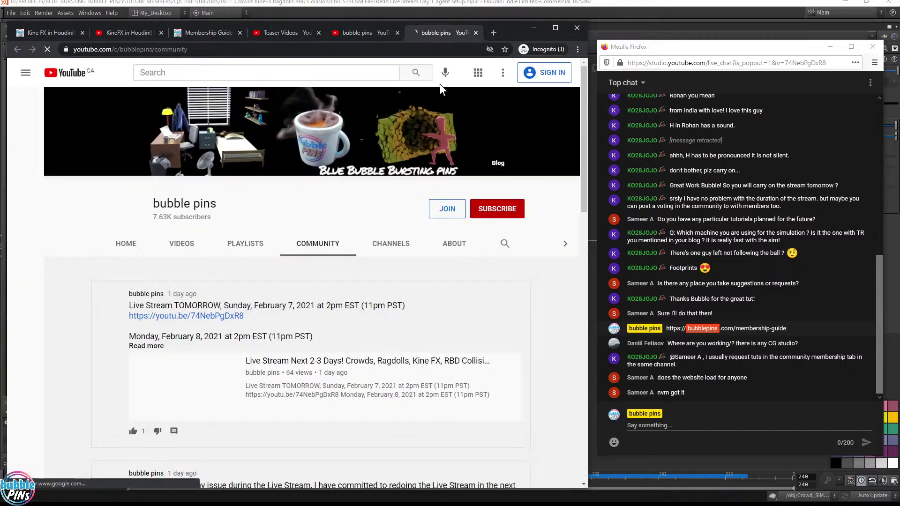
{"action": "left_click", "coordinate": [207, 34]}
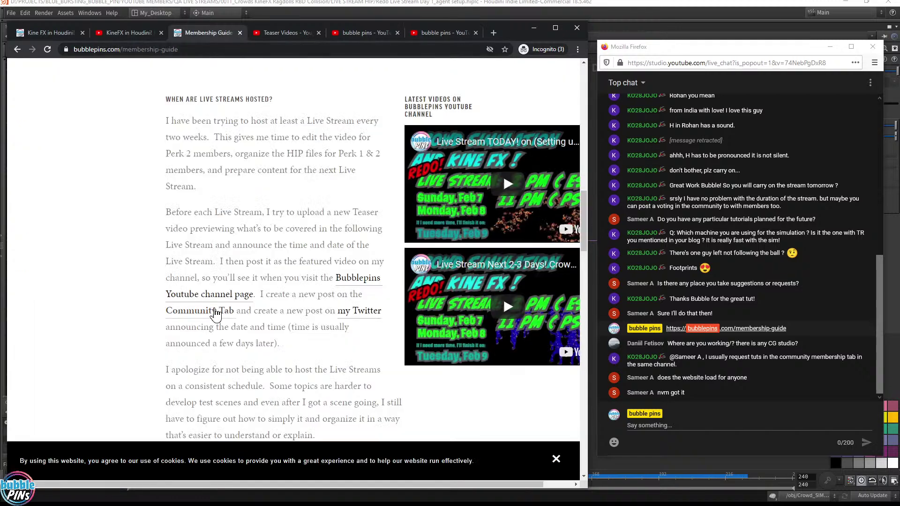
{"action": "left_click", "coordinate": [450, 32]}
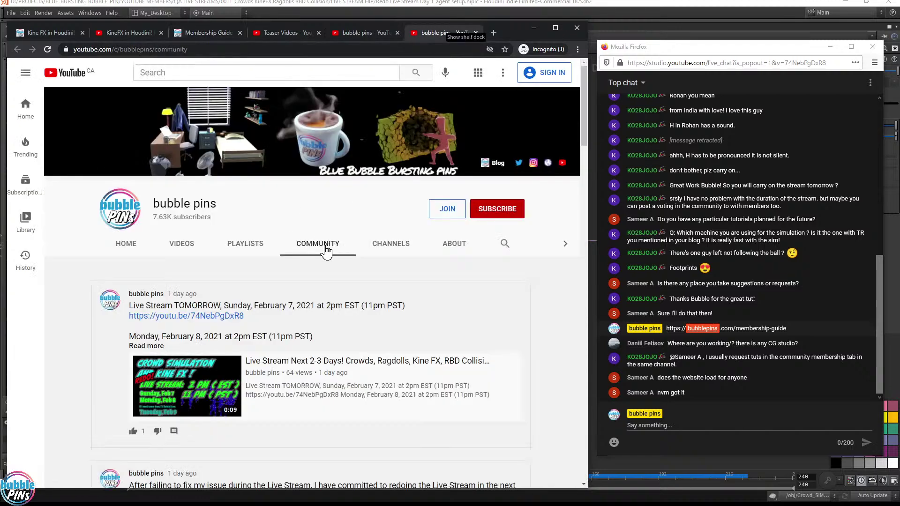
{"action": "scroll", "coordinate": [361, 244], "scroll_direction": "down", "scroll_amount": 5}
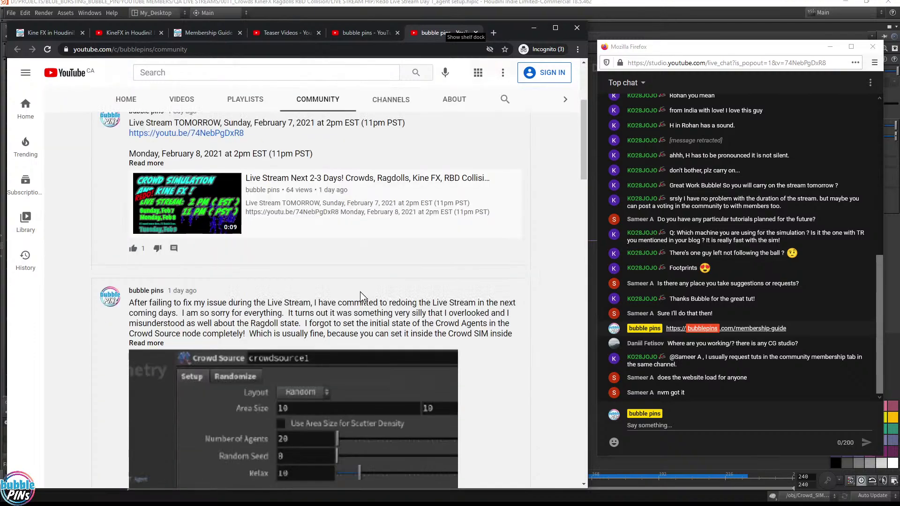
{"action": "scroll", "coordinate": [254, 221], "scroll_direction": "up", "scroll_amount": 3}
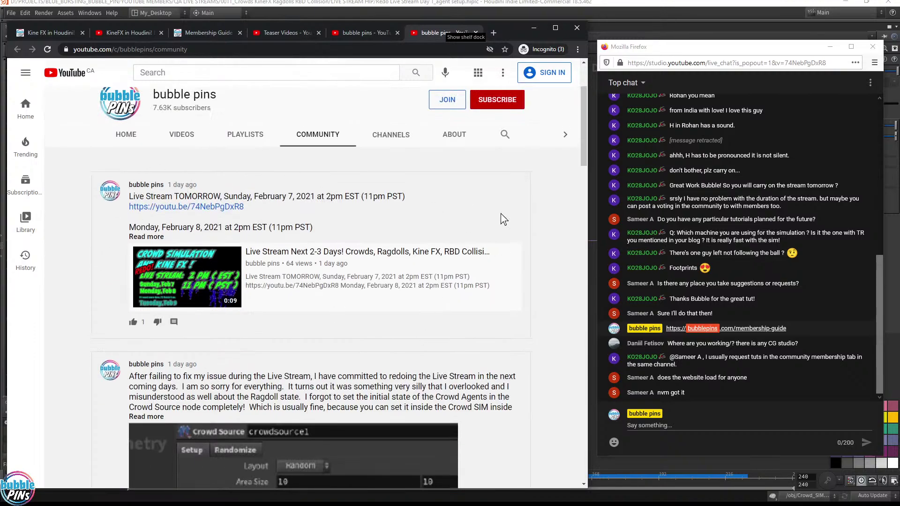
{"action": "left_click", "coordinate": [126, 136]}
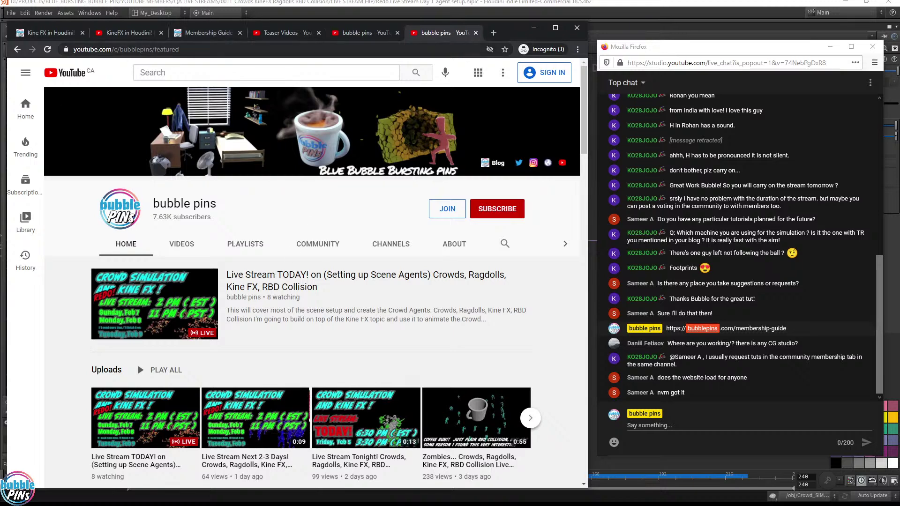
Step: Open the Playlist link from the guide's Past Live Streams Videos section in a new tab and show that tab
{"action": "key", "text": "ctrl+3"}
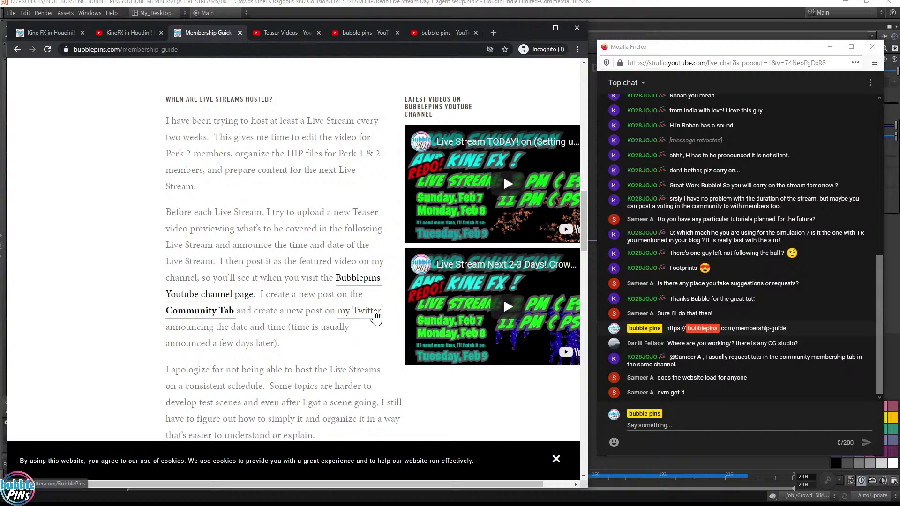
{"action": "scroll", "coordinate": [282, 293], "scroll_direction": "down", "scroll_amount": 3}
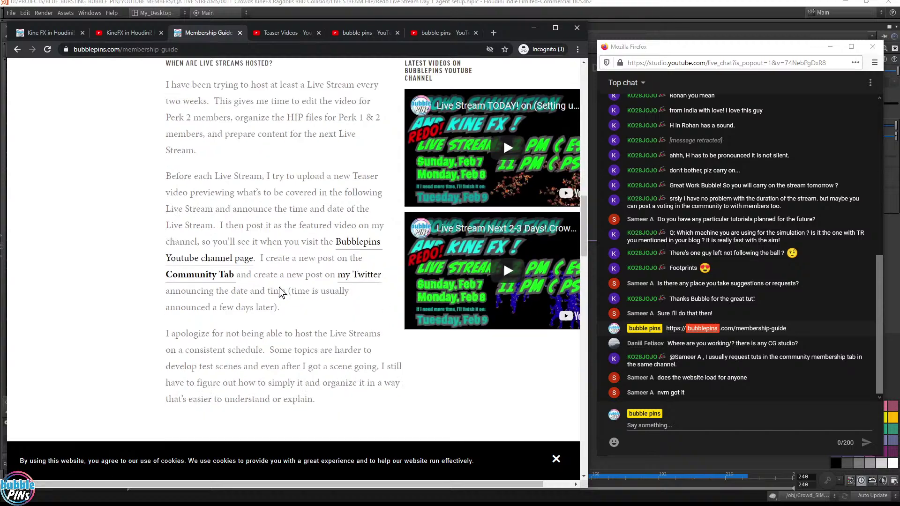
{"action": "scroll", "coordinate": [280, 292], "scroll_direction": "down", "scroll_amount": 6}
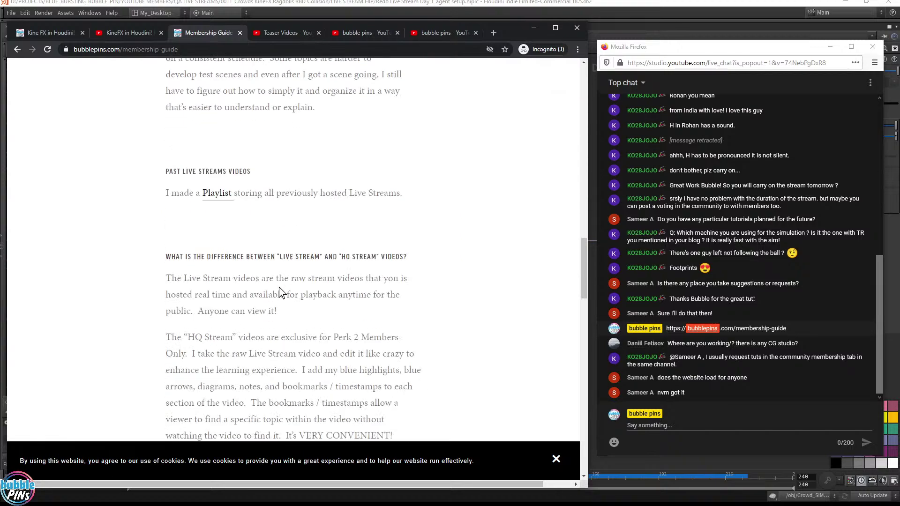
{"action": "left_click_drag", "start_coordinate": [173, 171], "coordinate": [236, 171]}
{"action": "left_click_drag", "start_coordinate": [281, 193], "coordinate": [284, 193]}
{"action": "right_click", "coordinate": [218, 202]}
{"action": "left_click", "coordinate": [232, 204]}
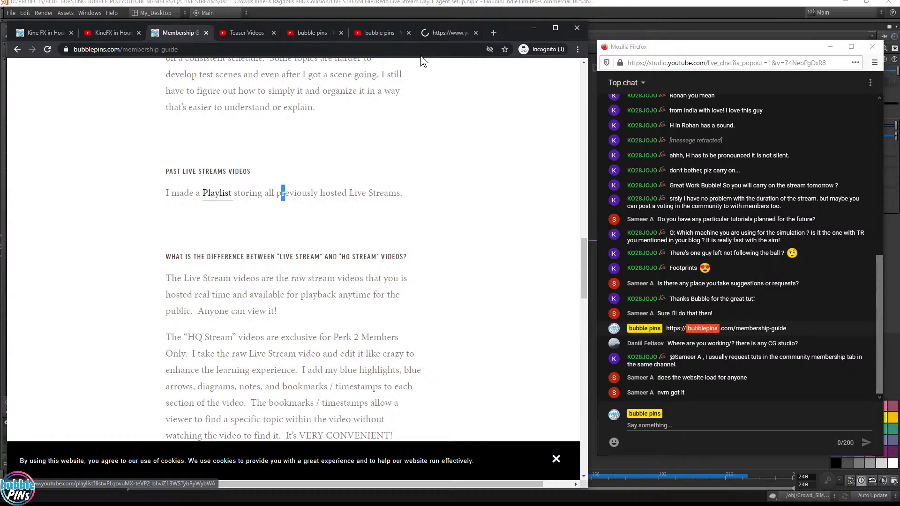
{"action": "left_click", "coordinate": [449, 33]}
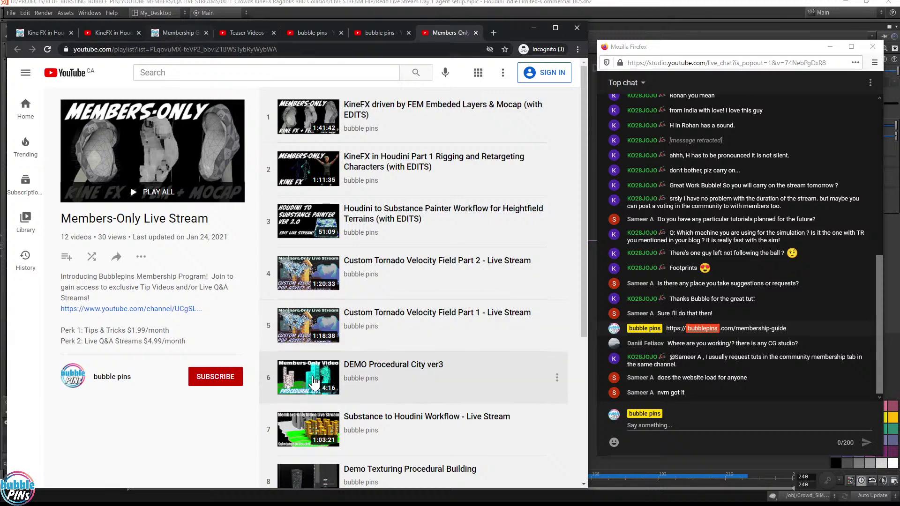
Step: Look through the videos in the Members-Only Live Stream playlist
{"action": "scroll", "coordinate": [370, 343], "scroll_direction": "down", "scroll_amount": 5}
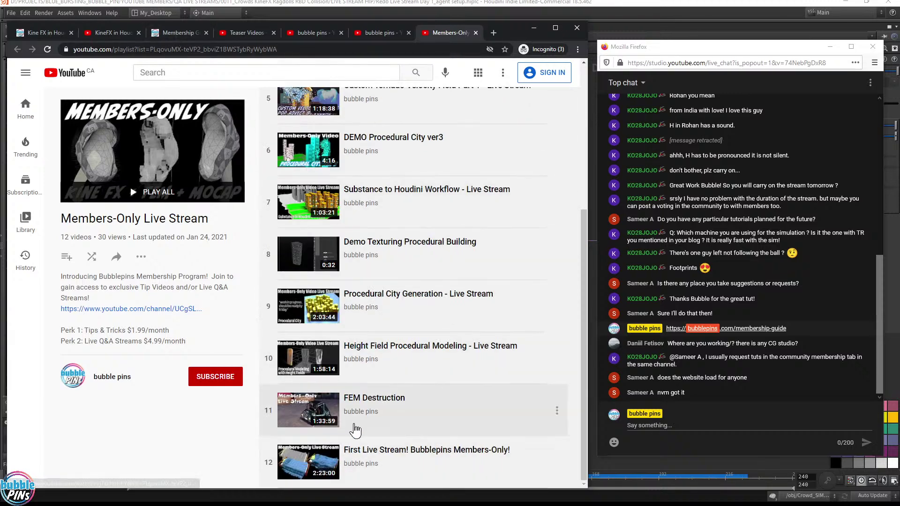
{"action": "scroll", "coordinate": [354, 426], "scroll_direction": "up", "scroll_amount": 5}
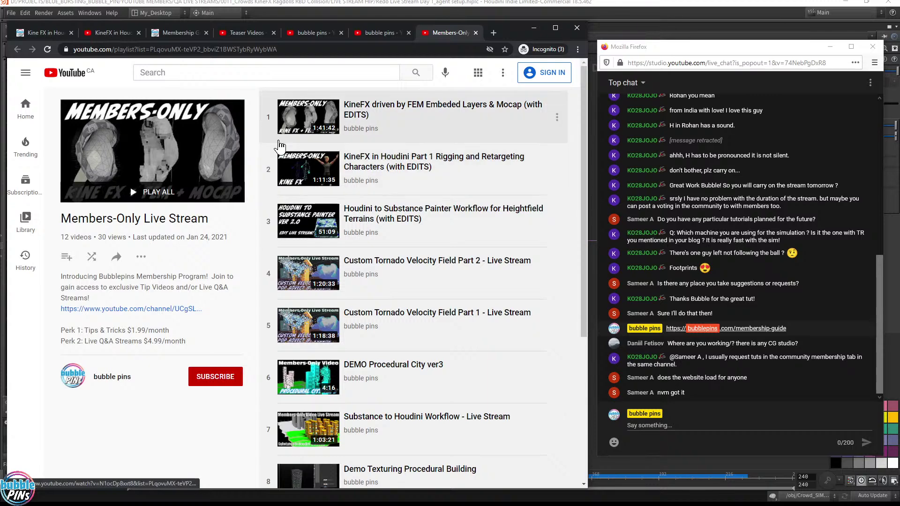
{"action": "scroll", "coordinate": [425, 439], "scroll_direction": "down", "scroll_amount": 6}
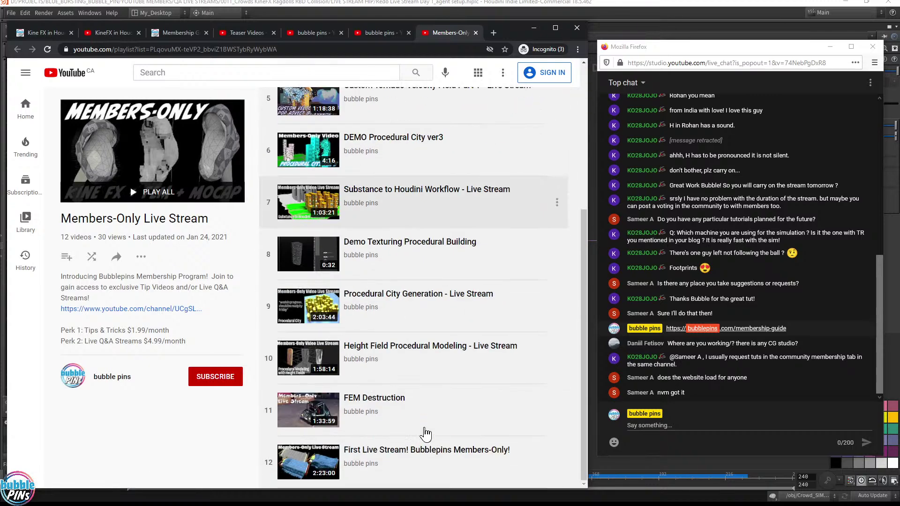
{"action": "scroll", "coordinate": [426, 418], "scroll_direction": "up", "scroll_amount": 6}
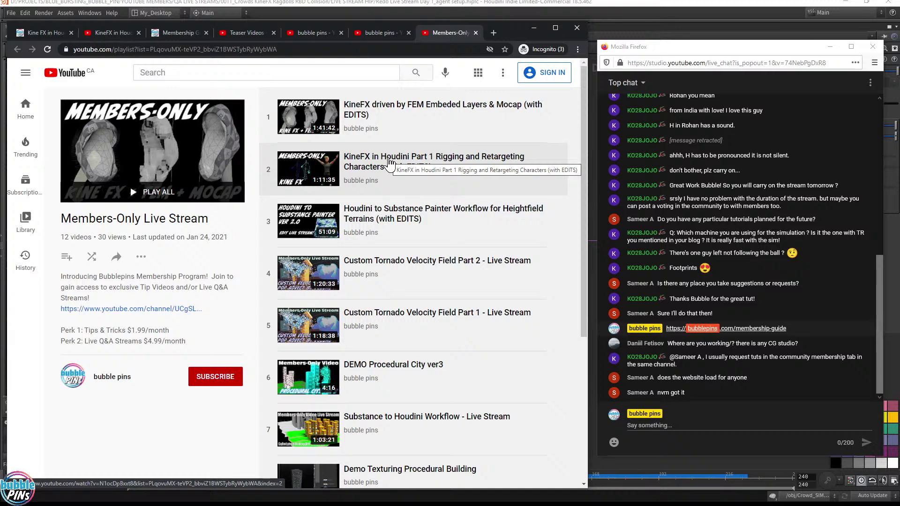
{"action": "scroll", "coordinate": [429, 377], "scroll_direction": "down", "scroll_amount": 5}
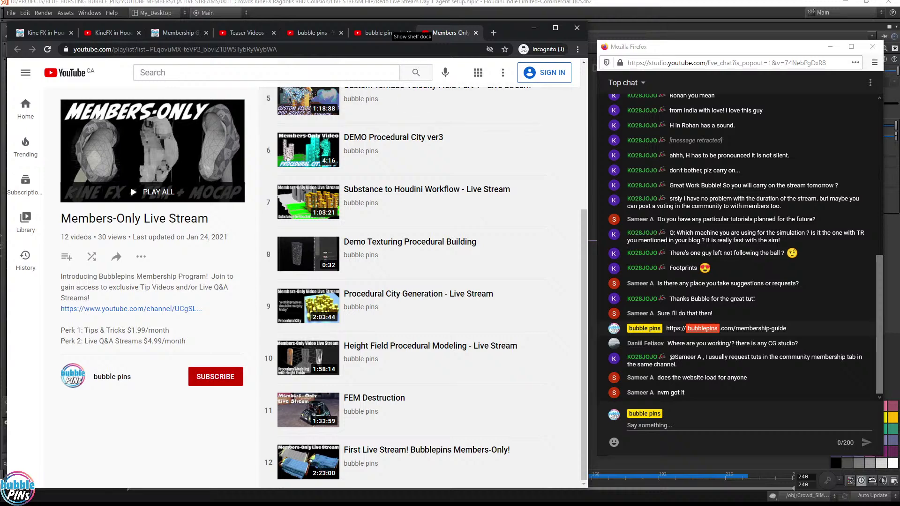
Step: Return to the Membership Guide, open the HQ Stream Video link for the Houdini to Substance Painter Workflow in a new tab, and show that tab
{"action": "left_click", "coordinate": [183, 33]}
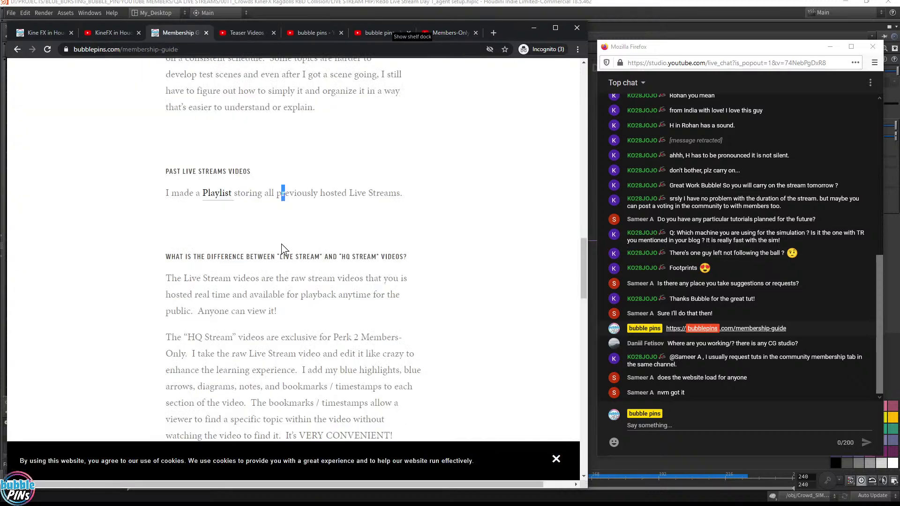
{"action": "scroll", "coordinate": [281, 244], "scroll_direction": "down", "scroll_amount": 5}
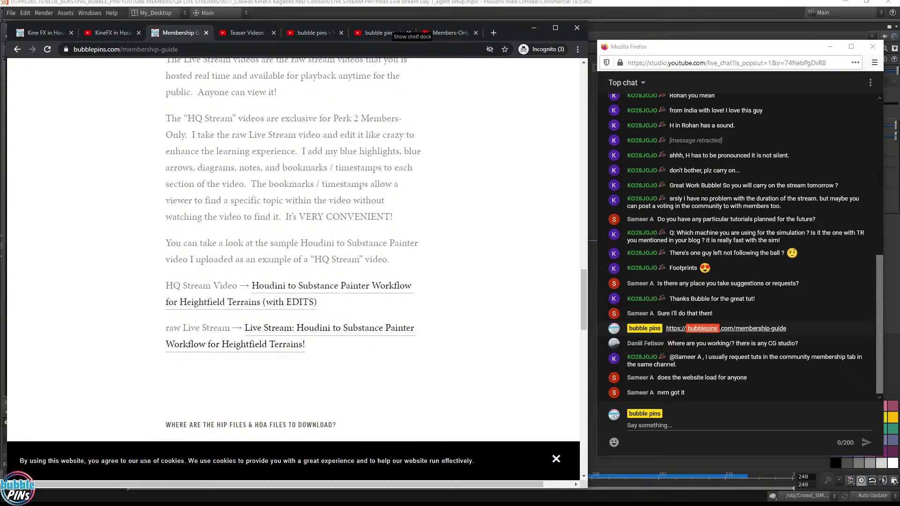
{"action": "right_click", "coordinate": [269, 305]}
{"action": "left_click", "coordinate": [300, 309]}
{"action": "left_click", "coordinate": [455, 36]}
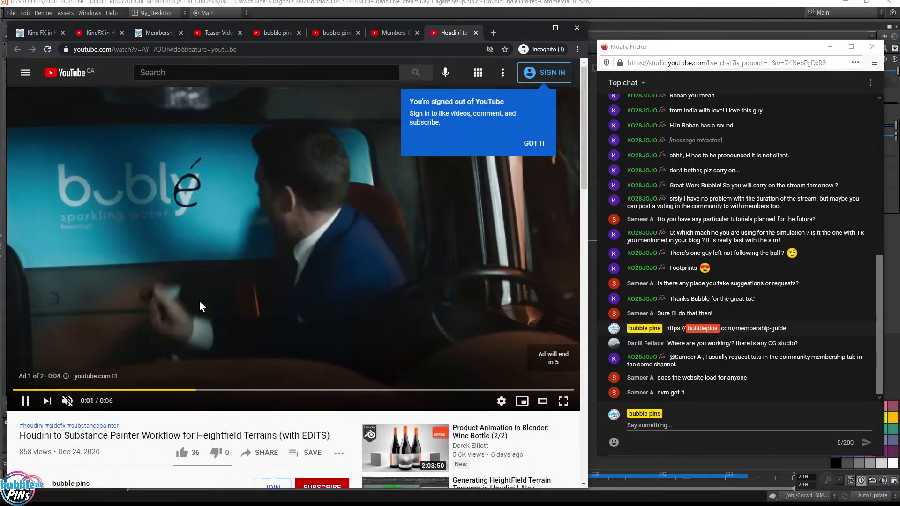
Step: Examine the video's description, highlighting entries in its Bookmarks & Timestamps list and reading through the live chat questions
{"action": "scroll", "coordinate": [200, 305], "scroll_direction": "down", "scroll_amount": 7}
{"action": "left_click", "coordinate": [65, 222]}
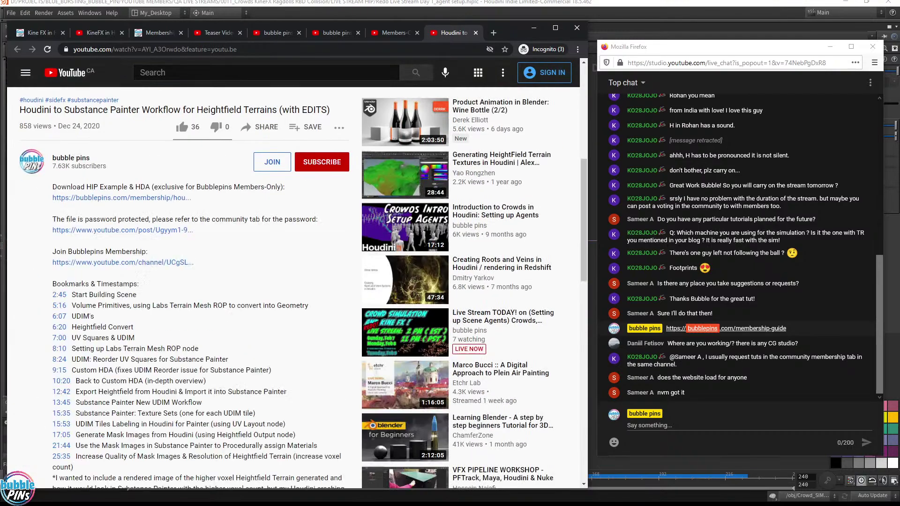
{"action": "scroll", "coordinate": [86, 232], "scroll_direction": "down", "scroll_amount": 2}
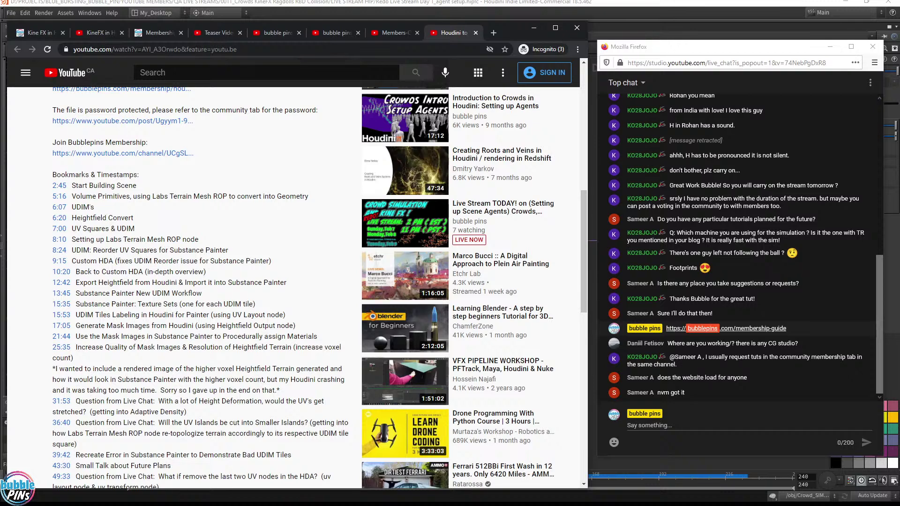
{"action": "left_click_drag", "start_coordinate": [93, 185], "coordinate": [153, 336]}
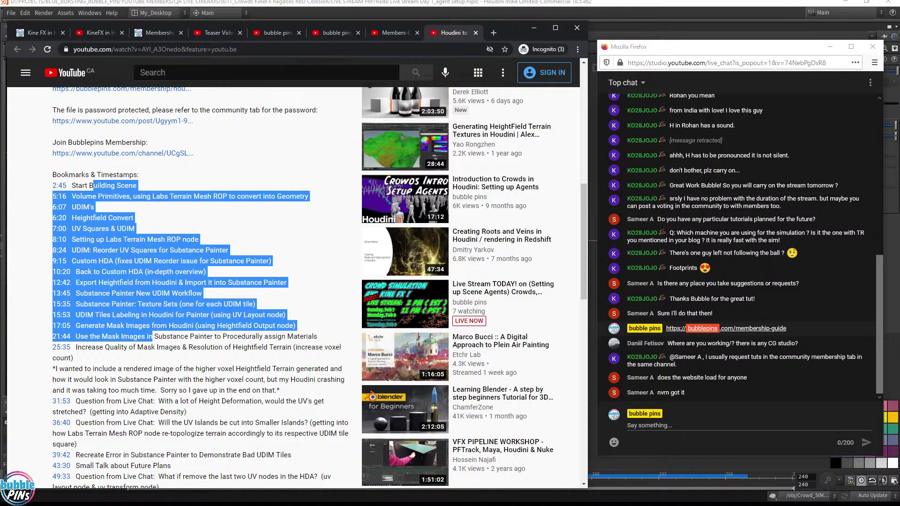
{"action": "left_click", "coordinate": [198, 328]}
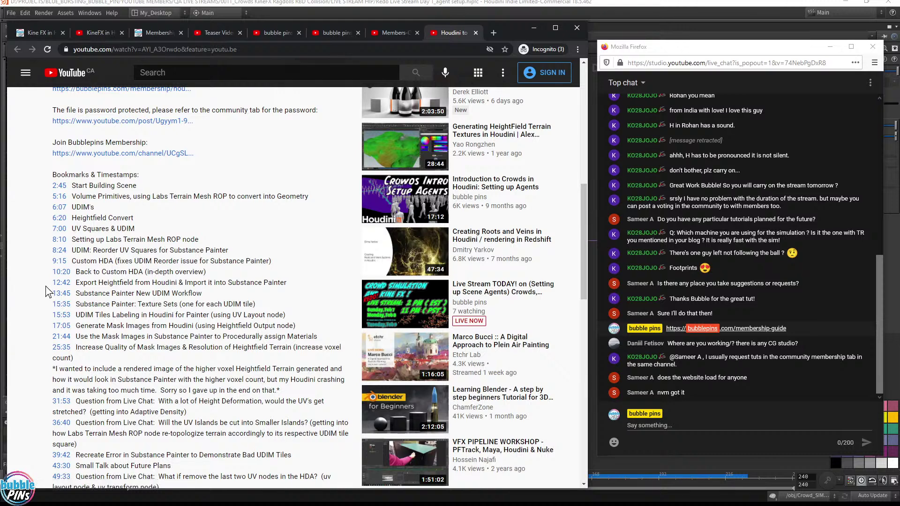
{"action": "left_click_drag", "start_coordinate": [84, 197], "coordinate": [188, 412]}
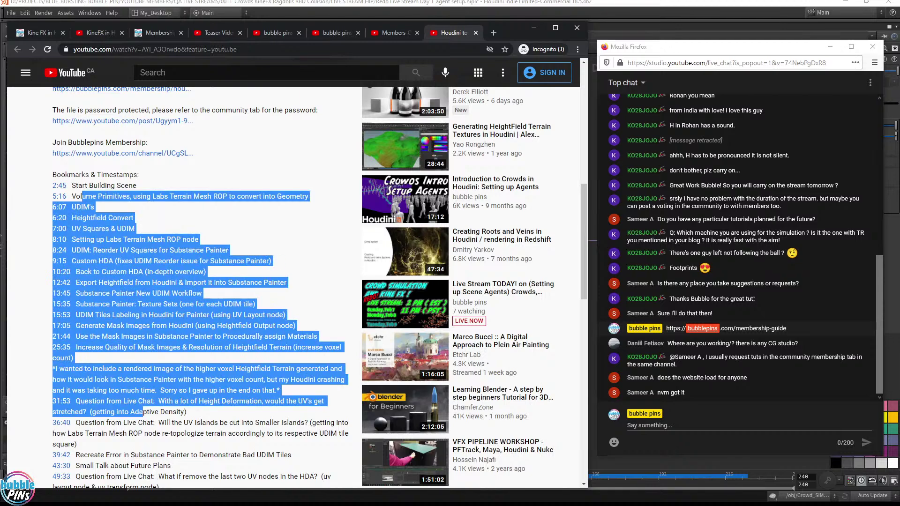
{"action": "left_click", "coordinate": [188, 412]}
{"action": "scroll", "coordinate": [187, 413], "scroll_direction": "down", "scroll_amount": 2}
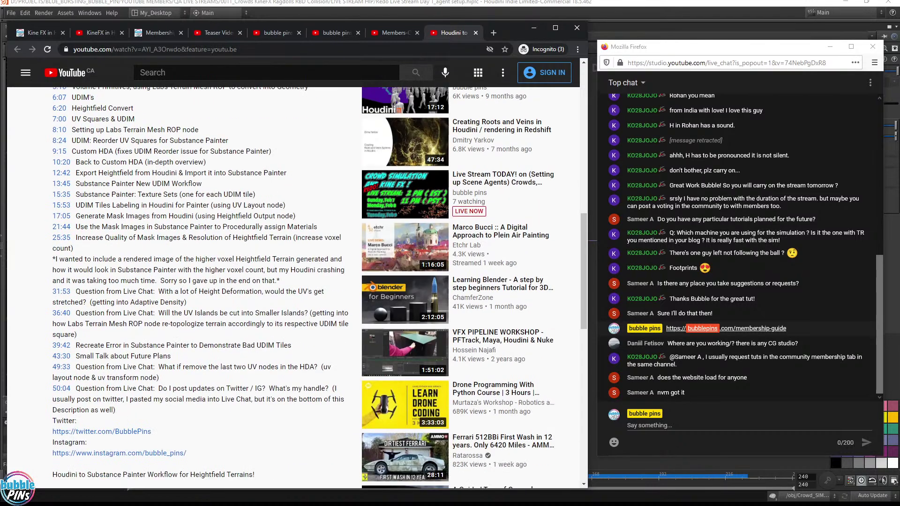
{"action": "scroll", "coordinate": [293, 285], "scroll_direction": "up", "scroll_amount": 2}
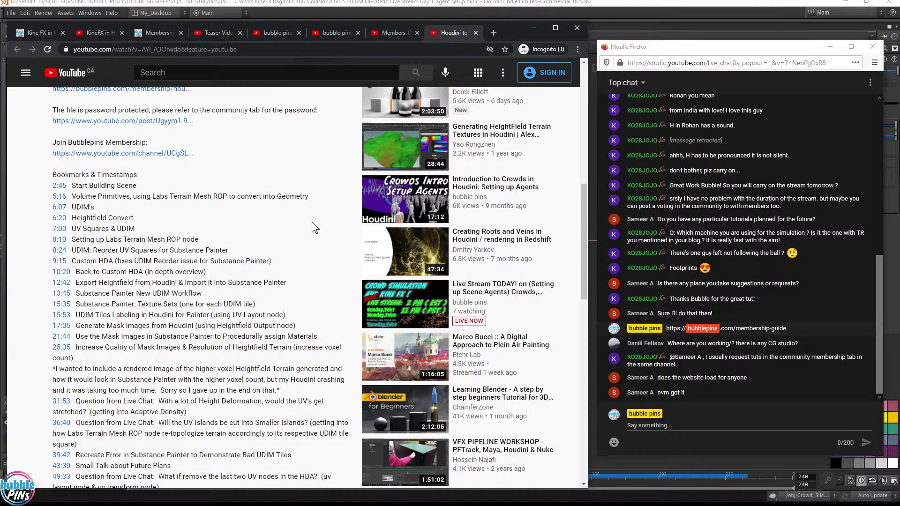
Step: Return to the Membership Guide, read the sections on HIP & HDA file downloads and Social Media, and minimize the browser window
{"action": "left_click", "coordinate": [160, 33]}
{"action": "scroll", "coordinate": [417, 277], "scroll_direction": "down", "scroll_amount": 7}
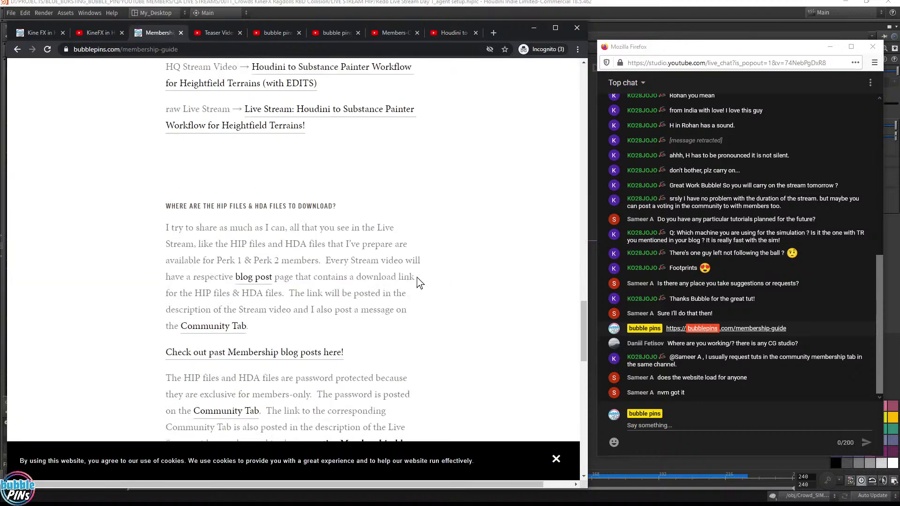
{"action": "scroll", "coordinate": [490, 336], "scroll_direction": "down", "scroll_amount": 9}
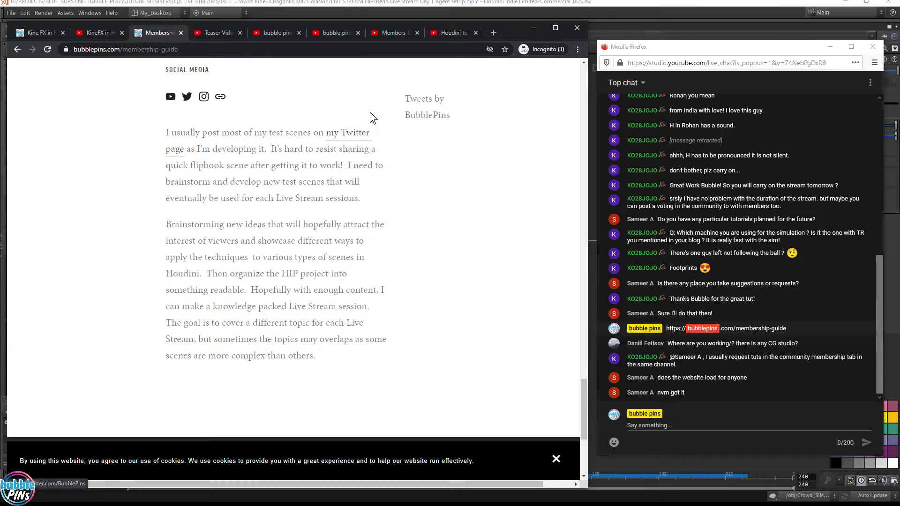
{"action": "left_click", "coordinate": [533, 27]}
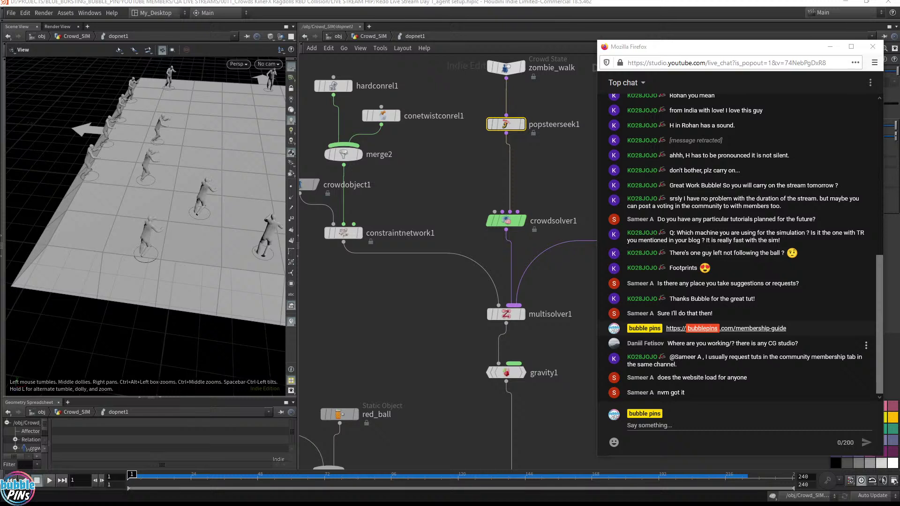
Step: Highlight the live chat question about a CG studio and the message about requesting tutorials in the community membership tab
{"action": "left_click_drag", "start_coordinate": [735, 343], "coordinate": [767, 343]}
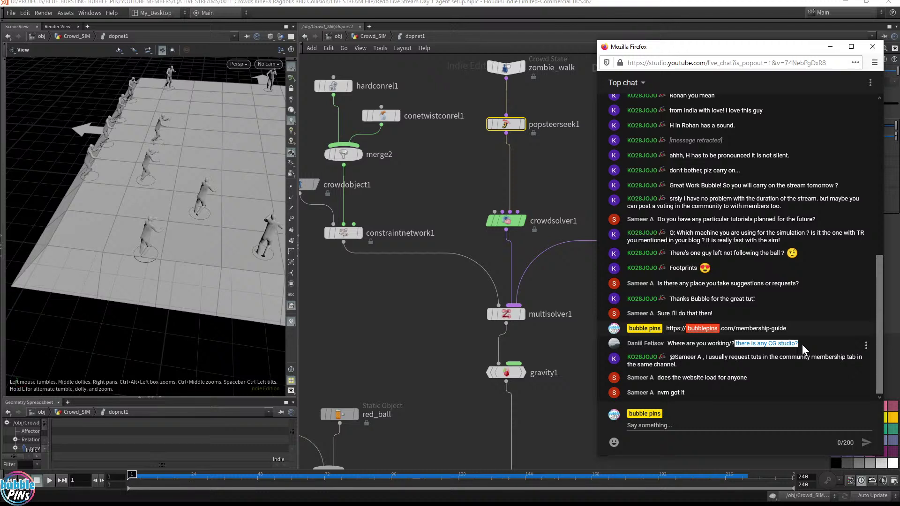
{"action": "left_click", "coordinate": [728, 350]}
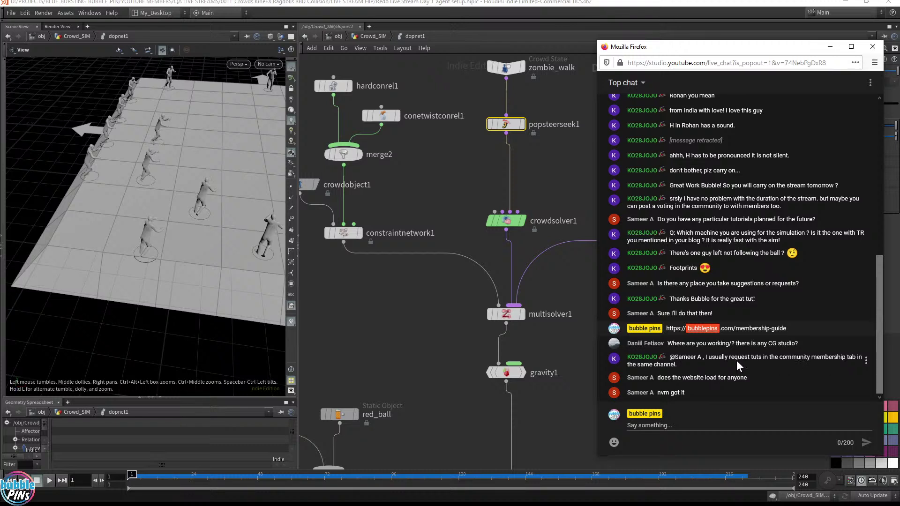
{"action": "left_click_drag", "start_coordinate": [758, 357], "coordinate": [729, 364]}
{"action": "left_click", "coordinate": [769, 365]}
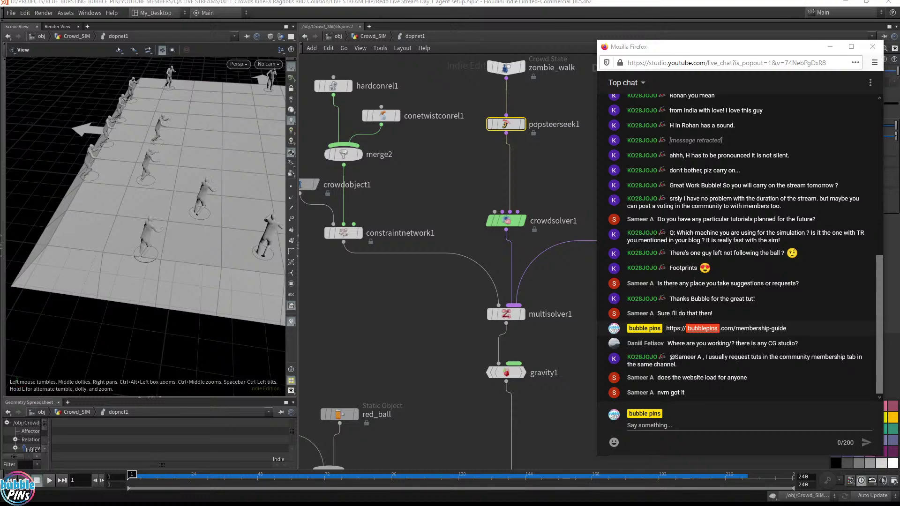
Step: Bring the browser window with the Kine FX post on screen and look through the website's Blog page
{"action": "left_click_drag", "start_coordinate": [899, 47], "coordinate": [258, 43]}
{"action": "scroll", "coordinate": [317, 156], "scroll_direction": "up", "scroll_amount": 3}
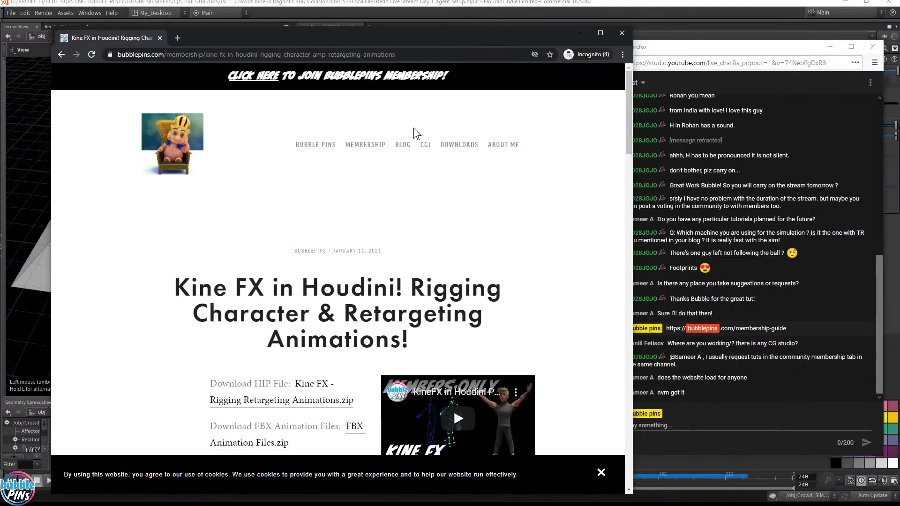
{"action": "left_click", "coordinate": [404, 145]}
{"action": "scroll", "coordinate": [541, 191], "scroll_direction": "down", "scroll_amount": 15}
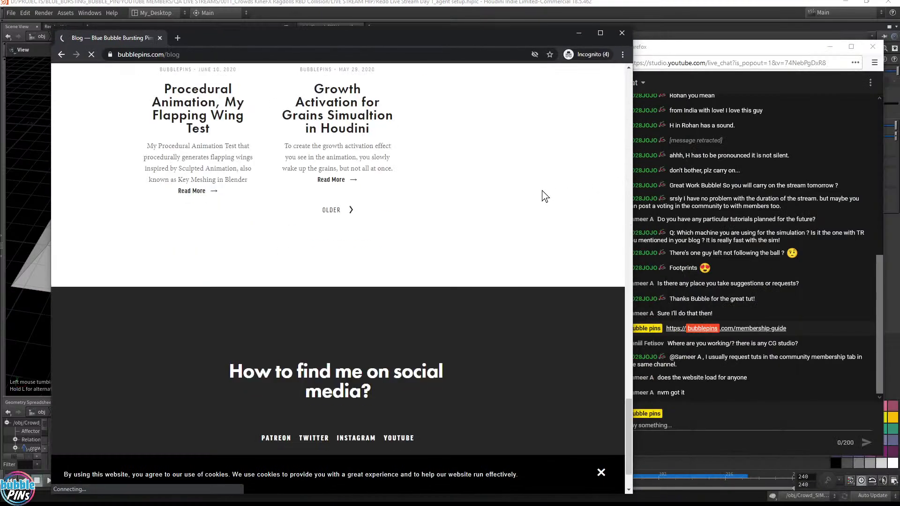
Step: Look through the page of older blog posts and move the browser window off the screen
{"action": "left_click", "coordinate": [351, 146]}
{"action": "scroll", "coordinate": [556, 179], "scroll_direction": "down", "scroll_amount": 10}
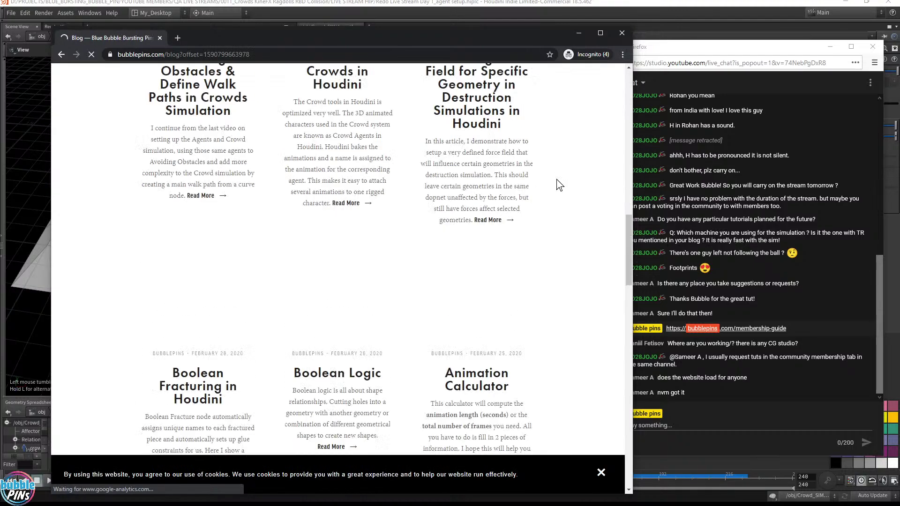
{"action": "scroll", "coordinate": [556, 179], "scroll_direction": "down", "scroll_amount": 10}
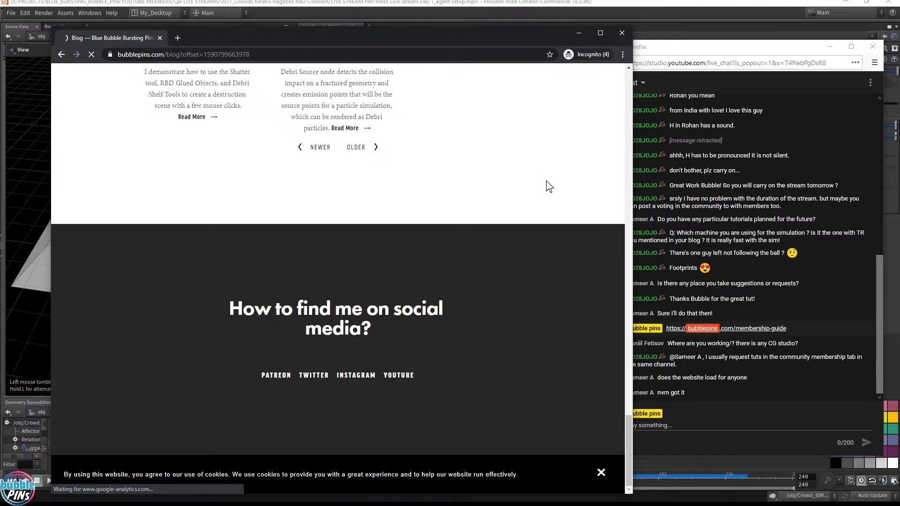
{"action": "scroll", "coordinate": [558, 181], "scroll_direction": "up", "scroll_amount": 20}
{"action": "scroll", "coordinate": [538, 187], "scroll_direction": "down", "scroll_amount": 10}
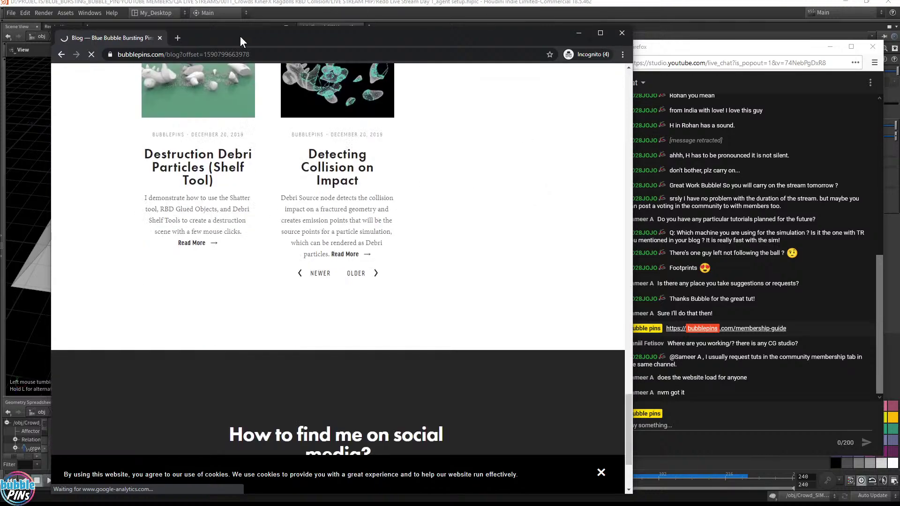
{"action": "left_click_drag", "start_coordinate": [240, 36], "coordinate": [899, 27]}
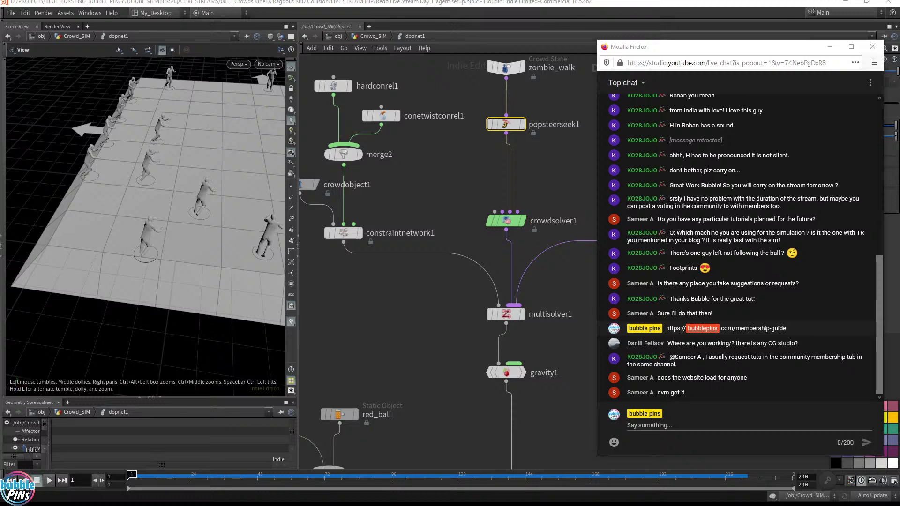
Step: Read the closing live chat messages, highlighting "Thanks for stream" and "So be my guest!"
{"action": "left_click", "coordinate": [711, 396]}
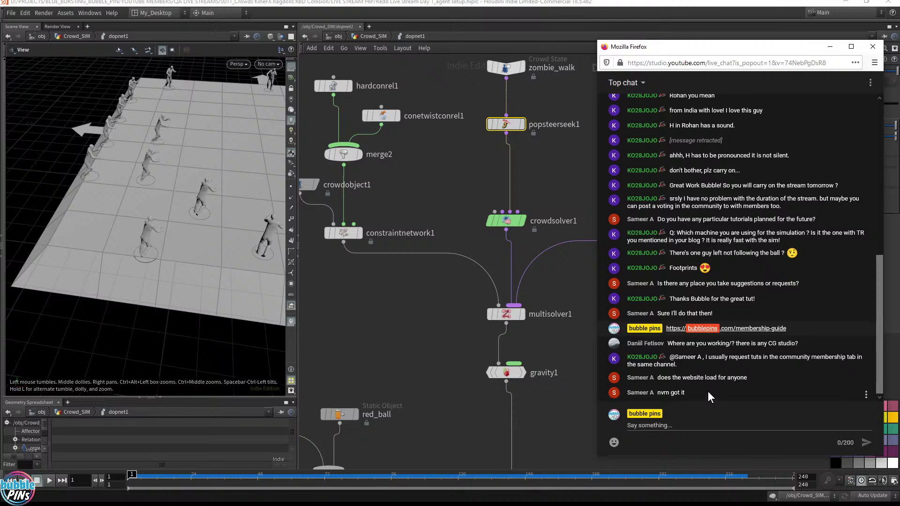
{"action": "left_click", "coordinate": [649, 425]}
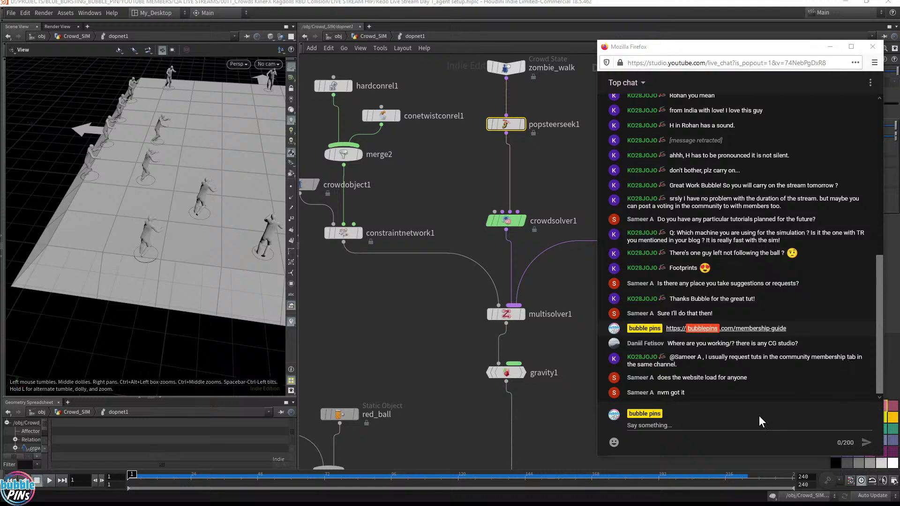
{"action": "left_click", "coordinate": [651, 425]}
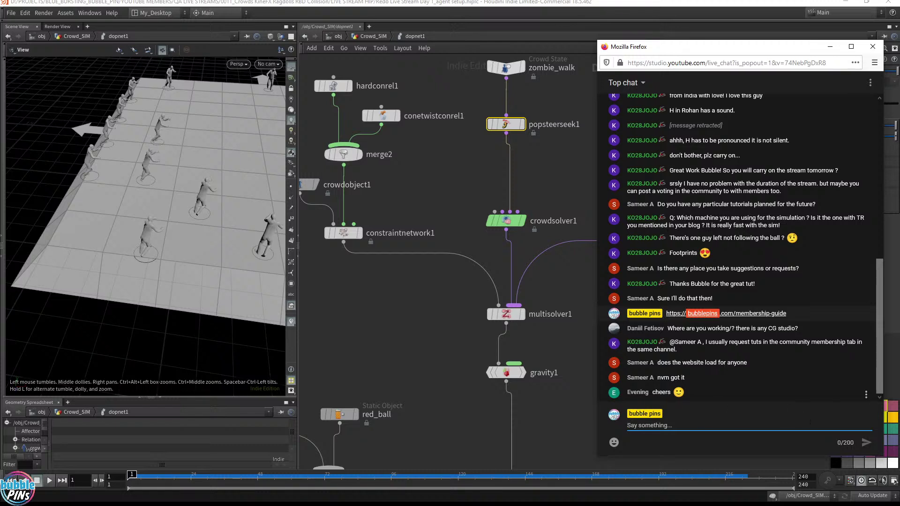
{"action": "double_click", "coordinate": [637, 392]}
{"action": "left_click", "coordinate": [795, 415]}
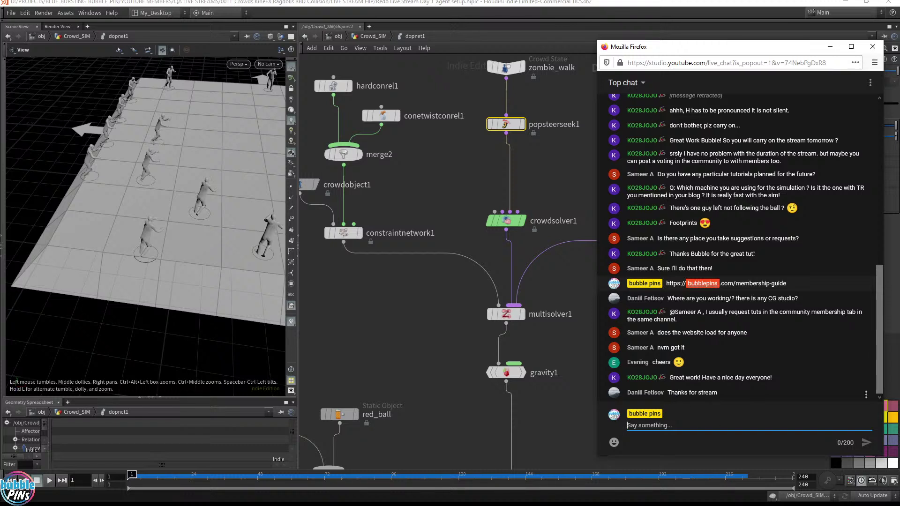
{"action": "left_click_drag", "start_coordinate": [668, 393], "coordinate": [727, 390]}
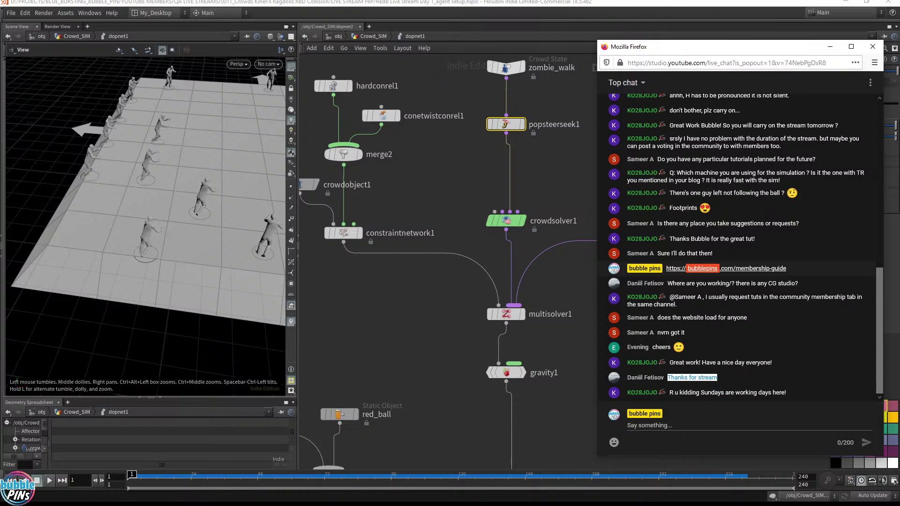
{"action": "left_click", "coordinate": [828, 443]}
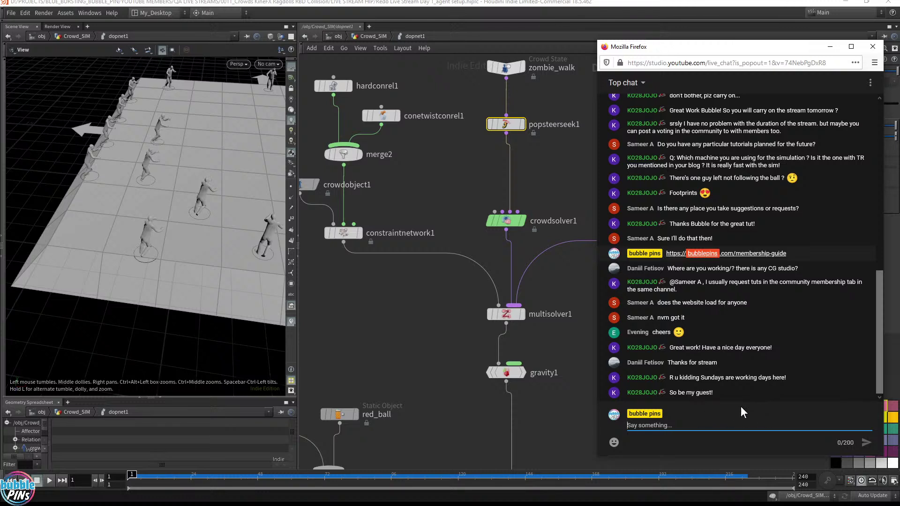
{"action": "left_click_drag", "start_coordinate": [715, 393], "coordinate": [669, 393]}
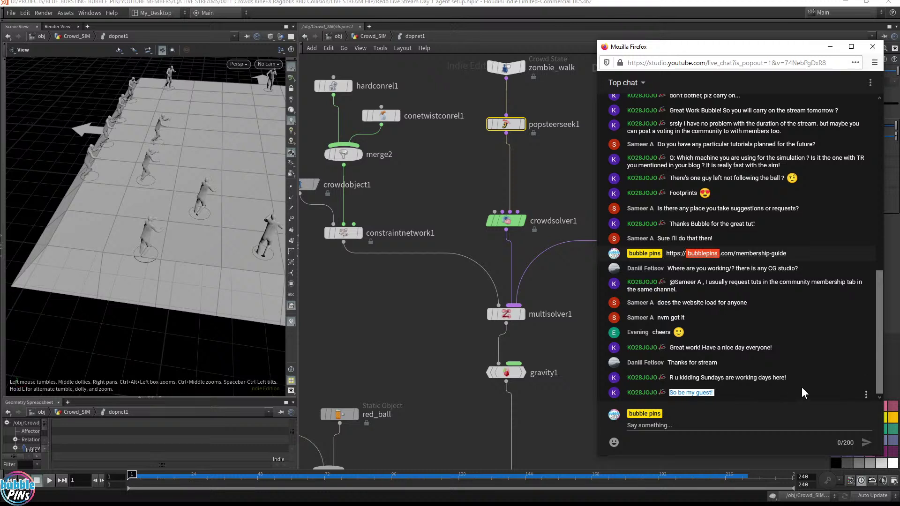
{"action": "left_click", "coordinate": [738, 397]}
{"action": "left_click", "coordinate": [738, 425]}
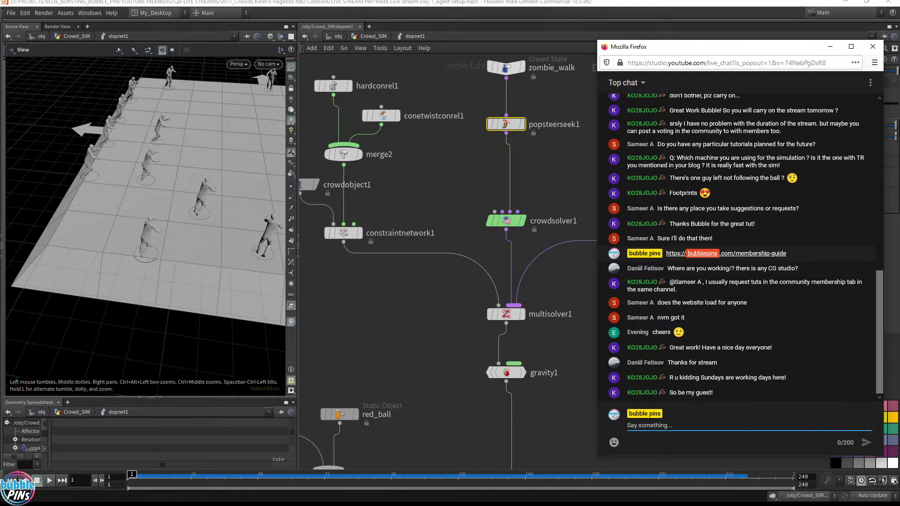